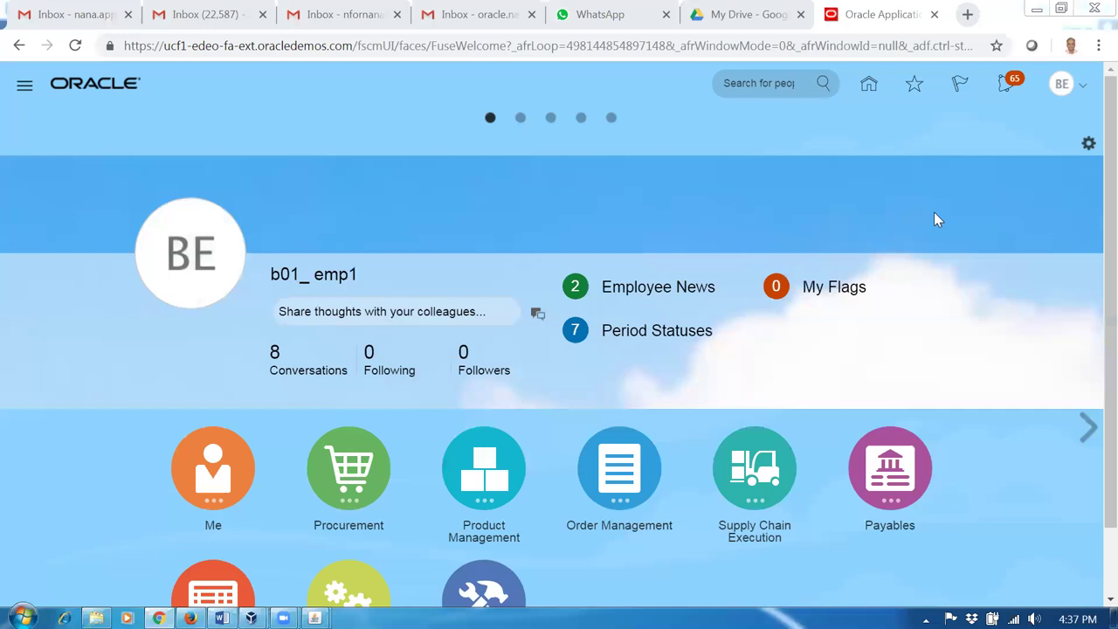
Step: Open the Suppliers work area under Procurement and go to the Manage Suppliers page
click(345, 467)
scroll(566, 470, down, 2)
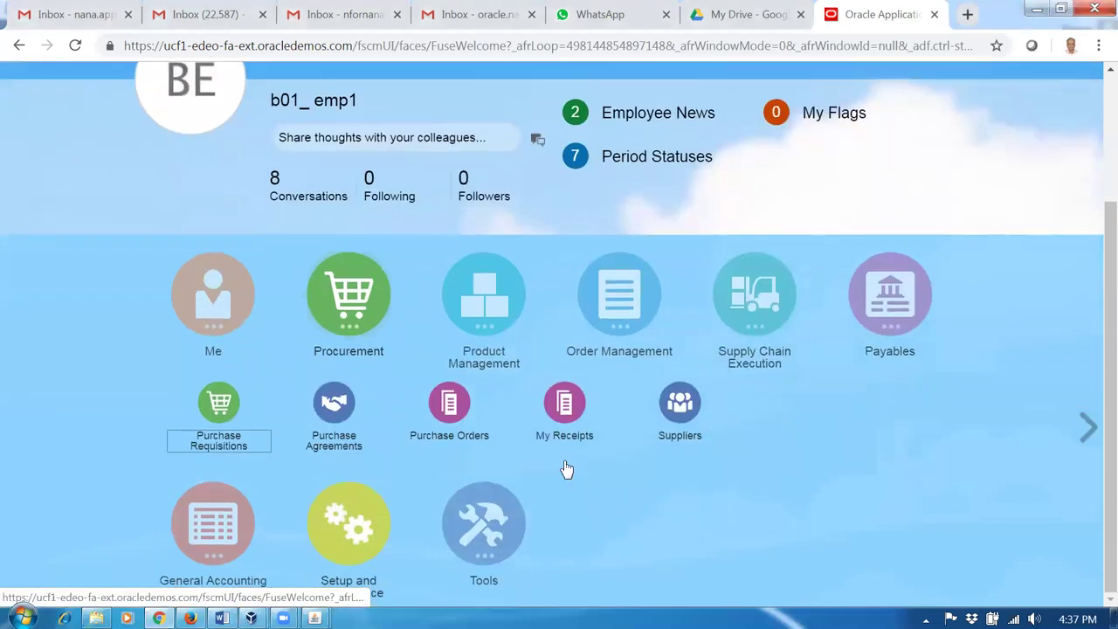
click(695, 421)
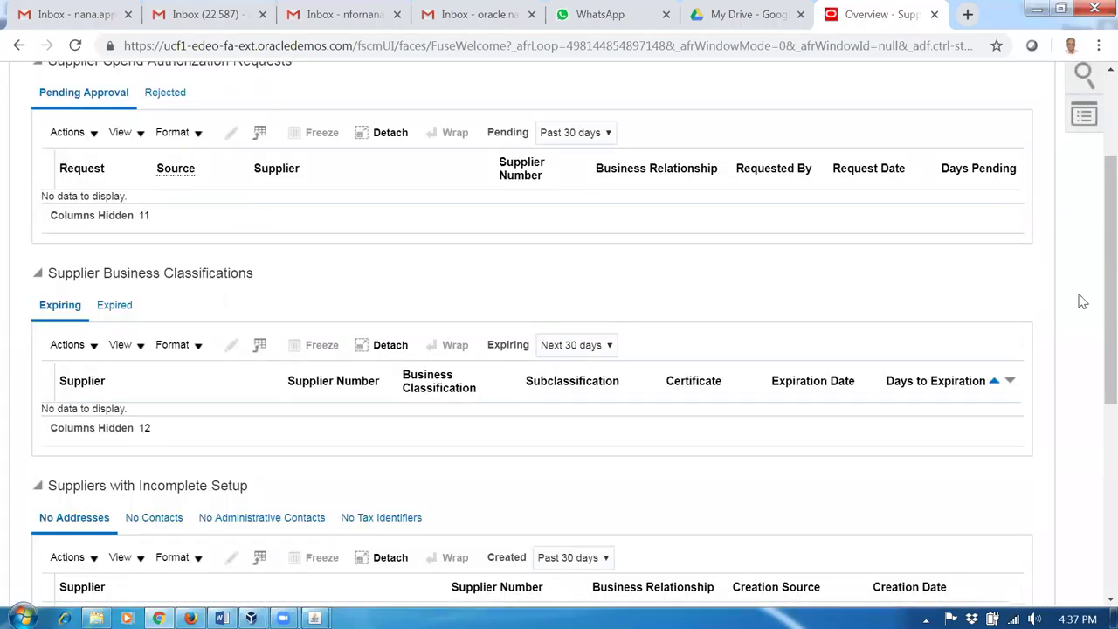
scroll(1095, 264, up, 2)
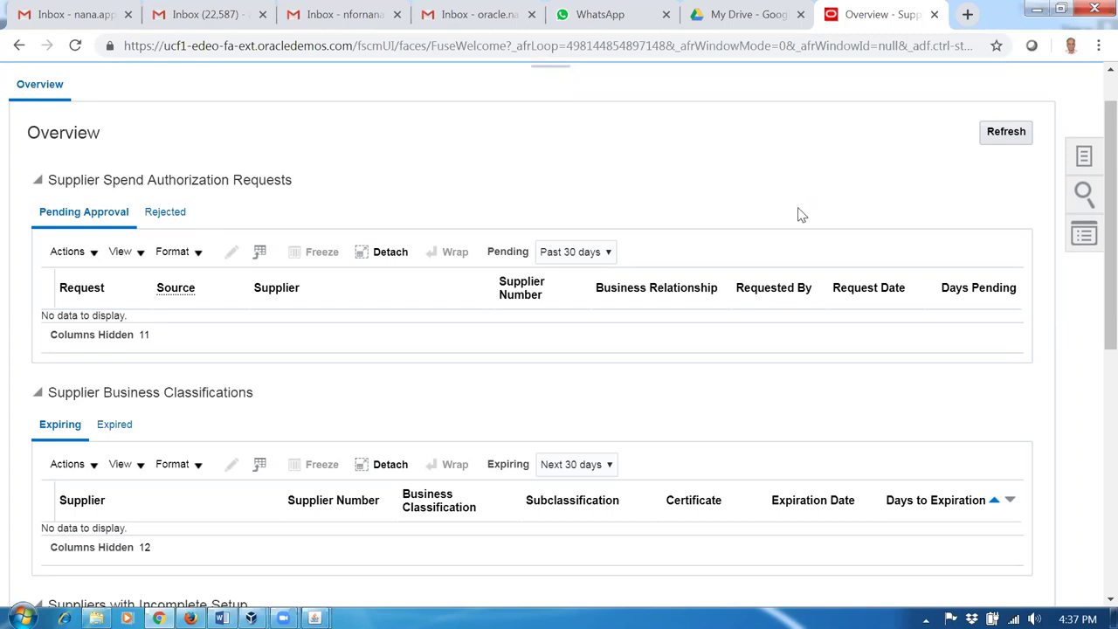
click(1085, 158)
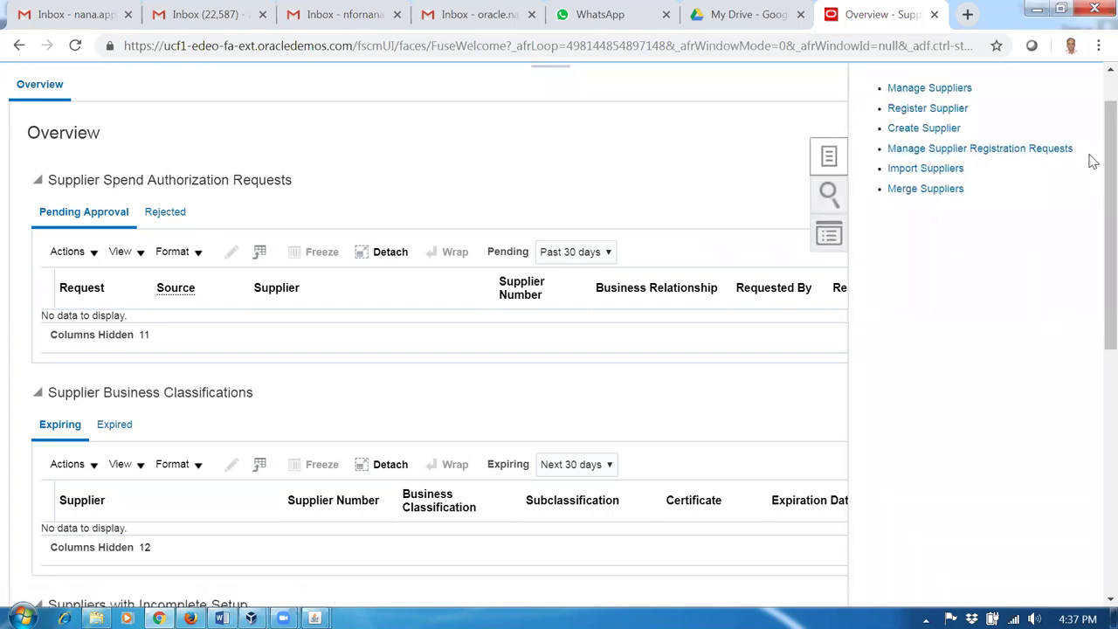
click(927, 93)
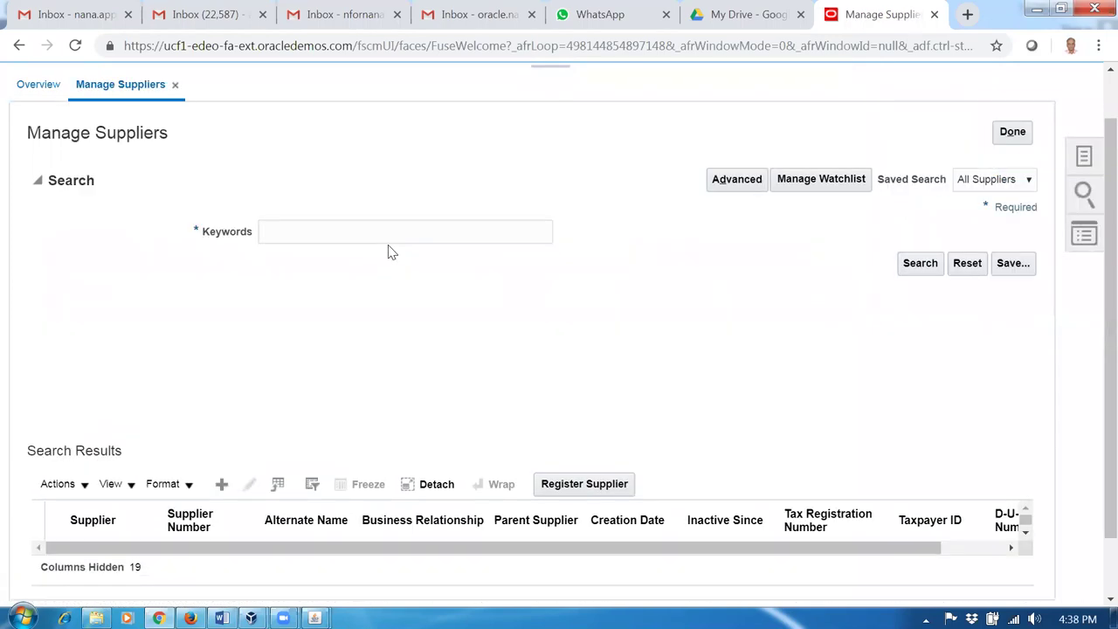
Step: Search the suppliers with the keyword b01 and open supplier b01_sup1
click(373, 230)
text(b01)
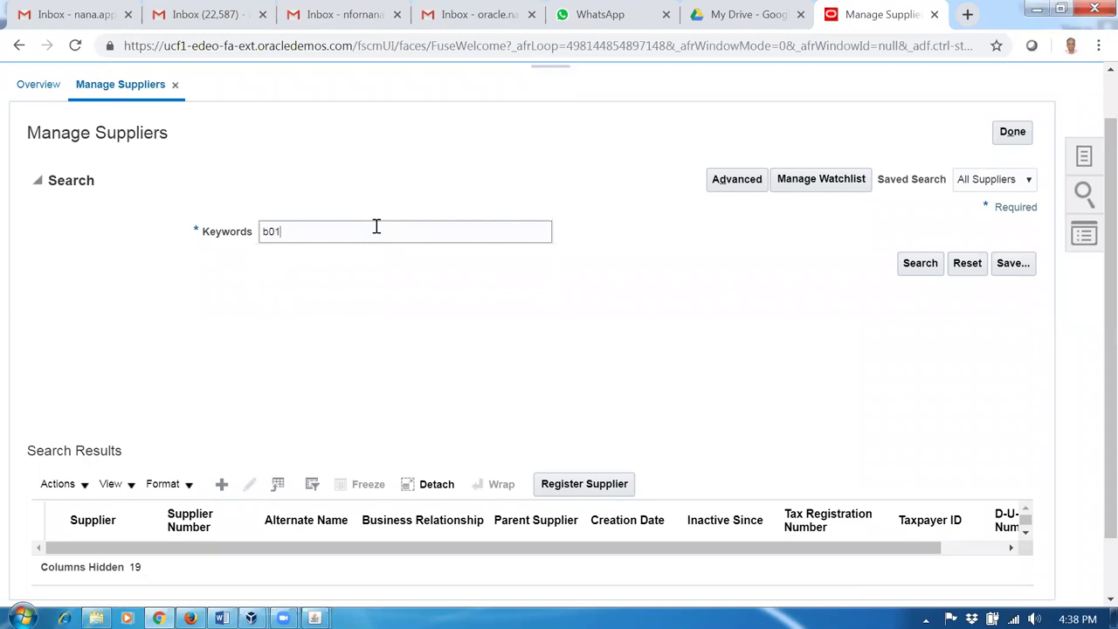
click(919, 263)
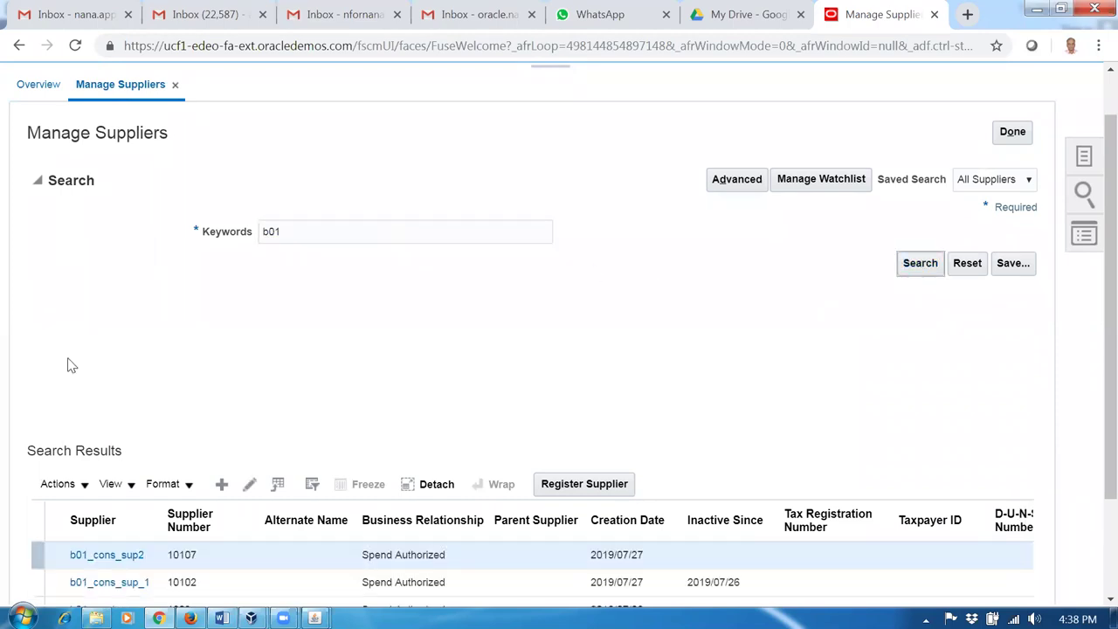
scroll(73, 363, down, 2)
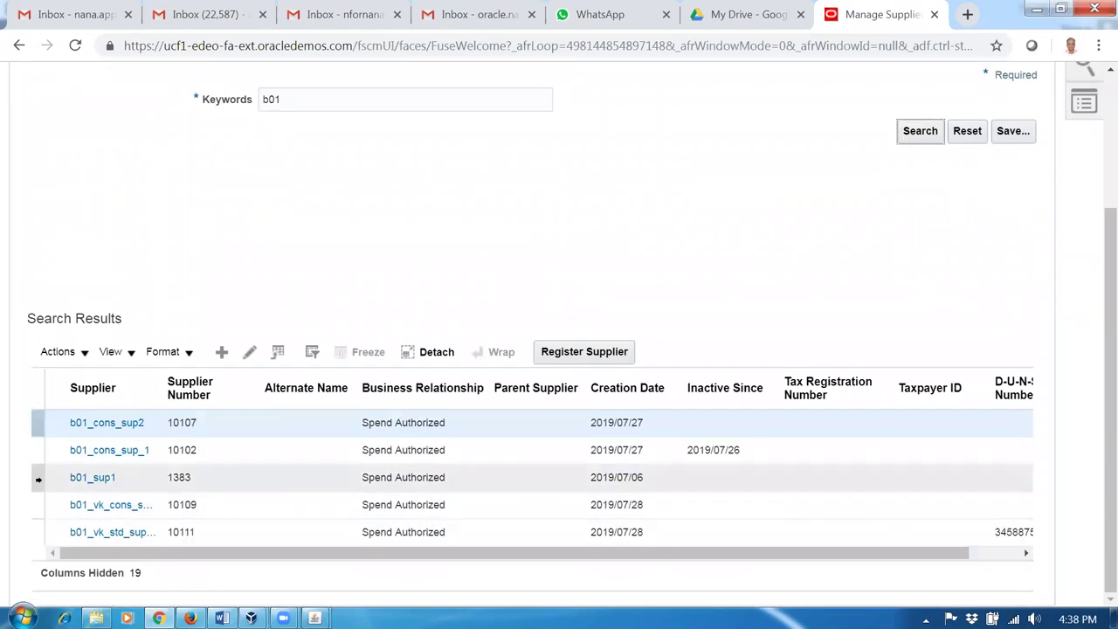
click(90, 483)
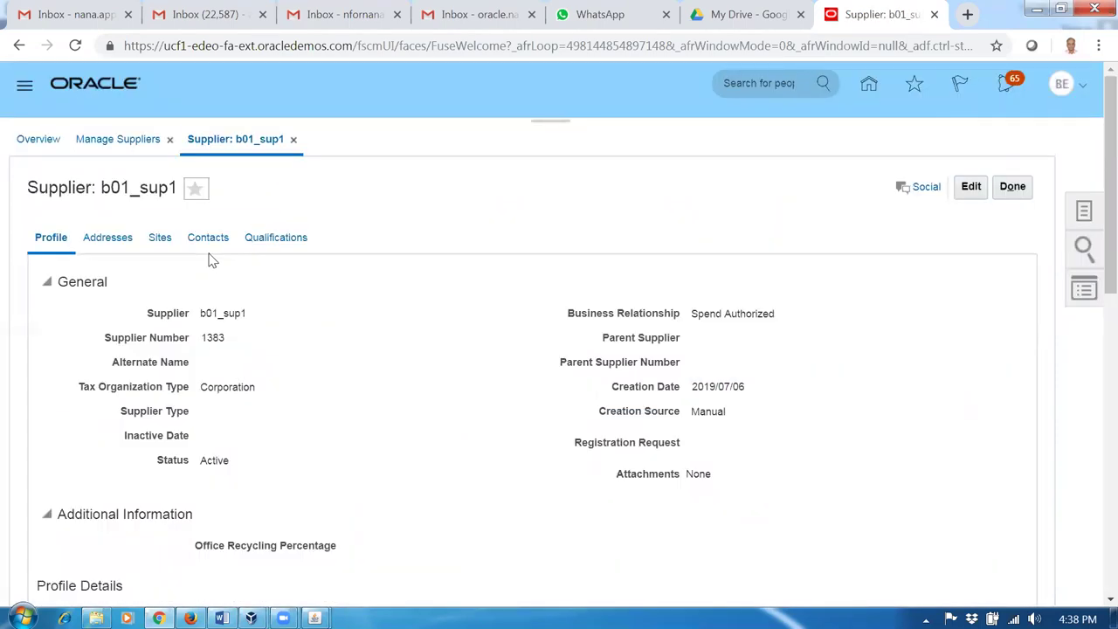
Step: Put supplier b01_sup1 into edit mode and open its site Site 1 for editing
click(160, 241)
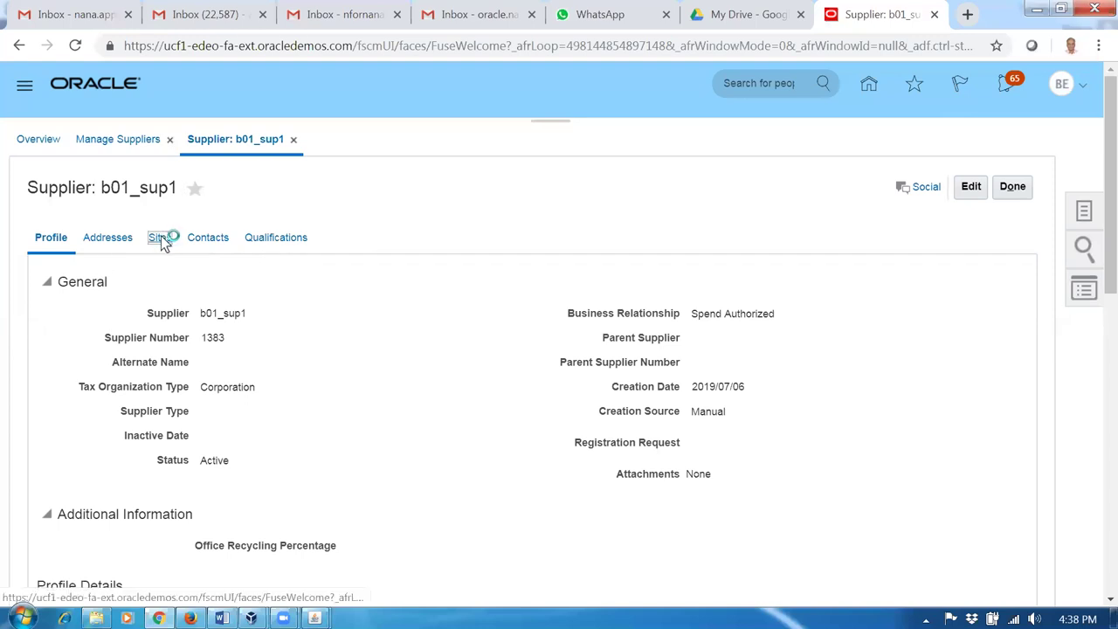
click(44, 373)
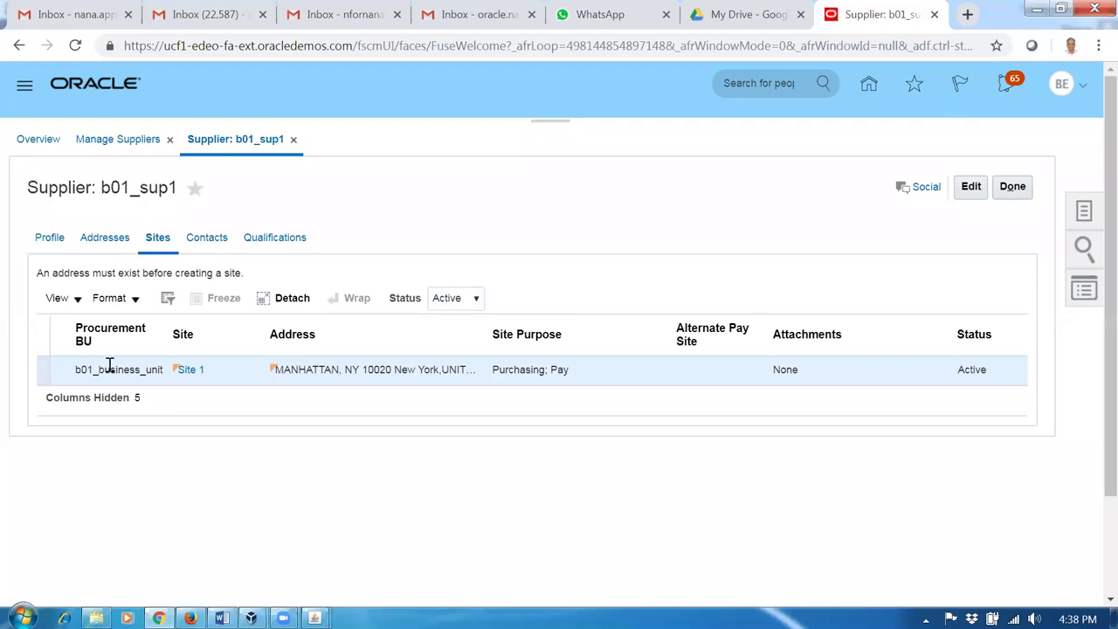
click(973, 191)
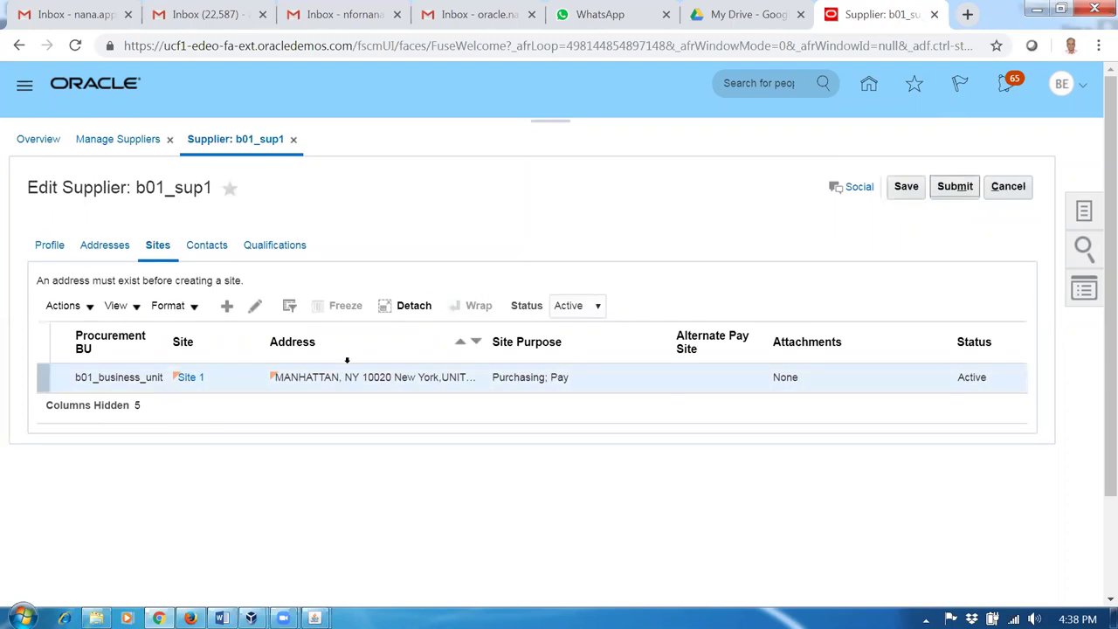
click(44, 380)
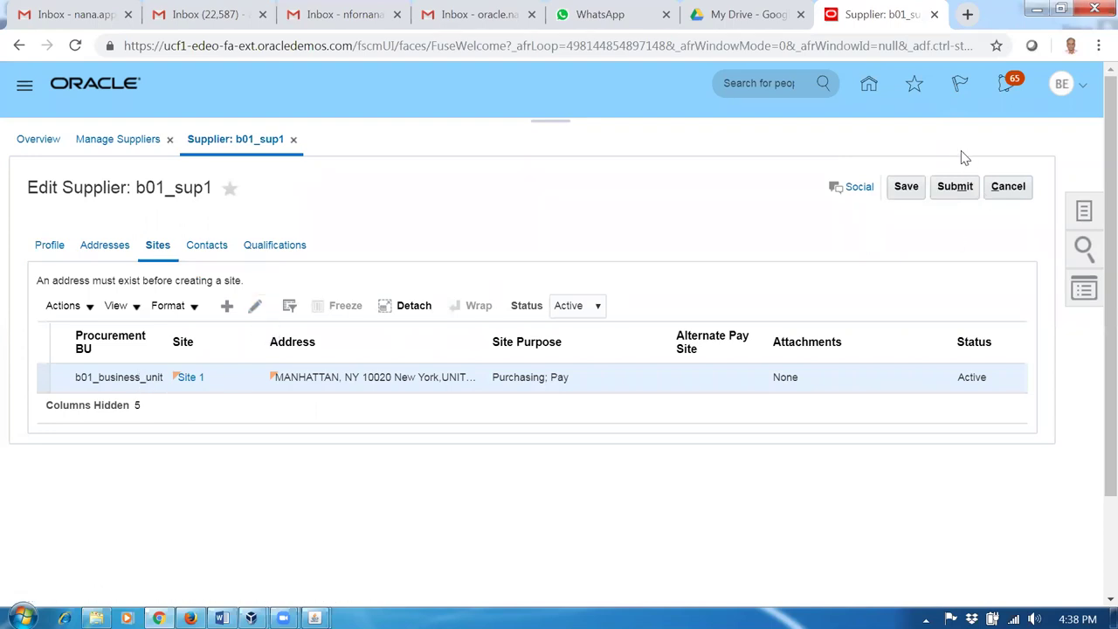
click(256, 308)
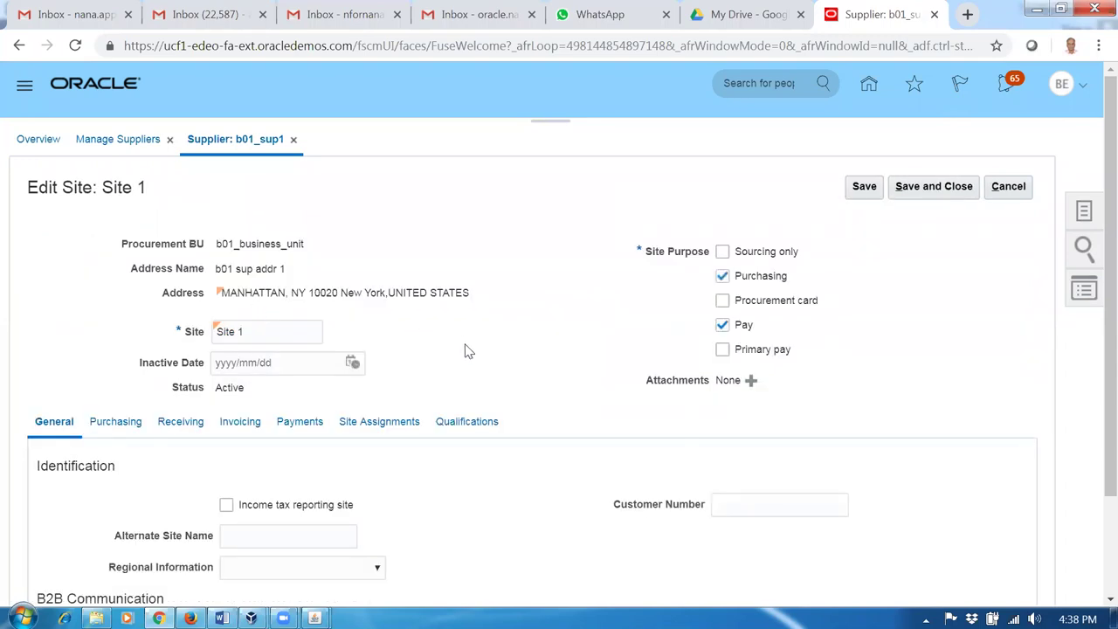
Step: In Site 1's purchasing settings, set the self-billing Invoice Summary Level to Packing Slip
scroll(466, 350, down, 3)
click(111, 301)
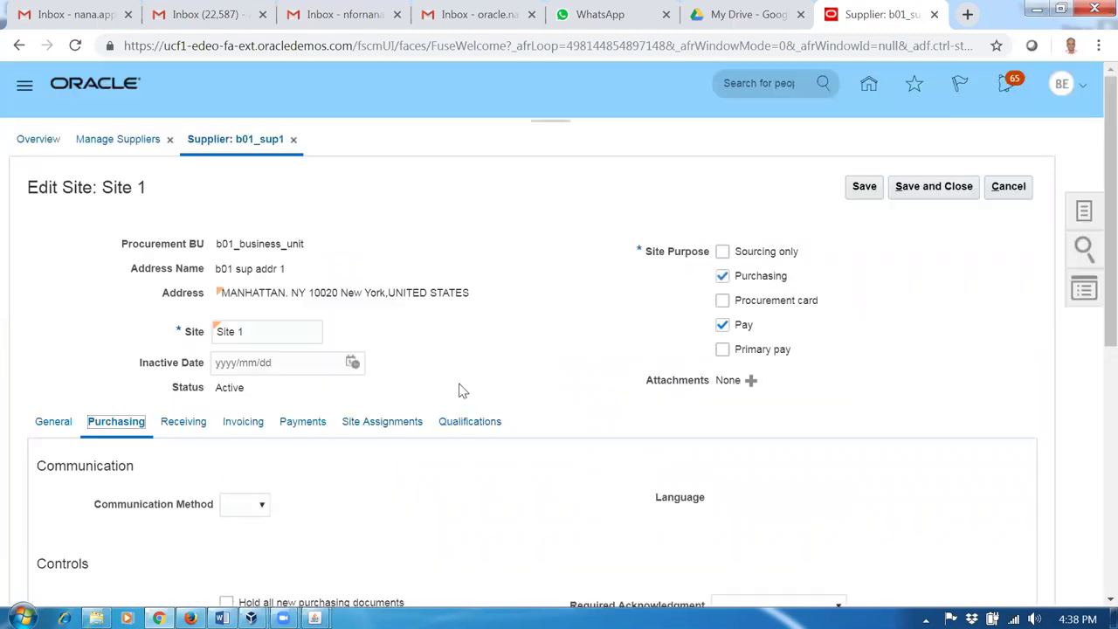
scroll(454, 391, down, 5)
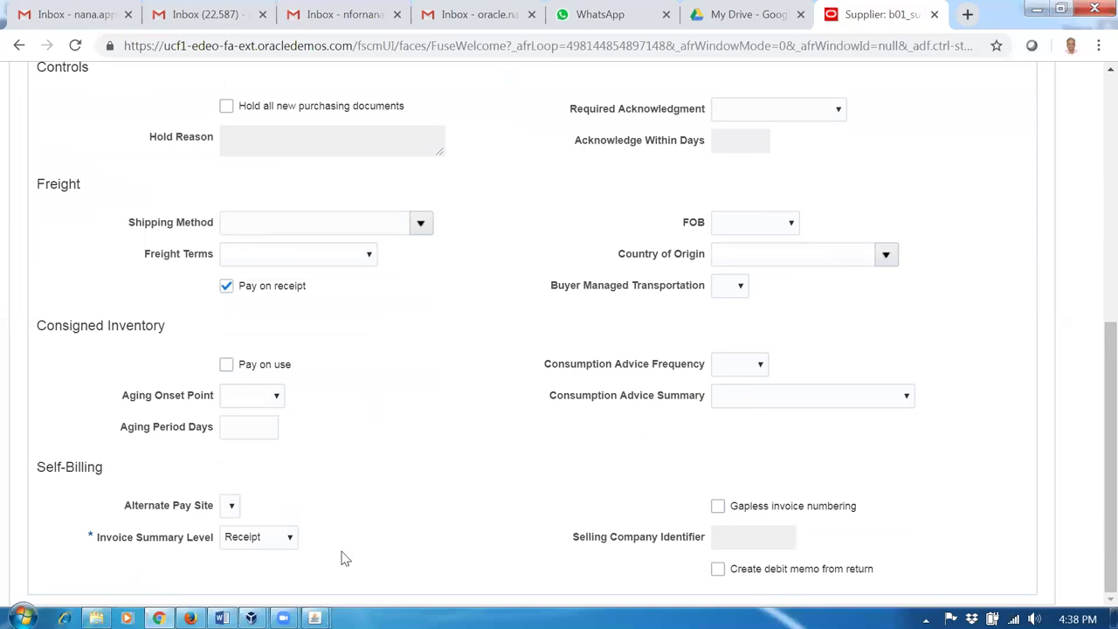
click(266, 546)
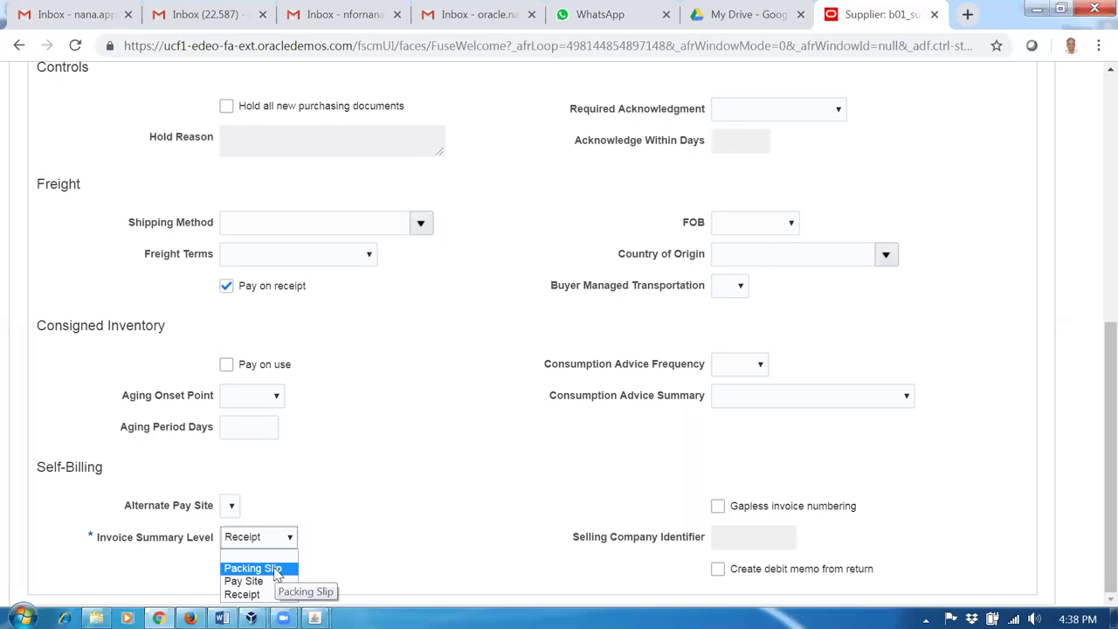
click(253, 569)
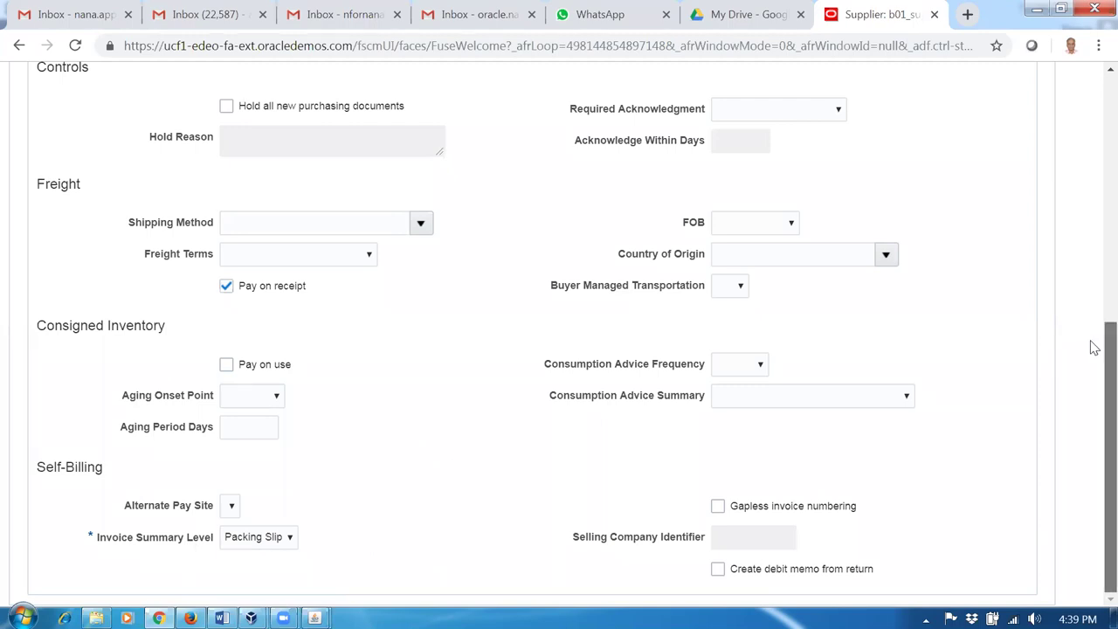
Step: Save and close Site 1, then submit the changes to supplier b01_sup1
click(1094, 101)
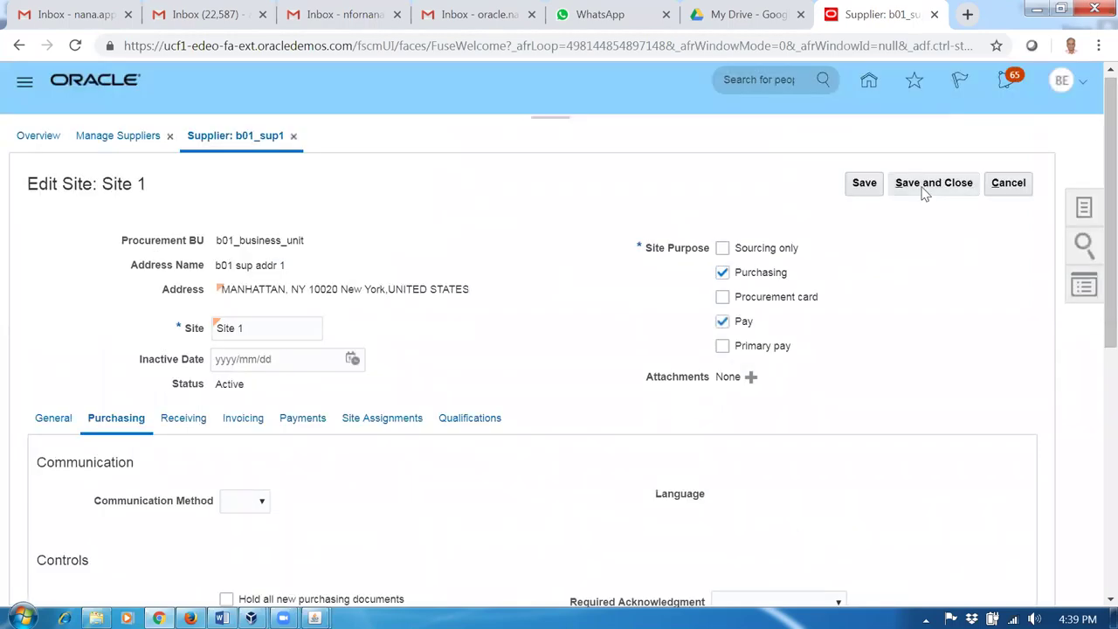
click(933, 184)
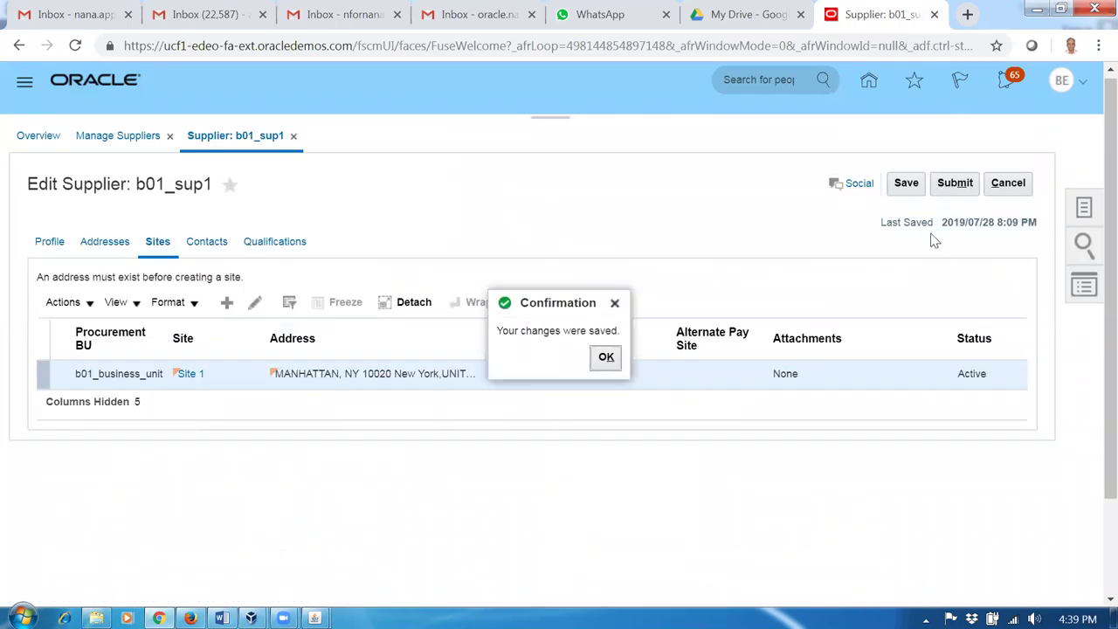
click(607, 359)
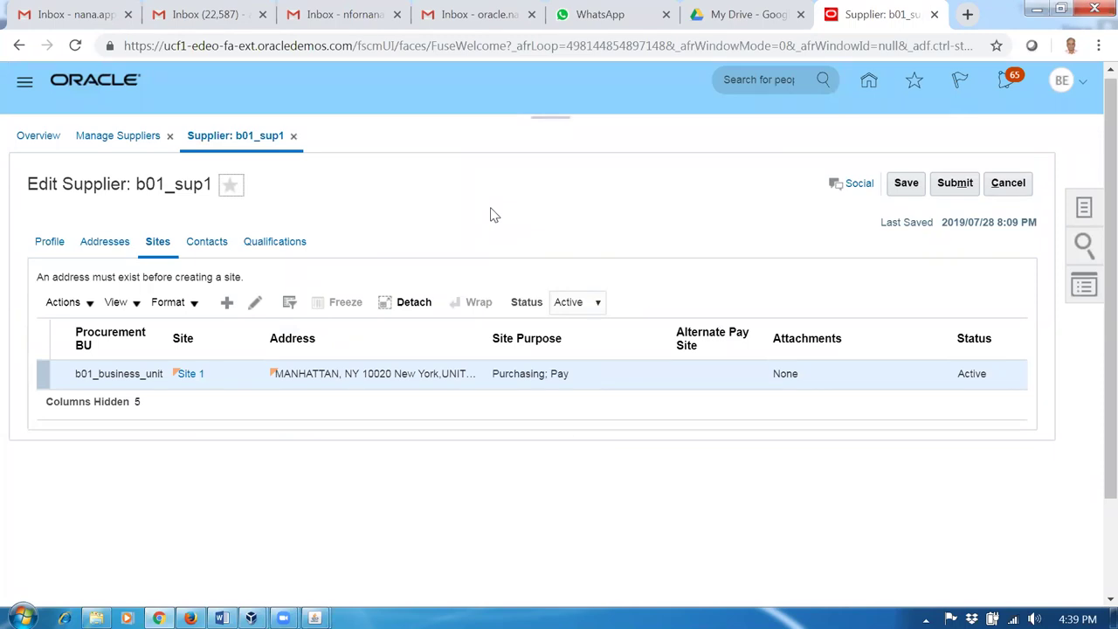
click(958, 185)
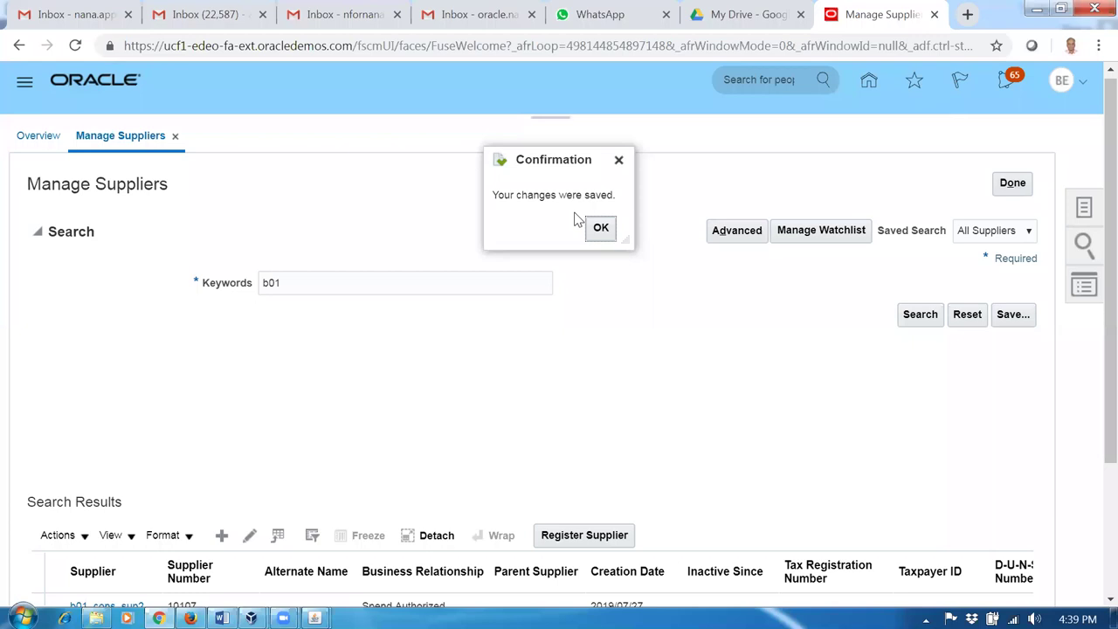
click(601, 227)
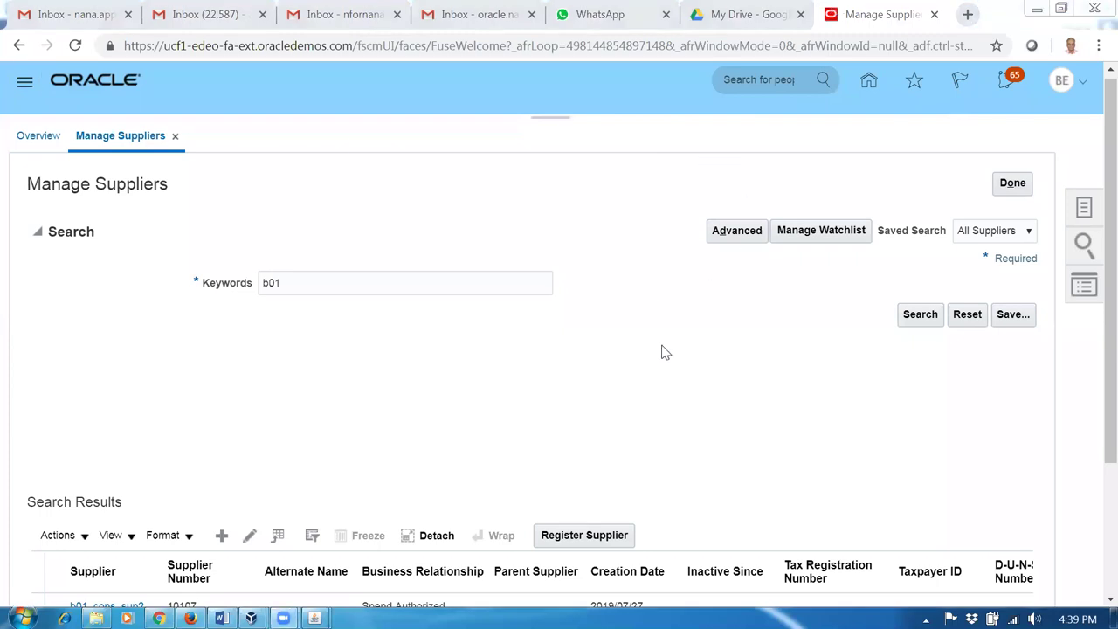
Step: Finish managing suppliers and open the Purchase Orders work area under Procurement from the home page
click(1013, 185)
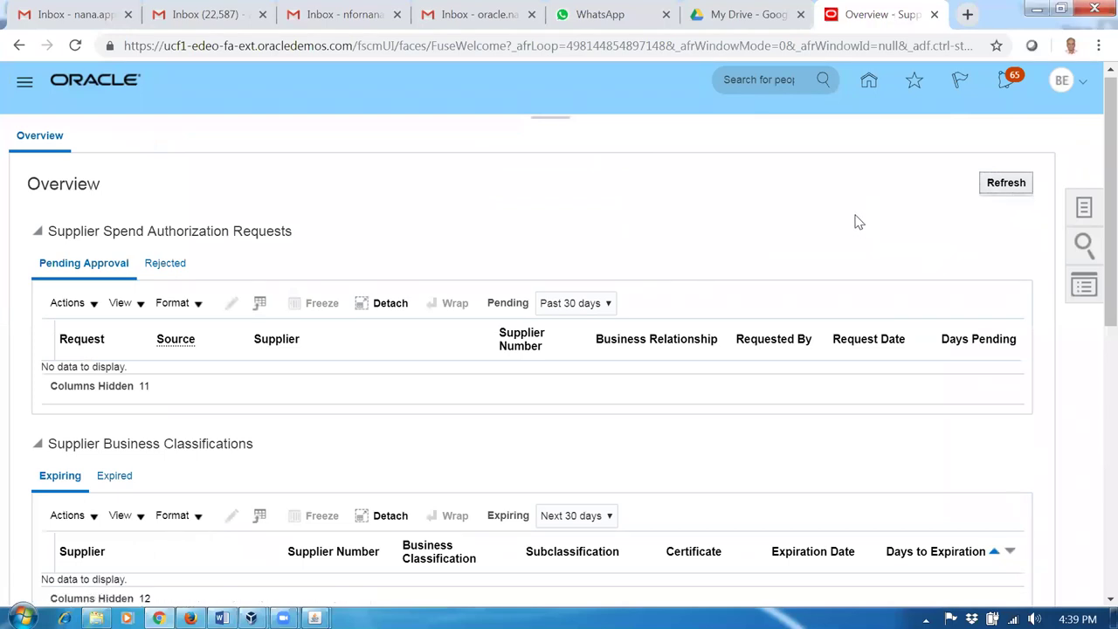
click(867, 87)
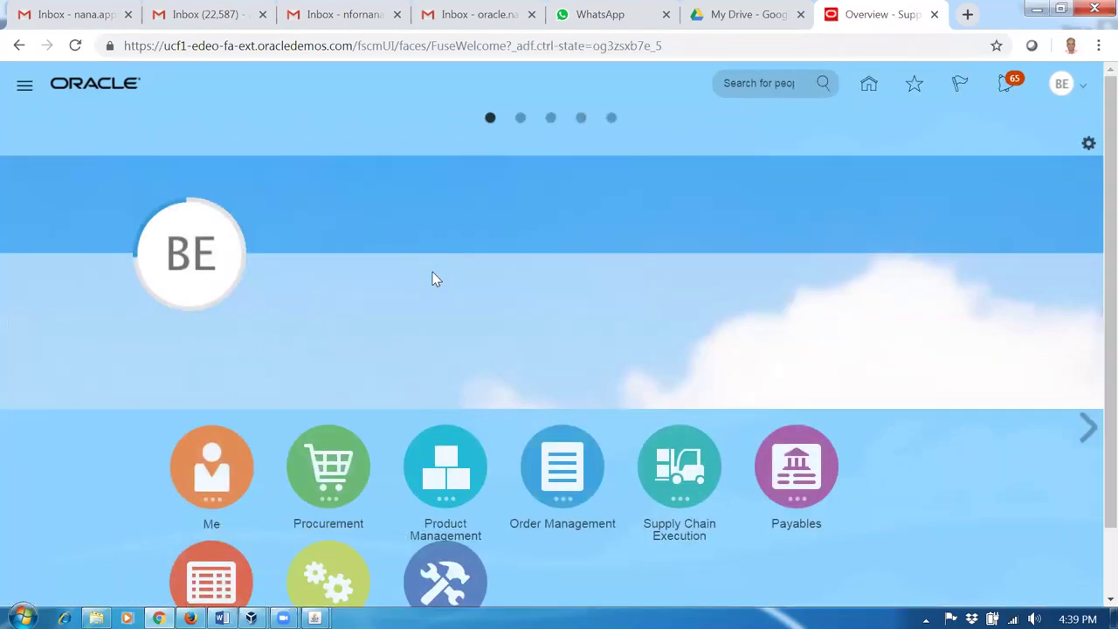
scroll(608, 481, down, 1)
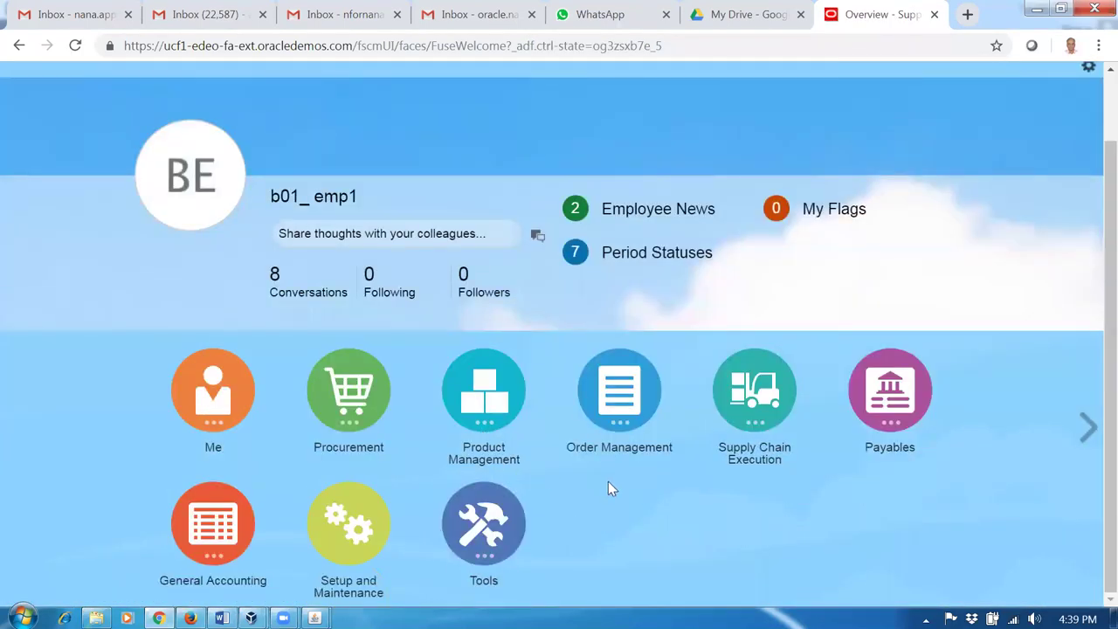
click(349, 387)
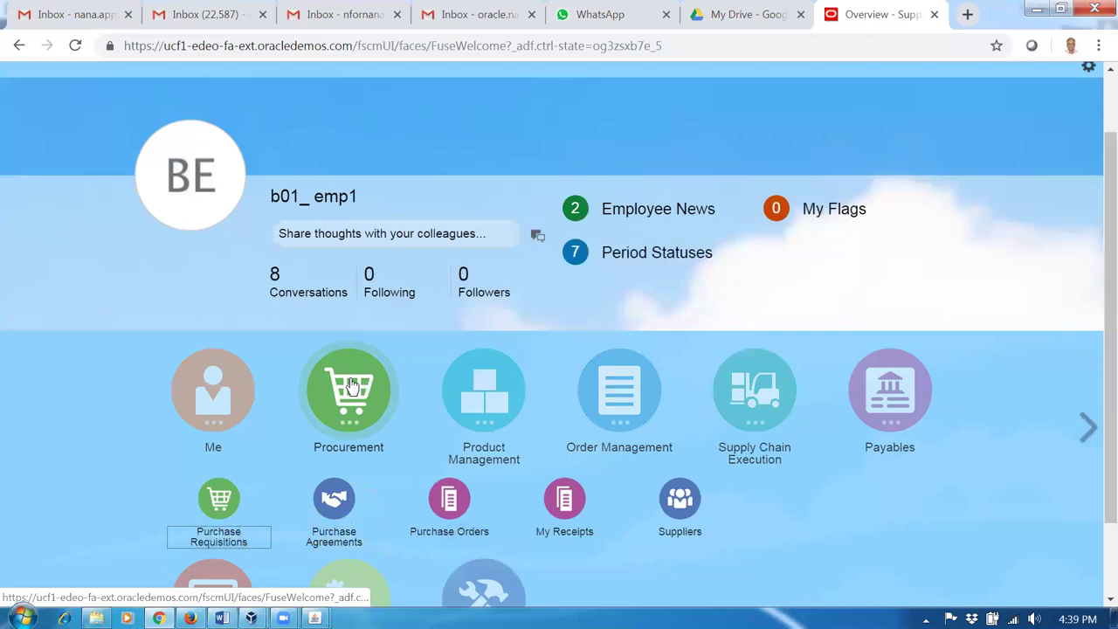
click(453, 506)
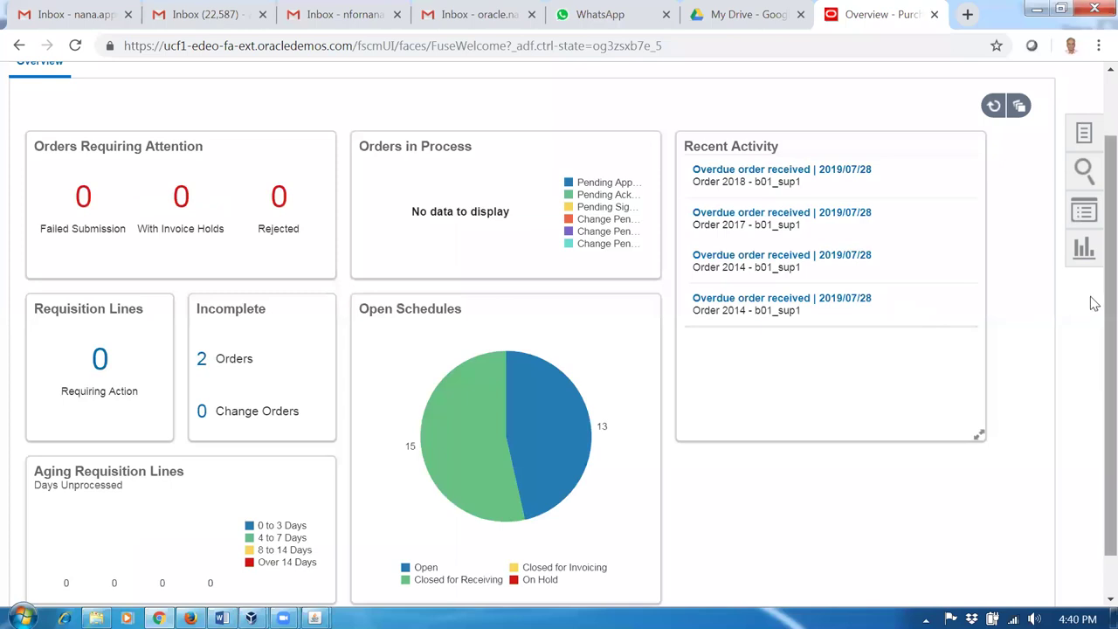
Step: Create a purchase order with b01_business_unit as the procurement BU and b01_sup1 as the supplier
drag(1111, 306, 1111, 247)
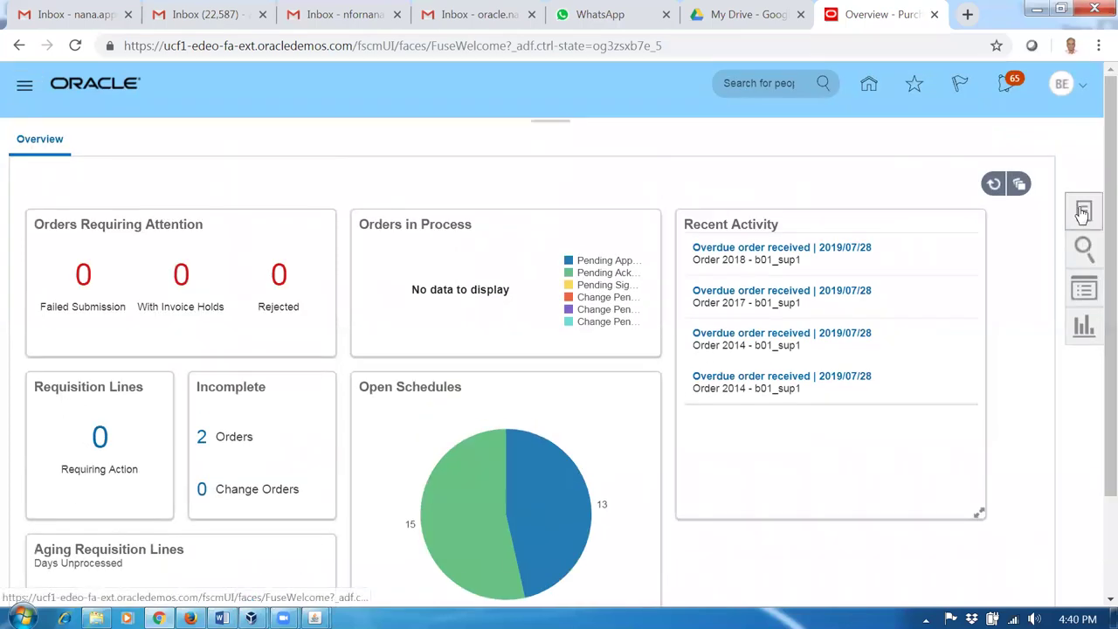
click(1083, 212)
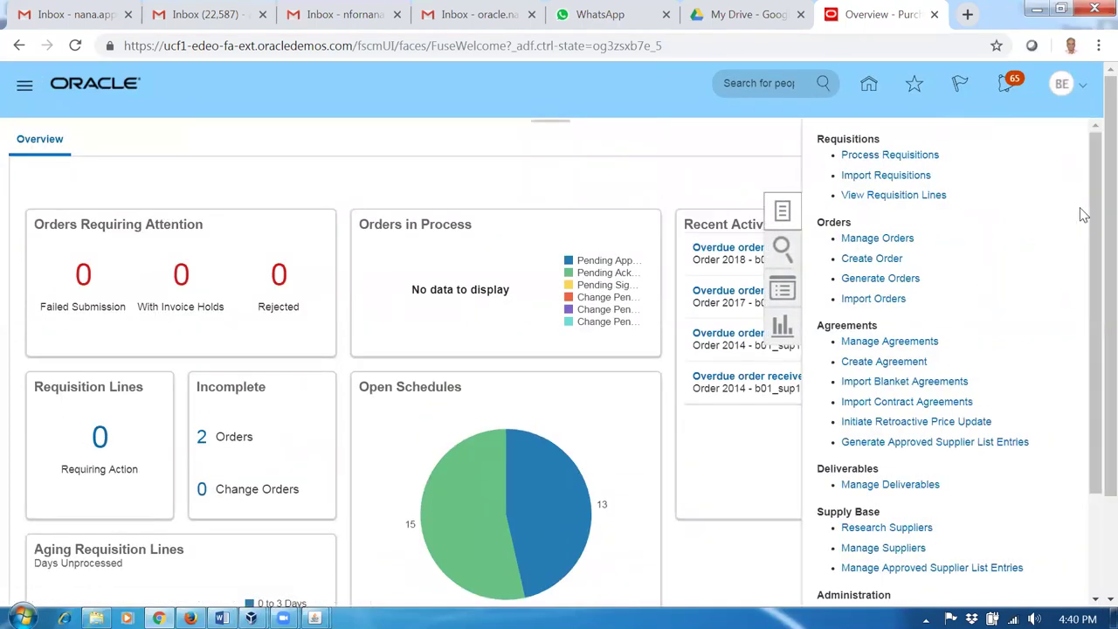
click(871, 259)
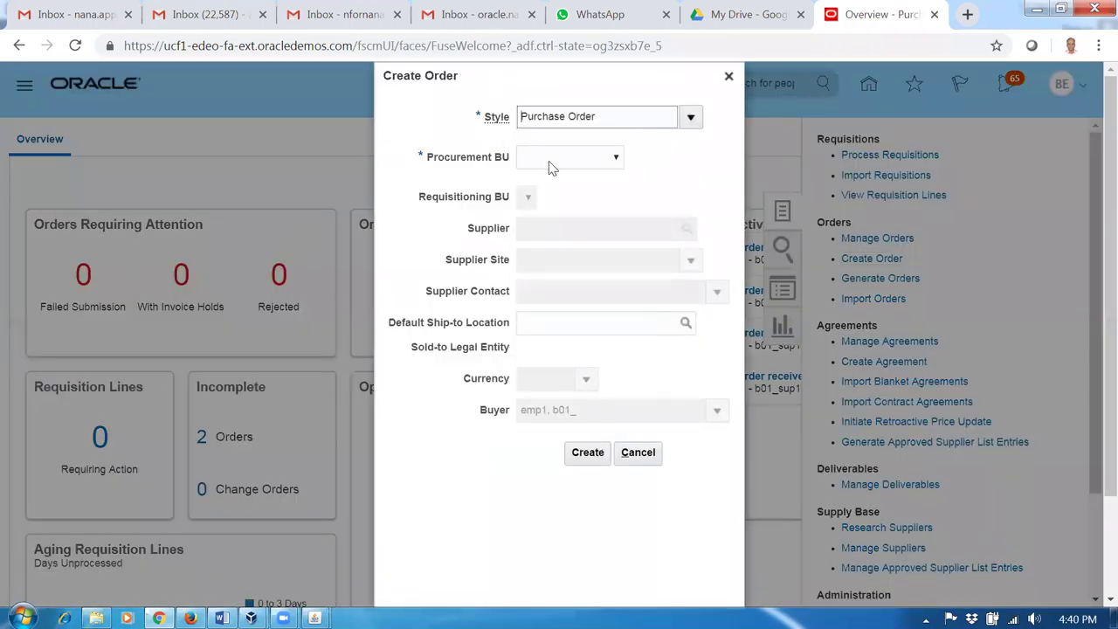
click(551, 165)
click(552, 200)
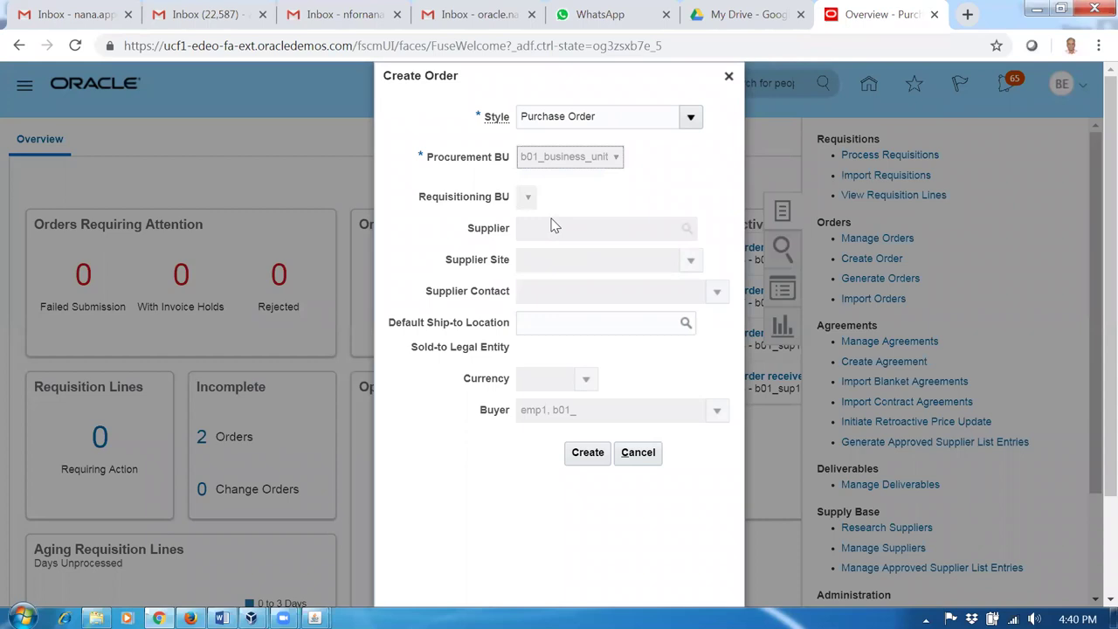
click(567, 229)
text(b01)
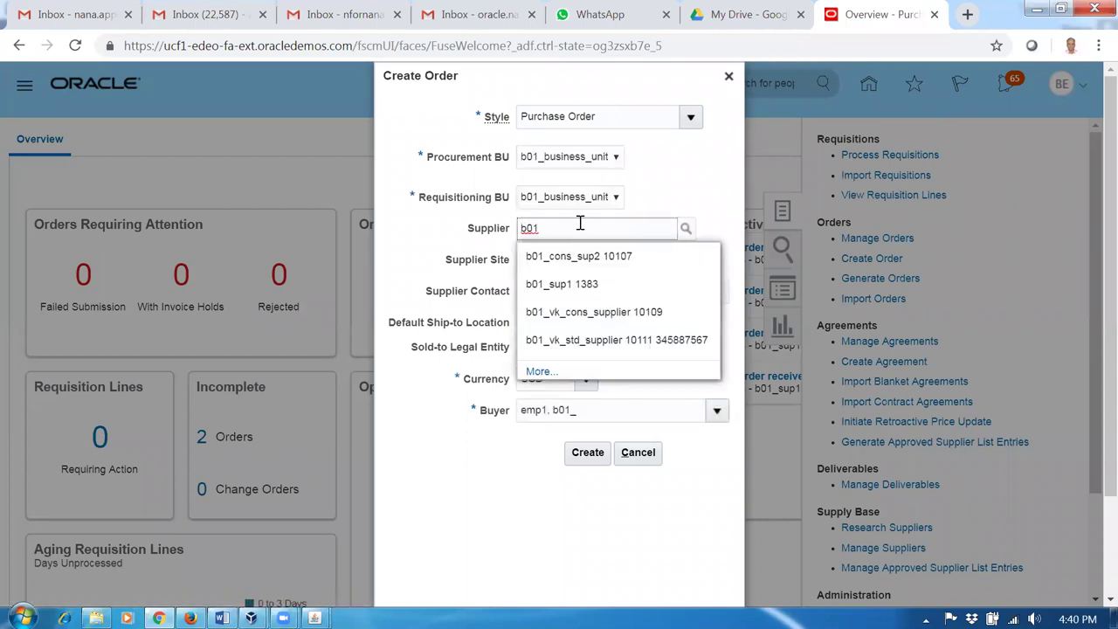
click(572, 284)
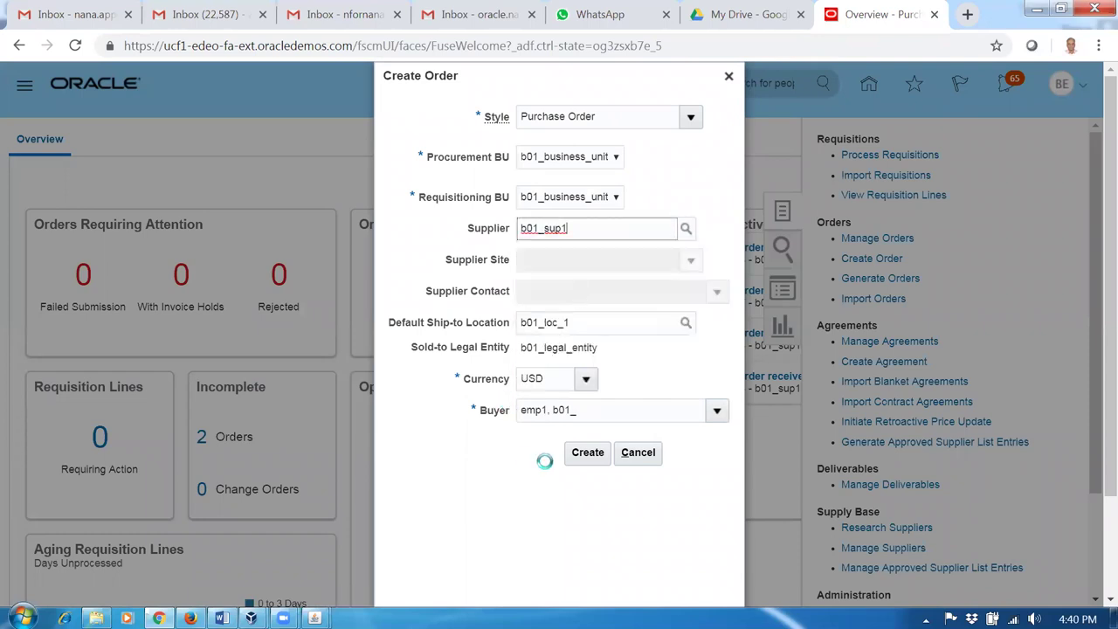
click(587, 456)
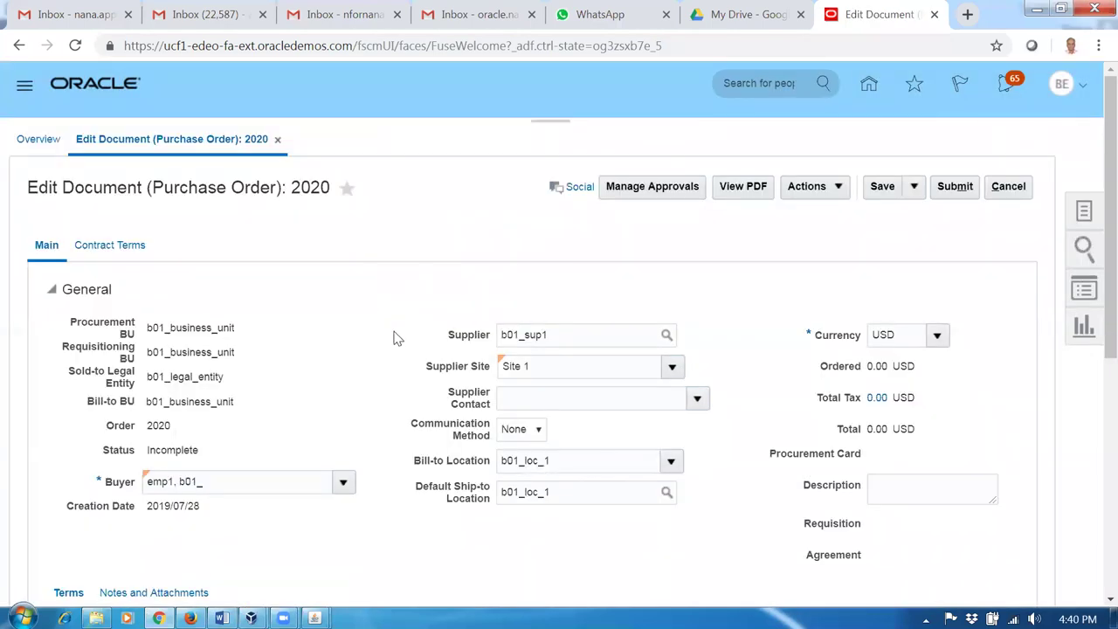
Step: Add a goods line to the purchase order for b0110_first Item with a quantity of 100
scroll(393, 336, down, 2)
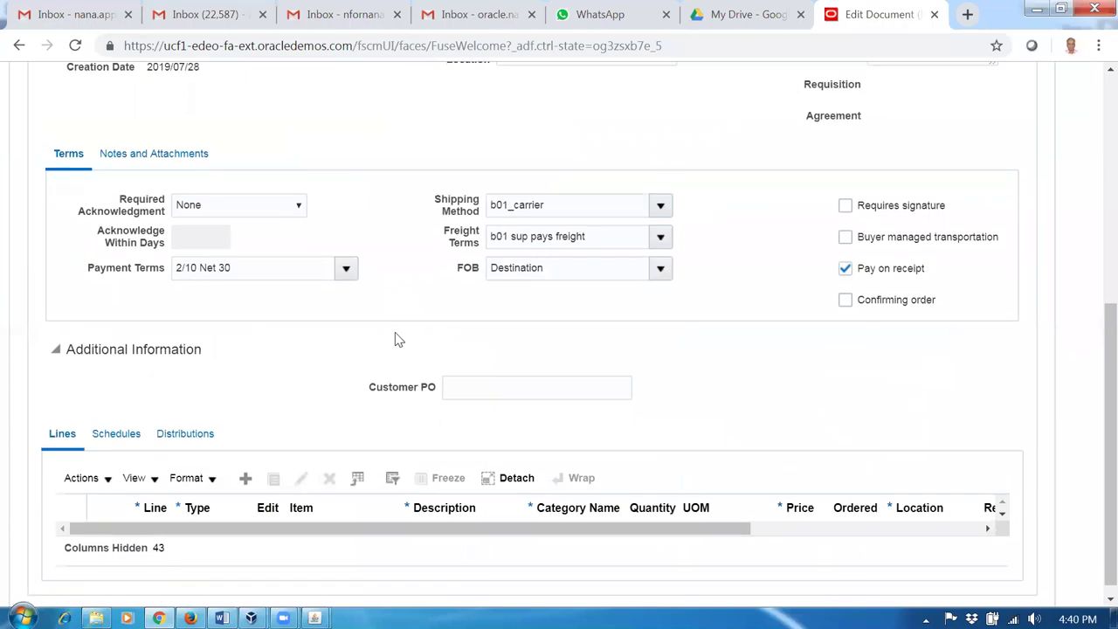
scroll(394, 339, down, 1)
click(245, 465)
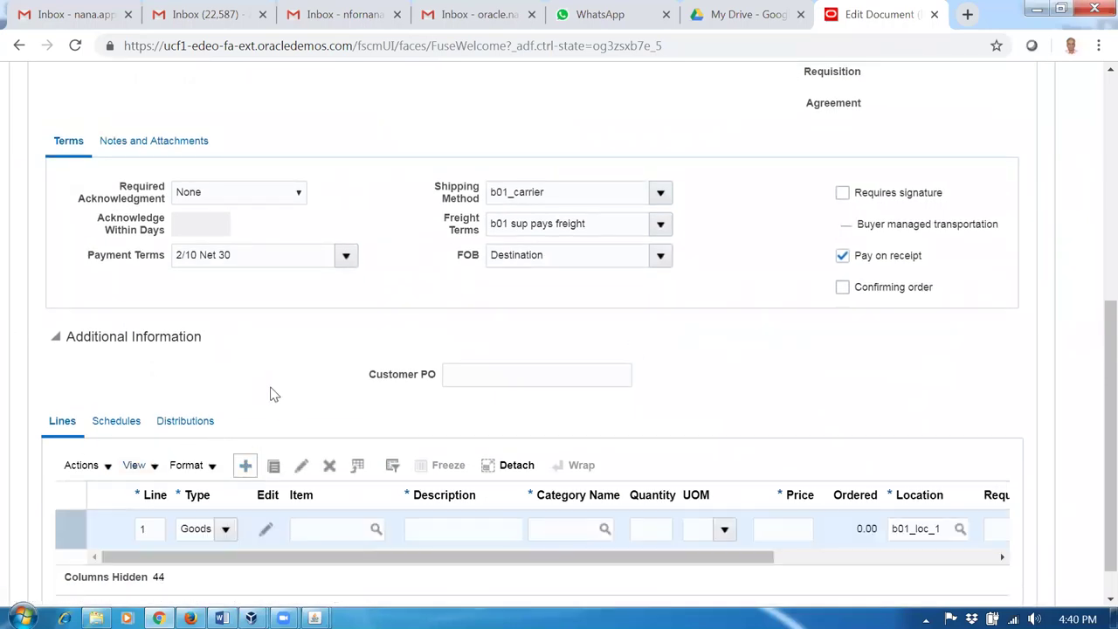
click(316, 486)
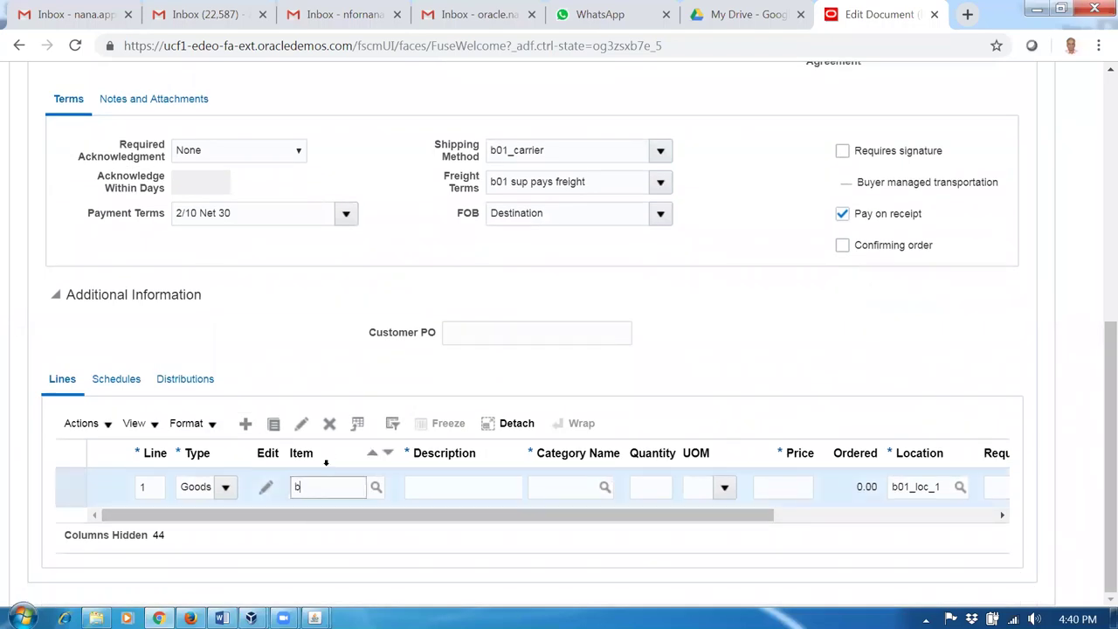
text(b0110)
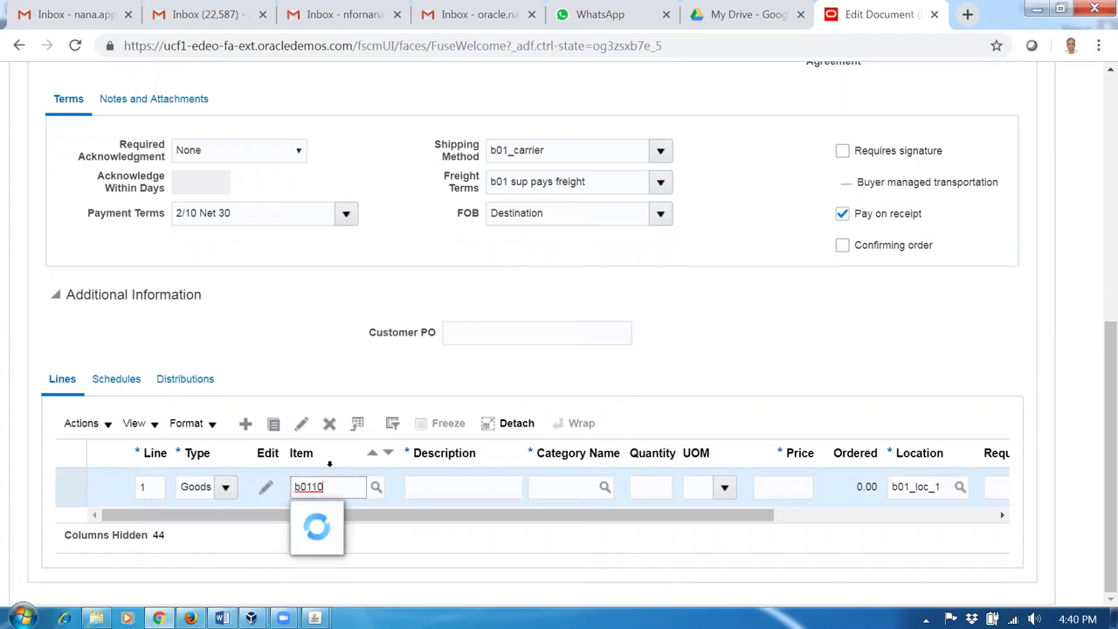
click(323, 515)
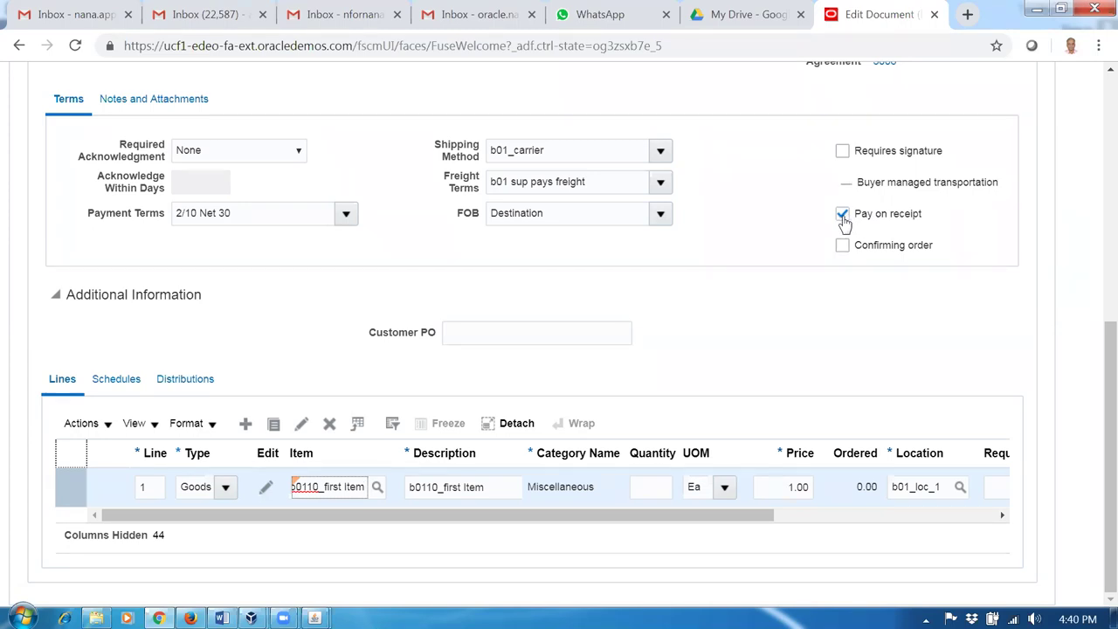
click(632, 495)
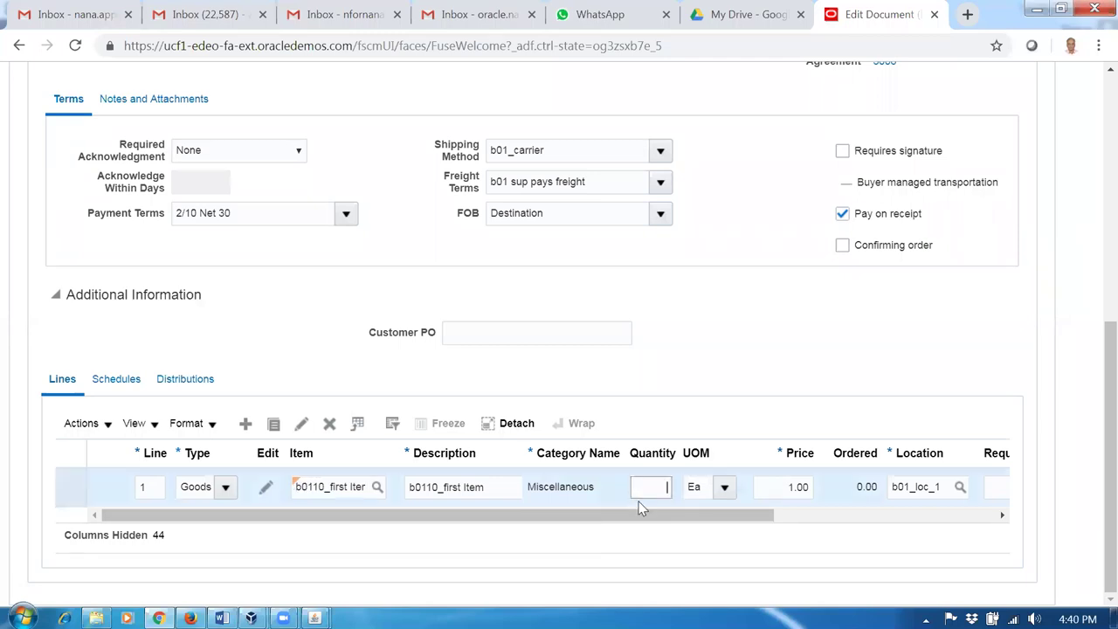
text(100)
key(Tab)
drag(694, 517, 899, 552)
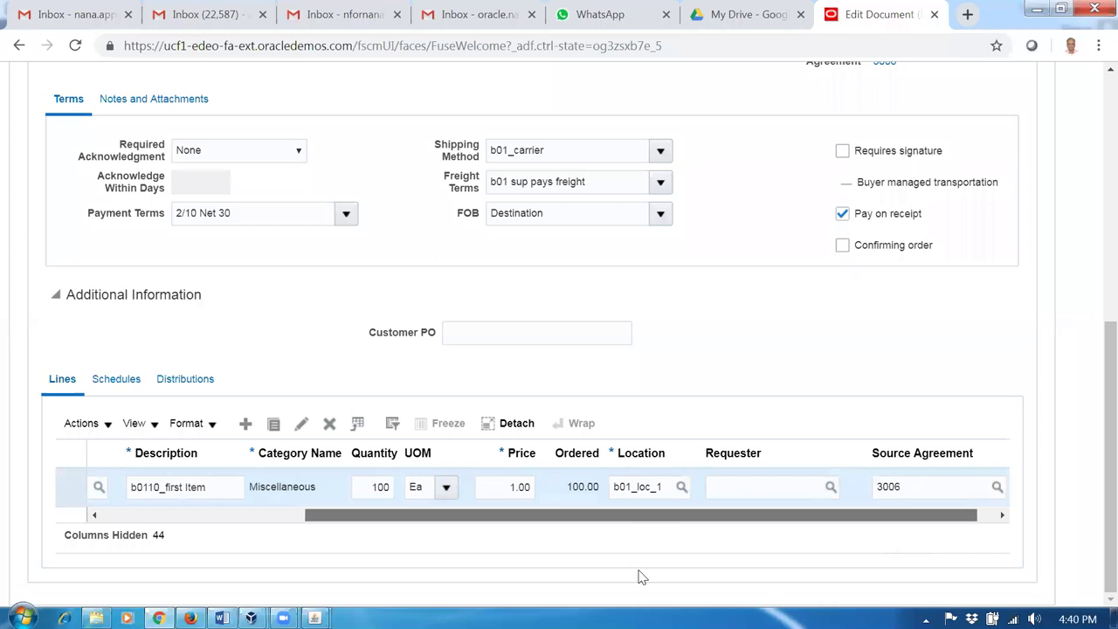
Step: Set the line schedule's requested delivery date to 2019/07/28 and save the purchase order
click(116, 378)
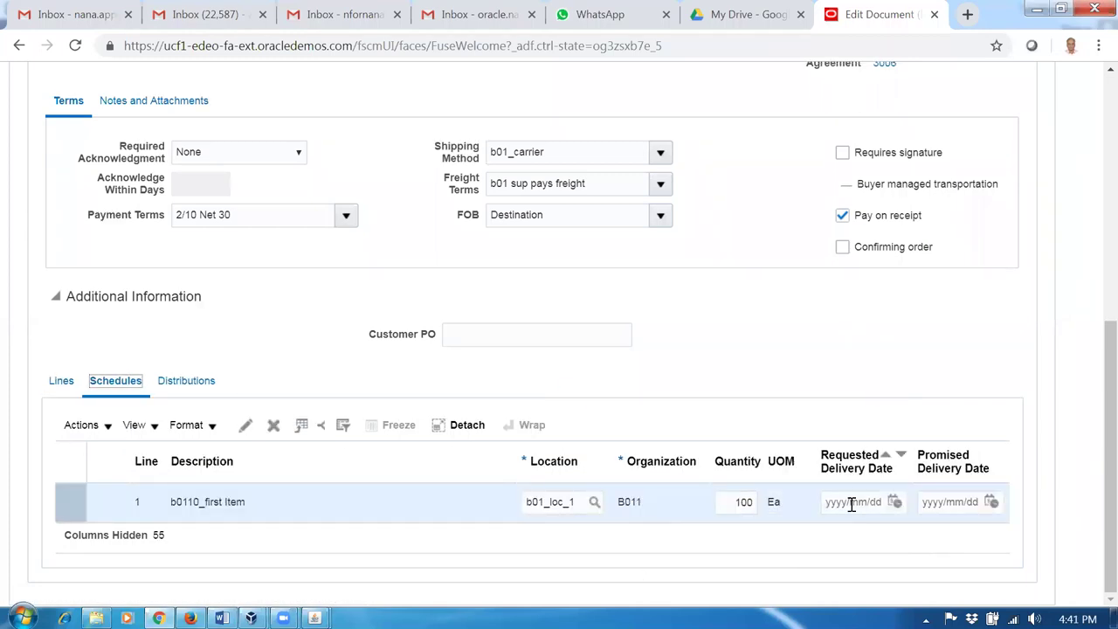
click(894, 503)
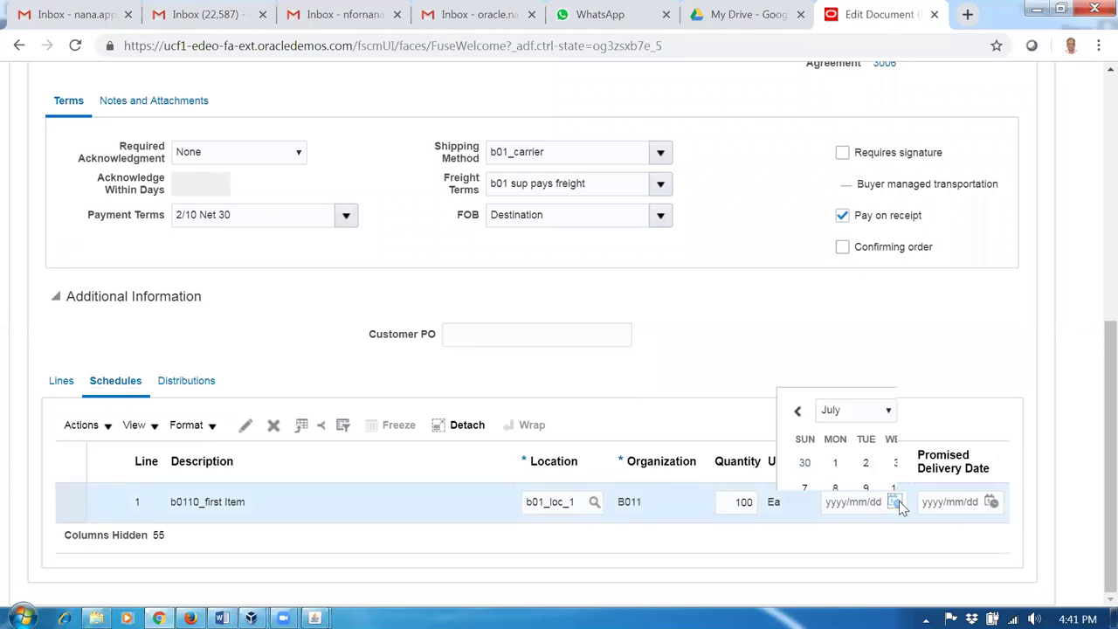
click(687, 463)
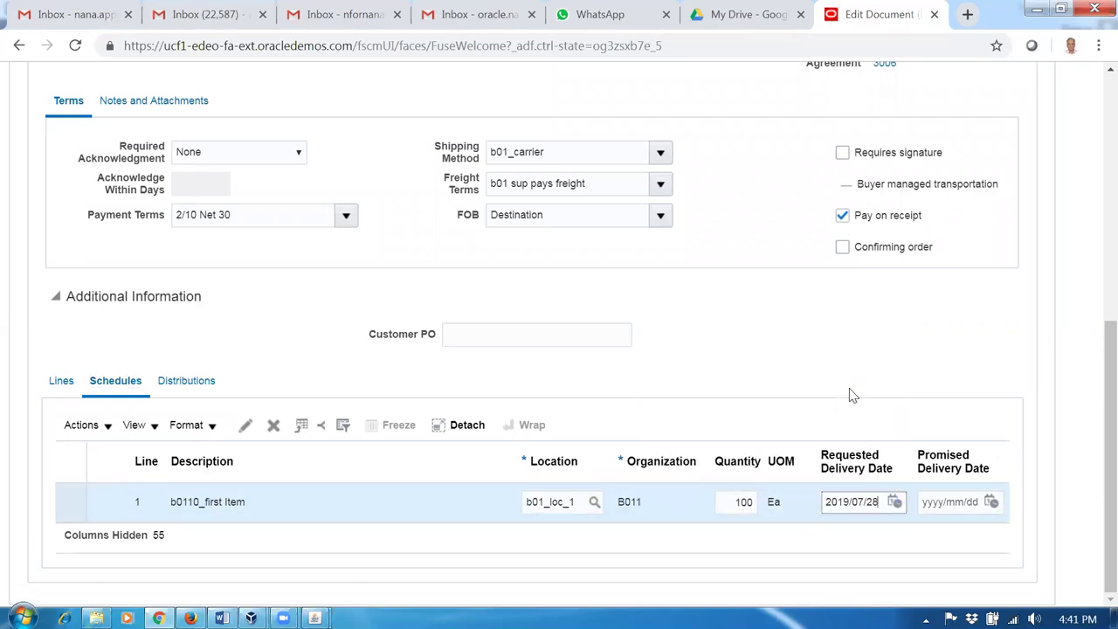
scroll(851, 395, up, 7)
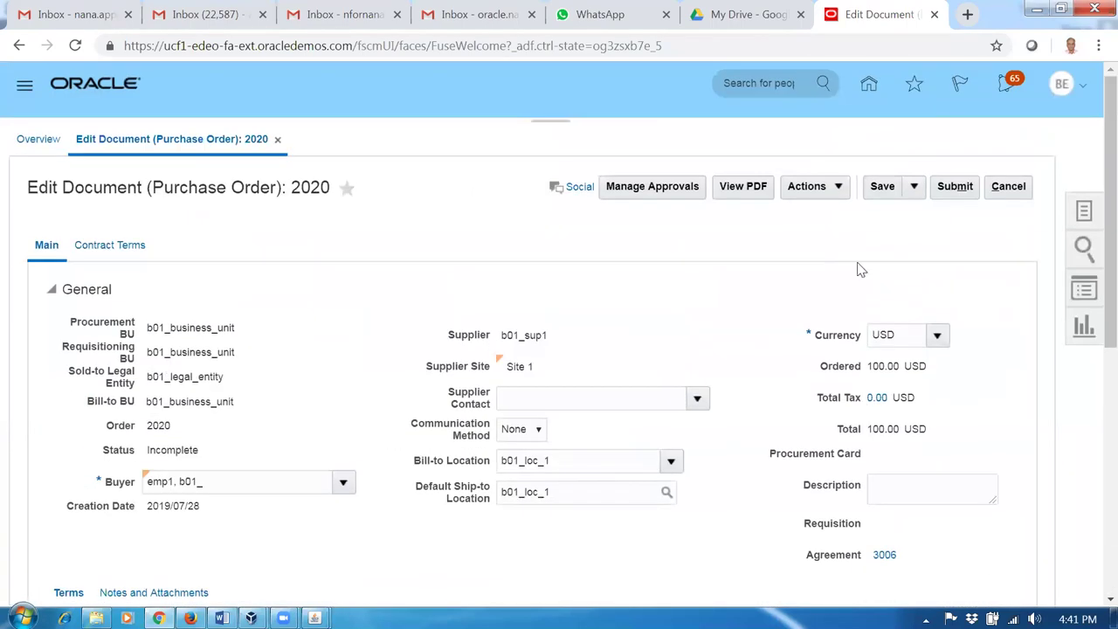
click(882, 189)
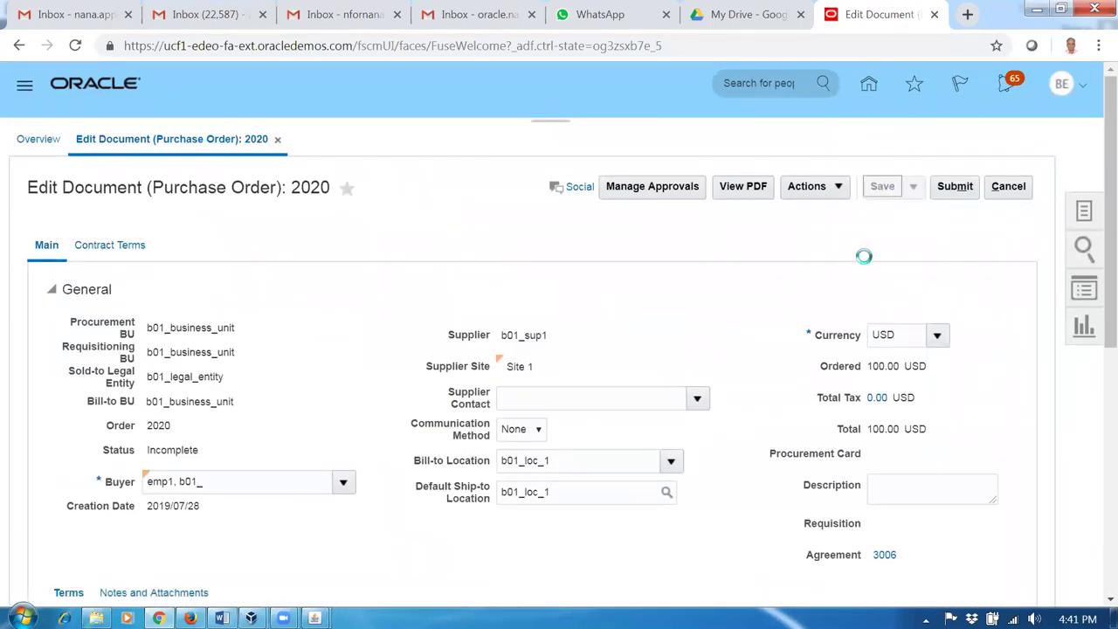
Step: Validate the purchase order and submit it for approval
click(810, 192)
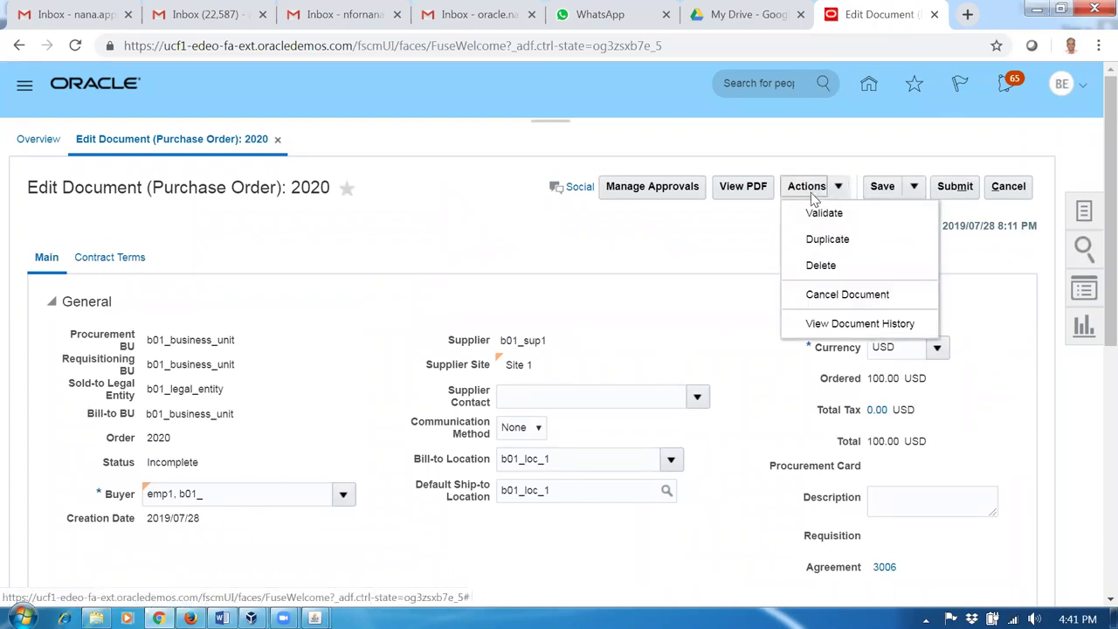
click(821, 213)
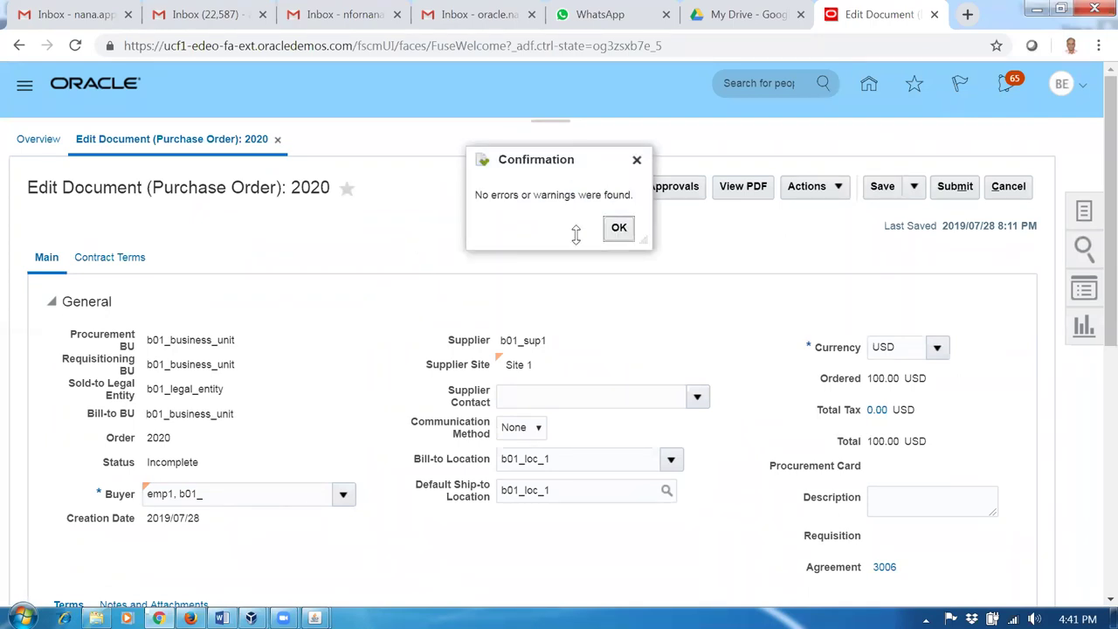
click(618, 229)
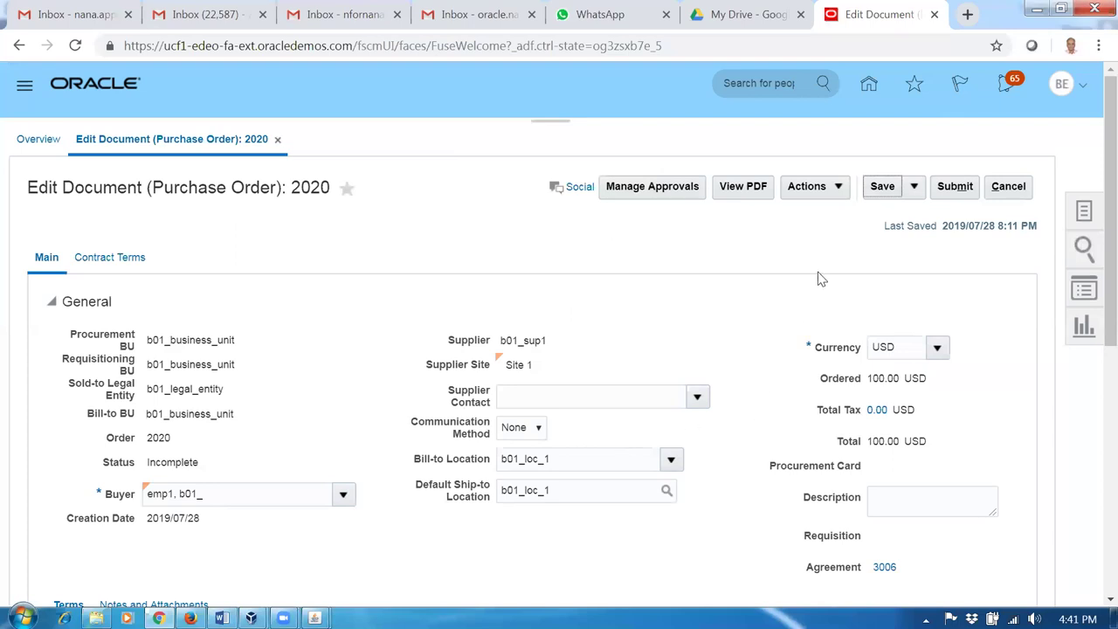
click(958, 194)
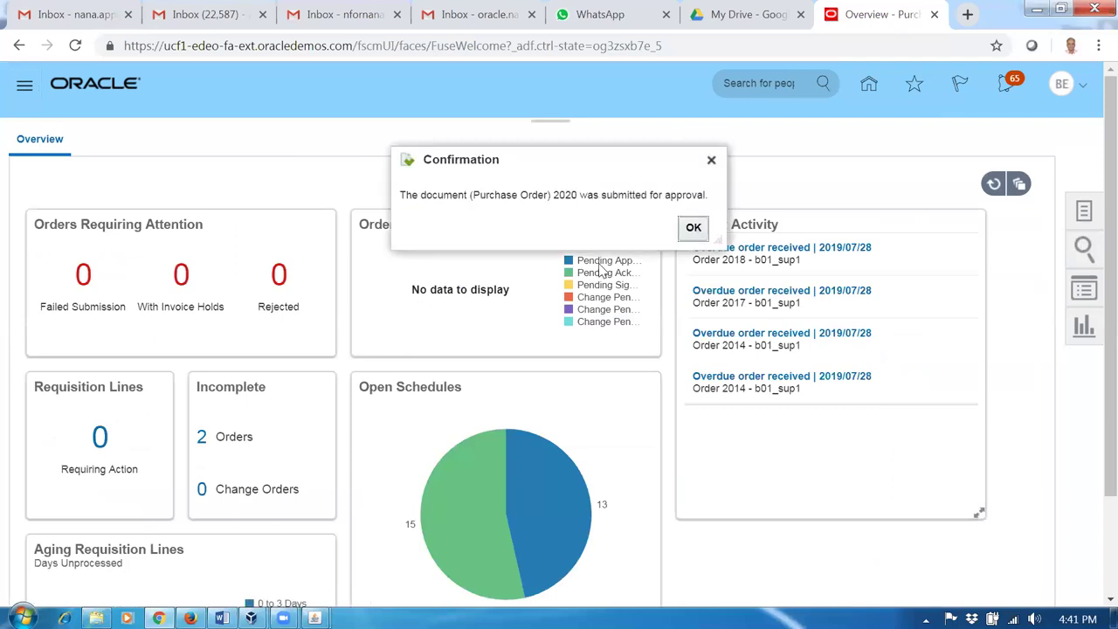
click(692, 229)
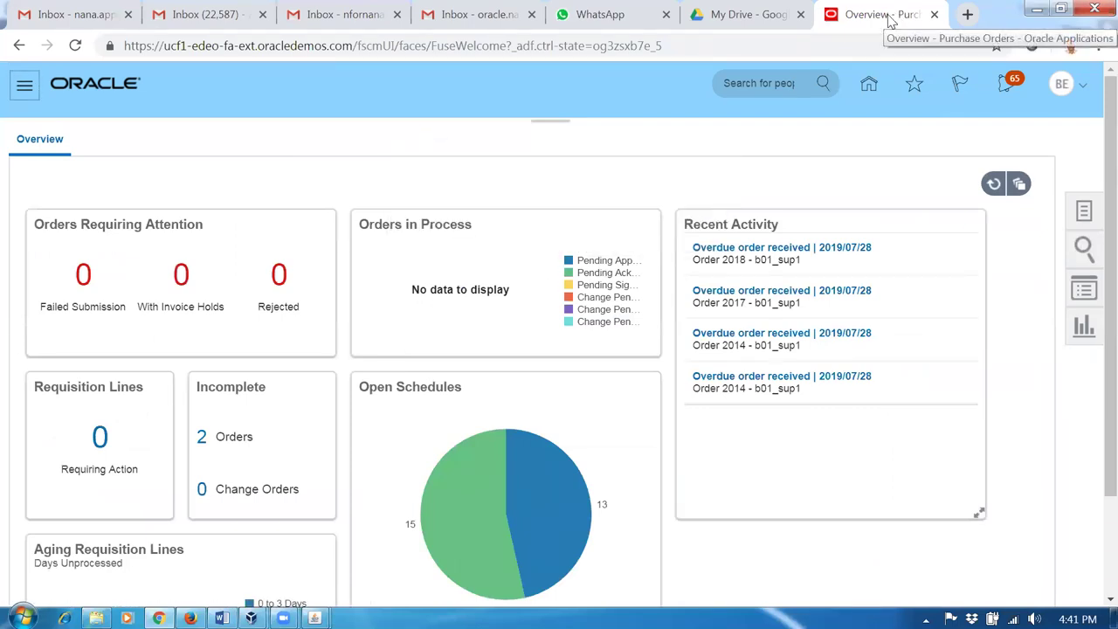
Step: Load the application home page in a duplicate browser tab and open Inventory Management under Supply Chain Execution
right_click(889, 21)
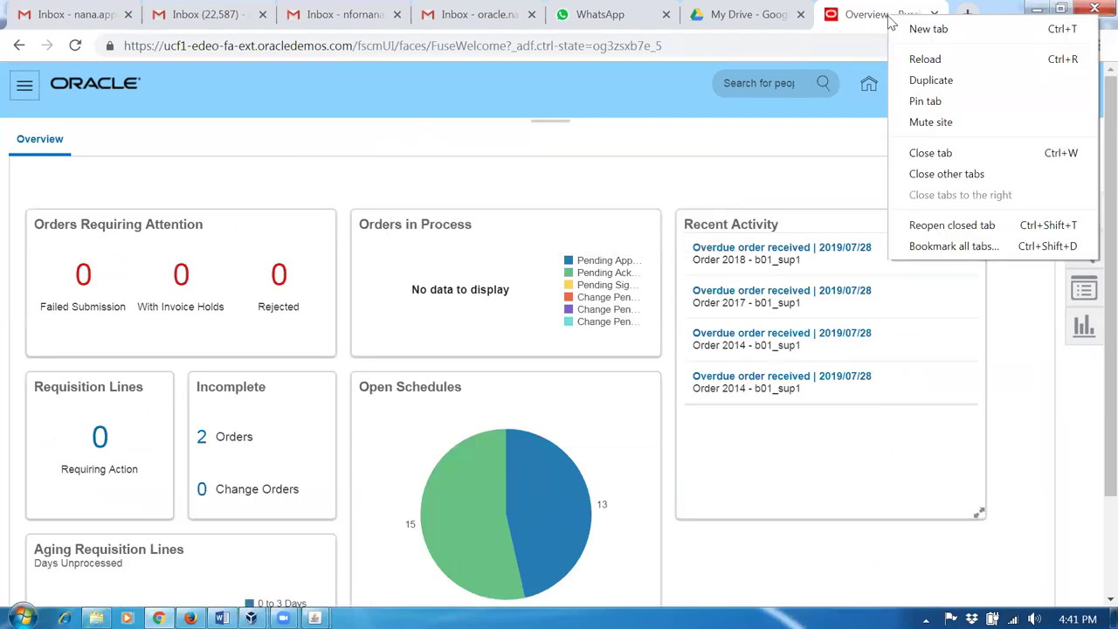
click(914, 77)
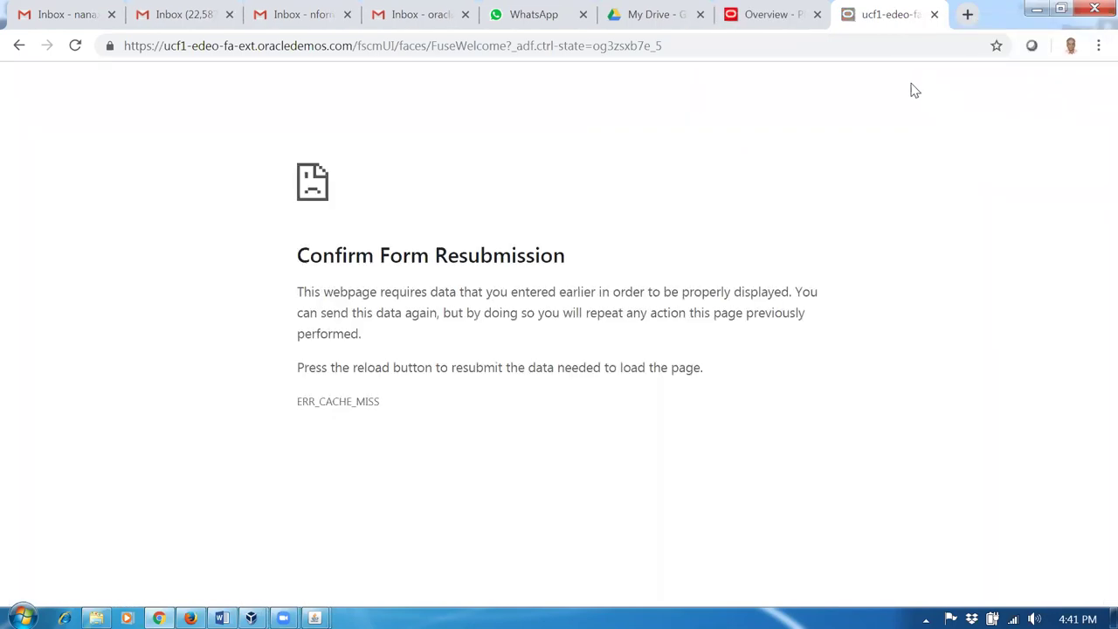
click(348, 48)
key(Return)
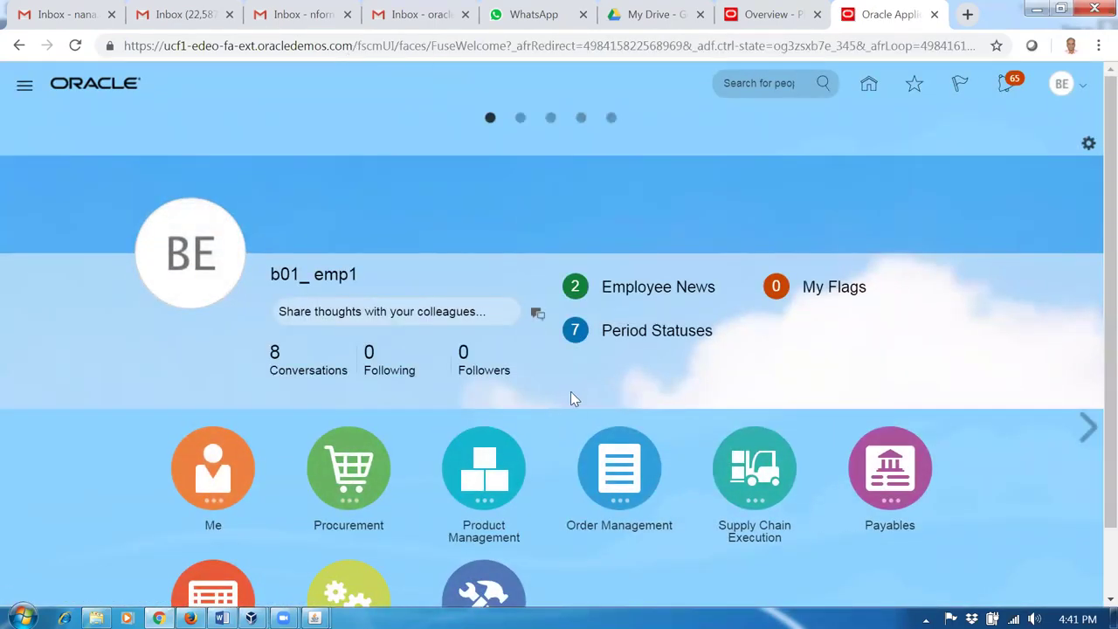
scroll(570, 393, down, 1)
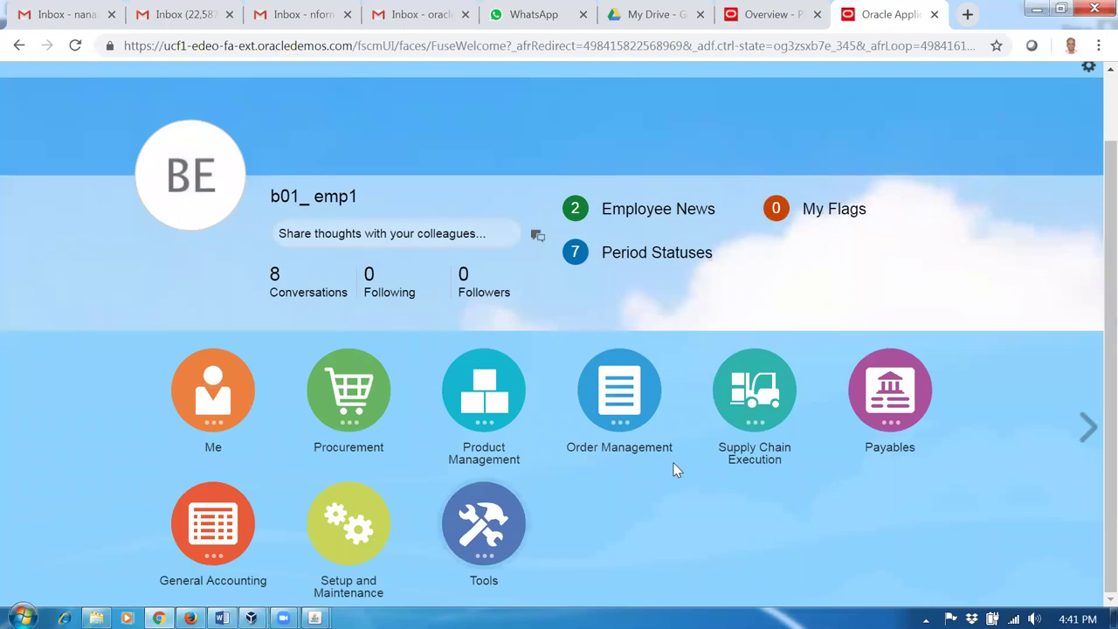
click(758, 411)
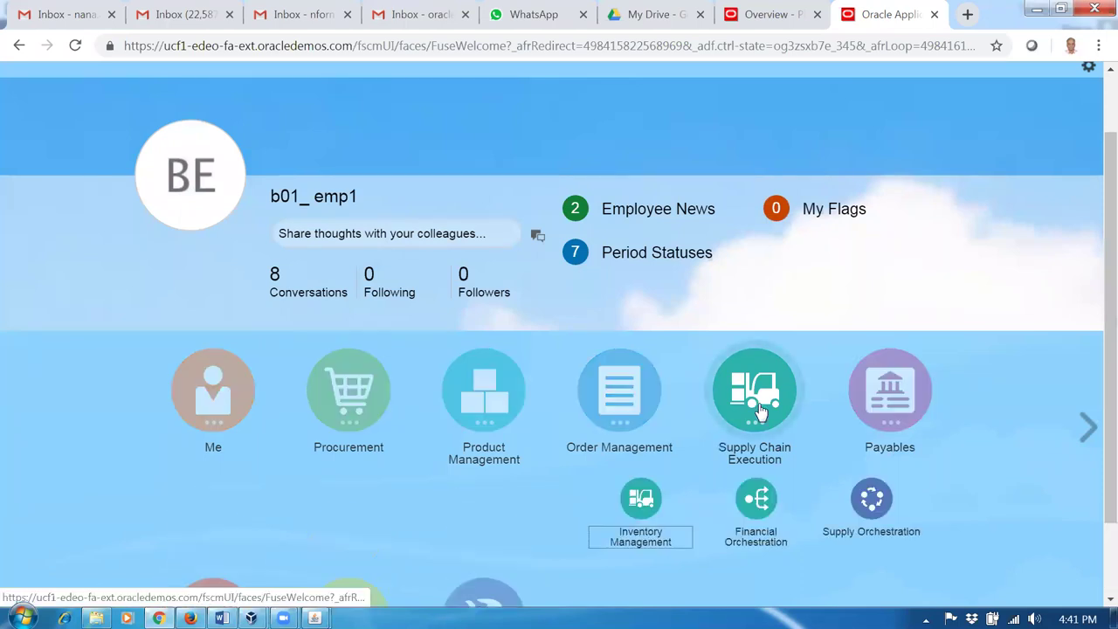
click(637, 504)
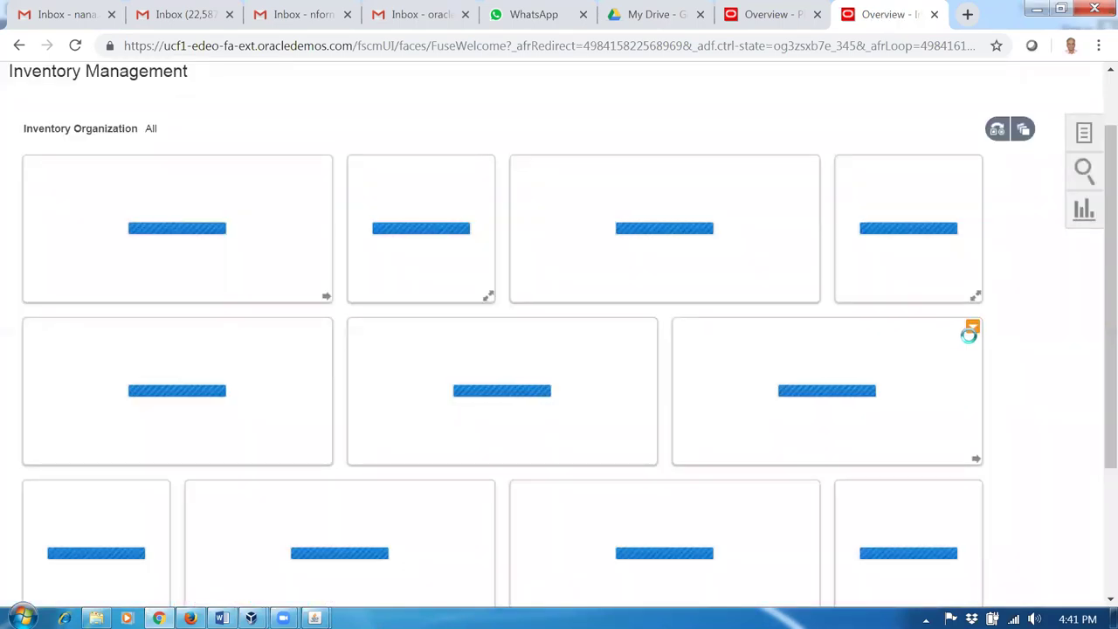
Step: Show the Receipts tasks and open Receive Expected Shipments
click(1088, 209)
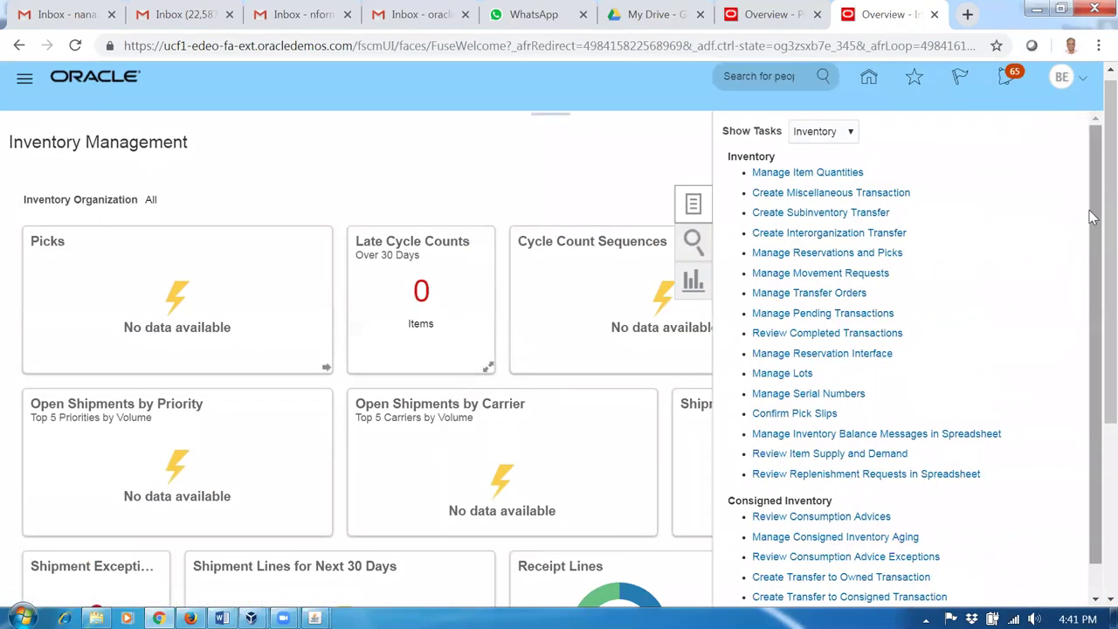
click(819, 133)
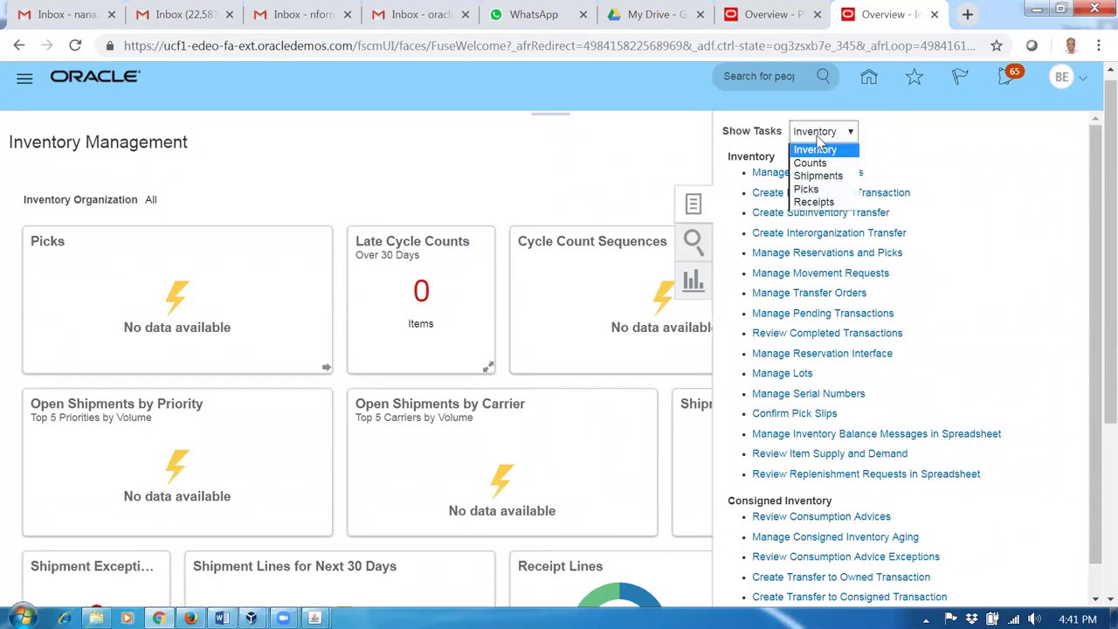
click(812, 201)
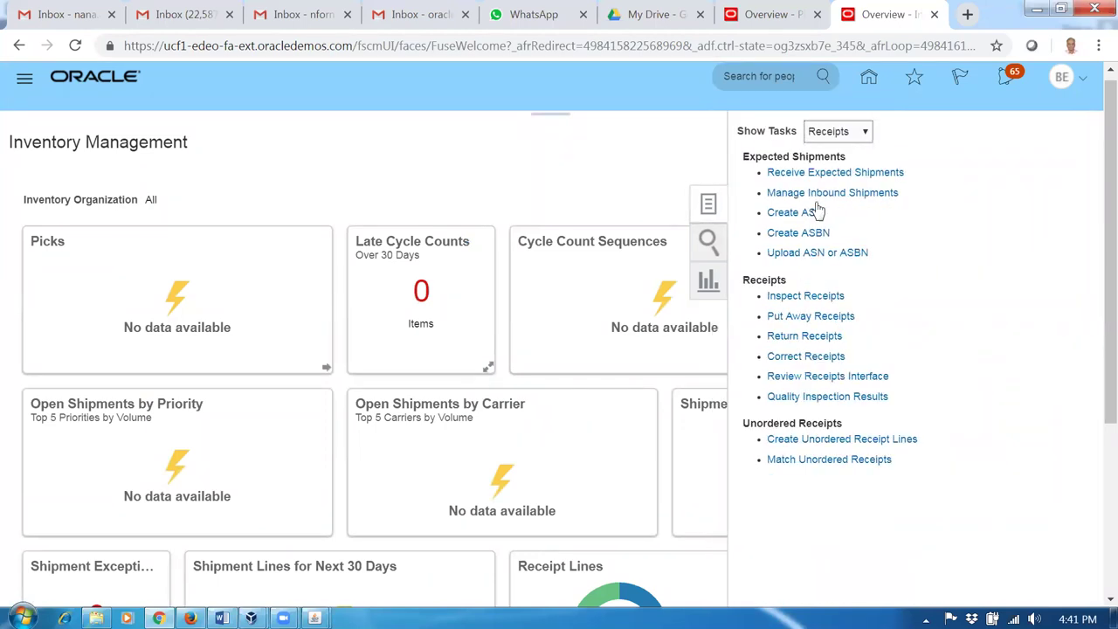
click(824, 174)
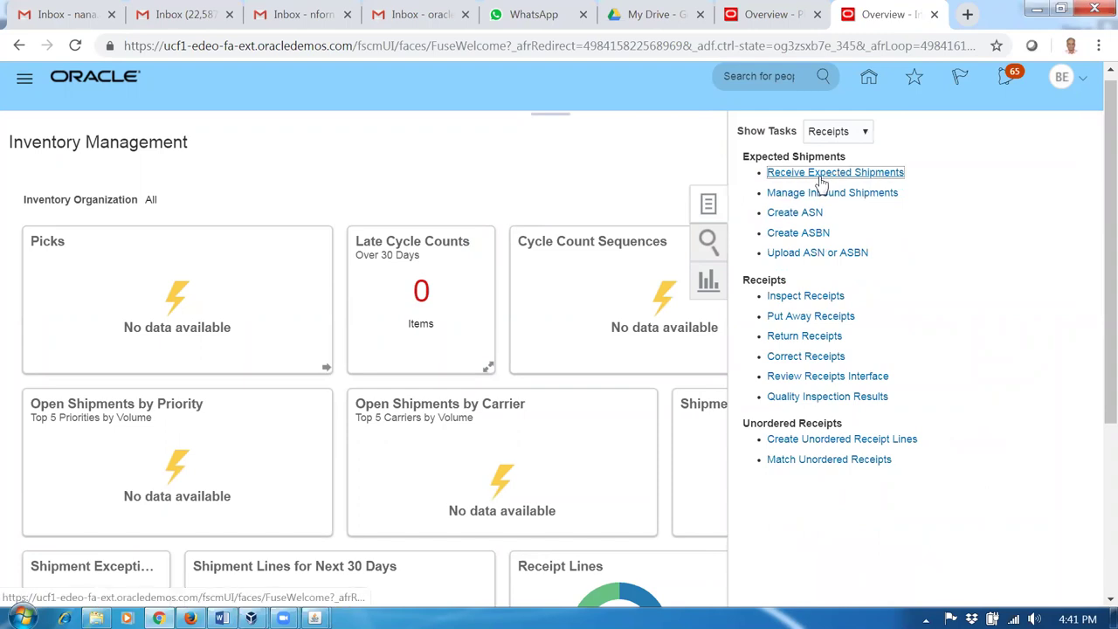
Step: Search the expected shipments by the number of the purchase order just submitted
click(303, 253)
text(2020)
key(Tab)
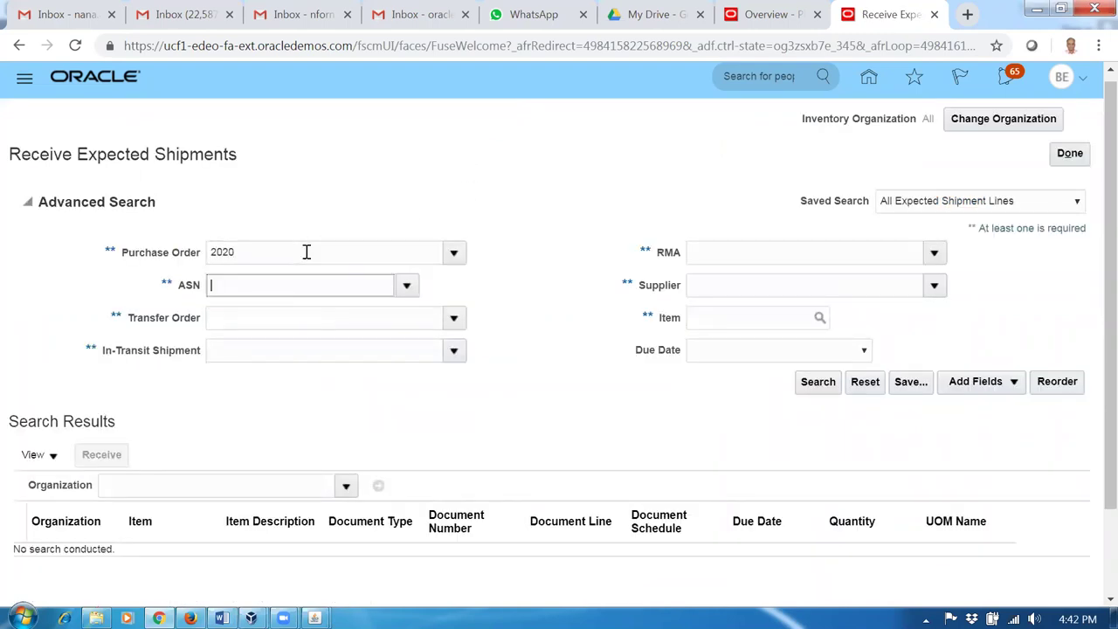
click(288, 316)
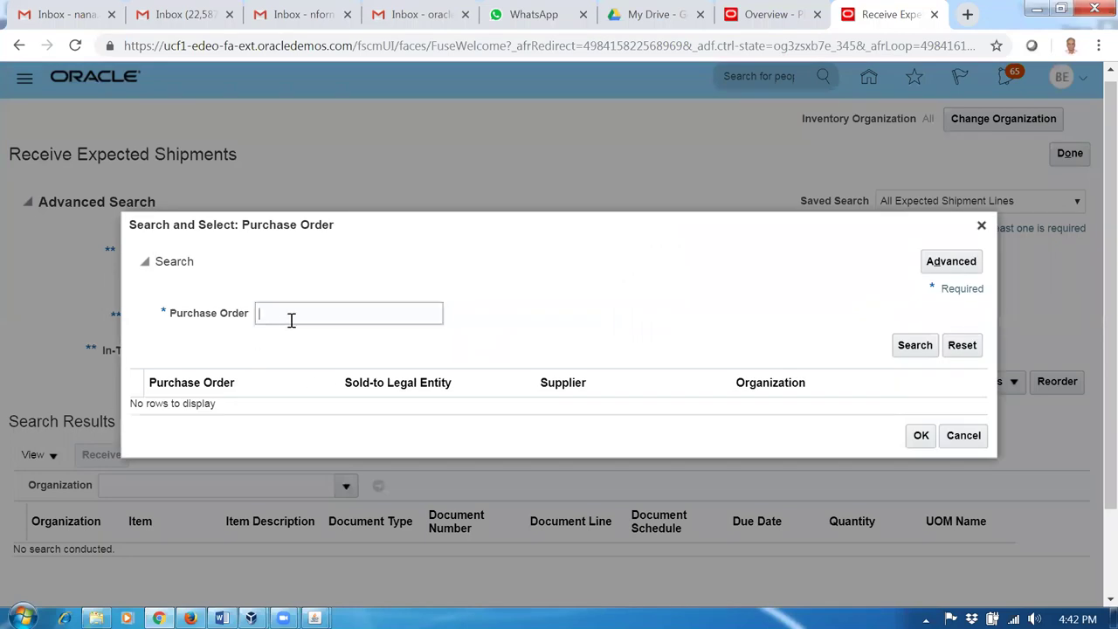
key(Tab)
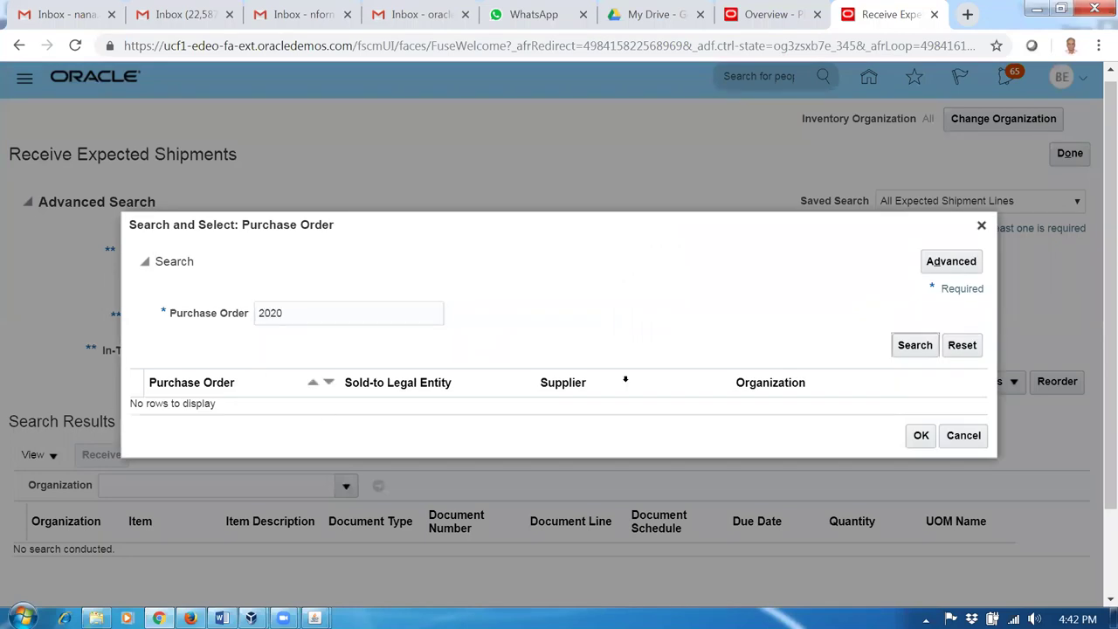
click(921, 437)
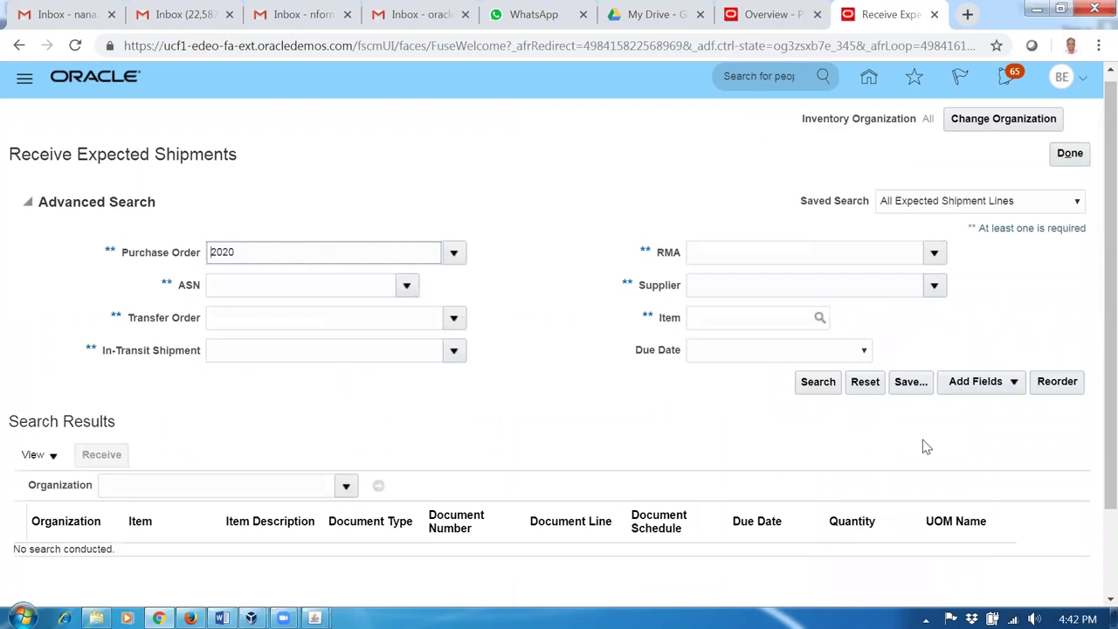
click(806, 386)
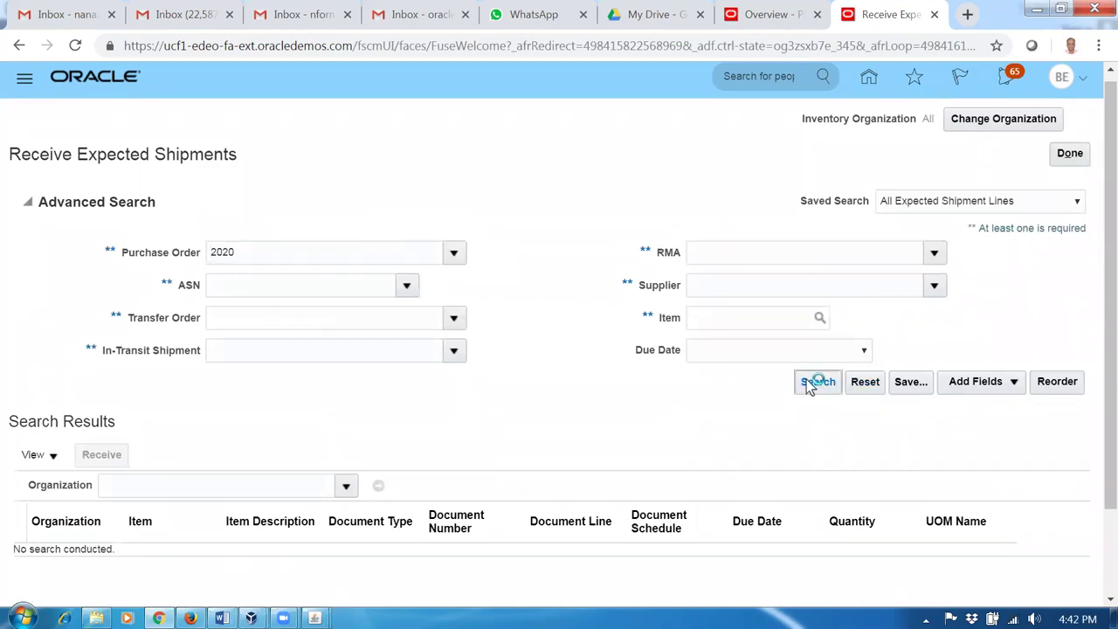
Step: Start receiving the b0110_first Item line and fill in its receipt quantity of 100
click(262, 377)
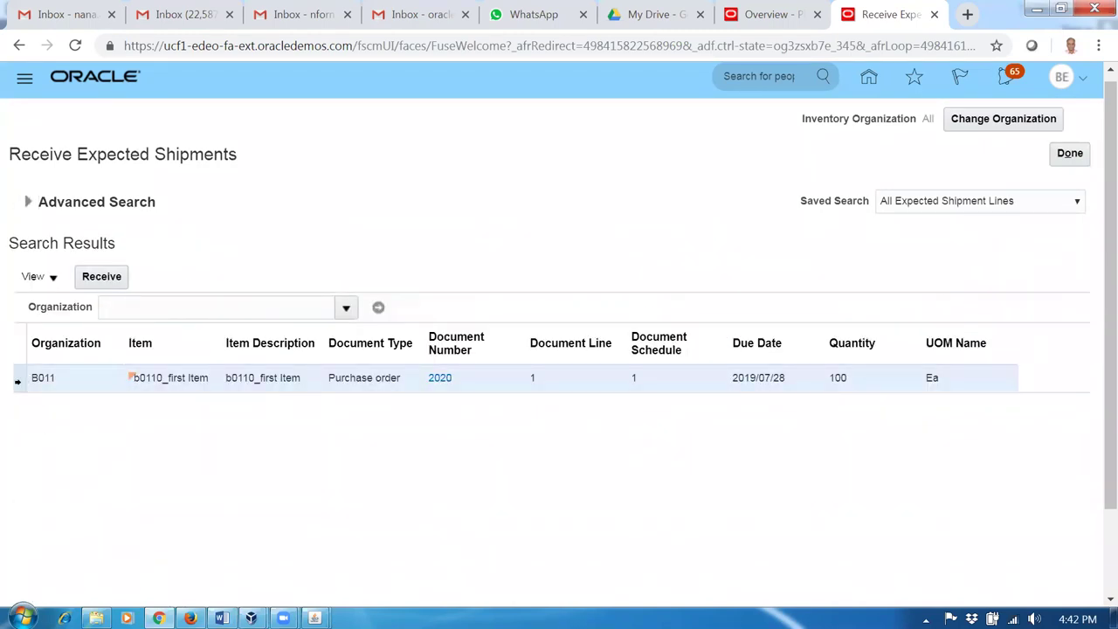
click(101, 278)
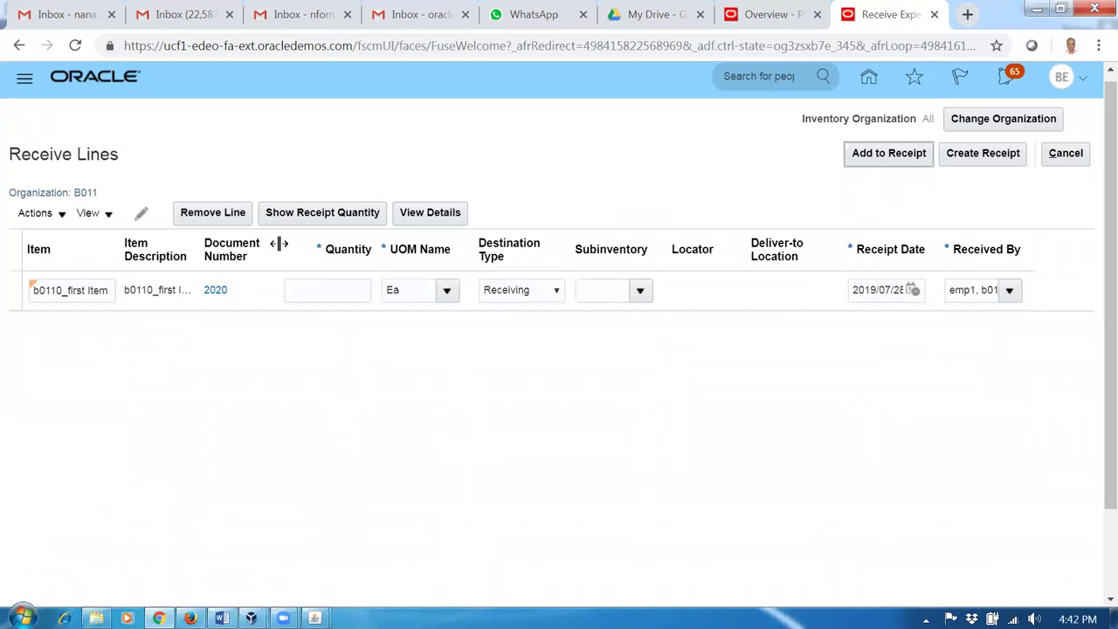
click(332, 217)
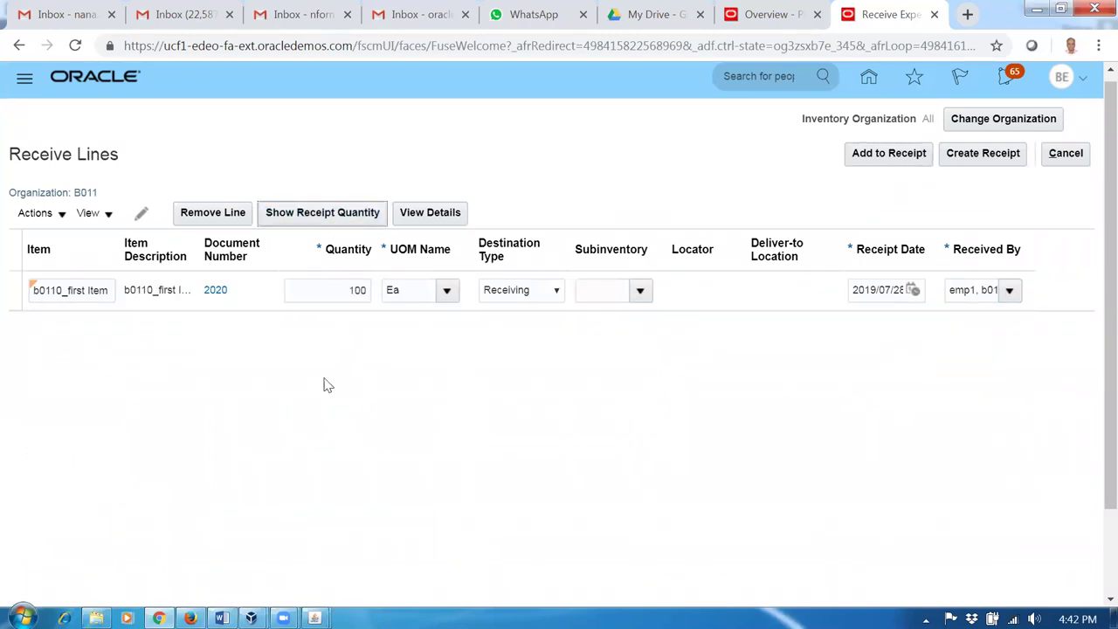
Step: Change the b0110_first Item line's receipt quantity to 24 and start creating the receipt
click(345, 290)
double_click(367, 291)
text(24)
key(Tab)
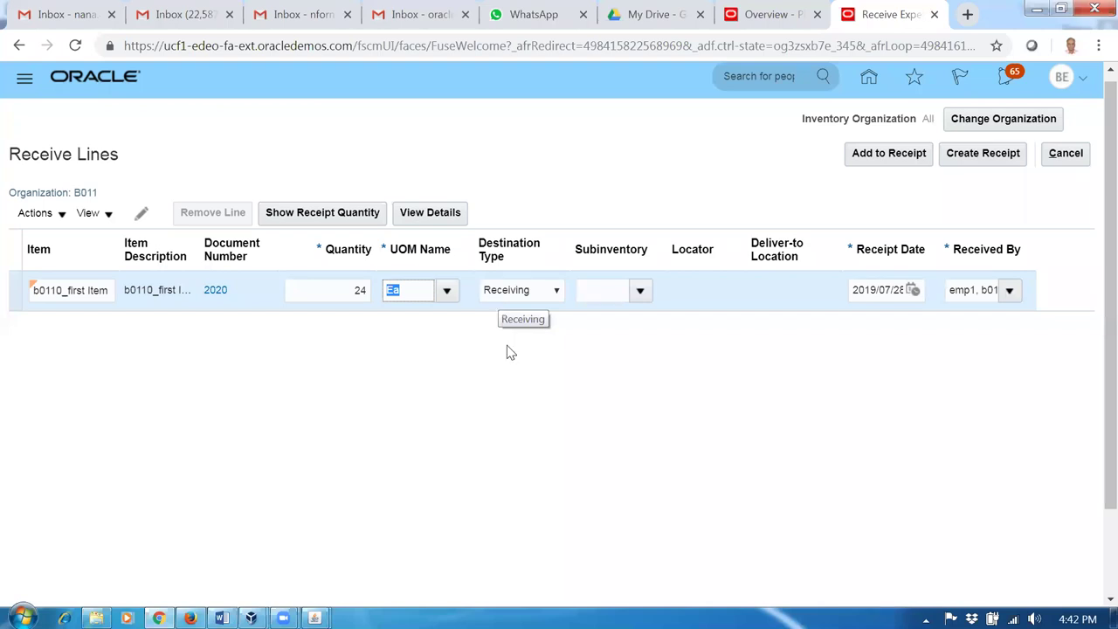
click(507, 407)
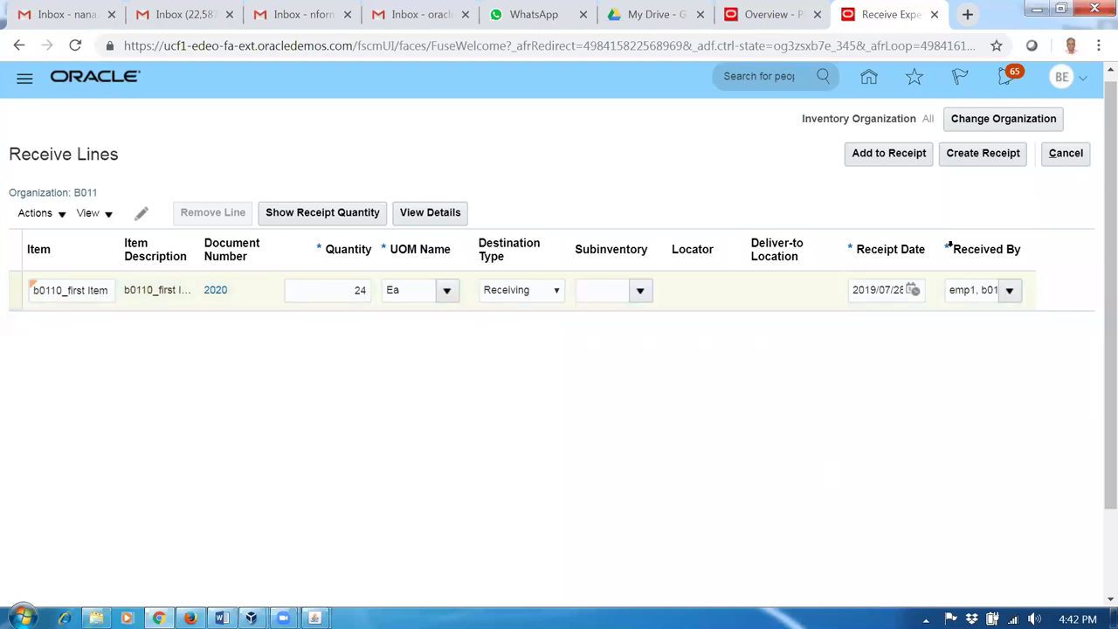
click(982, 154)
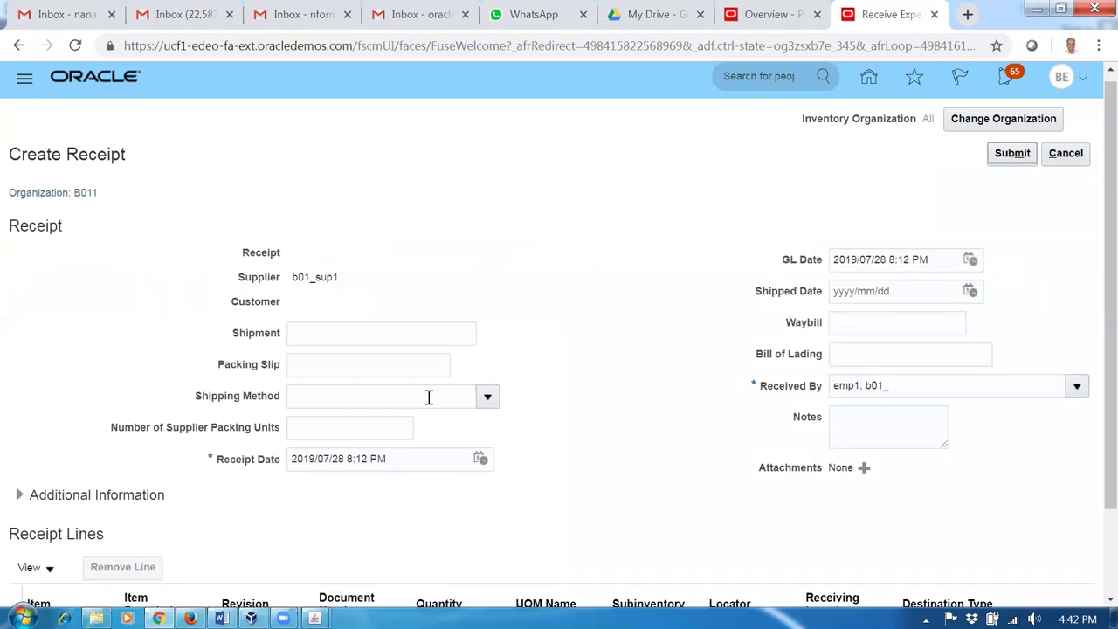
Step: Enter pack_123 as the packing slip and 4 as the number of supplier packing units on the receipt
click(370, 365)
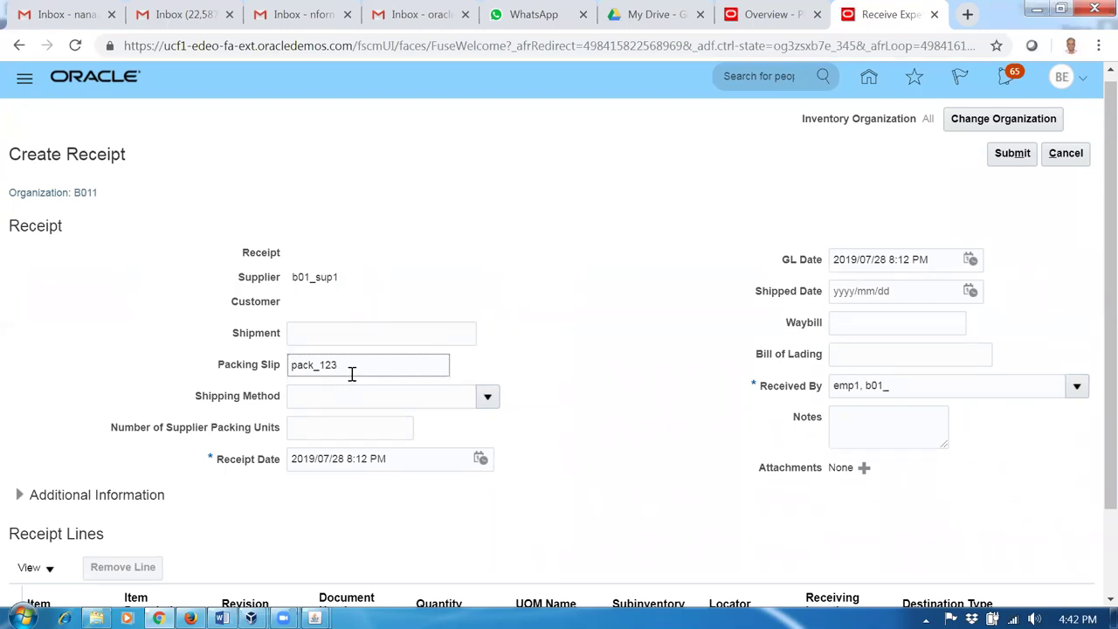
click(357, 425)
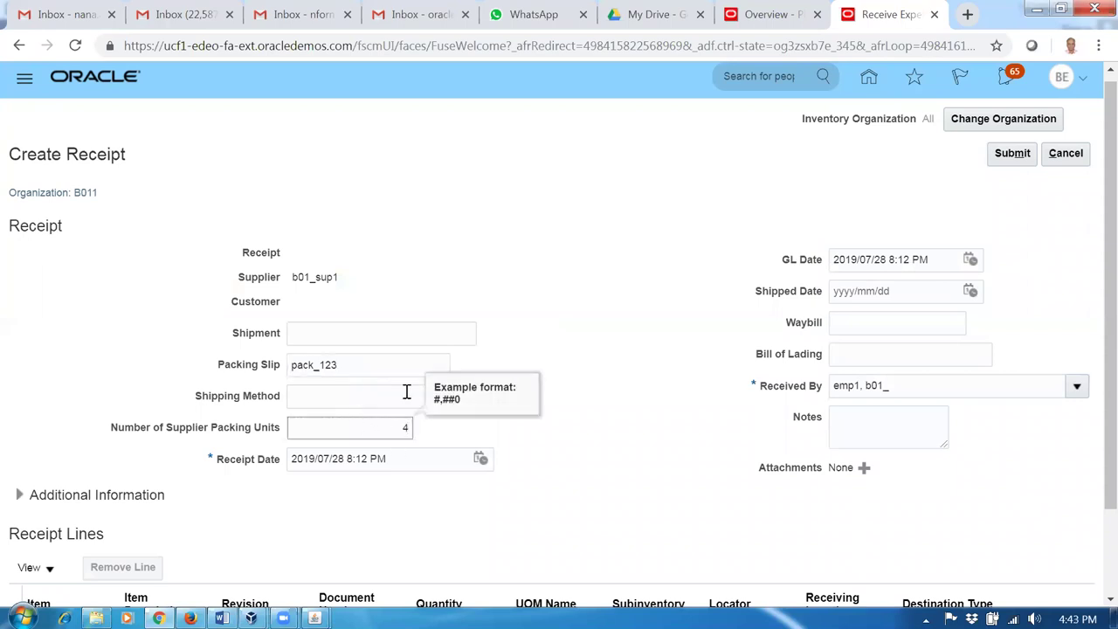
click(560, 272)
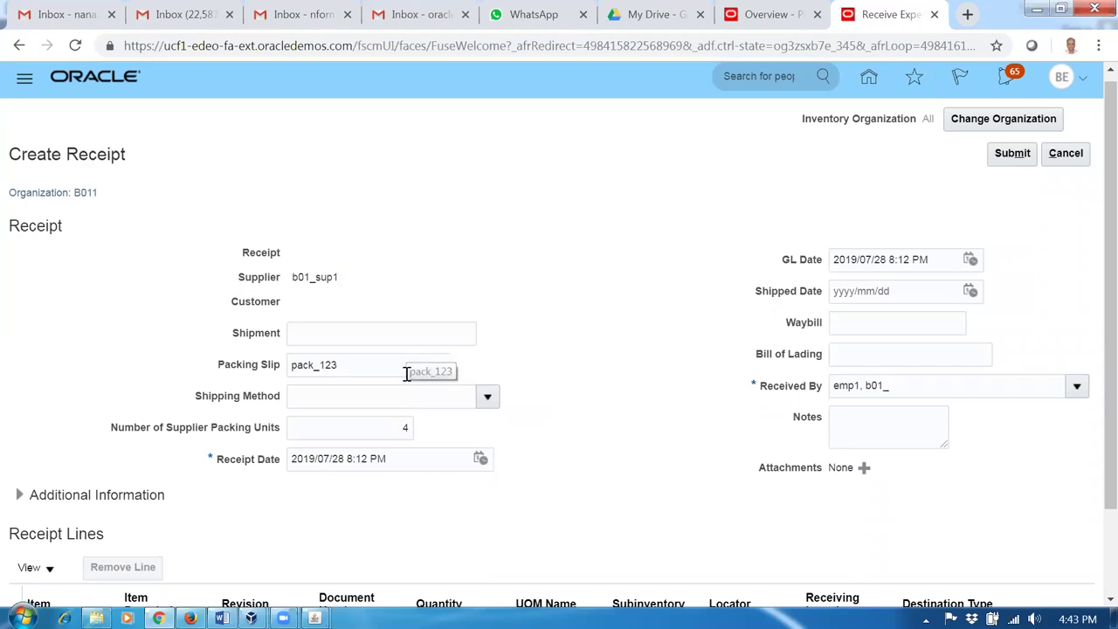
drag(364, 368, 244, 384)
click(661, 289)
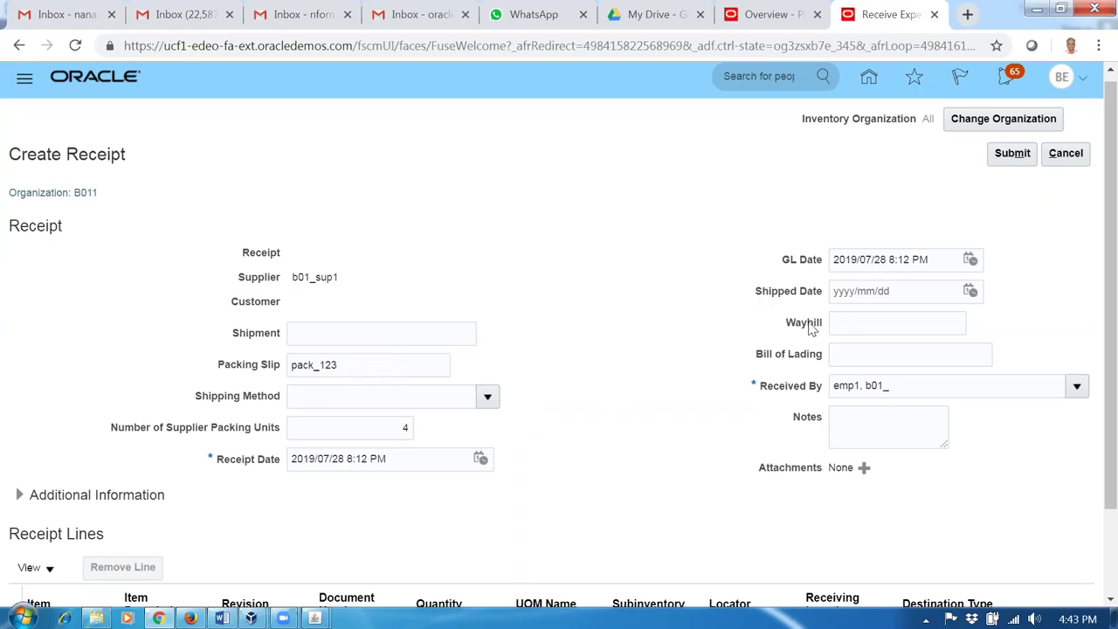
Step: Submit the receipt, note its number and dismiss the confirmation
click(1010, 155)
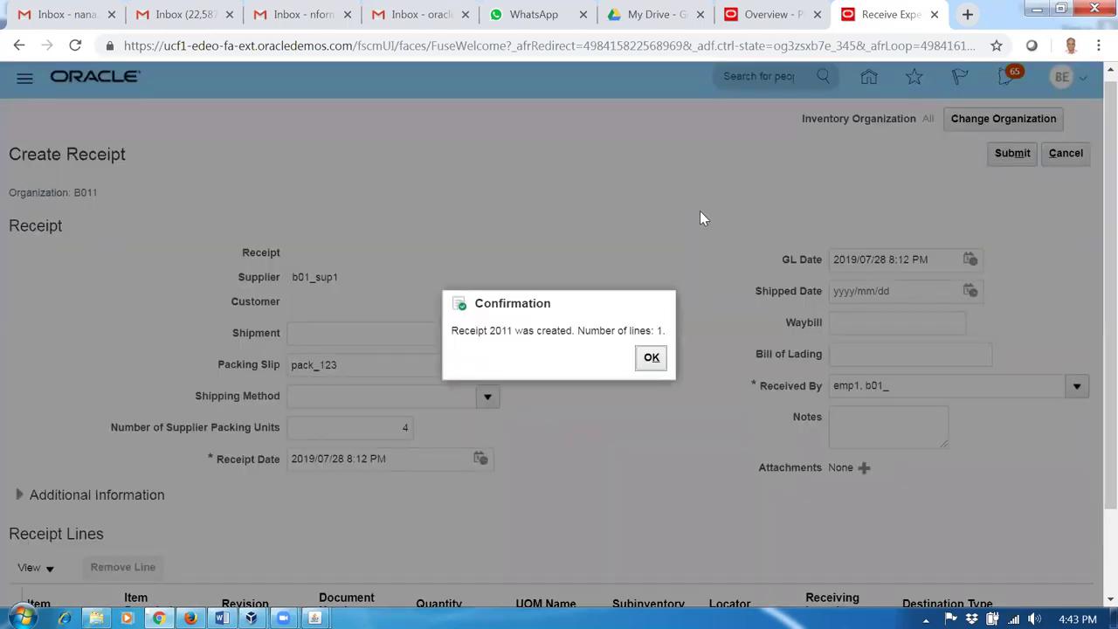
drag(483, 332, 521, 342)
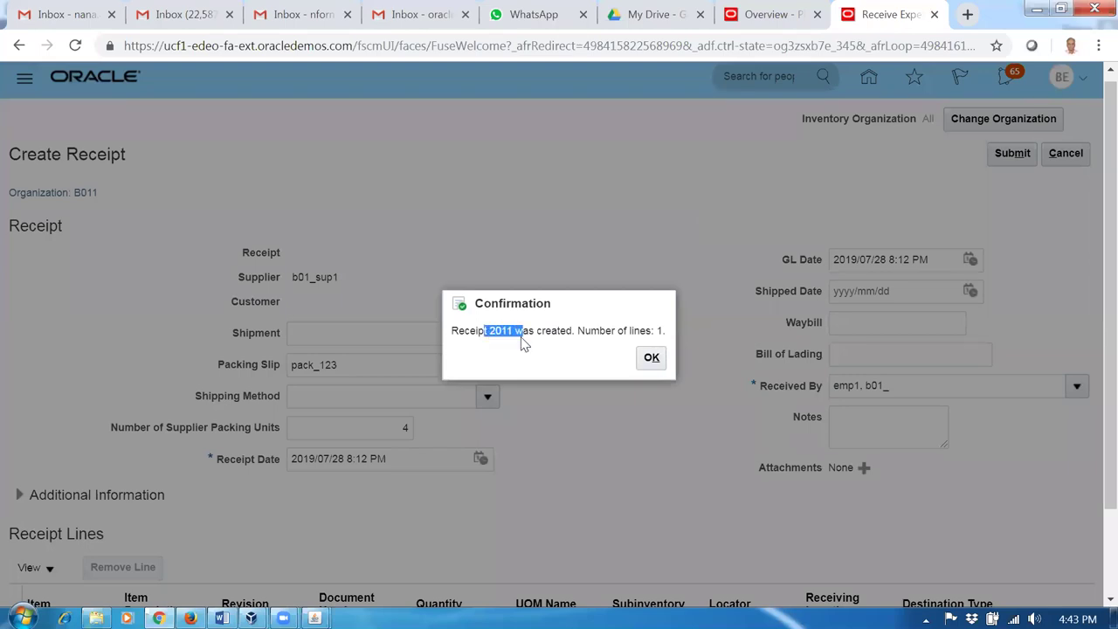
click(651, 360)
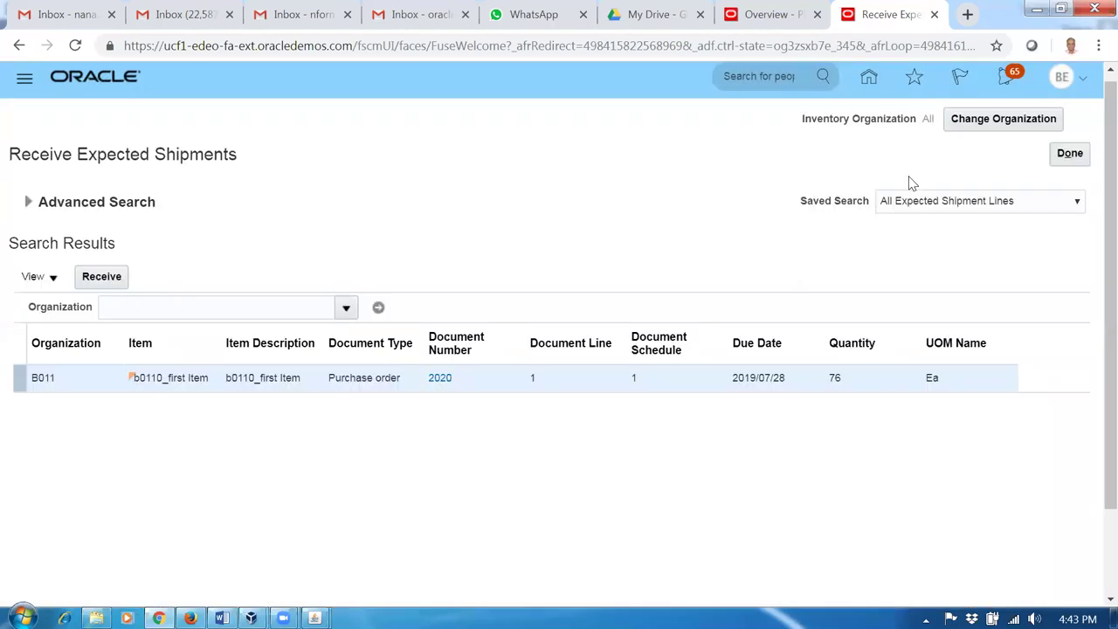
Step: Duplicate the Receive Expected Shipments browser tab to load the application home page
right_click(895, 13)
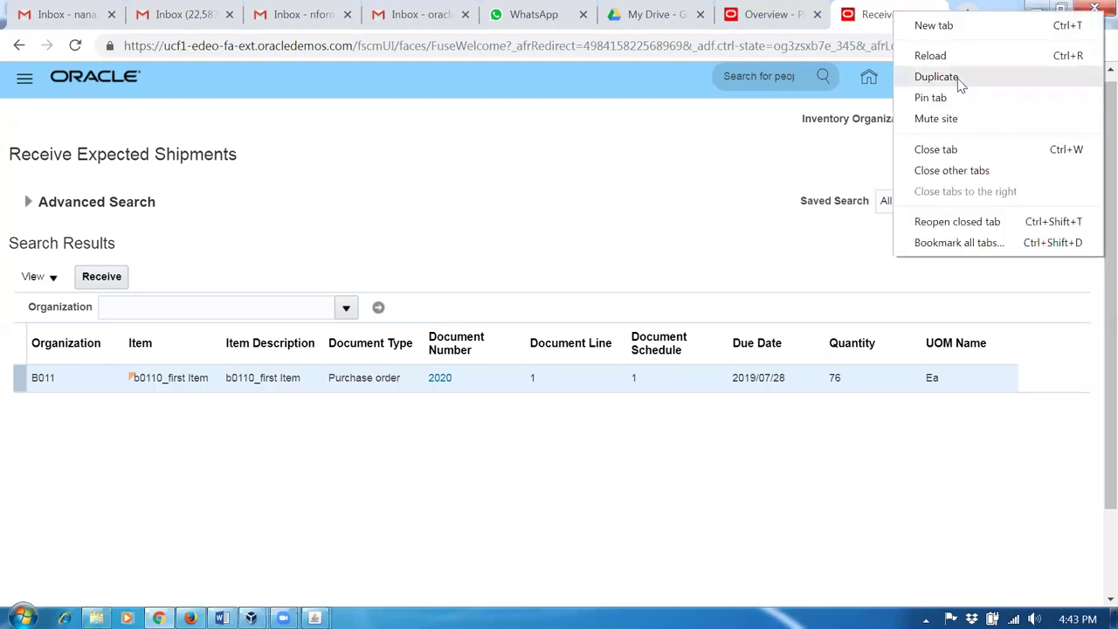
click(961, 78)
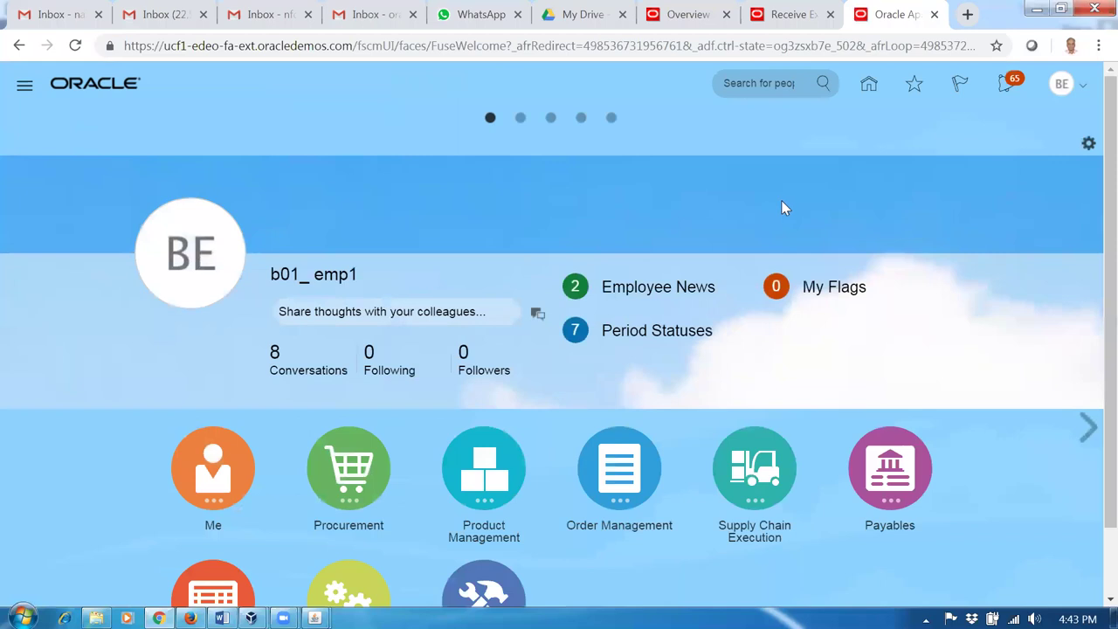
click(916, 88)
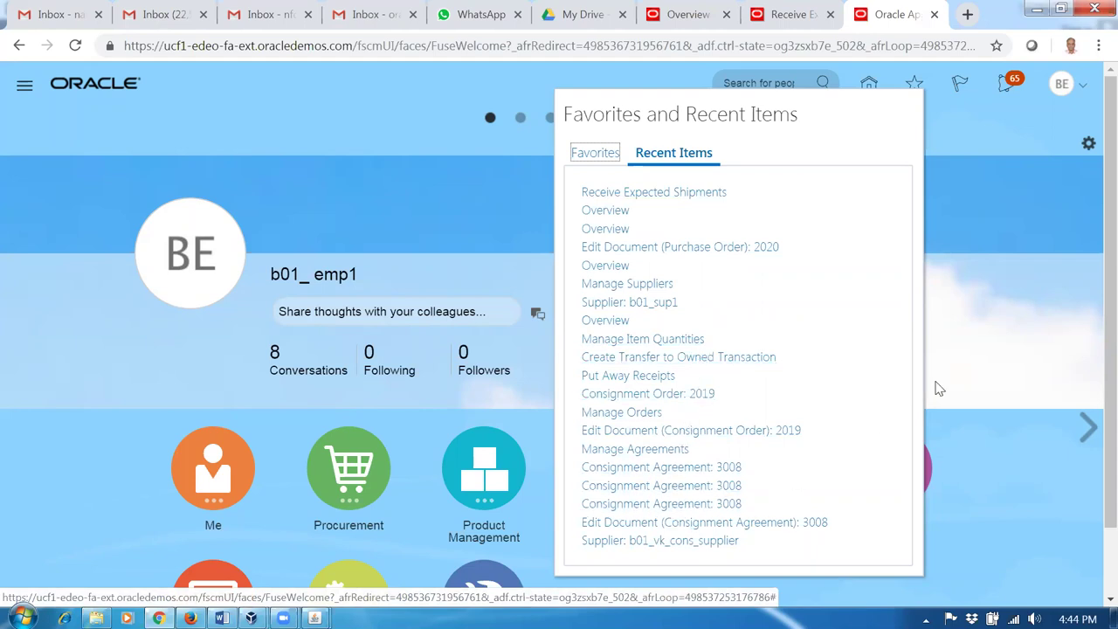
click(945, 310)
scroll(975, 424, down, 2)
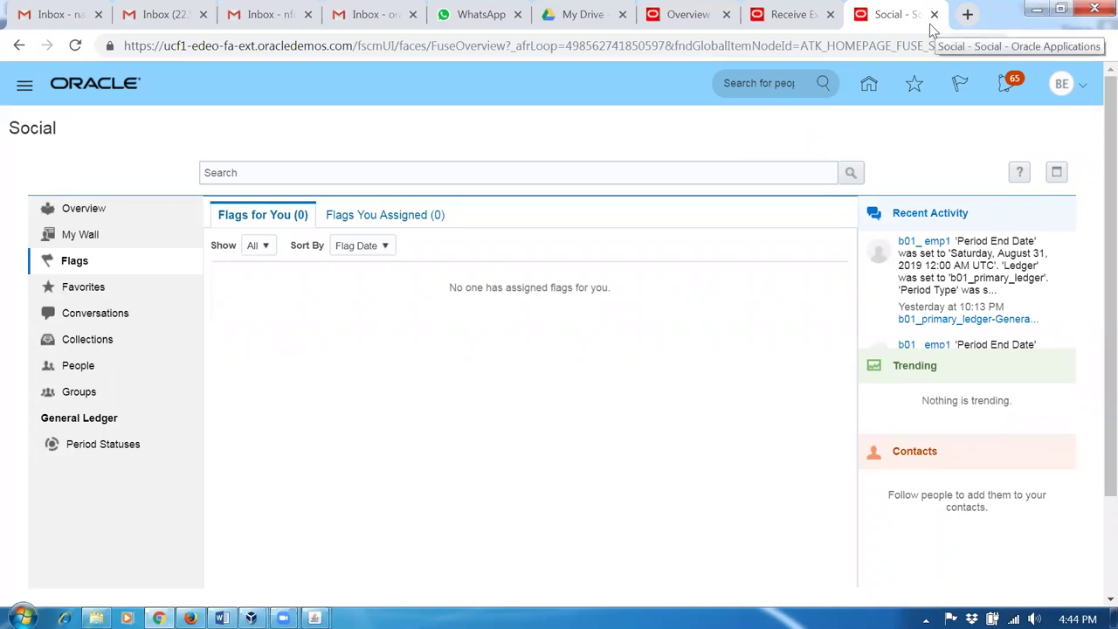
click(868, 83)
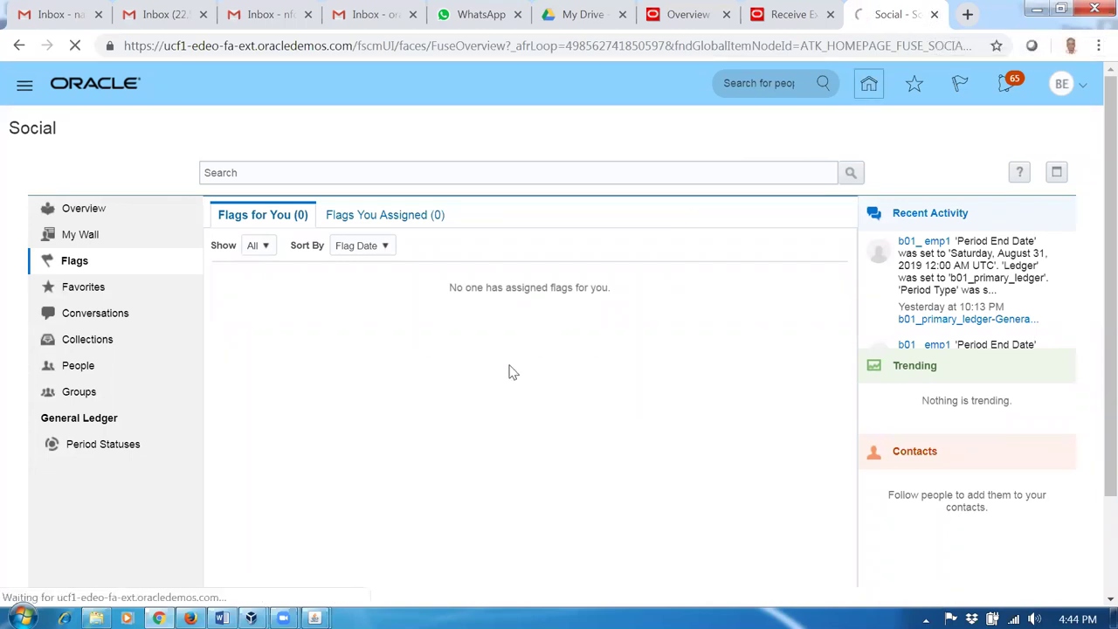
Step: Open Scheduled Processes from the Tools group on the home page
scroll(532, 451, down, 1)
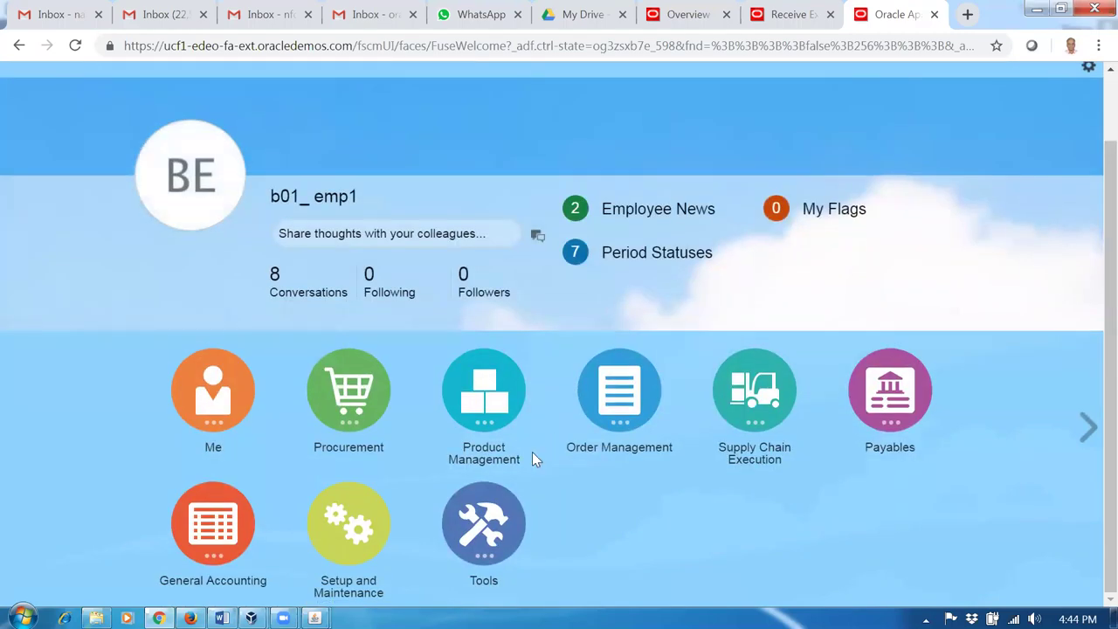
click(504, 522)
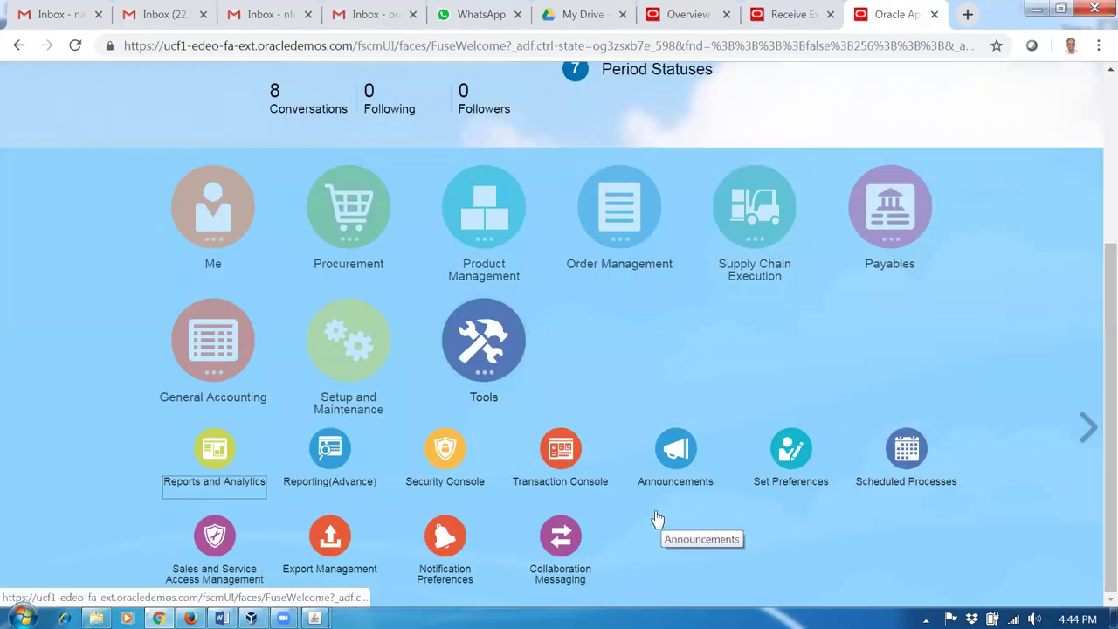
click(906, 450)
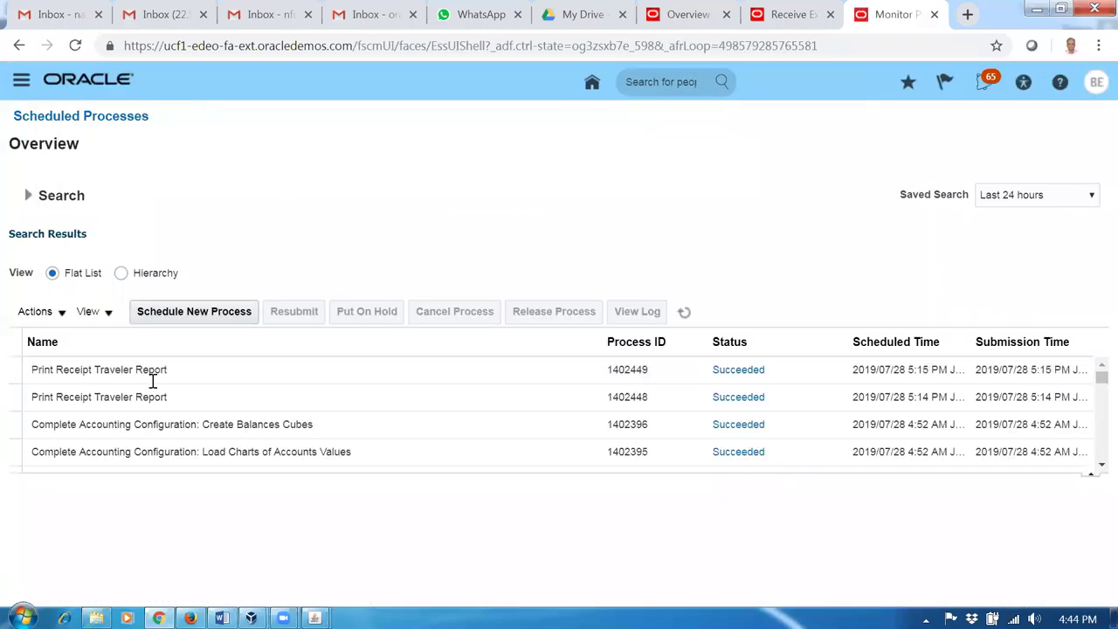
Step: Schedule a new job, searching process names for send%pay% and choosing Send Pay on Receipt
click(174, 312)
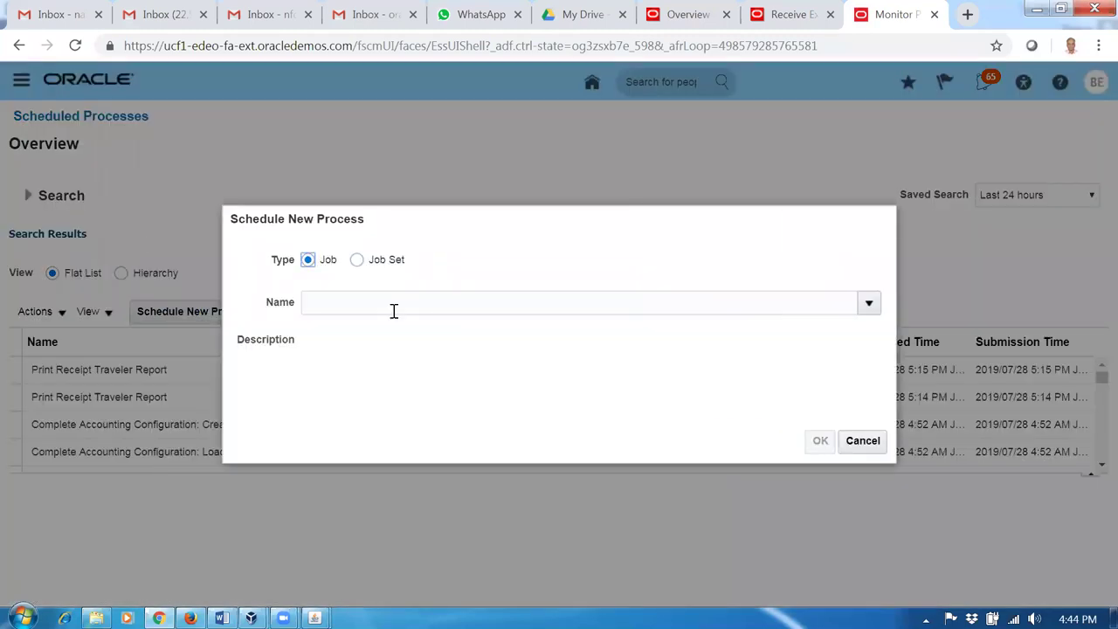
click(394, 311)
text(send%pay%)
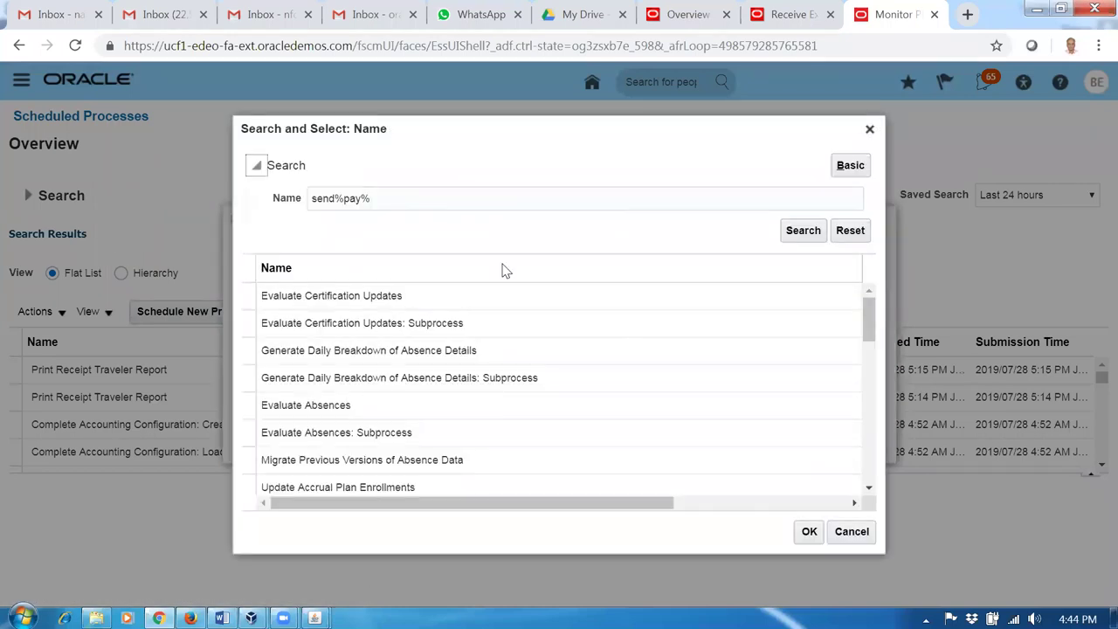
click(802, 231)
click(514, 295)
click(809, 533)
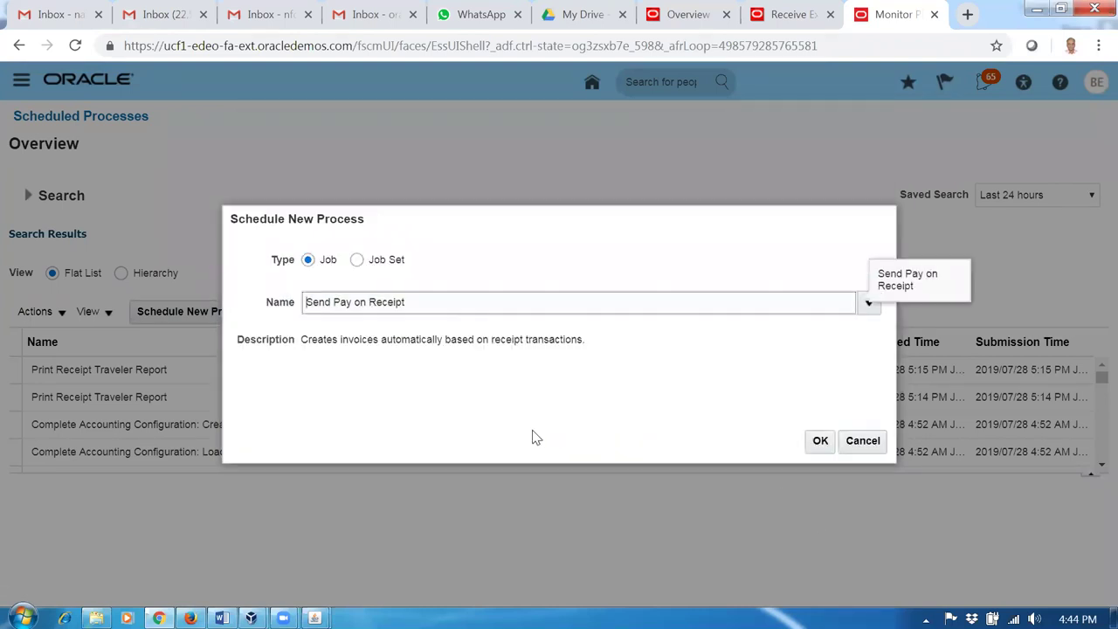
click(813, 439)
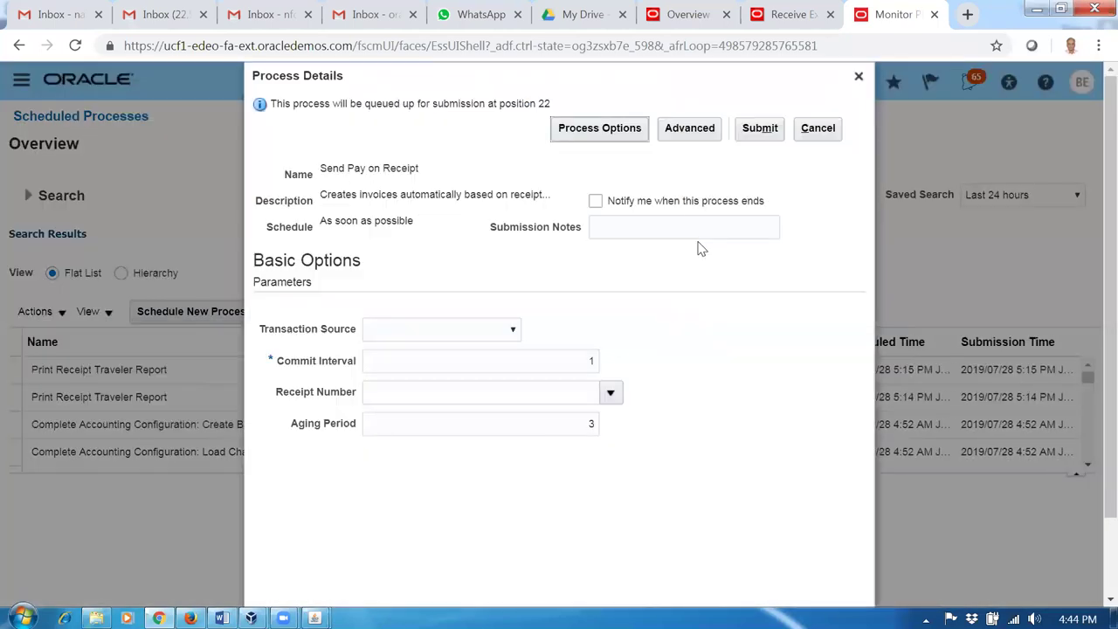
Step: Submit Send Pay on Receipt with transaction source Evaluated Receipt Settlement, aging period 0 and the number of the receipt just created
click(452, 332)
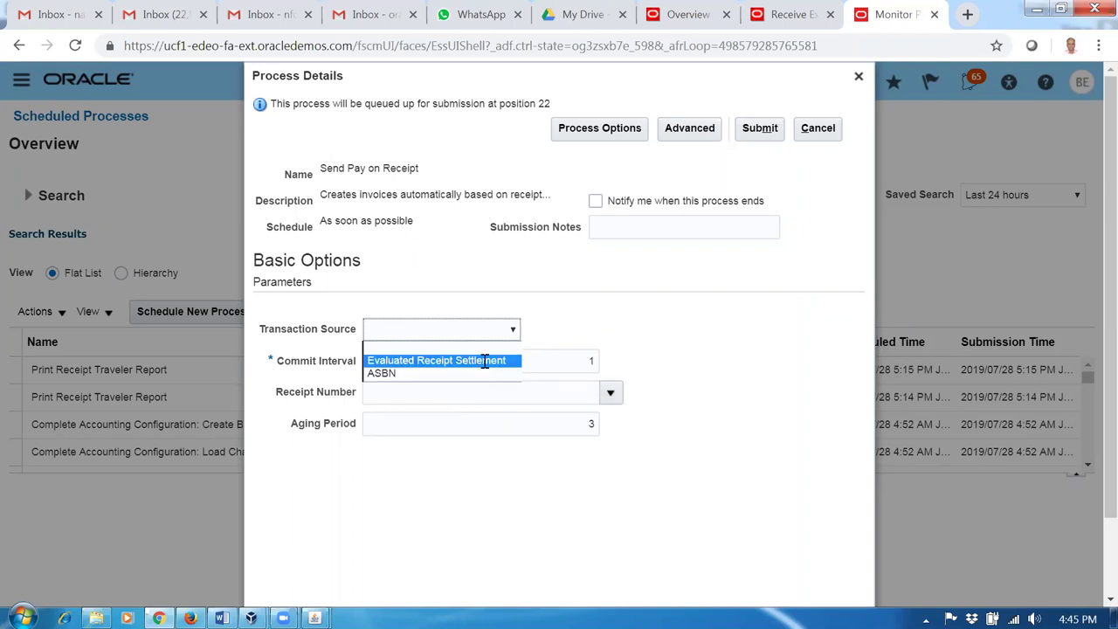
click(481, 360)
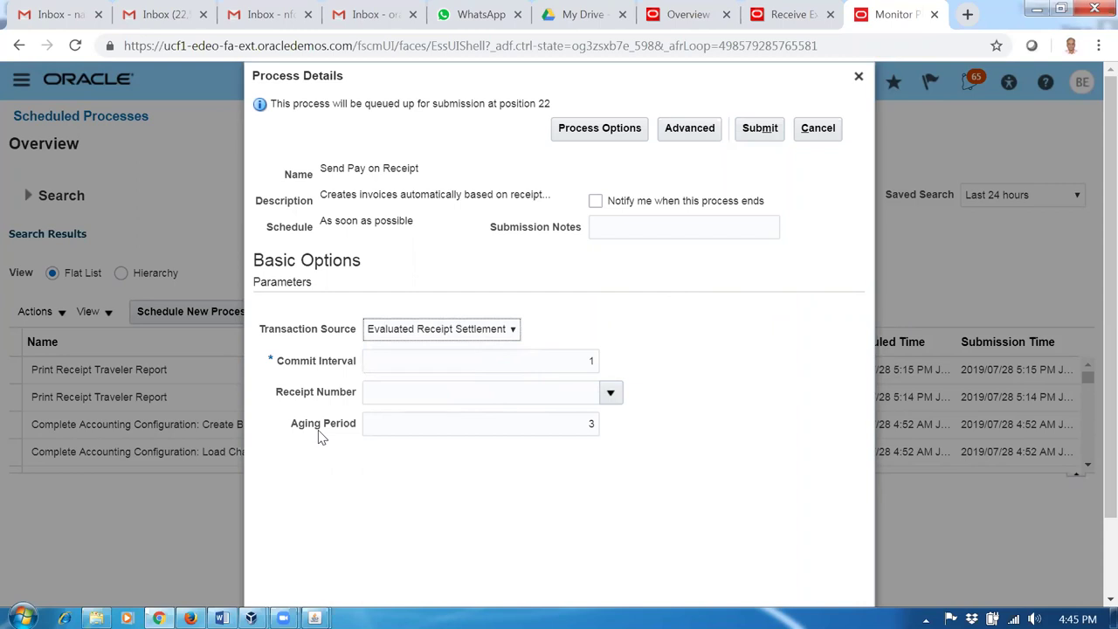
double_click(511, 427)
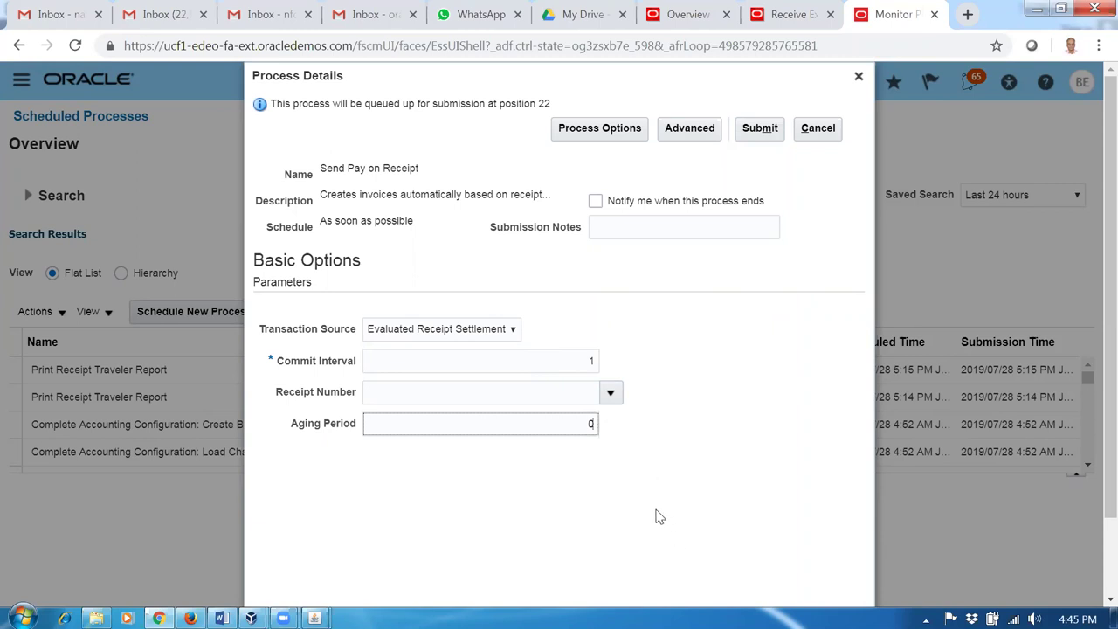
click(491, 400)
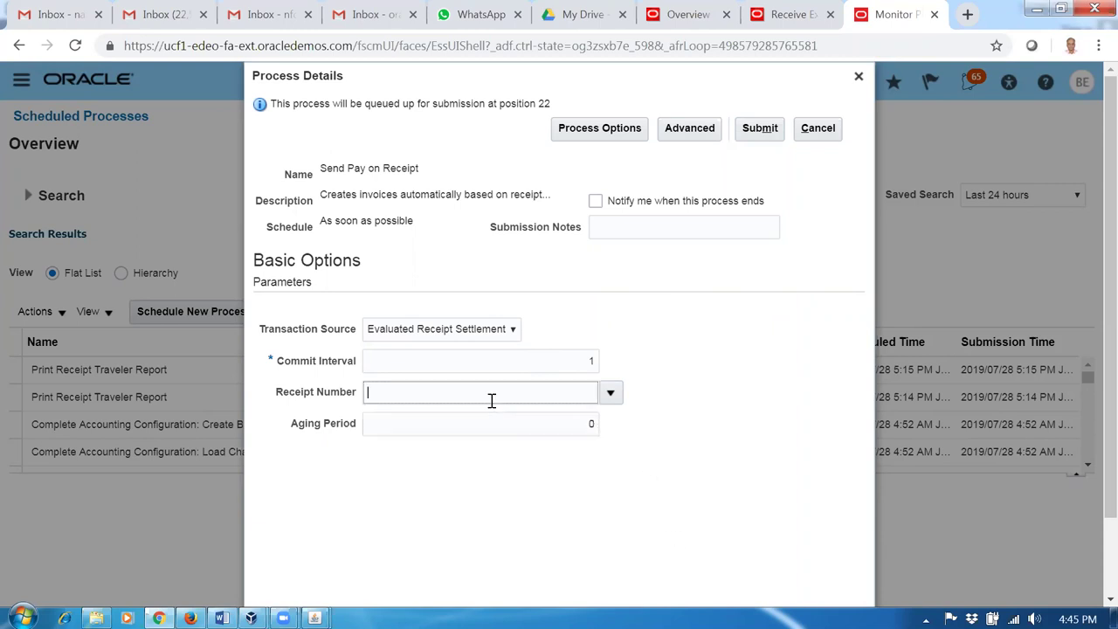
text(2011)
key(Tab)
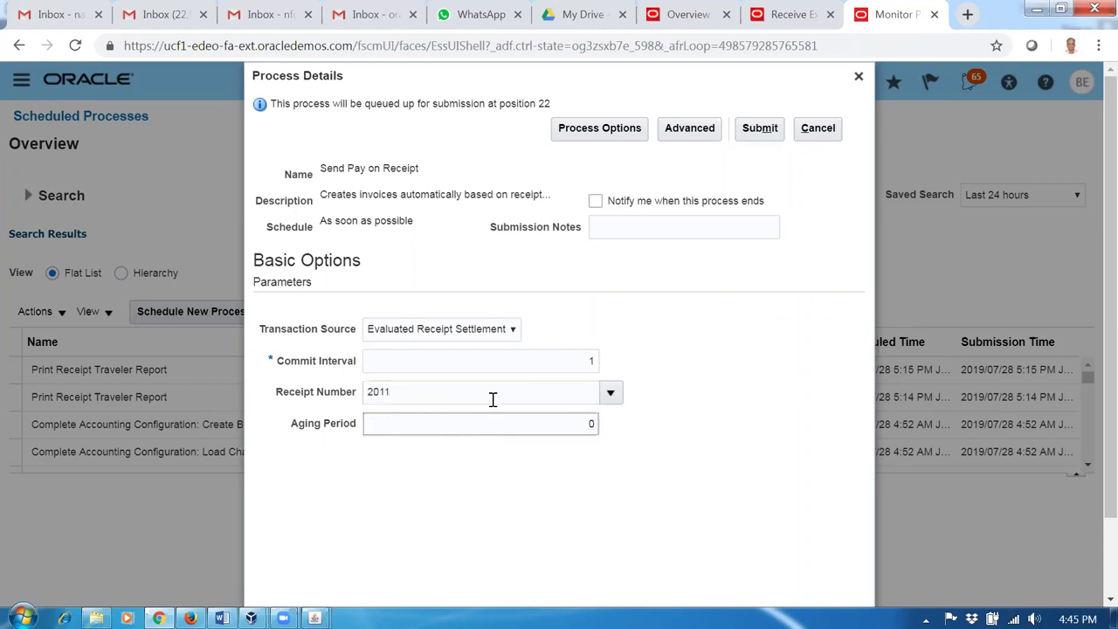
click(760, 129)
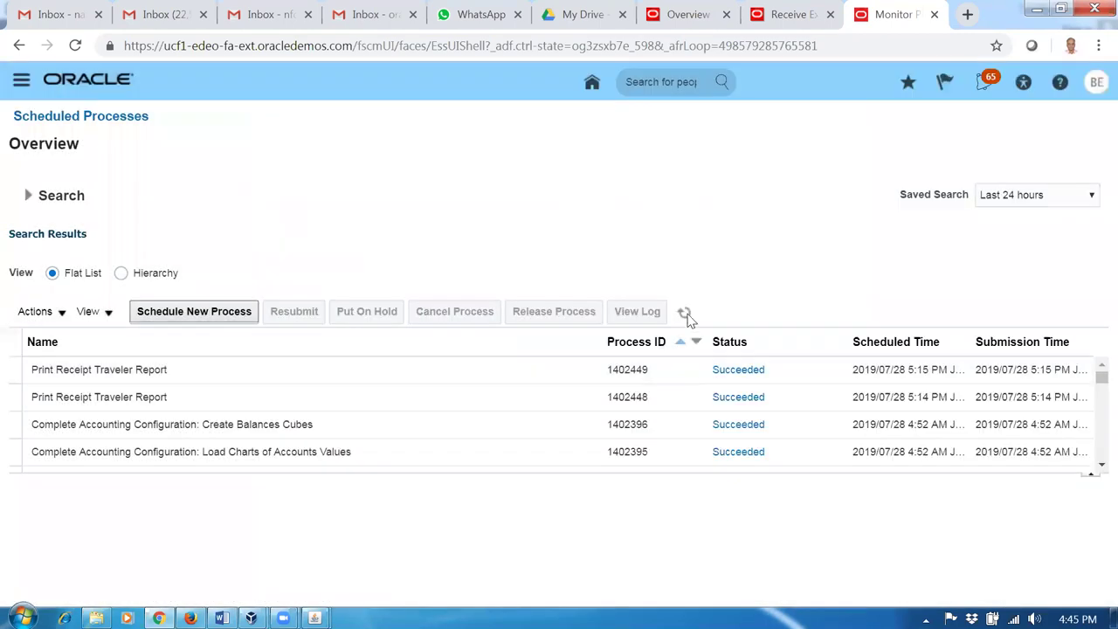
Step: Refresh the scheduled process list repeatedly and check the status of Send Pay on Receipt and the Import Payables Invoices processes it starts
click(683, 314)
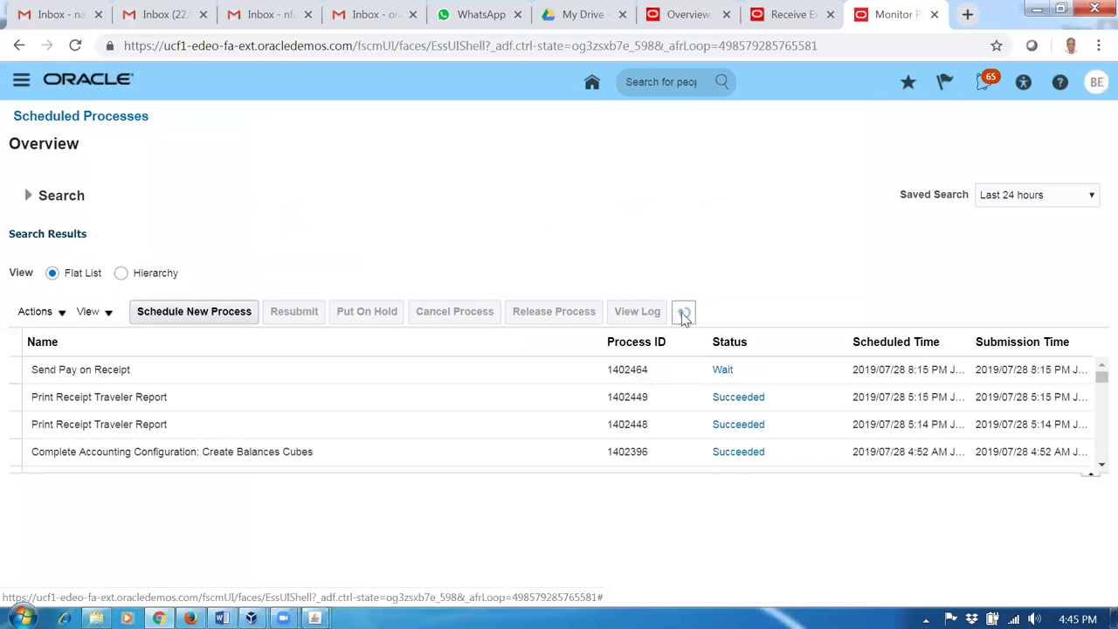
click(682, 314)
click(683, 314)
click(183, 395)
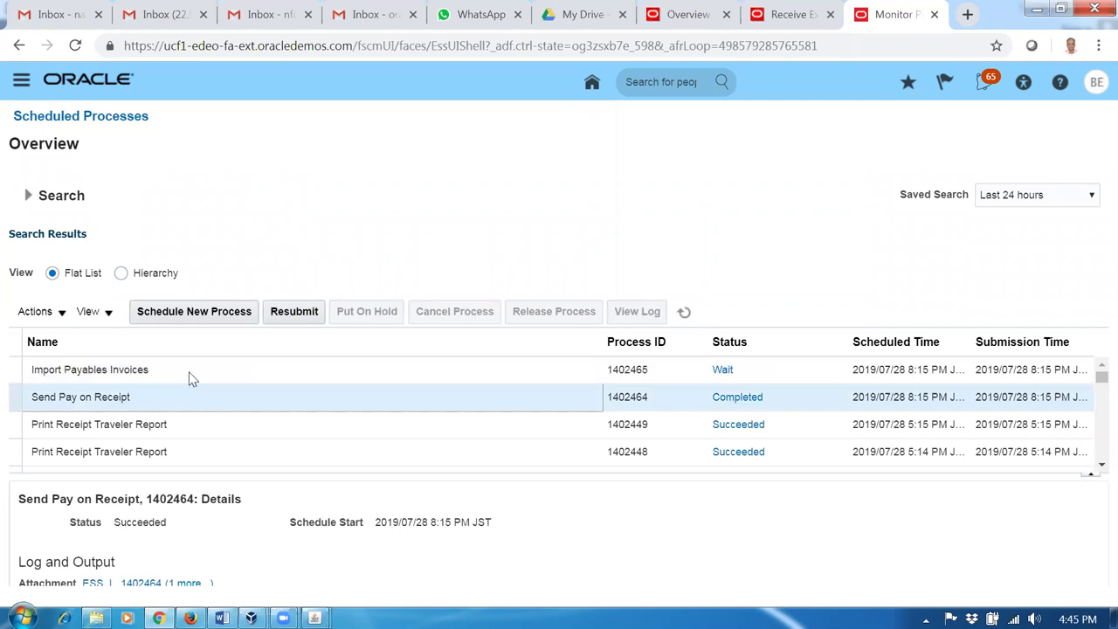
click(193, 372)
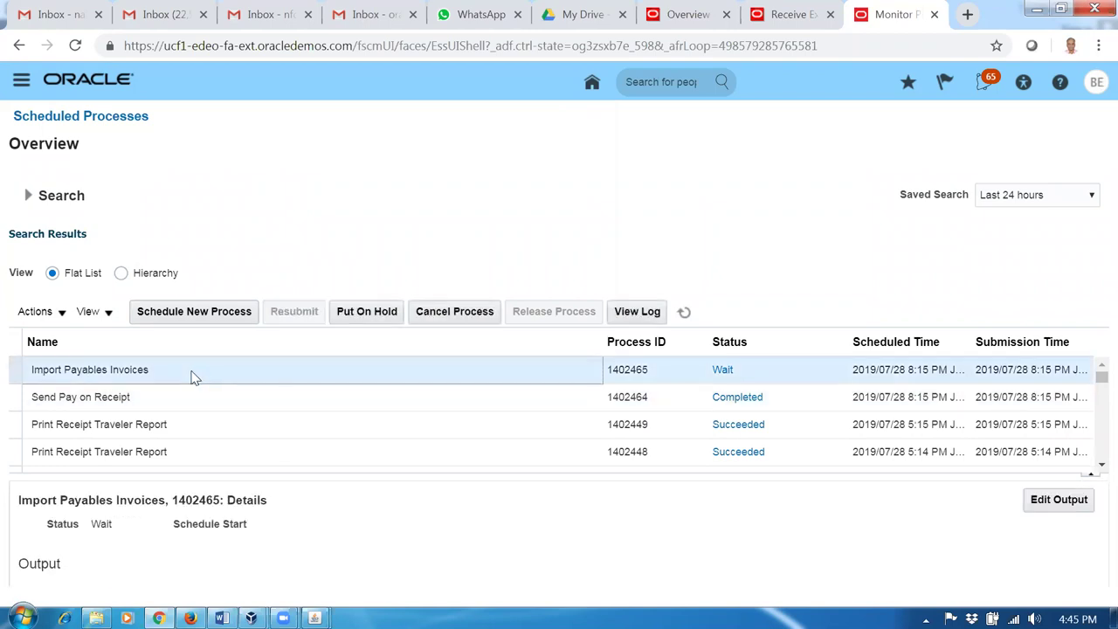
click(684, 311)
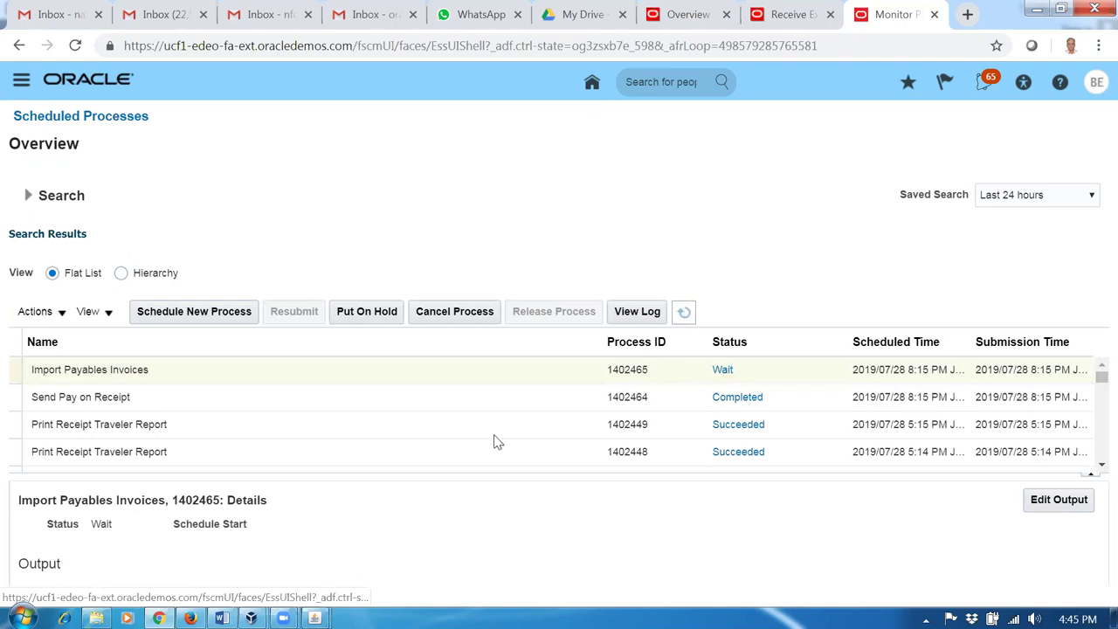
click(134, 398)
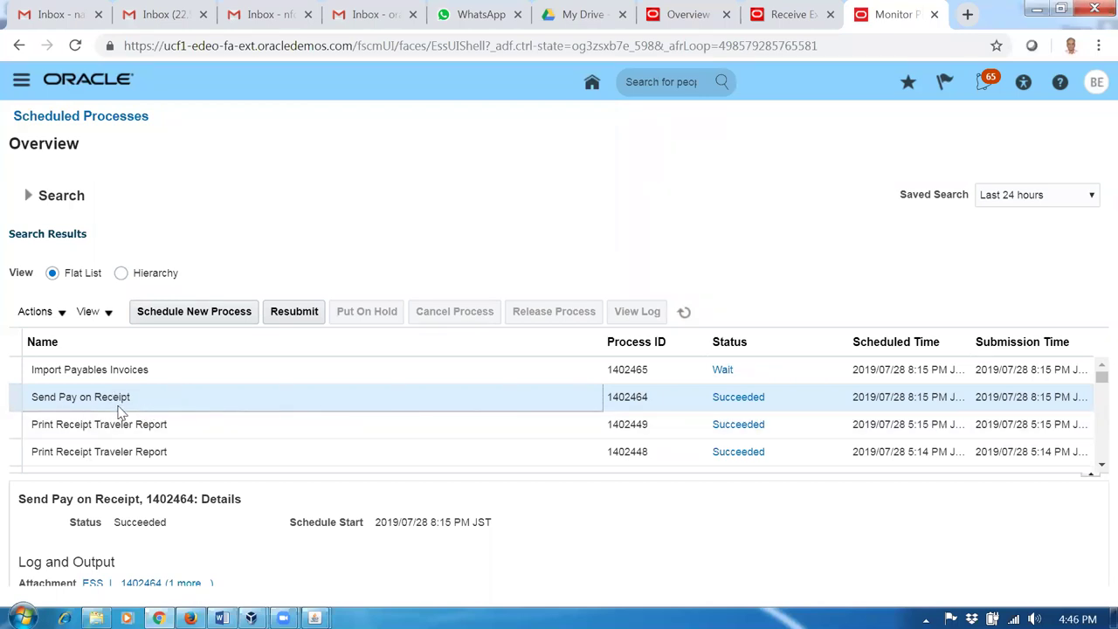
click(684, 312)
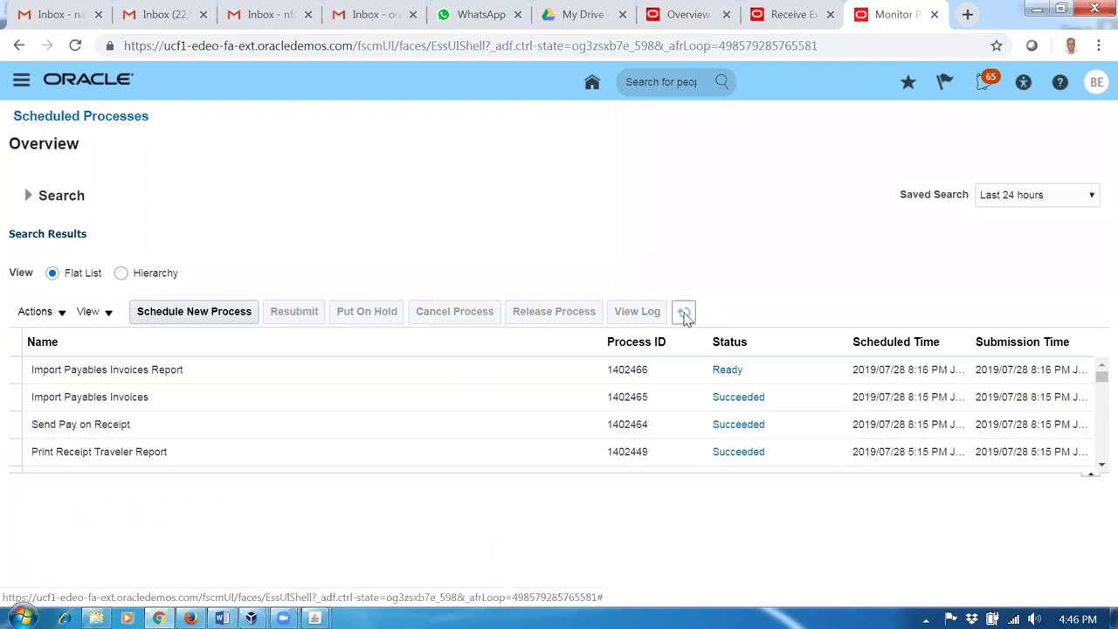
click(684, 312)
click(684, 312)
click(685, 315)
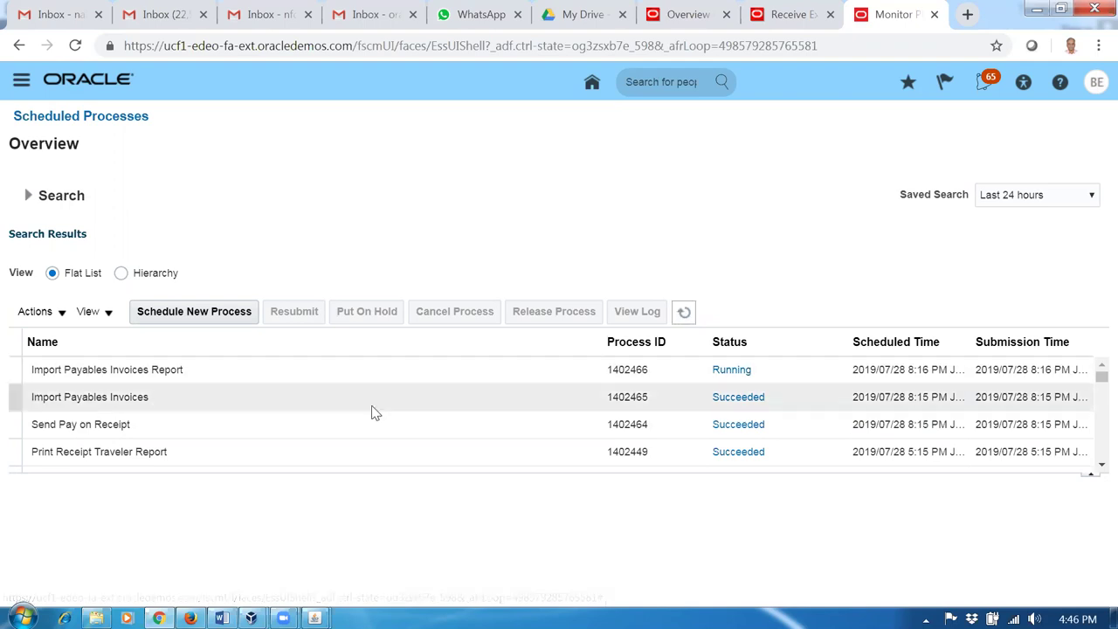
Step: Open the application home page in a separate browser tab and go to Invoices in the Payables group
click(193, 406)
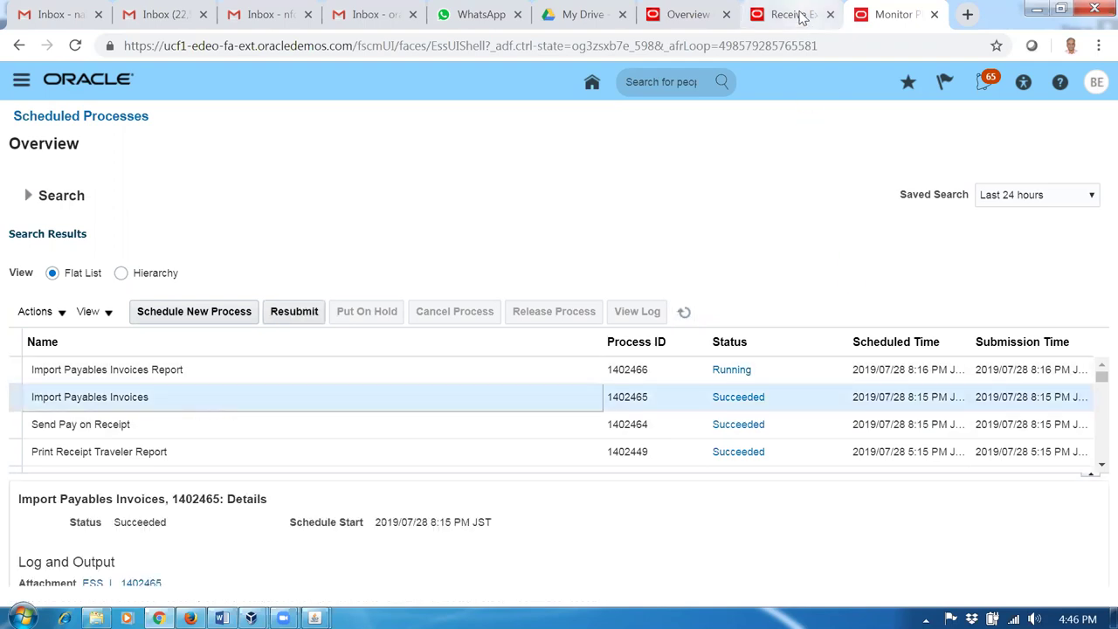
click(797, 15)
click(873, 14)
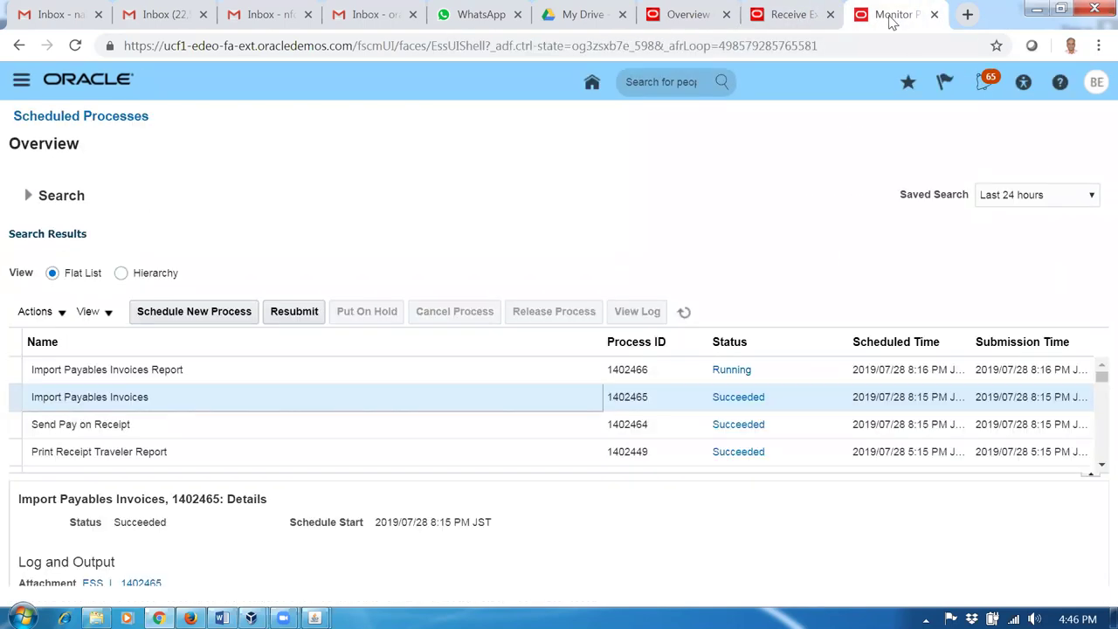
right_click(887, 15)
click(929, 80)
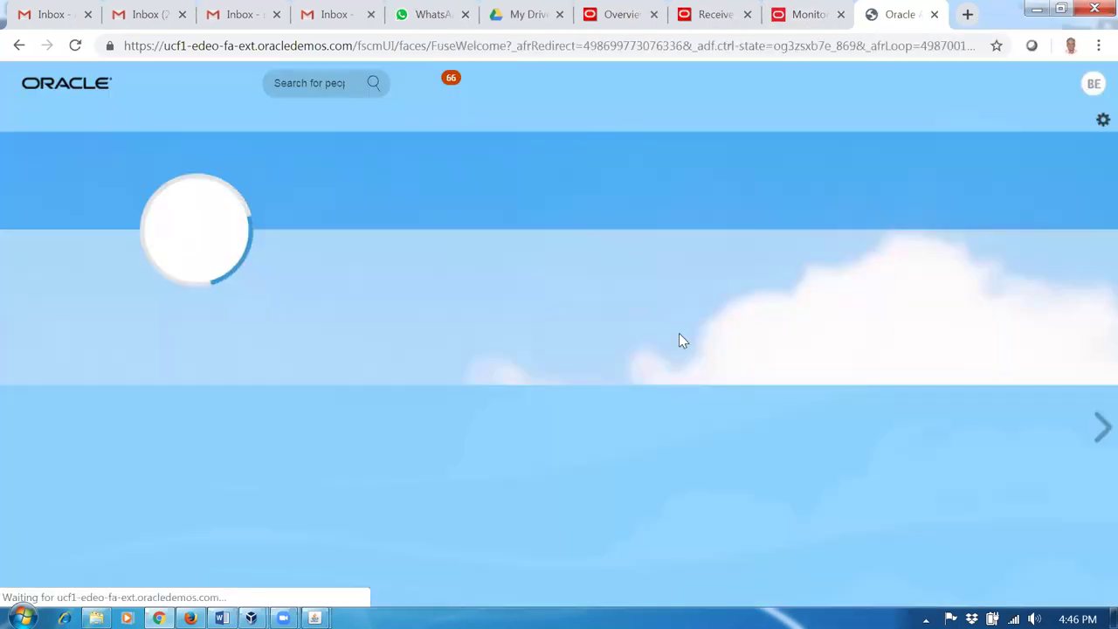
scroll(680, 343, down, 2)
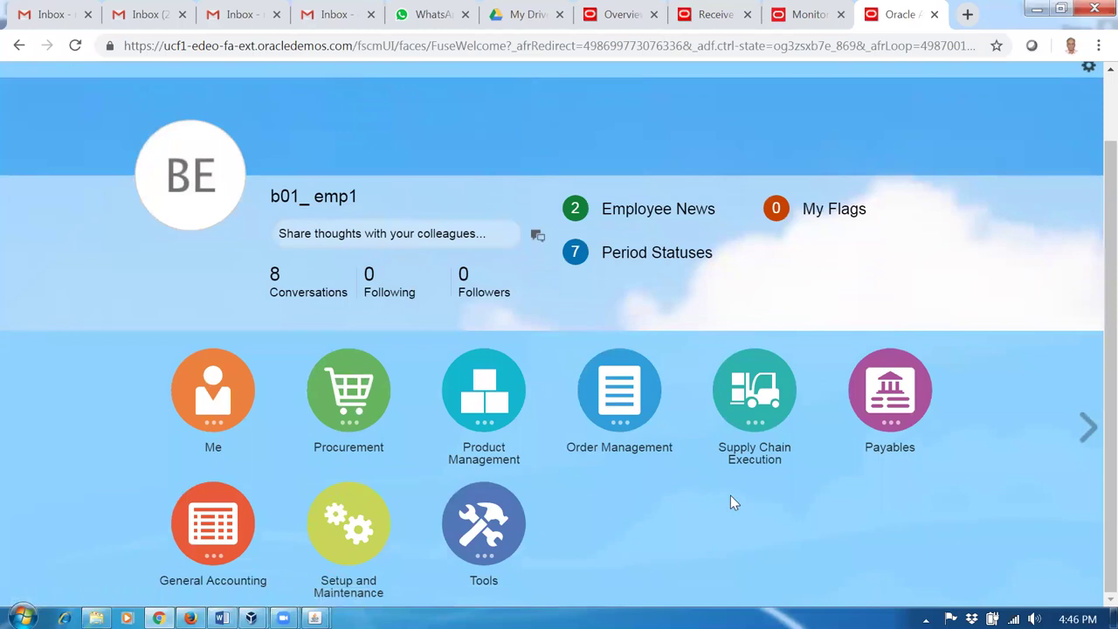
click(885, 408)
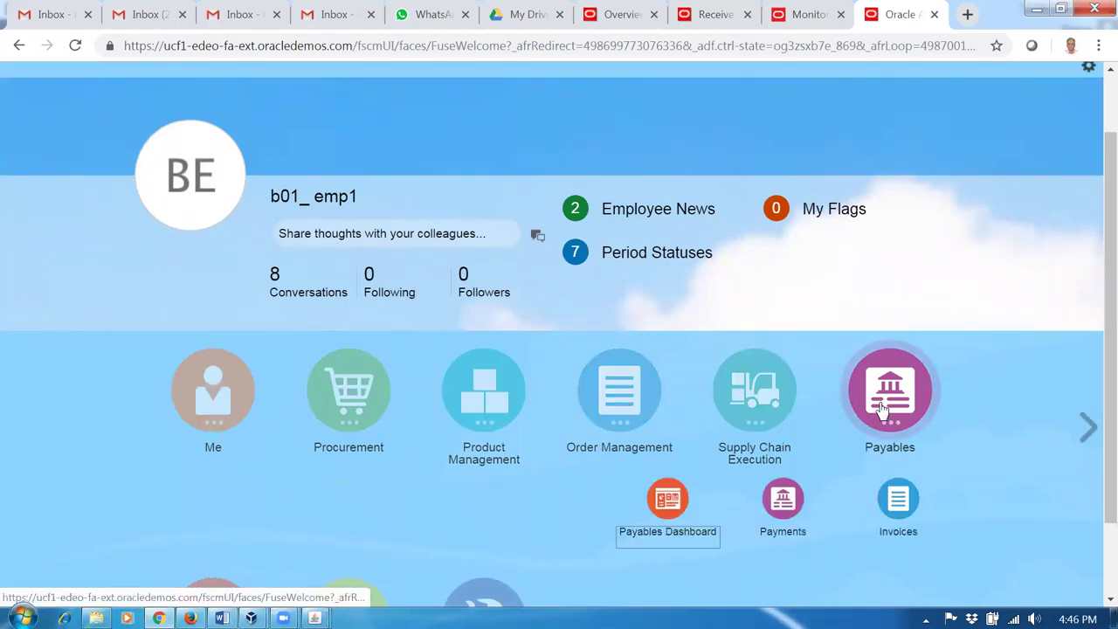
click(921, 513)
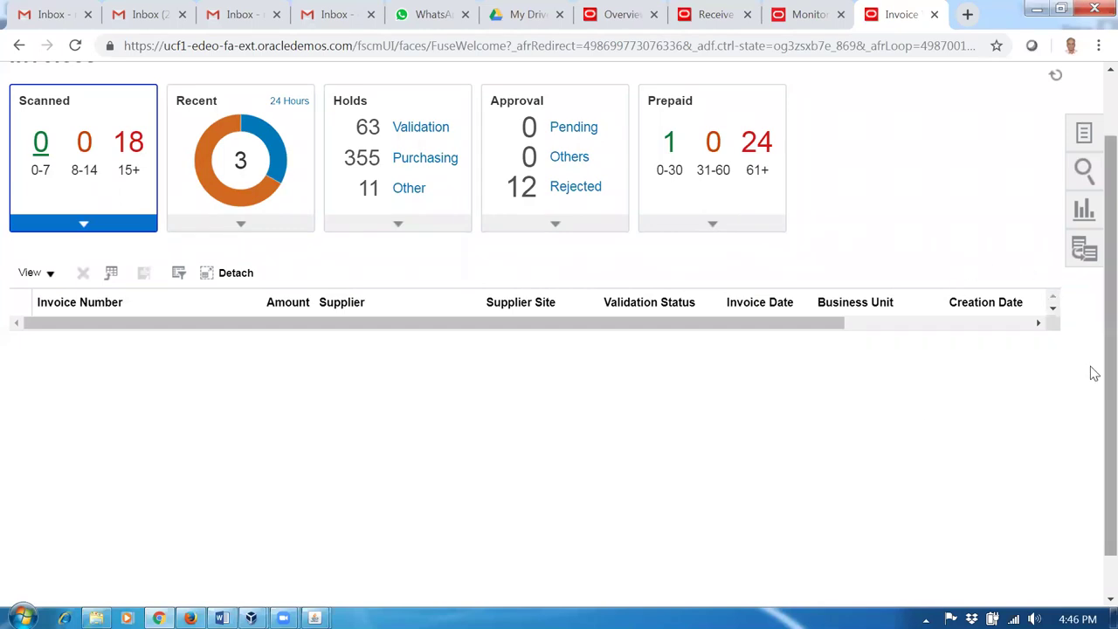
Step: Open Manage Invoices from the task list of the Invoices work area
scroll(1092, 362, up, 2)
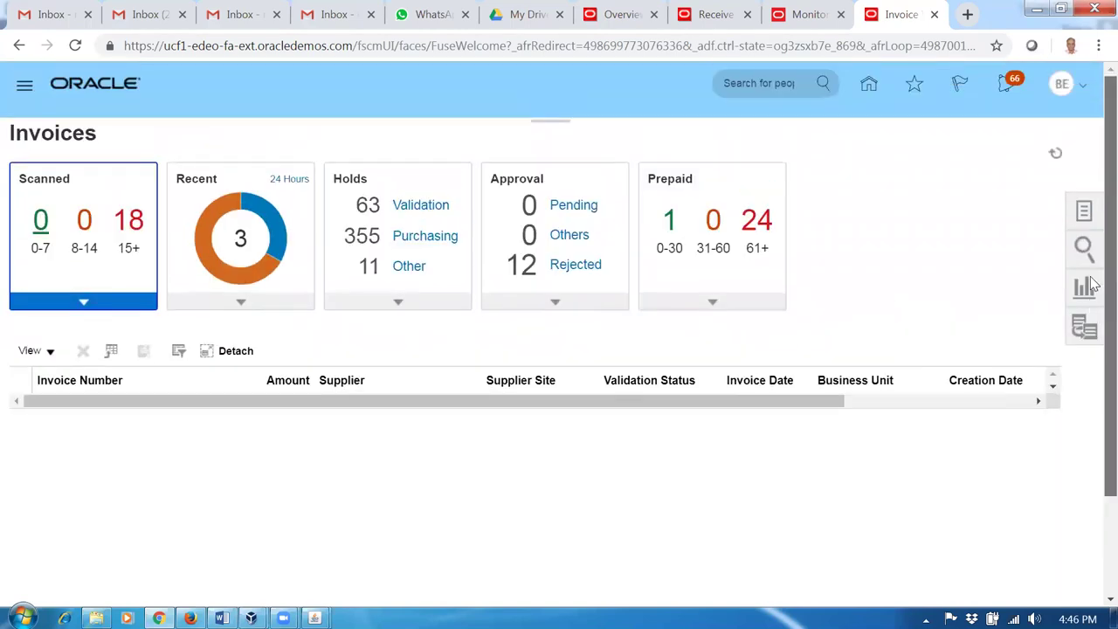
click(1087, 221)
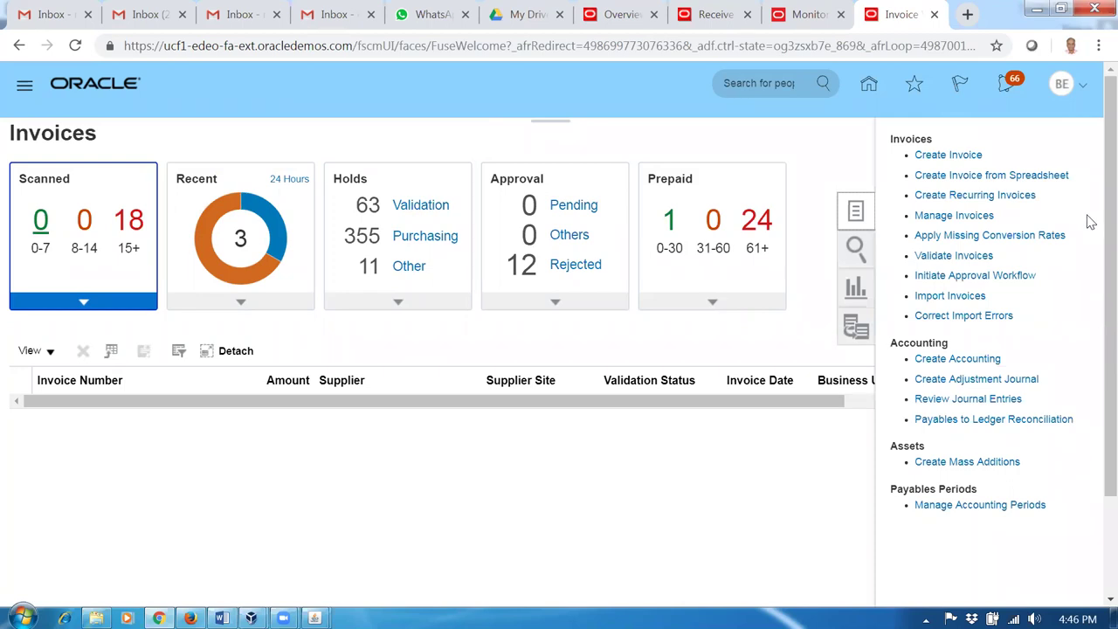
mouse_move(203, 269)
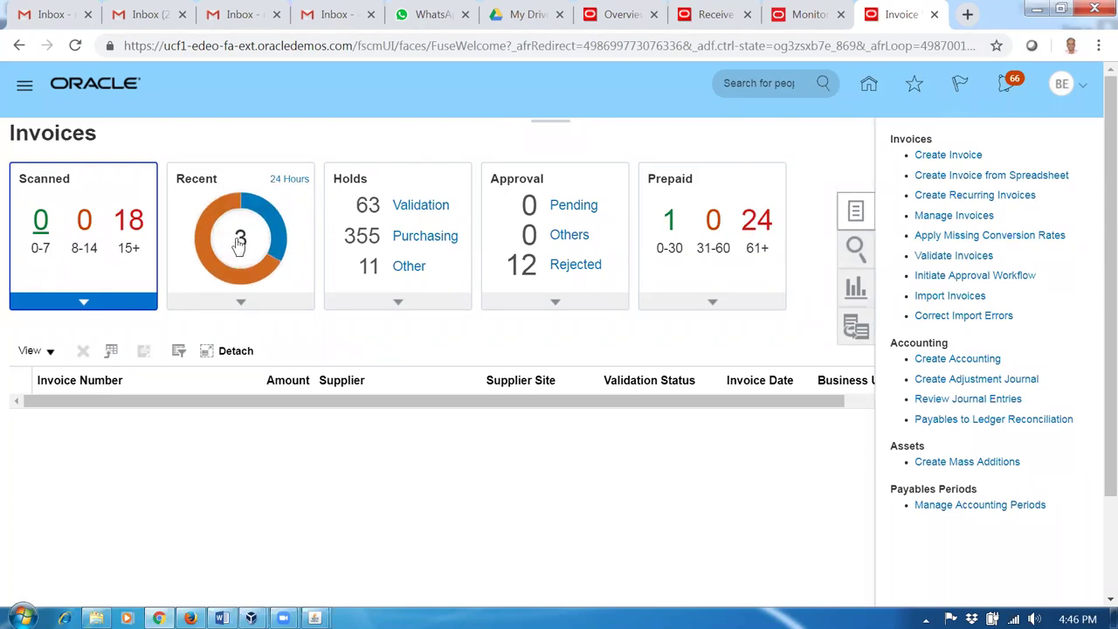
click(946, 218)
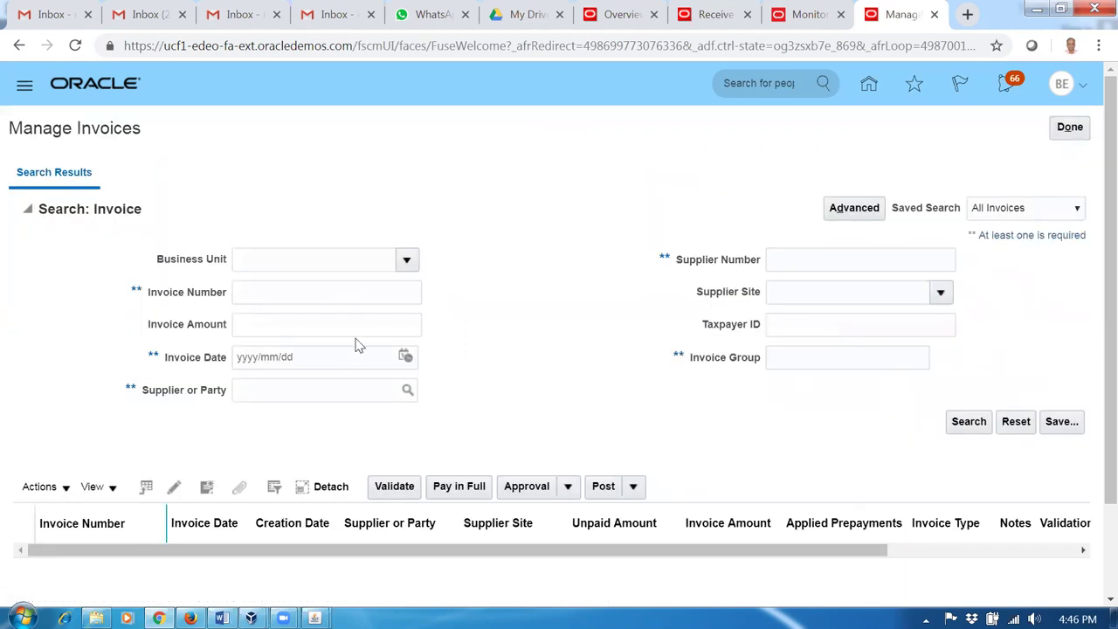
Step: Find supplier names starting with b01, choose b01_sup1 and search for its invoices
click(312, 390)
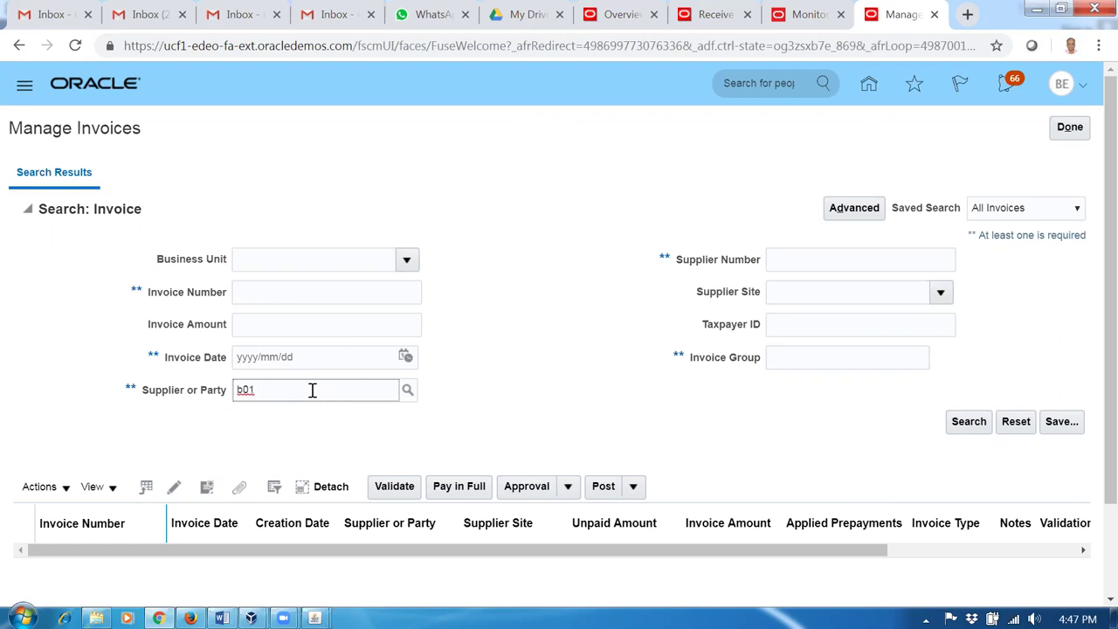
key(Tab)
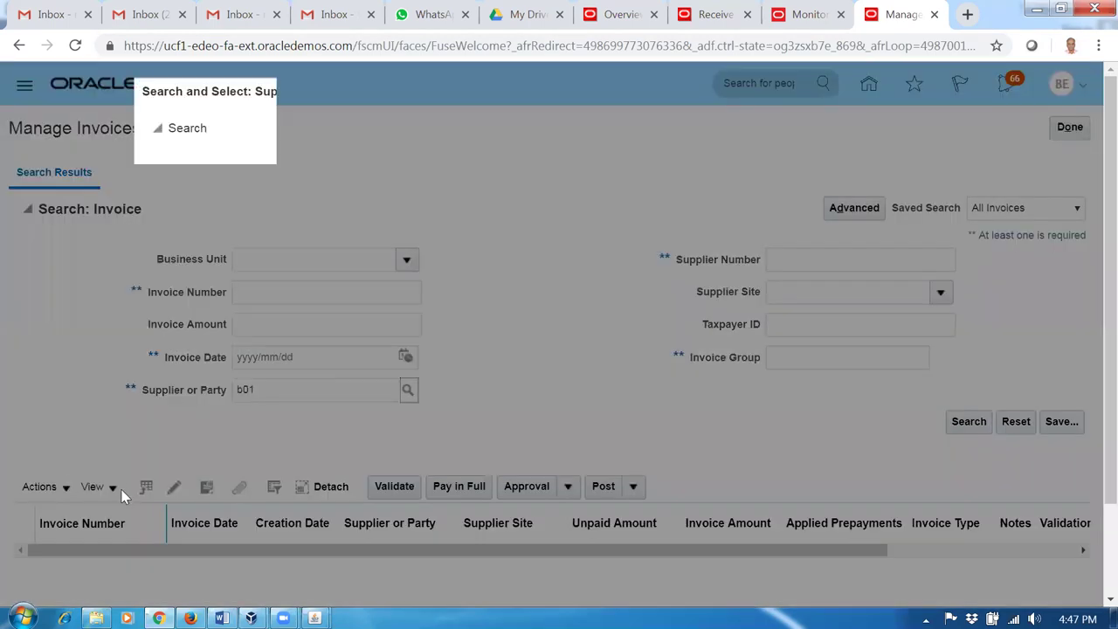
click(268, 463)
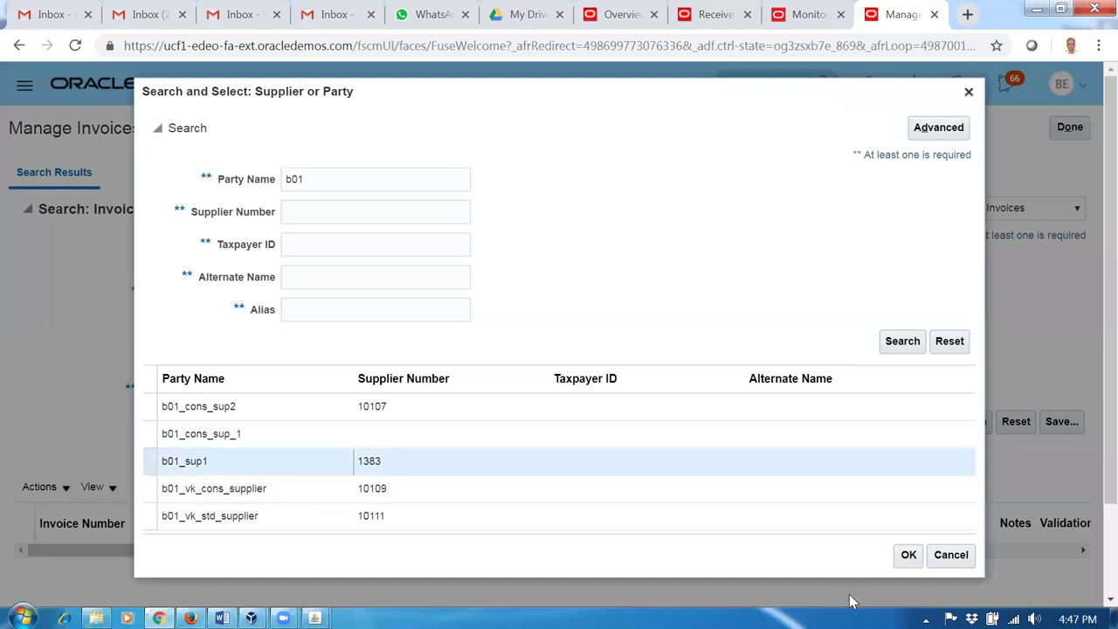
click(907, 557)
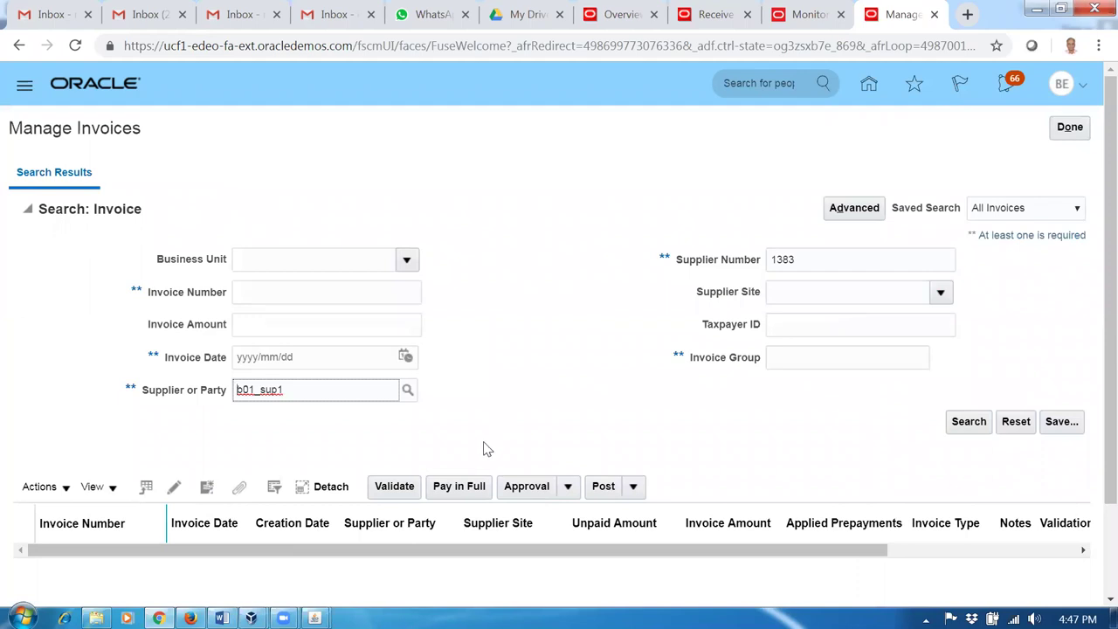
click(965, 422)
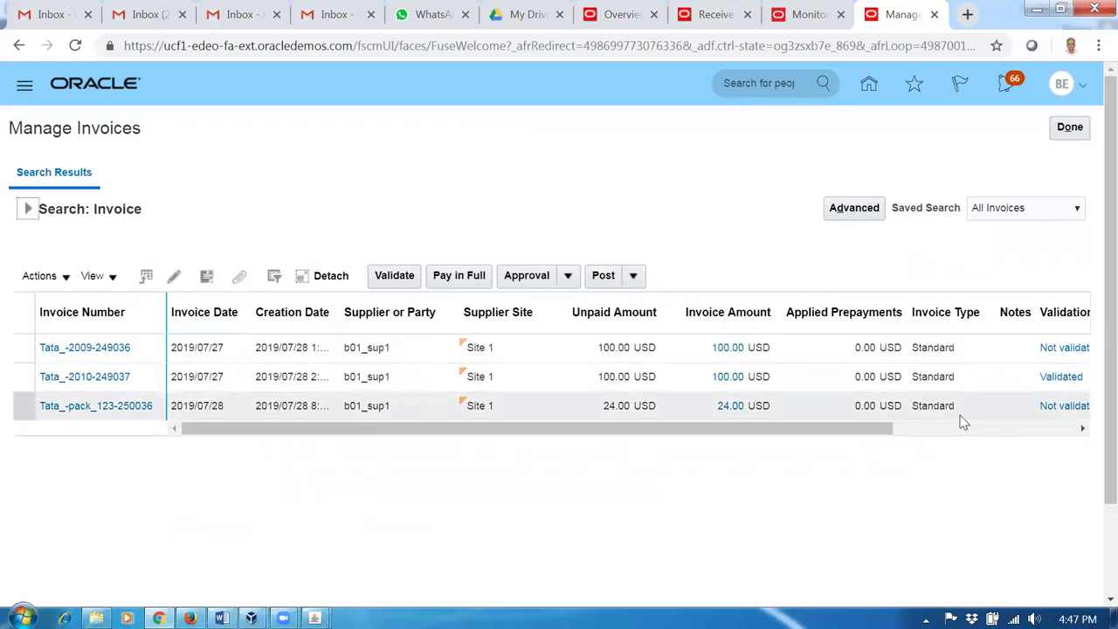
Step: Open the 24.00 USD invoice for packing slip pack_123, validate it and check its holds and approval history
click(85, 407)
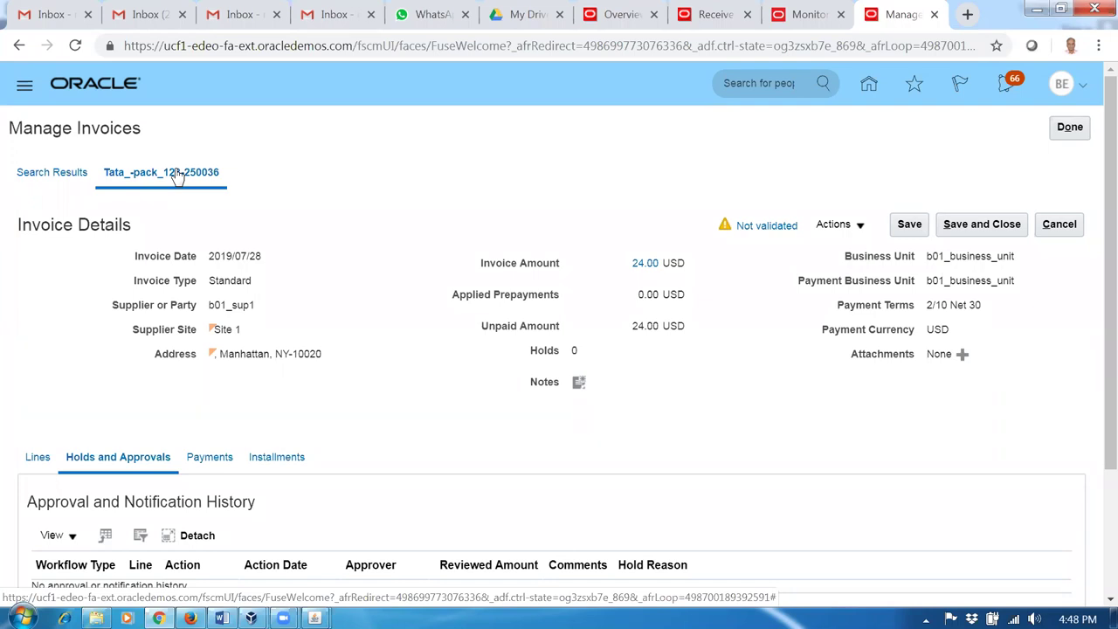
click(857, 229)
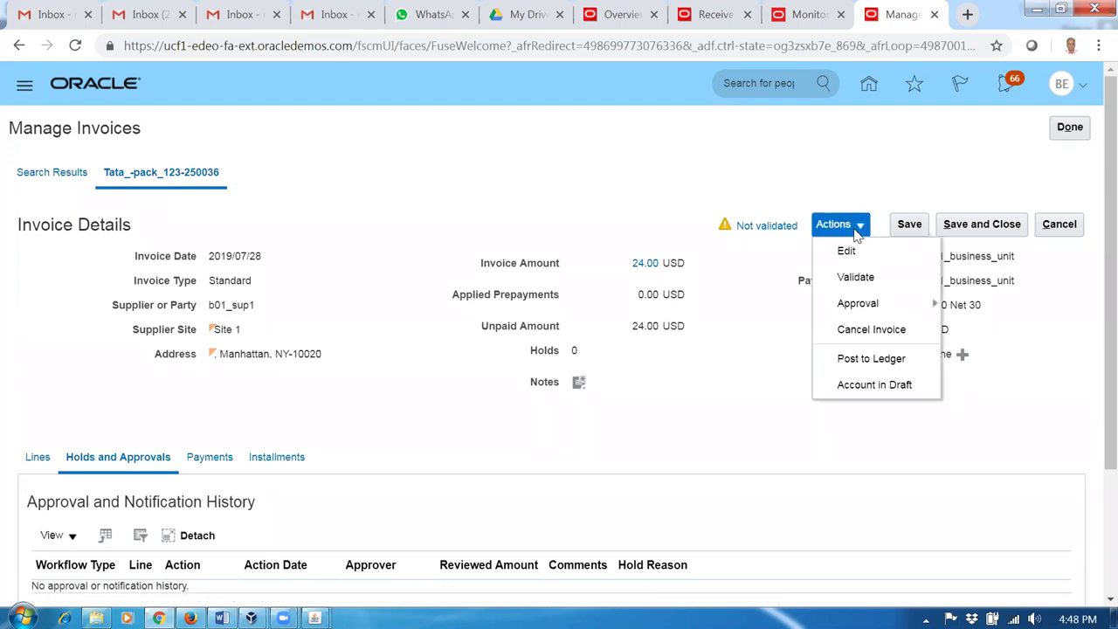
click(844, 278)
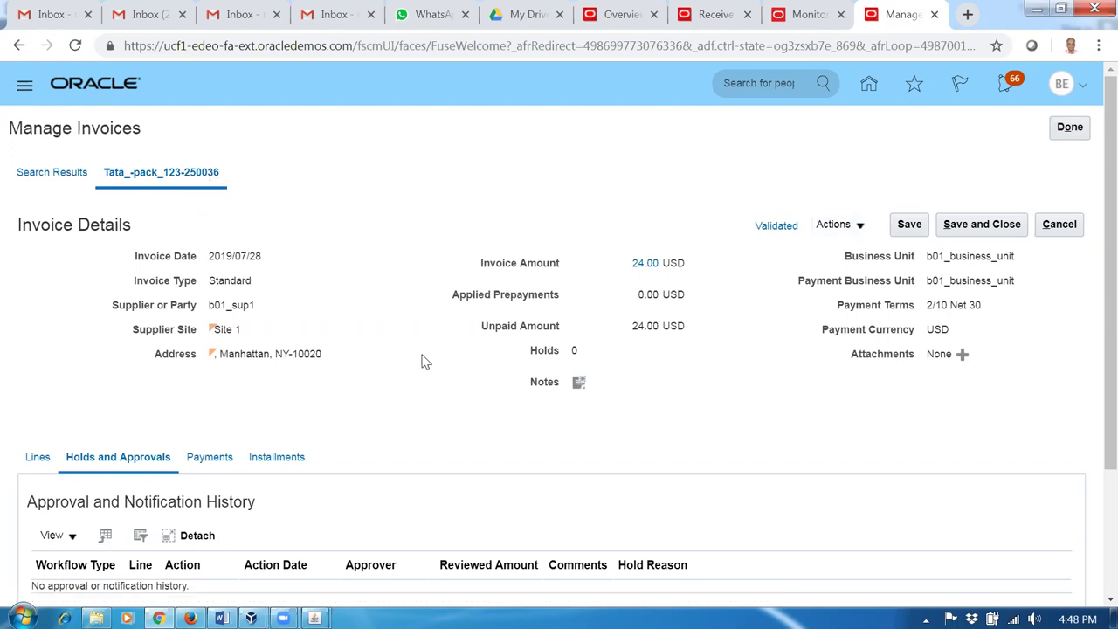
scroll(426, 361, down, 2)
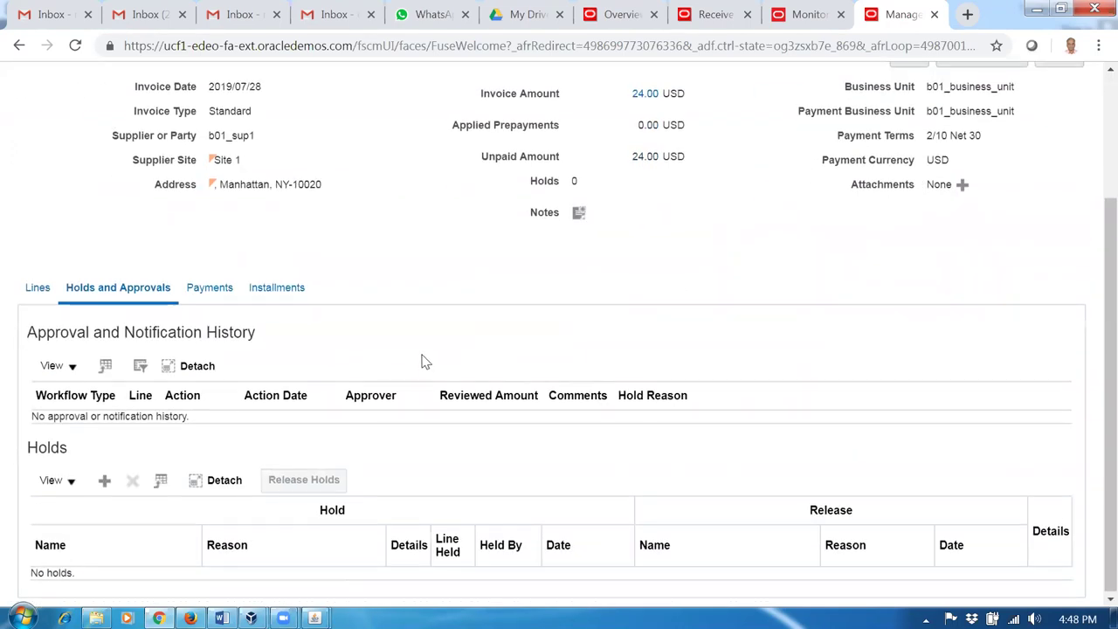
scroll(426, 360, up, 2)
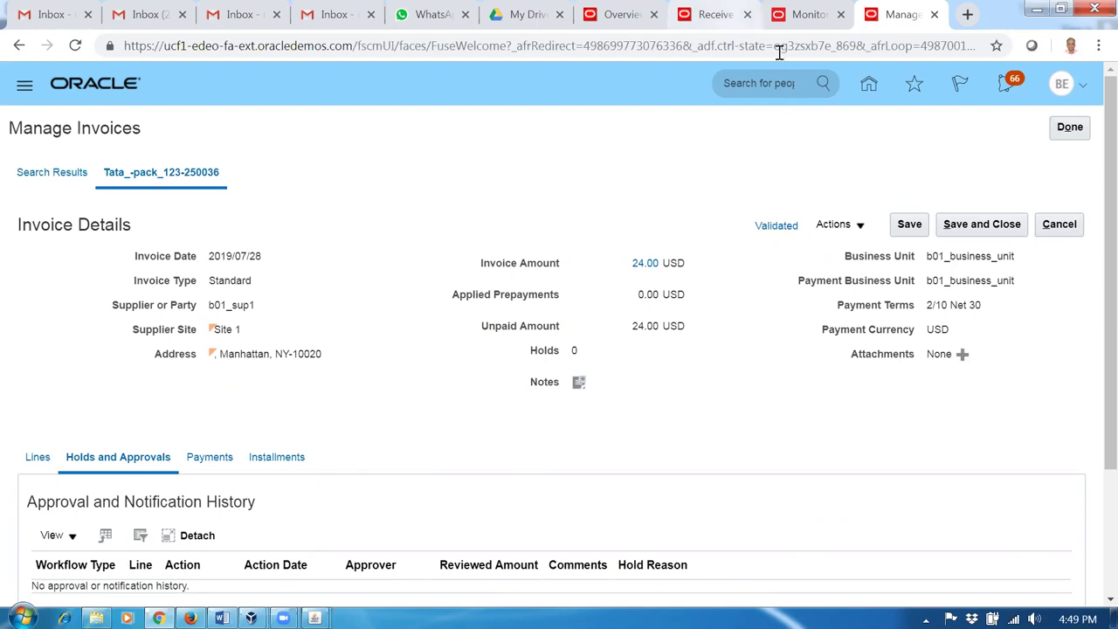
Step: Return to inventory receiving, reopen Receive Expected Shipments and search for the same purchase order by its number
click(722, 16)
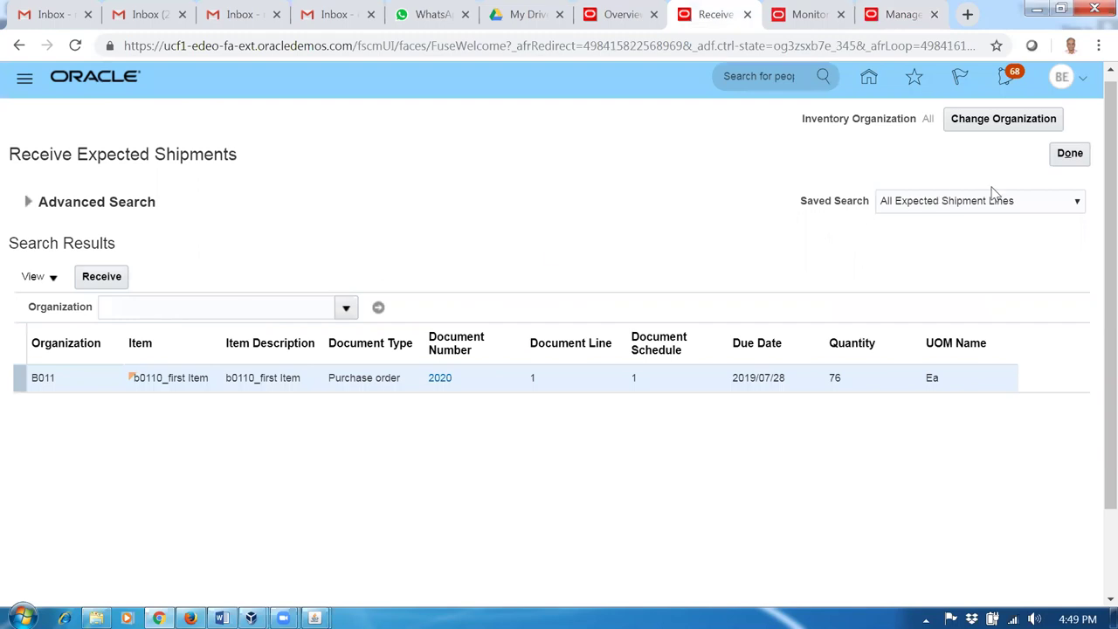
click(1071, 154)
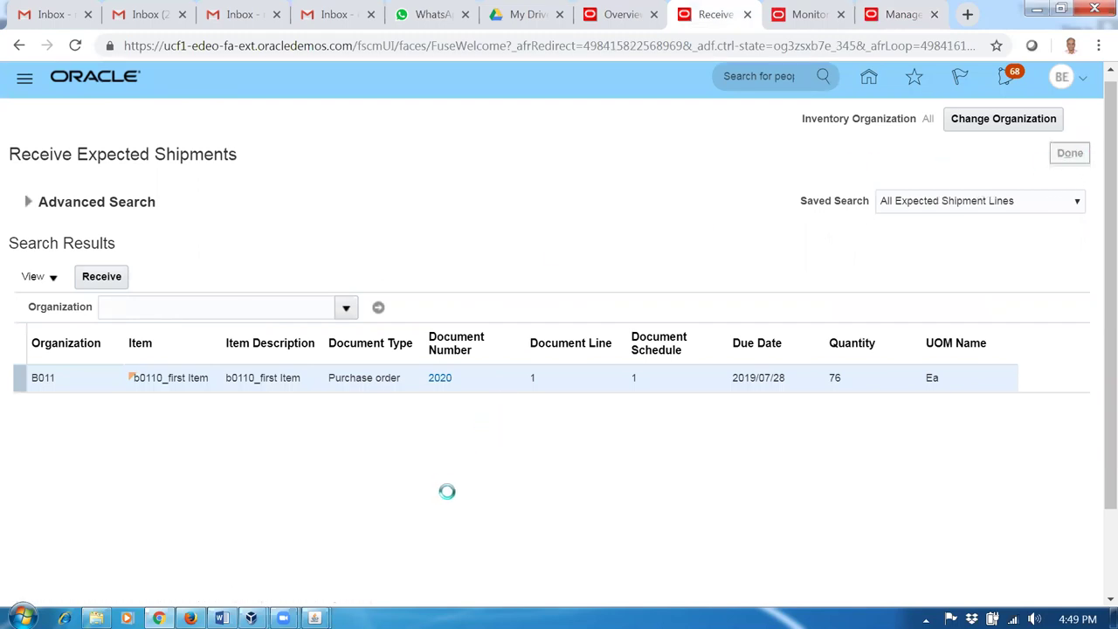
click(1083, 206)
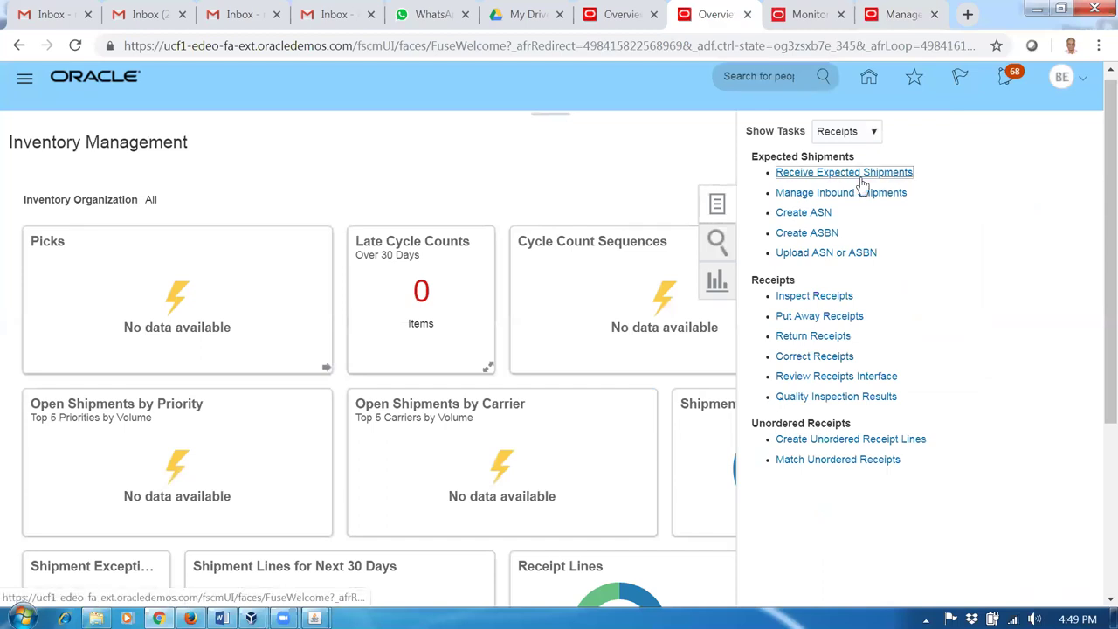
click(837, 176)
click(230, 249)
text(2020)
key(Tab)
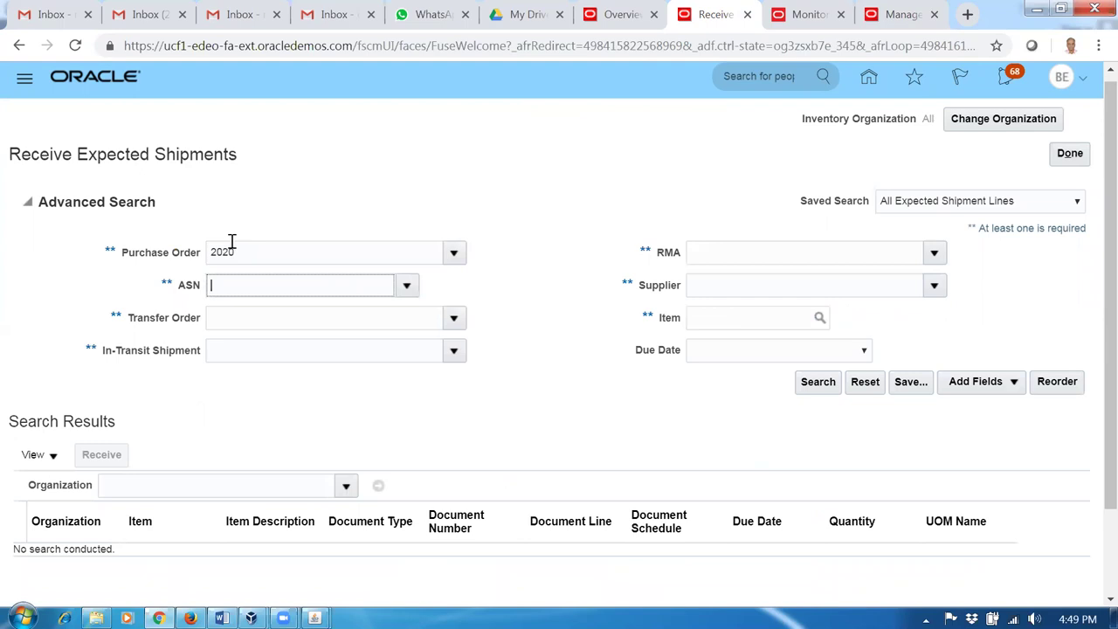
click(816, 386)
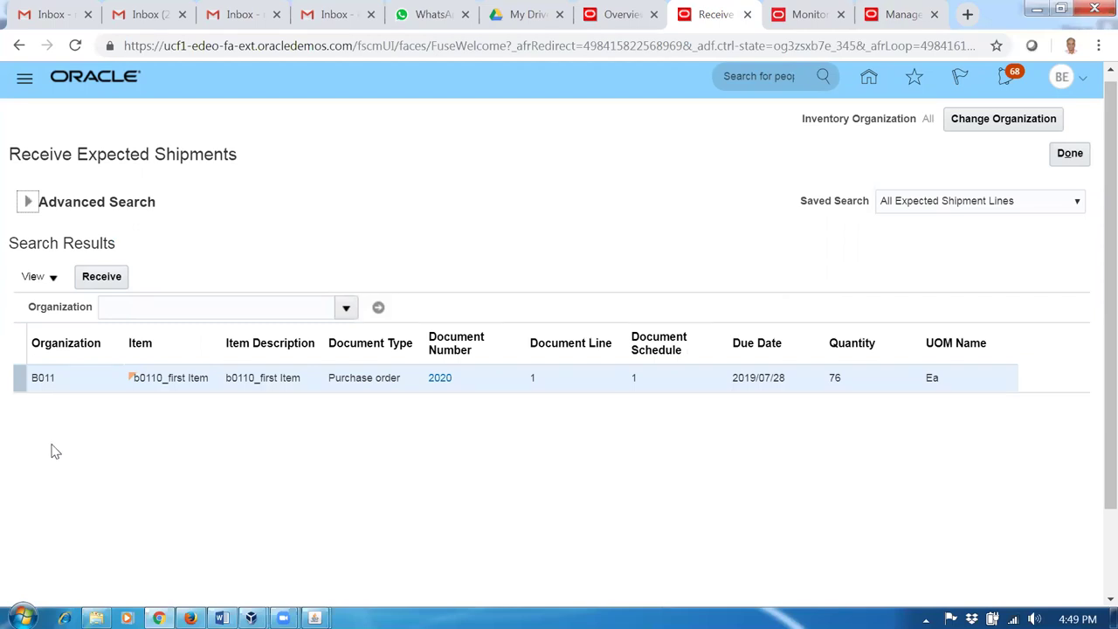
Step: Start receiving the b0110_first Item line, show its receipt quantity and set the quantity to 15
click(17, 378)
click(100, 278)
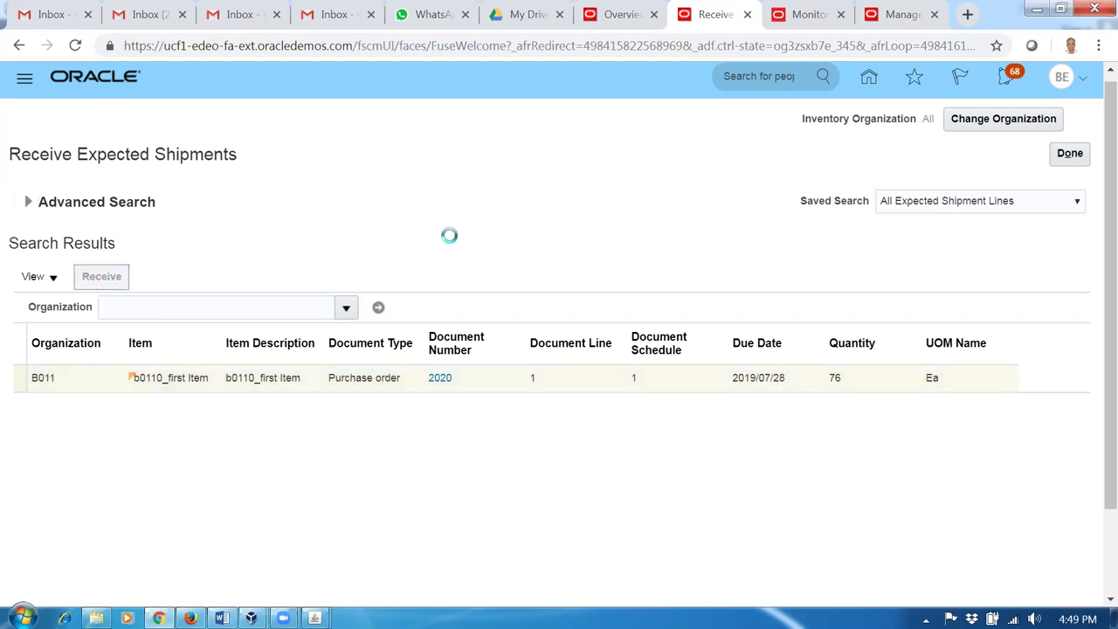
click(310, 214)
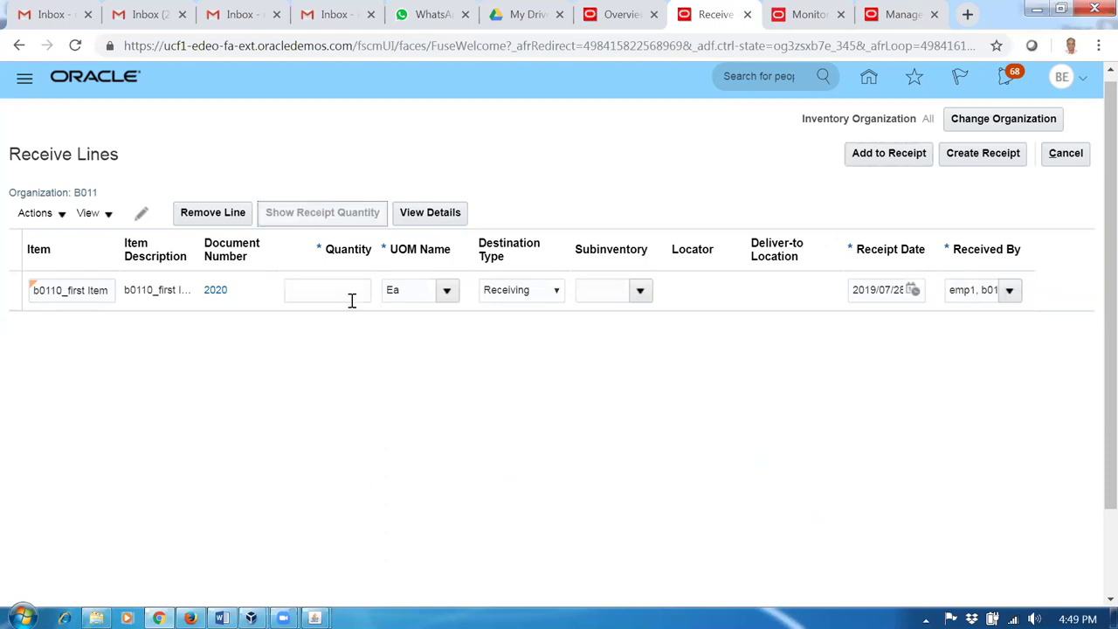
click(327, 293)
key(BackSpace)
key(BackSpace)
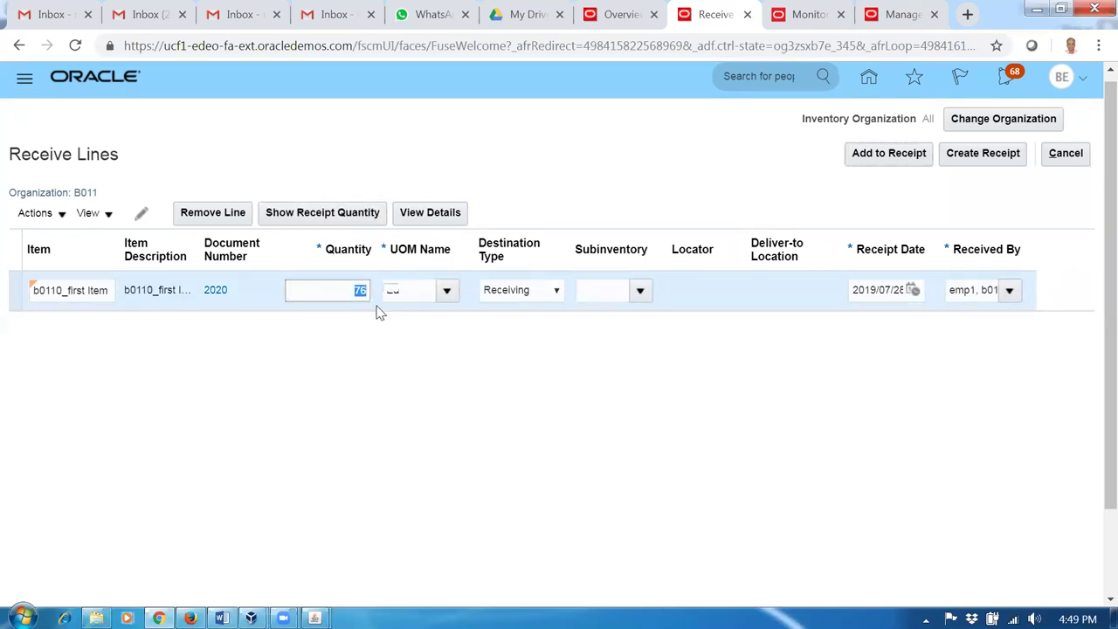
text(15)
key(Tab)
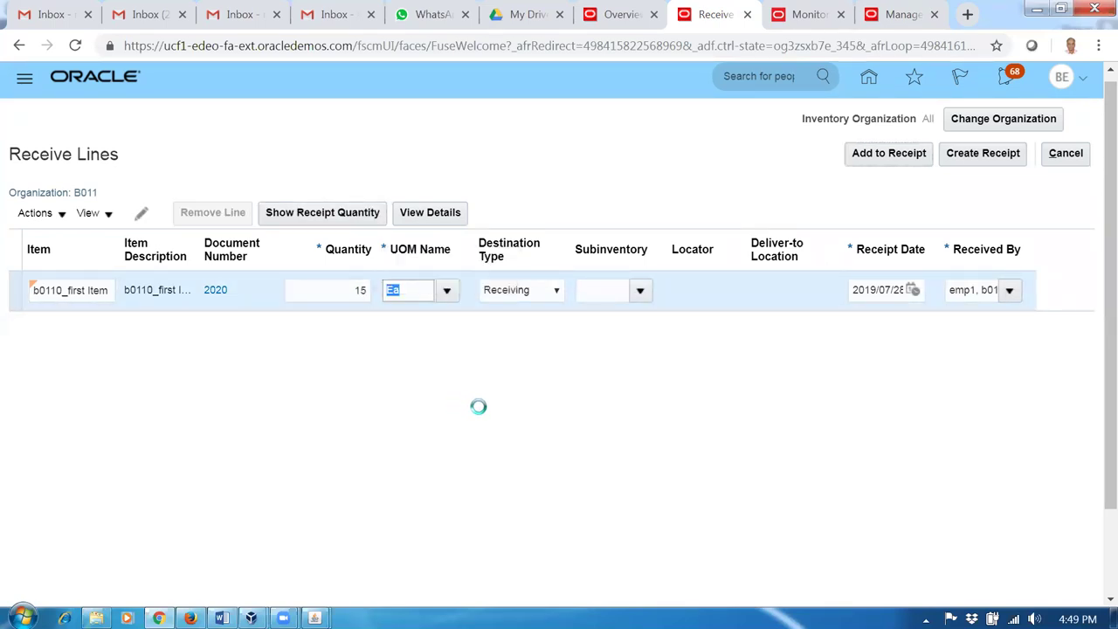
Step: Create and submit the receipt for supplier b01_sup1 with the packing slip left blank, and close Receive Expected Shipments
click(1018, 156)
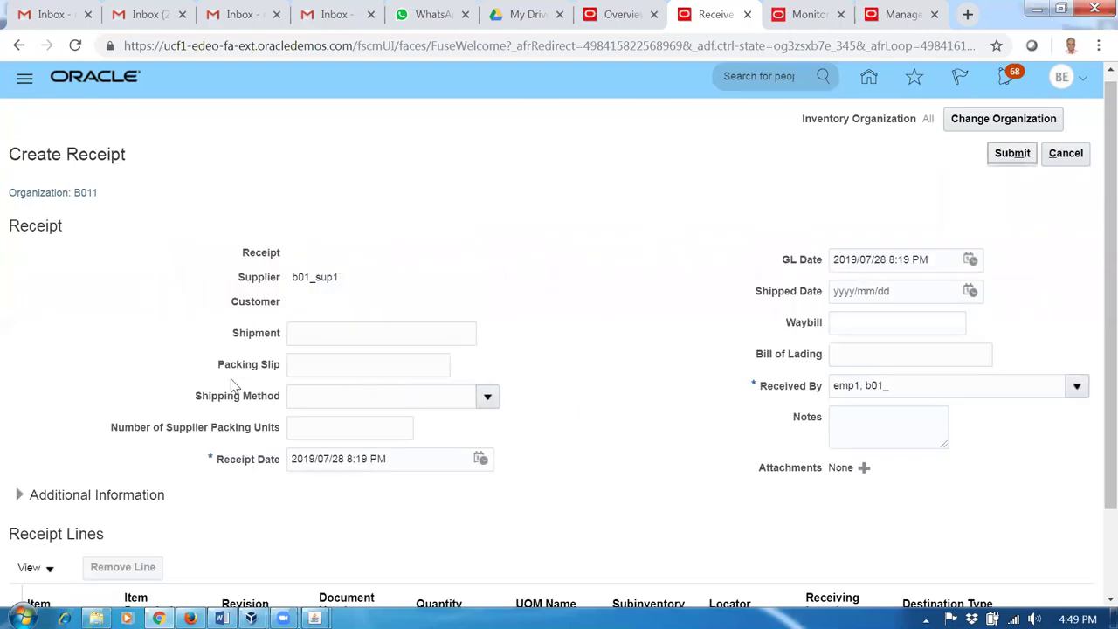
click(1019, 155)
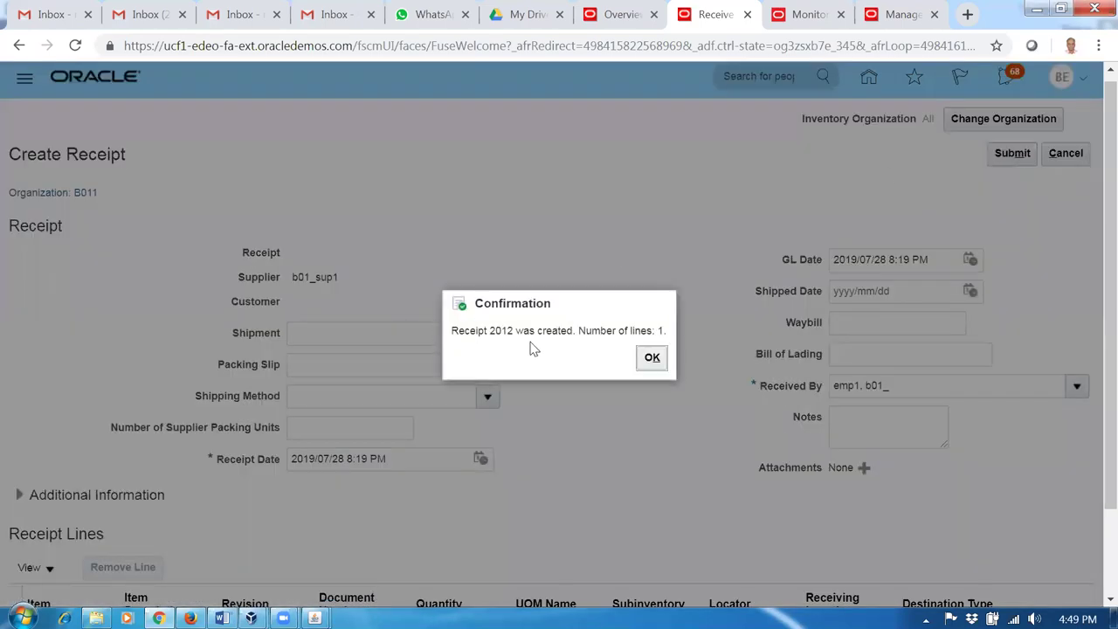
click(651, 360)
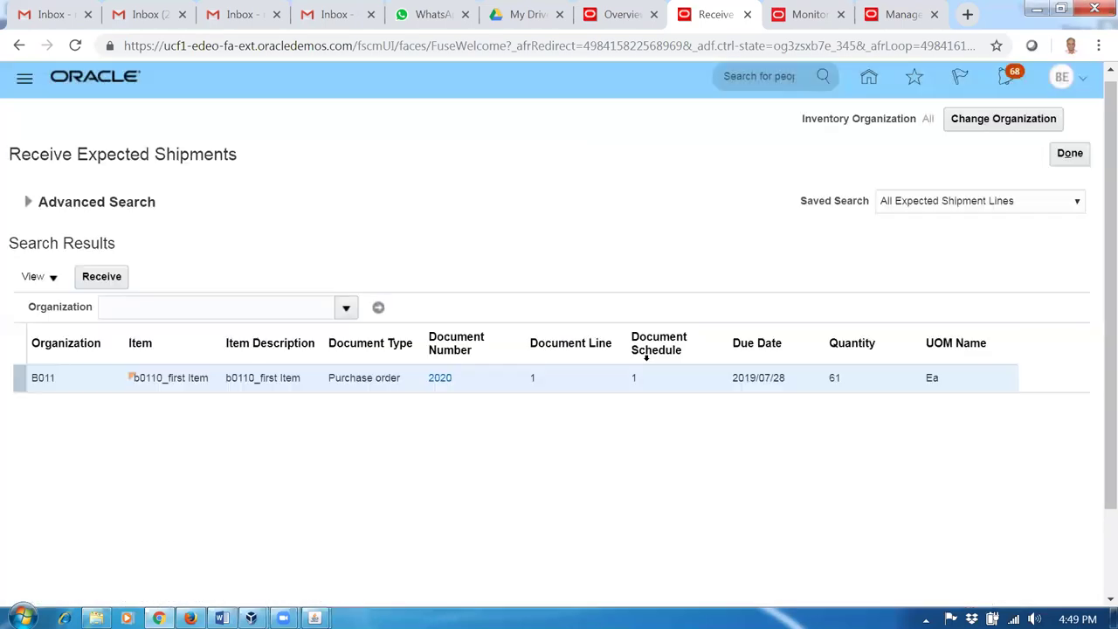
click(1069, 153)
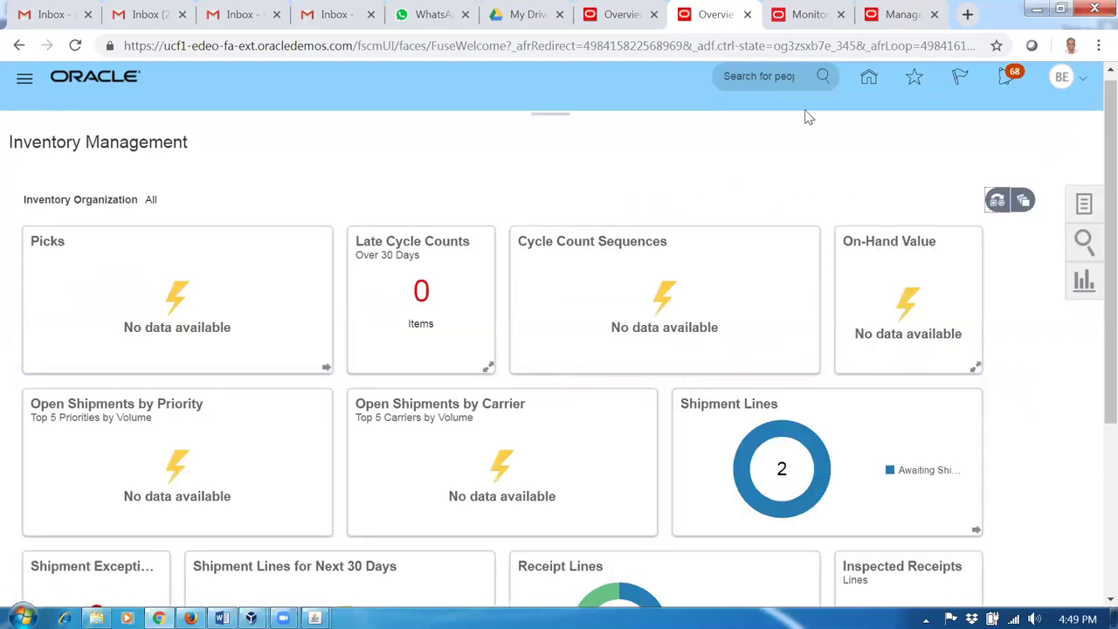
Step: Return to Scheduled Processes and start scheduling a new Send Pay on Receipt process
click(808, 15)
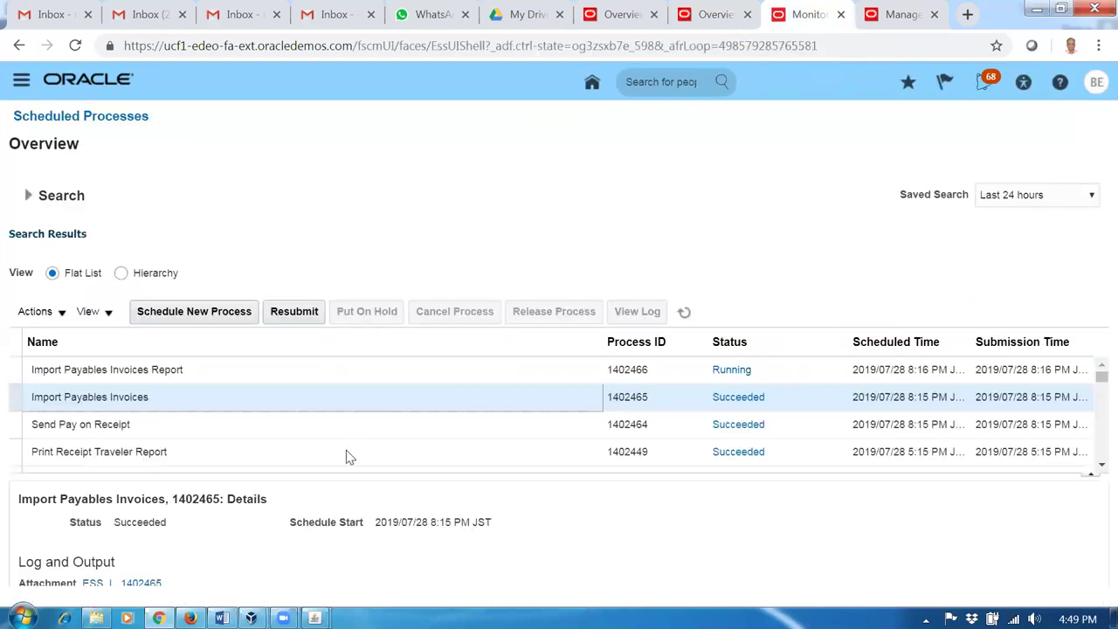
click(206, 316)
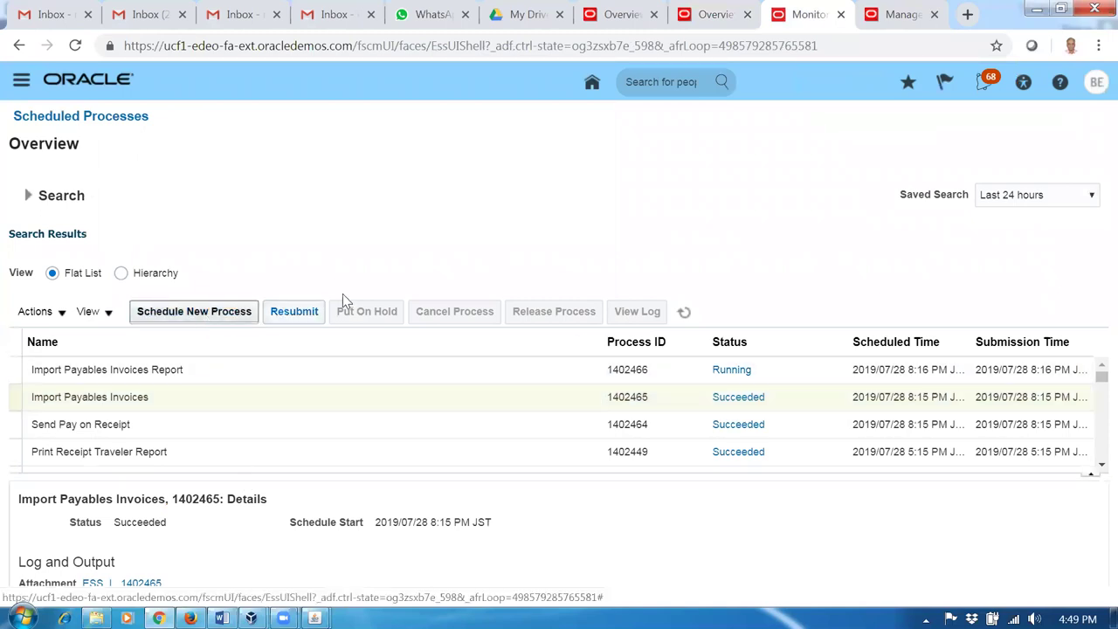
click(819, 441)
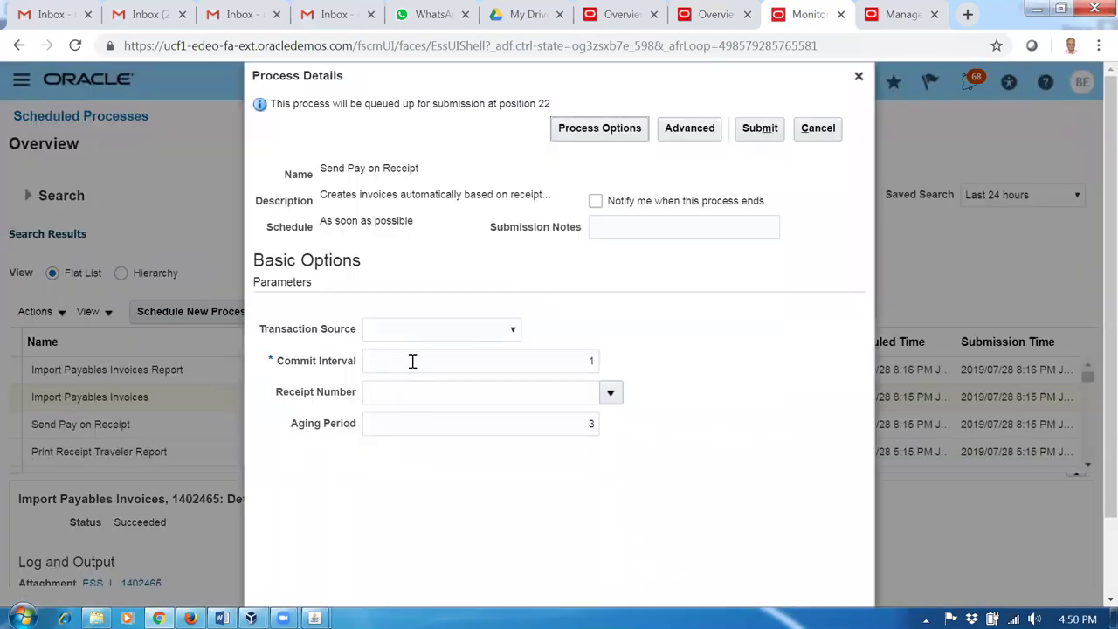
Step: Set the receipt number to 2012 and the aging period to 0, and submit the Send Pay on Receipt process
click(407, 390)
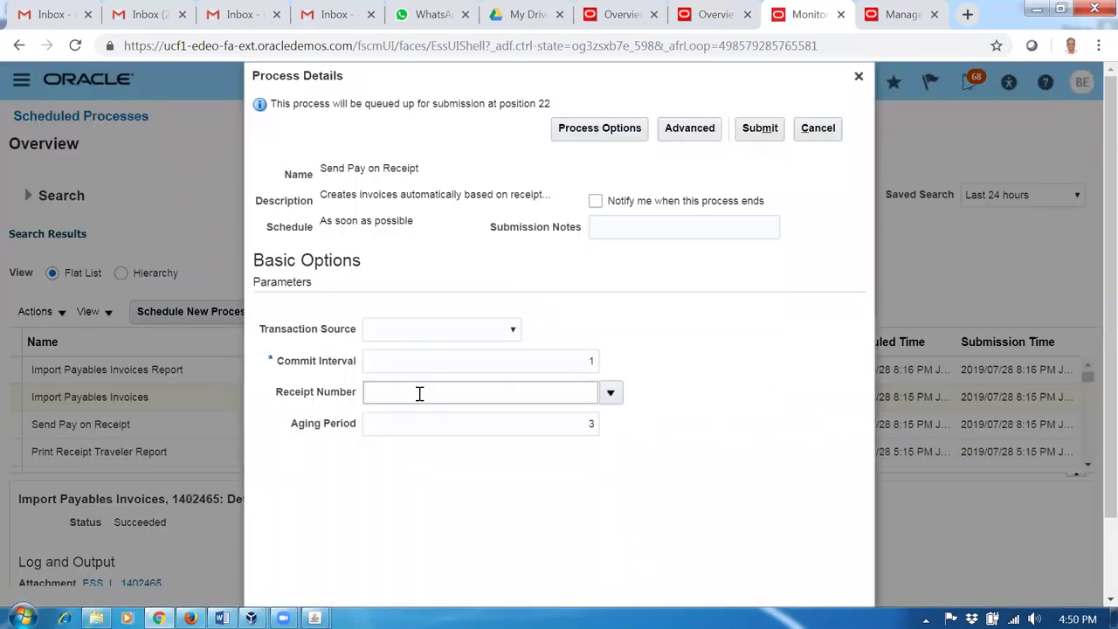
text(2012)
key(Tab)
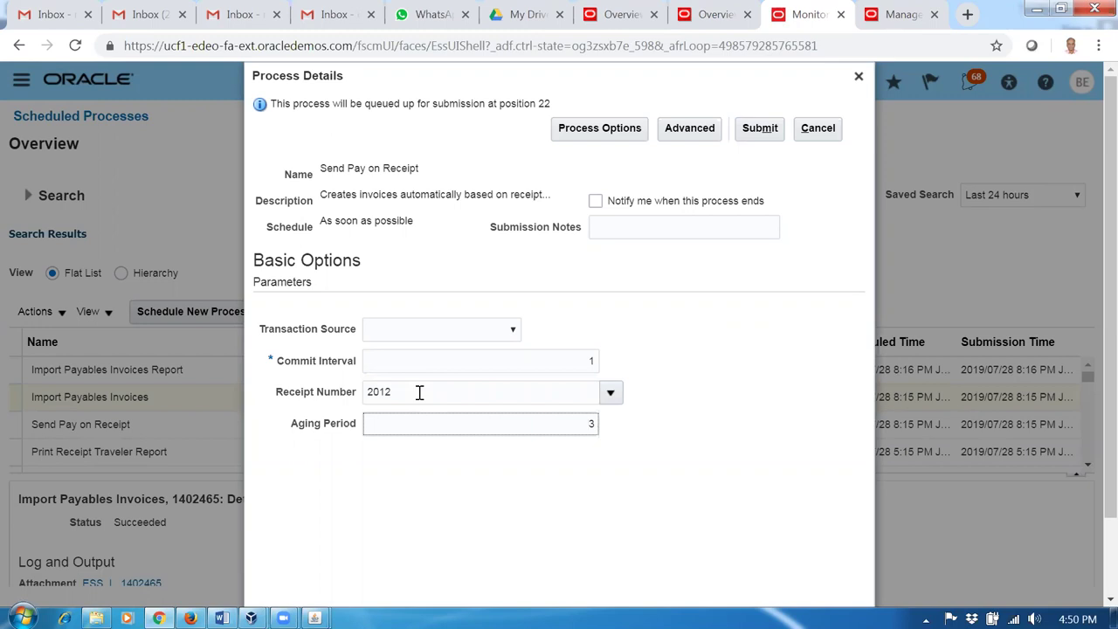
double_click(590, 425)
text(0)
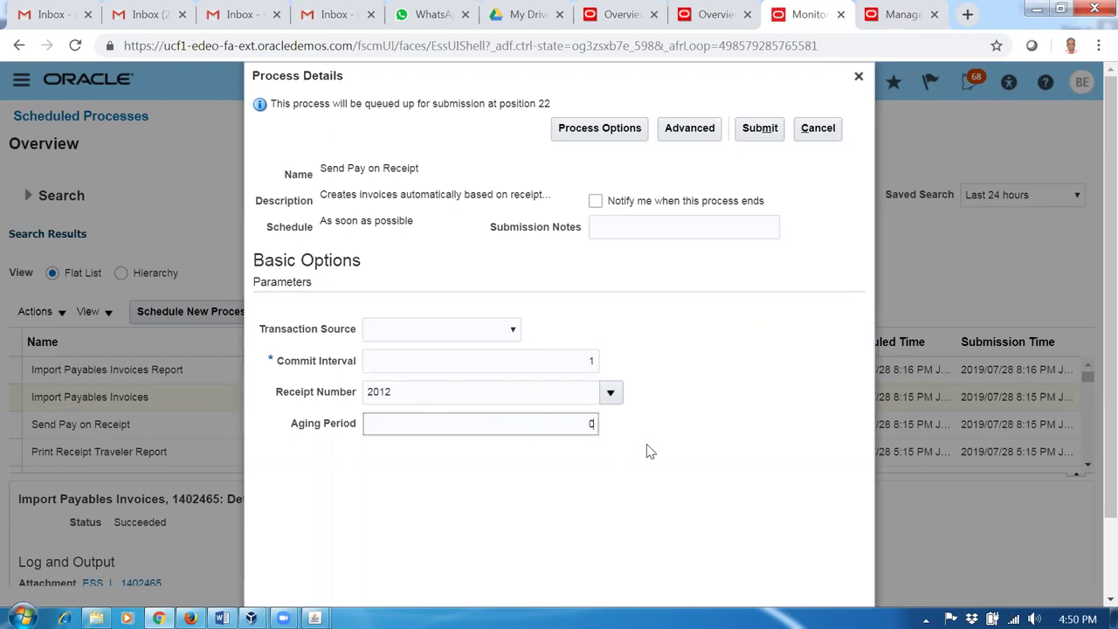
click(776, 129)
click(755, 249)
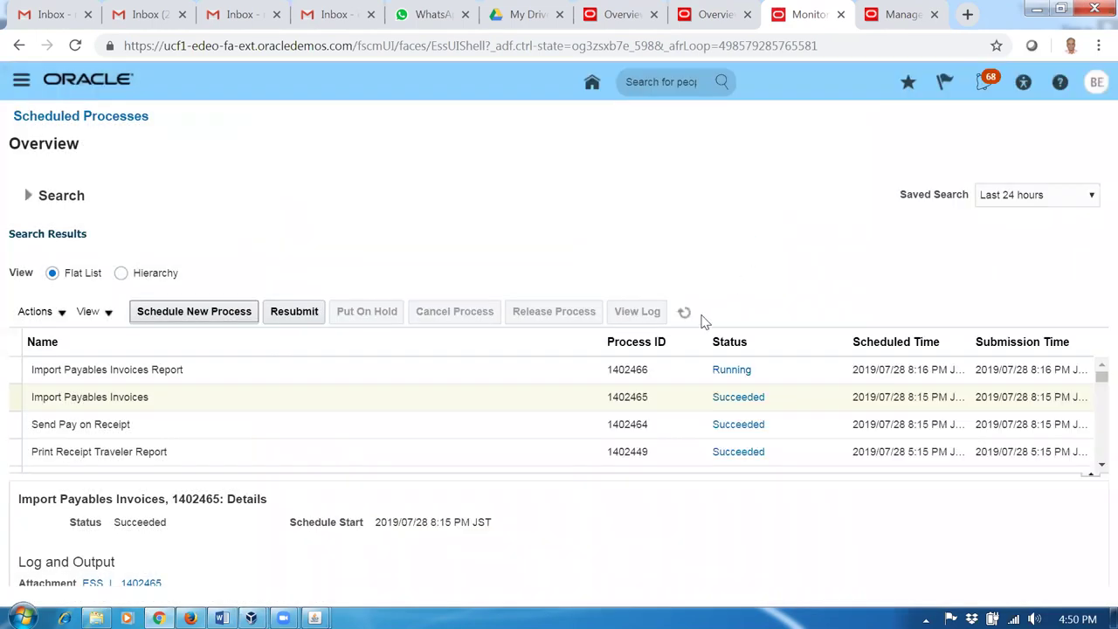
Step: Refresh the scheduled process list repeatedly to monitor Send Pay on Receipt and the Payables invoice import processes it starts
click(685, 313)
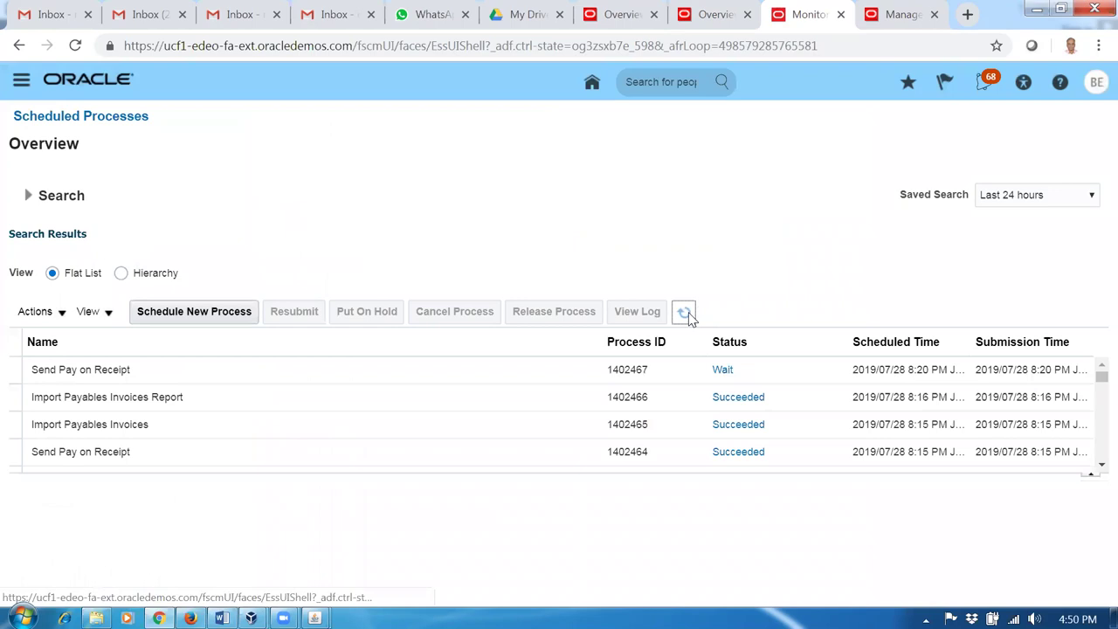
click(690, 314)
click(690, 315)
click(685, 312)
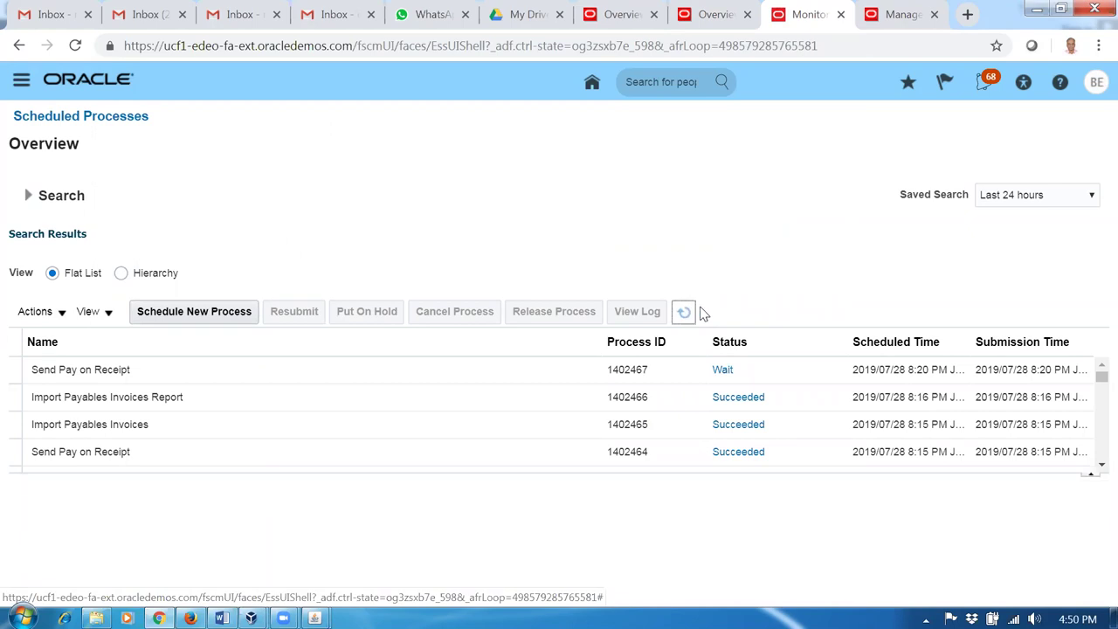
click(686, 313)
click(686, 315)
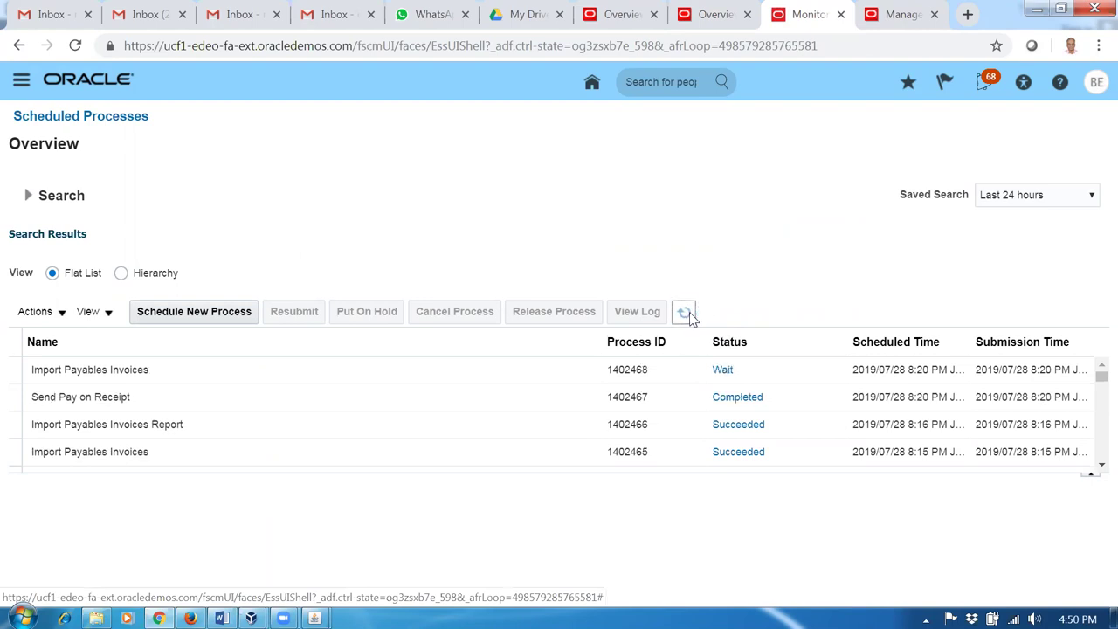
click(687, 316)
click(686, 314)
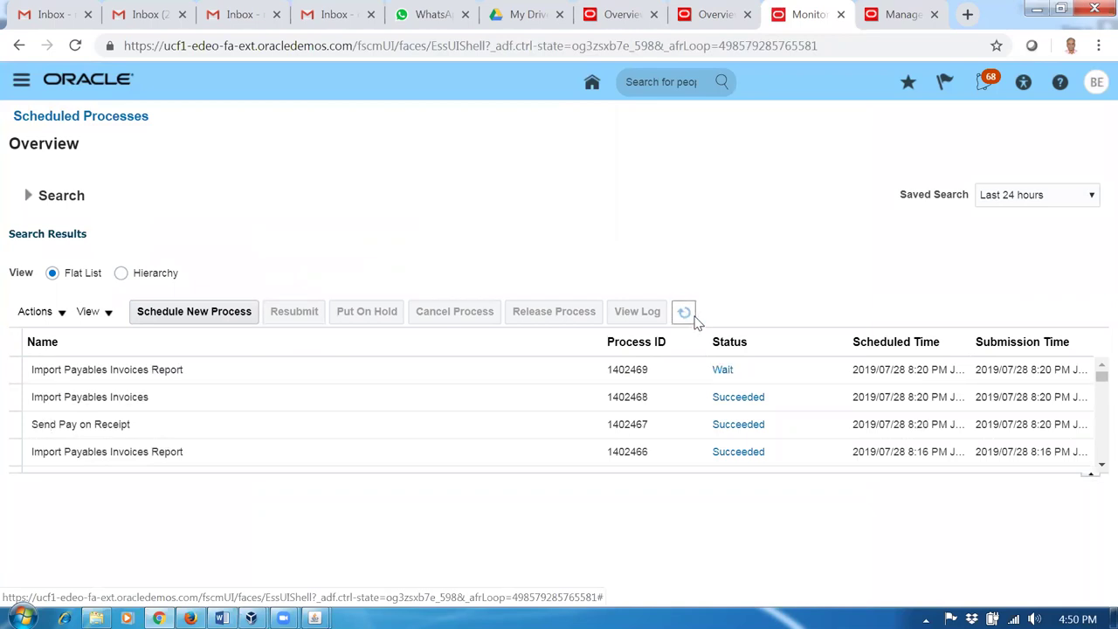
click(686, 314)
click(685, 316)
click(686, 315)
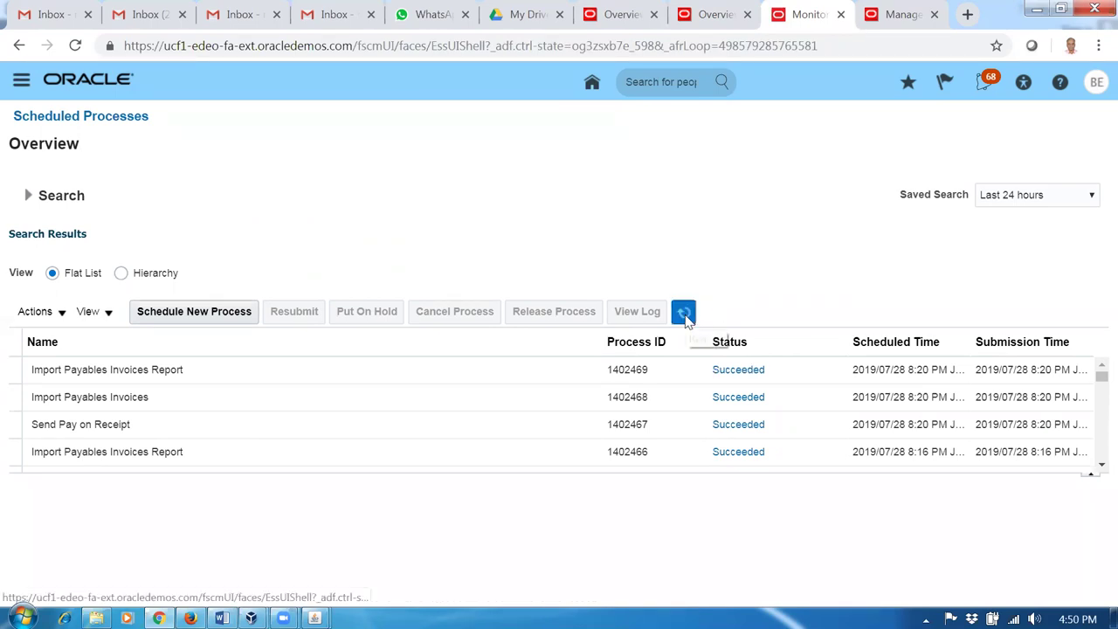
click(685, 314)
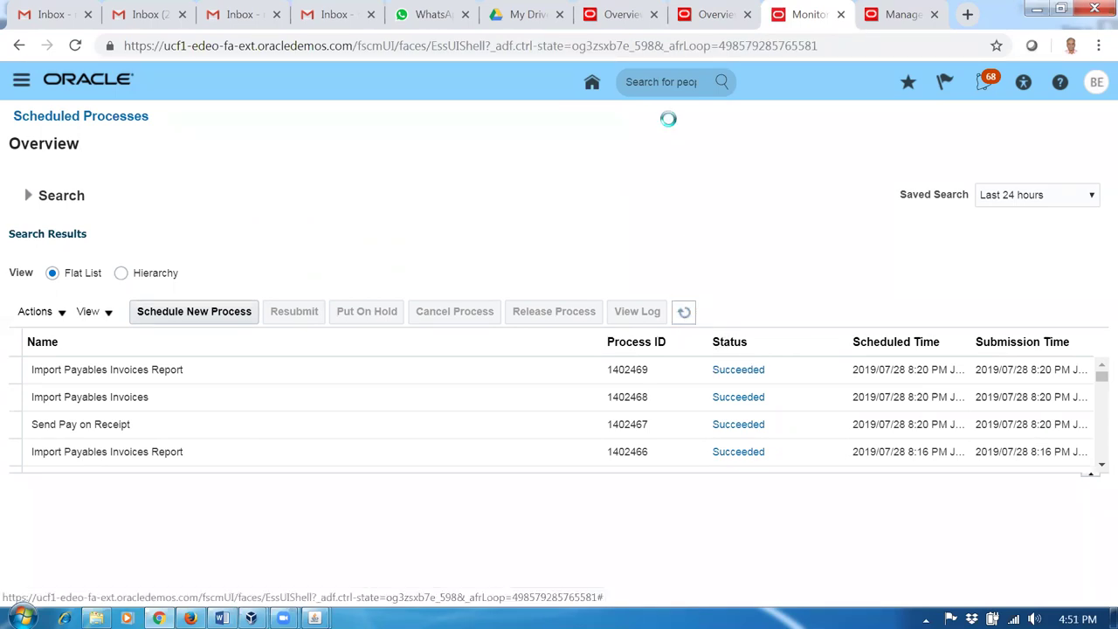
Step: Leave the packing slip invoice in Manage Invoices, list the recent invoices and open the 15.00 USD invoice for receipt 2012
click(912, 18)
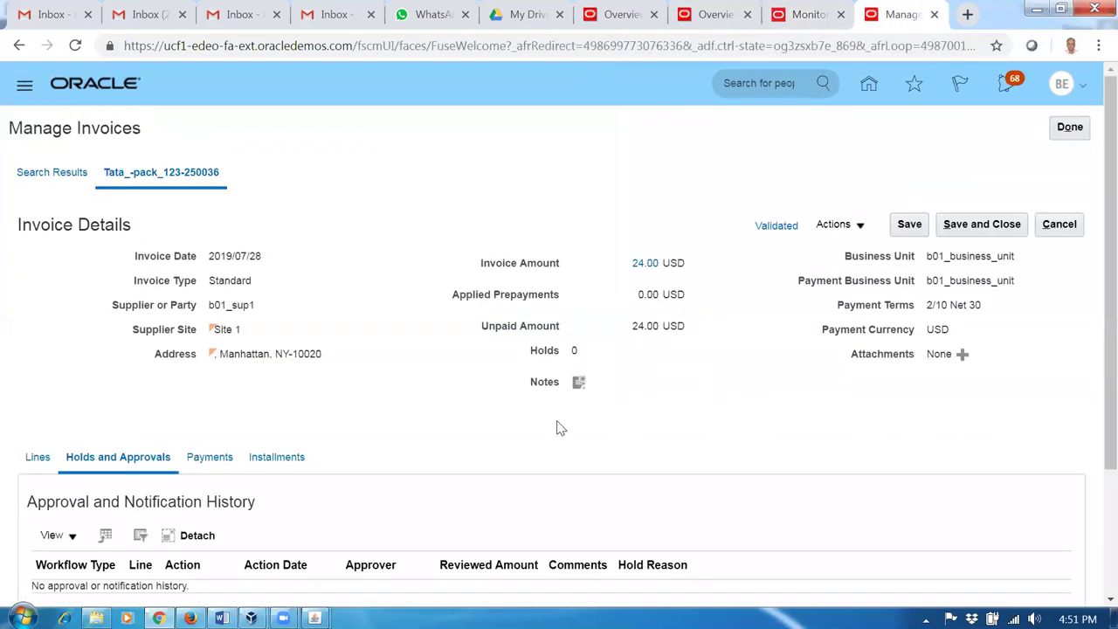
click(1070, 127)
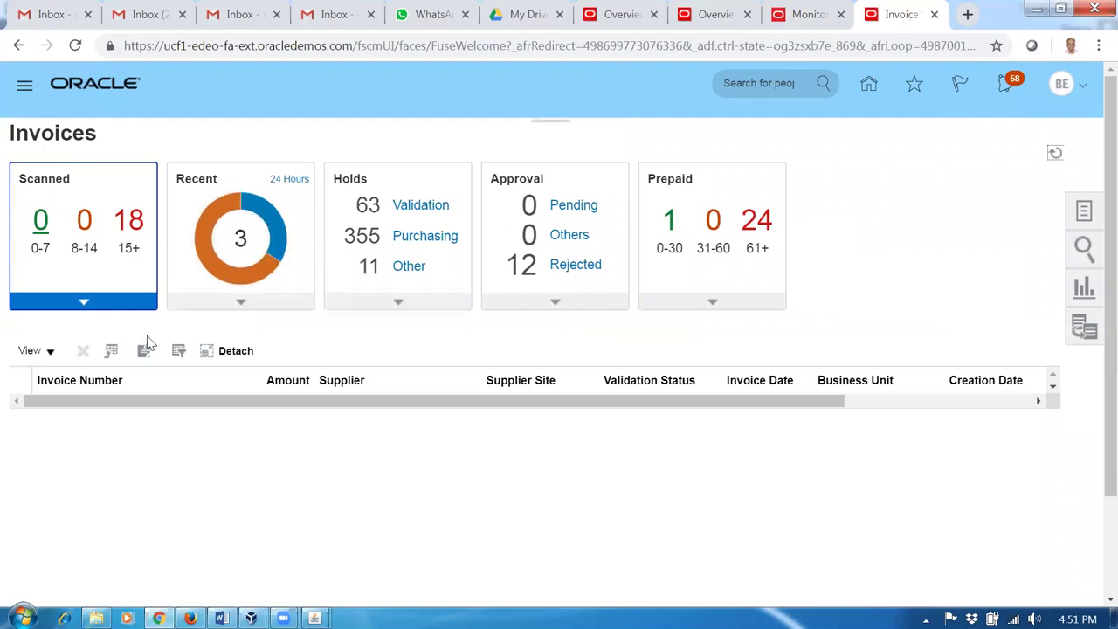
click(242, 242)
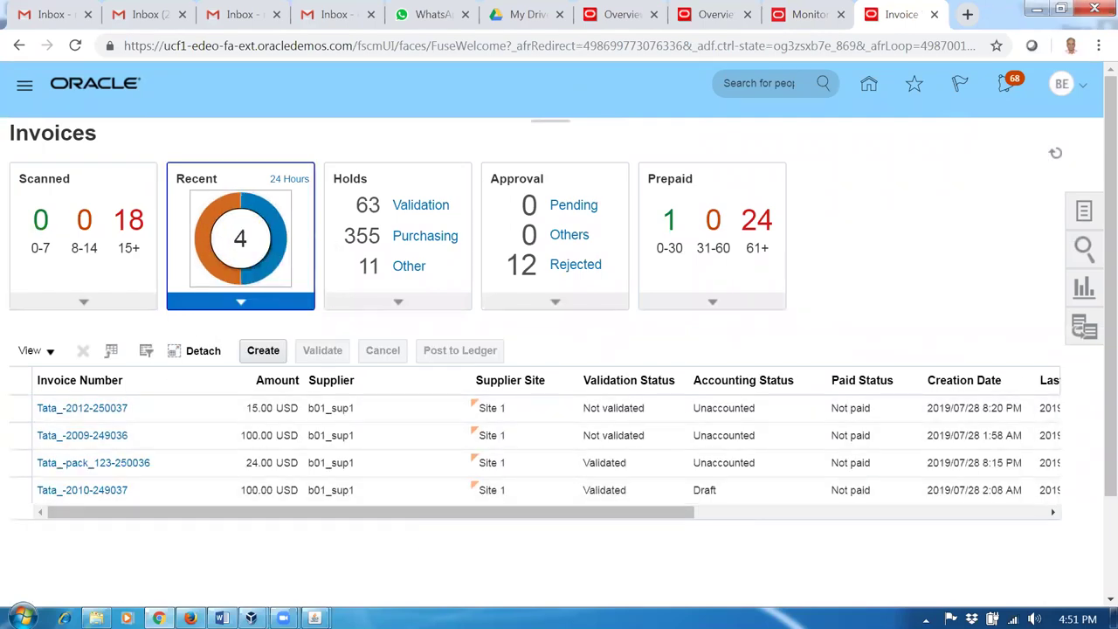
mouse_move(317, 618)
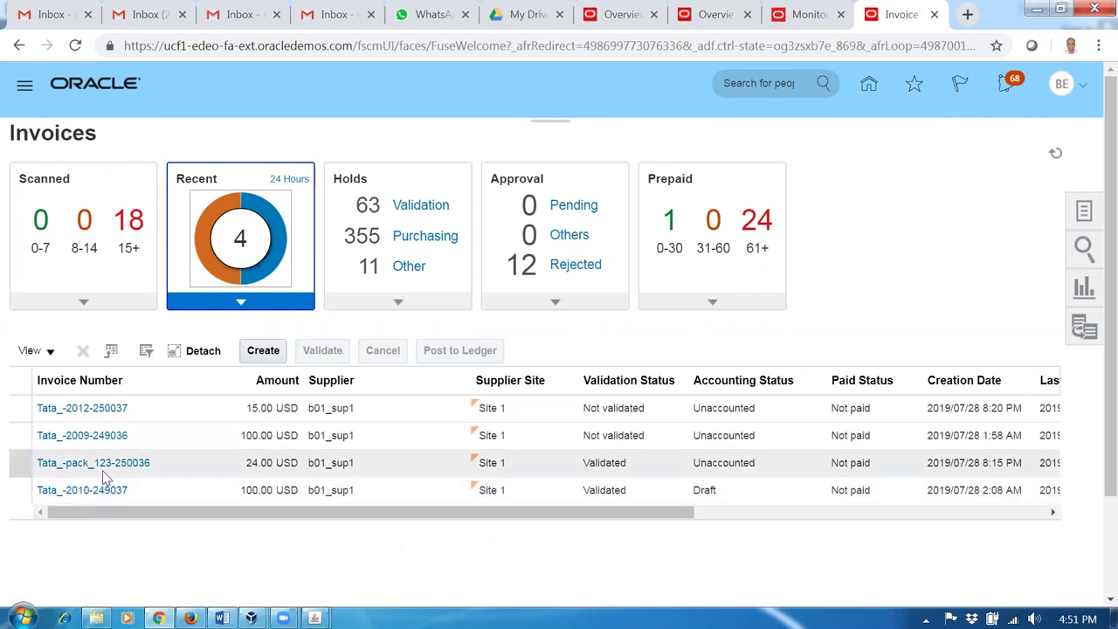
click(85, 414)
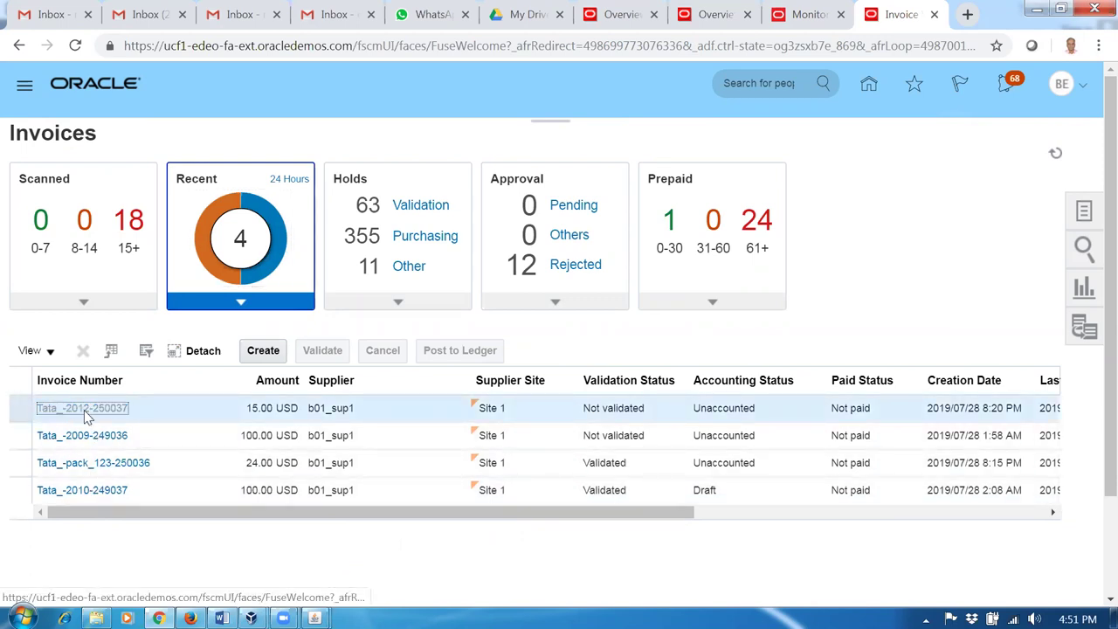
mouse_move(269, 238)
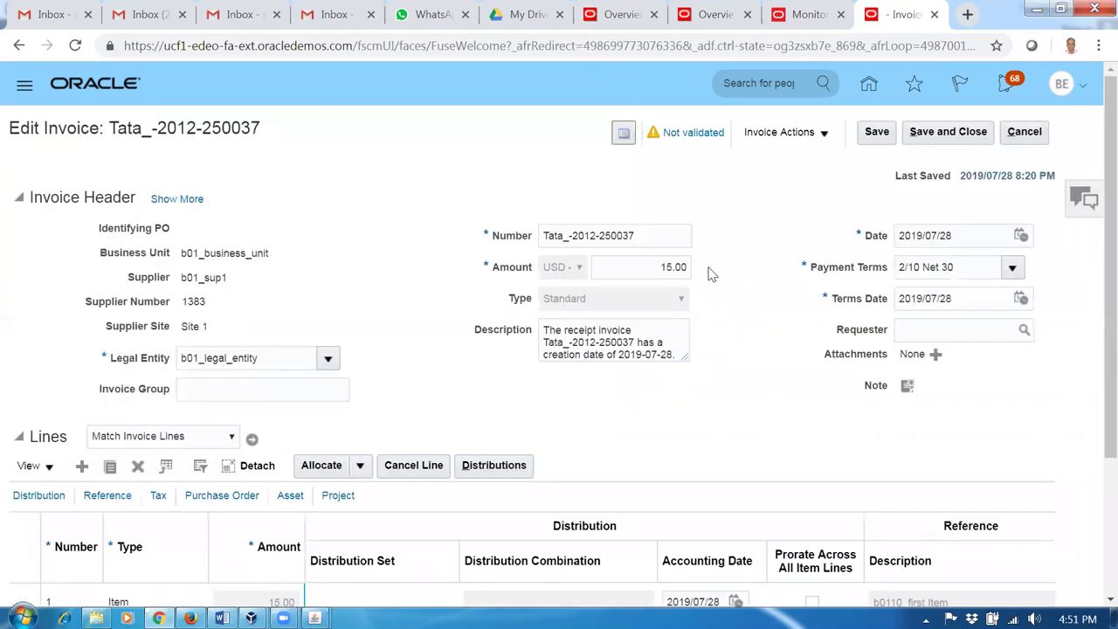
Step: Validate the 15.00 USD invoice, review its lines and totals, and return to the Invoices overview
click(770, 138)
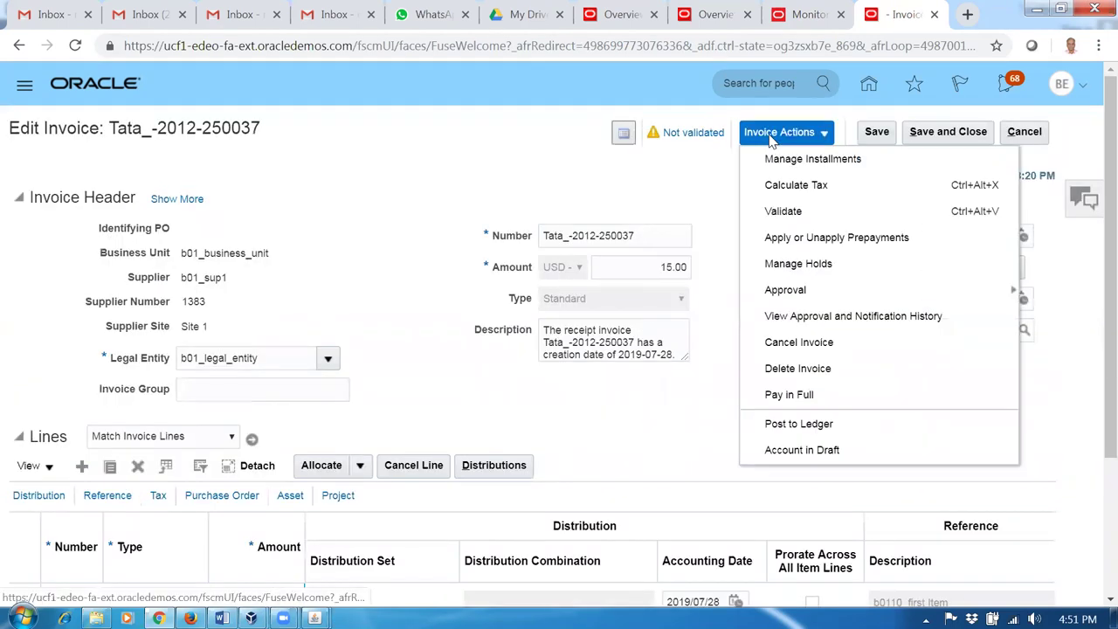
click(769, 211)
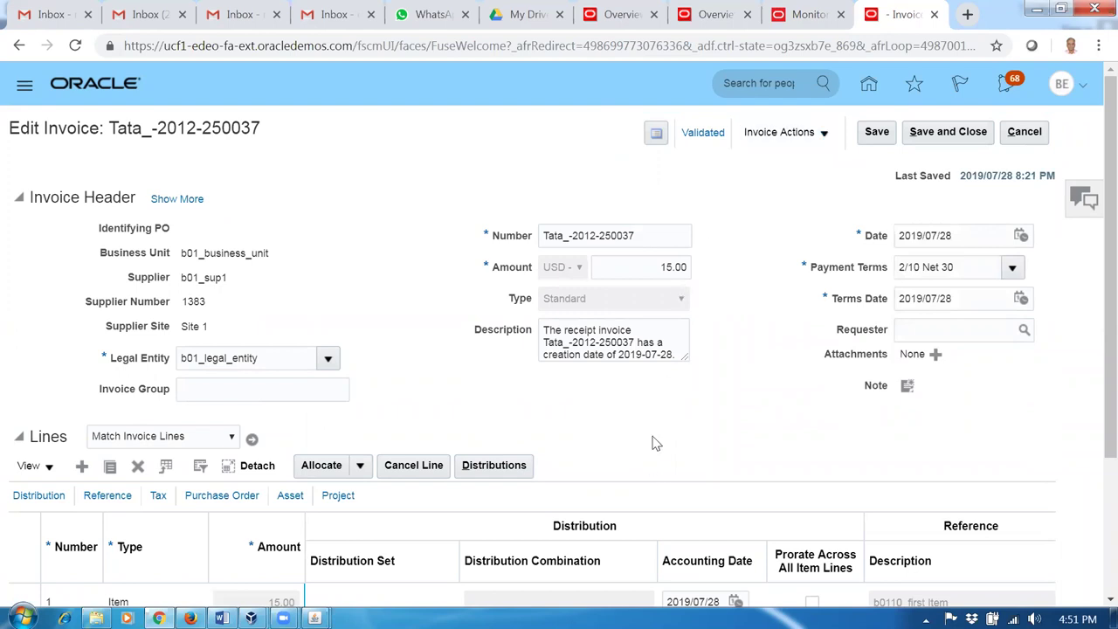
scroll(659, 443, down, 2)
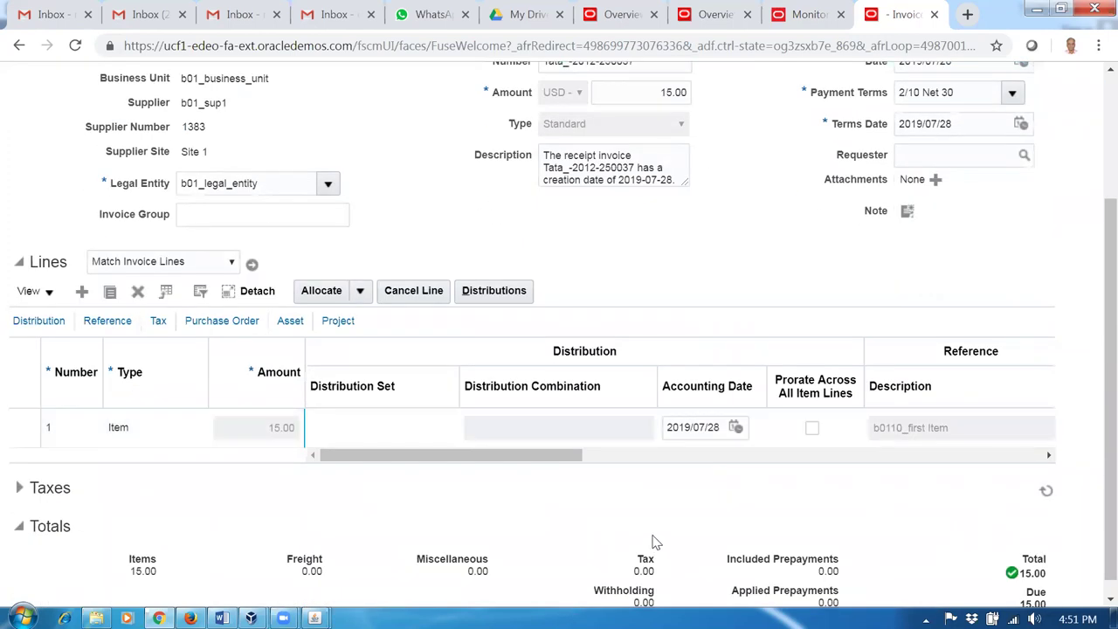
scroll(653, 531, up, 2)
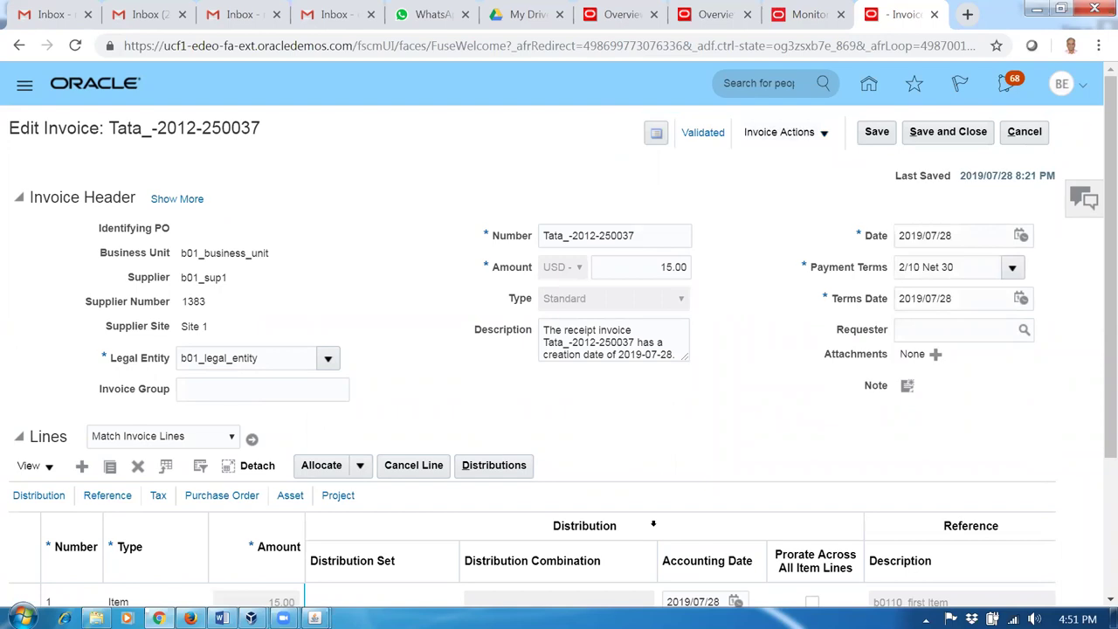
click(1019, 138)
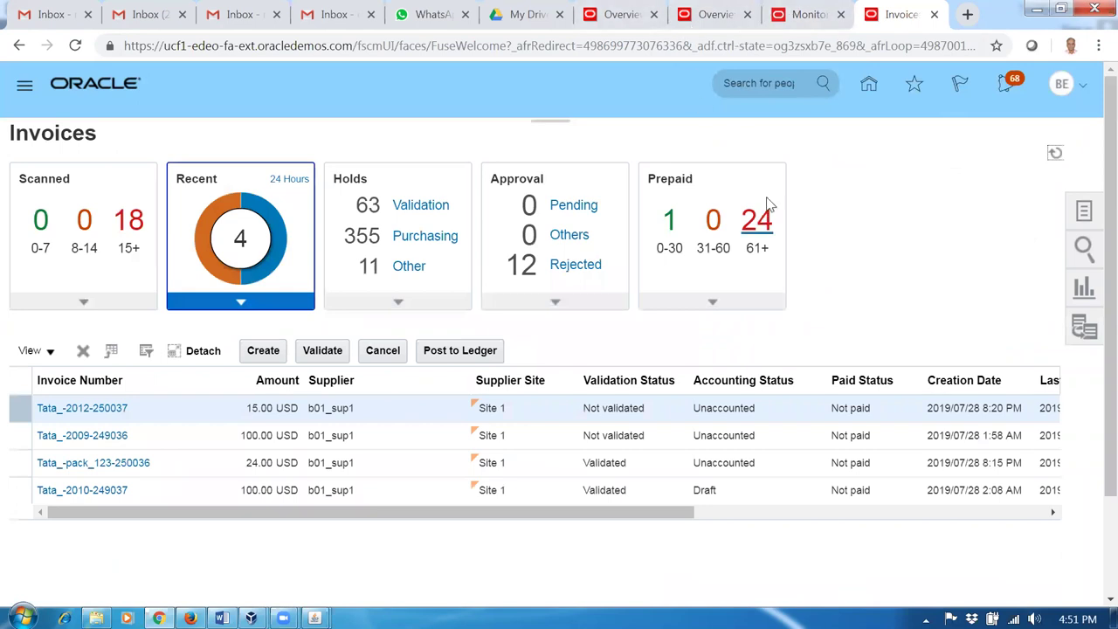
click(622, 14)
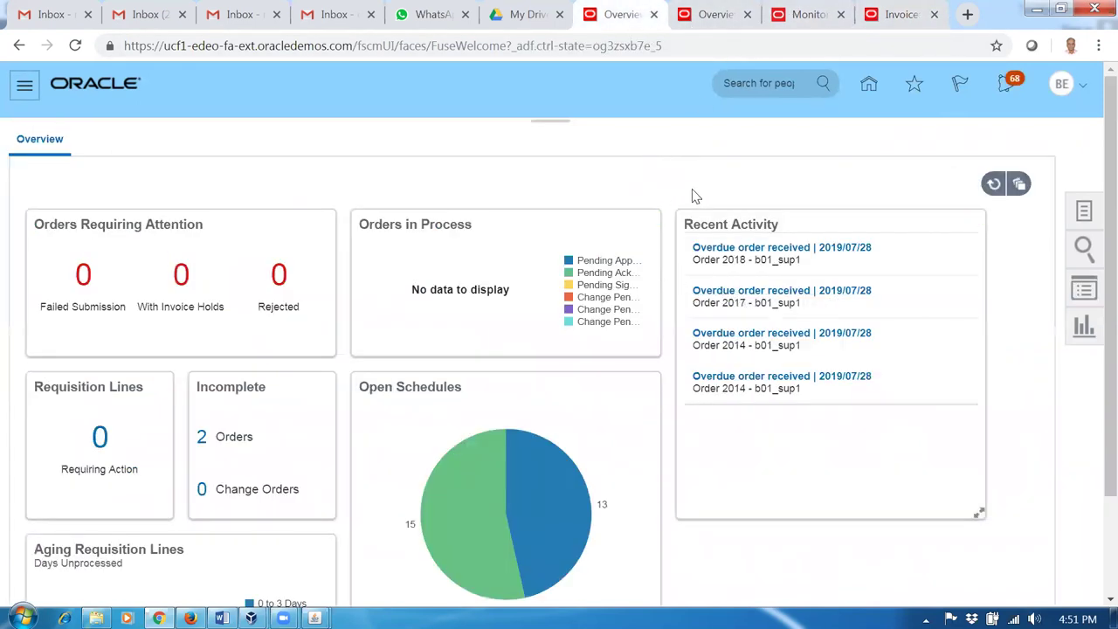
click(1082, 212)
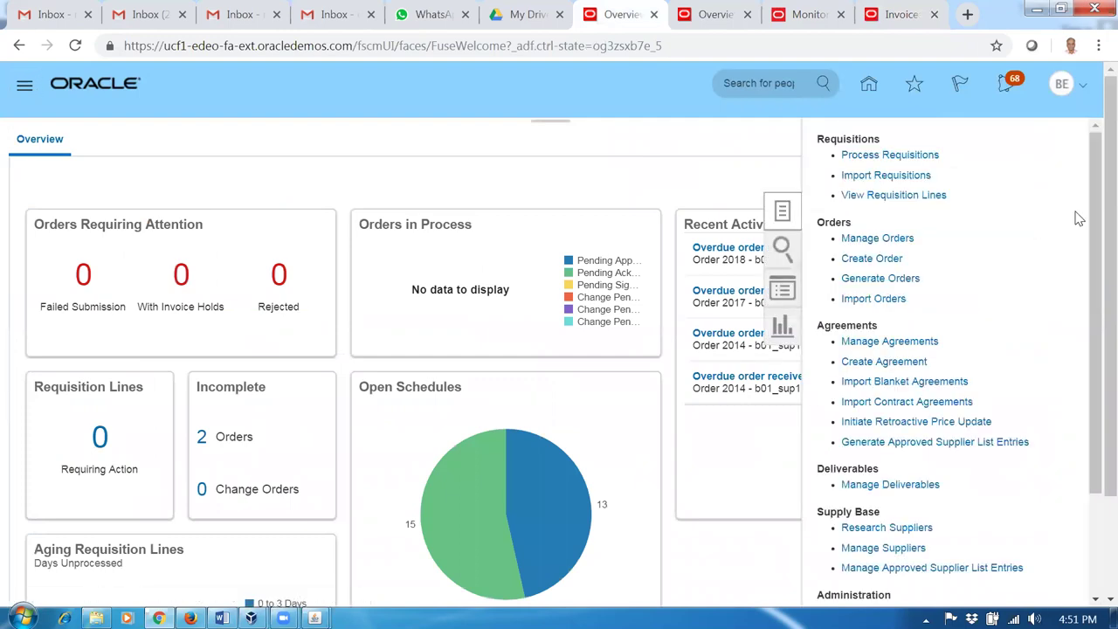
click(694, 169)
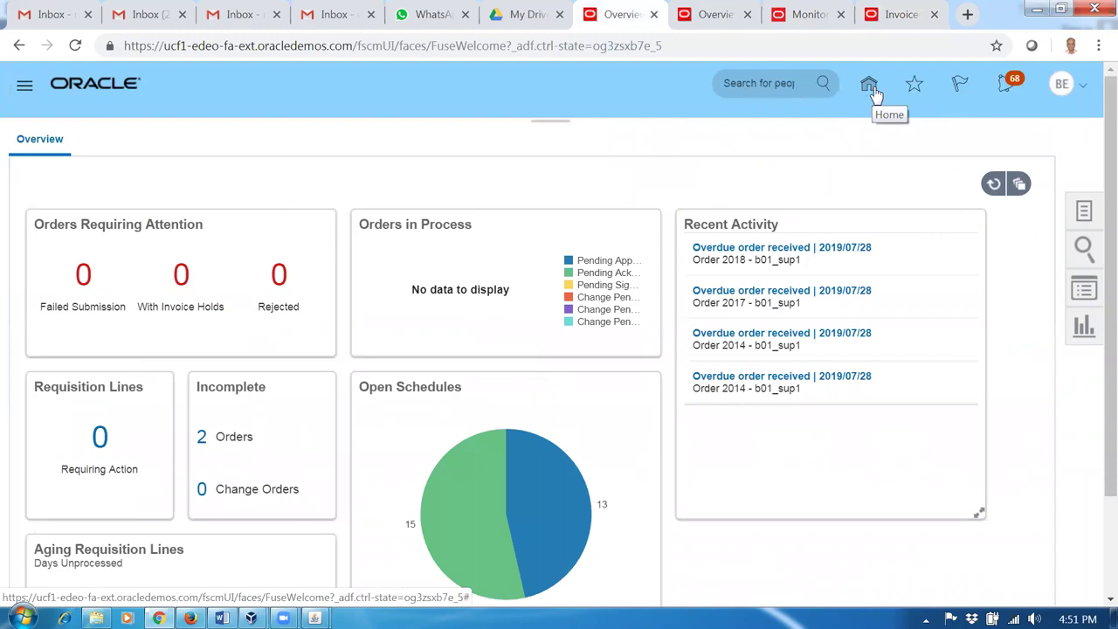
Step: Return to Scheduled Processes, start scheduling a new process and search for its job name with create%cons%adv%
click(812, 16)
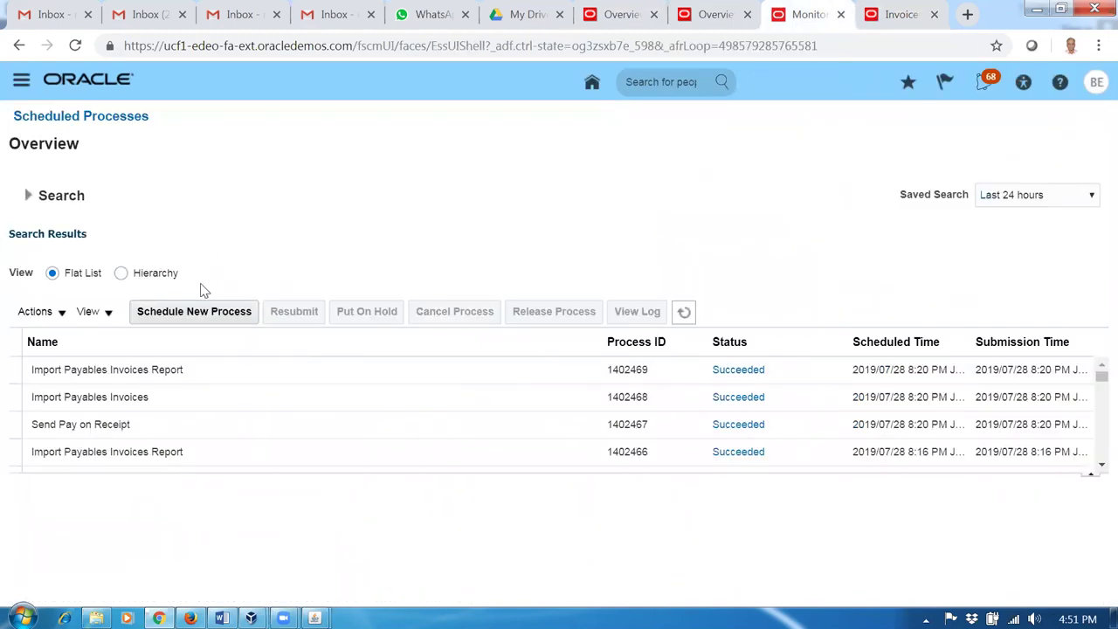
click(197, 314)
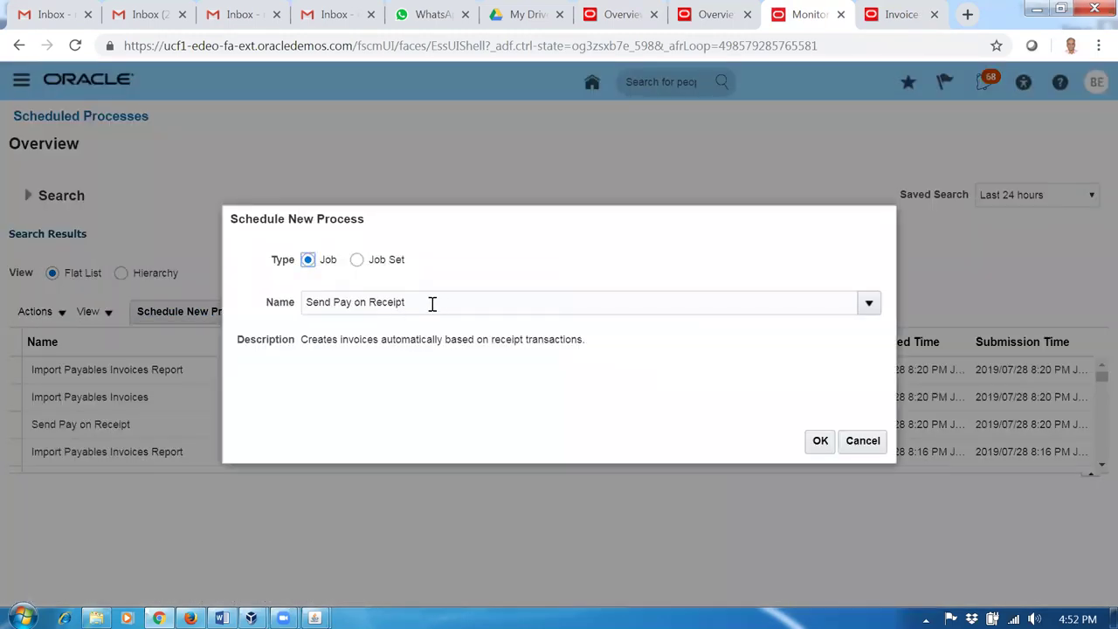
triple_click(432, 302)
text(con)
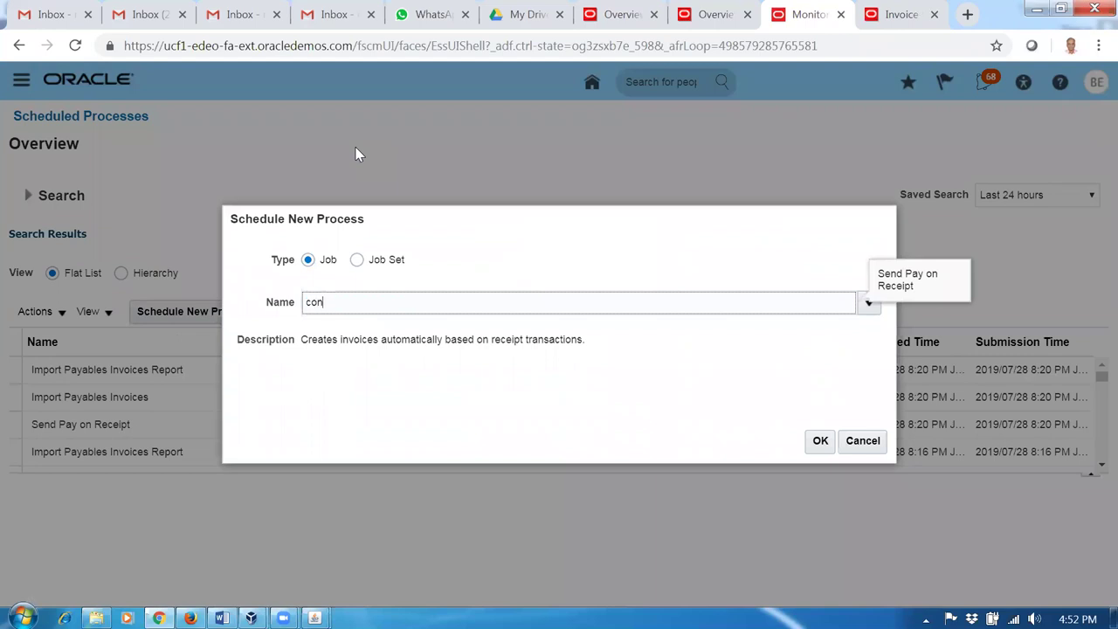
text(eate%cons%adv%)
key(Tab)
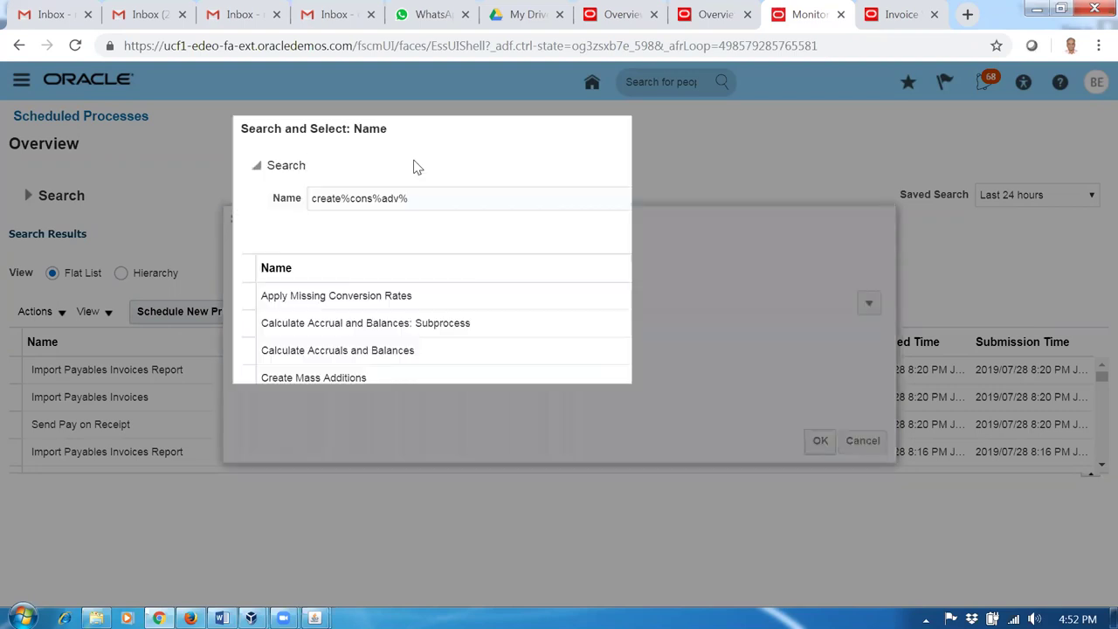
click(817, 236)
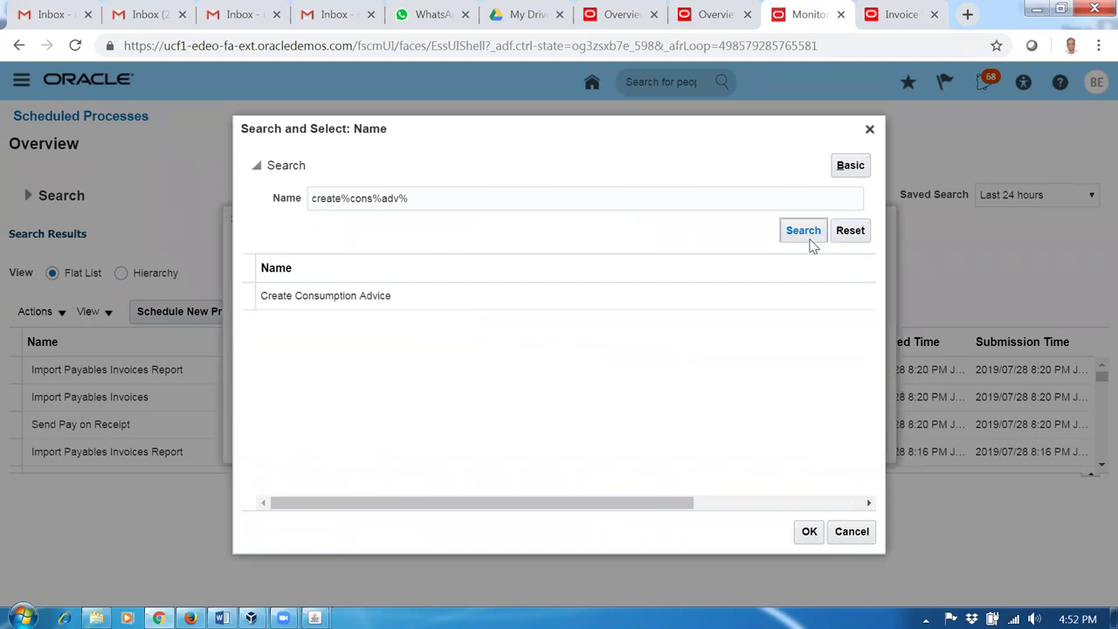
Step: Choose the Create Consumption Advice job for the new process and open its process details
click(556, 301)
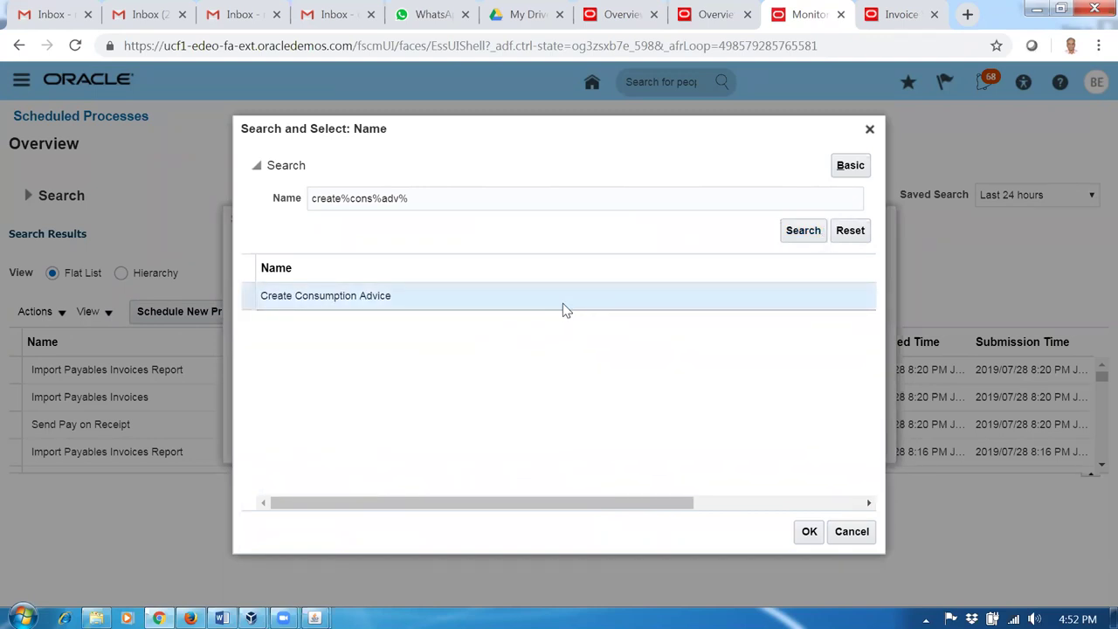
click(807, 531)
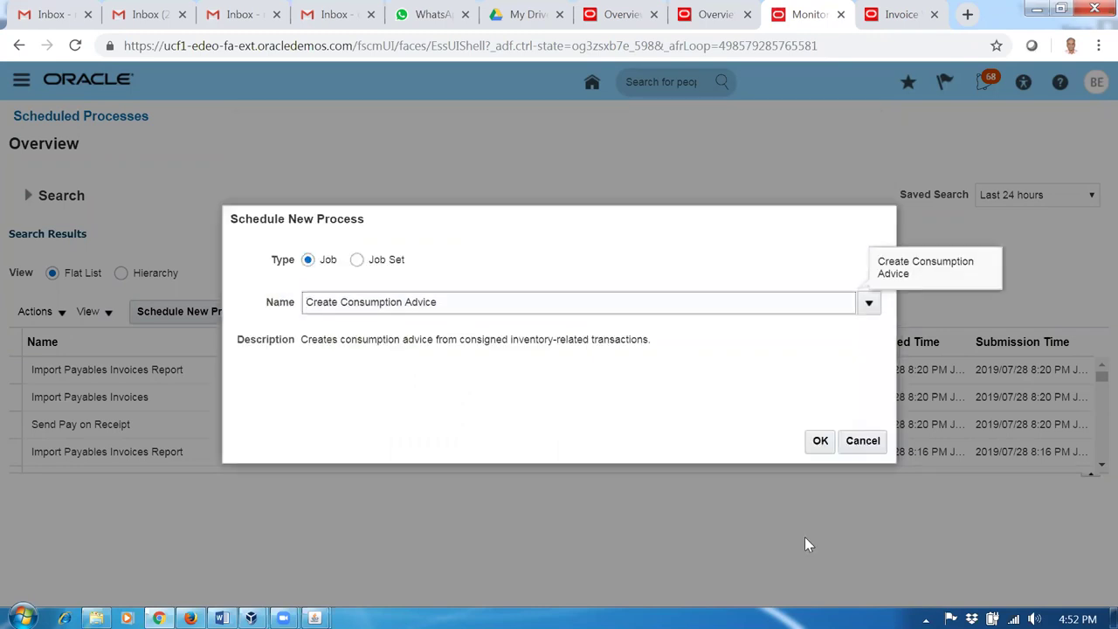
click(816, 444)
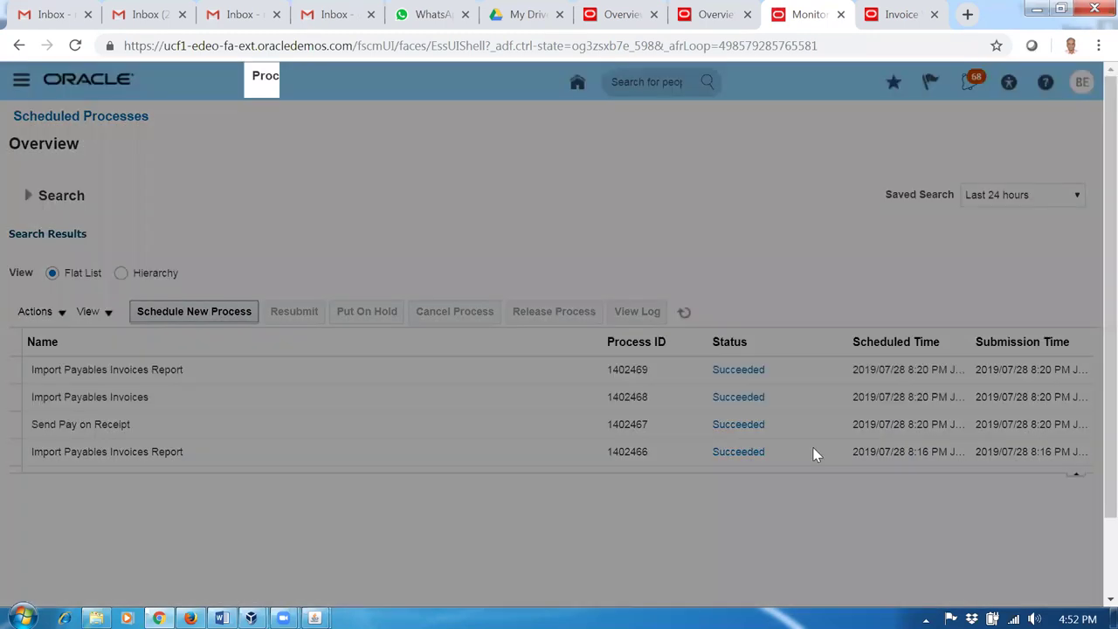
Step: Look up suppliers starting with b01 and set the process's supplier to b01_cons_sup2
click(525, 331)
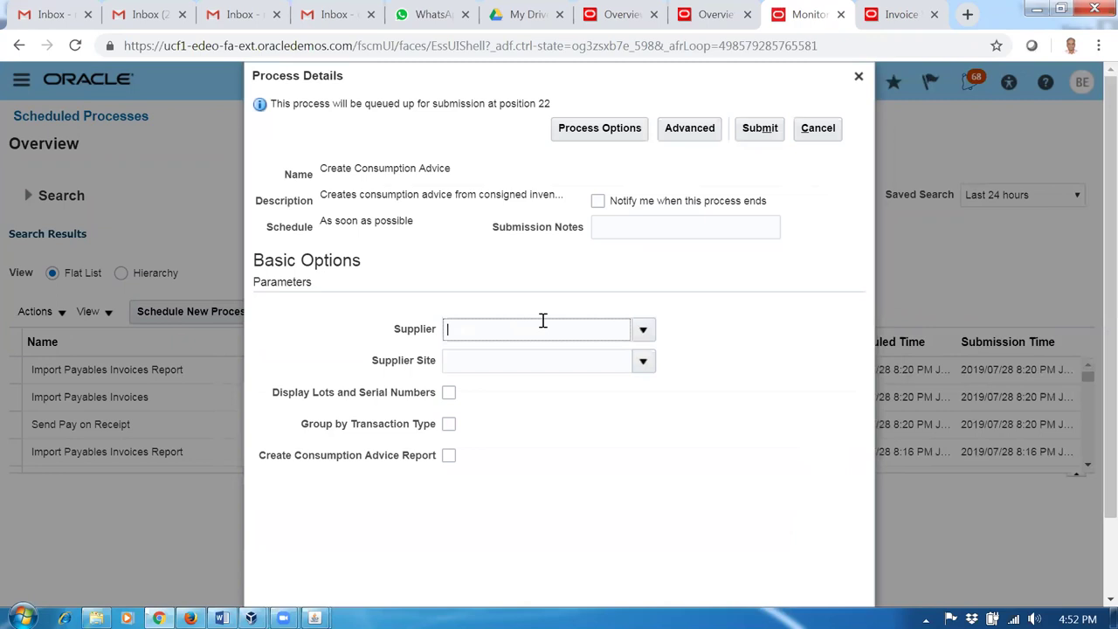
text(b01)
key(Tab)
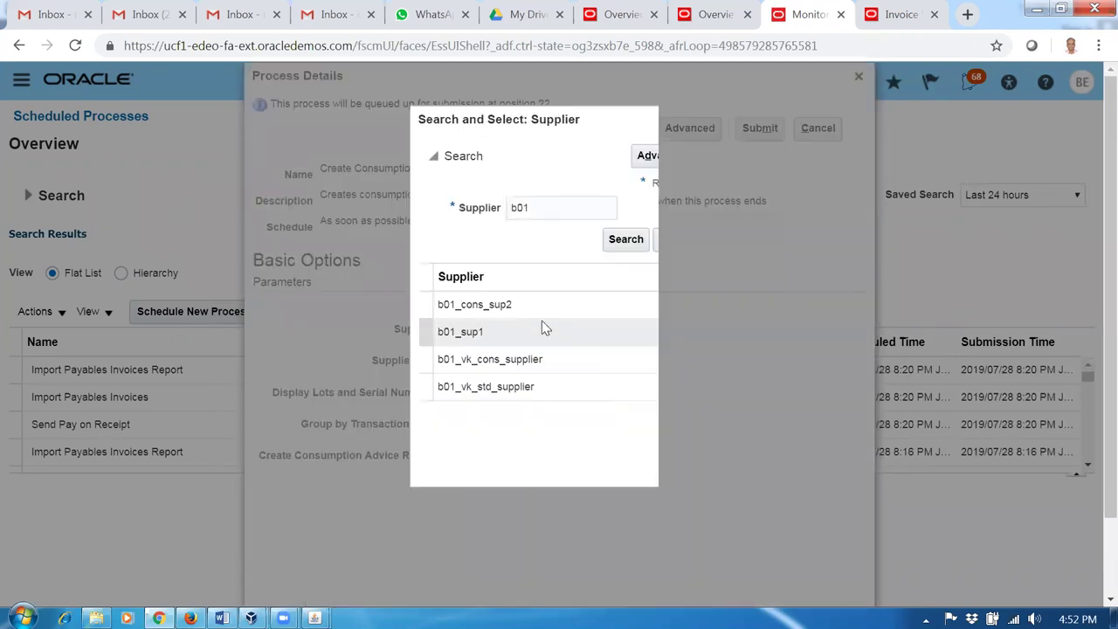
click(541, 307)
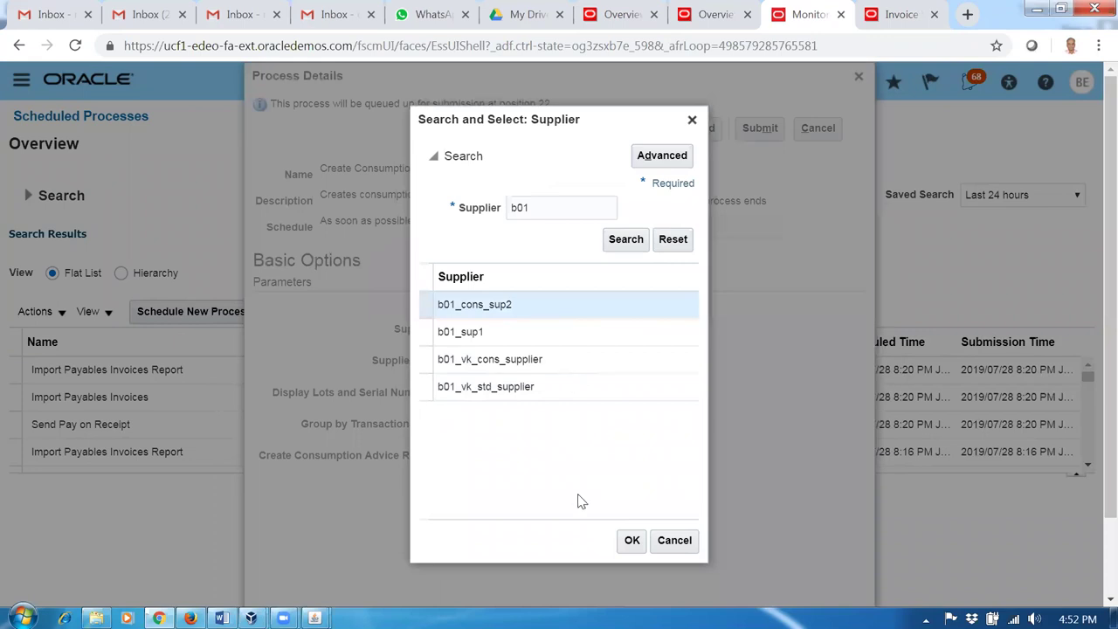
click(632, 540)
Step: Search the supplier sites and set the process's supplier site to Site 2
click(549, 364)
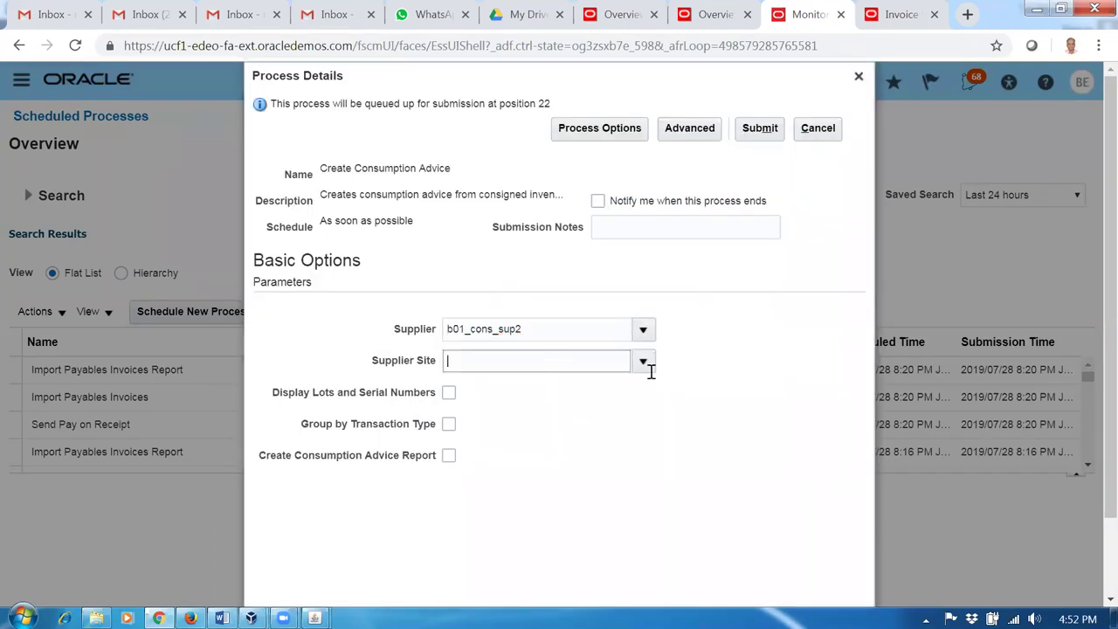
click(643, 360)
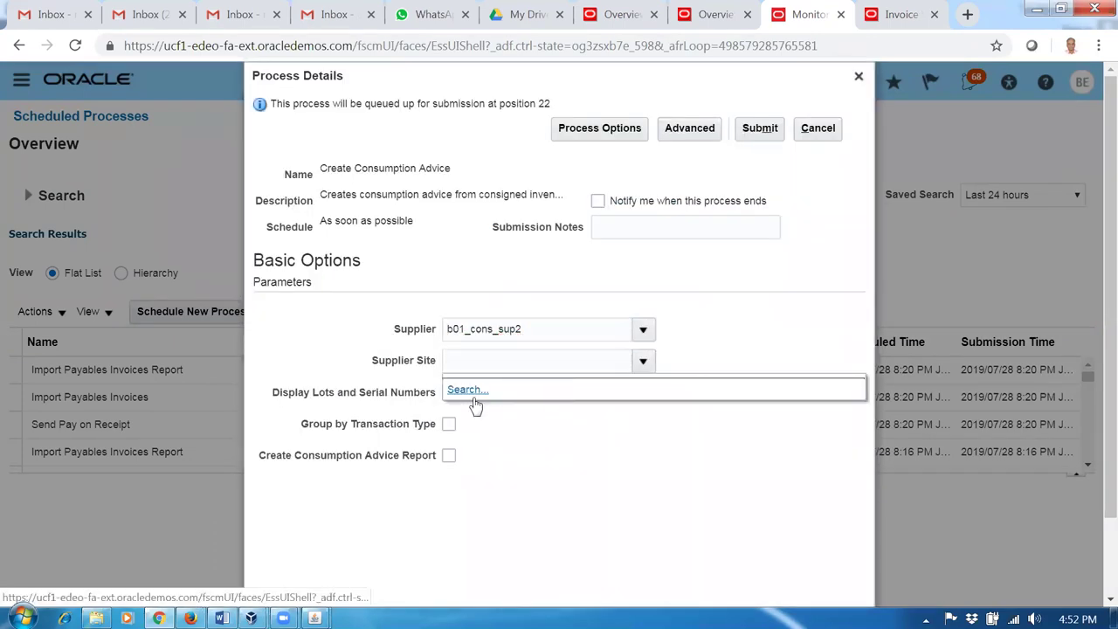
click(472, 394)
click(611, 231)
click(554, 306)
click(631, 531)
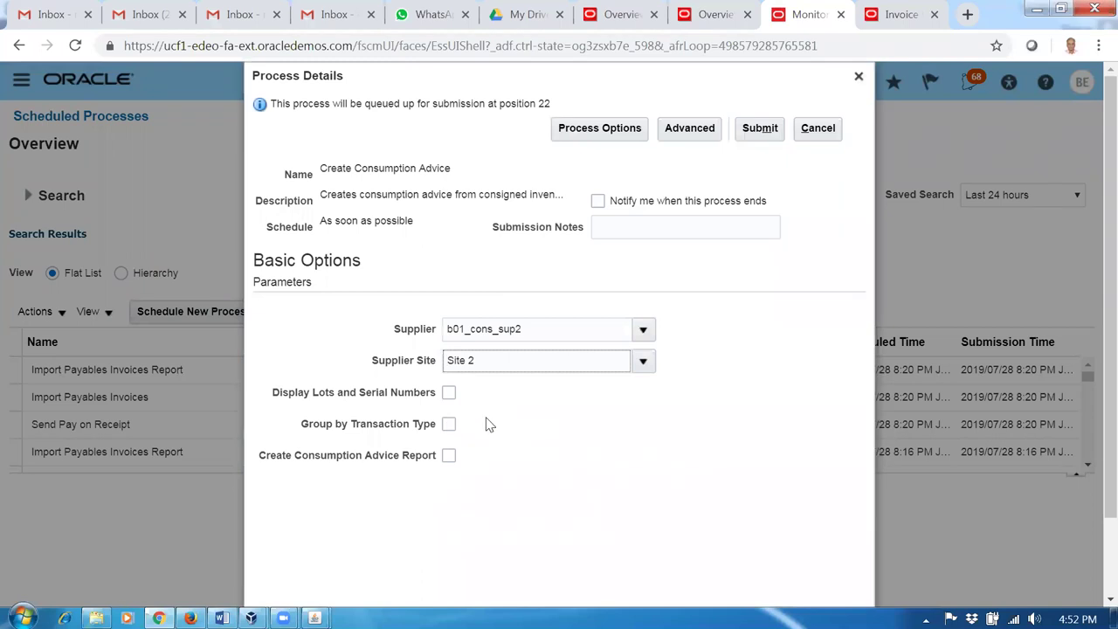
Step: Enable lot and serial number display, grouping by transaction type and the consumption advice report, and submit the process
click(448, 395)
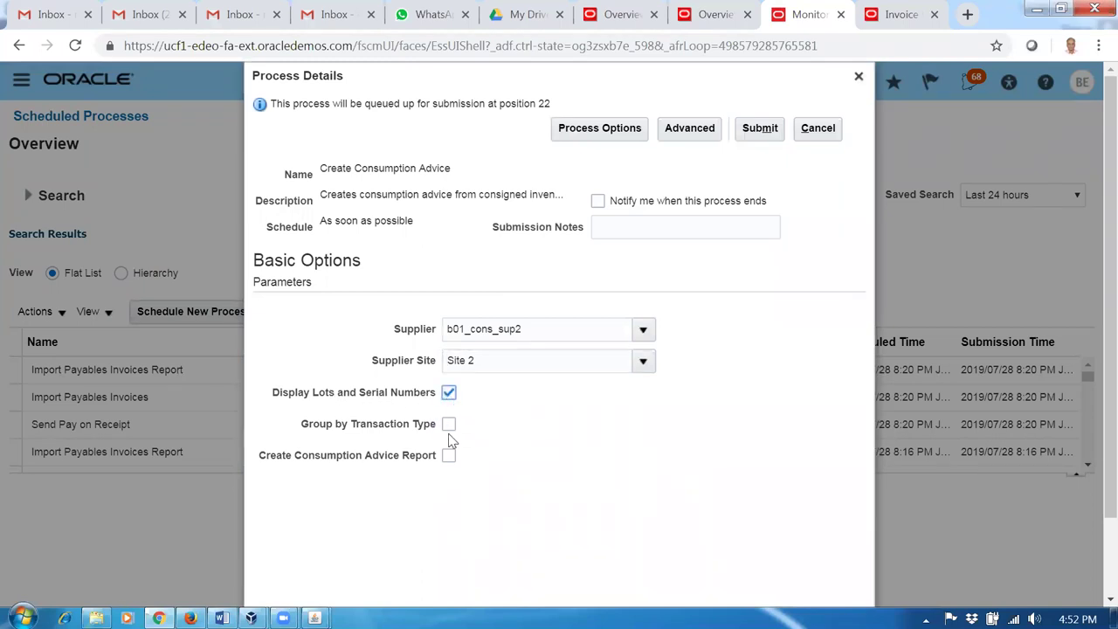
click(448, 423)
click(448, 457)
click(762, 131)
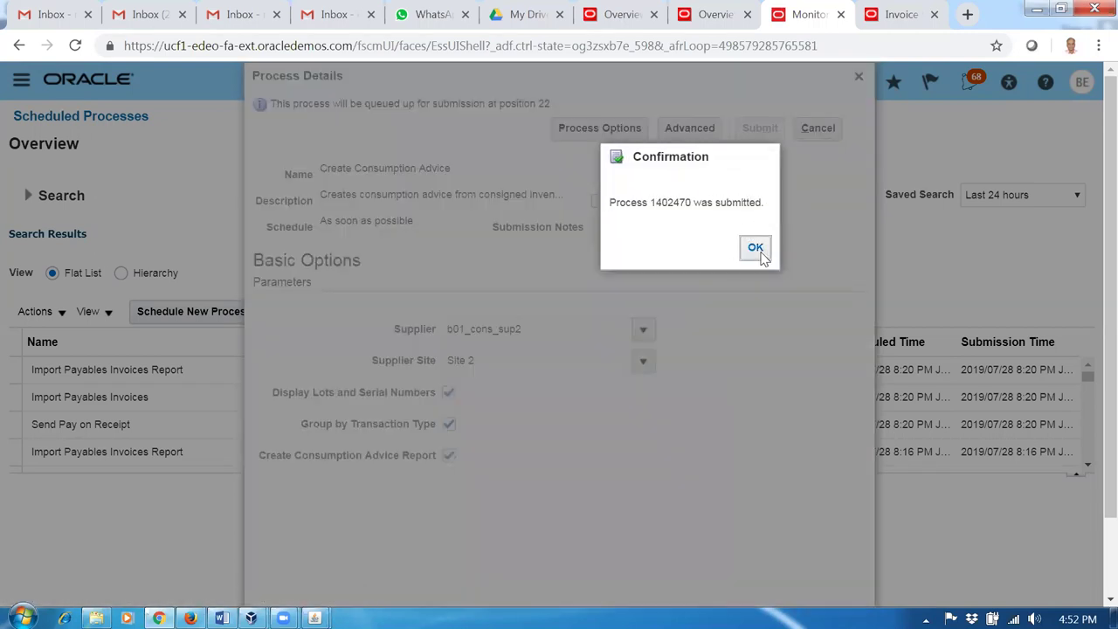
click(756, 248)
Step: Refresh the scheduled processes list repeatedly to monitor Create Consumption Advice and its follow-up import and report jobs until they finish
click(684, 314)
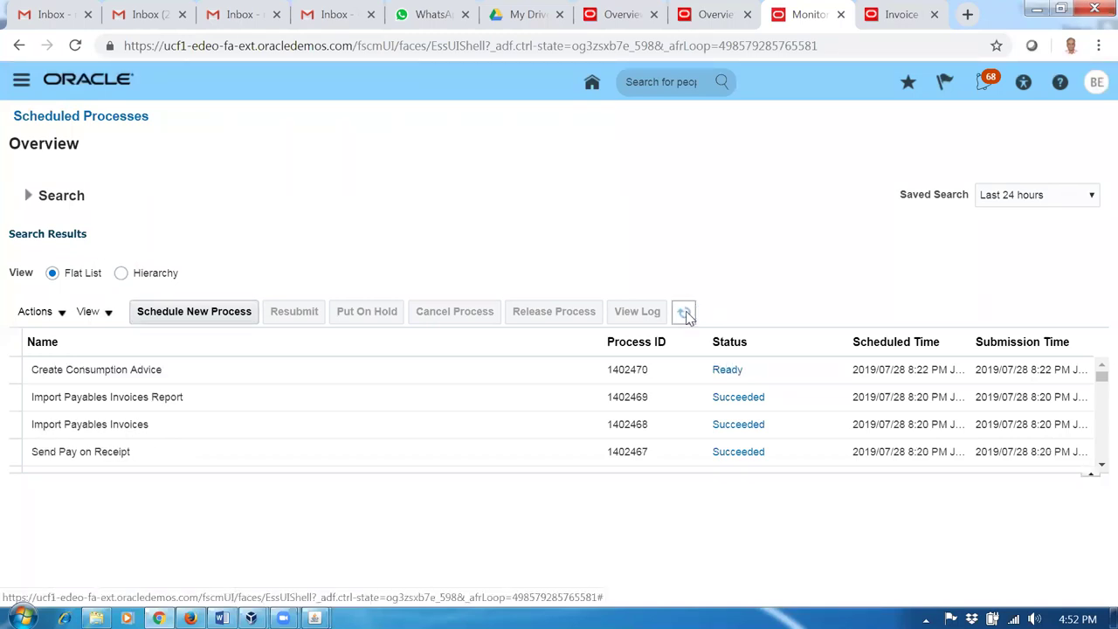
click(684, 314)
click(684, 313)
click(685, 313)
click(685, 313)
click(685, 313)
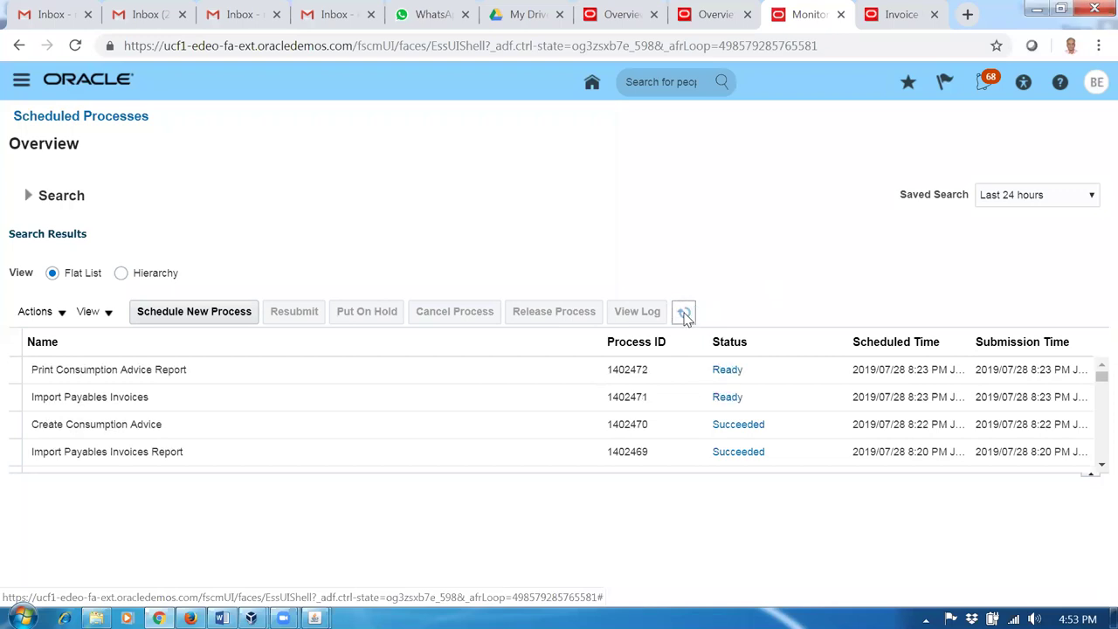
click(685, 315)
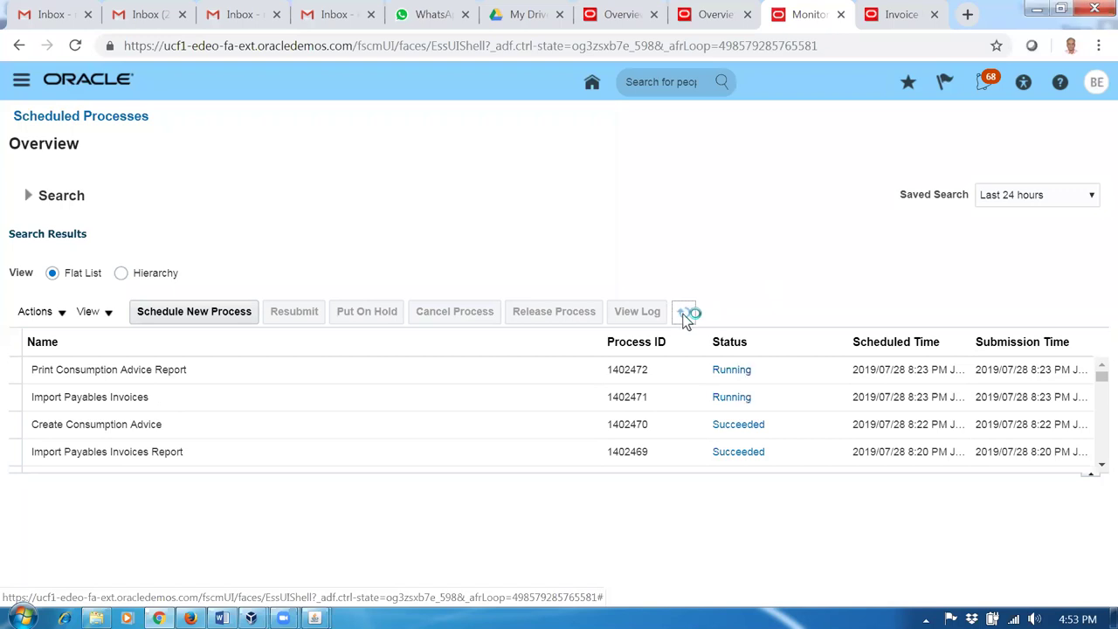
click(685, 316)
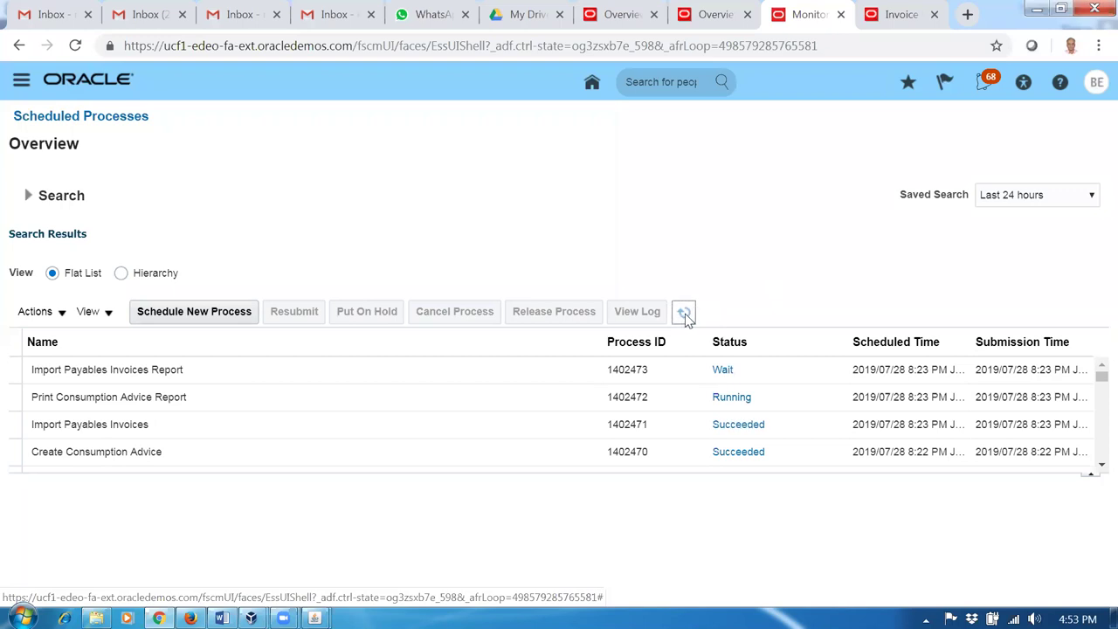
click(684, 316)
click(684, 315)
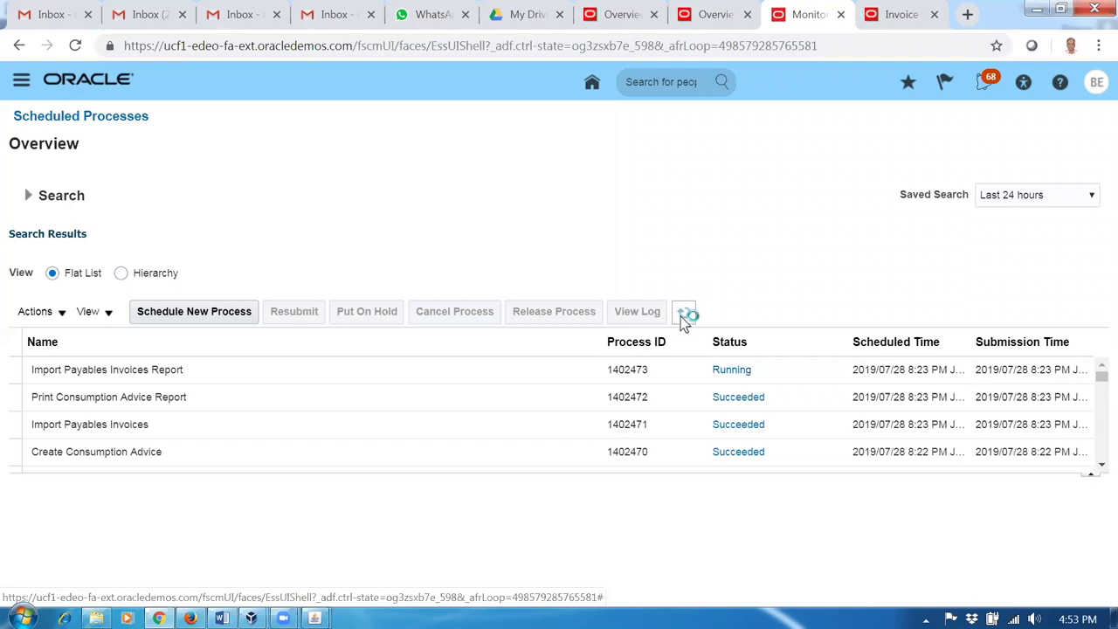
click(683, 316)
click(684, 317)
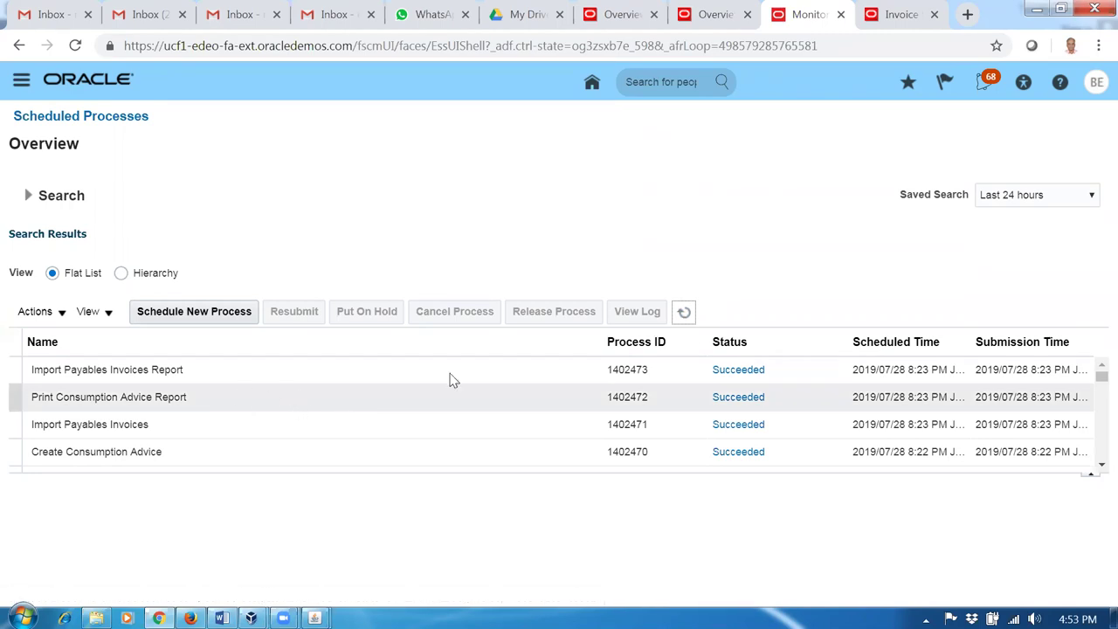
Step: Return to the Invoices overview and open the Manage Invoices task
click(886, 14)
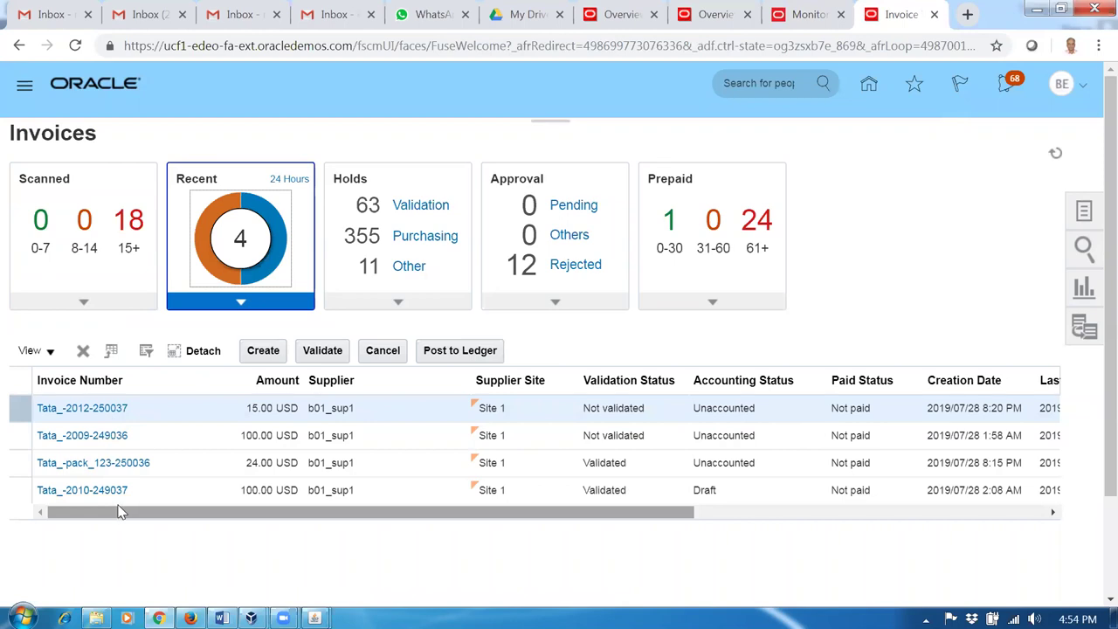
click(1086, 214)
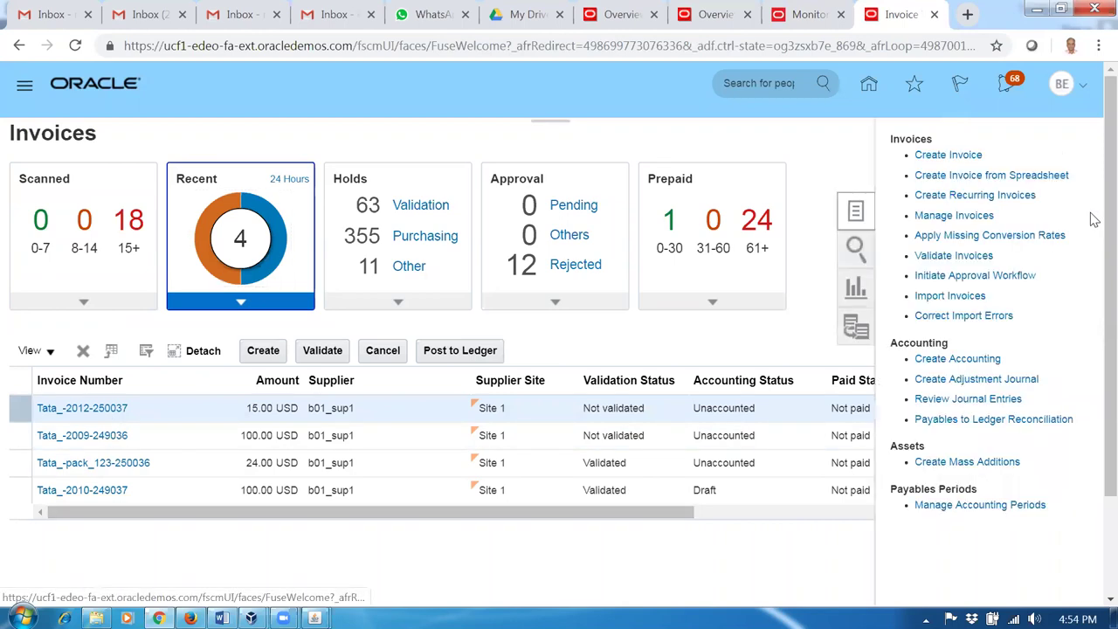
click(954, 216)
Step: Choose b01_cons_sup2 as the supplier or party and search for its invoices
click(307, 393)
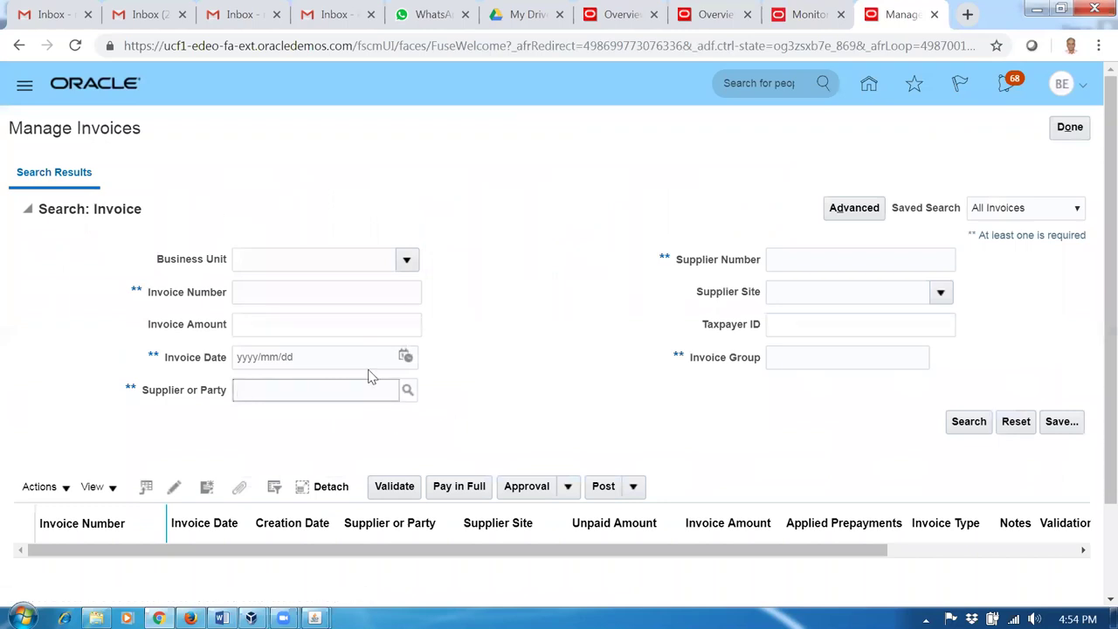
text(b01)
key(Tab)
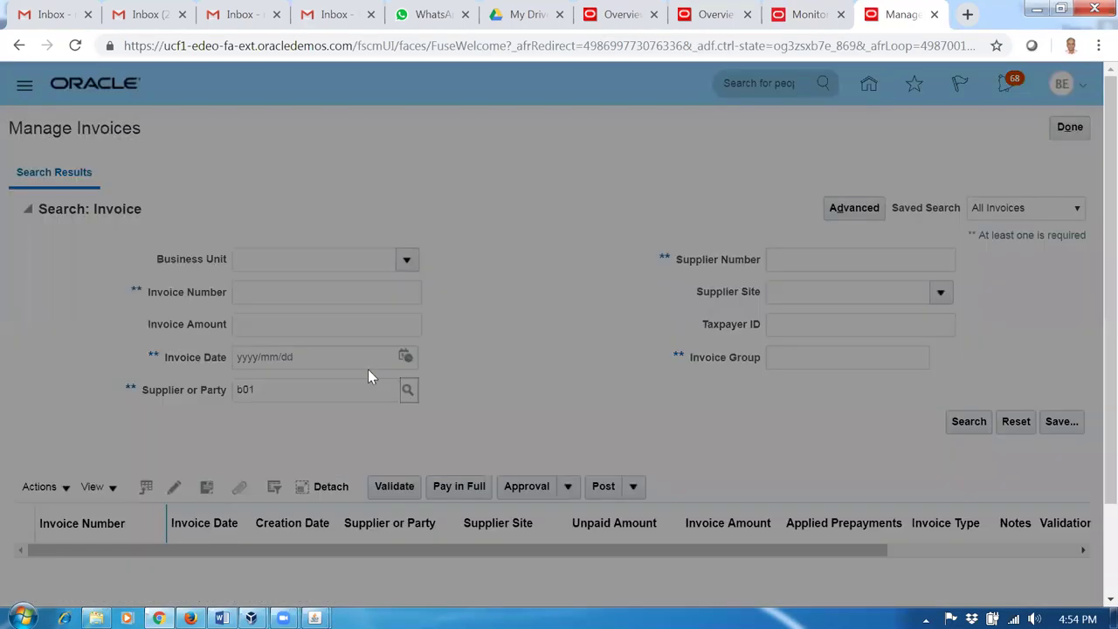
click(274, 410)
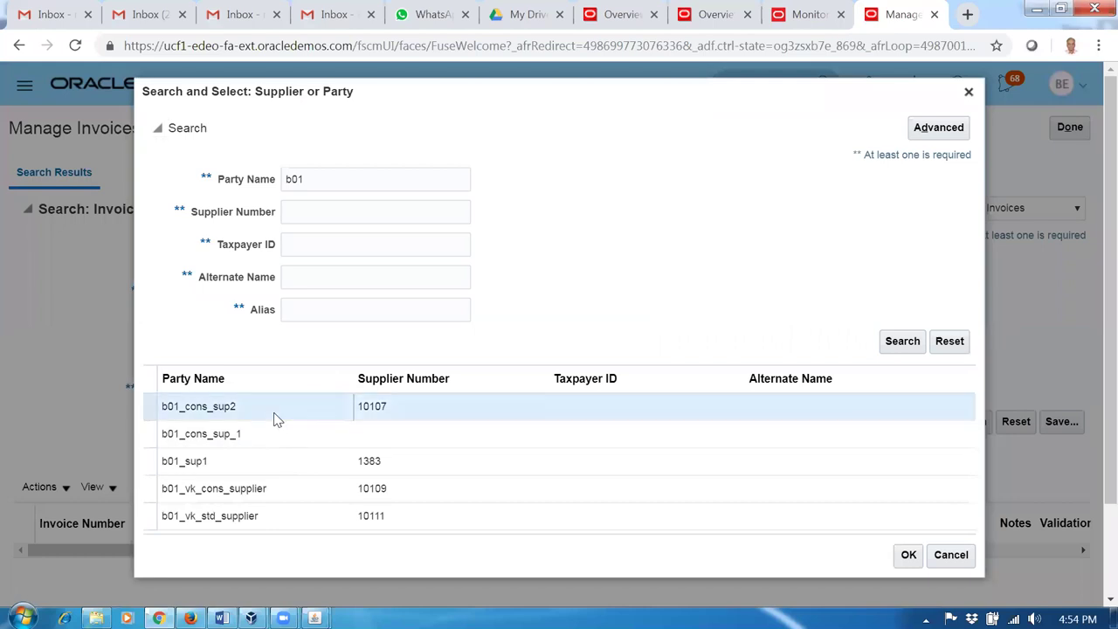
click(905, 564)
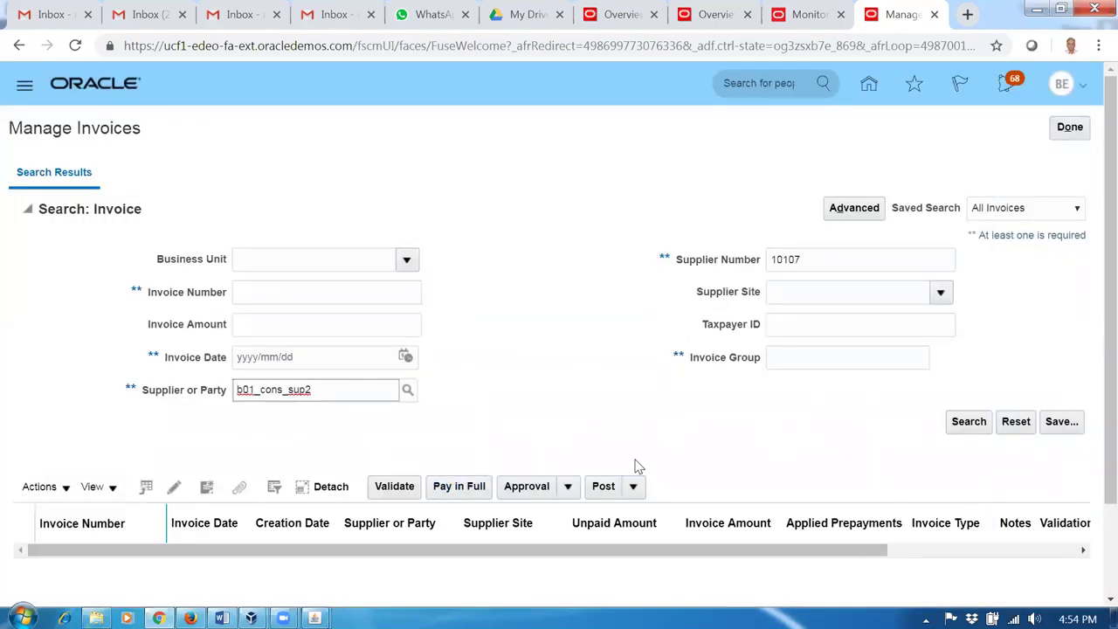
click(966, 422)
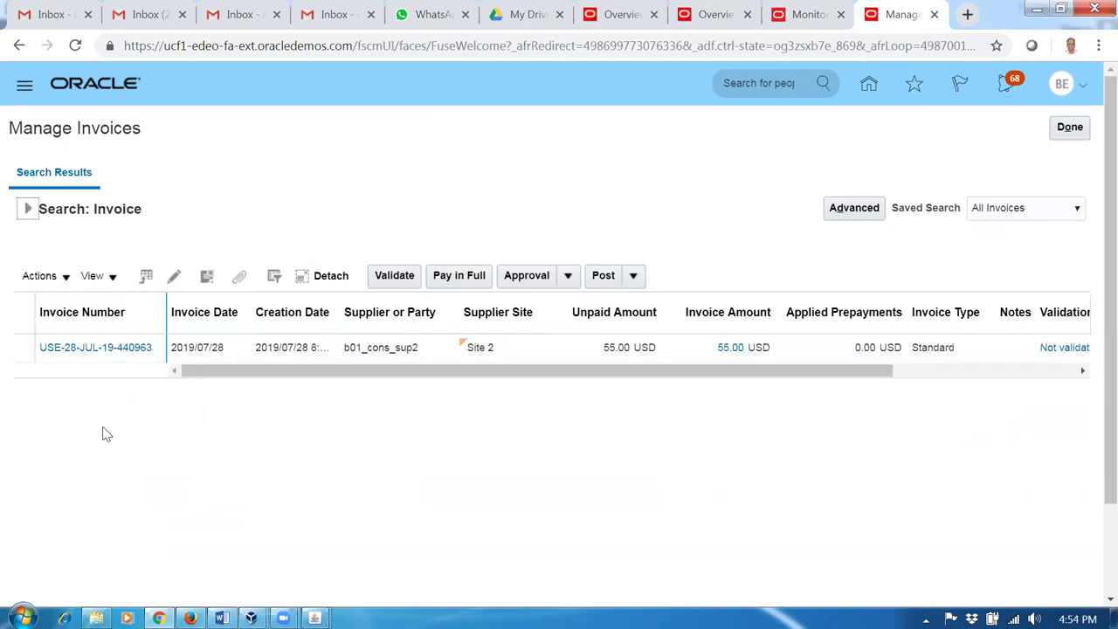
Step: Open the 55.00 USD consumption invoice for b01_cons_sup2 and review its header, holds and item lines
click(84, 350)
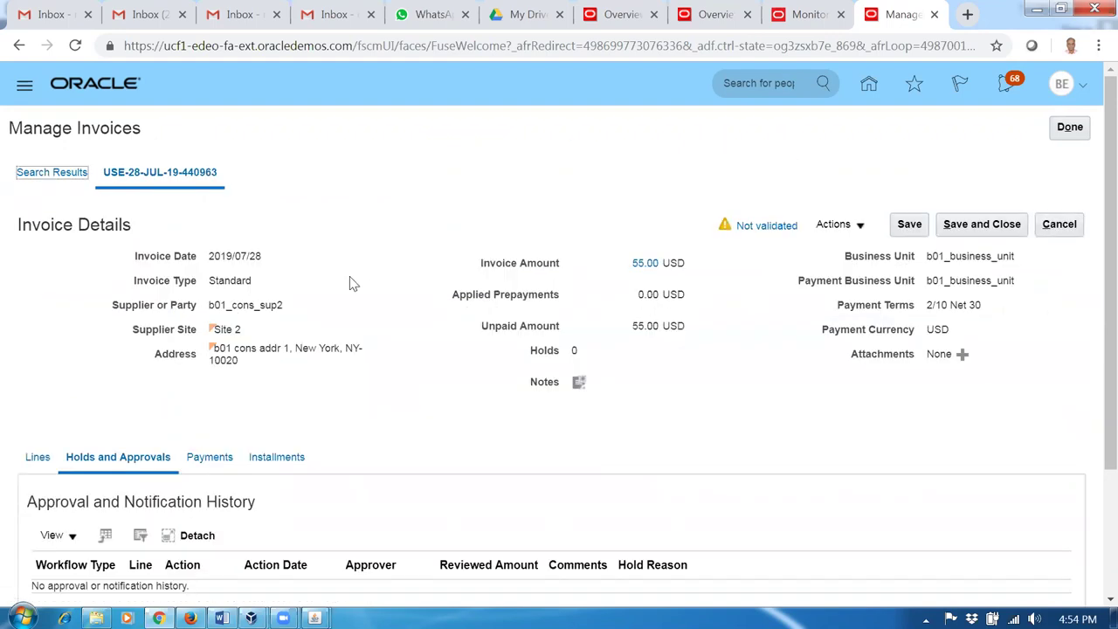
scroll(347, 285, down, 2)
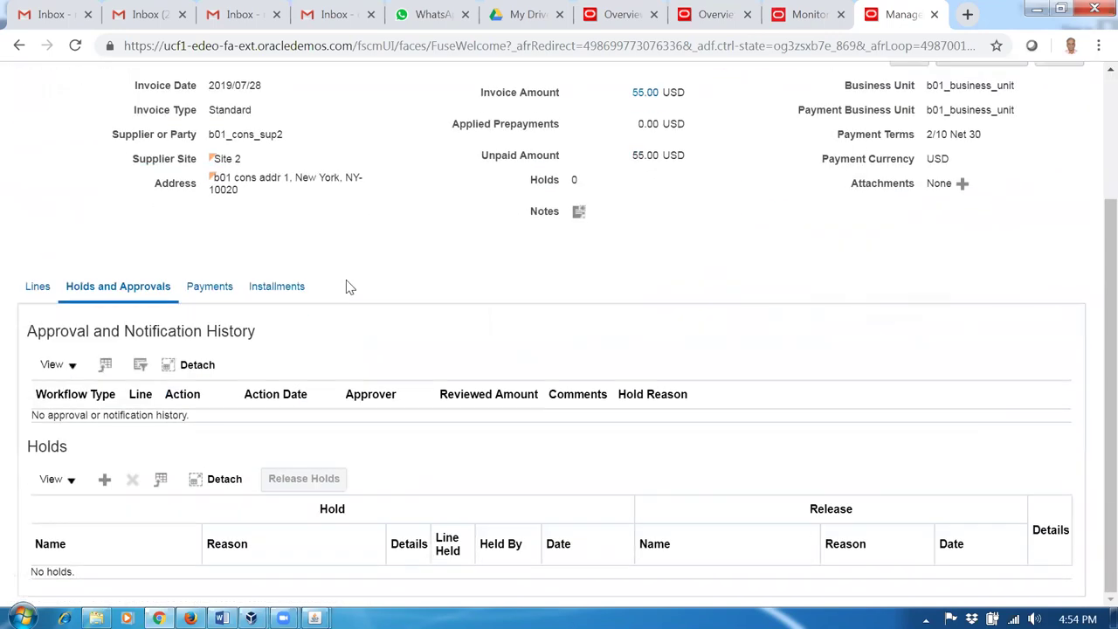
click(36, 291)
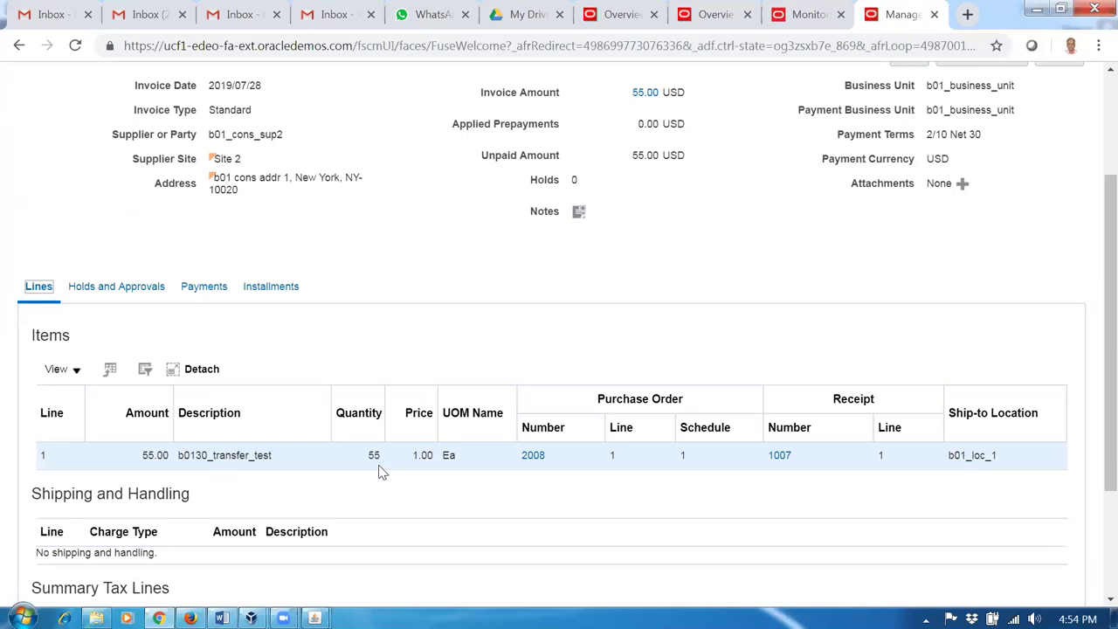
scroll(397, 260, up, 1)
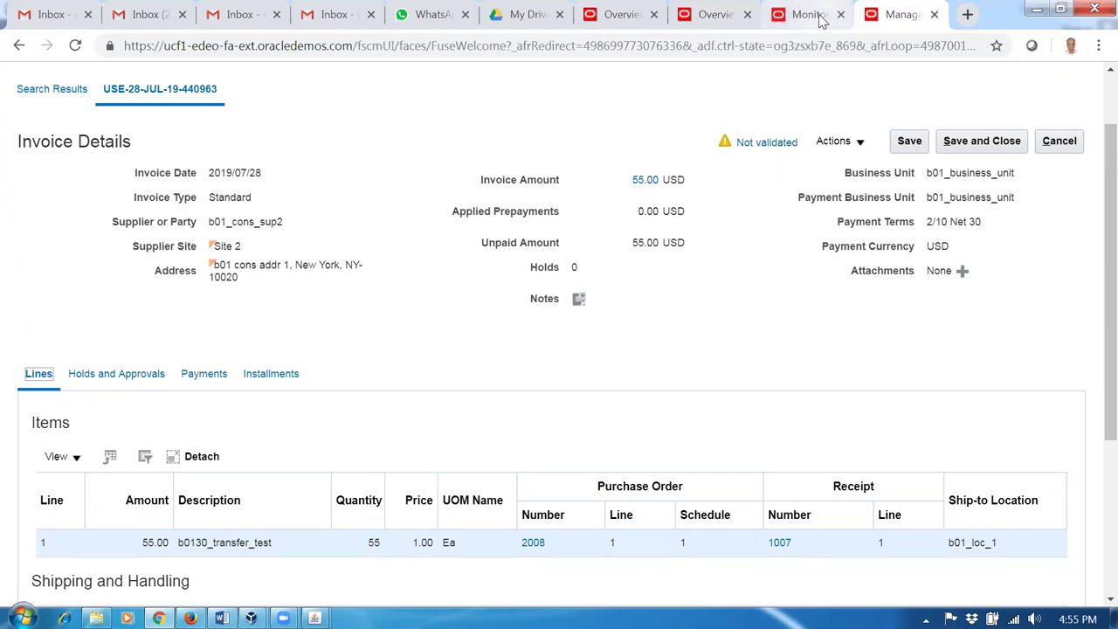
Step: Return to the home page in the inventory session and reopen Inventory Management under Supply Chain Execution
click(723, 29)
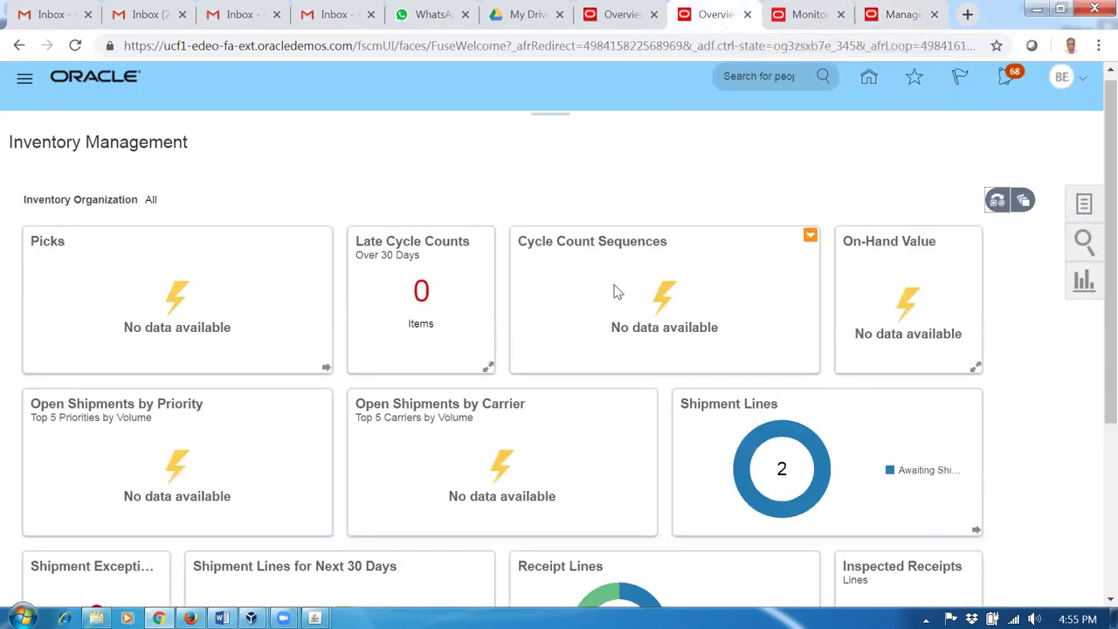
click(870, 79)
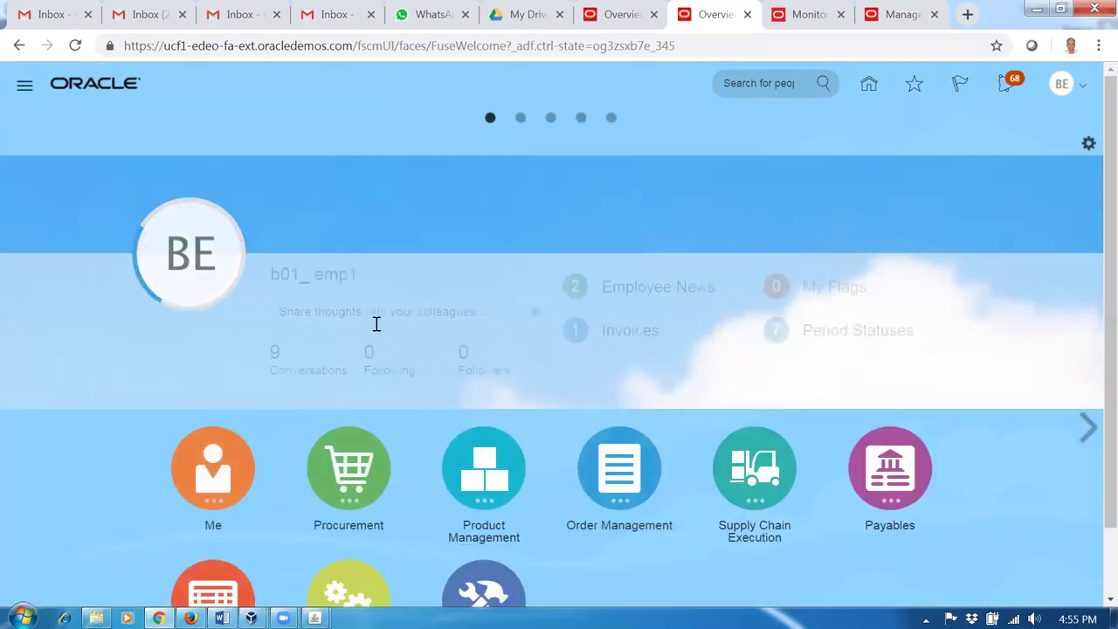
scroll(384, 358, down, 1)
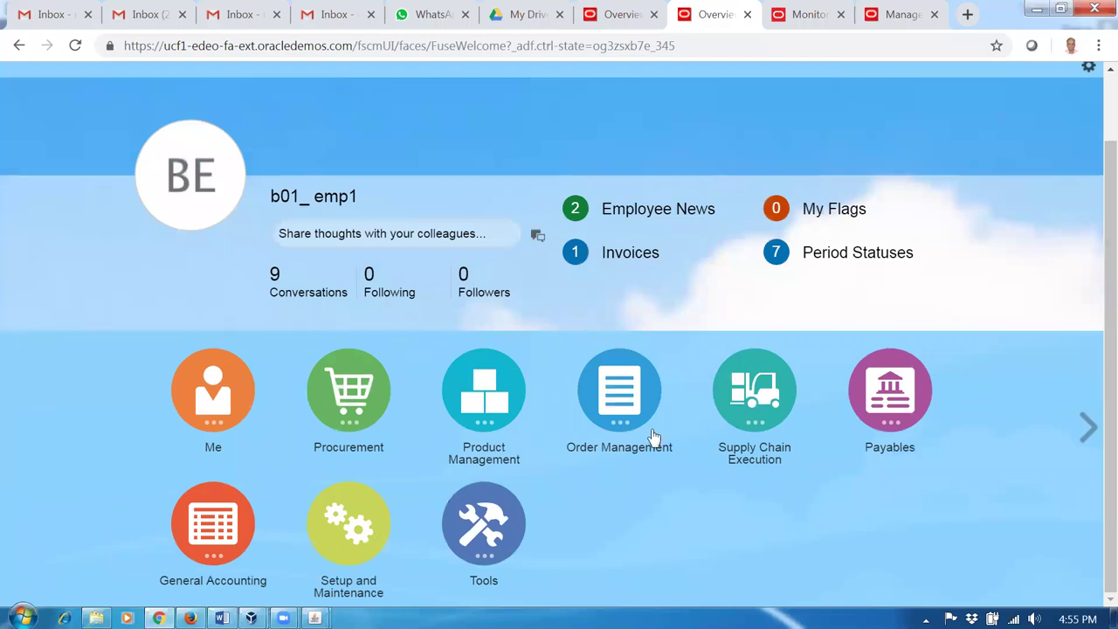
click(782, 412)
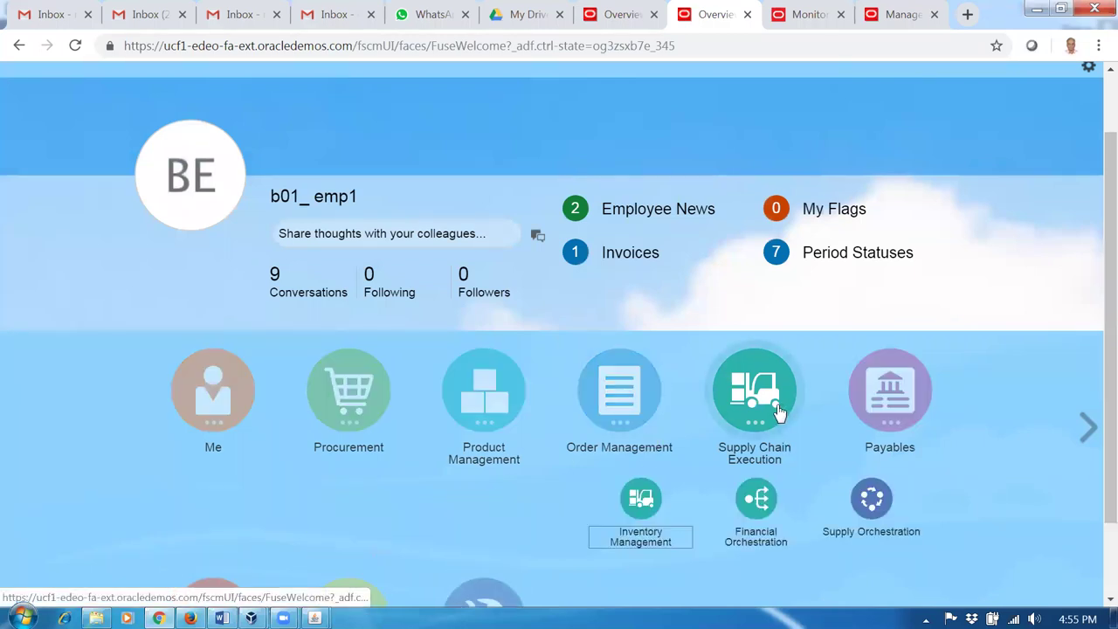
click(642, 495)
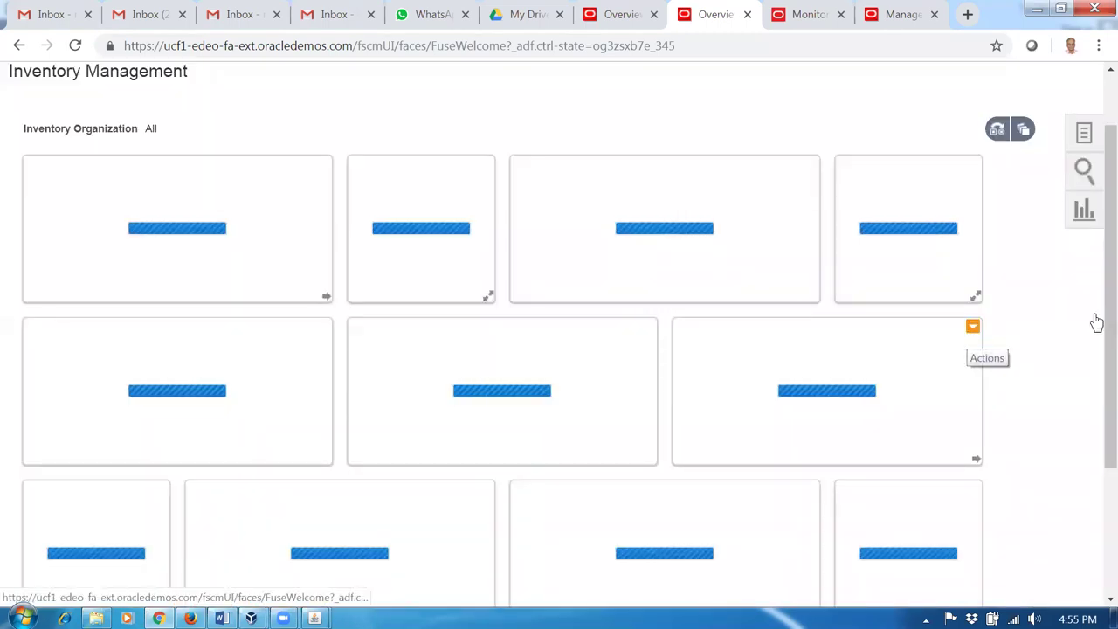
scroll(1095, 305, up, 1)
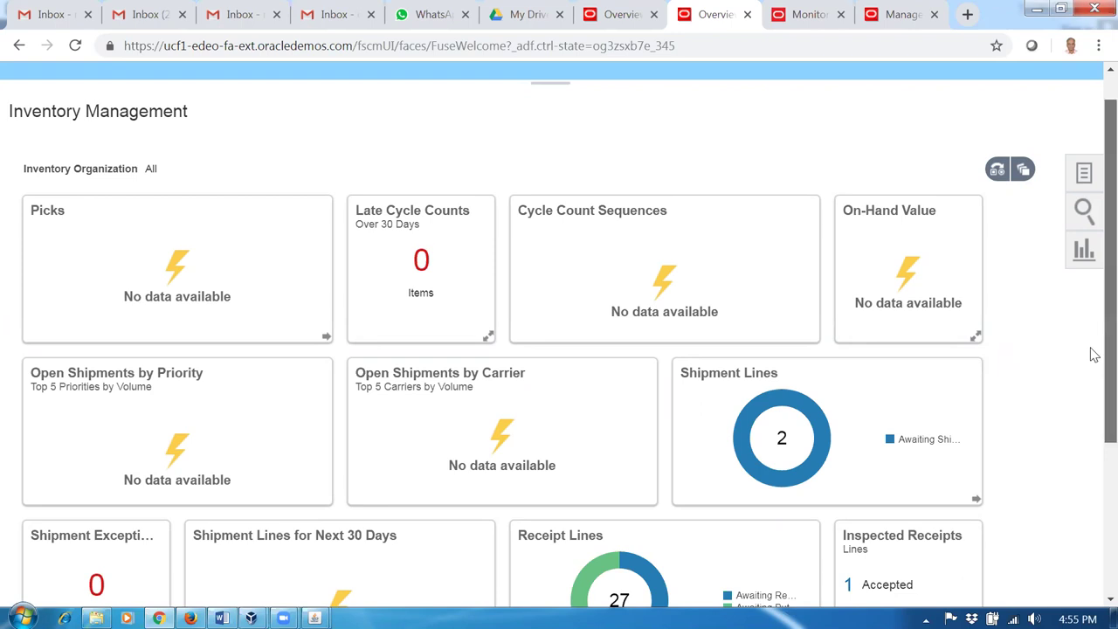
scroll(1092, 349, up, 1)
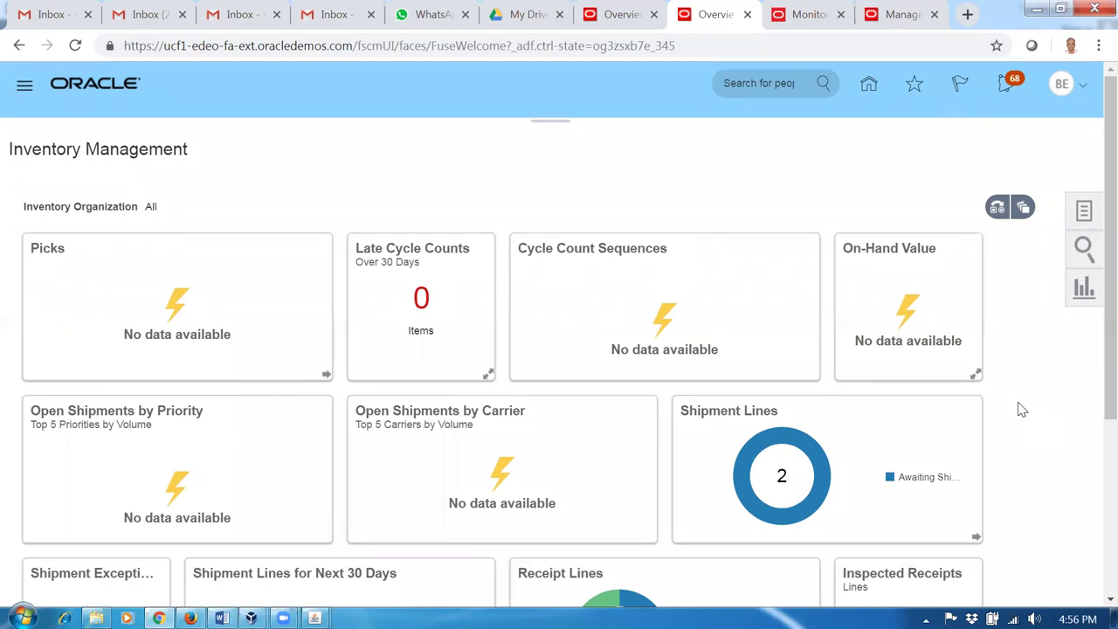
Step: Show the Inventory tasks in Inventory Management and open Review Consumption Advices
click(1084, 212)
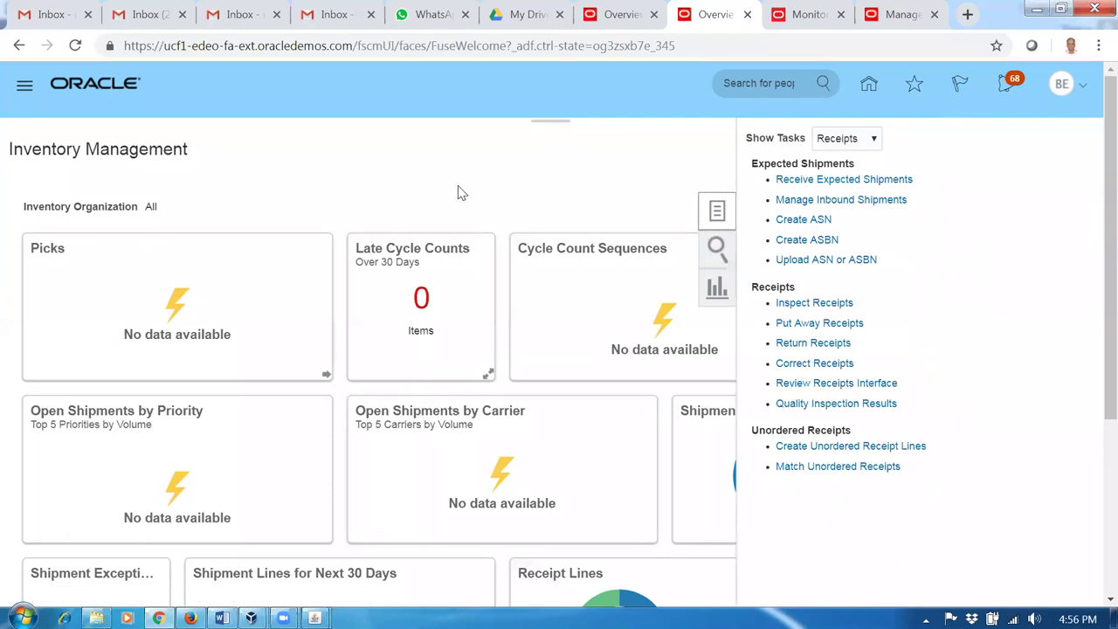
click(843, 138)
click(837, 155)
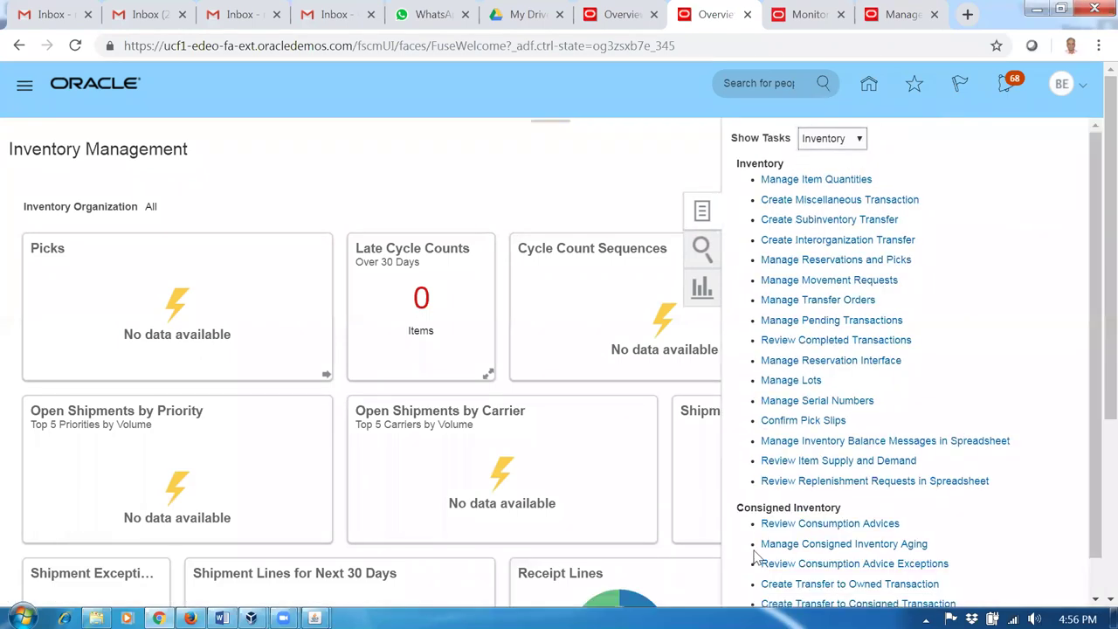
scroll(985, 517, down, 1)
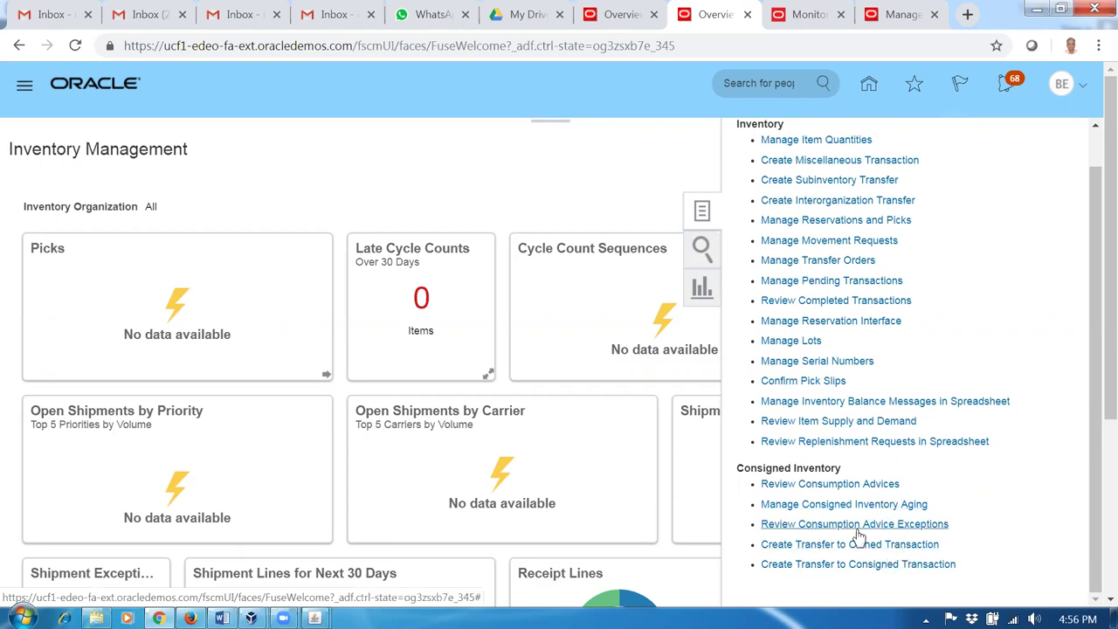
click(832, 487)
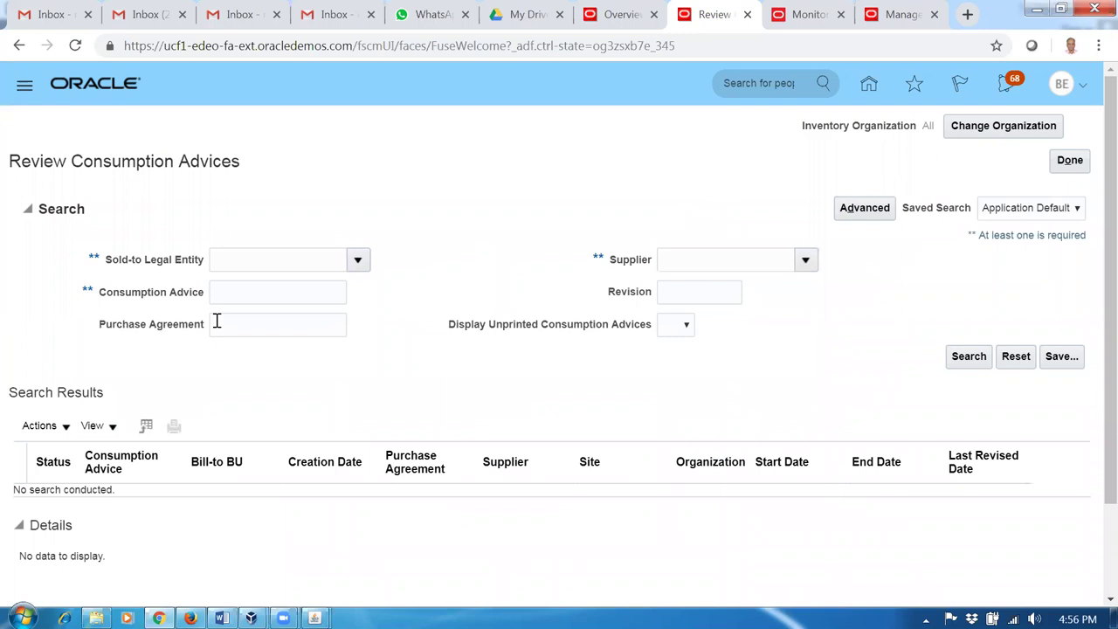
Step: Search for consumption advices with b01_legal_entity as the sold-to legal entity
click(358, 261)
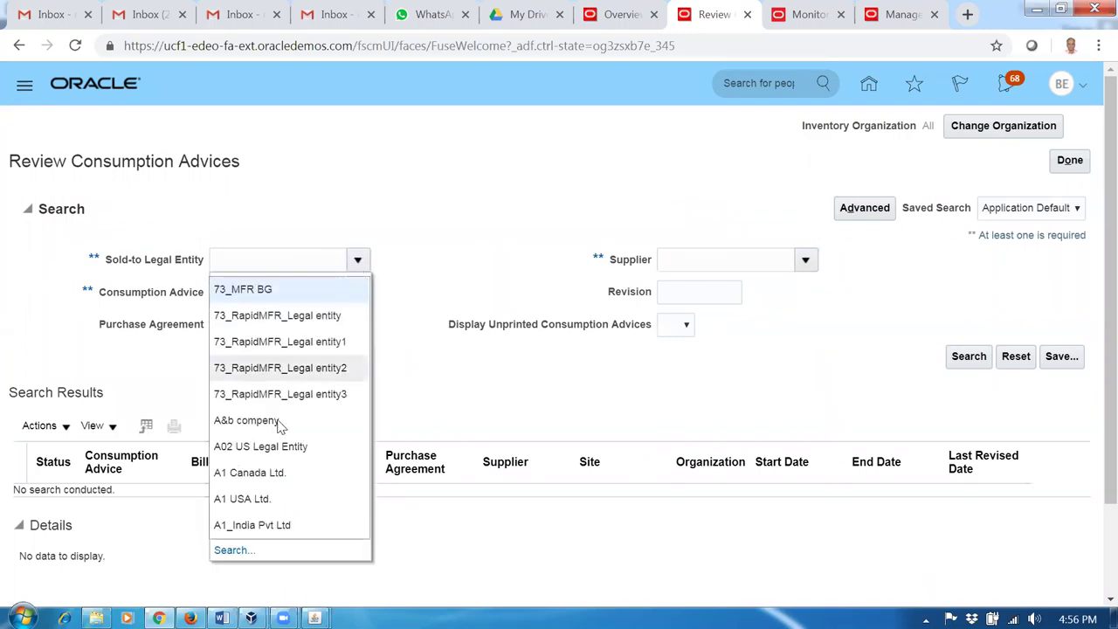
click(482, 229)
click(219, 262)
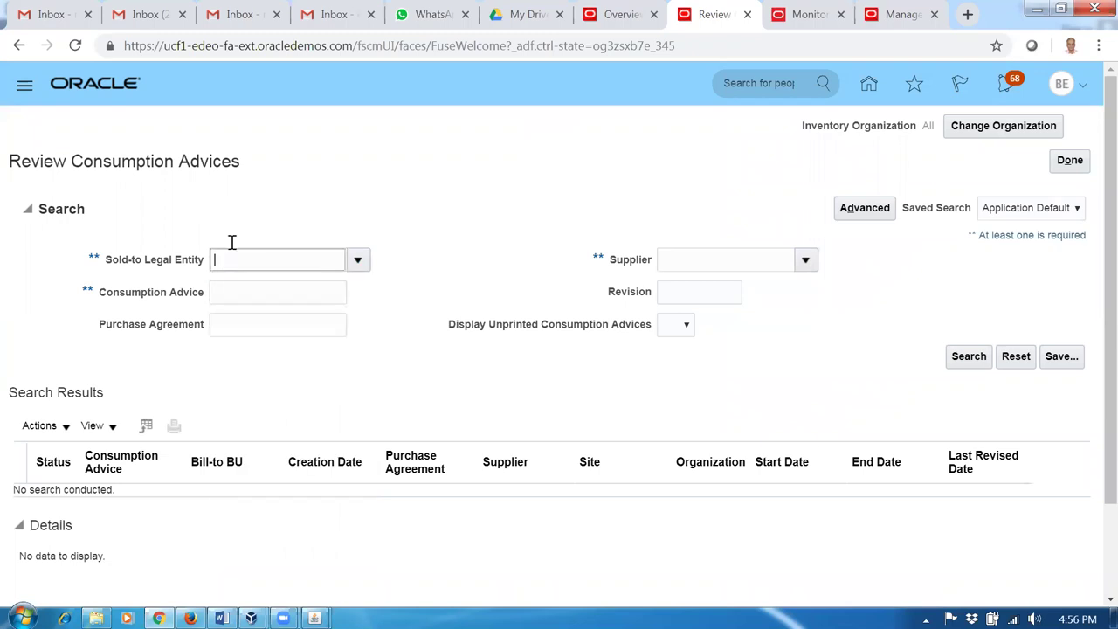
text(b01)
key(Tab)
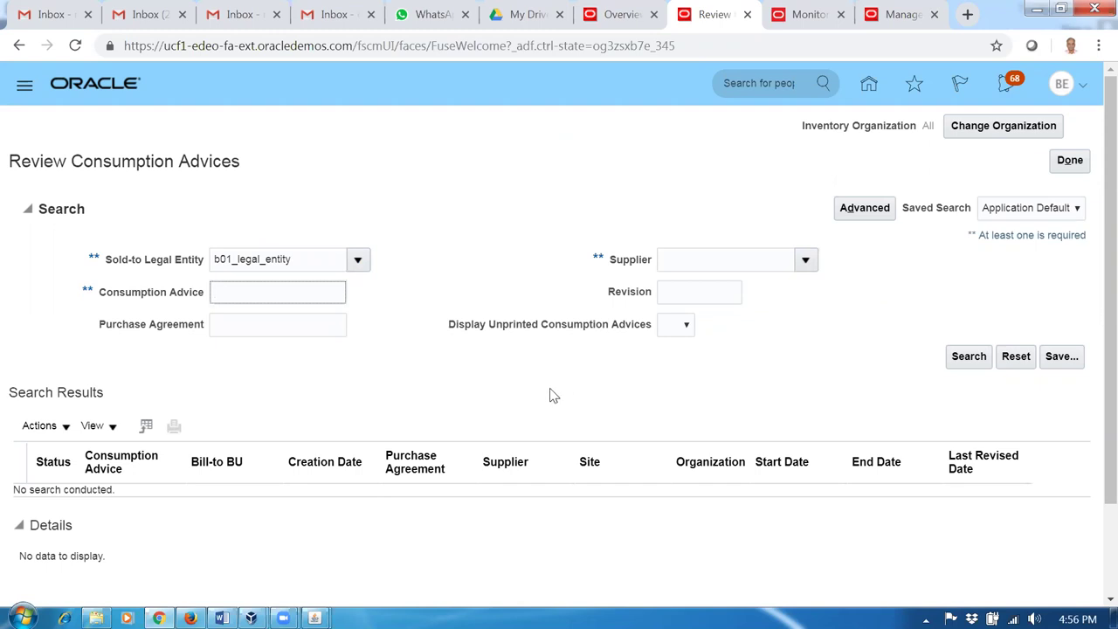
click(966, 362)
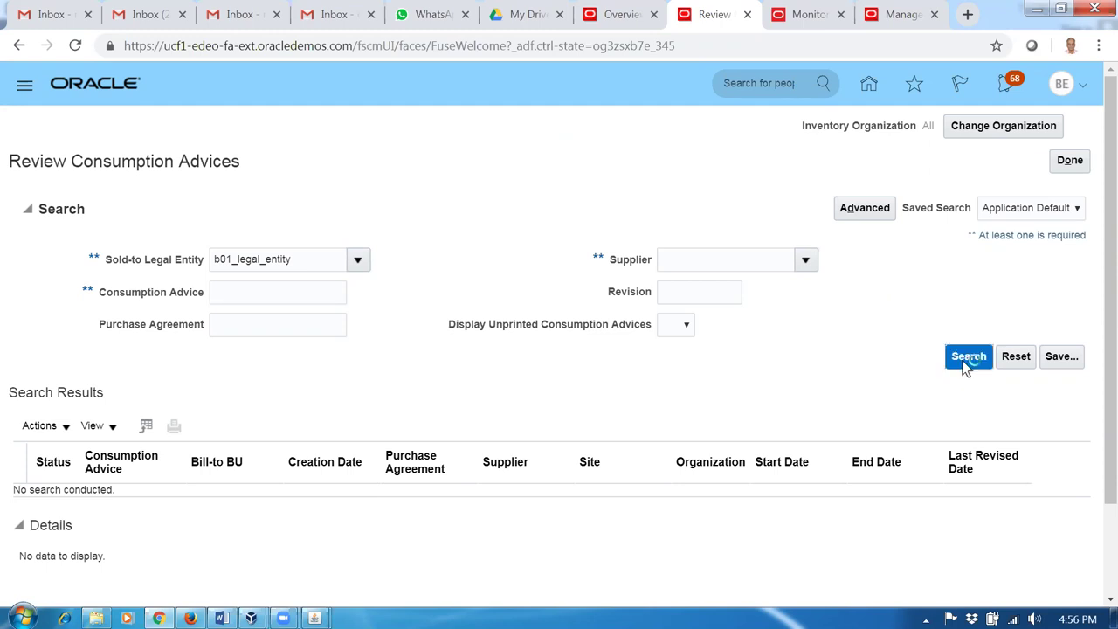
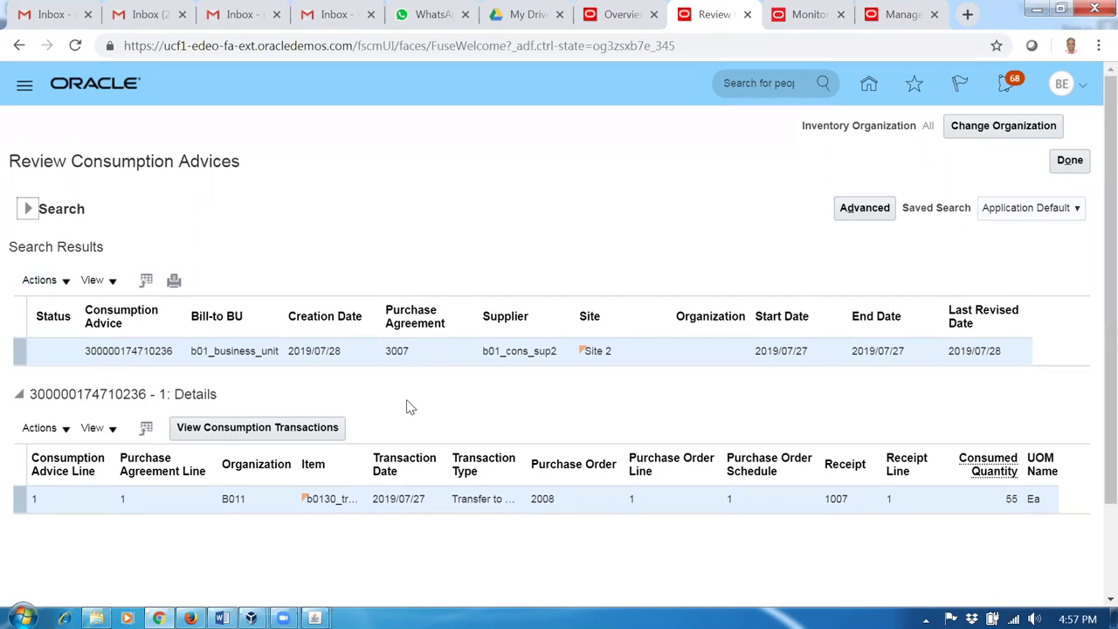
Step: Finish the consumption advice review and open the Manage Item Quantities task
click(1070, 163)
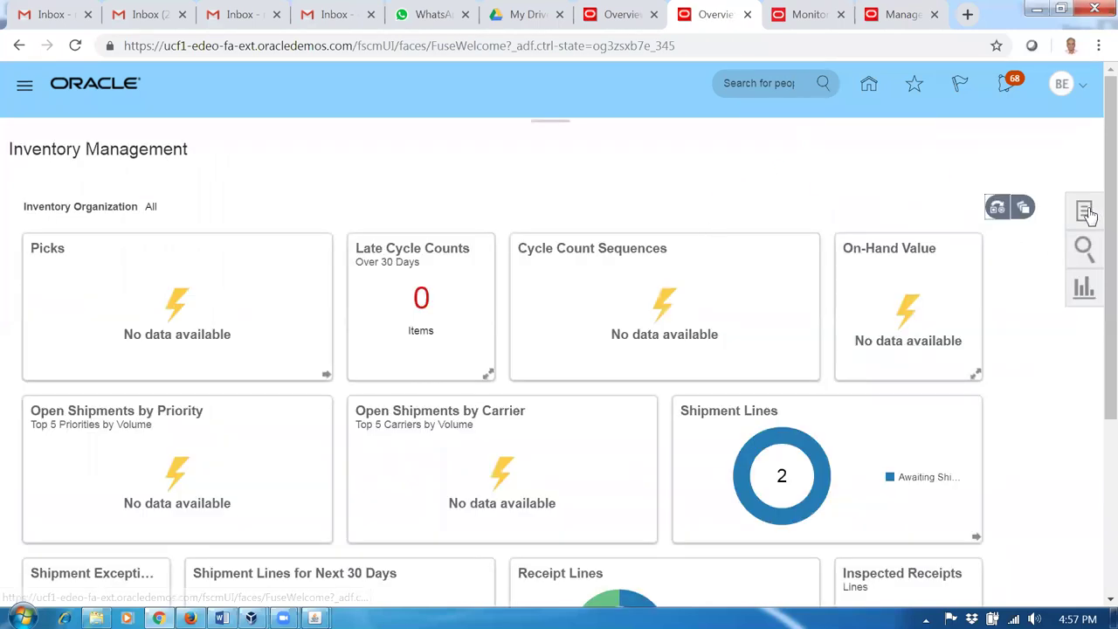
click(1085, 212)
click(848, 183)
Step: Choose item b0130_transfer_test and search its on-hand quantities across all organizations
click(166, 262)
text(b0130)
key(Tab)
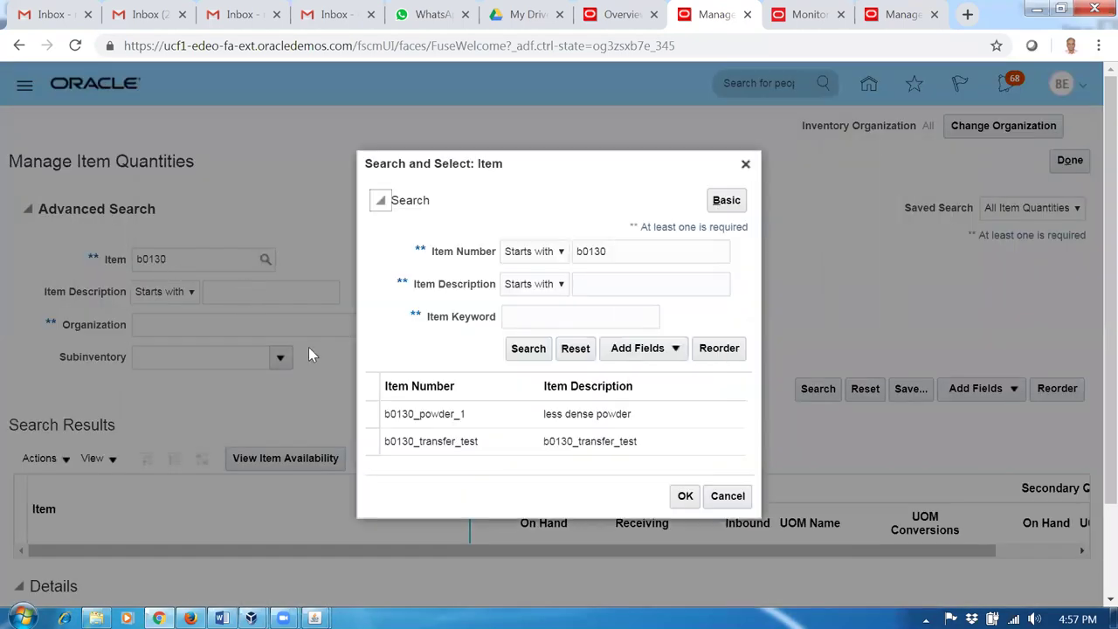
click(437, 459)
click(687, 488)
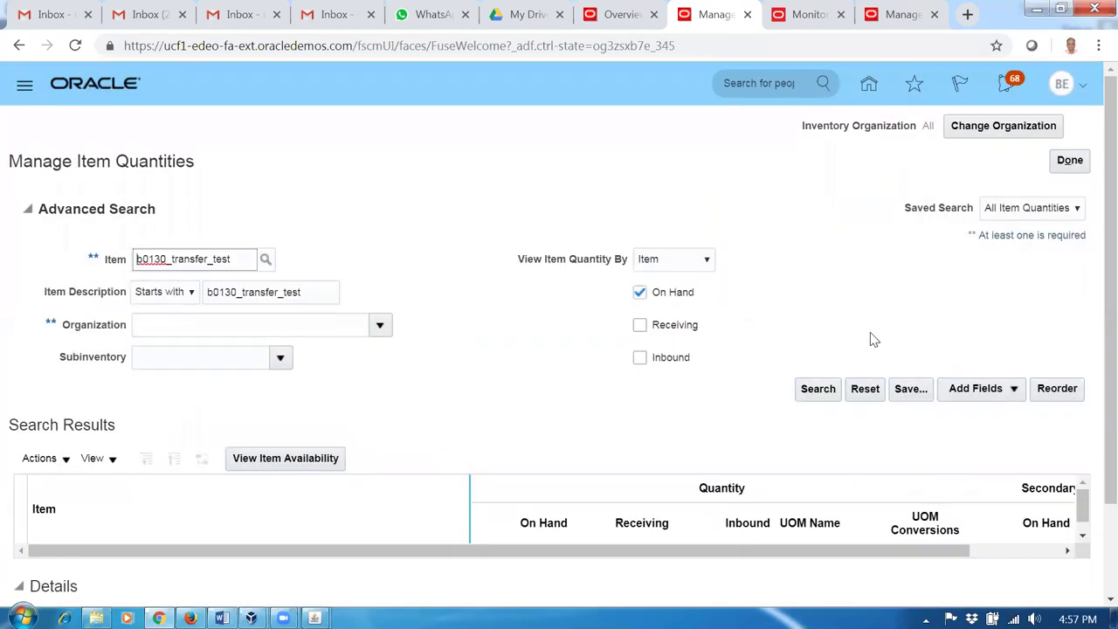
click(831, 391)
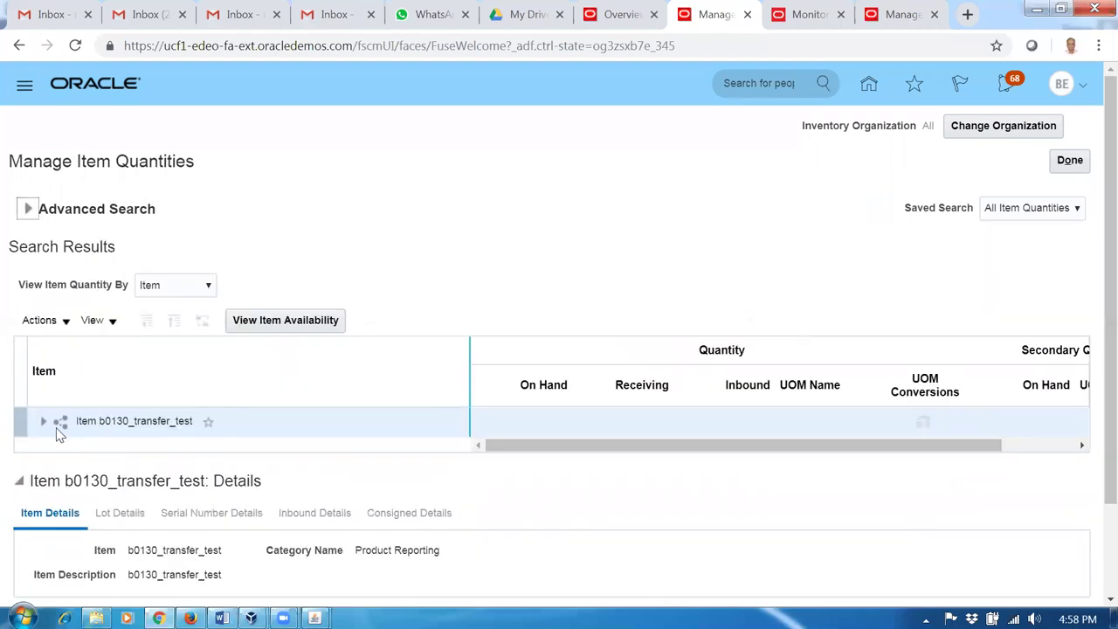
Step: Expand b0130_transfer_test through organization B012 and subinventory b012_FGS, and examine lot b01_lot_100
click(43, 423)
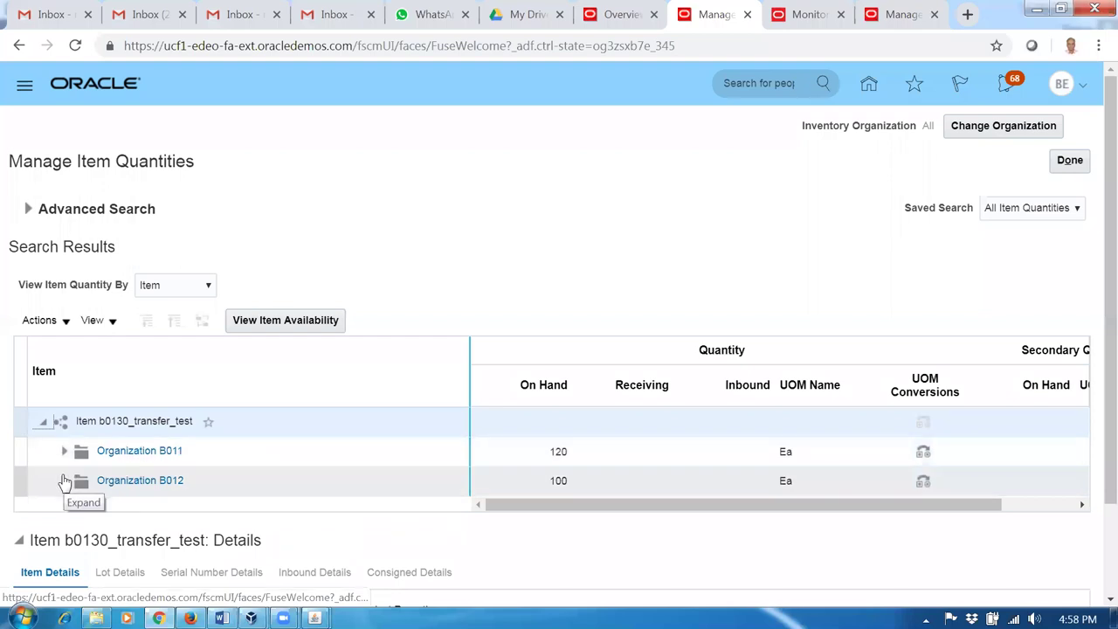
click(63, 481)
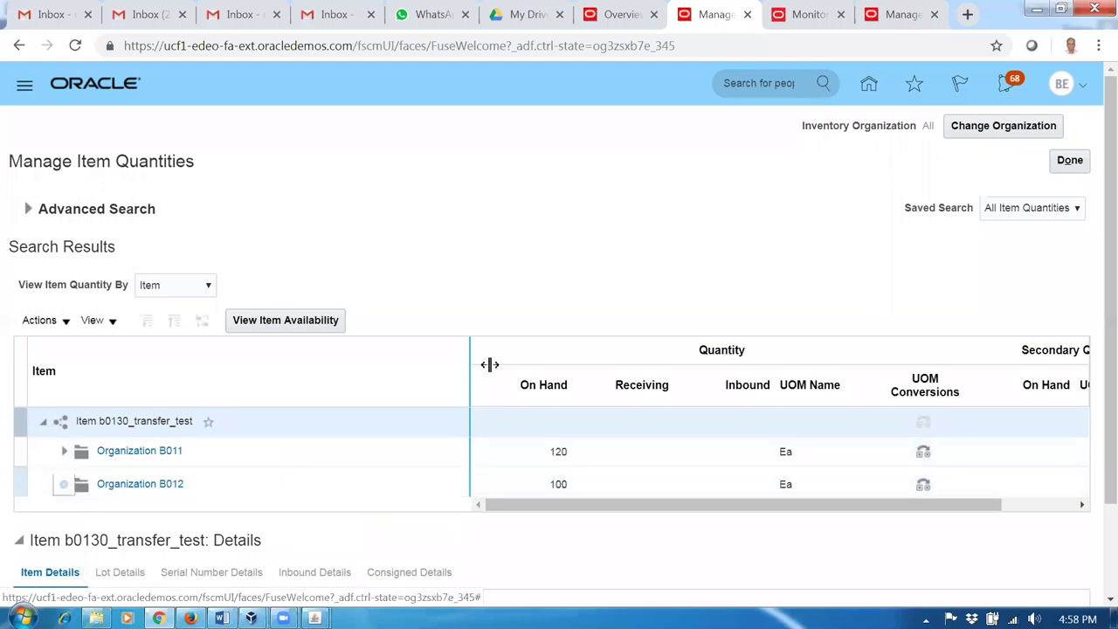
scroll(535, 324, down, 2)
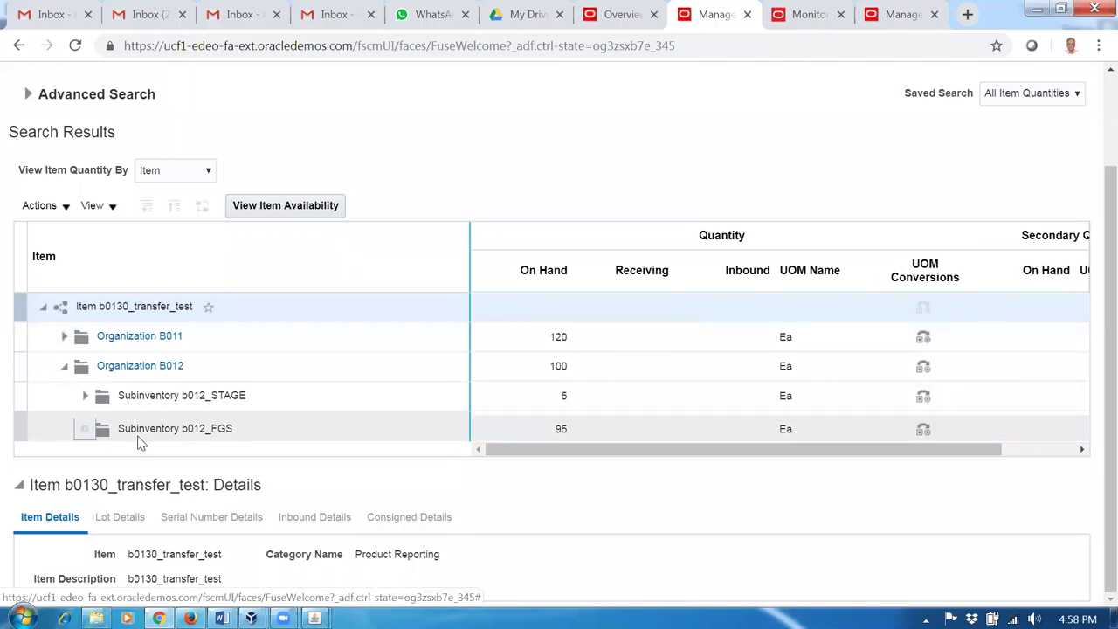
double_click(204, 427)
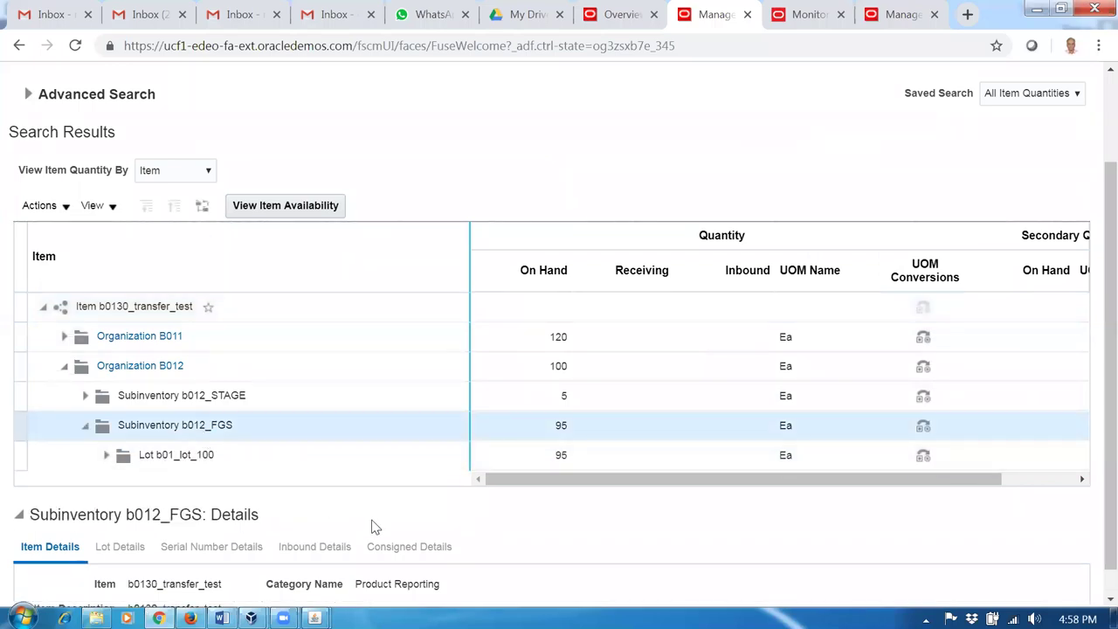
click(224, 457)
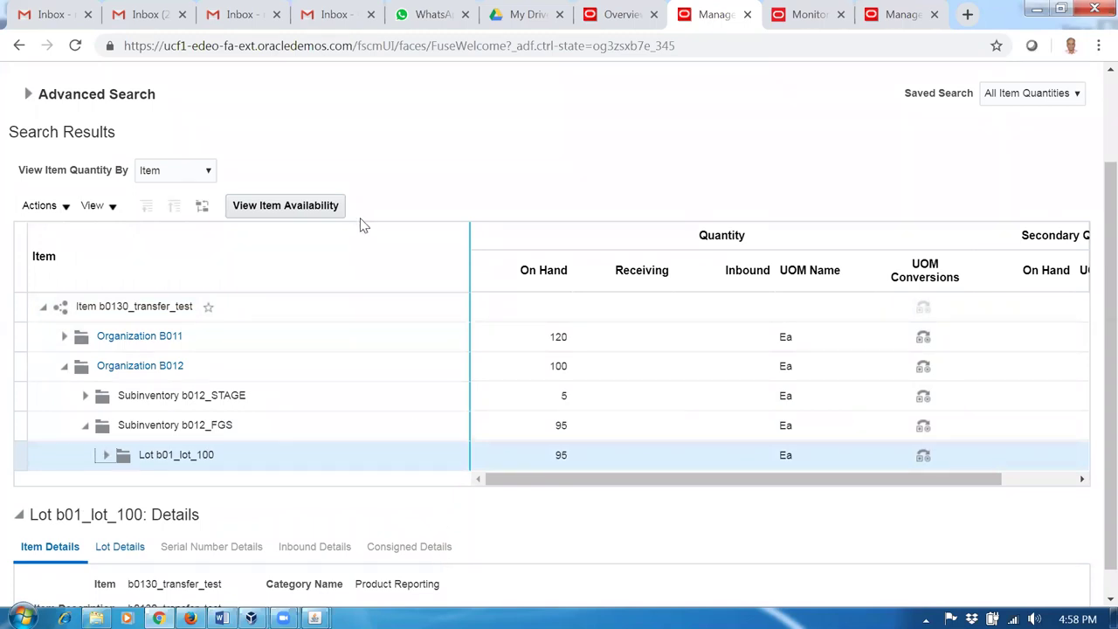
scroll(362, 225, up, 3)
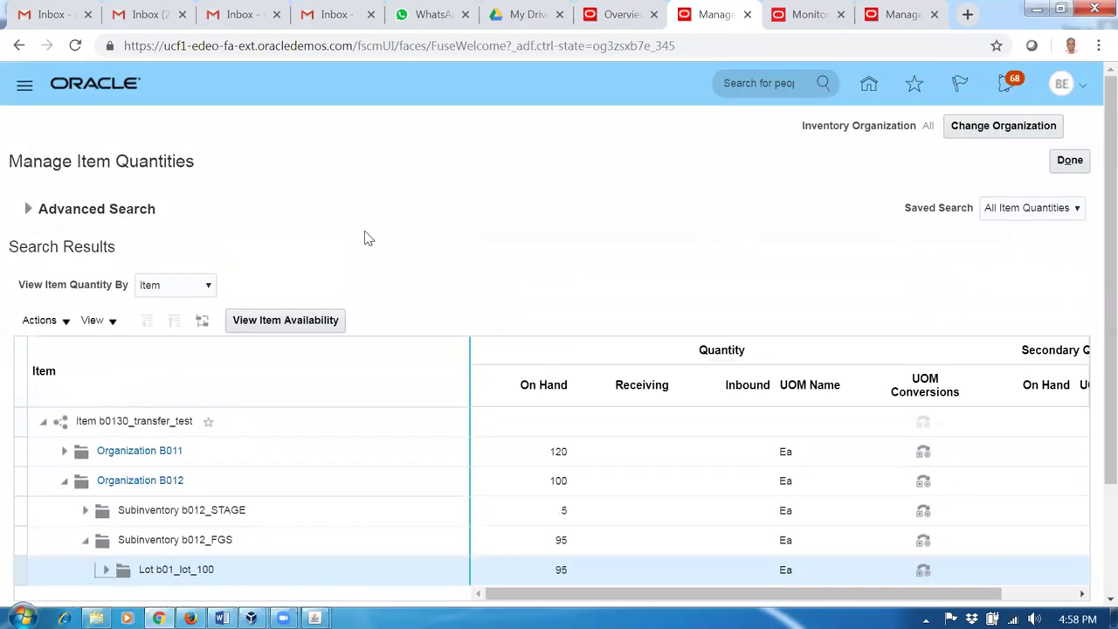
click(1017, 129)
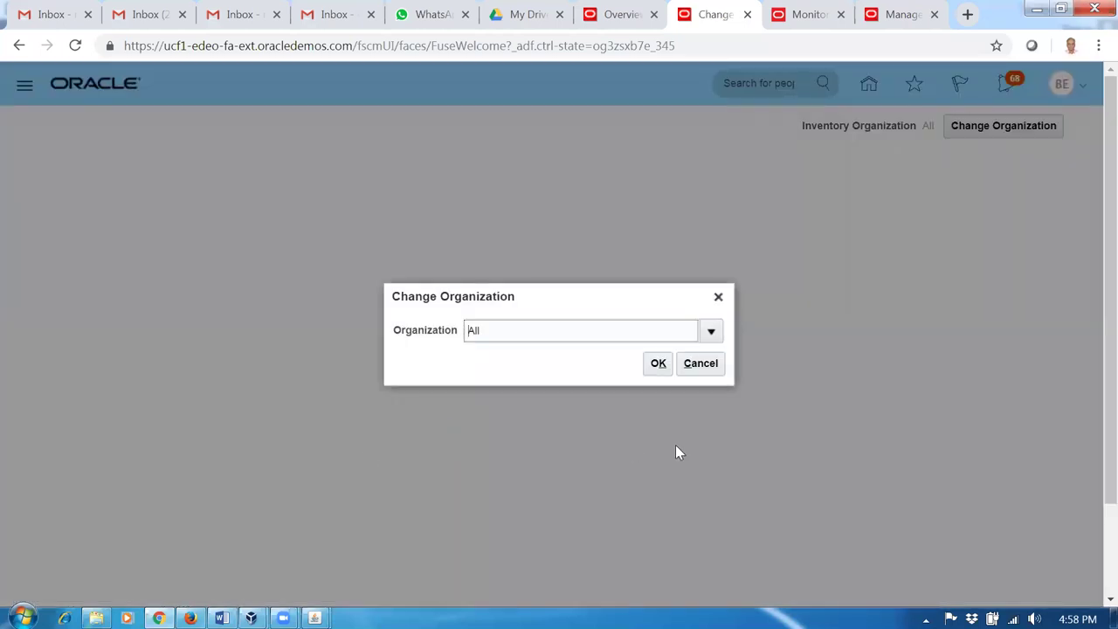
click(707, 364)
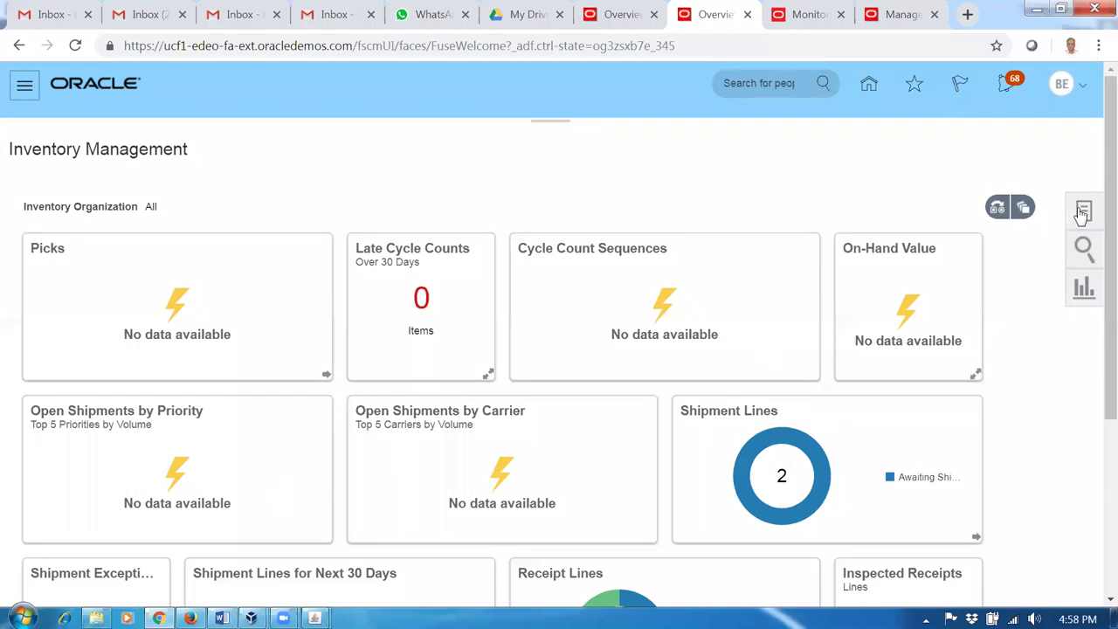
click(1083, 213)
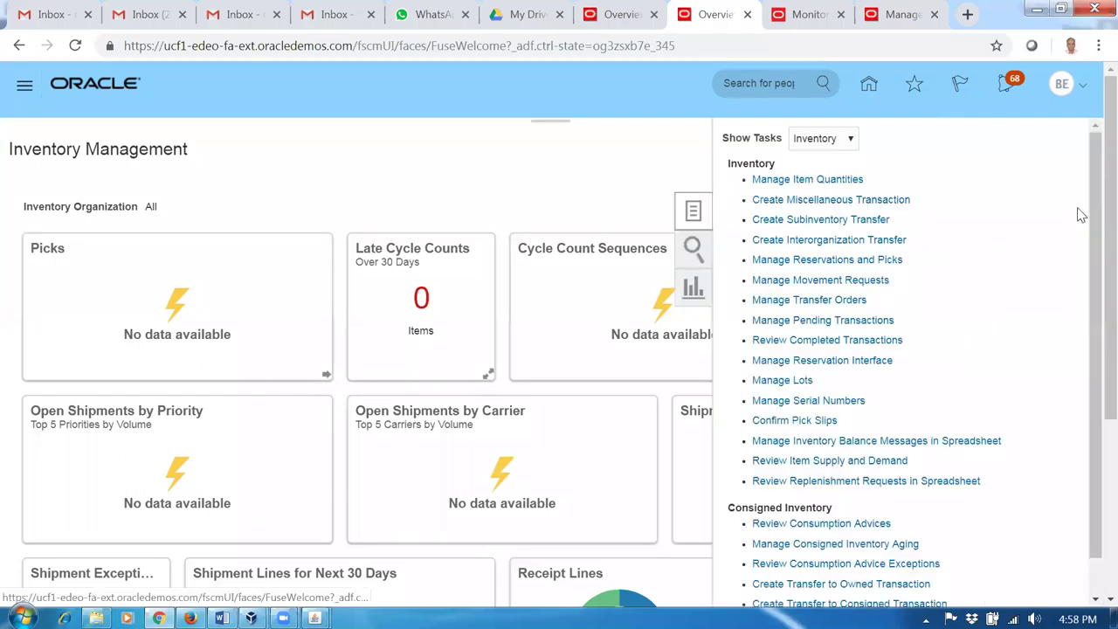
click(811, 181)
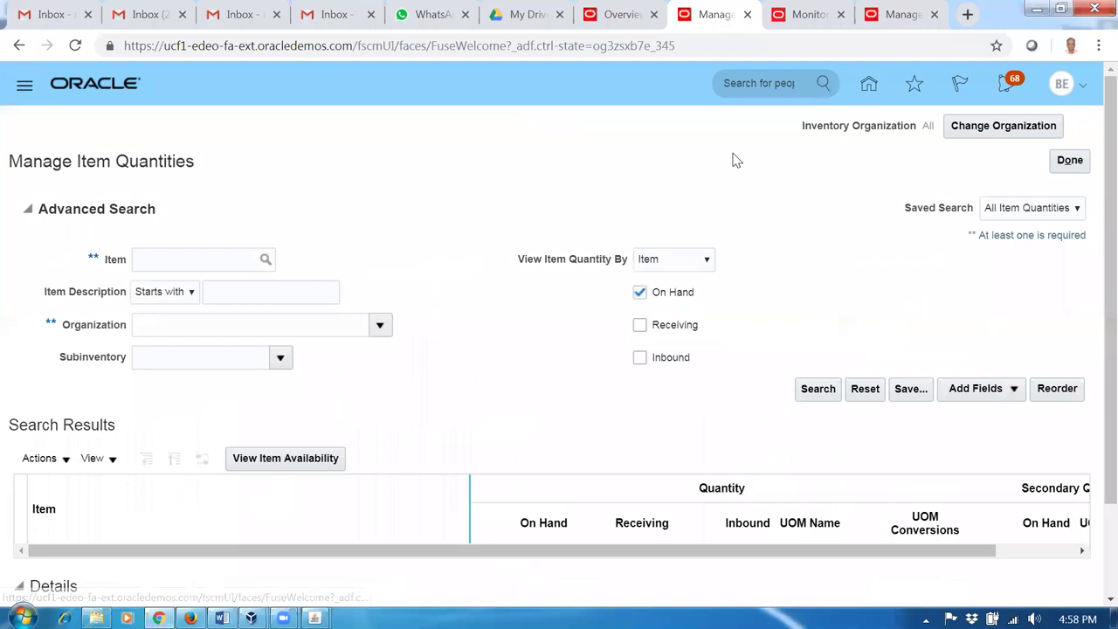
Step: Change the inventory organization to B011
click(1000, 126)
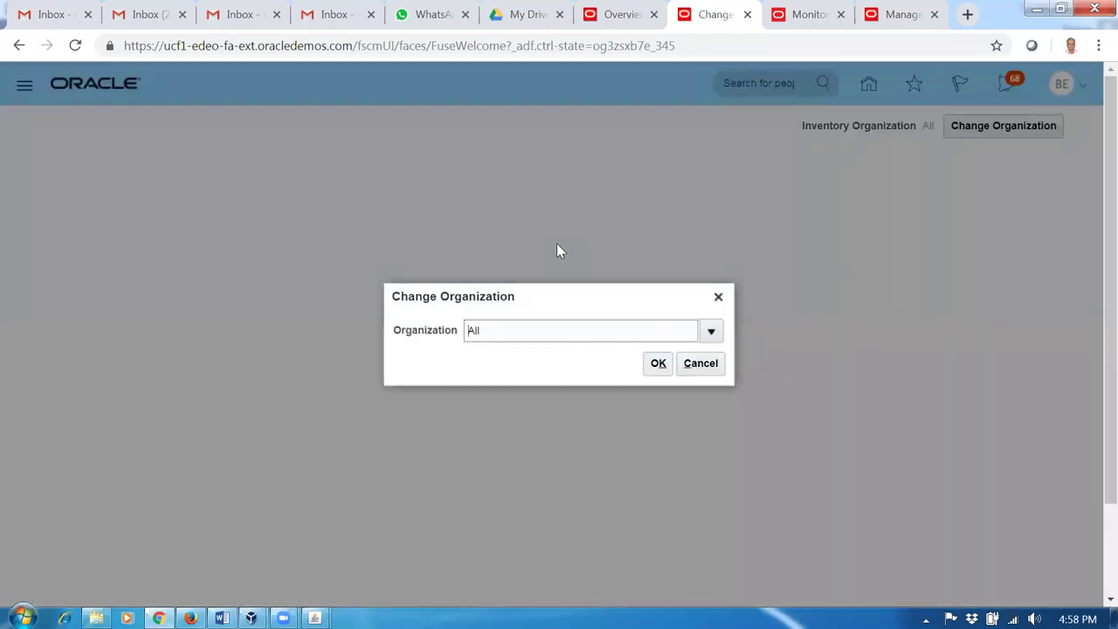
click(527, 333)
text(B011)
key(Tab)
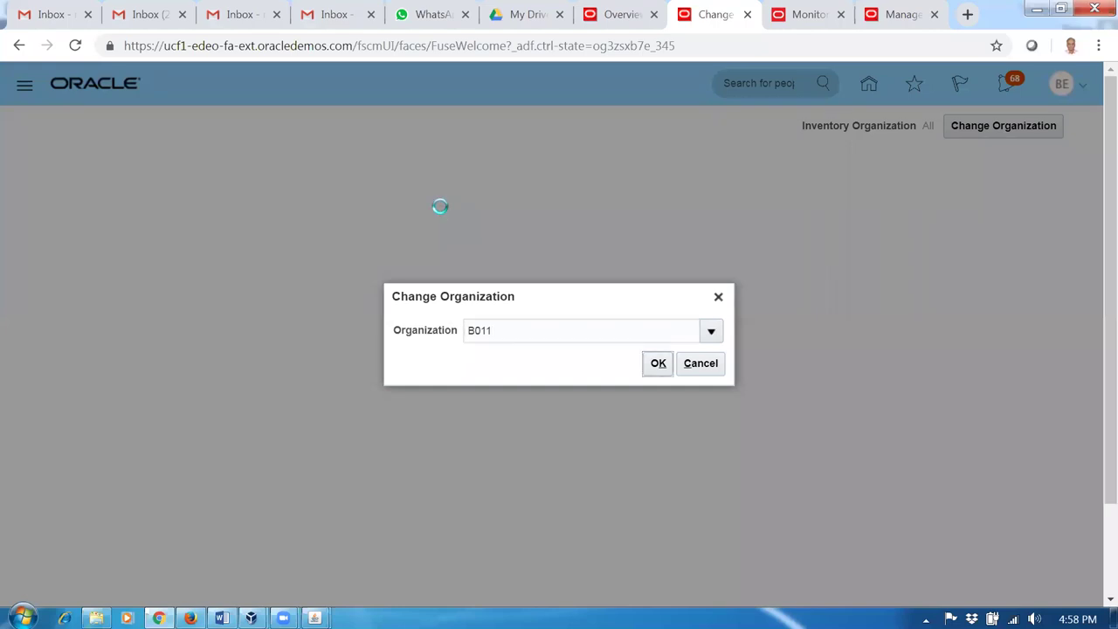
click(658, 364)
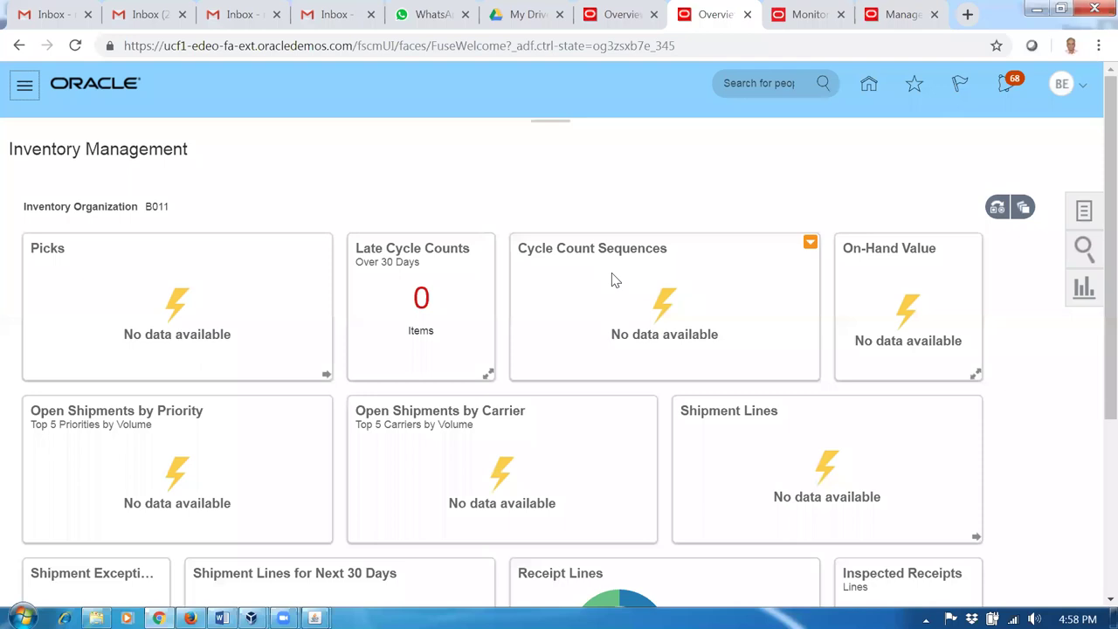
Step: Reopen Manage Item Quantities and search for the on-hand quantity of item b0130_transfer_test in organization B011
click(1083, 215)
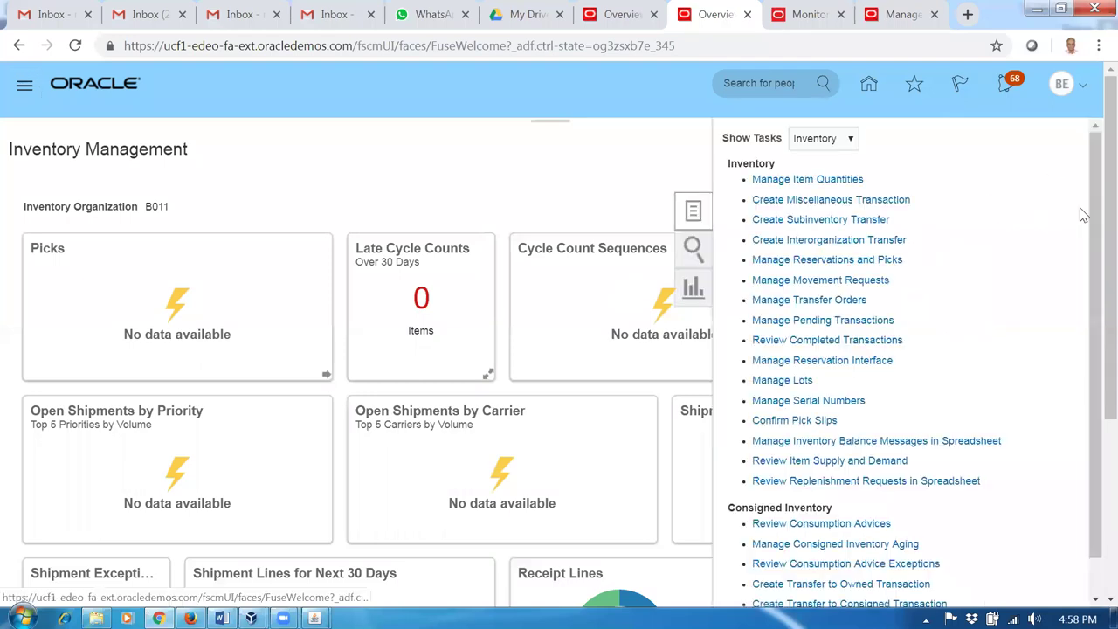
click(774, 182)
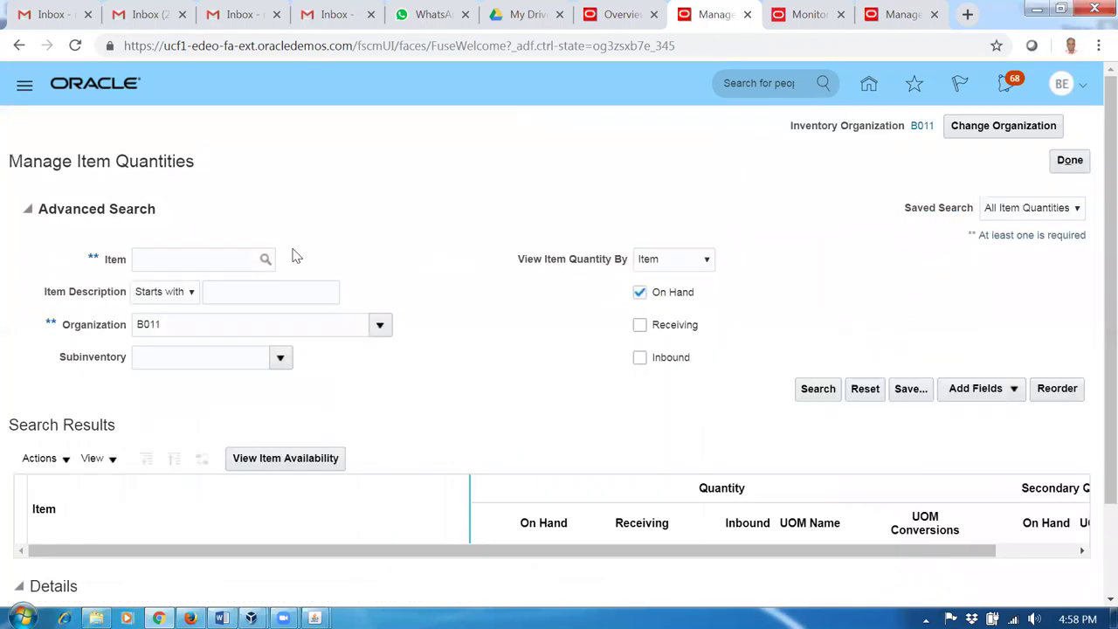
click(193, 262)
text(b0130)
key(Tab)
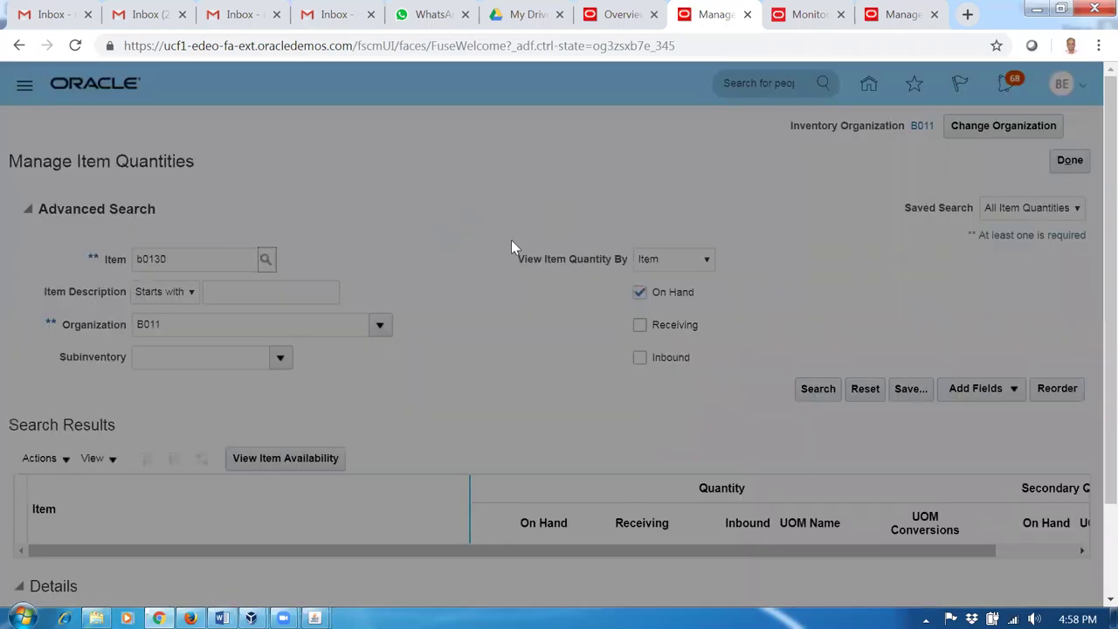
click(463, 449)
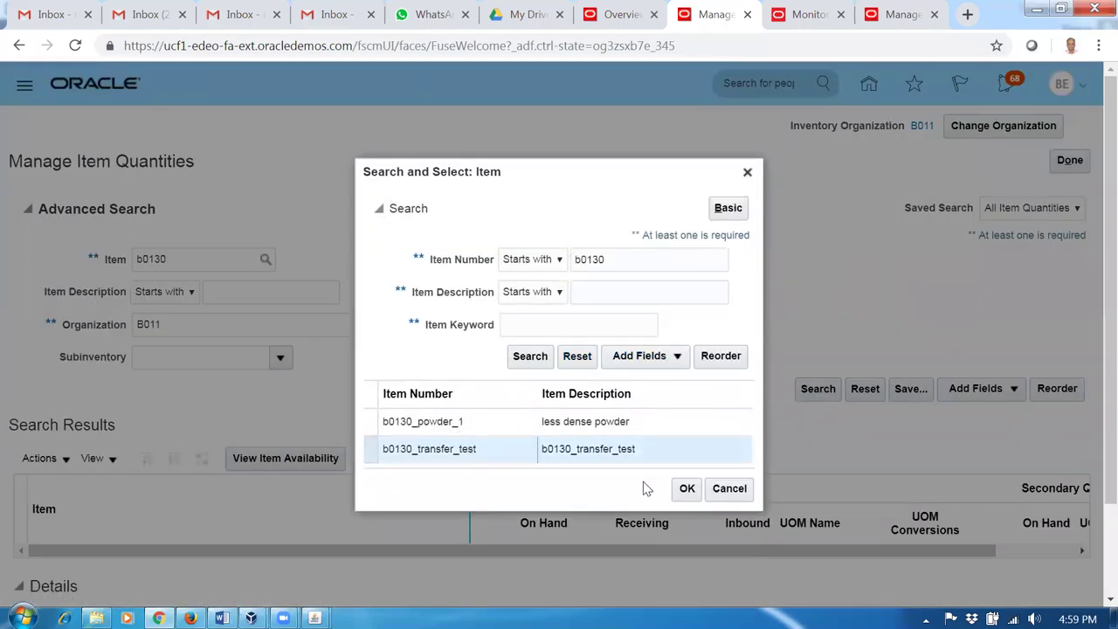
click(686, 489)
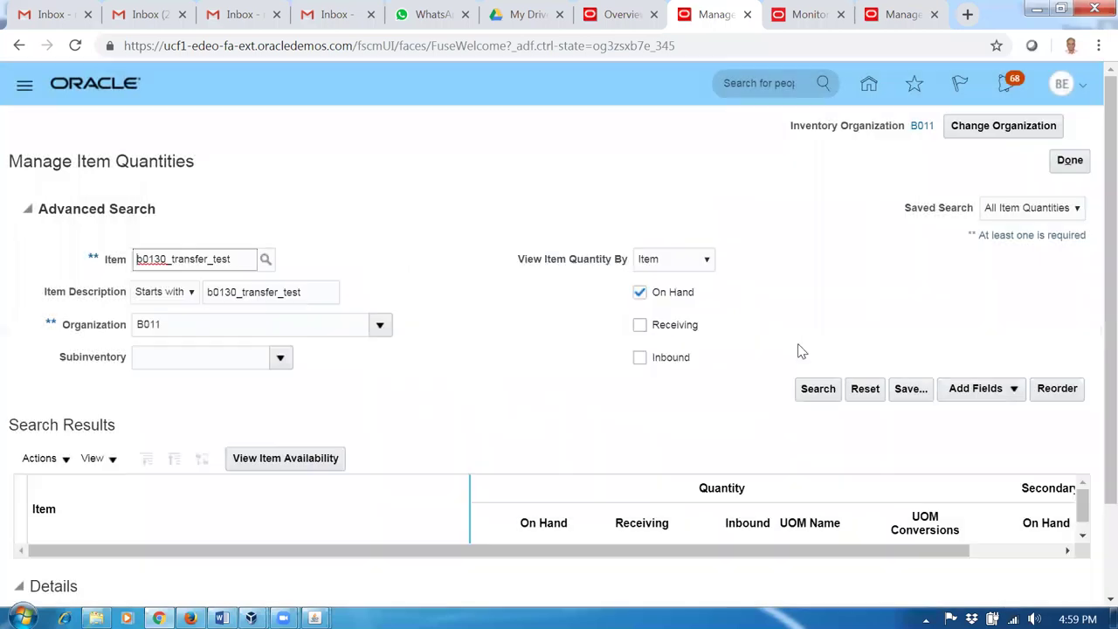
click(828, 395)
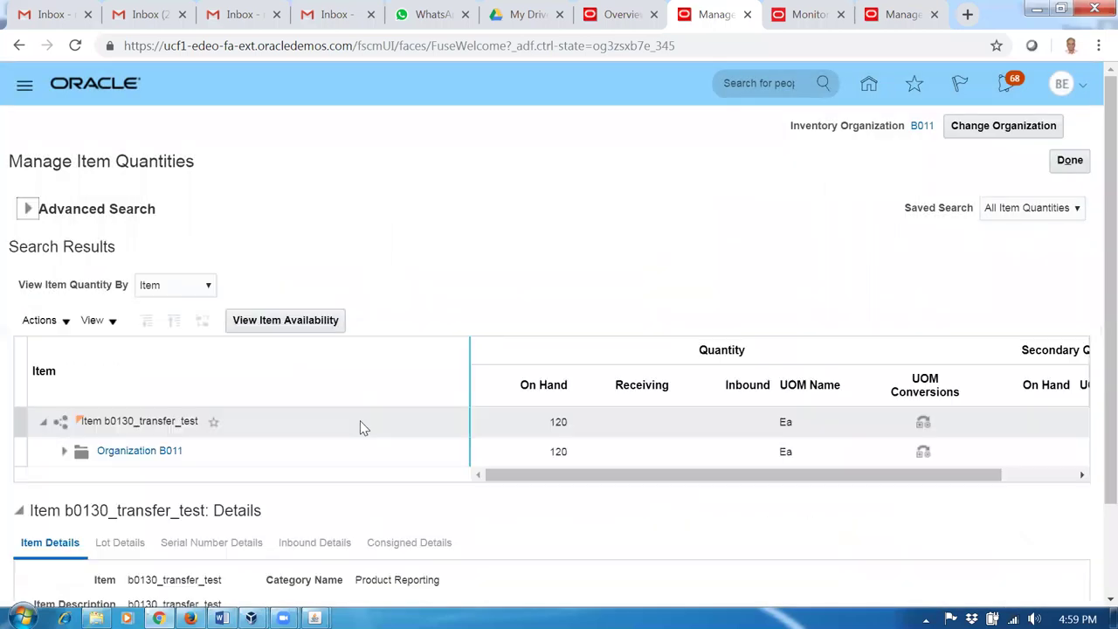
Step: Expand organization B011 and subinventory b011_FGS down to lot tata_0003001, and examine the lot's consigned details
click(64, 454)
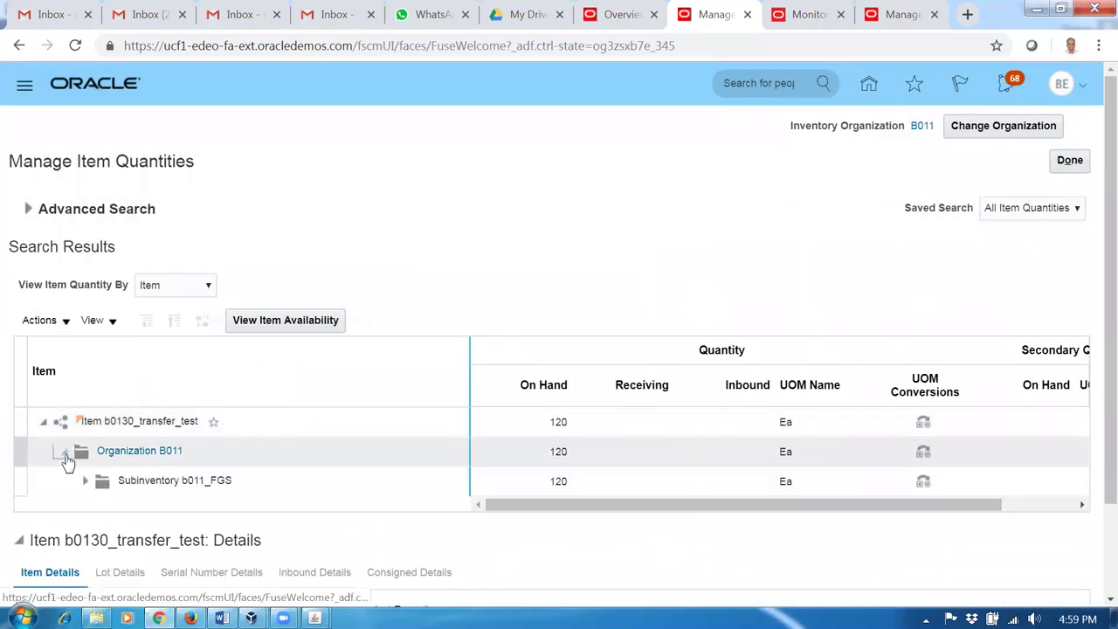
click(84, 482)
click(112, 515)
scroll(306, 507, down, 3)
click(269, 408)
click(411, 490)
scroll(699, 540, down, 1)
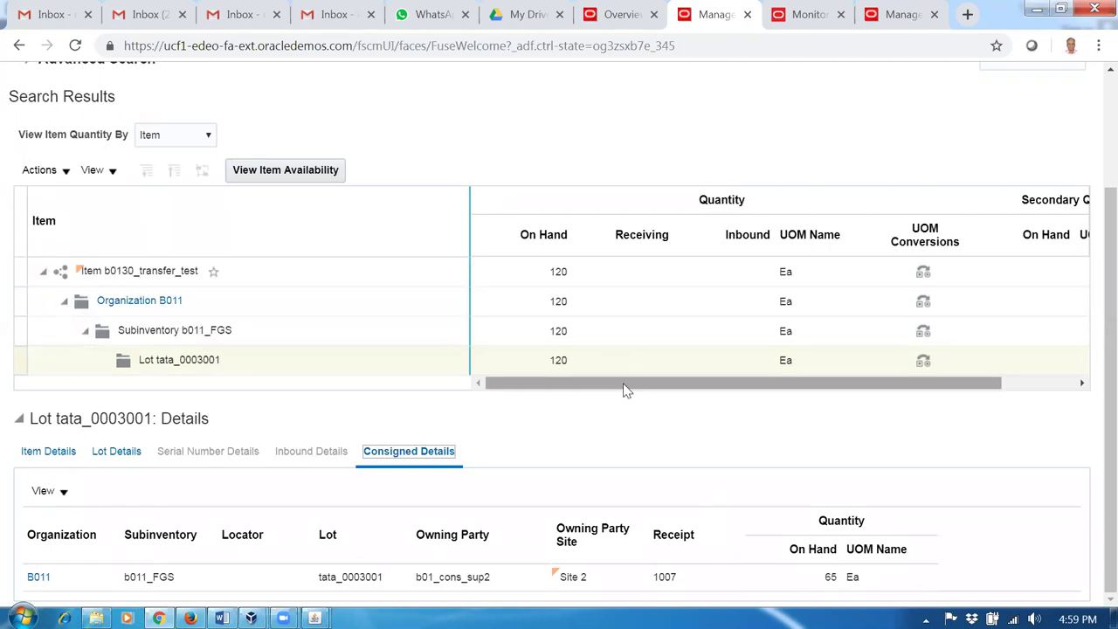
scroll(1092, 331, up, 2)
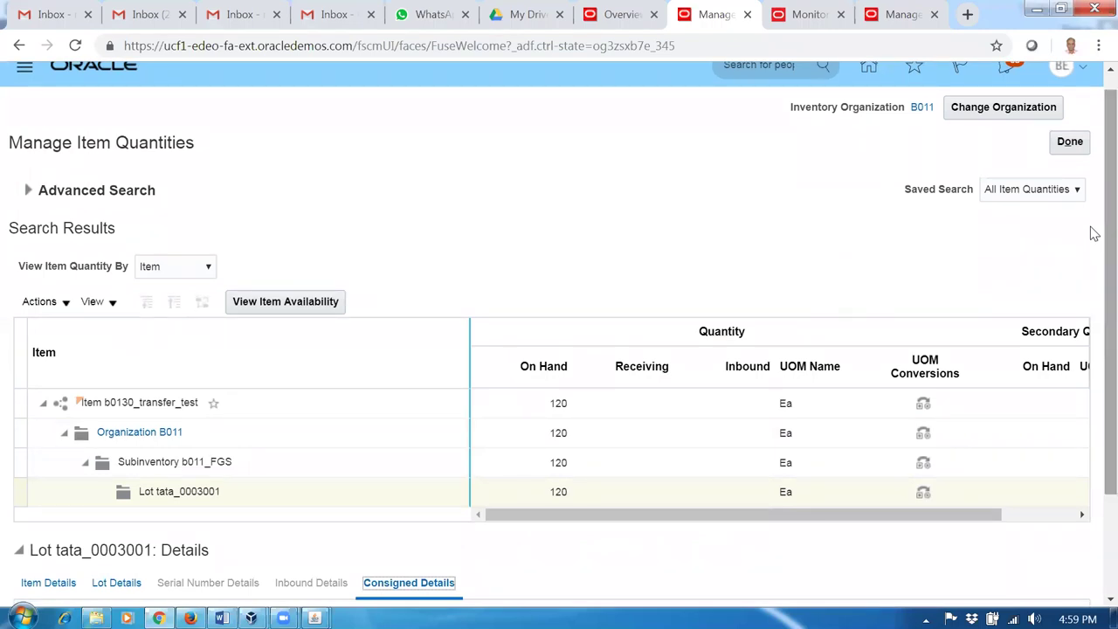
Step: Leave Manage Item Quantities, return to the home page and open Manage Orders in the Purchase Orders work area
scroll(647, 229, up, 1)
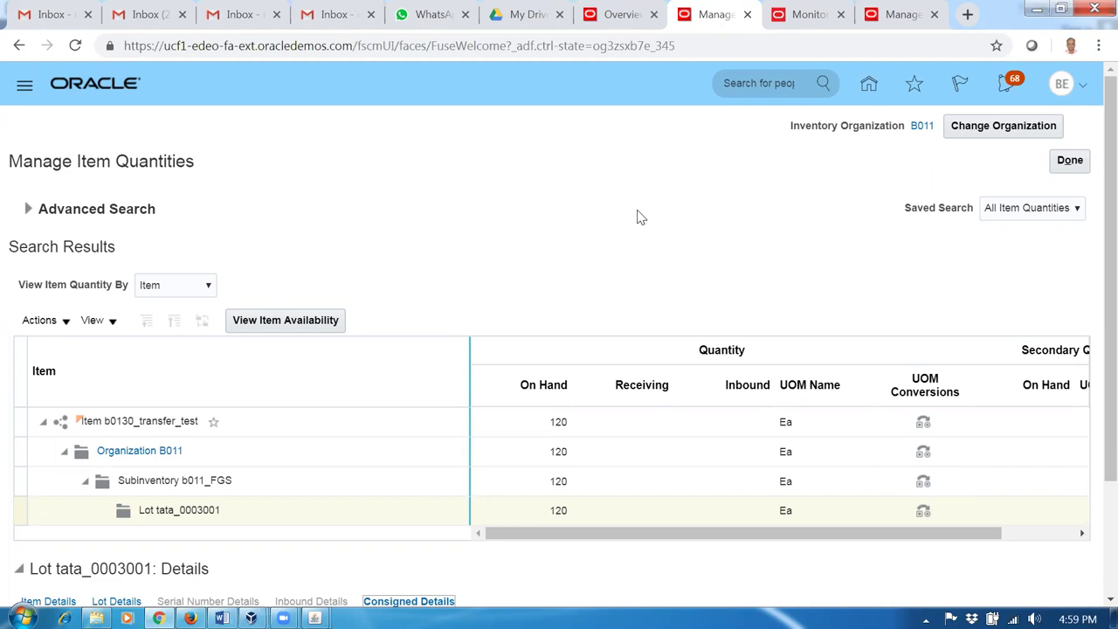
click(1067, 163)
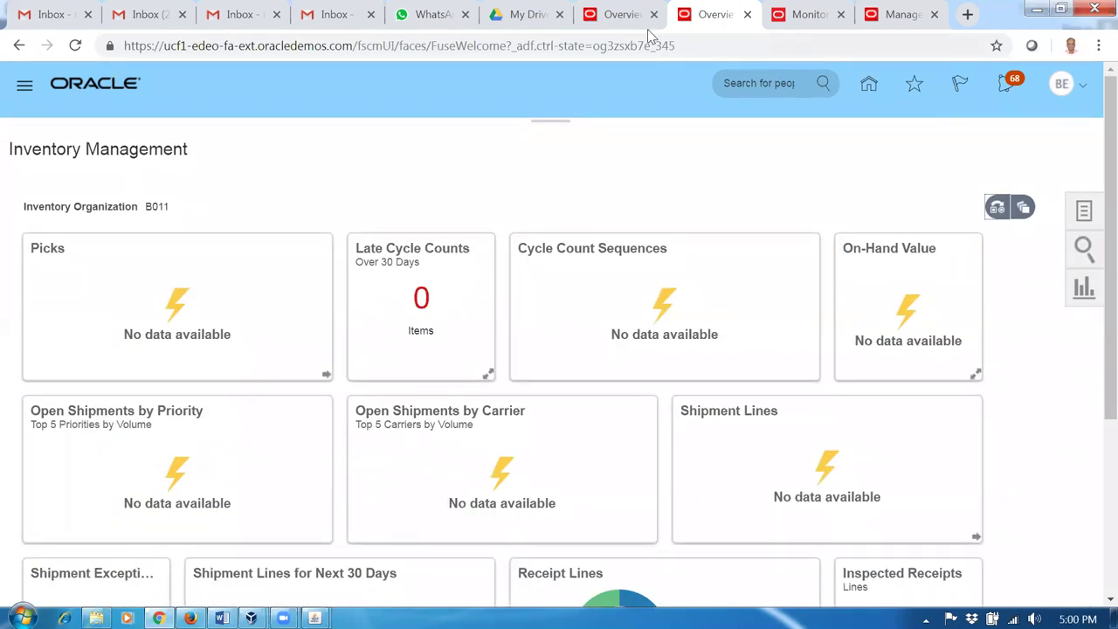
click(864, 83)
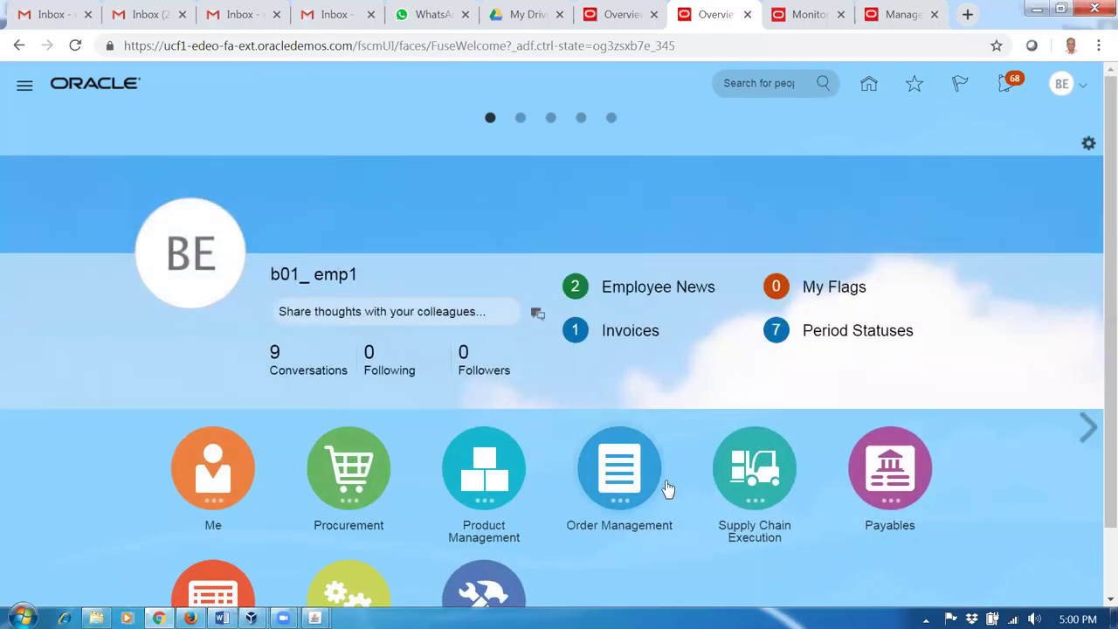
scroll(667, 488, down, 1)
click(346, 406)
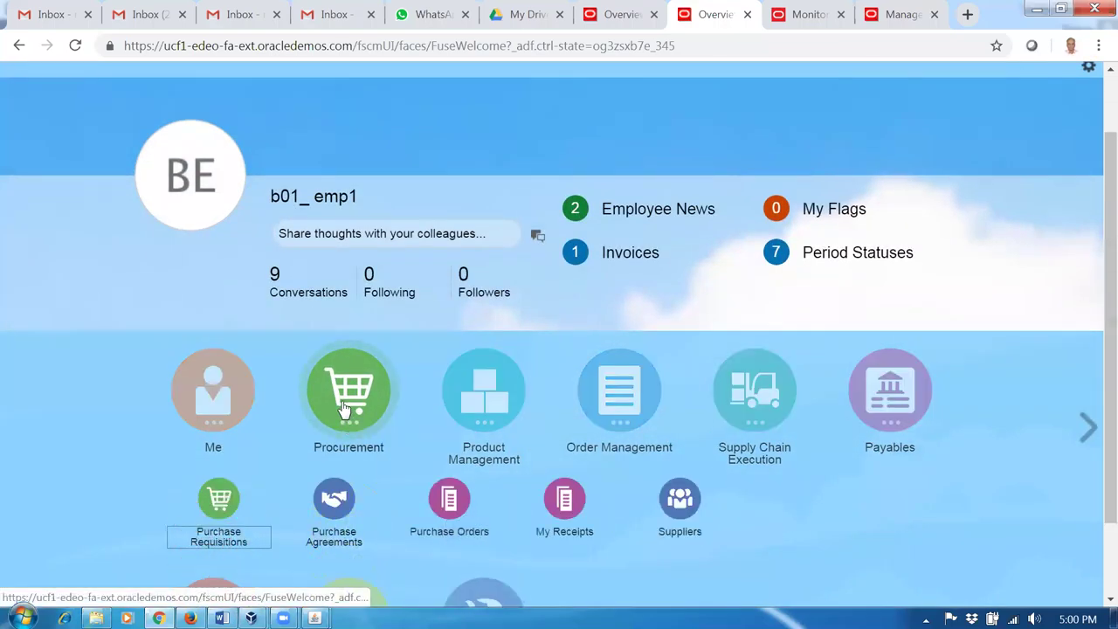
click(890, 388)
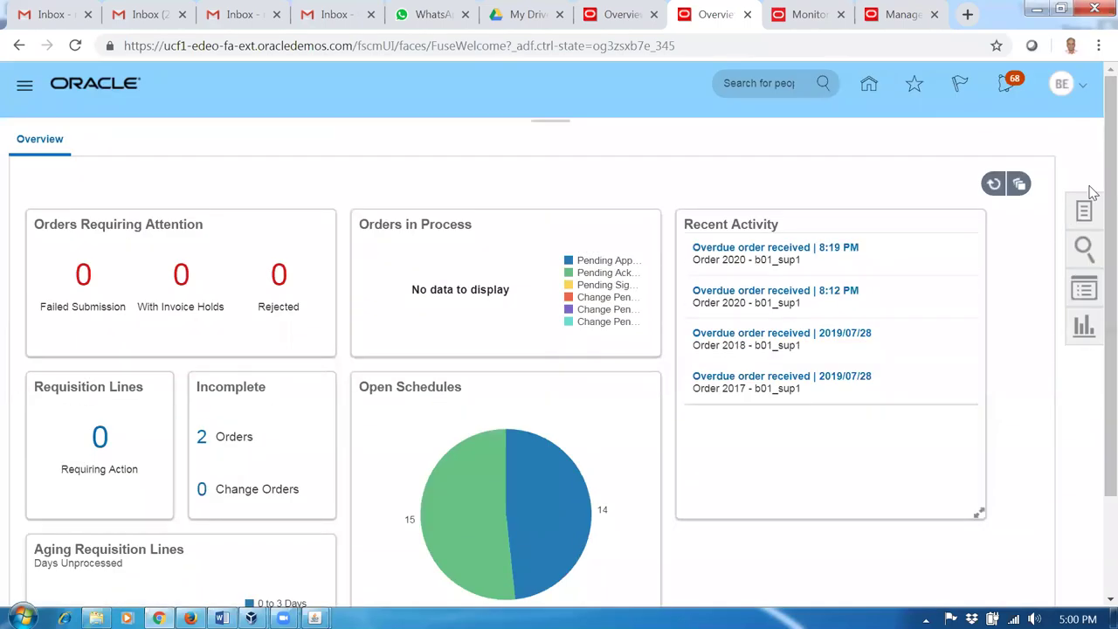
click(1084, 210)
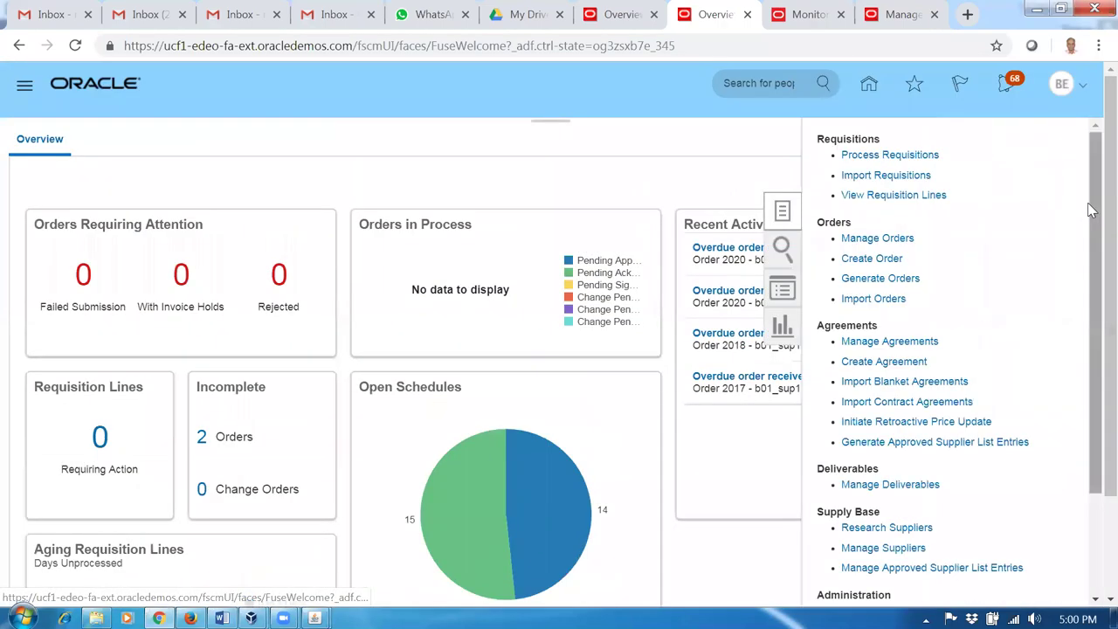
click(878, 240)
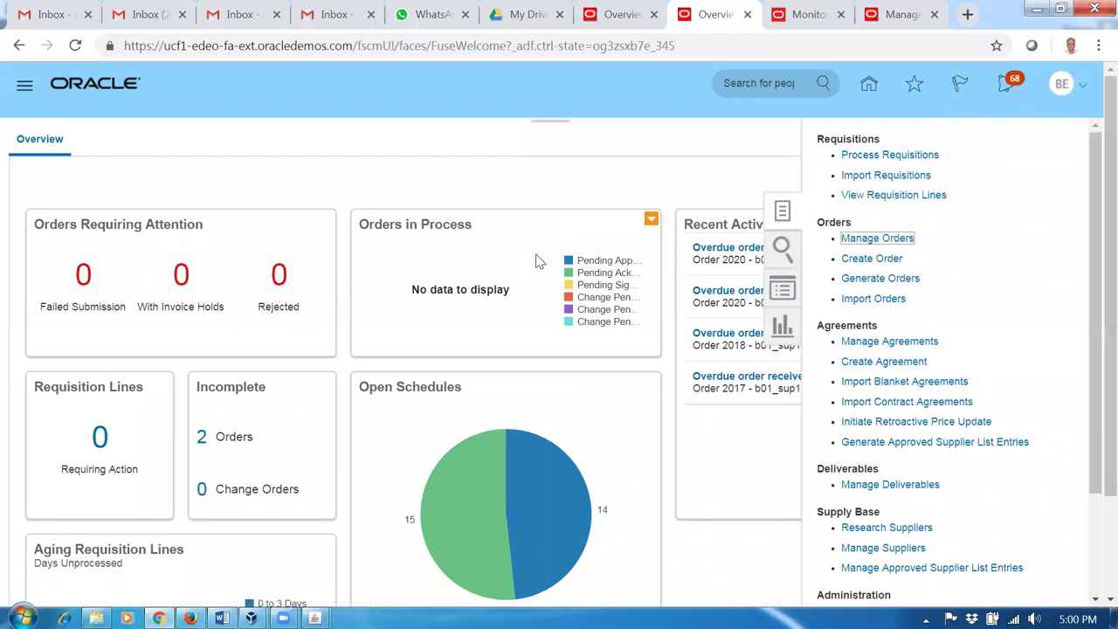
Step: Search for the open b01_sup1 purchase order by its order number and duplicate it
click(796, 339)
text(2020)
key(Tab)
click(900, 470)
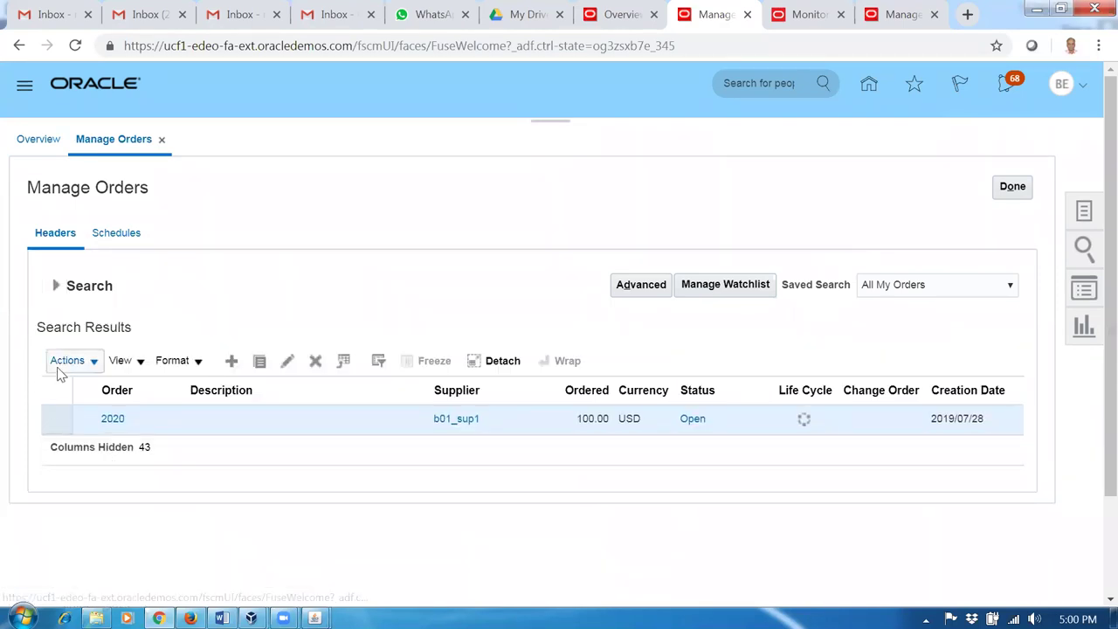
click(60, 367)
click(83, 419)
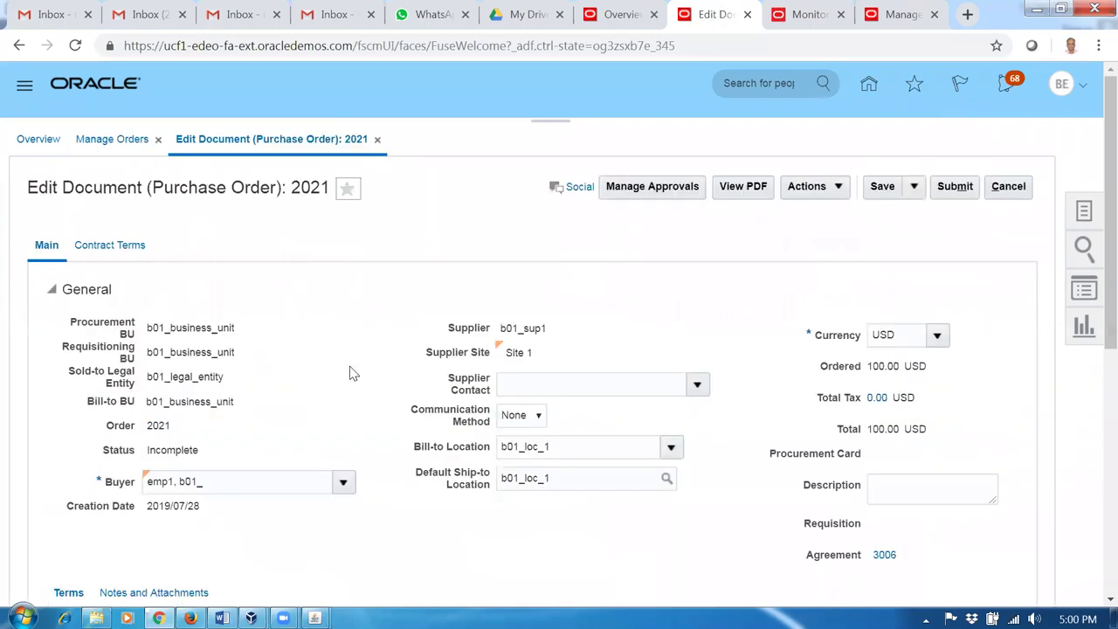
Step: Turn off Pay on receipt in the duplicated order's terms, and open the line 1 schedule for editing to examine its receiving and billing controls
scroll(344, 402, down, 5)
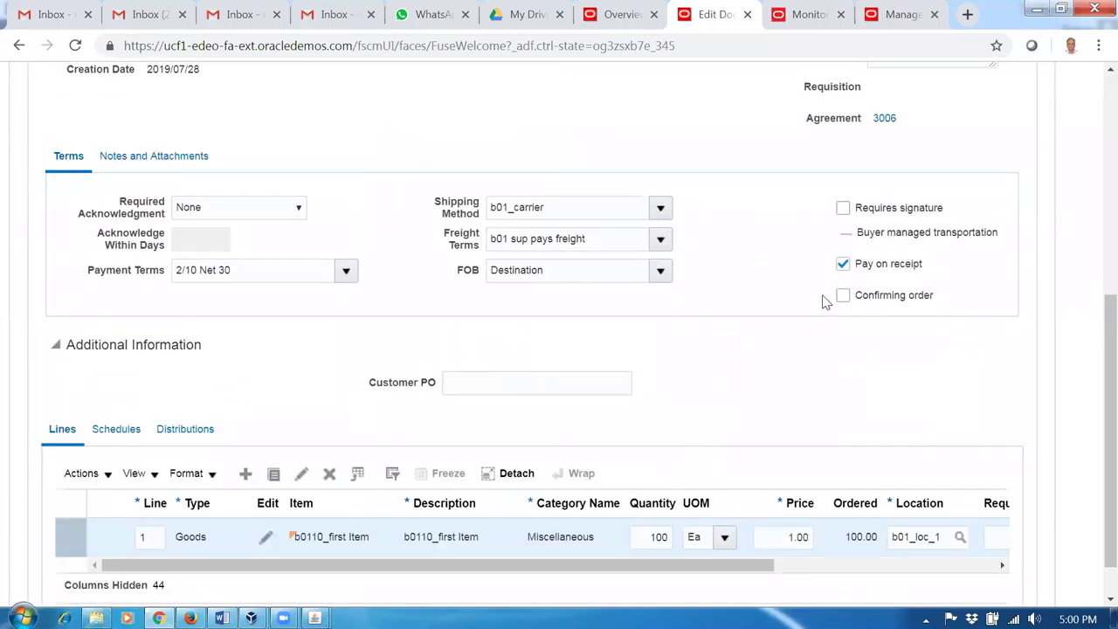
click(848, 270)
click(116, 429)
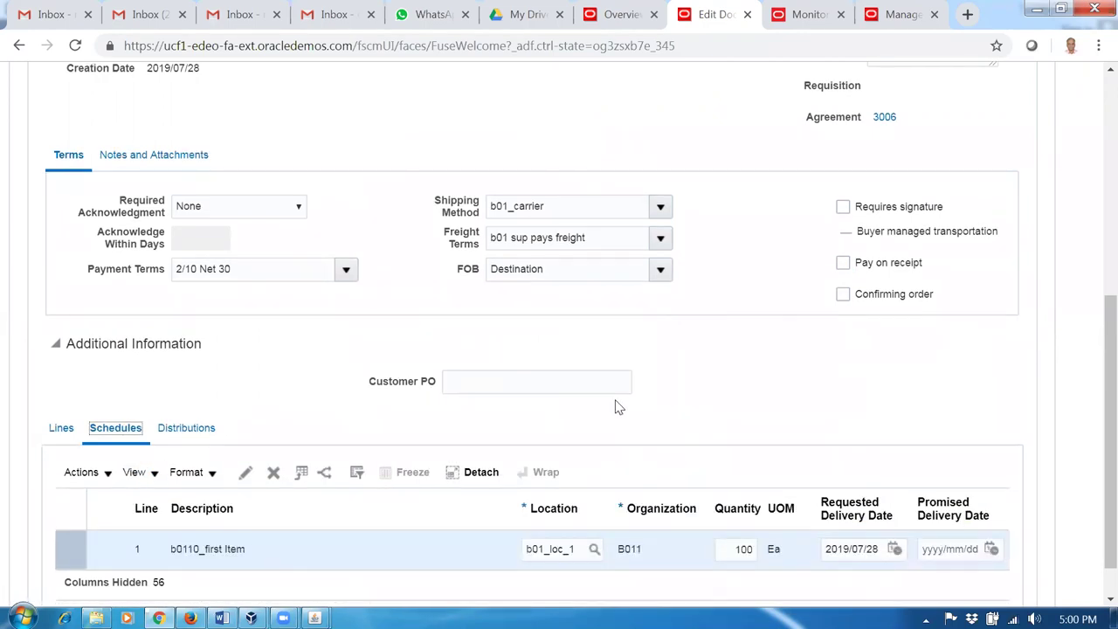
click(245, 472)
scroll(570, 437, down, 4)
scroll(566, 437, down, 3)
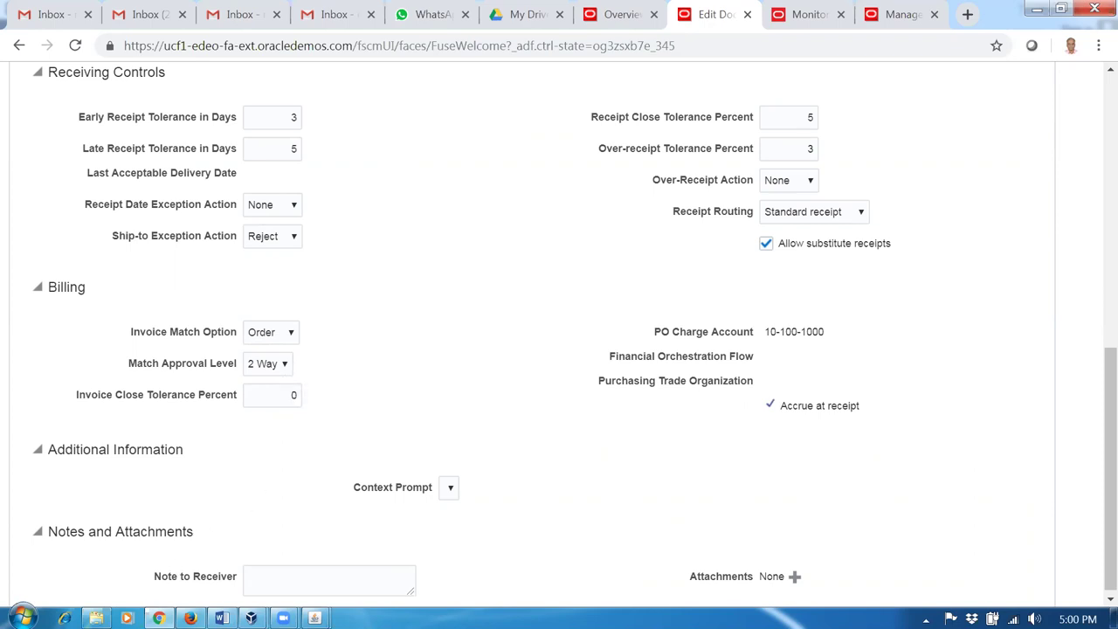
Step: Switch to Windows Explorer and open the folder Fusion_Procurement_Documentation inside Fusion_SCM_Training on the C: drive
click(97, 618)
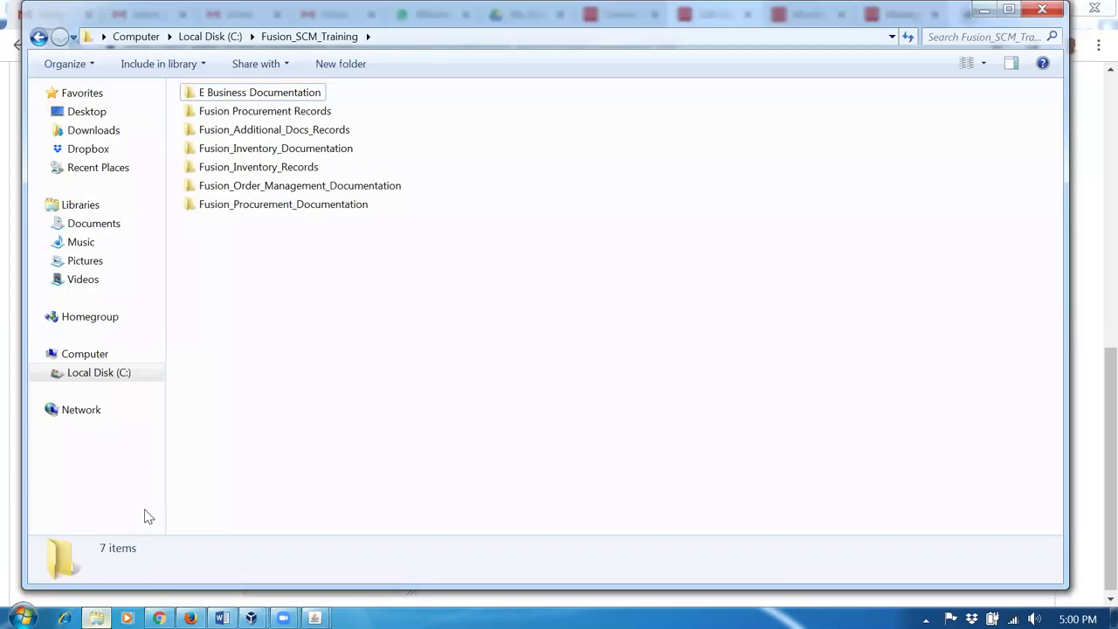
click(98, 375)
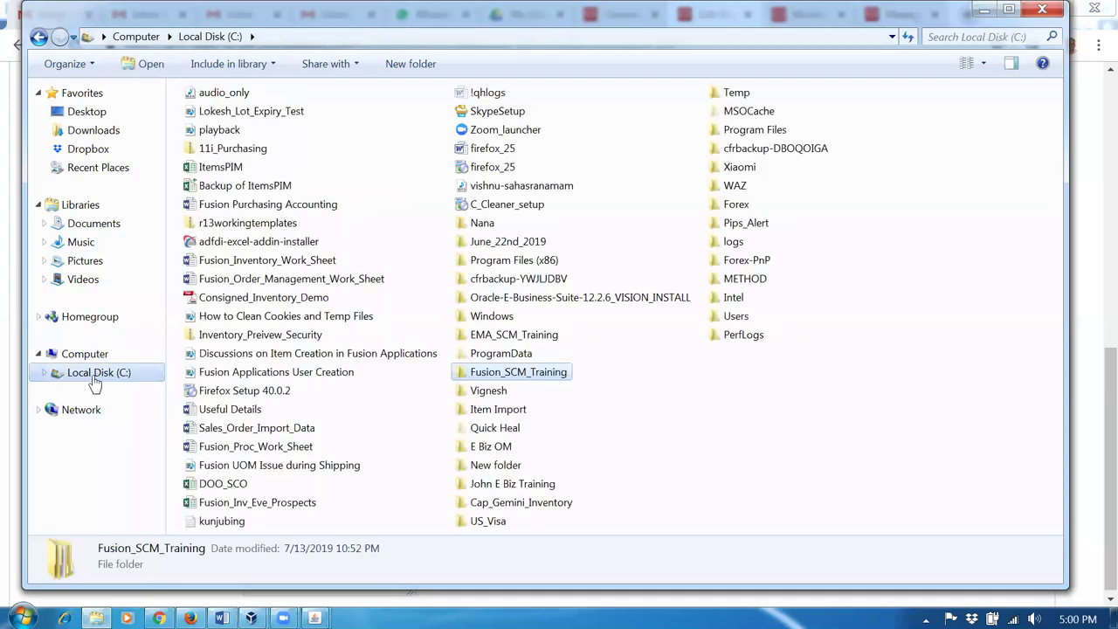
double_click(559, 381)
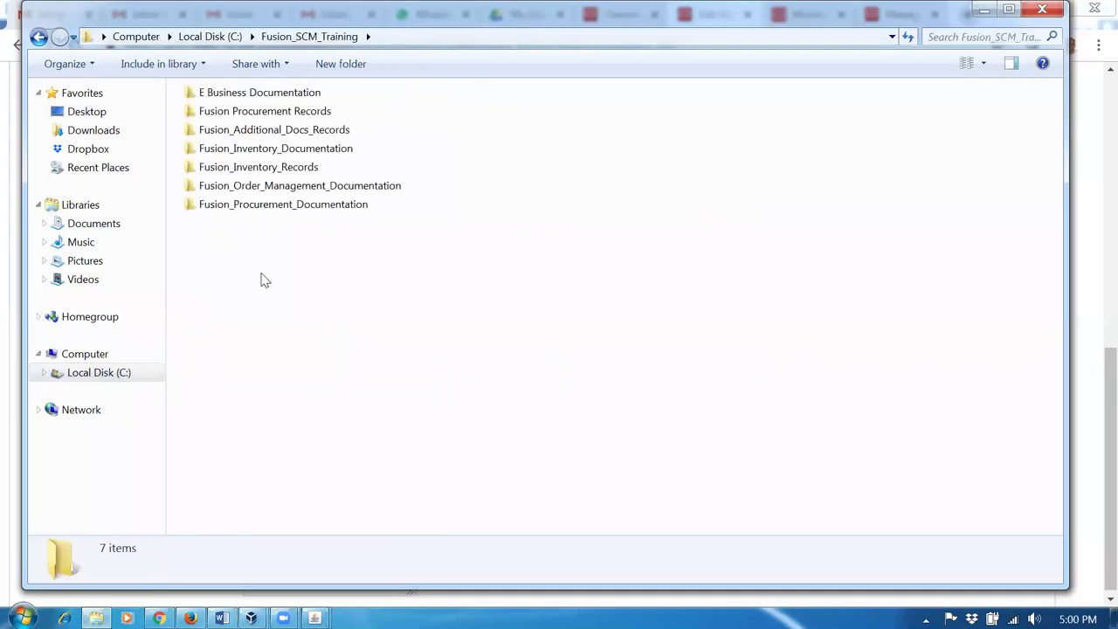
double_click(284, 206)
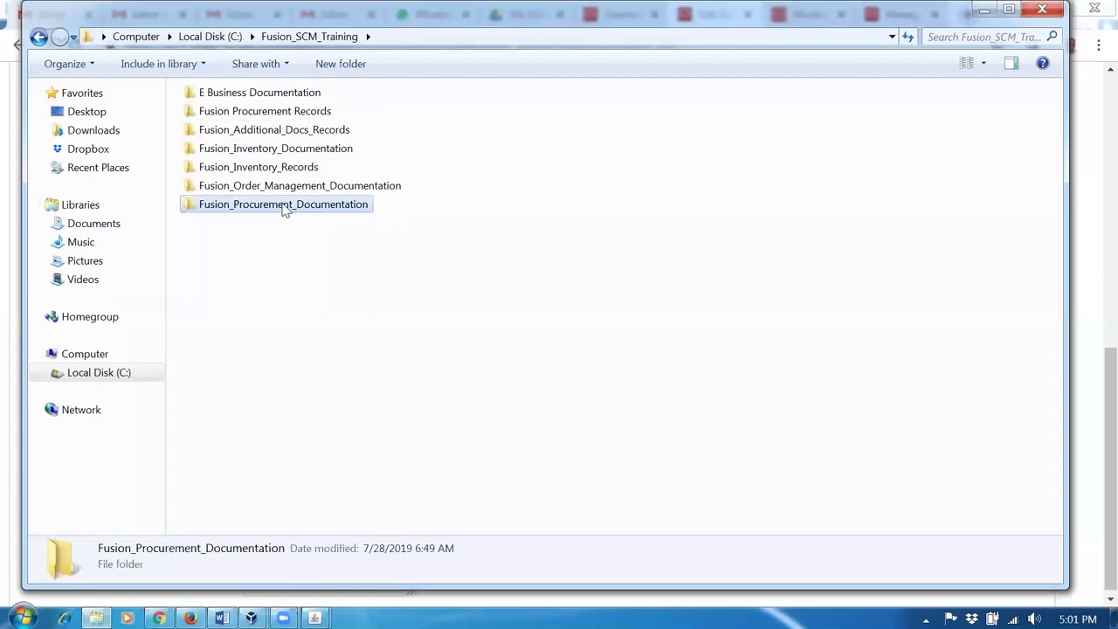
Step: Locate the document PO_Head_Sch_Dist_Defaulting among the procurement files and open it in Word
click(280, 339)
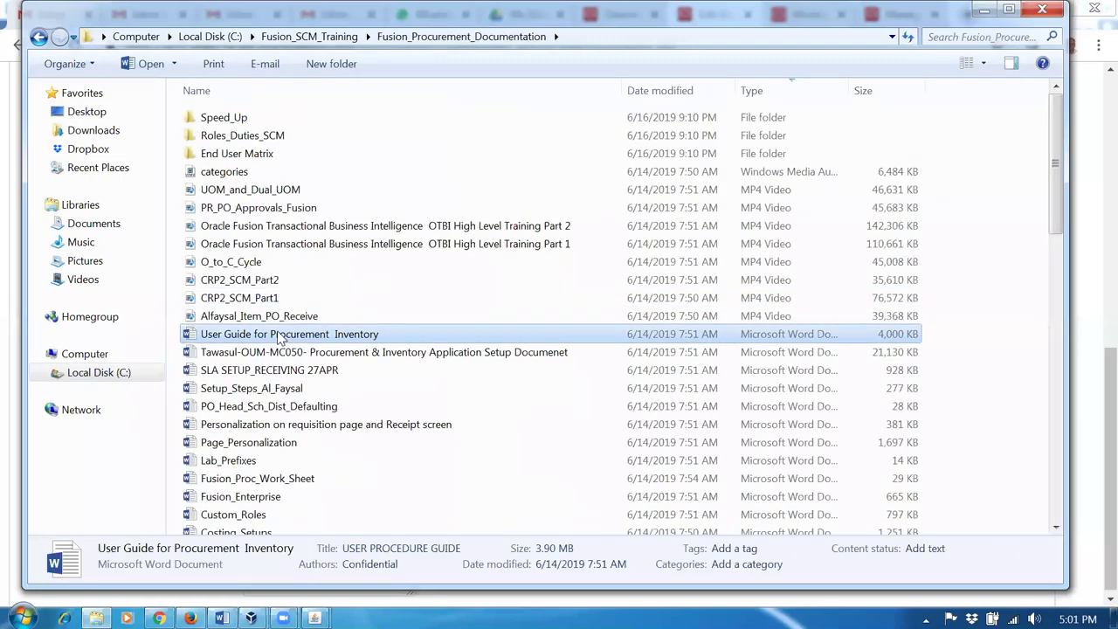
click(295, 445)
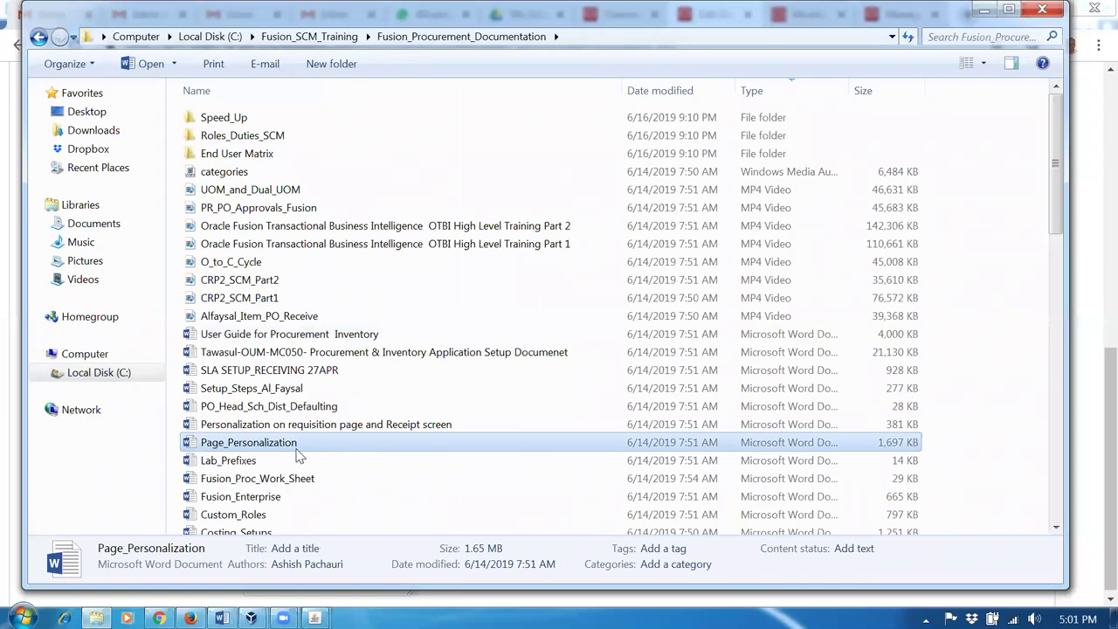
text(po)
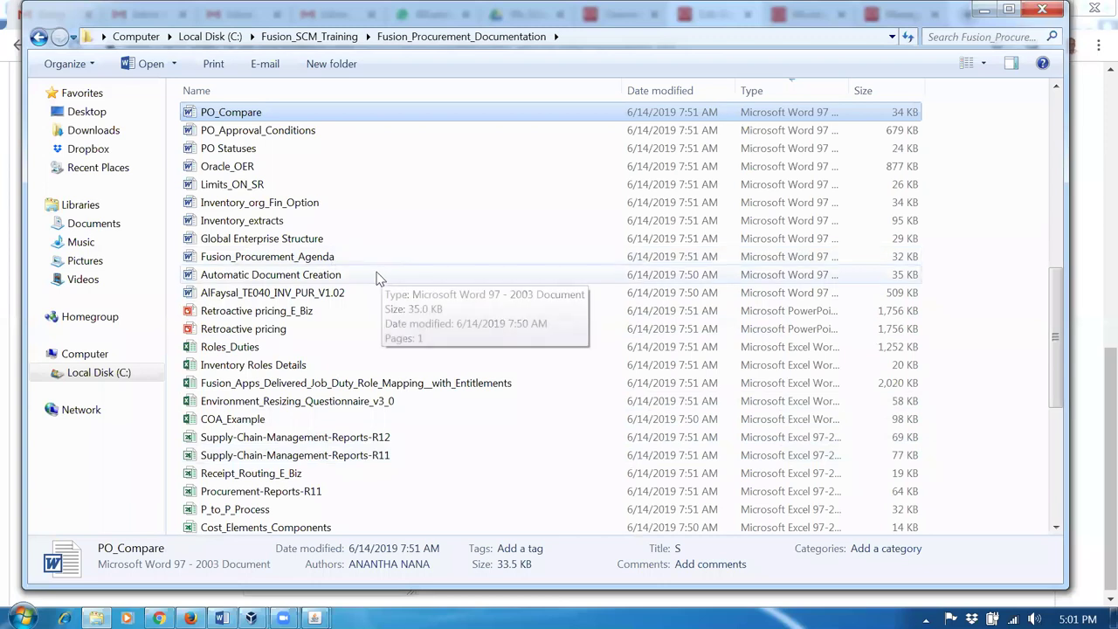
text(pp)
key(p)
key(p)
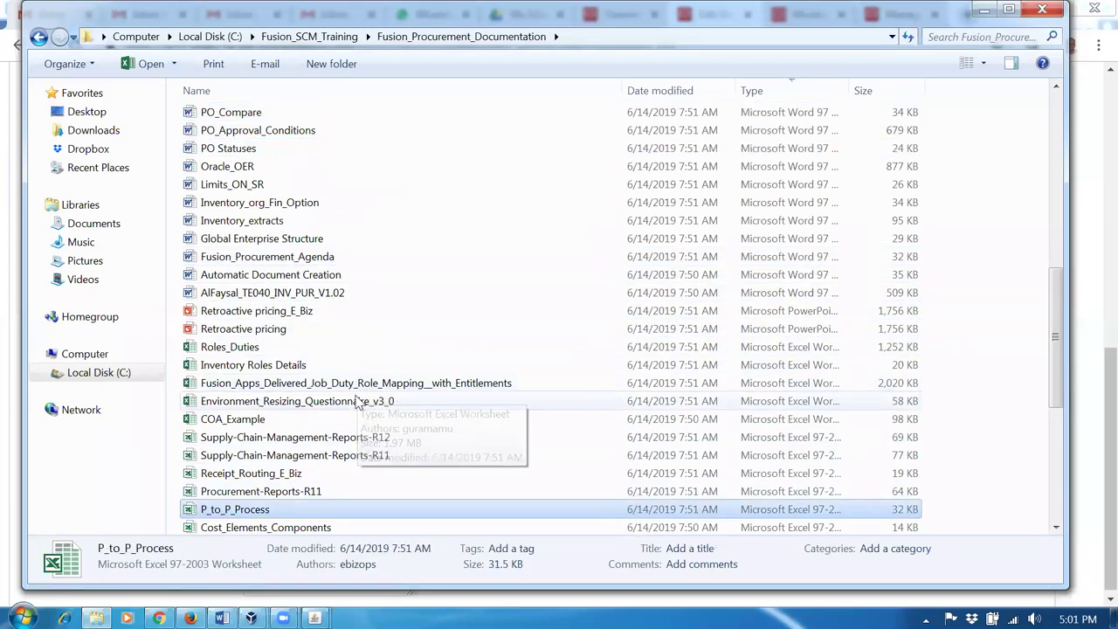
key(p)
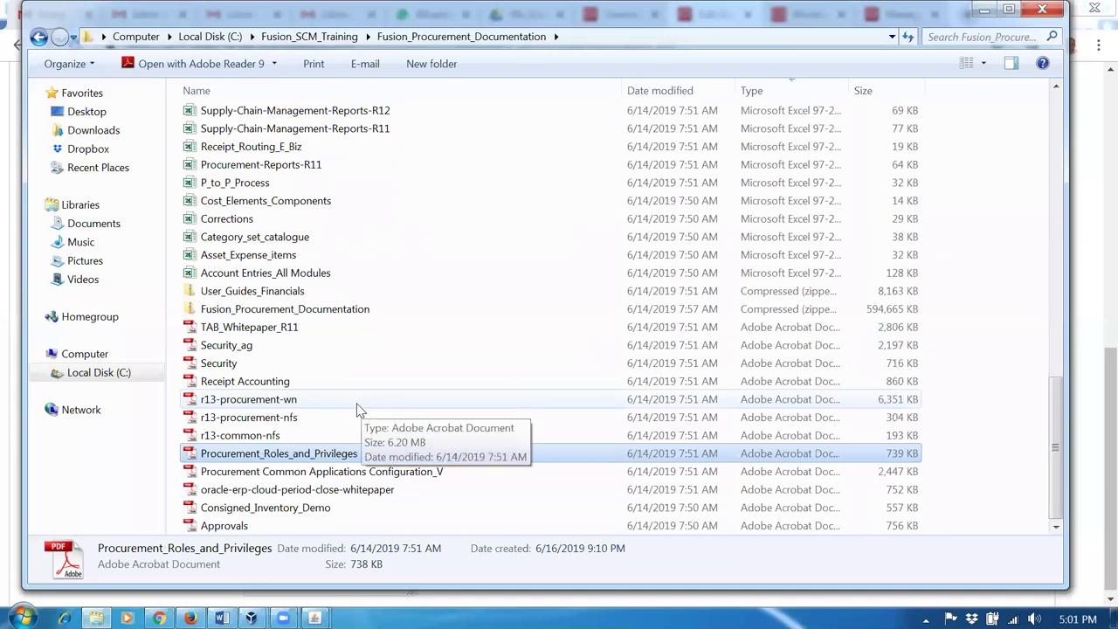
key(p)
key(p)
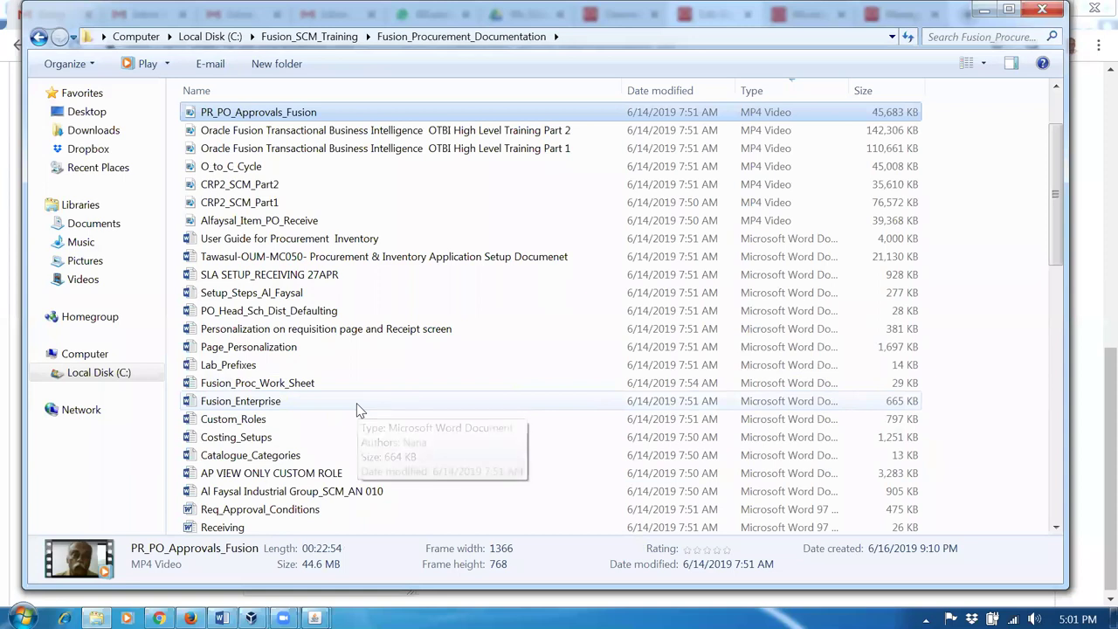
key(p)
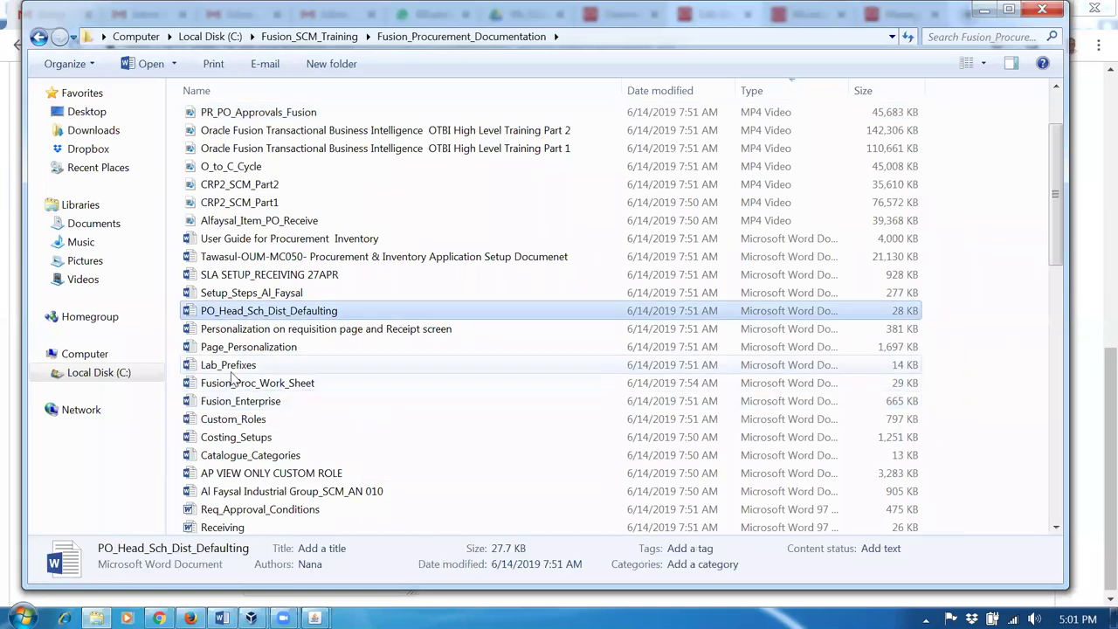
click(259, 329)
click(246, 315)
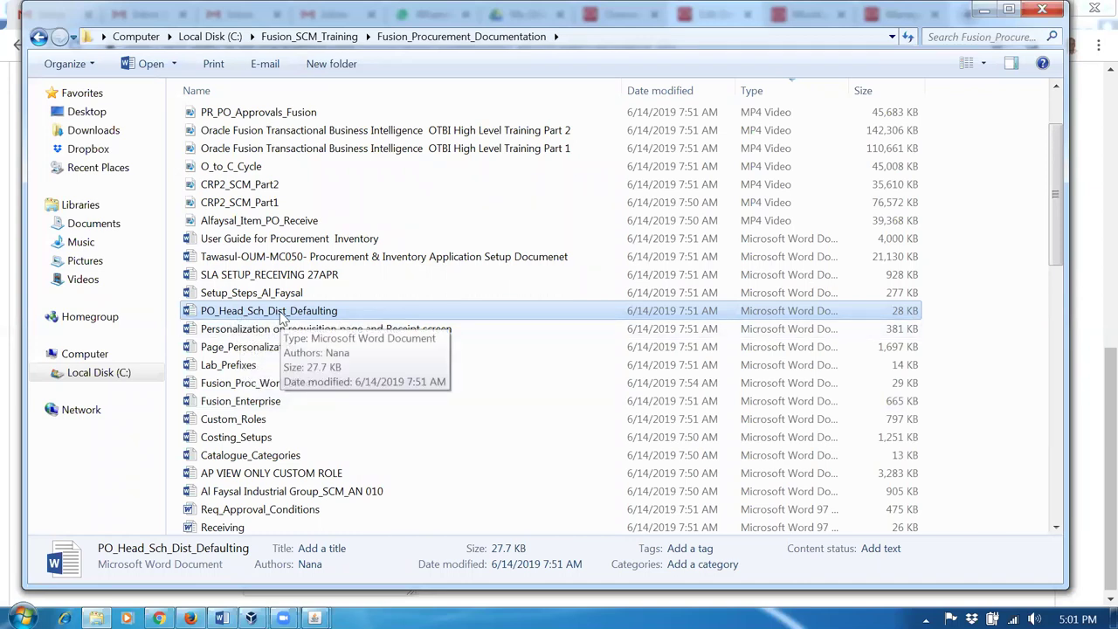
double_click(280, 318)
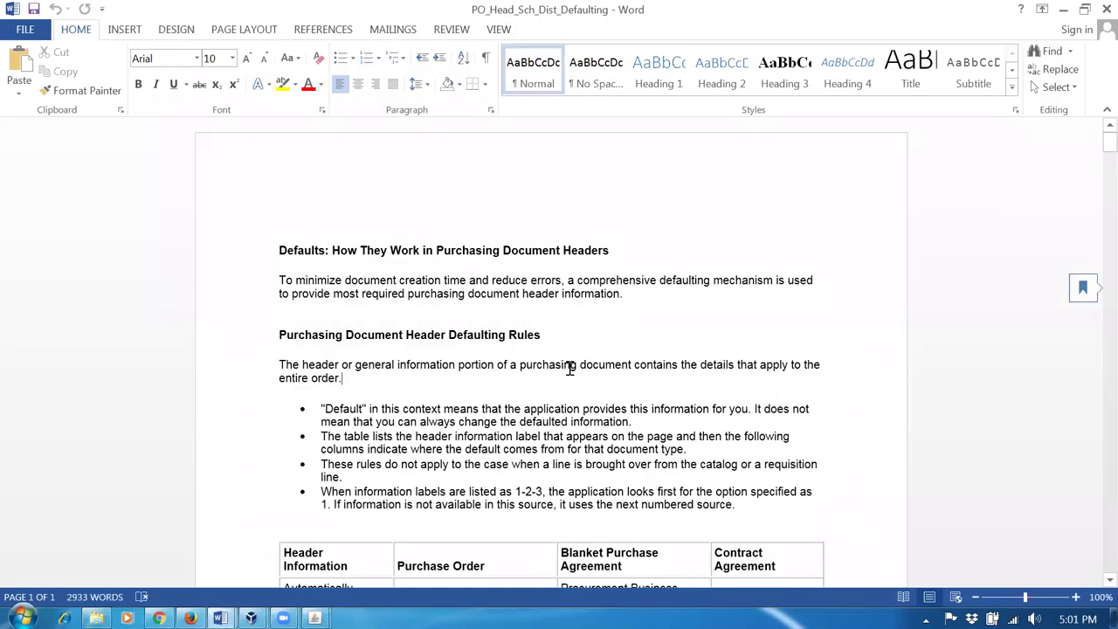
Step: Enlarge the document to 130% and examine the header defaulting table's column headings and its Automatically Generate Orders row
scroll(542, 393, down, 3)
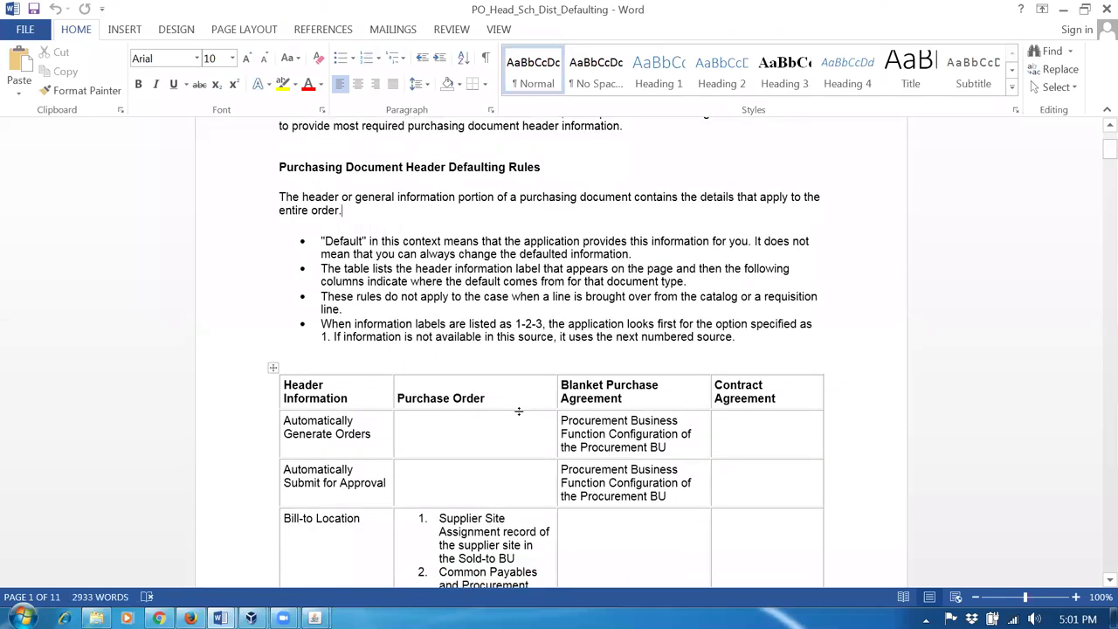
ctrl+scroll(520, 410, up, 2)
ctrl+scroll(520, 411, up, 1)
click(494, 446)
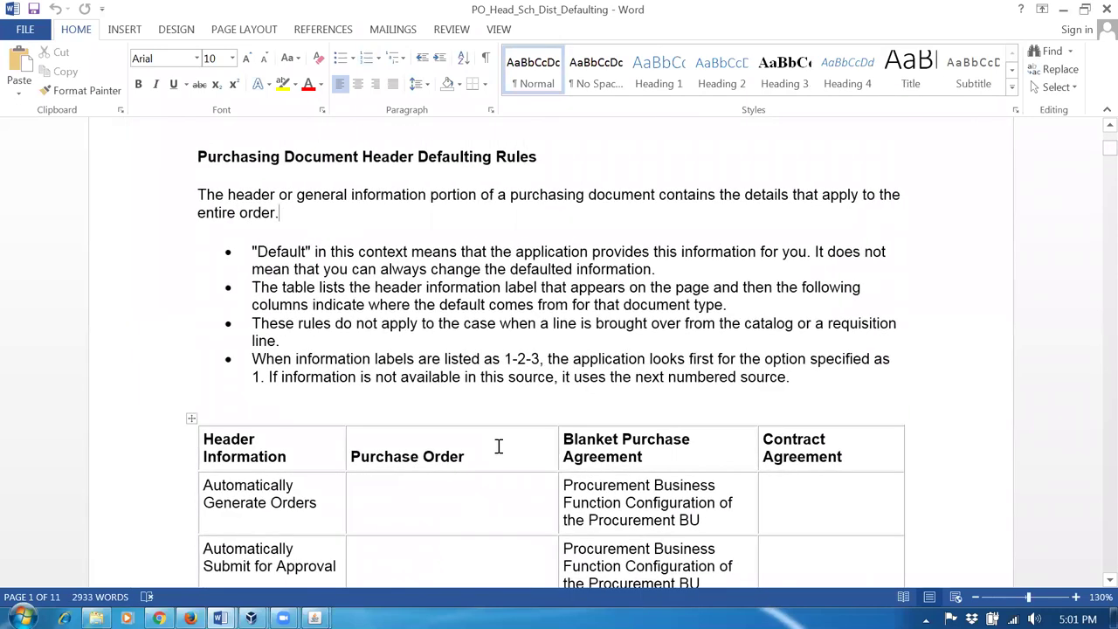
click(868, 461)
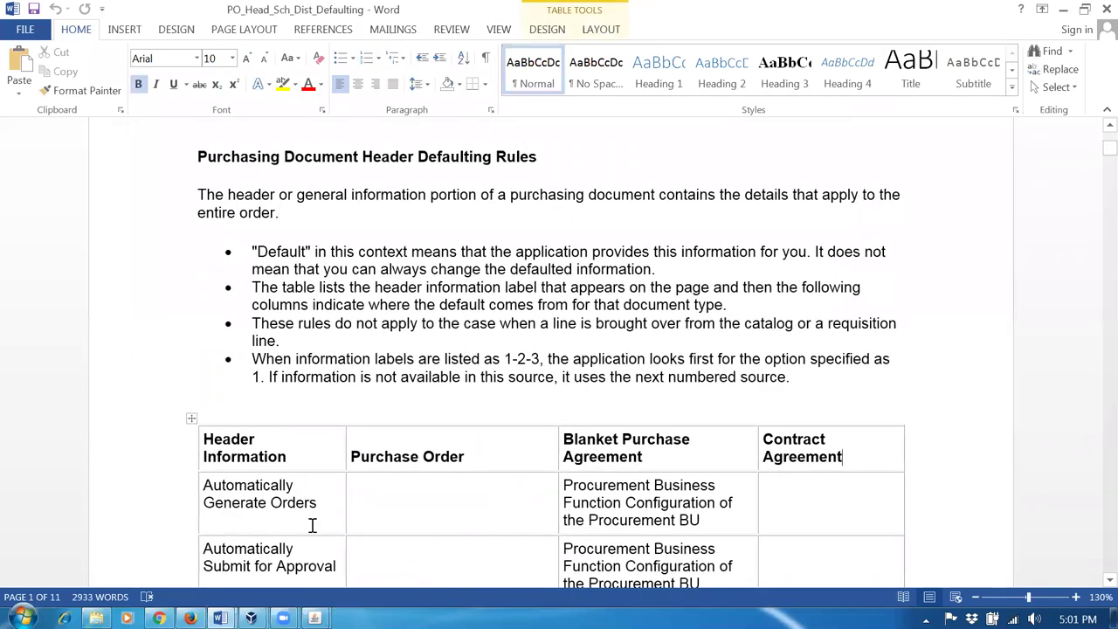
drag(268, 516, 204, 486)
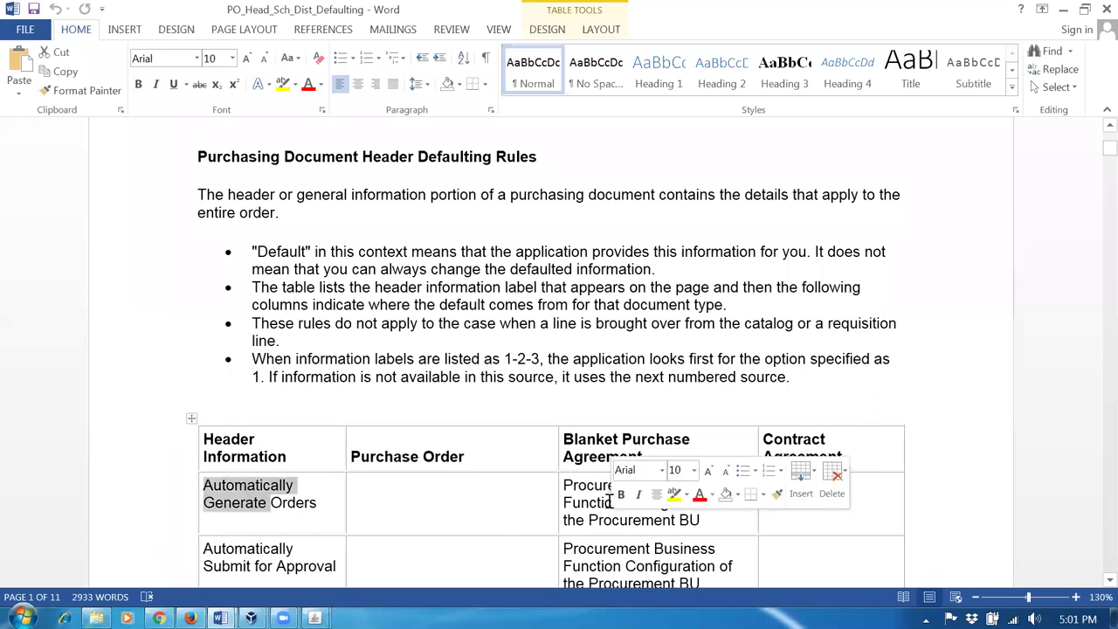
drag(564, 503, 630, 527)
Step: Examine the two purchase order defaulting sources listed for Bill-to Location
scroll(191, 419, down, 3)
click(254, 449)
click(468, 484)
scroll(463, 503, down, 3)
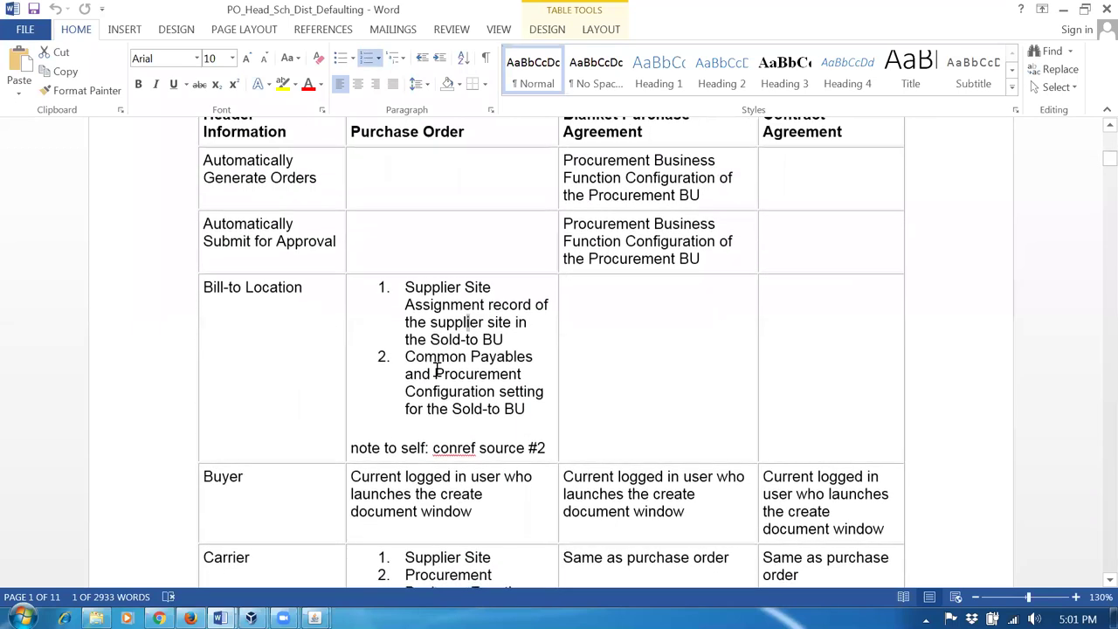
drag(447, 286, 479, 339)
click(471, 358)
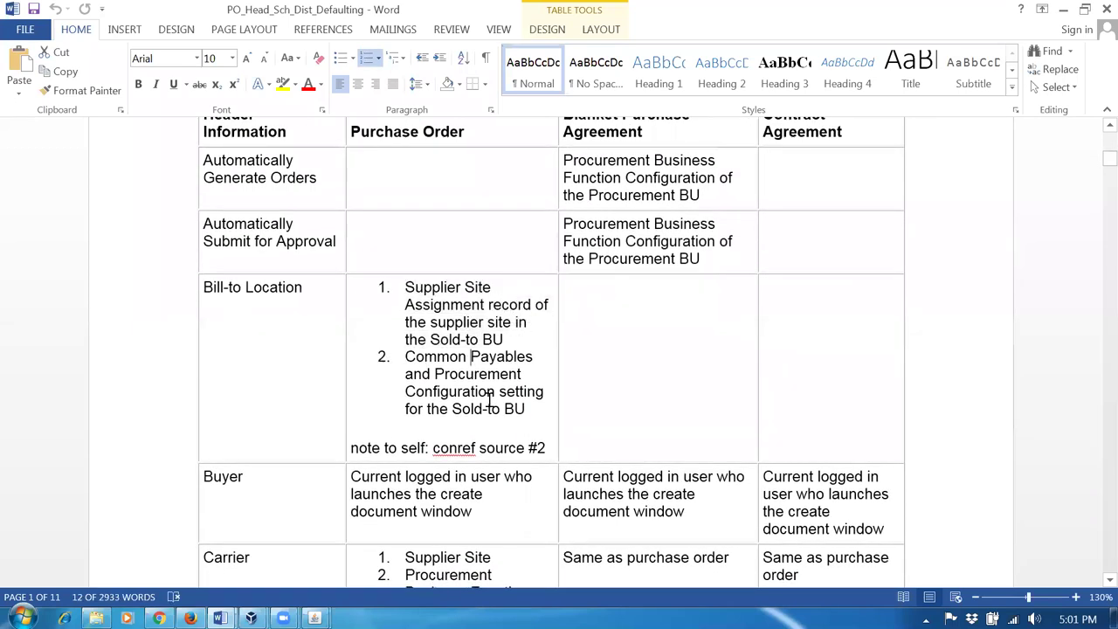
shift+click(494, 410)
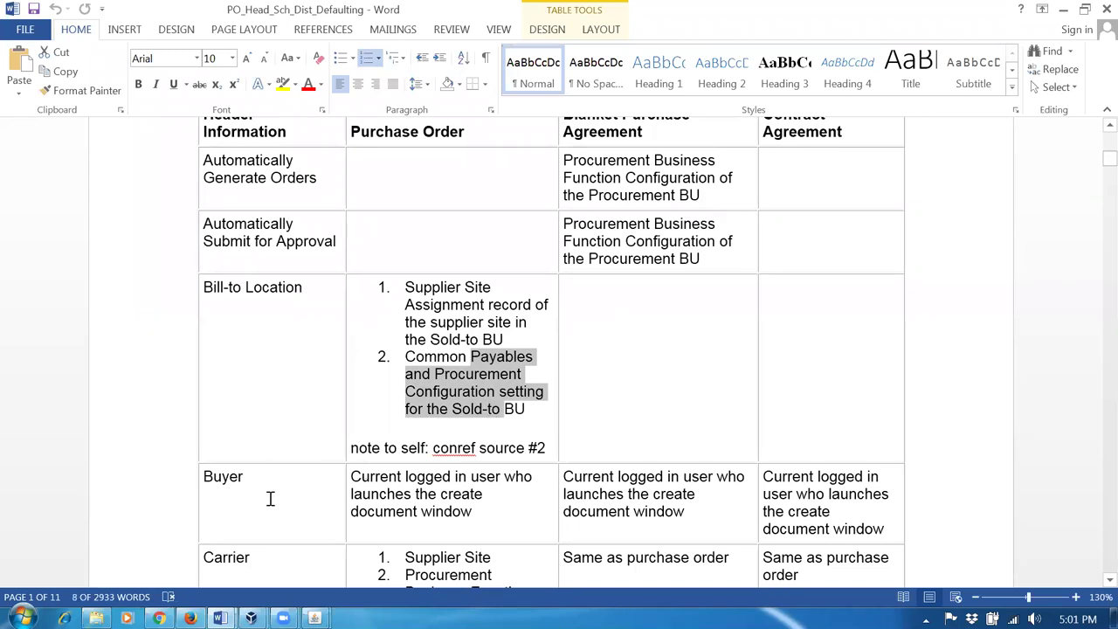
Step: Examine the purchase order defaulting sources listed for Buyer and Carrier
click(332, 478)
scroll(332, 486, down, 3)
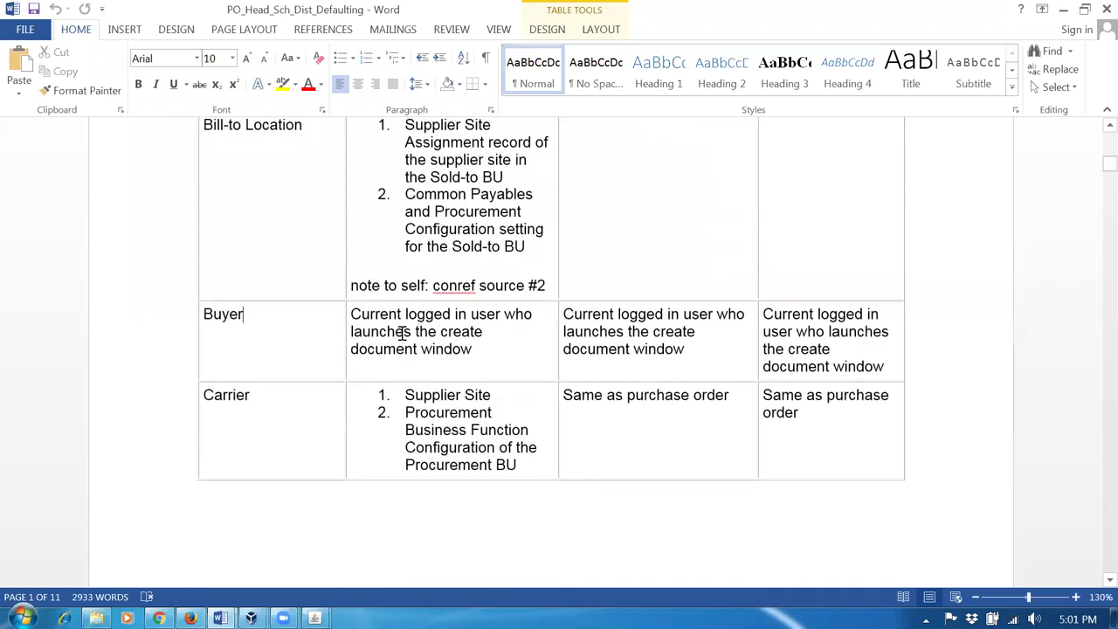
drag(393, 318, 411, 345)
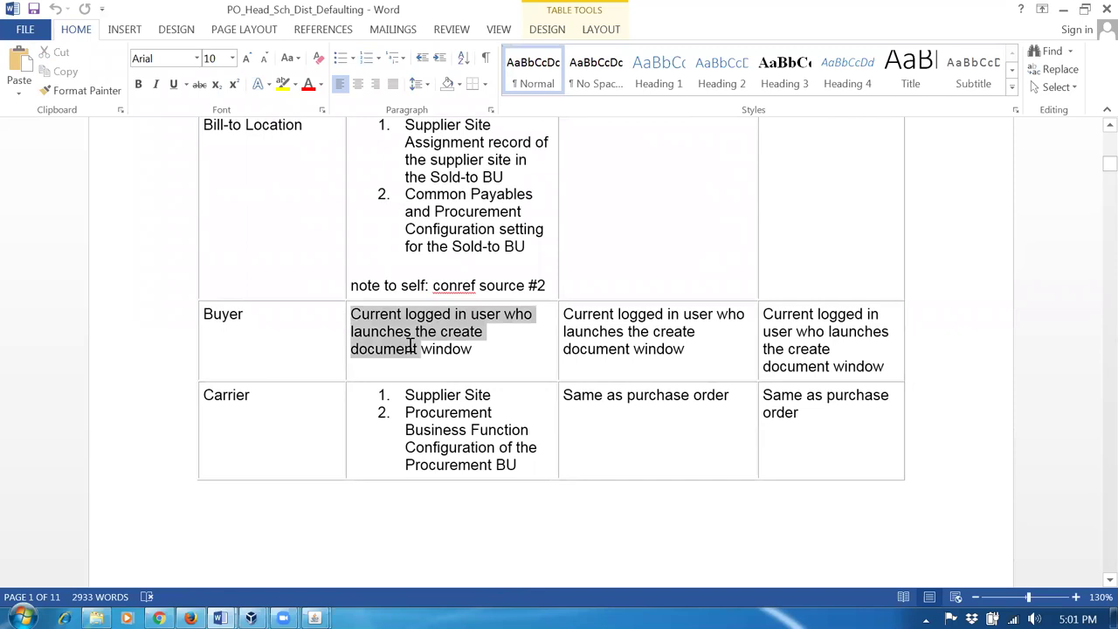
click(307, 397)
triple_click(477, 397)
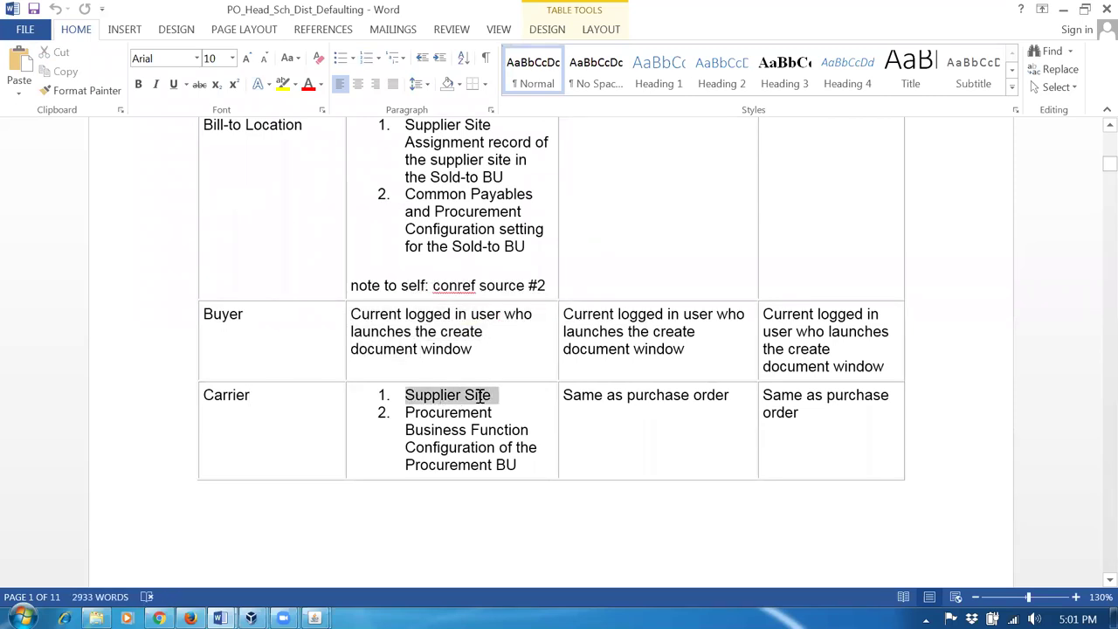
Step: Review the defaulting rules from Carrier's second purchase order source through the rest of the header table and the purchasing document line table
drag(455, 416, 454, 450)
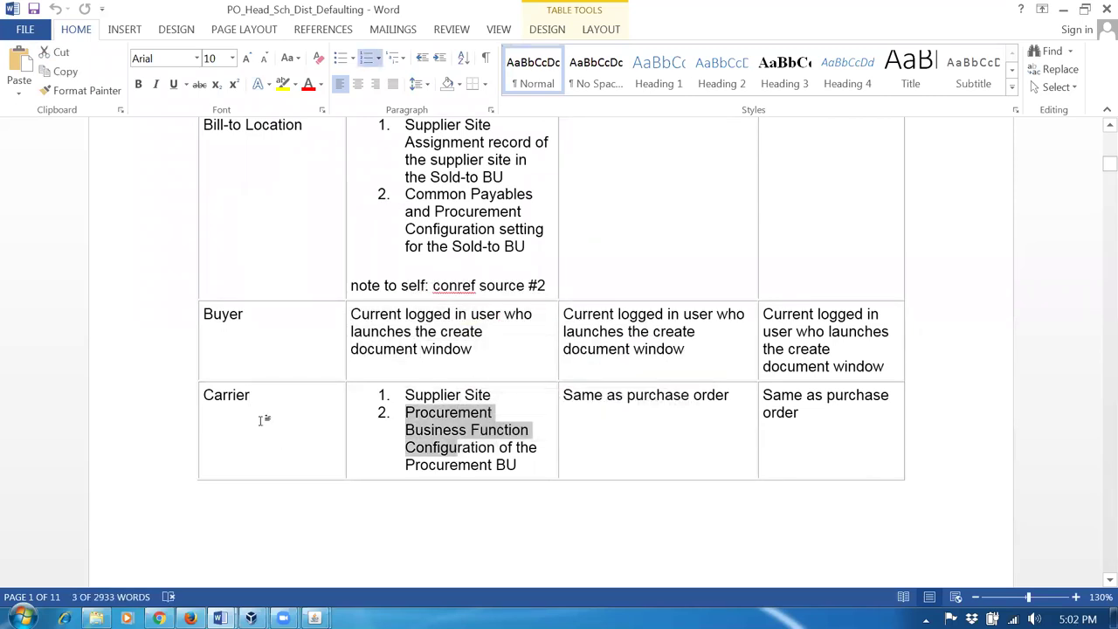
click(277, 409)
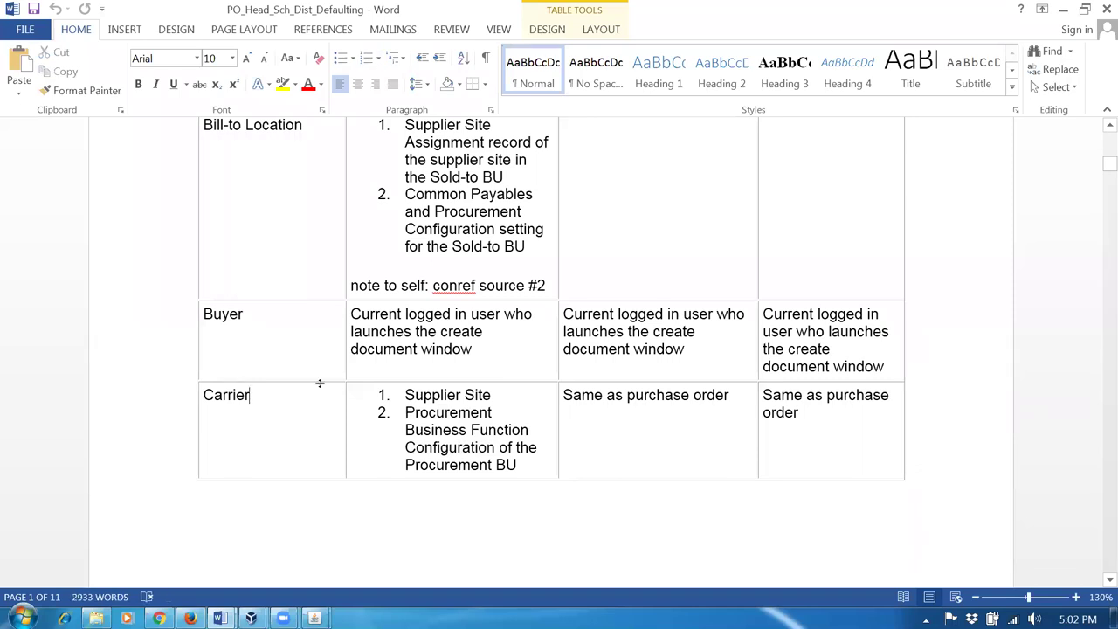
scroll(320, 383, down, 15)
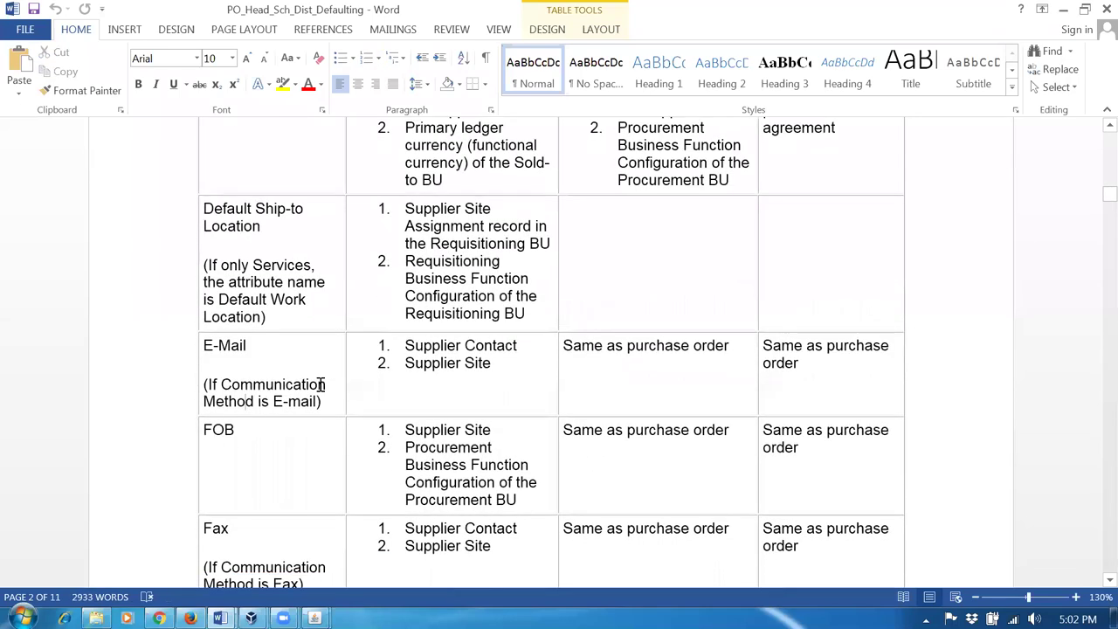
scroll(320, 384, down, 20)
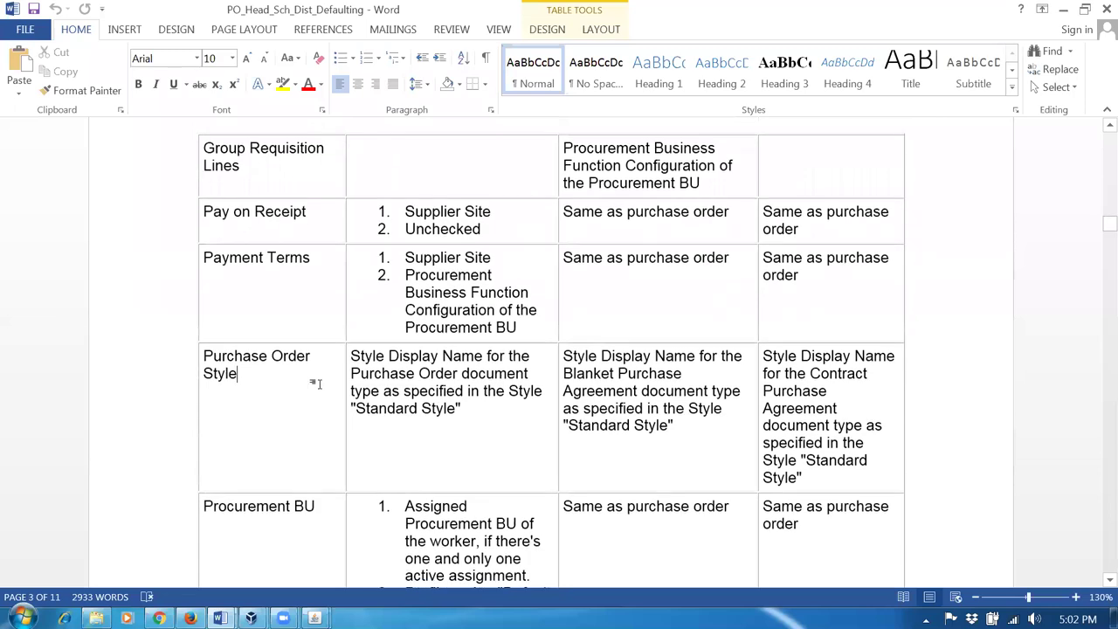
scroll(320, 385, down, 20)
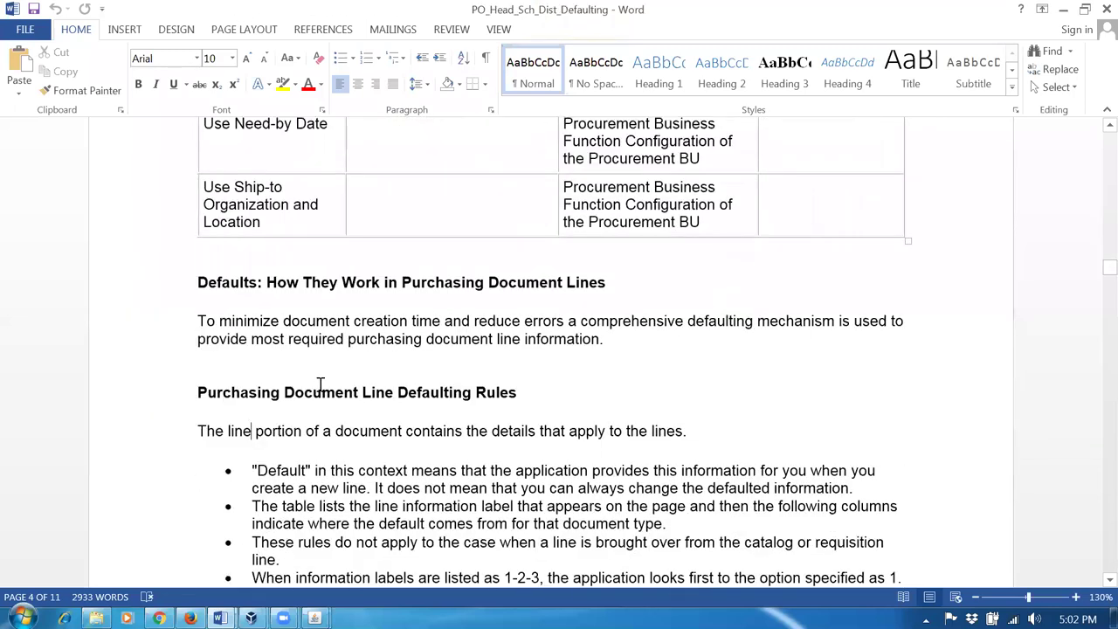
scroll(319, 385, down, 20)
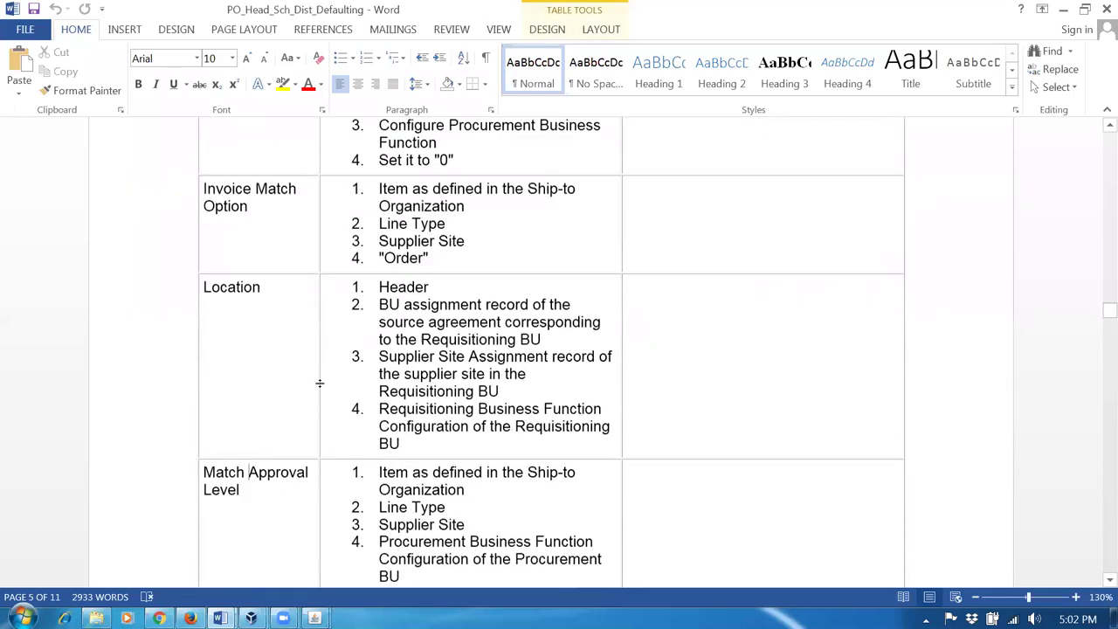
scroll(320, 384, down, 20)
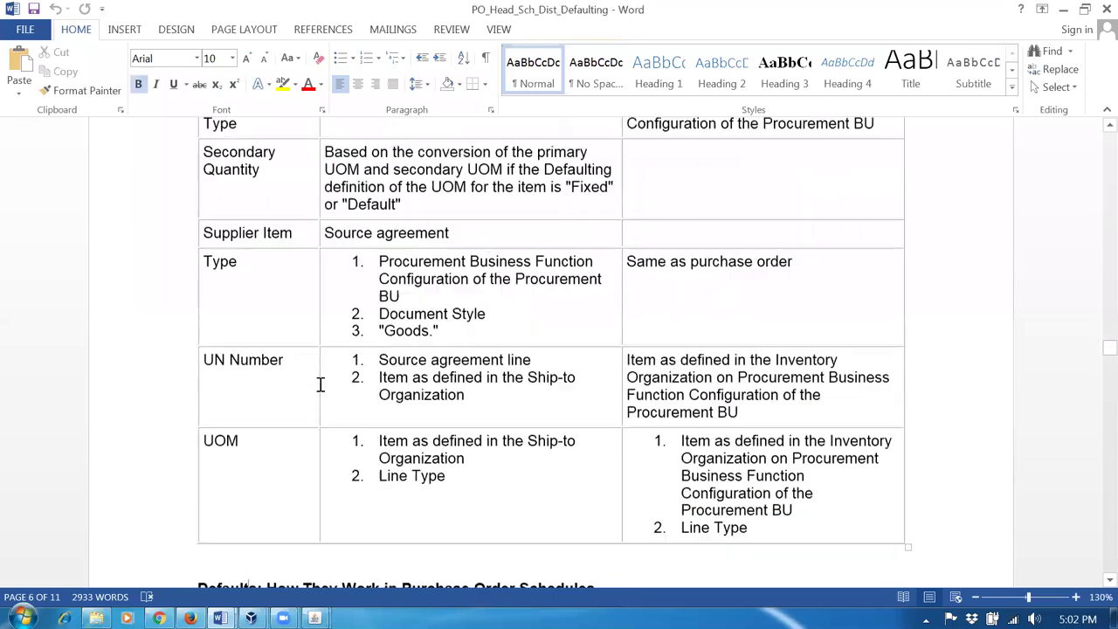
scroll(320, 384, down, 10)
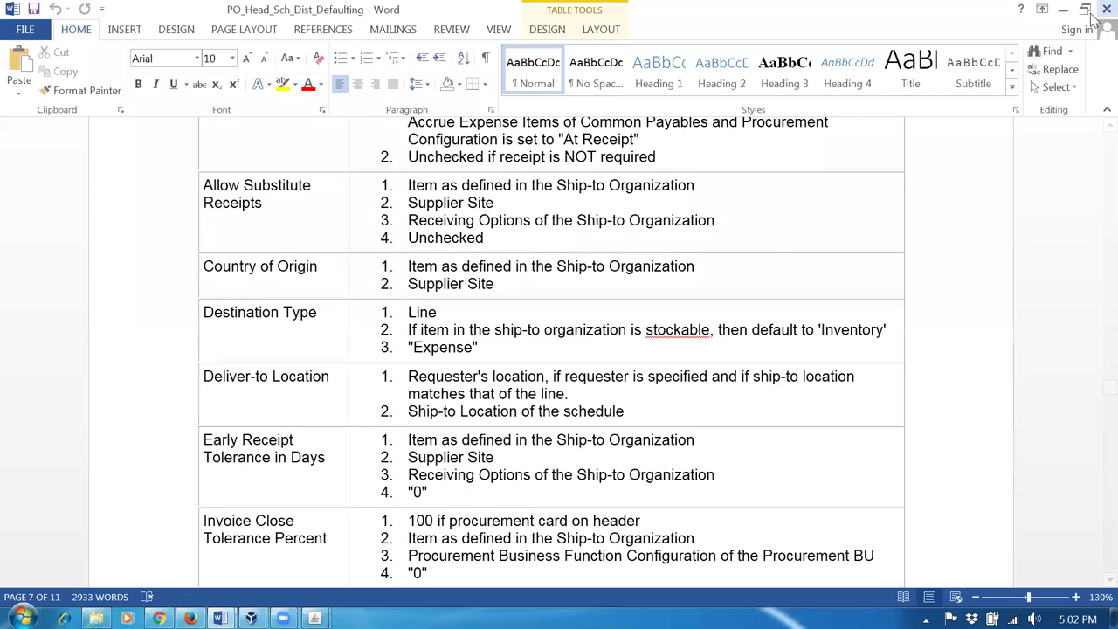
key(alt+Tab)
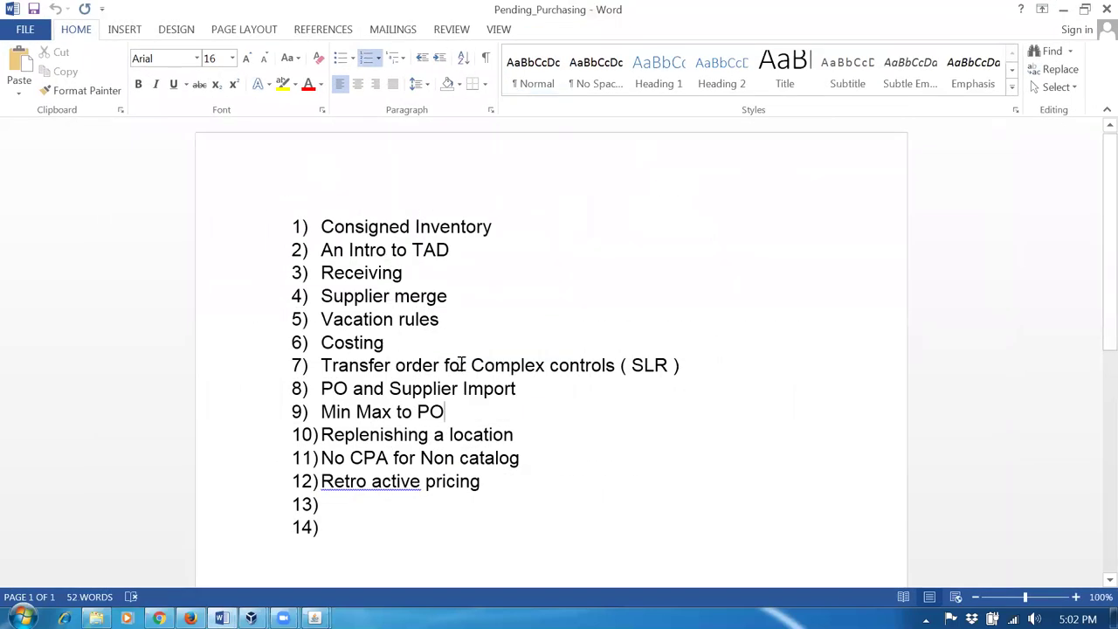
key(alt+Tab)
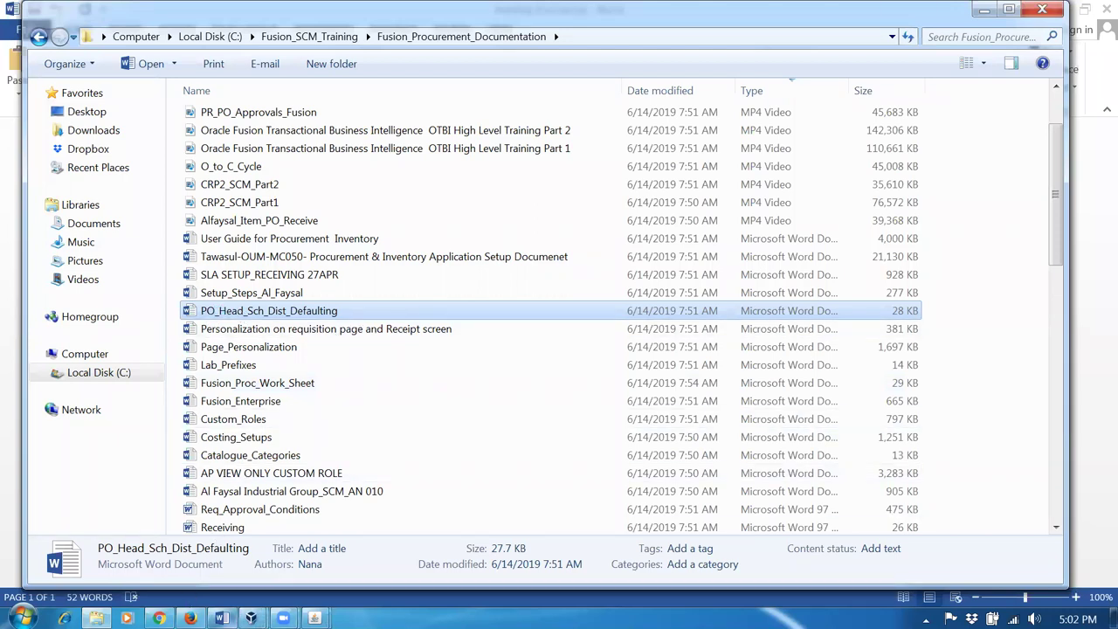
click(267, 328)
click(269, 318)
click(282, 456)
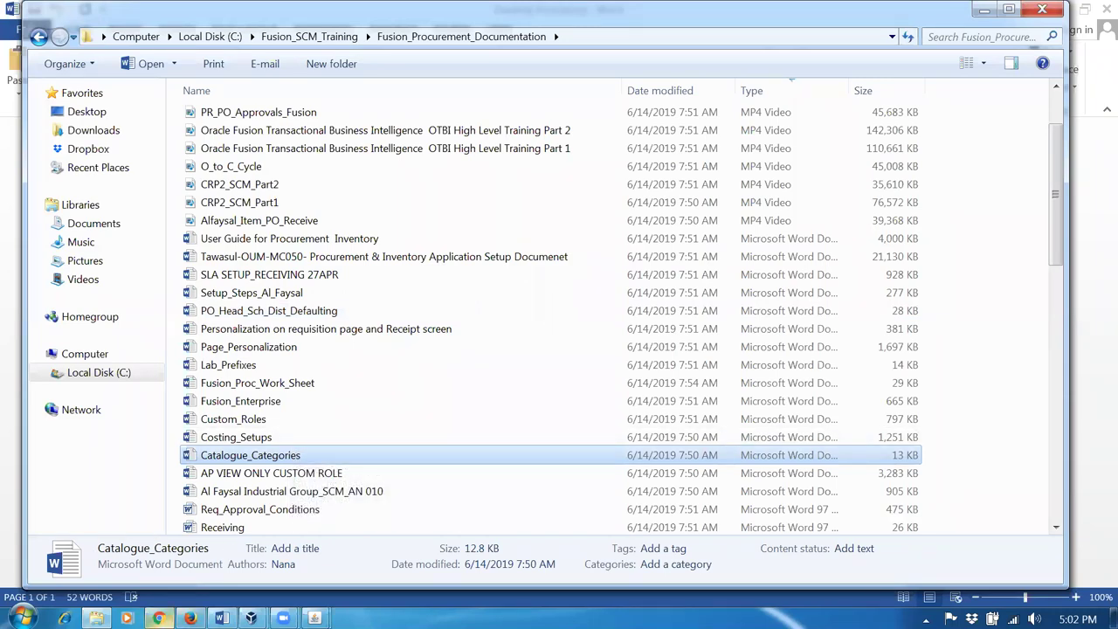
Step: Switch to Chrome and review the shipping, receiving control and billing settings of the purchase order's schedule 1
click(158, 618)
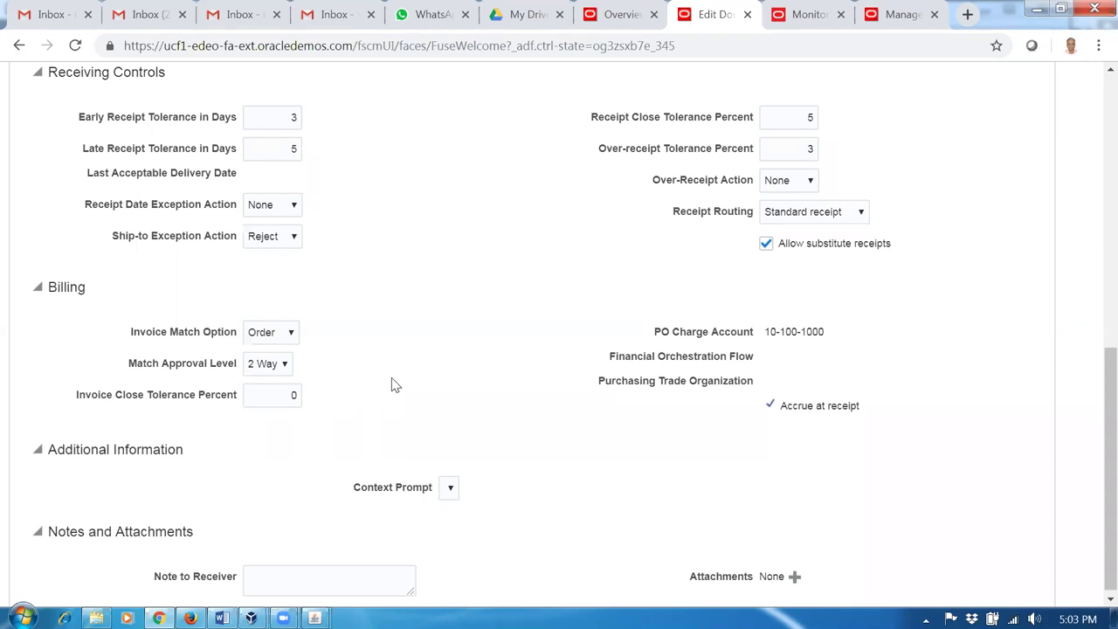
scroll(394, 384, up, 3)
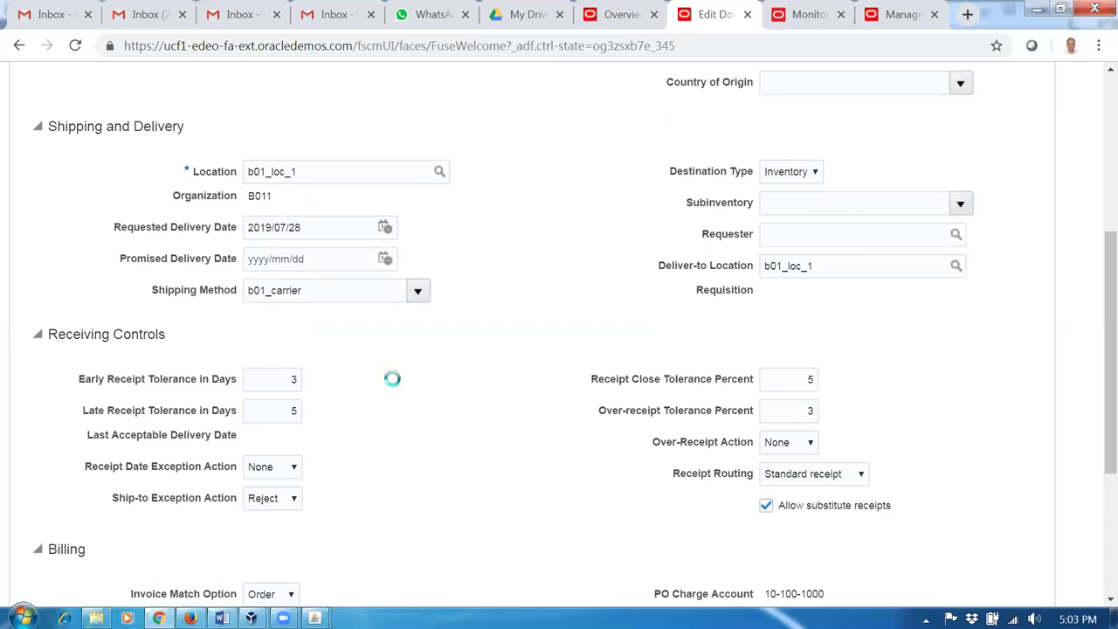
scroll(394, 384, up, 4)
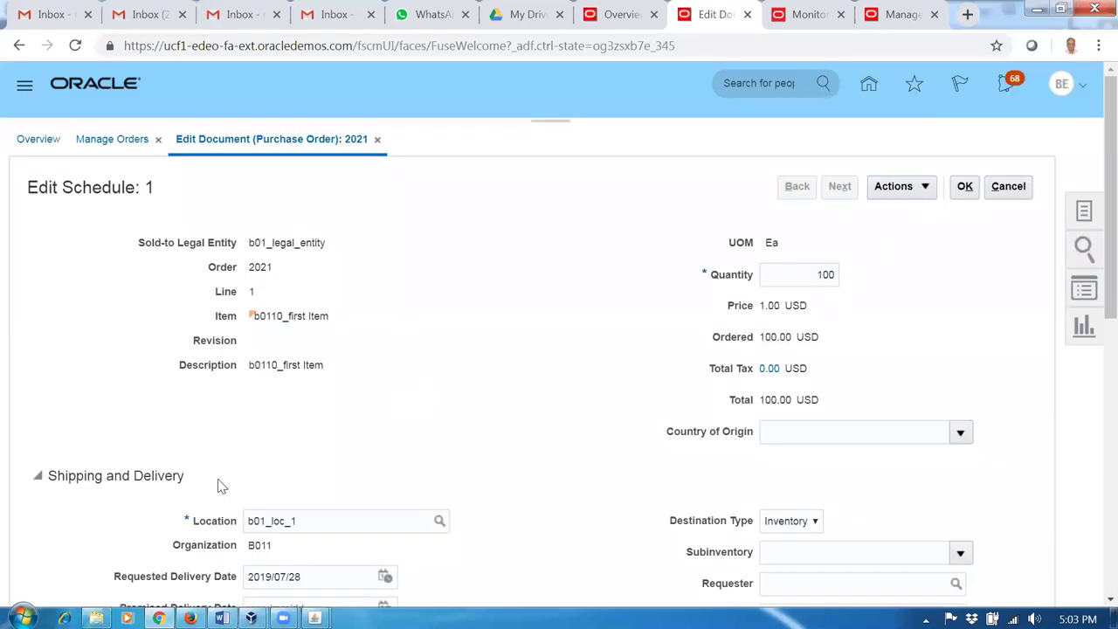
scroll(220, 487, down, 4)
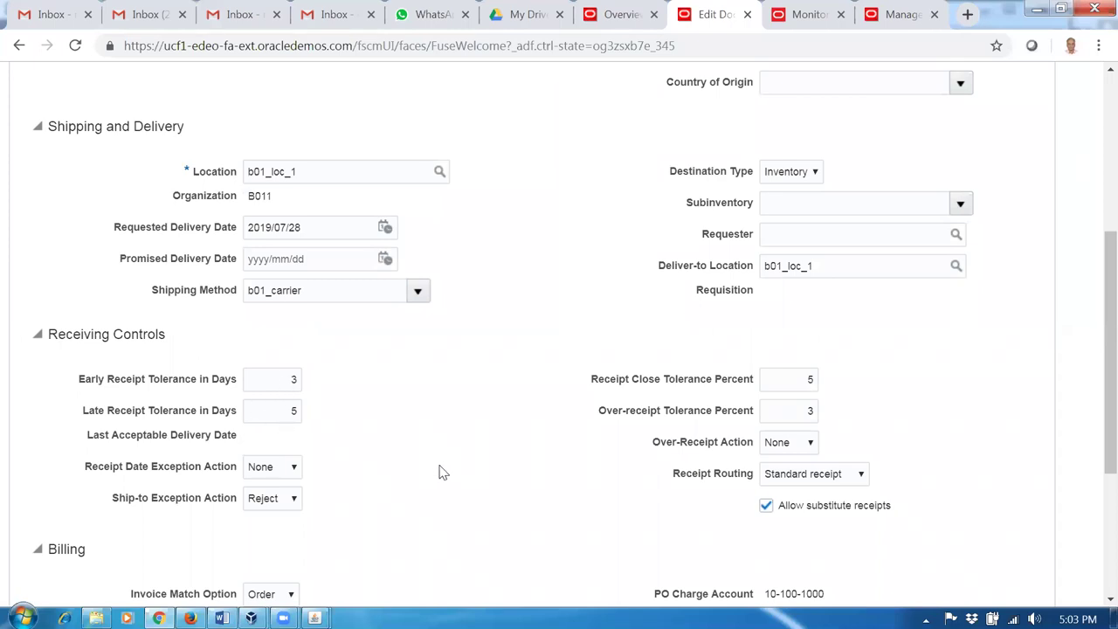
scroll(441, 477, down, 2)
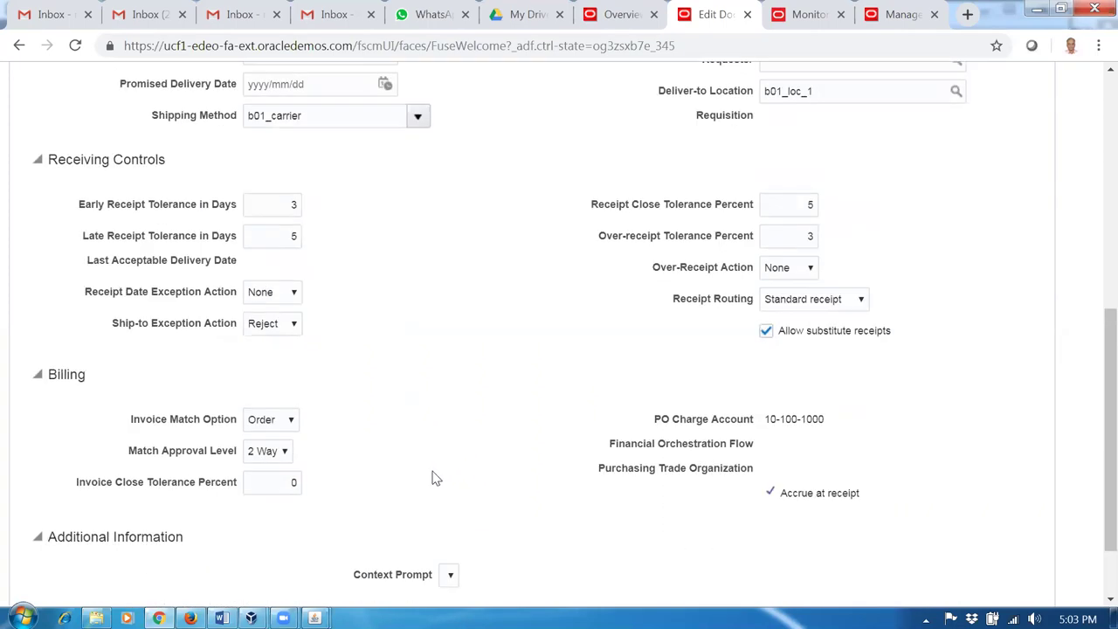
scroll(455, 471, up, 6)
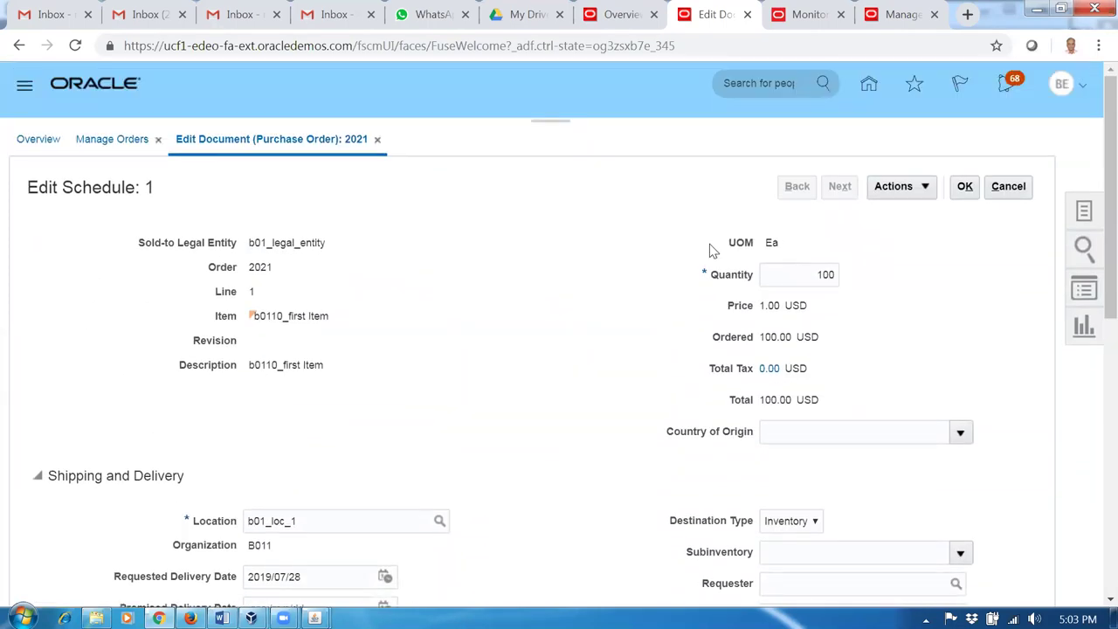
Step: Accept the schedule page, submit the purchase order for approval and dismiss the confirmation
click(964, 186)
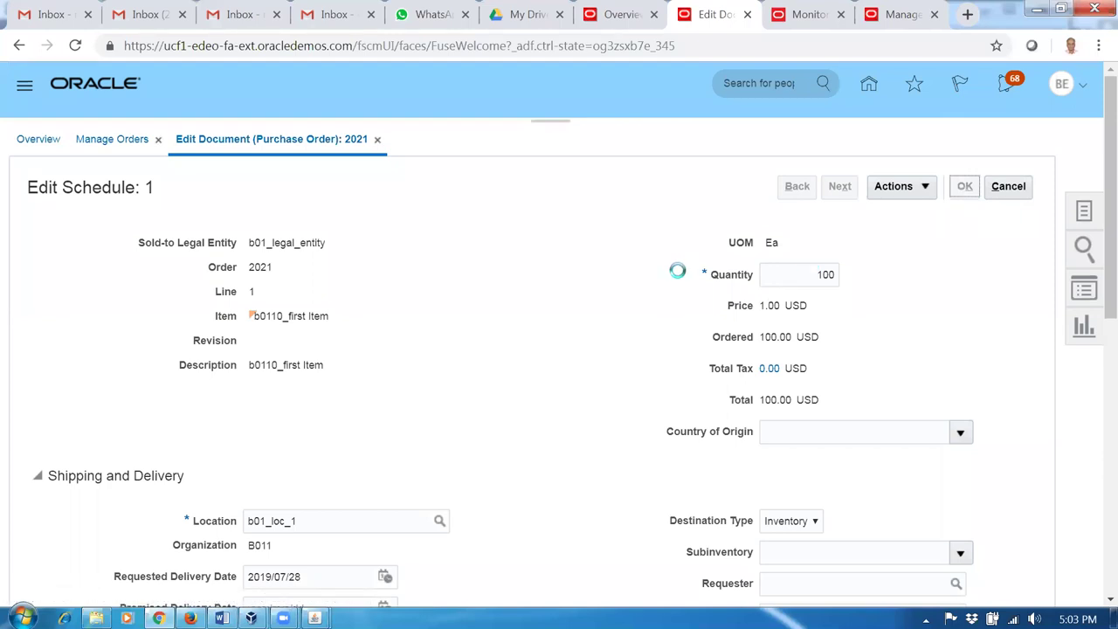
click(959, 191)
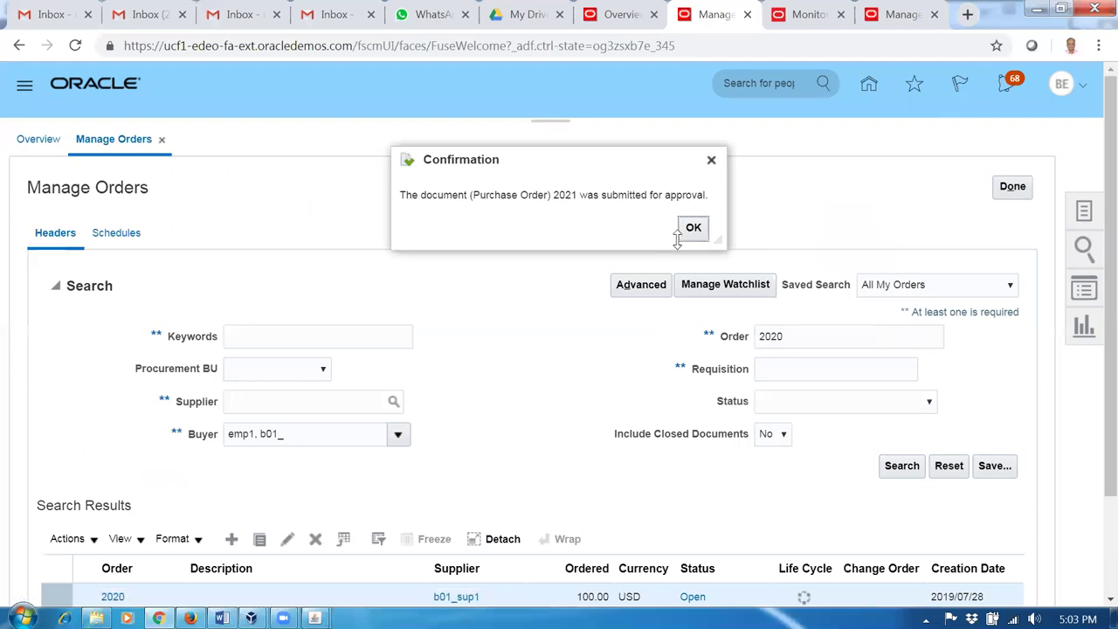
click(693, 230)
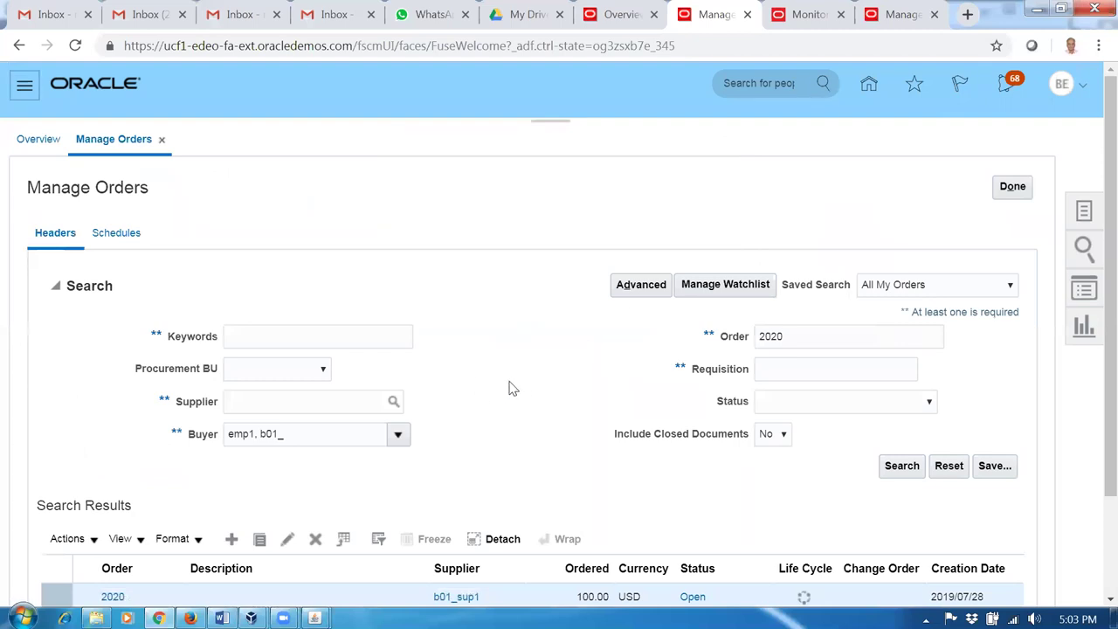
Step: Search Manage Orders for the submitted purchase order by its number and examine its approval action detail
click(1011, 189)
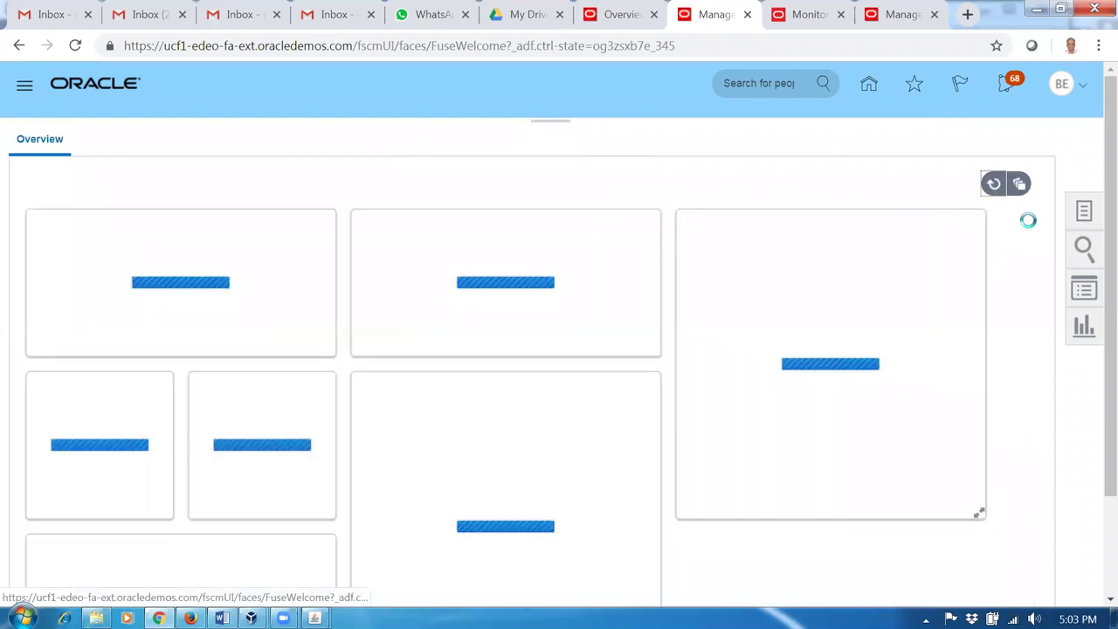
click(1084, 210)
click(861, 239)
click(760, 336)
text(2021)
key(Tab)
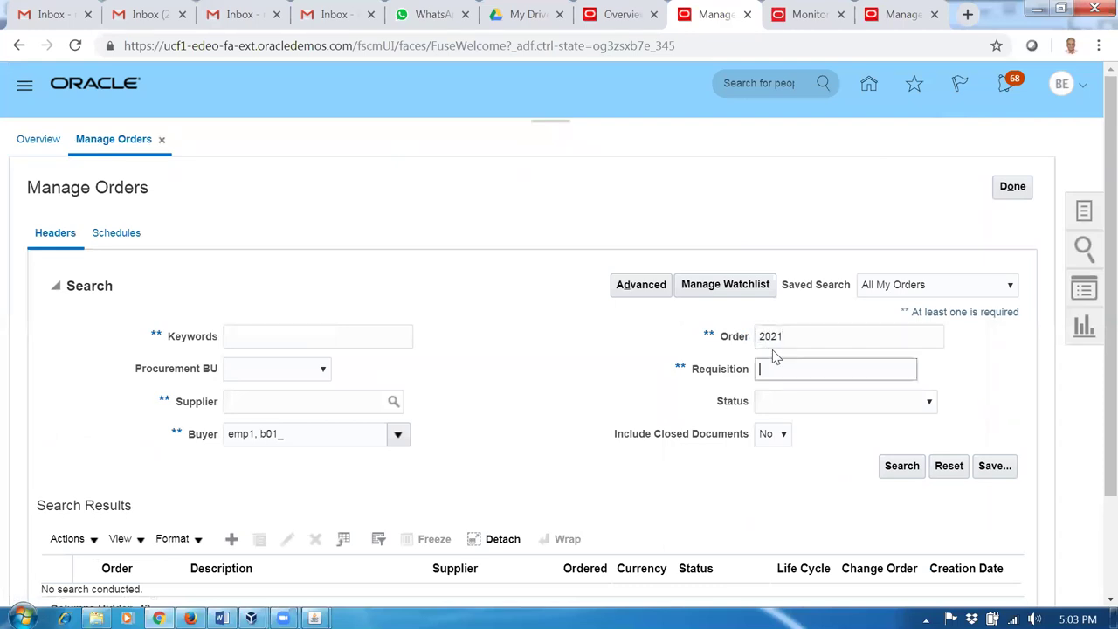
click(901, 465)
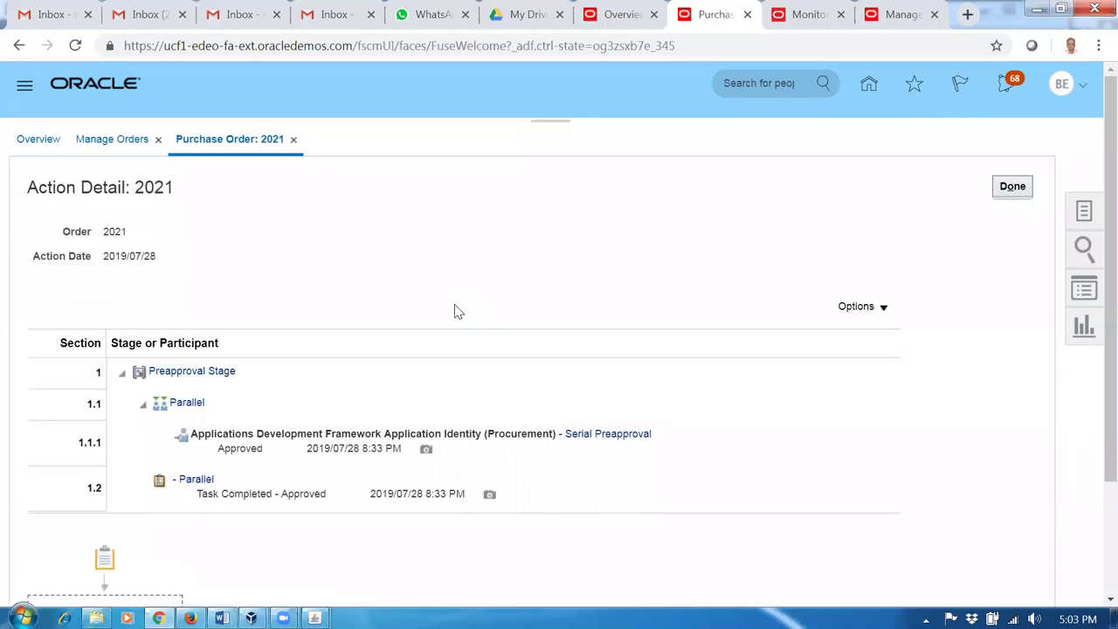
scroll(454, 306, down, 2)
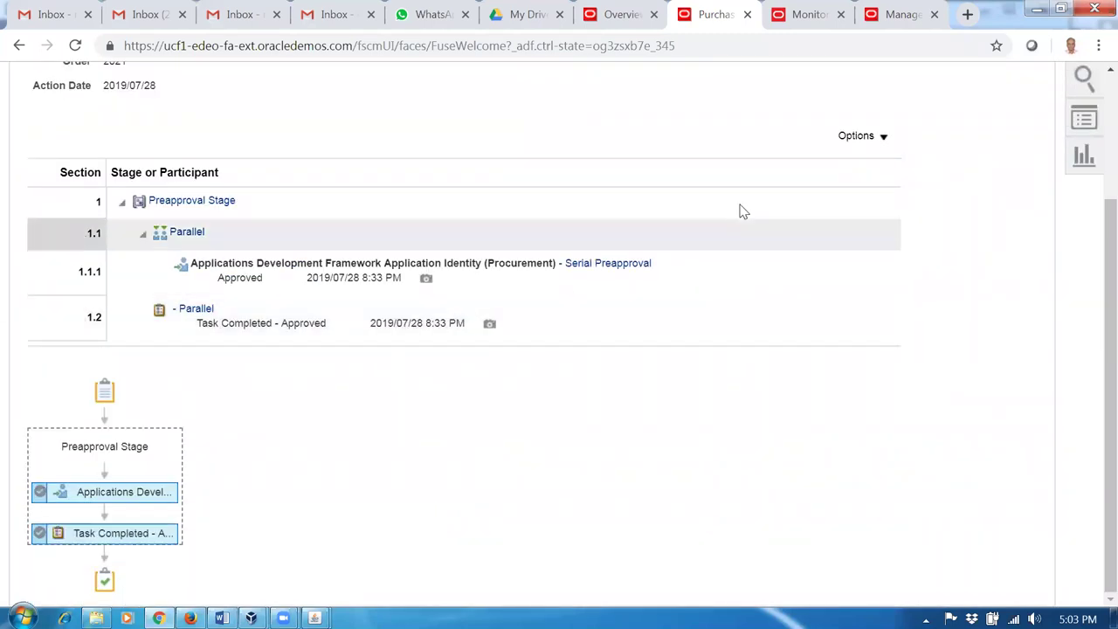
Step: Cancel out of the open invoice's details in the payables session and start creating a new invoice
click(887, 15)
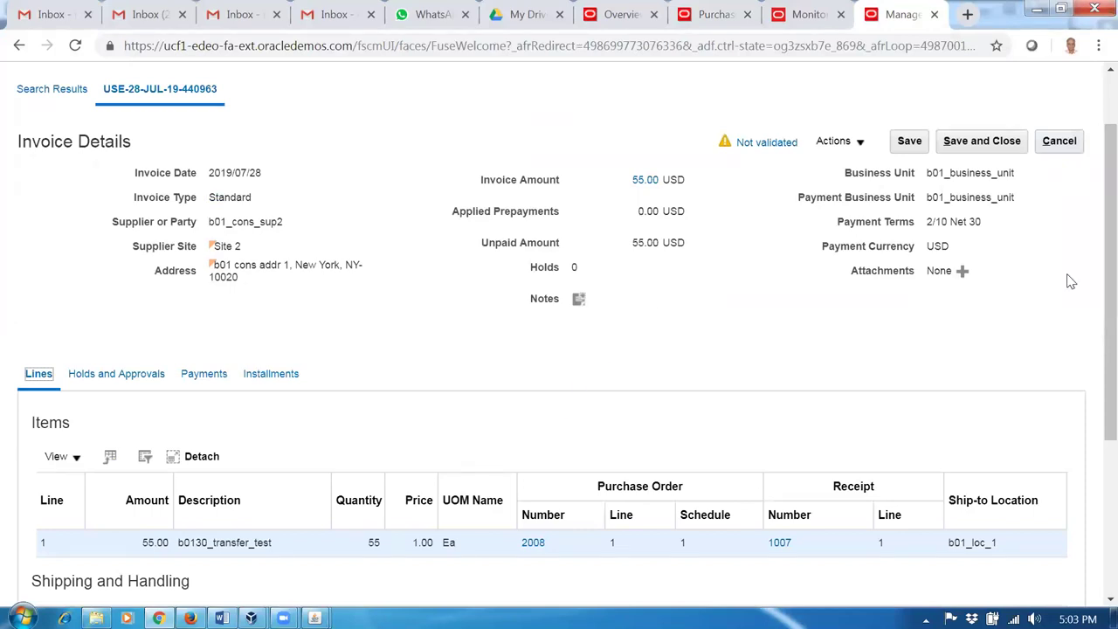
click(1062, 144)
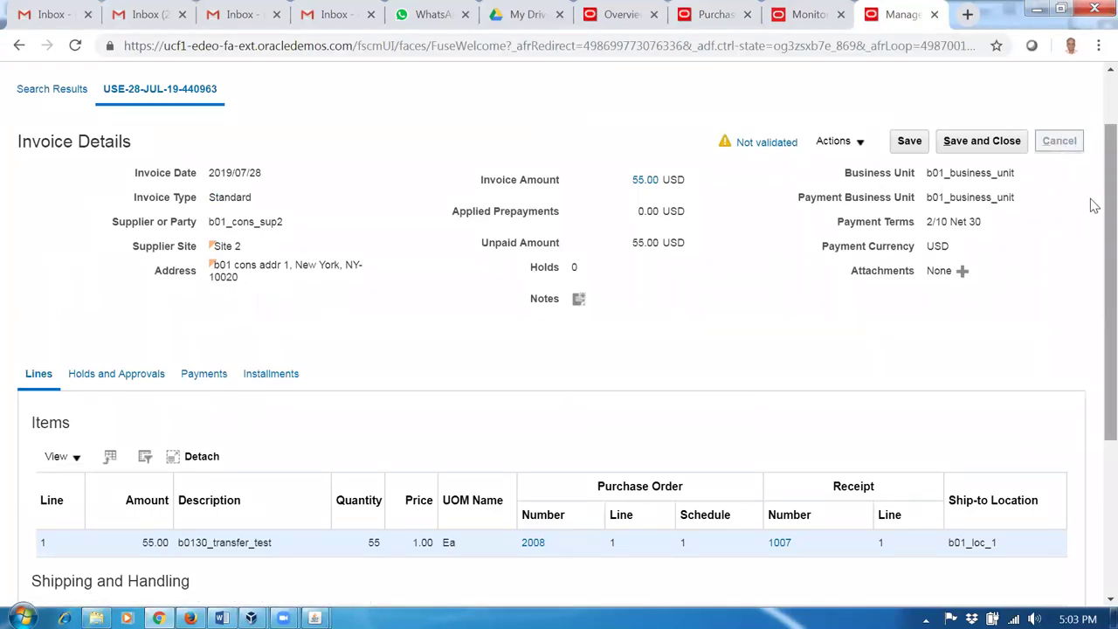
scroll(1094, 192, up, 1)
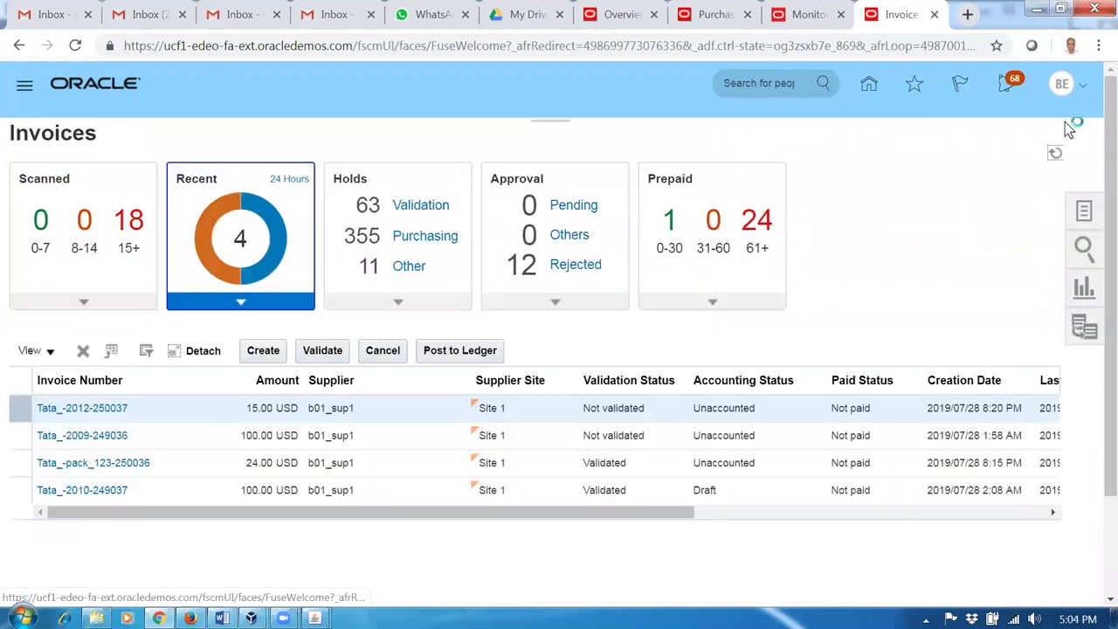
click(259, 353)
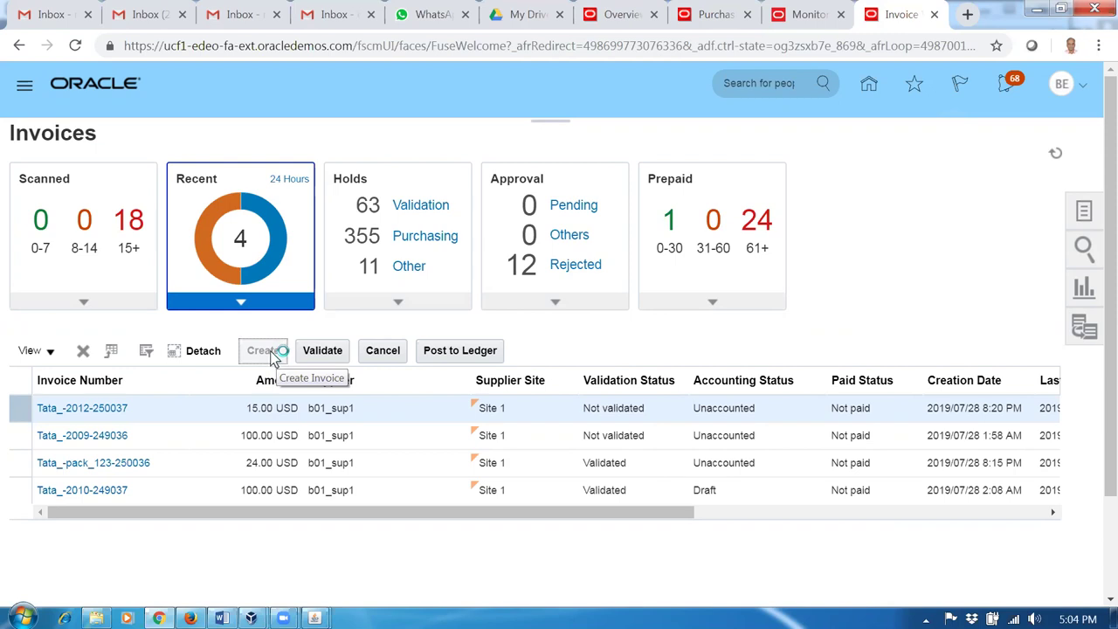
Step: Check the order number on the purchase order's action detail page and return to the invoice session
click(734, 24)
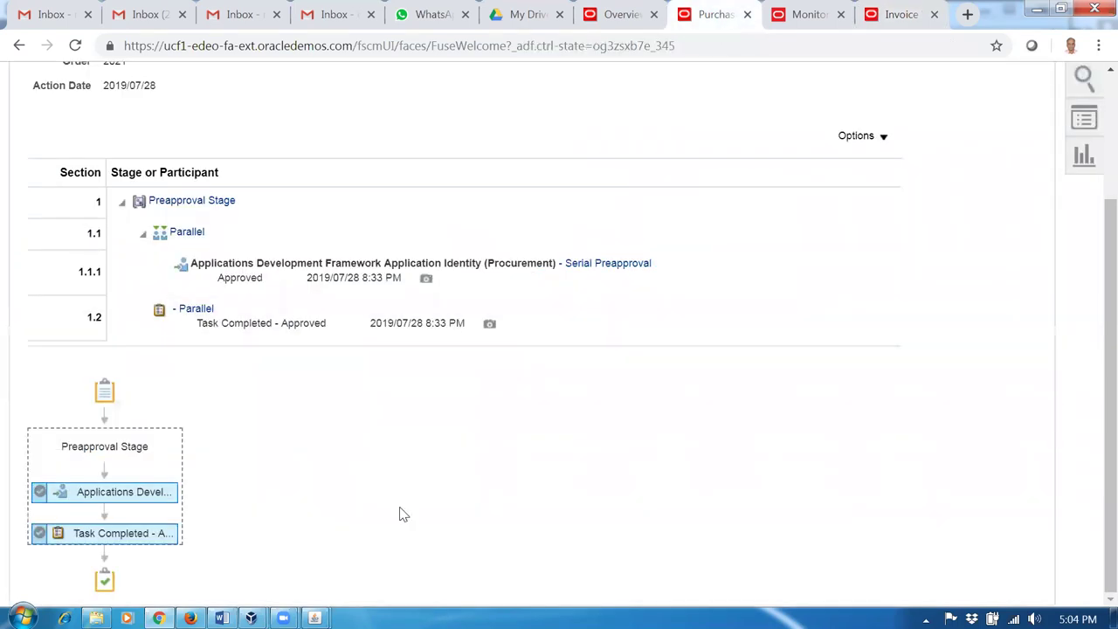
scroll(402, 502, up, 3)
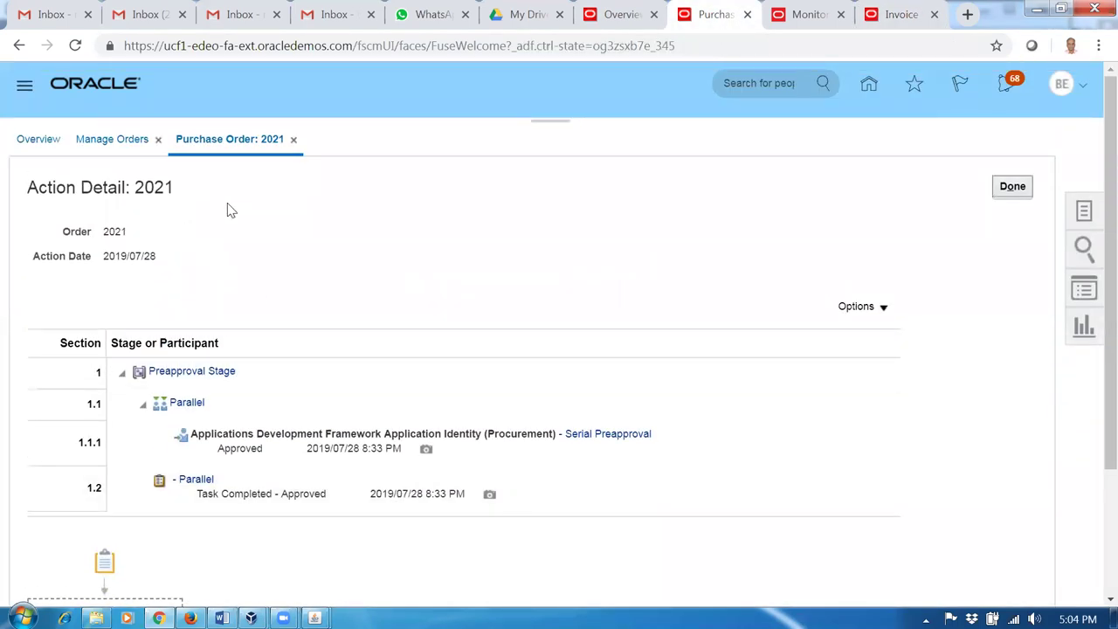
click(899, 19)
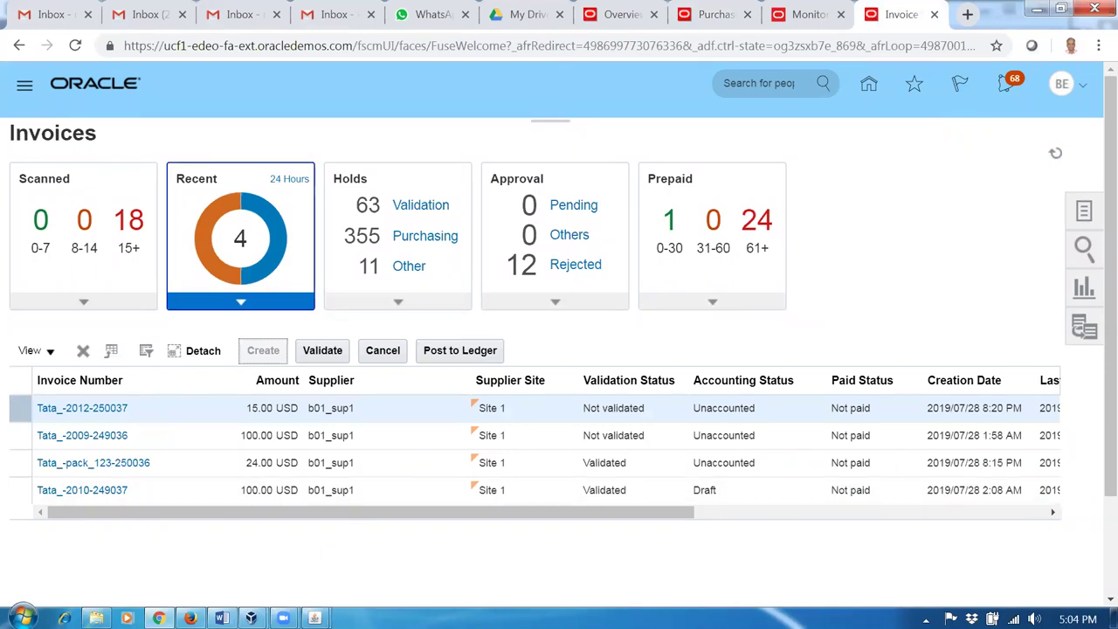
Step: Switch to Oracle Applications (EBSDB) and open the Invoice Workbench from the Payables invoice entry functions
mouse_move(314, 617)
click(410, 502)
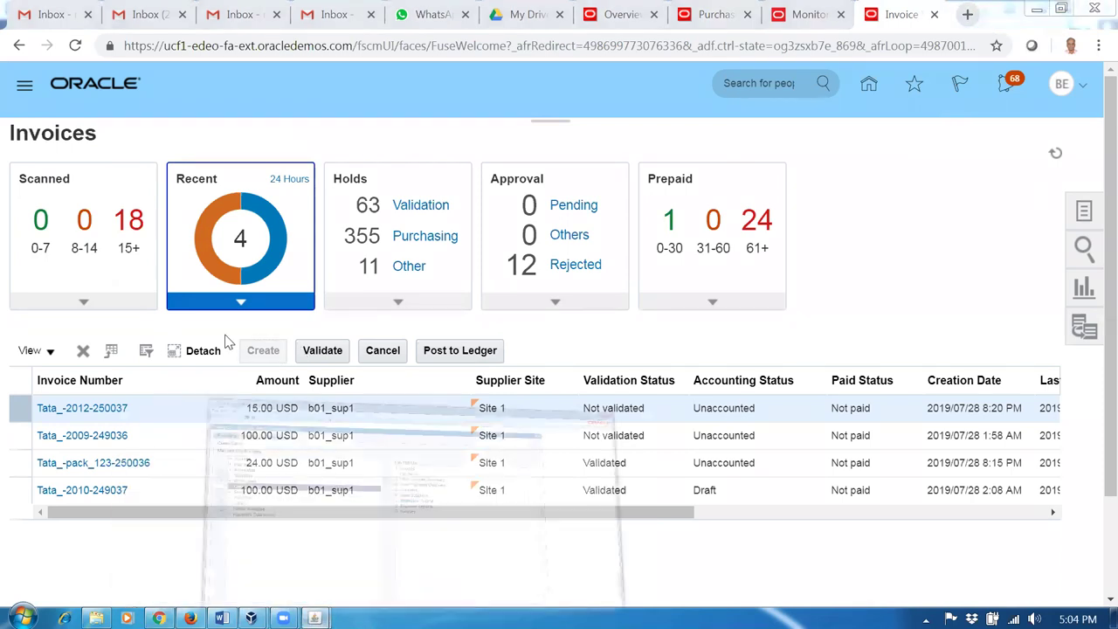
click(39, 329)
click(153, 180)
double_click(152, 180)
double_click(143, 202)
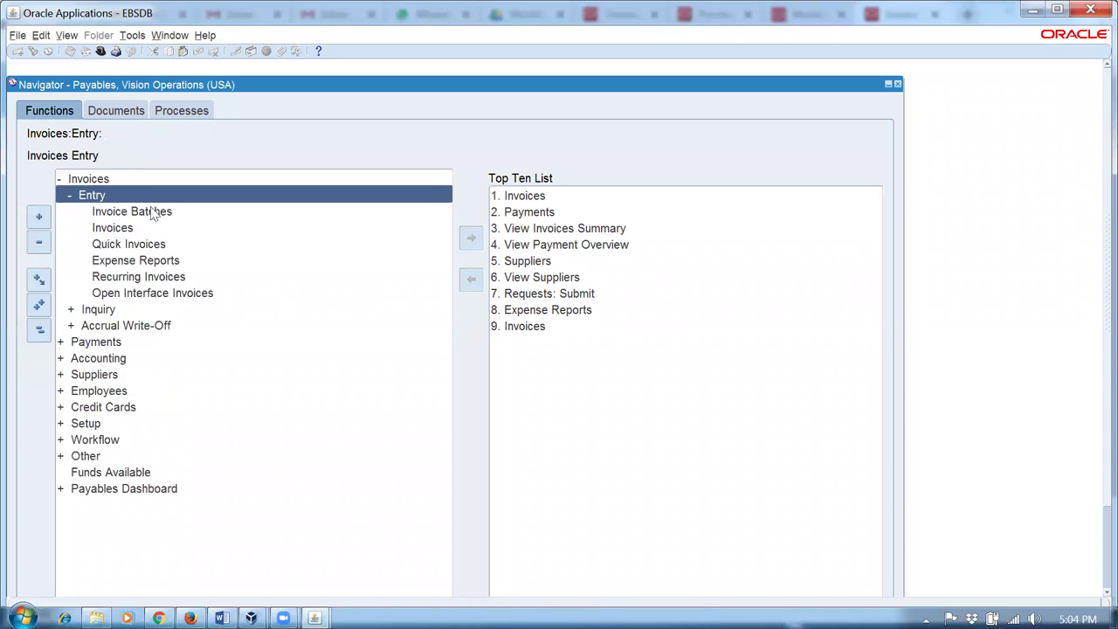
double_click(153, 228)
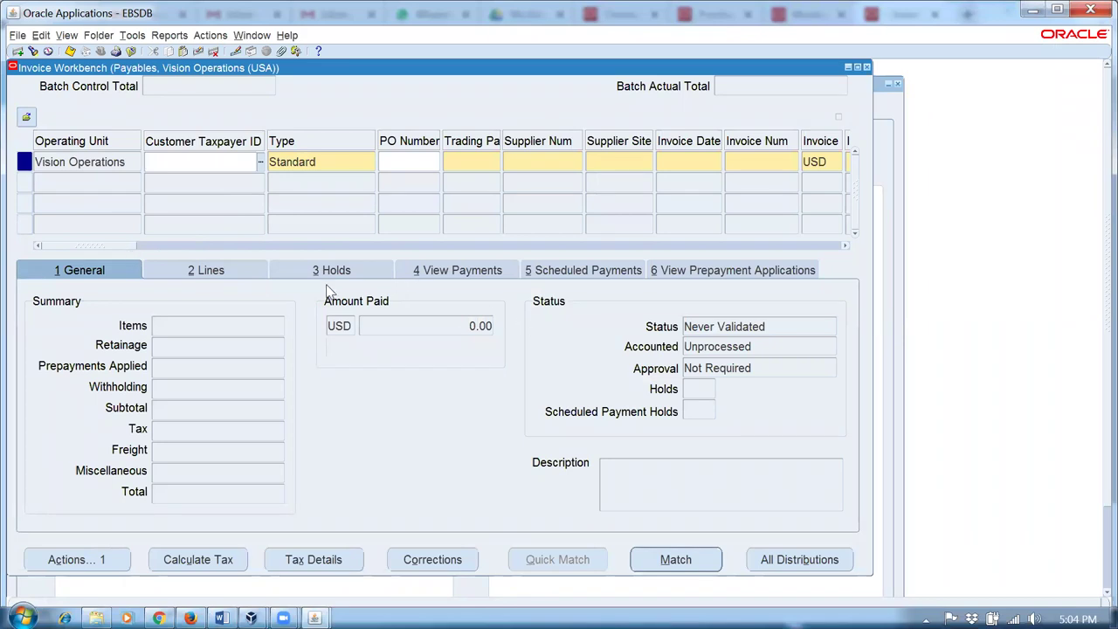
Step: Set the Match Action of the blank invoice row to Receipt
drag(81, 245, 297, 252)
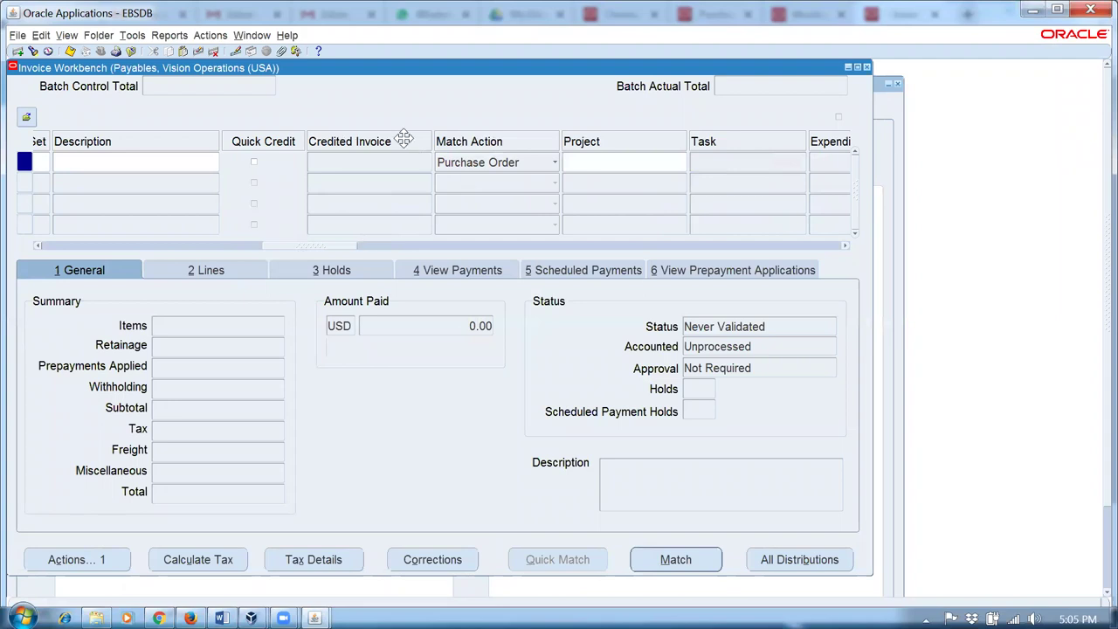
click(511, 170)
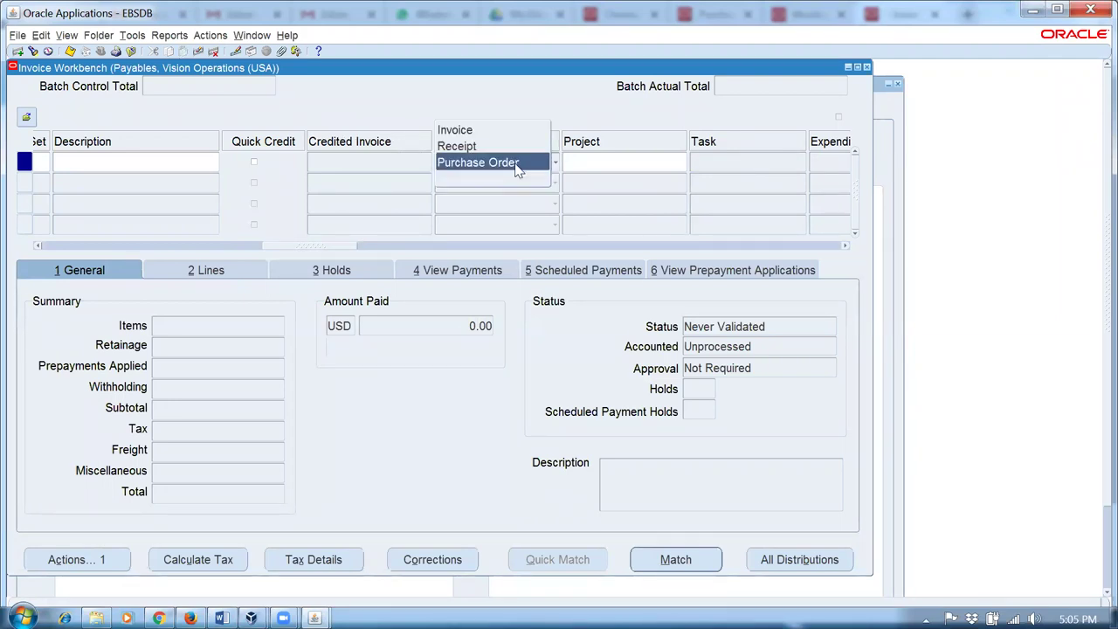
click(517, 169)
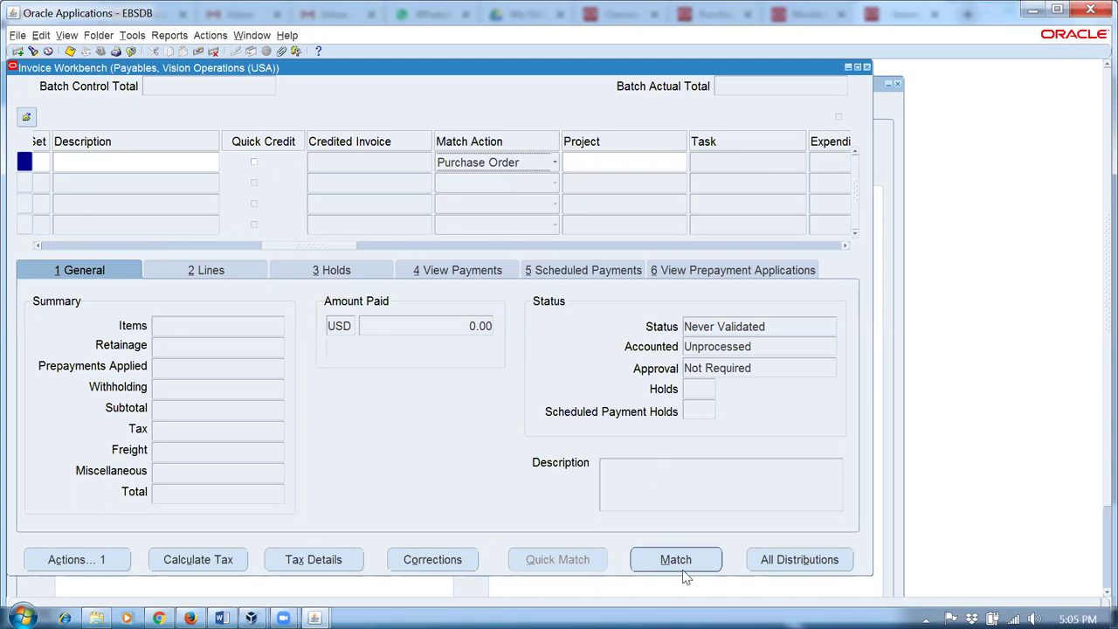
click(492, 165)
click(492, 144)
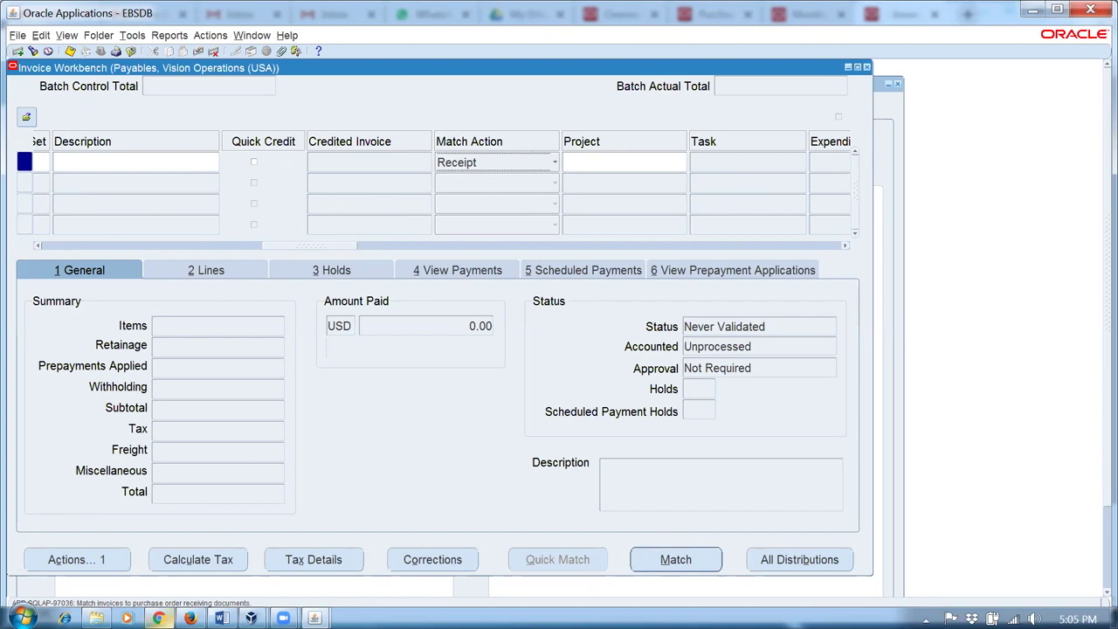
Step: Back in Chrome, identify the new invoice by the submitted purchase order's number and set the invoice number to 1001
click(159, 617)
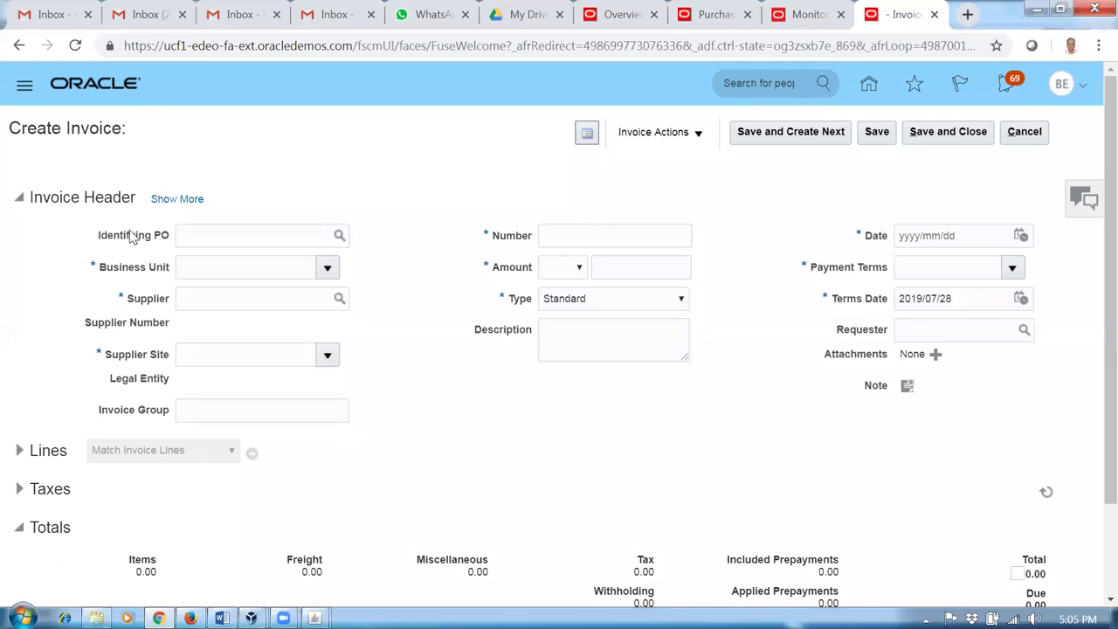
click(214, 243)
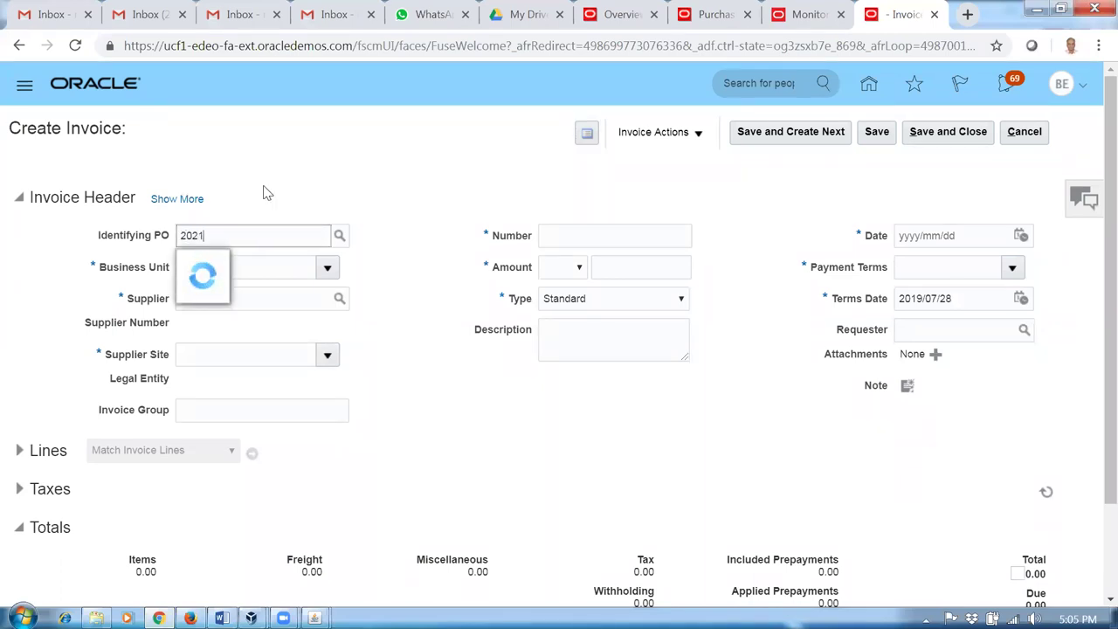
click(305, 263)
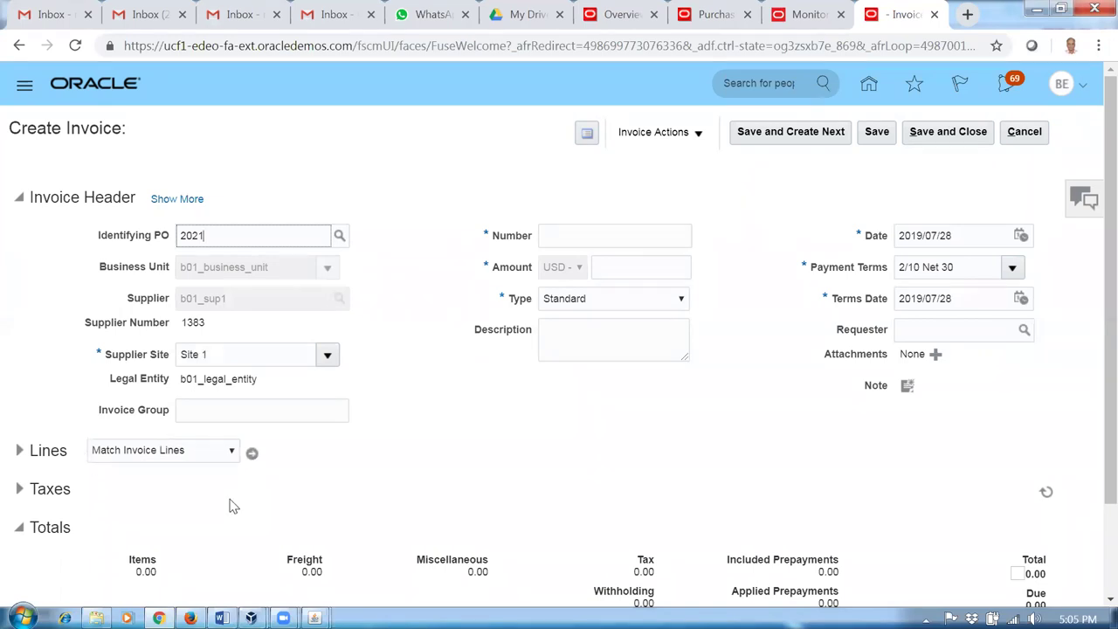
click(578, 245)
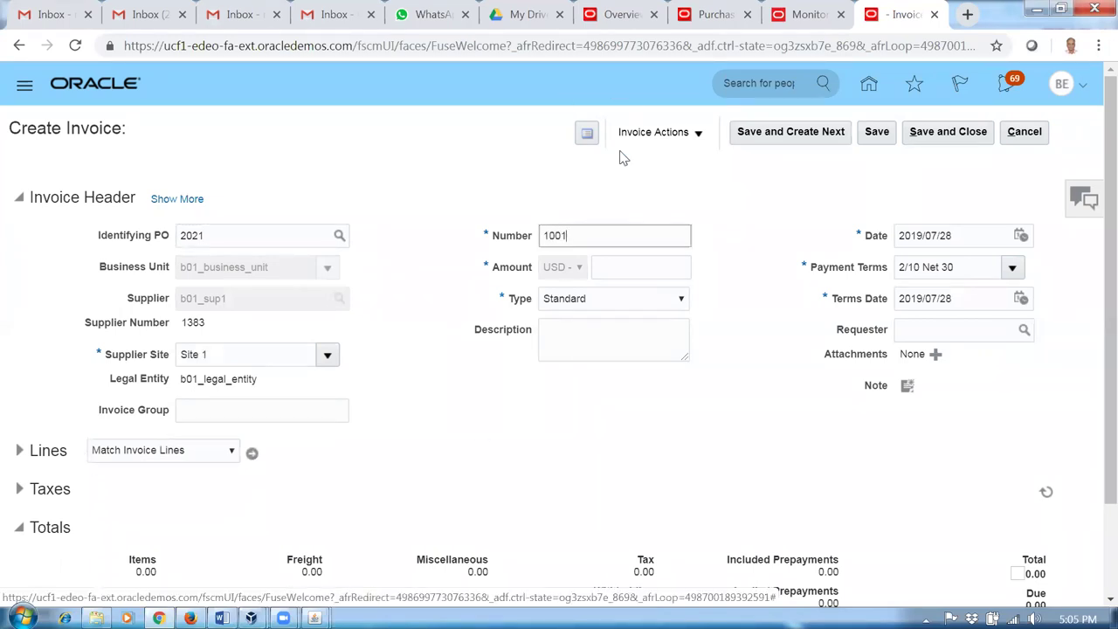
Step: Set the invoice amount to 100 and enter the description "2 way Po match"
click(632, 266)
text(100)
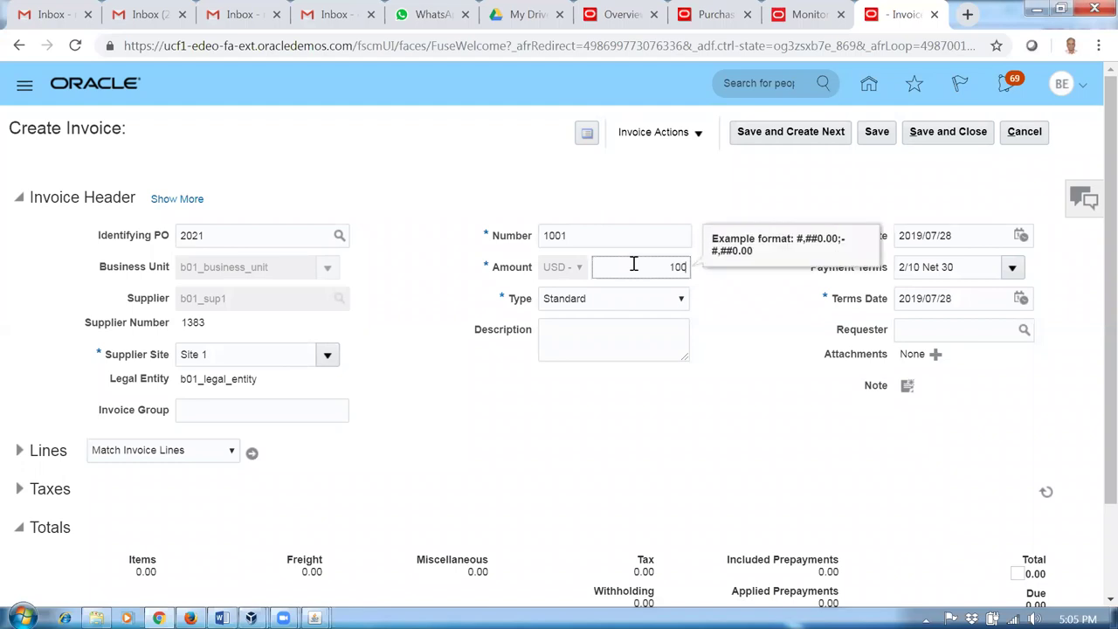
click(572, 343)
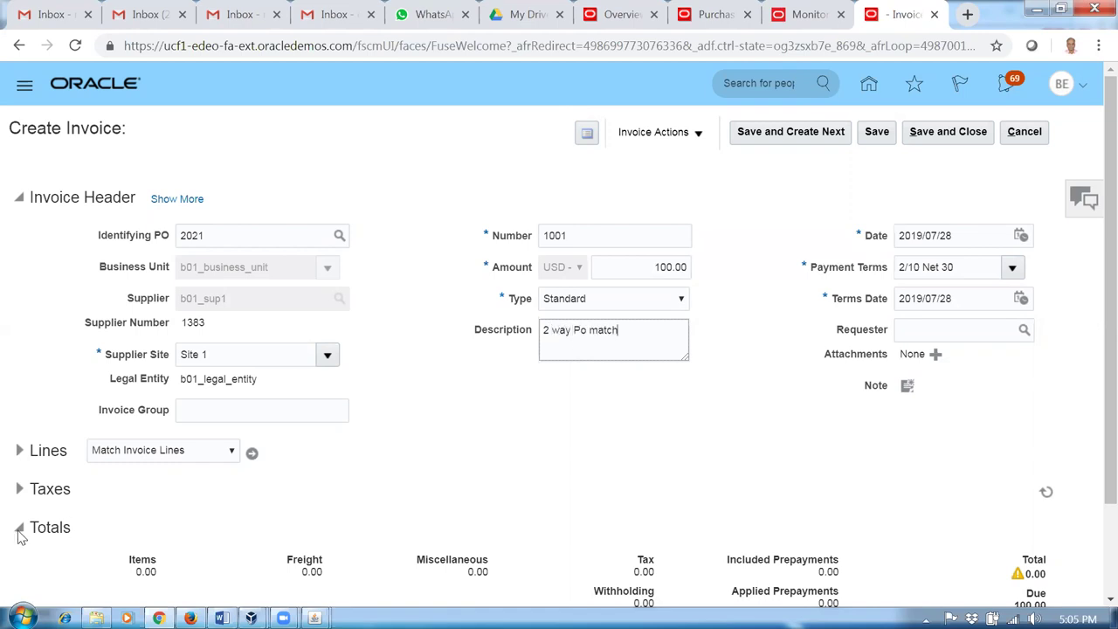
Step: Match the invoice to the purchase order's line 1, schedule 1, for a quantity of 100, and apply the match
click(252, 456)
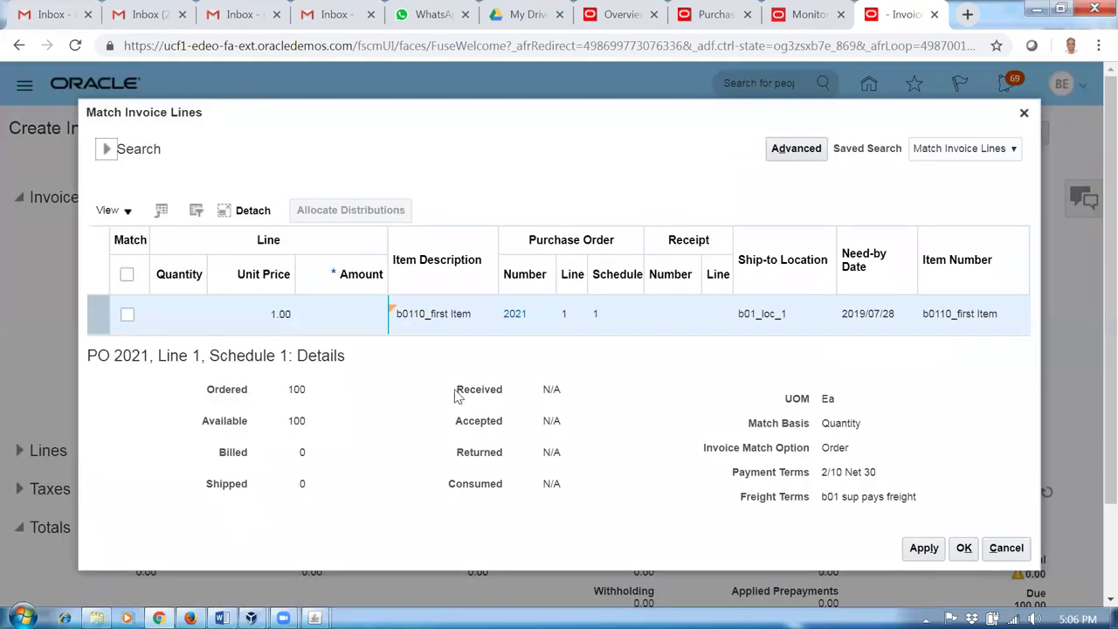
click(126, 316)
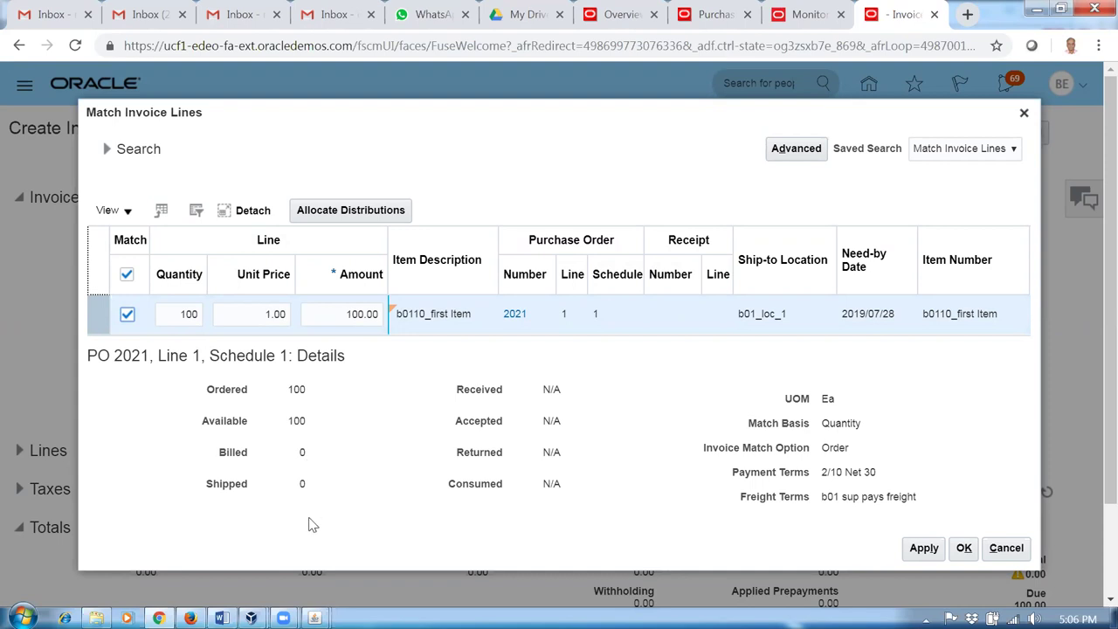
drag(291, 421, 310, 428)
click(345, 436)
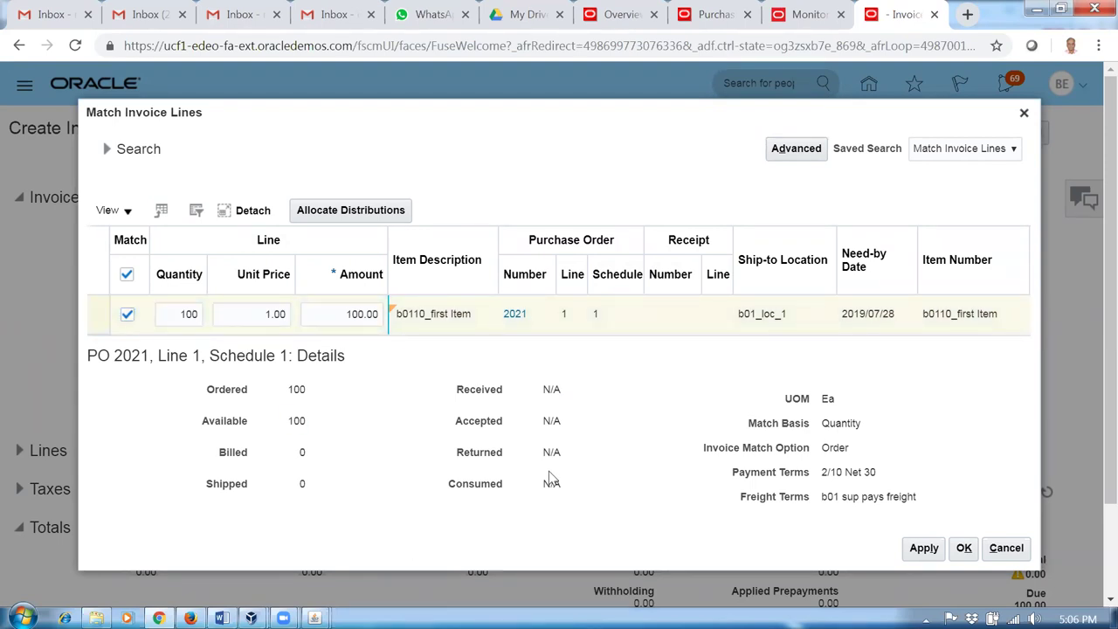
click(936, 559)
click(964, 549)
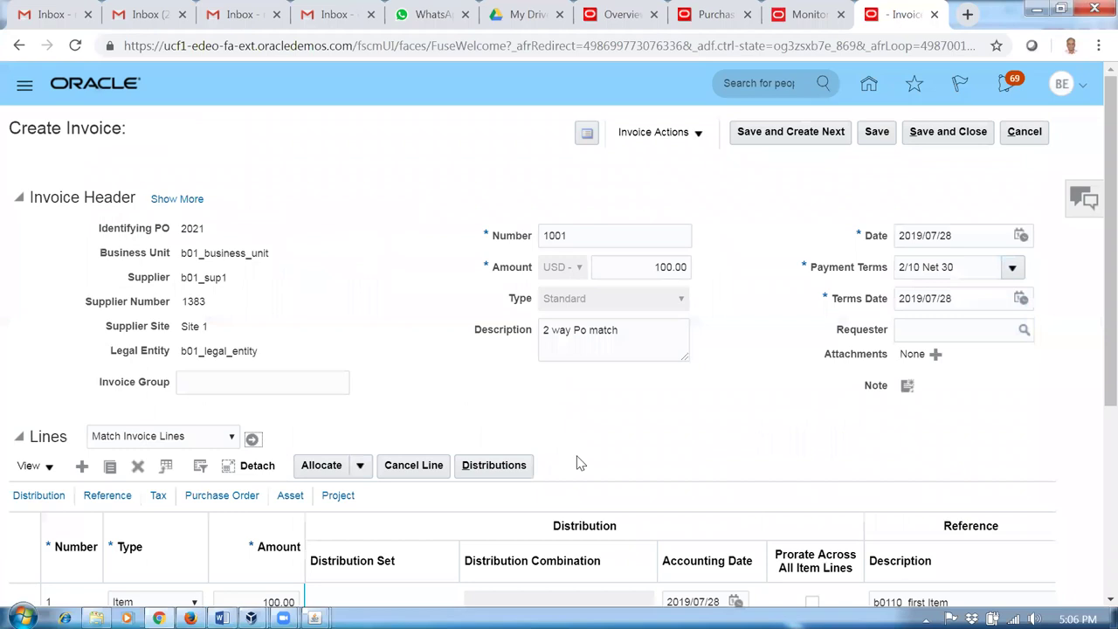
Step: Save the invoice and review the distribution, reference and tax details of its matched item line
click(873, 136)
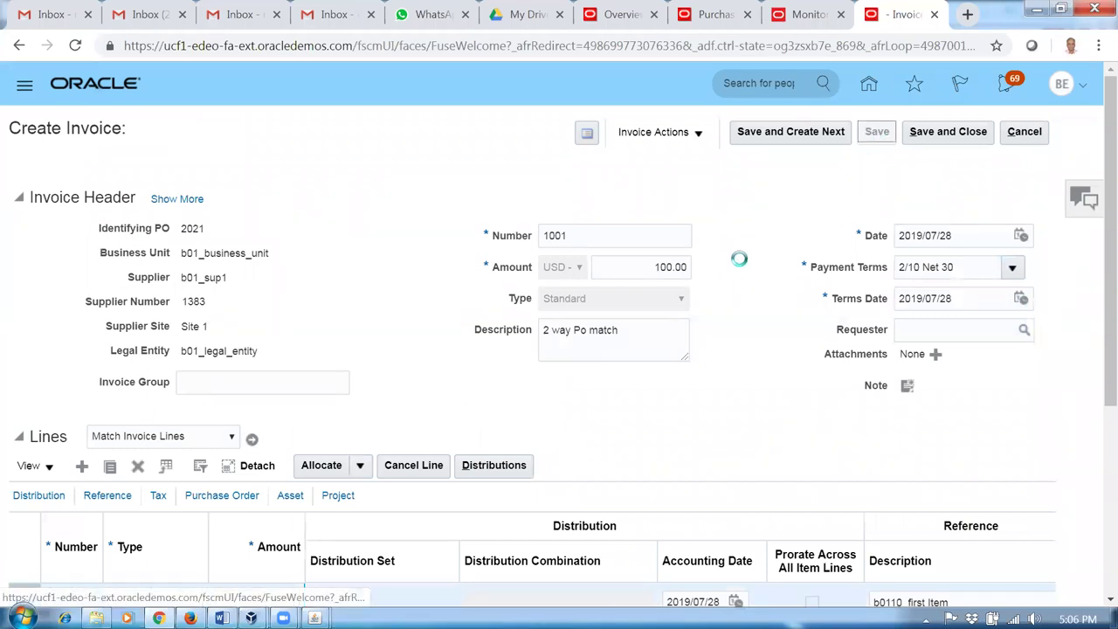
scroll(767, 352, down, 2)
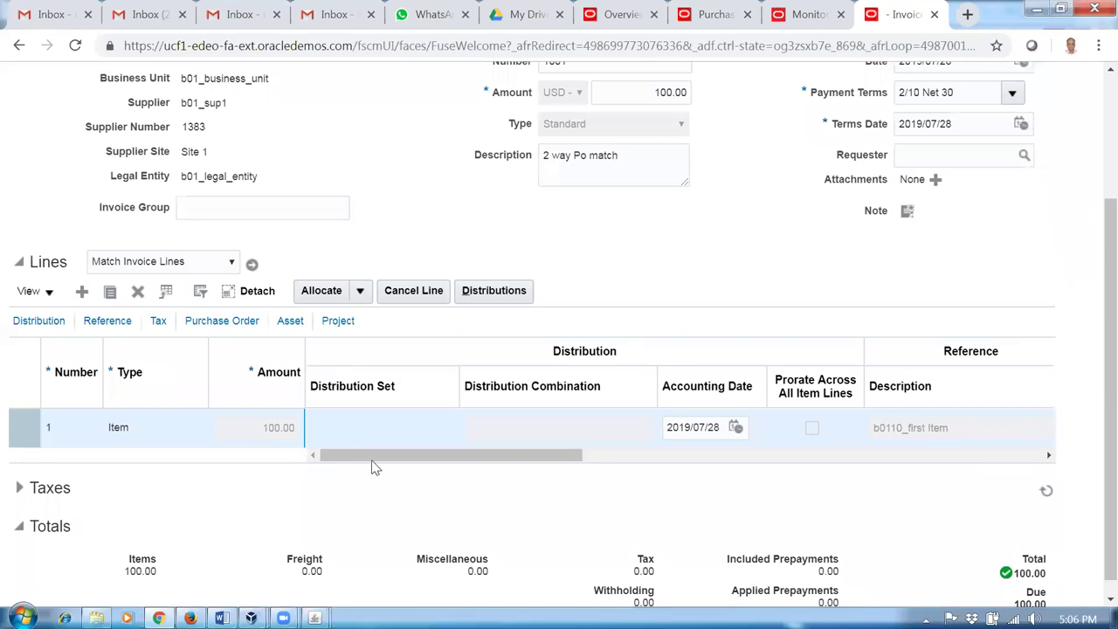
drag(347, 454, 456, 470)
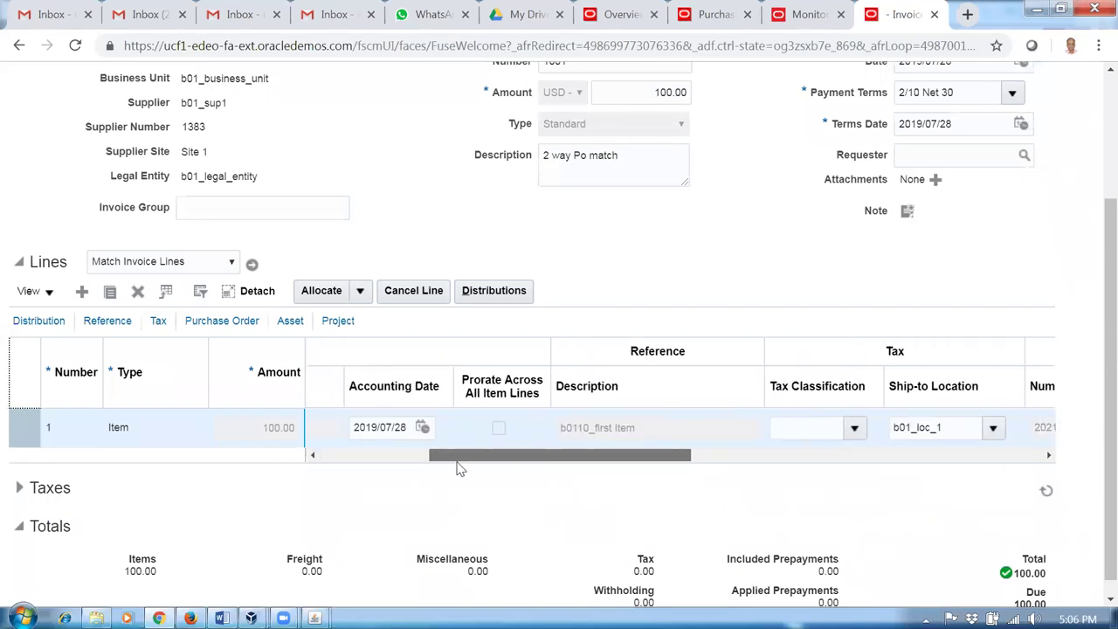
drag(456, 469, 203, 483)
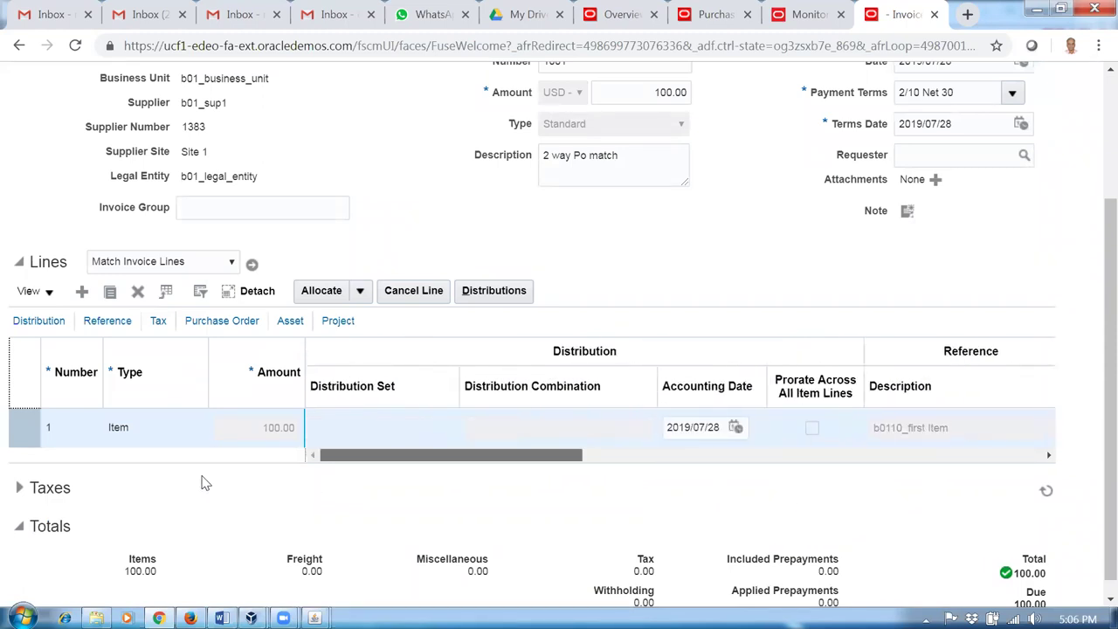
Step: Validate the saved invoice
scroll(724, 274, up, 3)
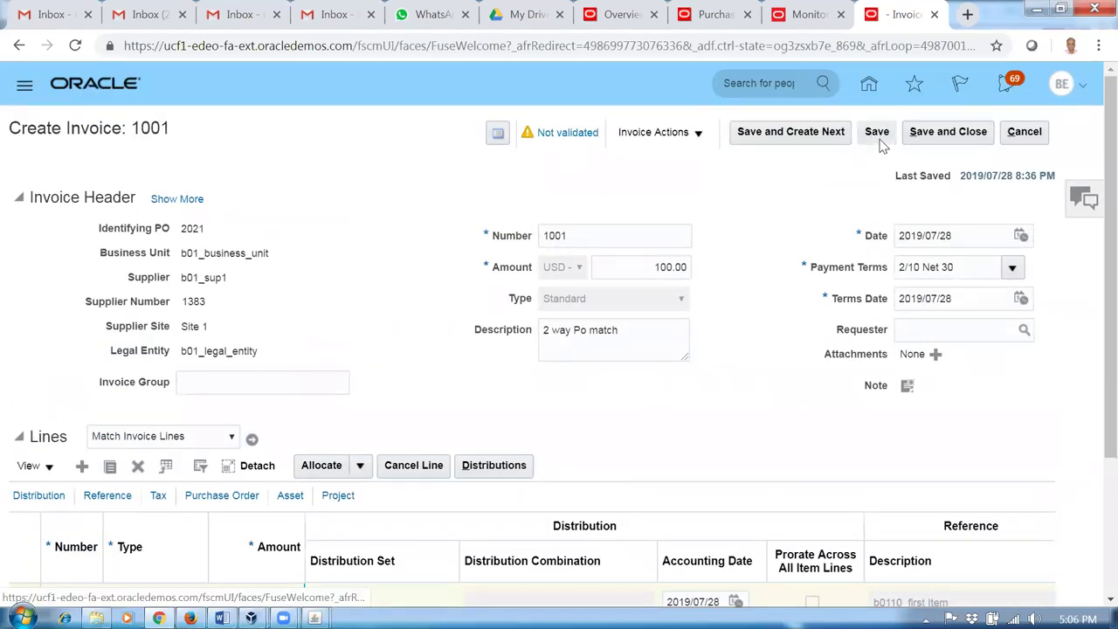
click(662, 132)
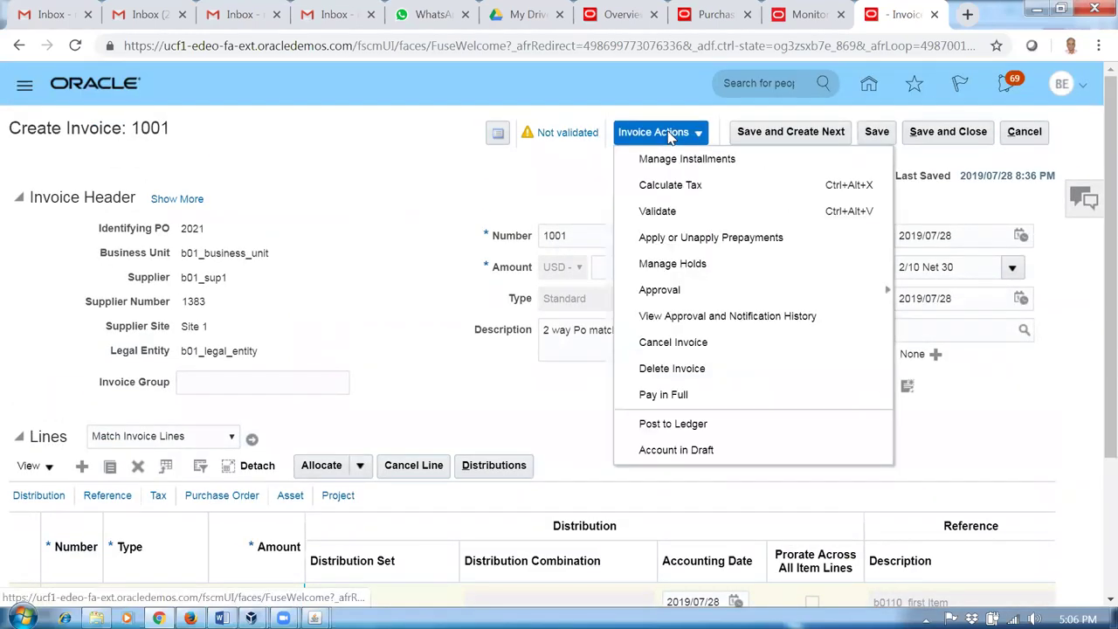
click(658, 210)
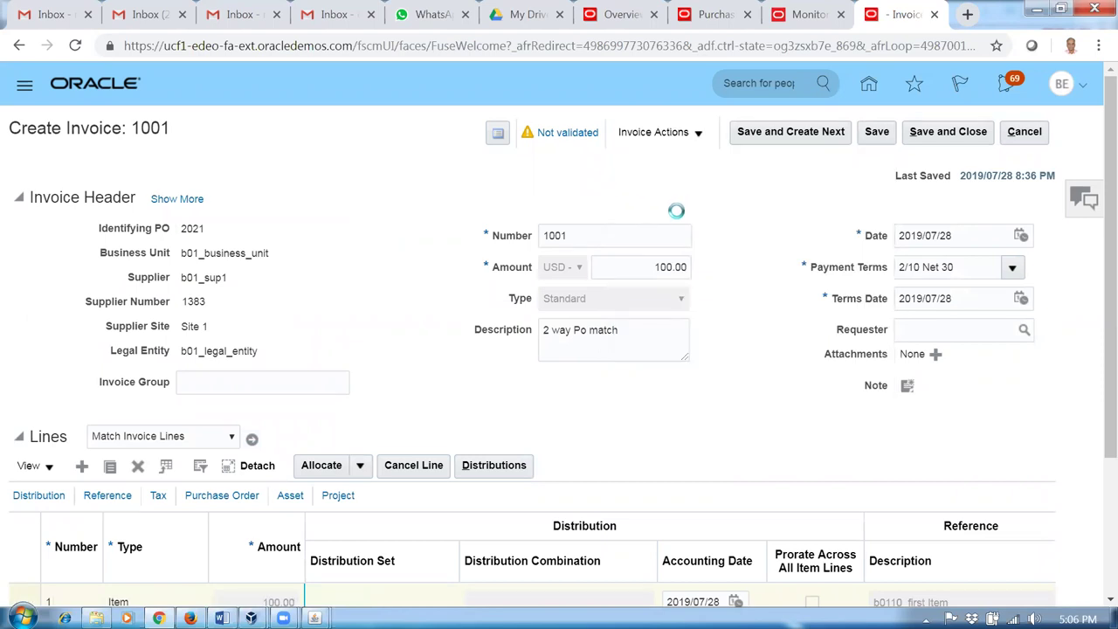
Step: Review the actions available for the validated invoice, dismiss them, and save and close the invoice
click(647, 134)
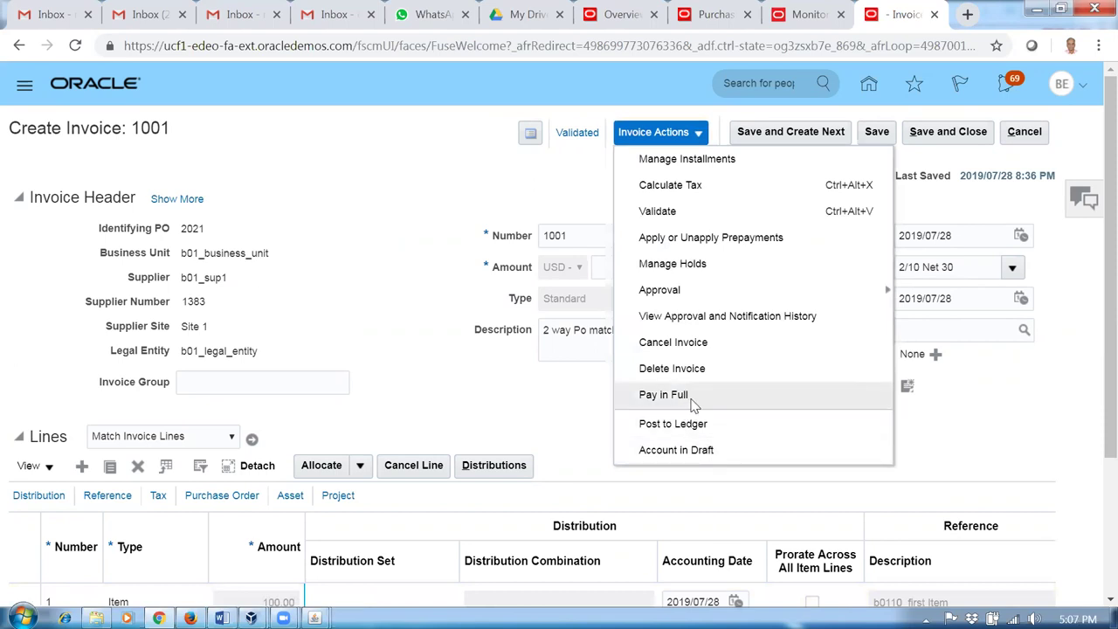
mouse_move(690, 302)
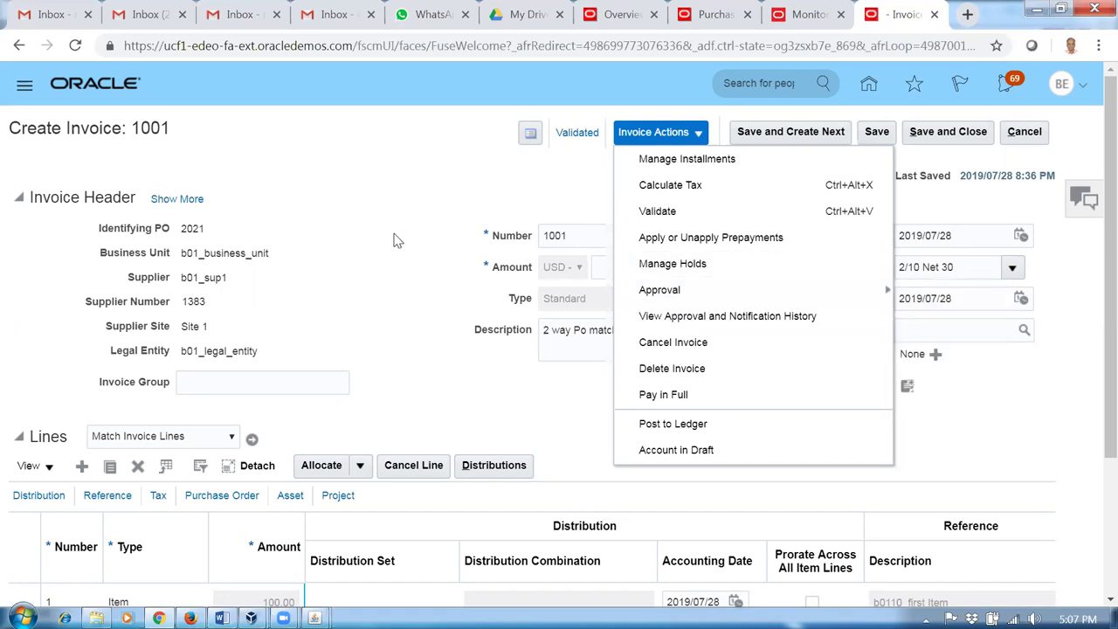
click(450, 393)
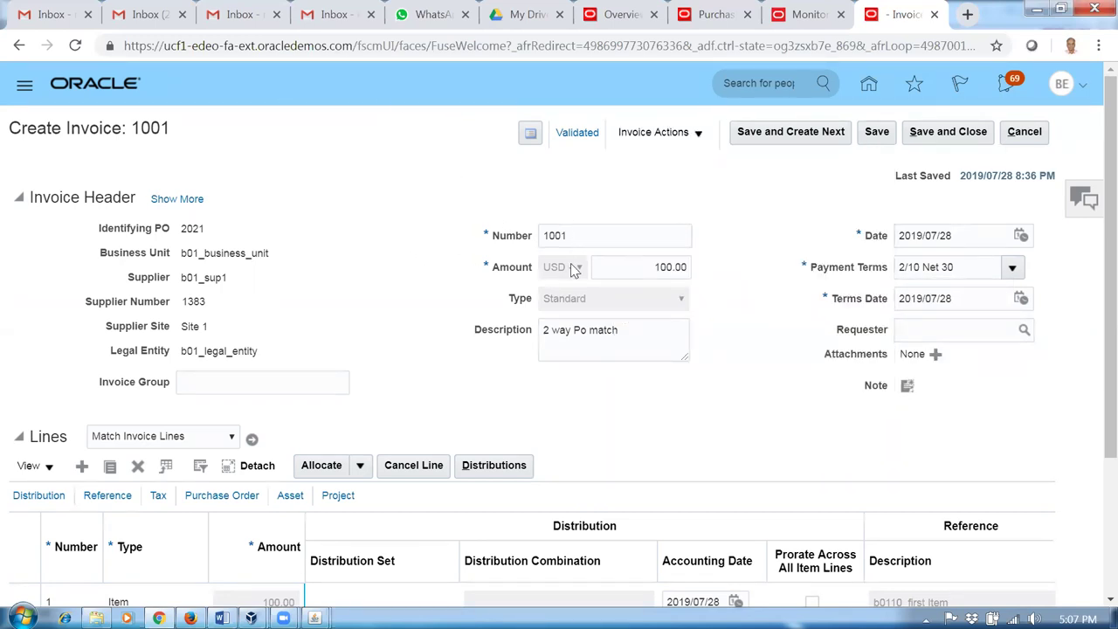
click(948, 132)
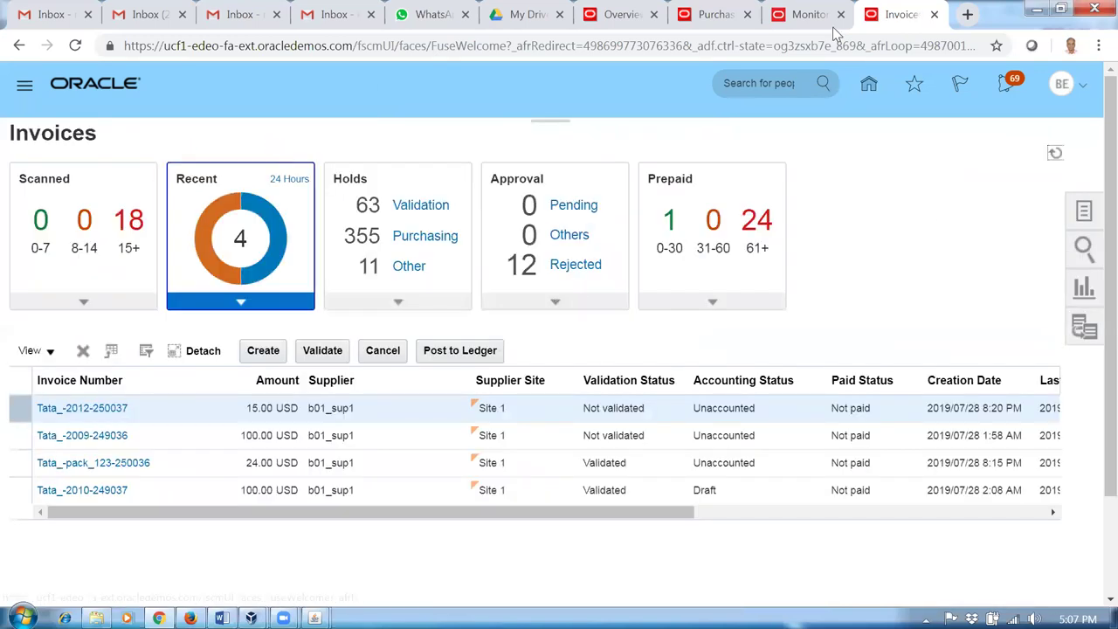
Step: Return to the purchasing session and close the submitted order's action detail and the order management page
click(716, 15)
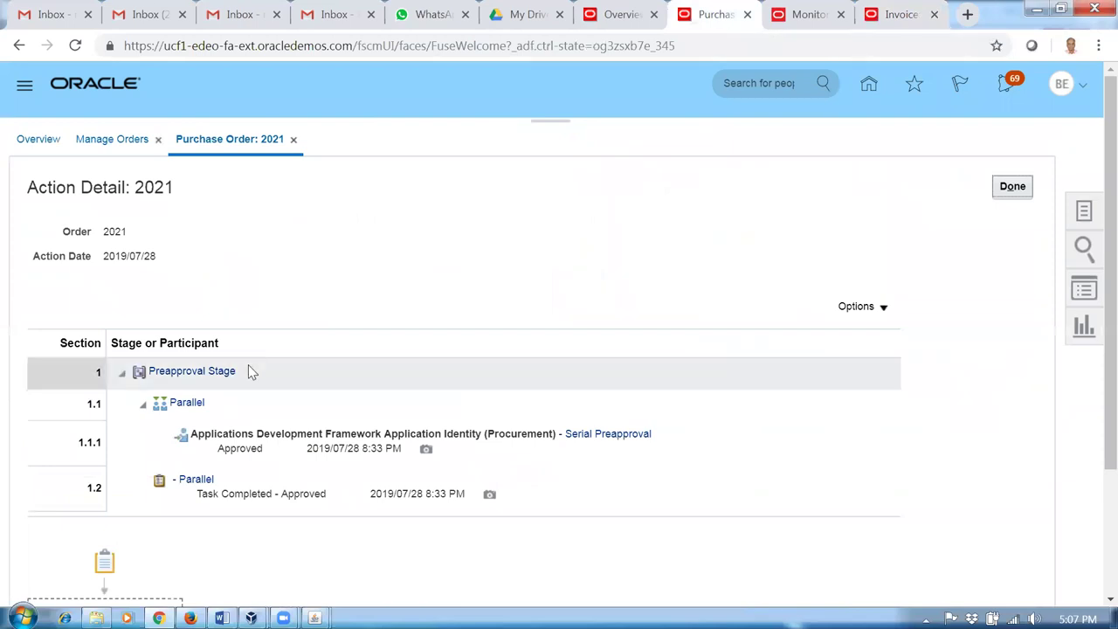
click(1017, 187)
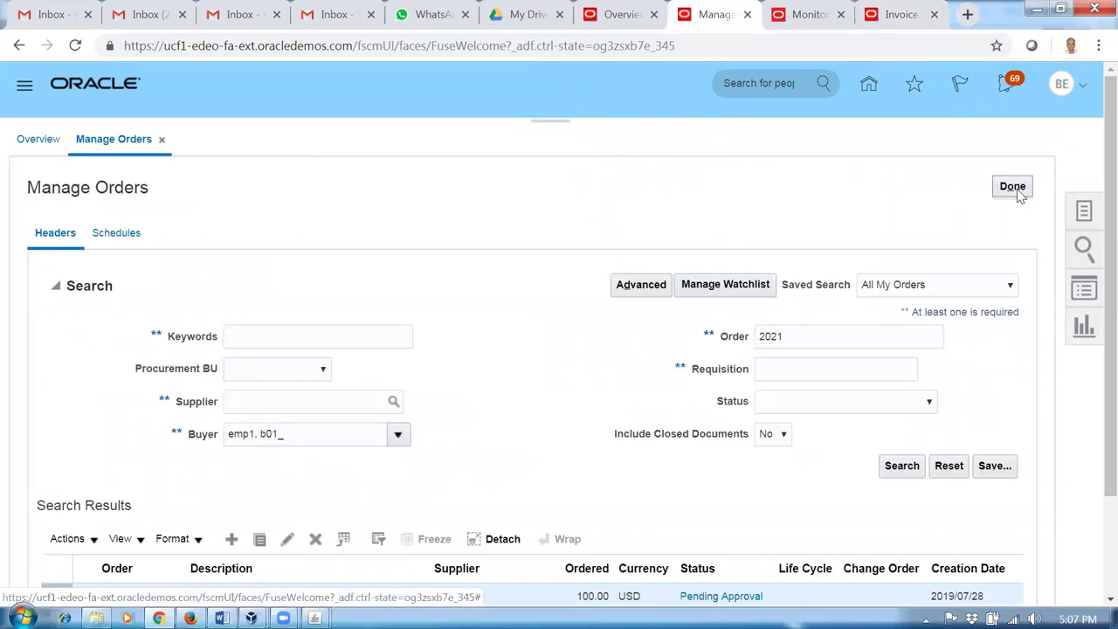
click(1021, 192)
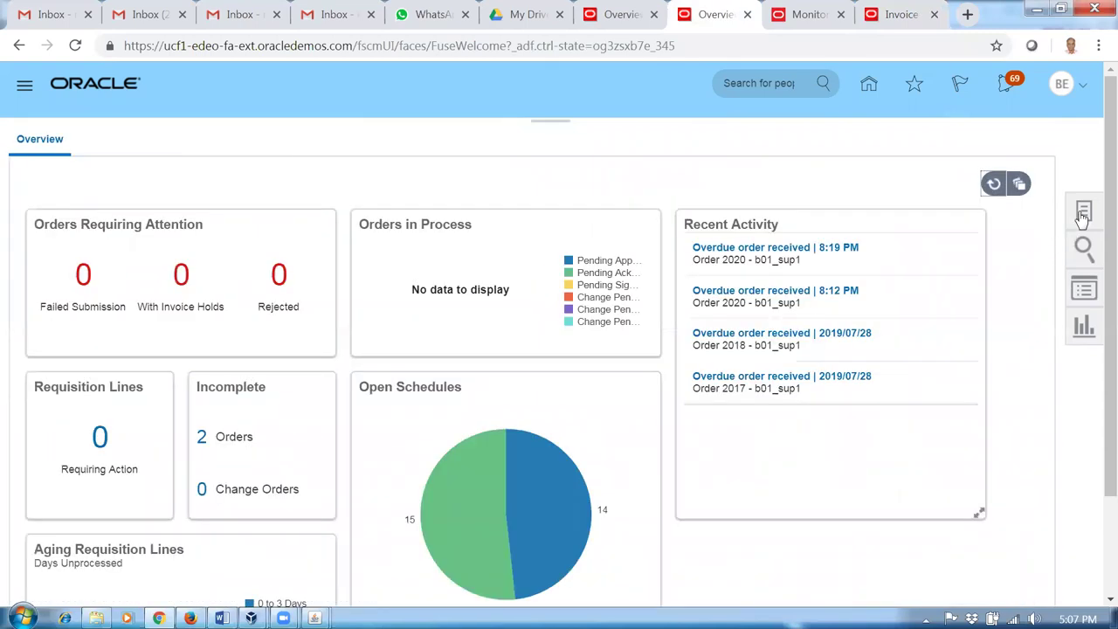
Step: Open Manage Orders again and search for the submitted purchase order by its order number
click(1083, 214)
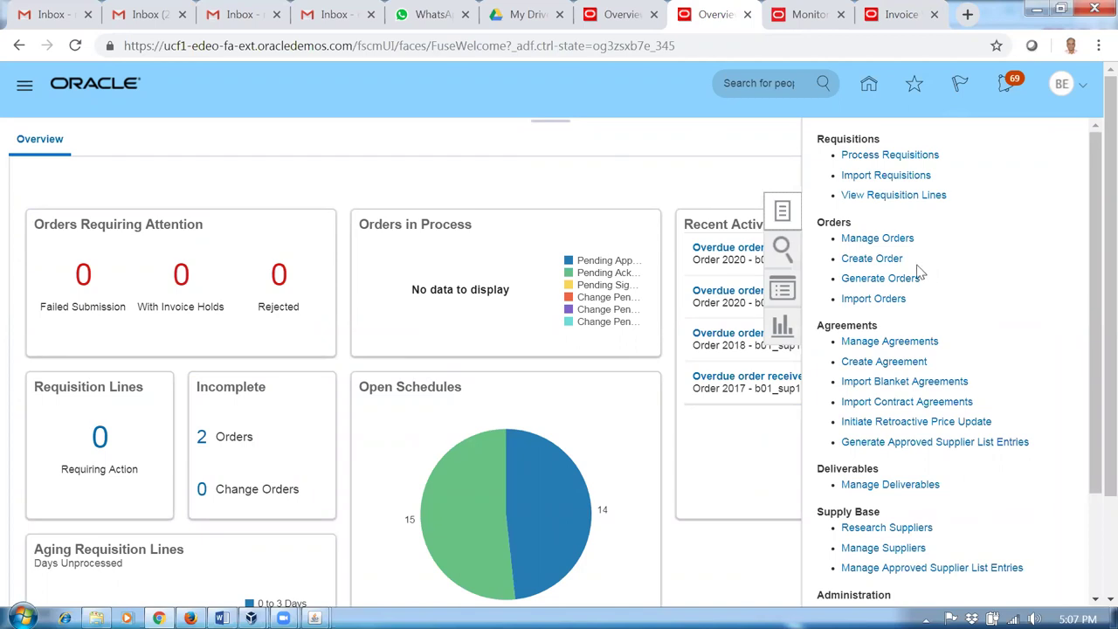
click(873, 244)
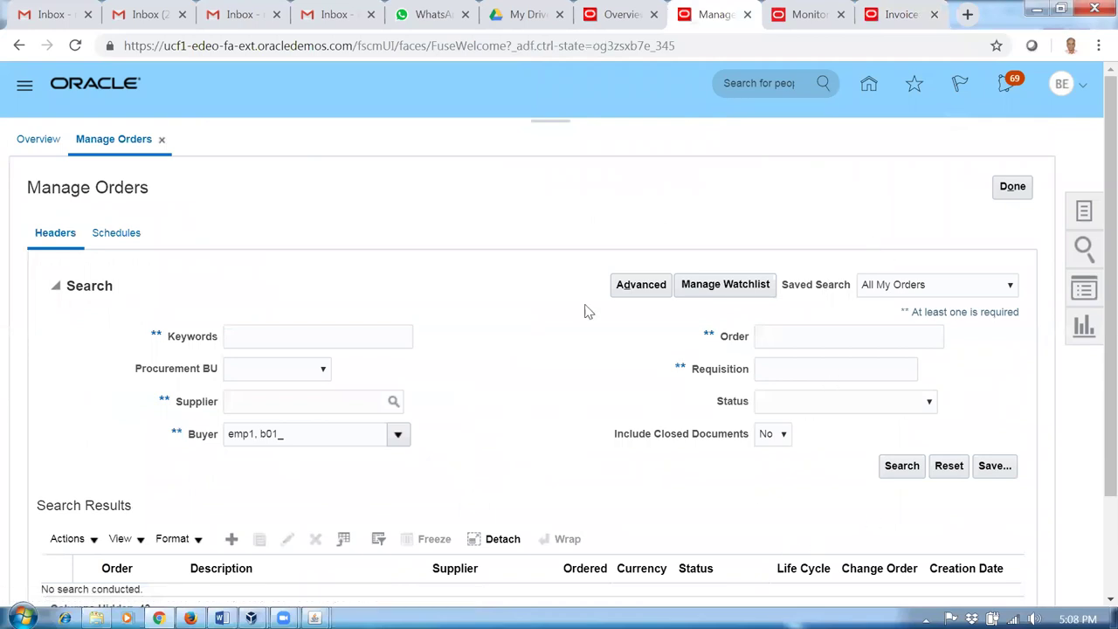
click(799, 338)
text(2021)
key(Tab)
click(909, 465)
Step: Switch to Oracle Applications (EBSDB), examine the matching controls on the Invoice Workbench, and return to Chrome
mouse_move(316, 617)
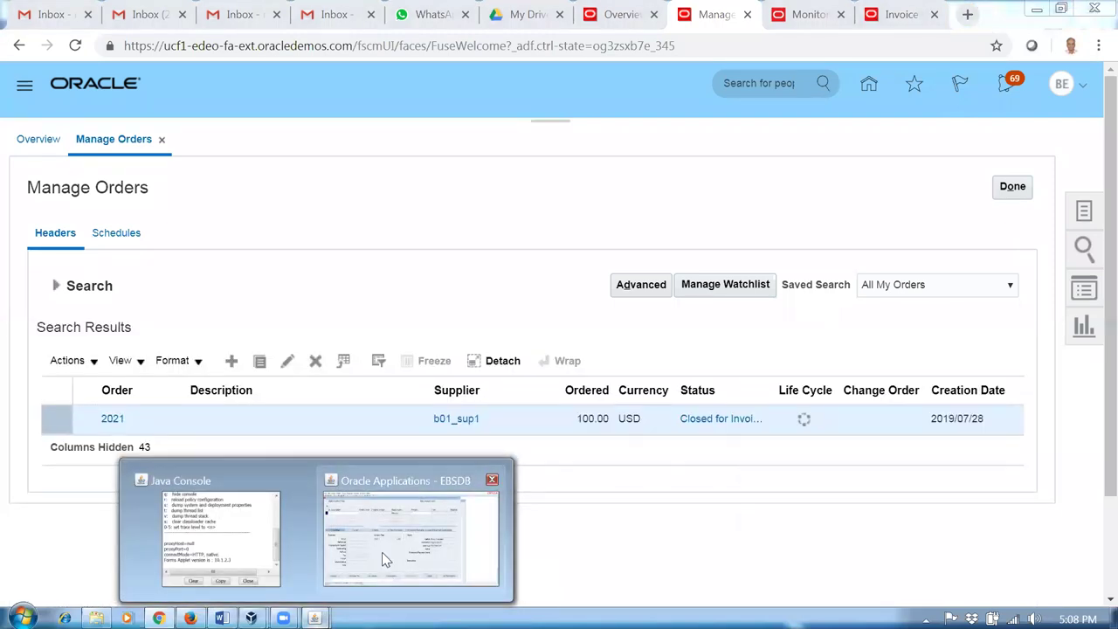
click(415, 502)
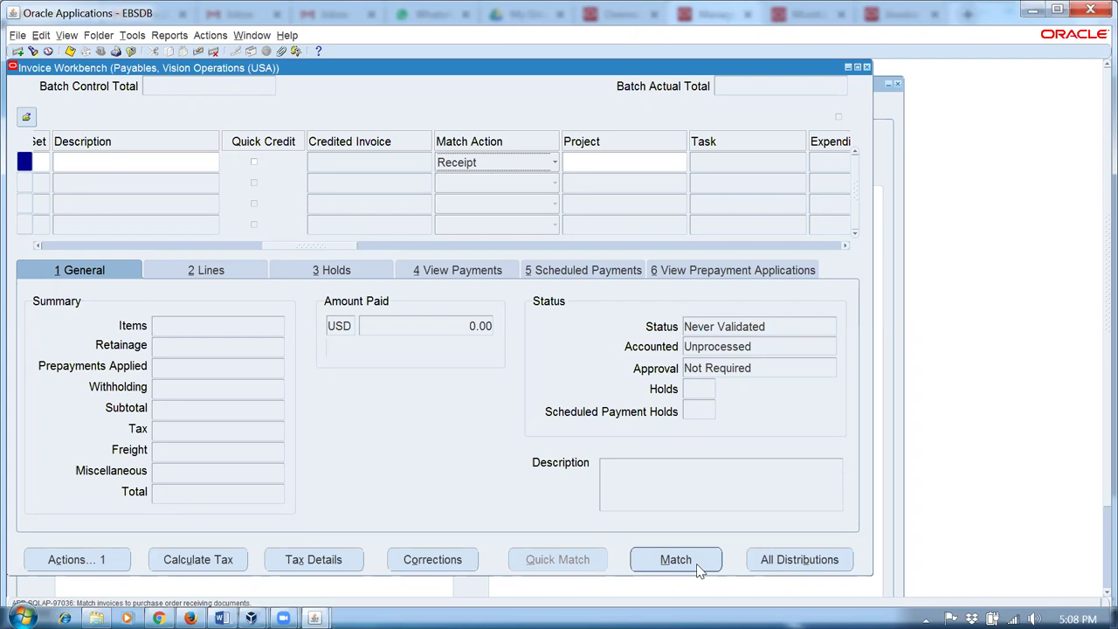
key(alt+Tab)
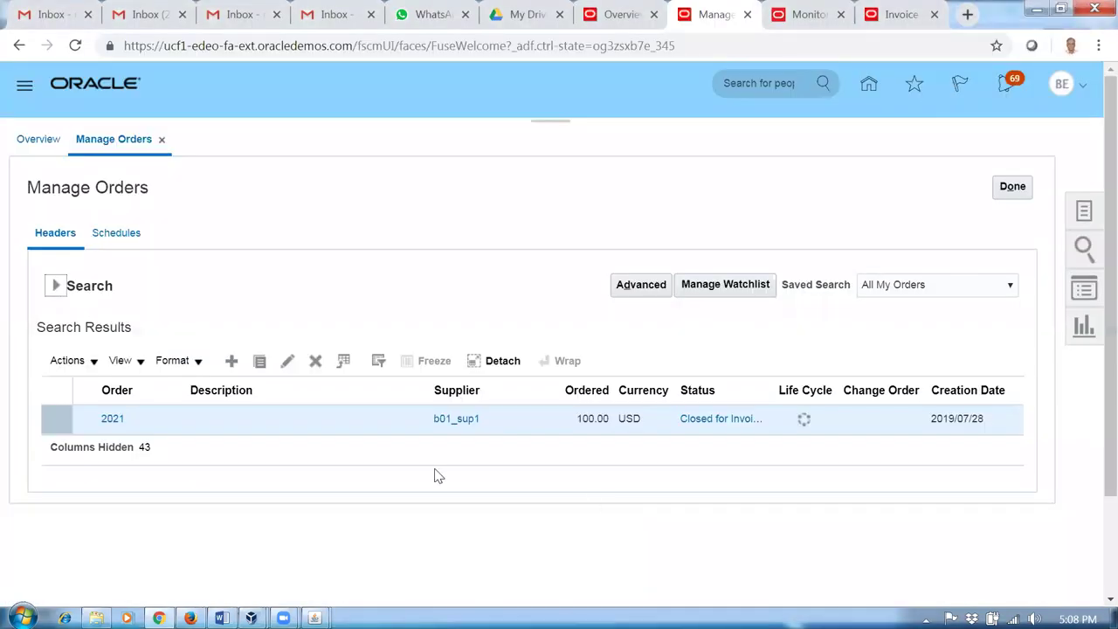
Step: Duplicate the purchase order in the search results and open schedule 1 of the copy for editing
click(58, 361)
click(88, 413)
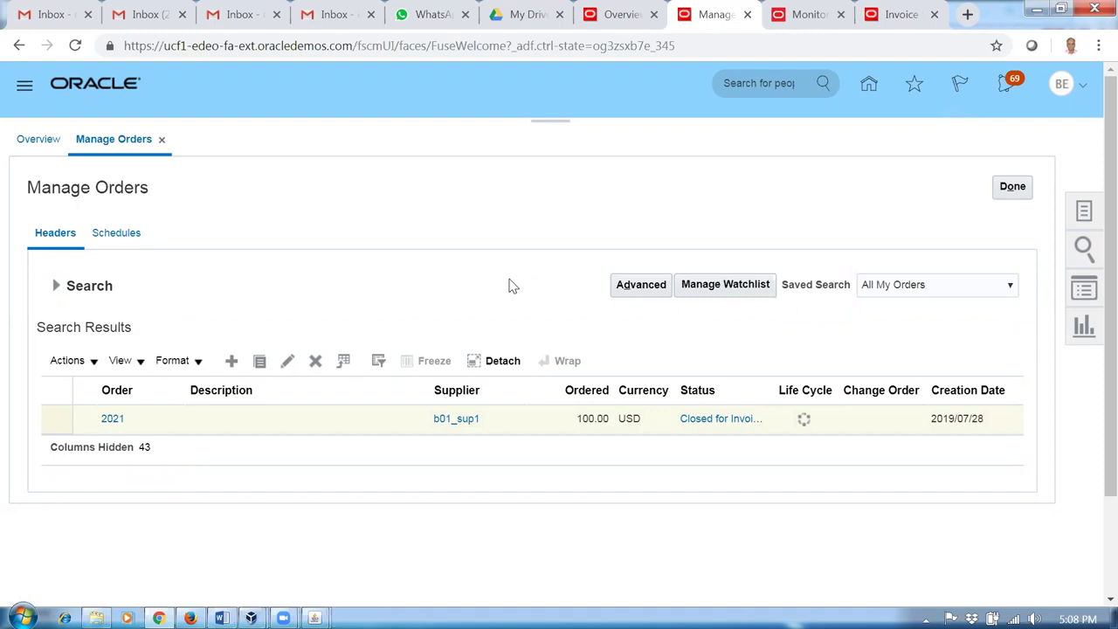
scroll(511, 292, down, 2)
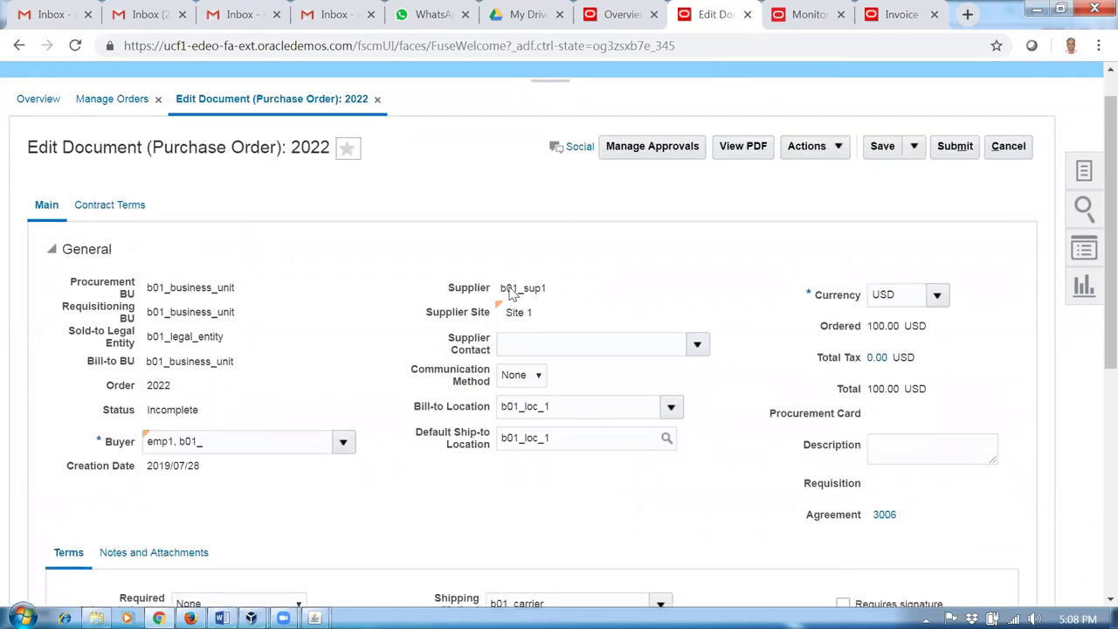
scroll(510, 293, down, 5)
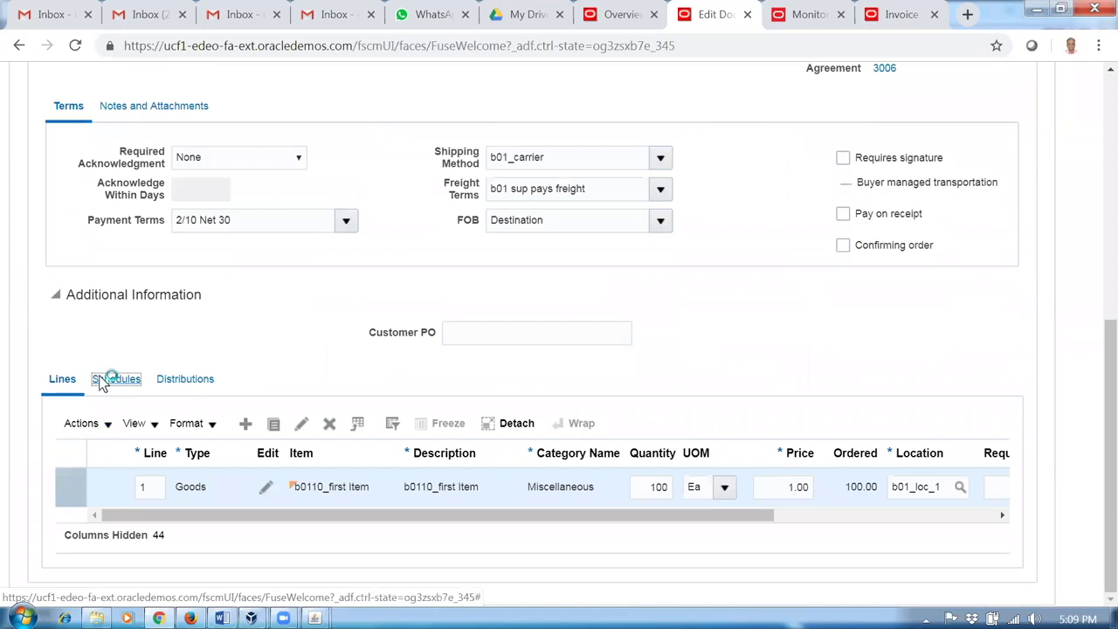
click(246, 424)
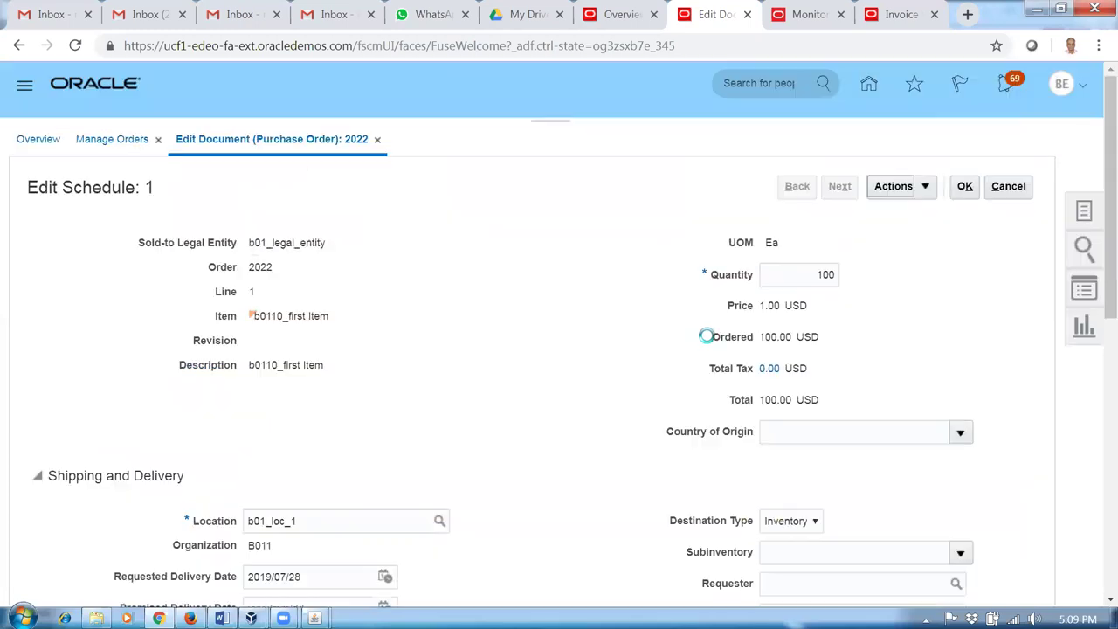
Step: In the schedule's billing details, set the Invoice Match Option to Receipt and the Match Approval Level to 3 Way
scroll(704, 345, down, 7)
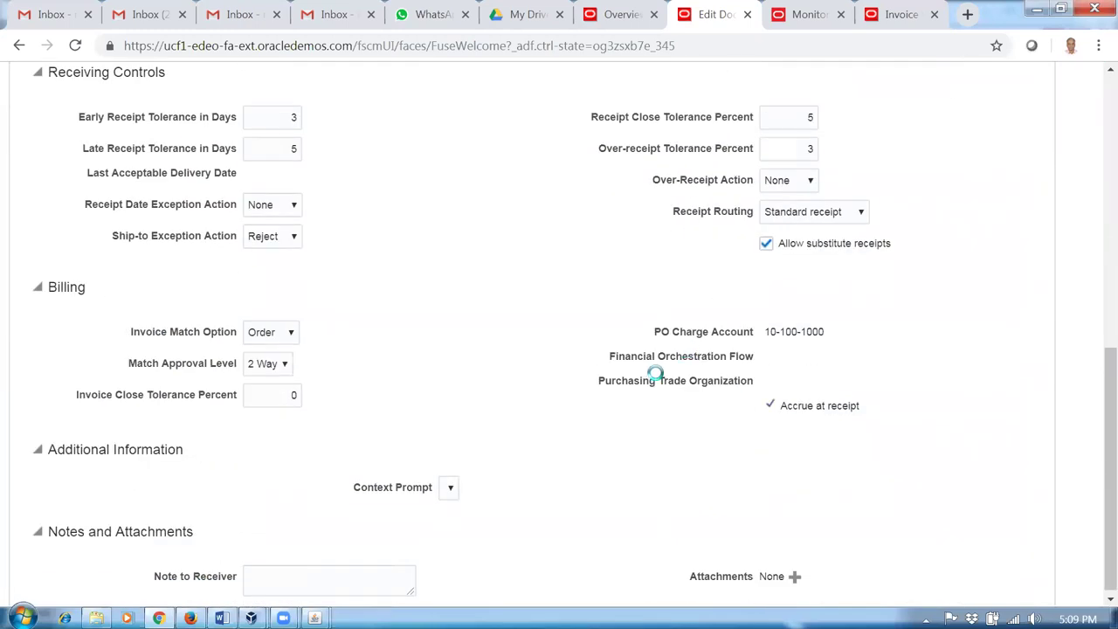
click(270, 337)
click(266, 364)
click(266, 366)
click(260, 397)
click(275, 367)
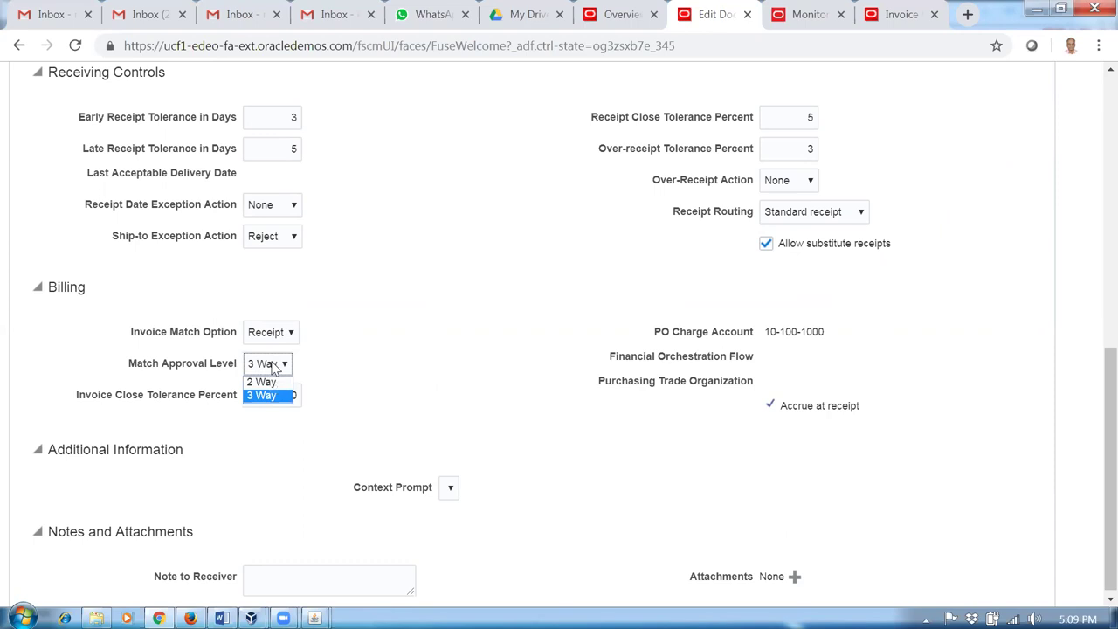
click(273, 367)
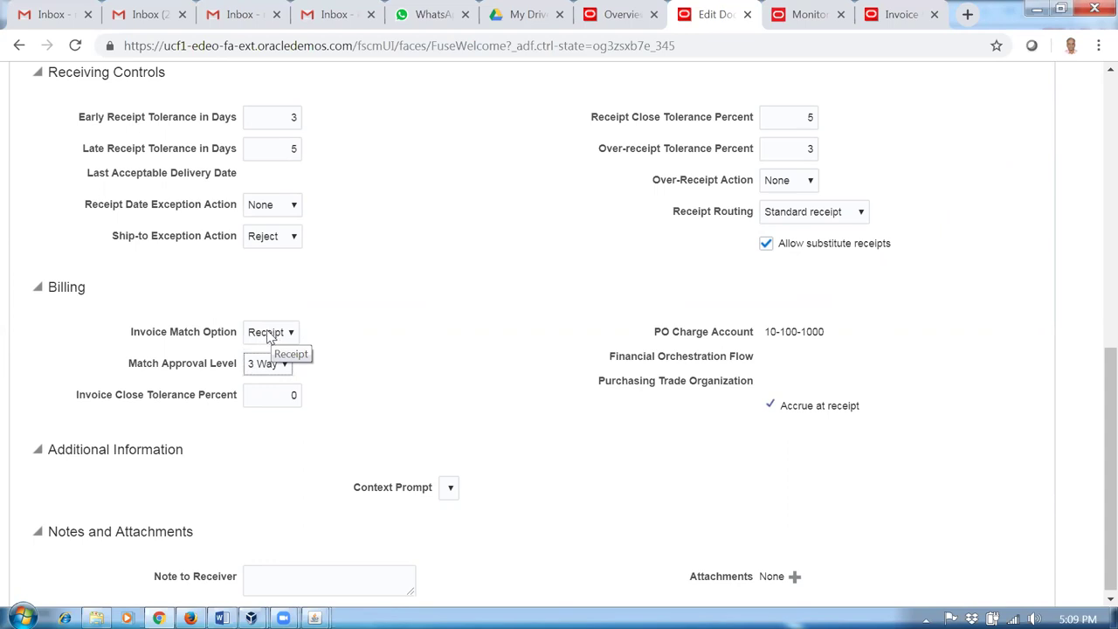
click(268, 336)
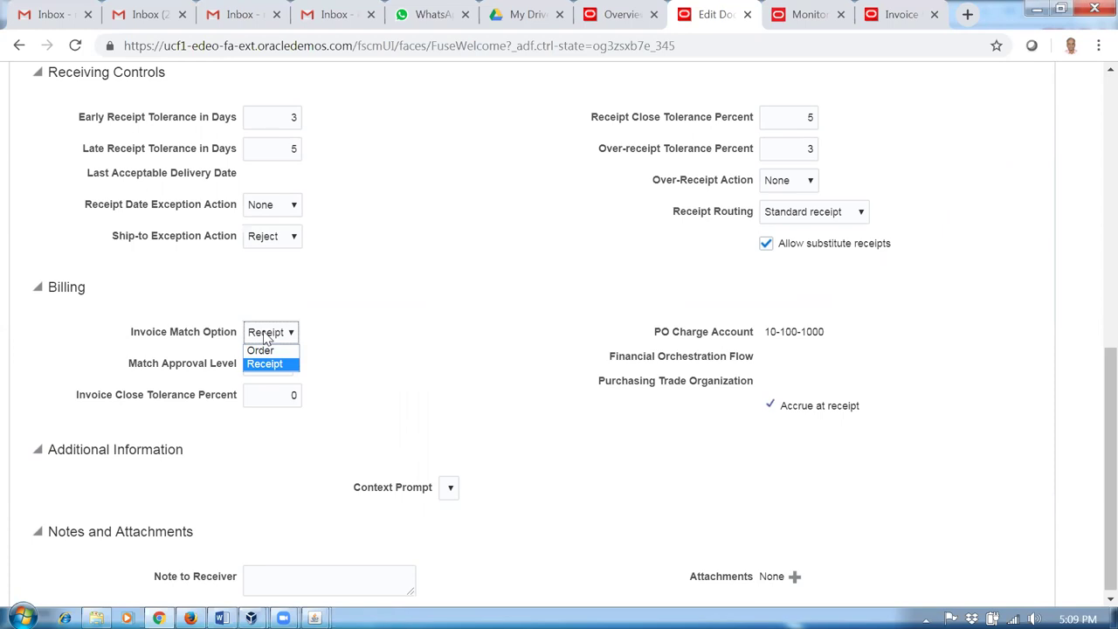
click(267, 337)
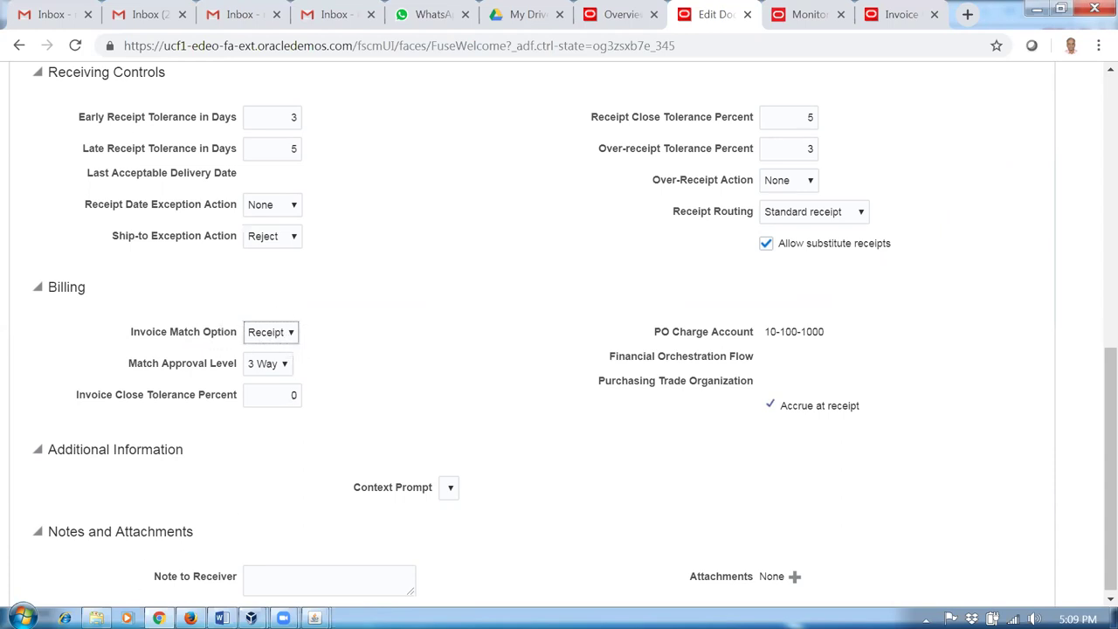
Step: Switch to the Fusion_Procurement_Documentation folder in Windows Explorer, open the P_to_P_Process workbook, and maximize it
key(alt+Tab)
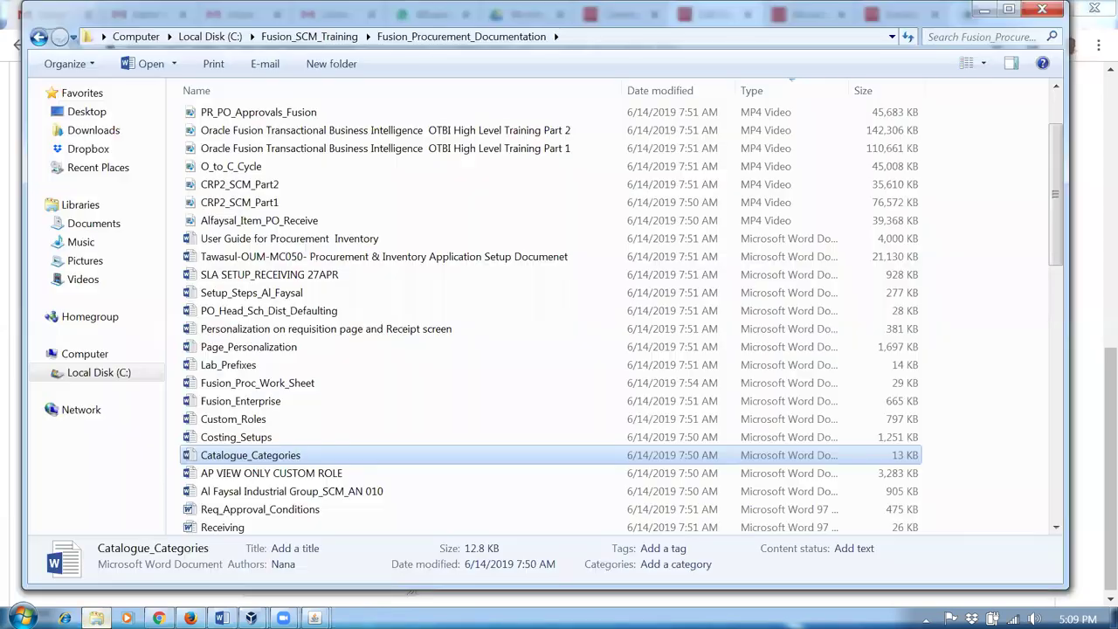
click(228, 364)
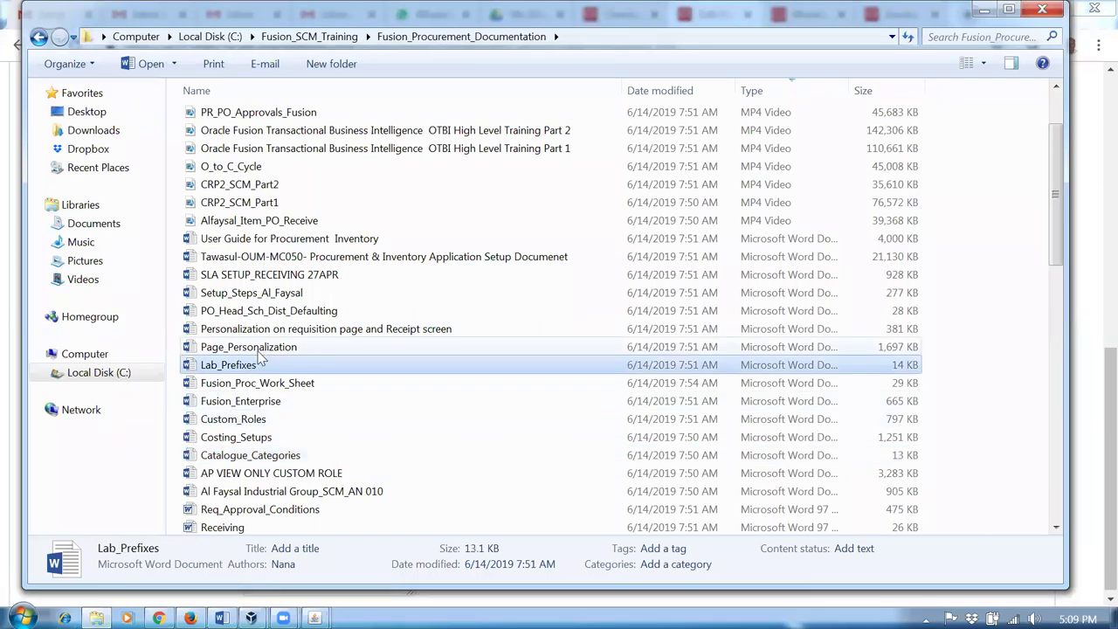
key(p)
key(p)
key(p)
key(p)
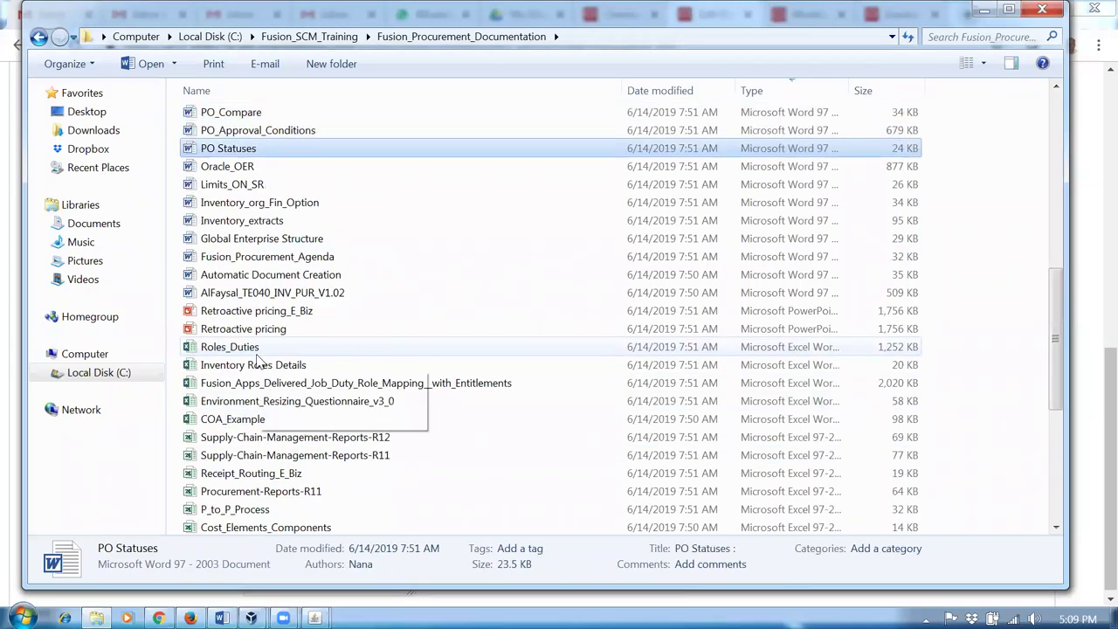
click(256, 514)
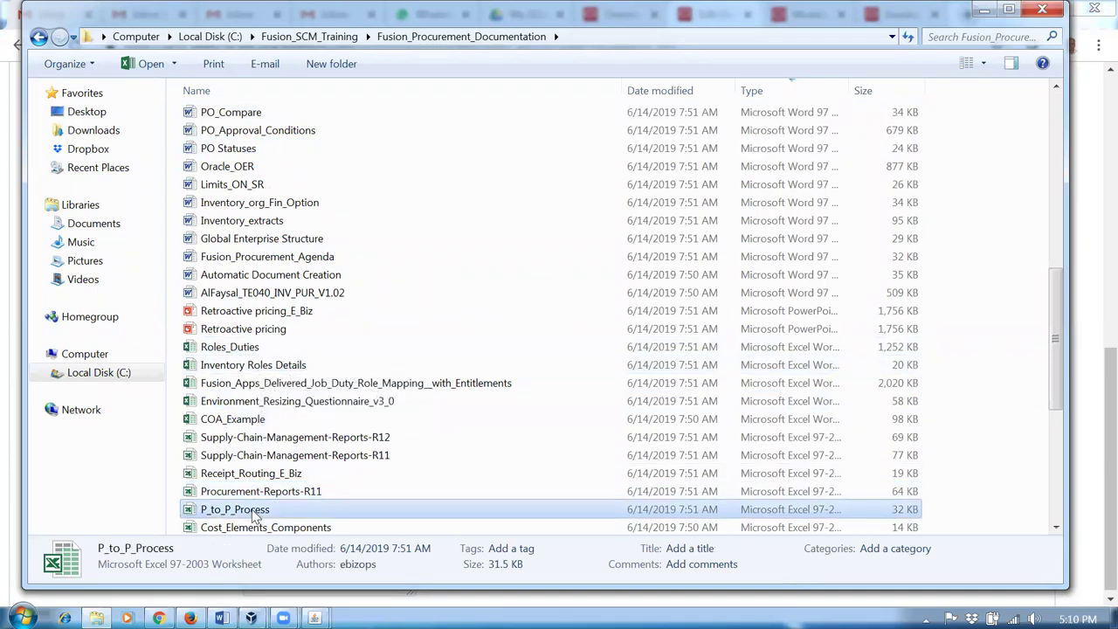
double_click(256, 513)
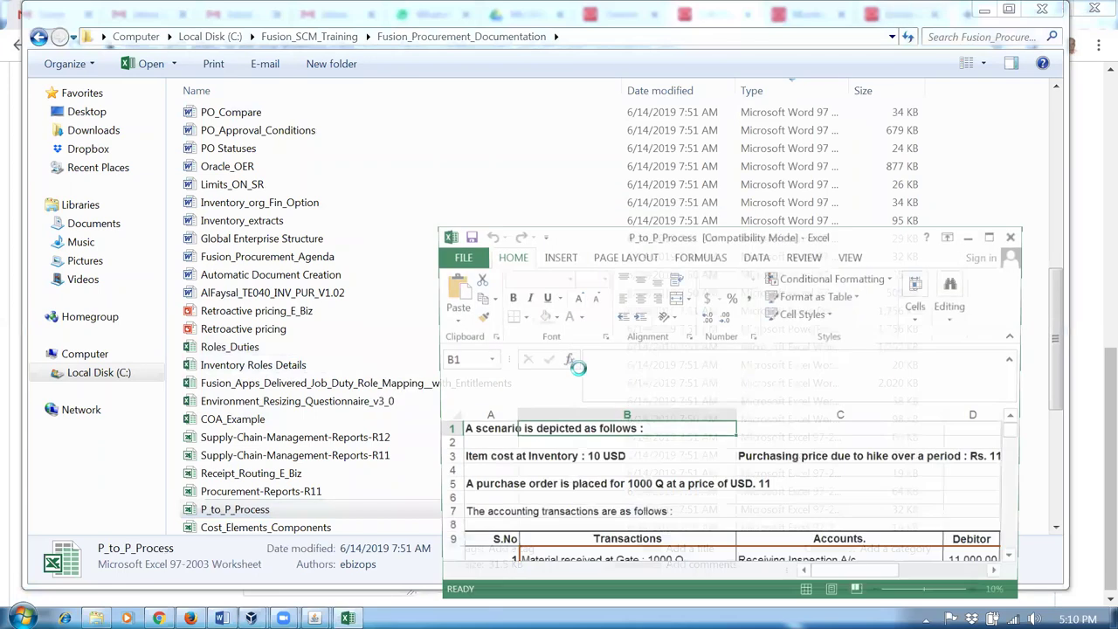
click(994, 234)
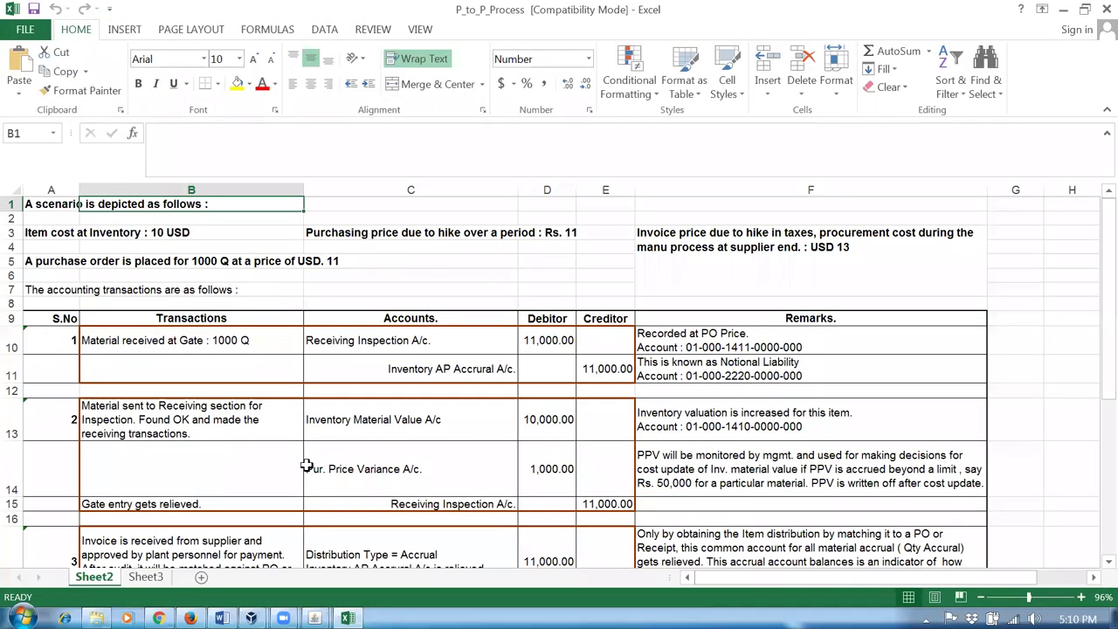
Step: Examine the Inventory AP Accrual credit for material received at gate against the invoice entry that relieves it in Sheet2
scroll(305, 463, down, 3)
scroll(284, 374, up, 1)
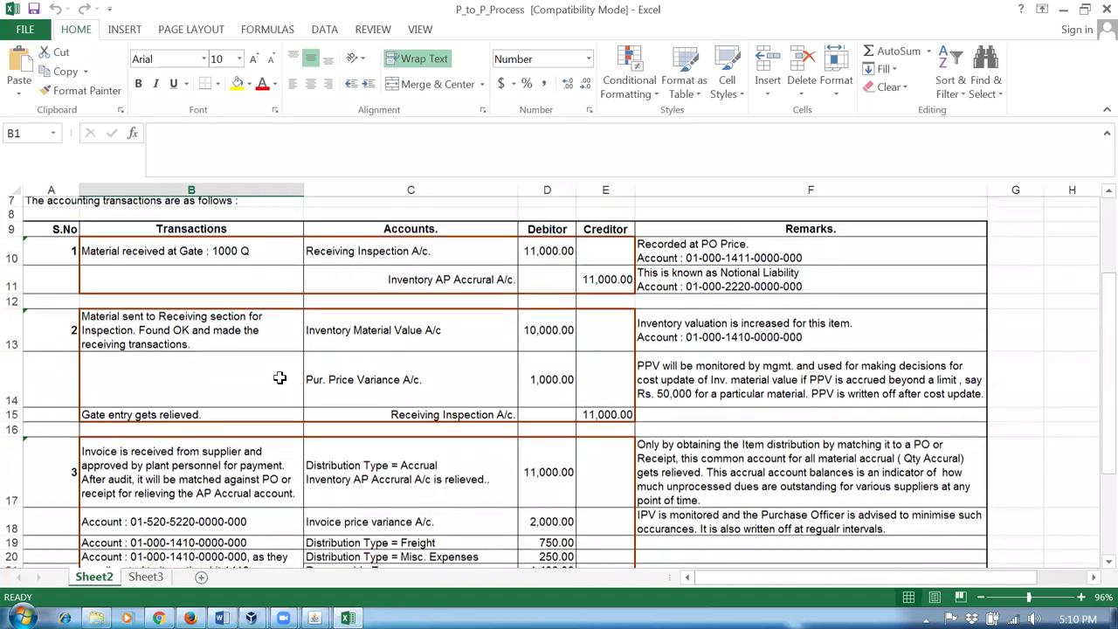
scroll(288, 373, up, 1)
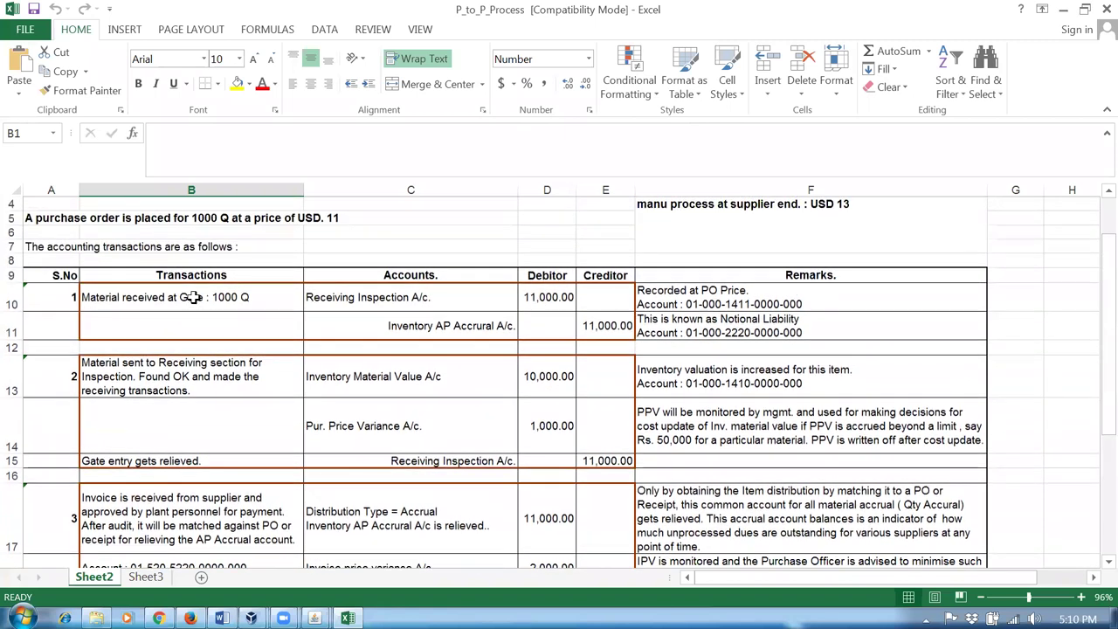
click(442, 323)
click(594, 324)
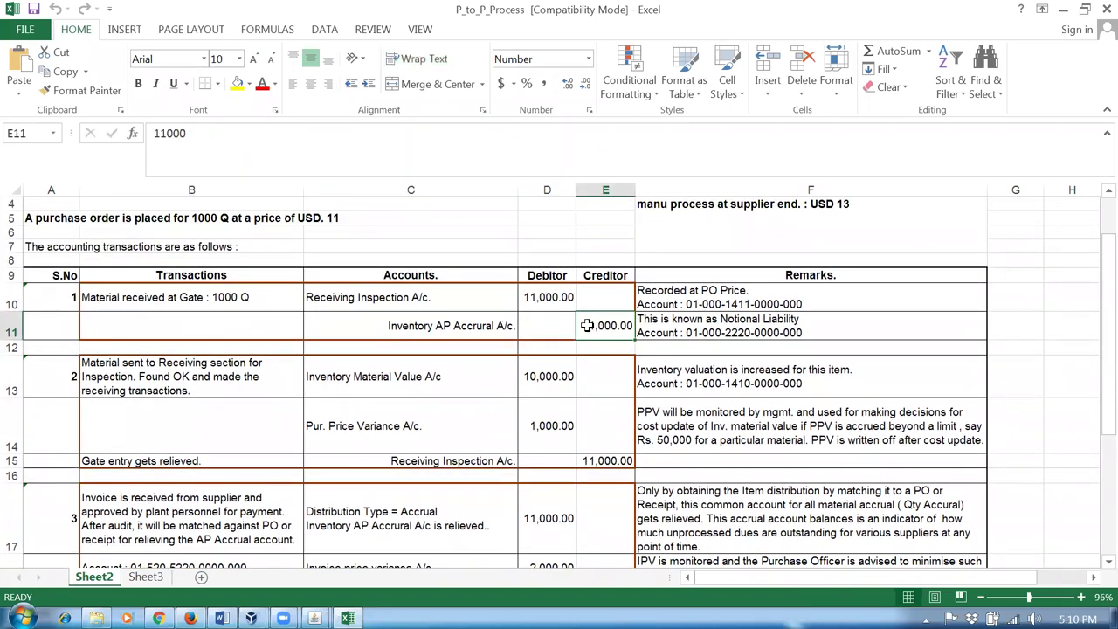
click(142, 525)
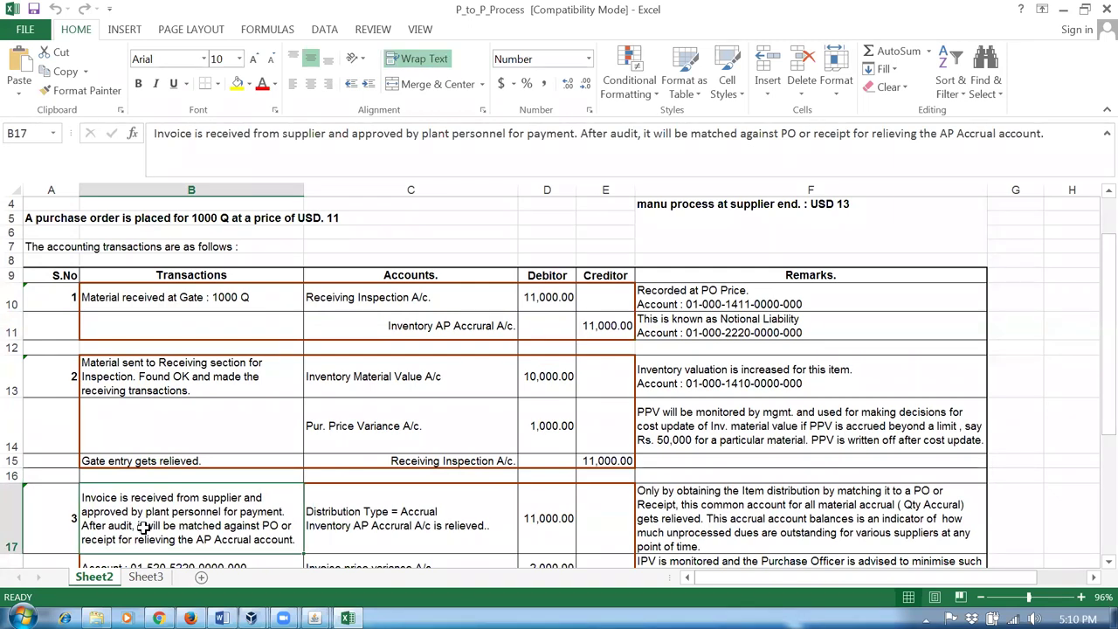
click(333, 531)
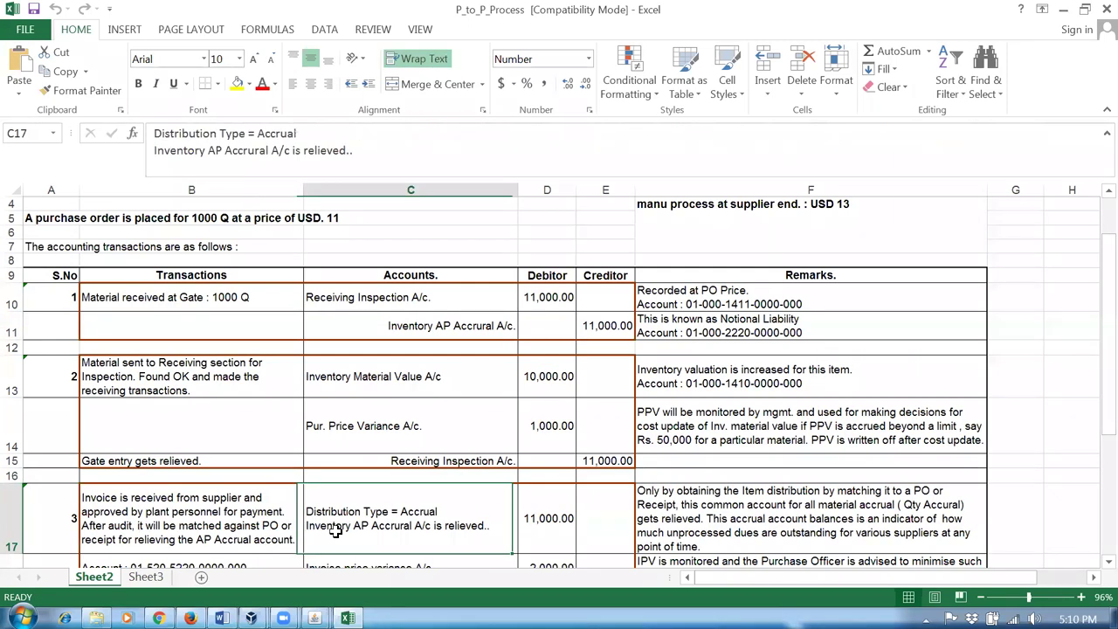
click(601, 330)
click(344, 537)
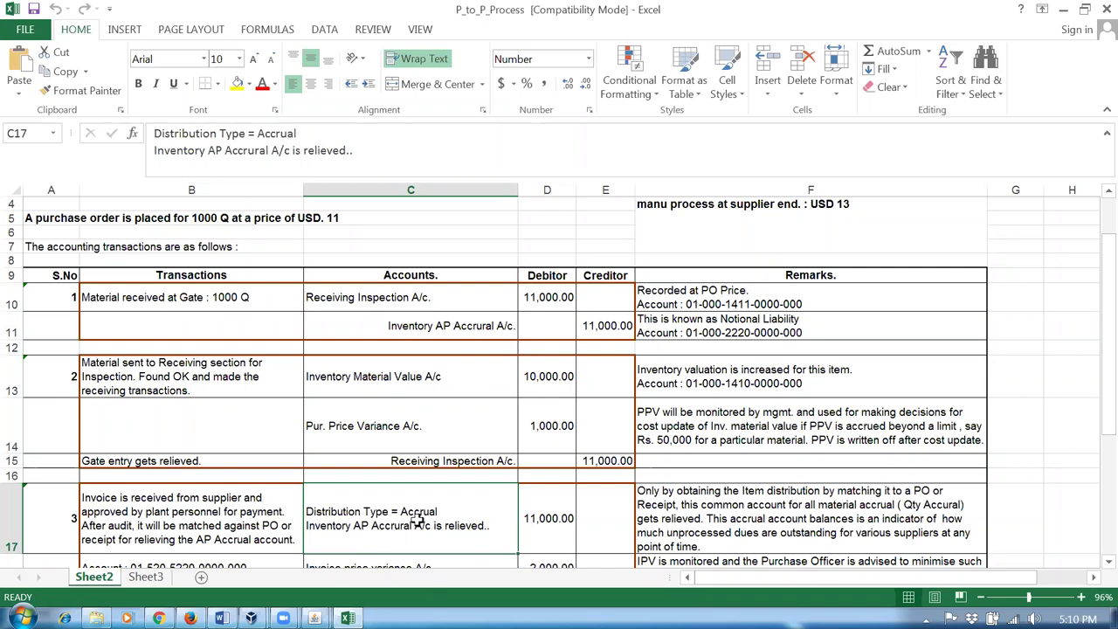
Step: Trace the accounting entries across rows 10 to 17, from material receipt to the invoice matching description in B17
drag(15, 302, 6, 459)
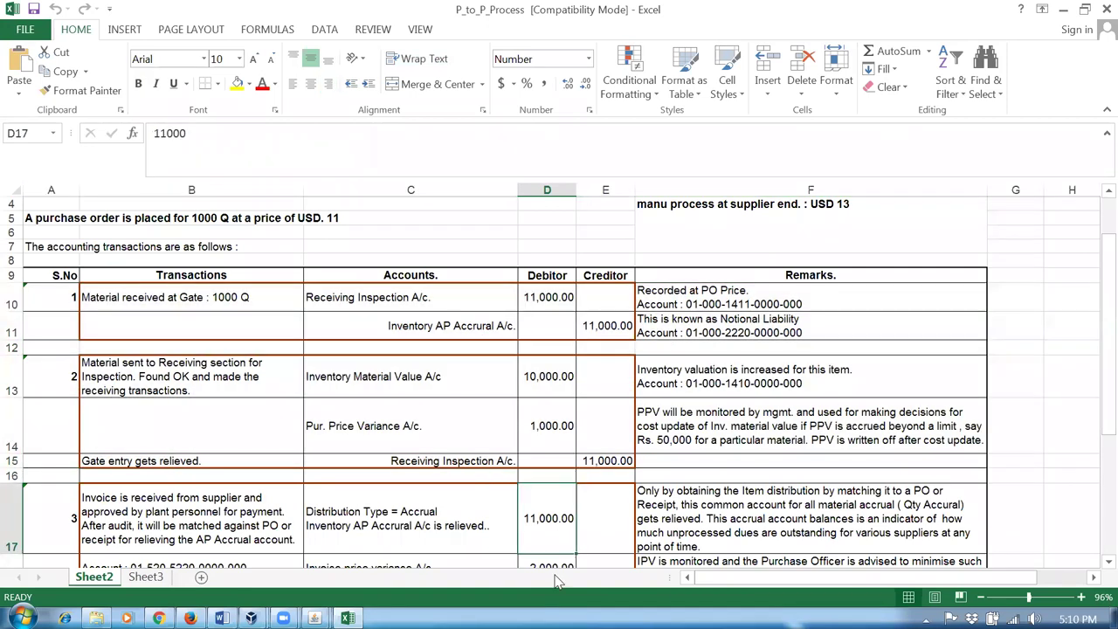
click(559, 539)
scroll(587, 408, down, 1)
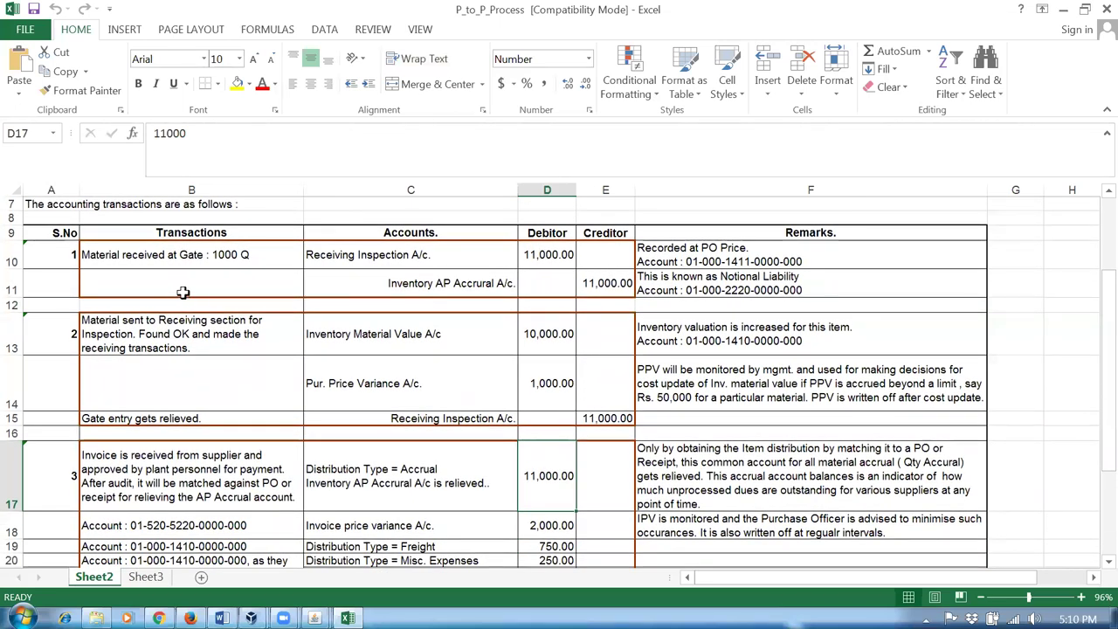
drag(12, 258, 13, 480)
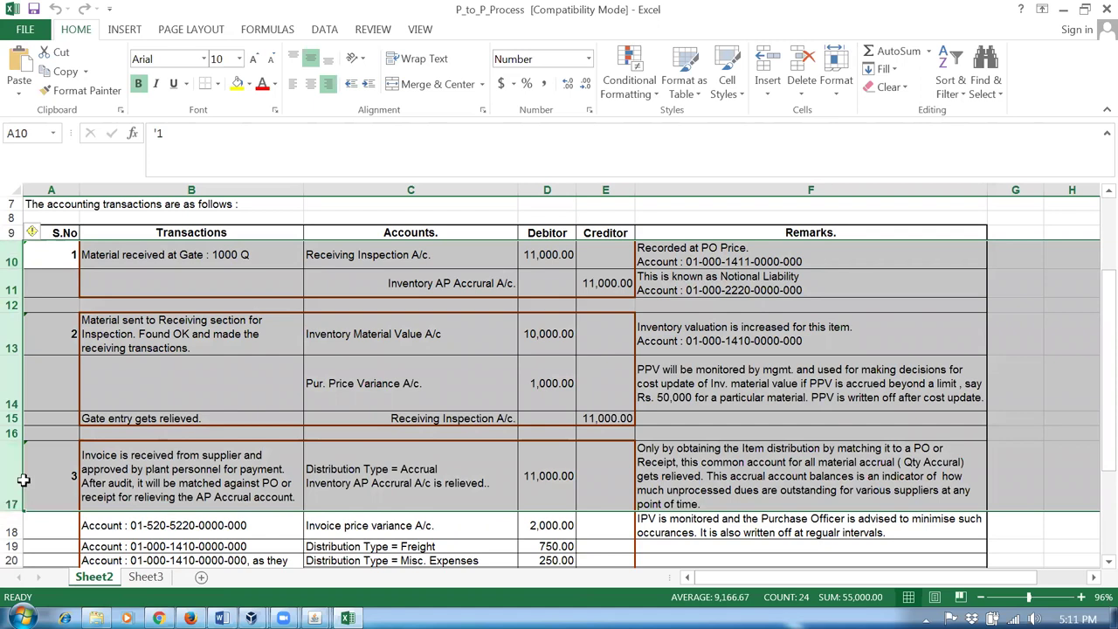
click(153, 479)
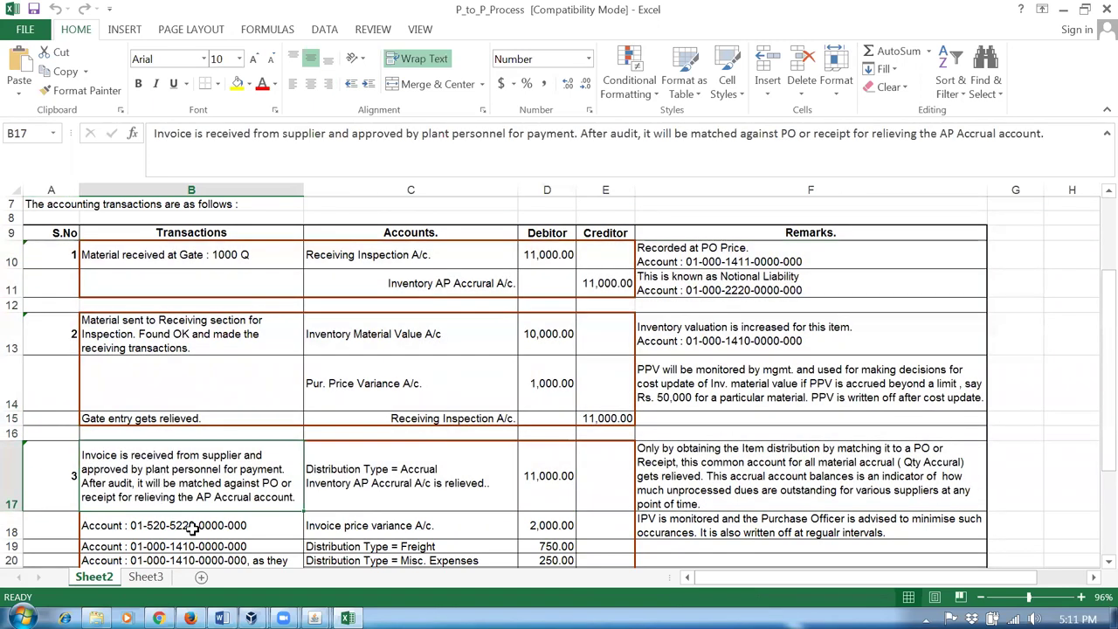
Step: Return to Chrome, check the Match Approval Level choices while keeping 3 Way, and accept the schedule edits
click(159, 617)
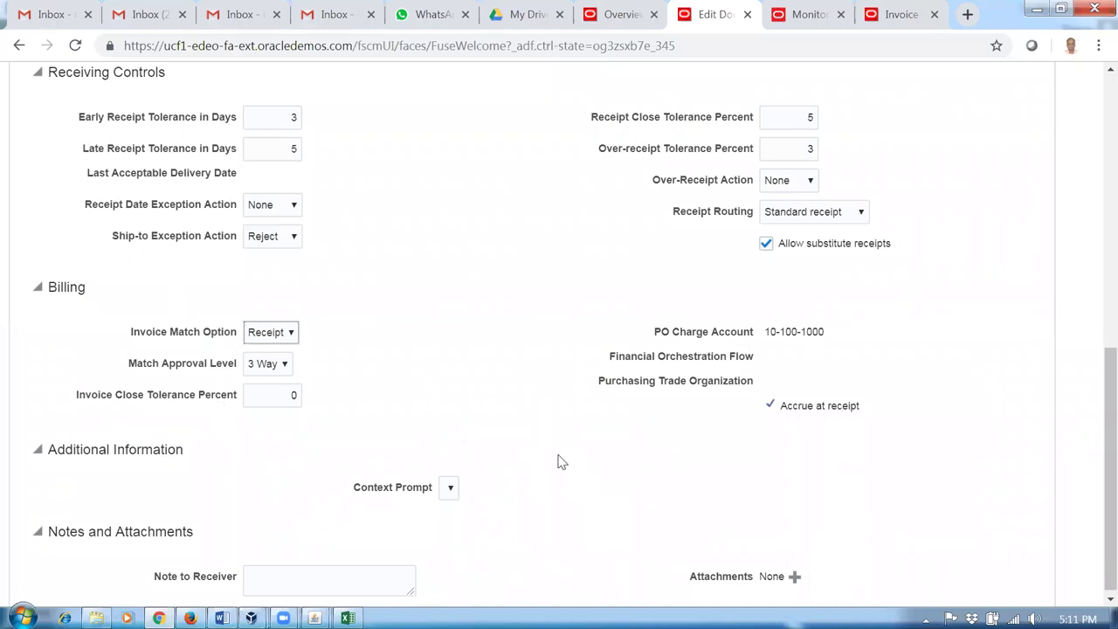
click(262, 365)
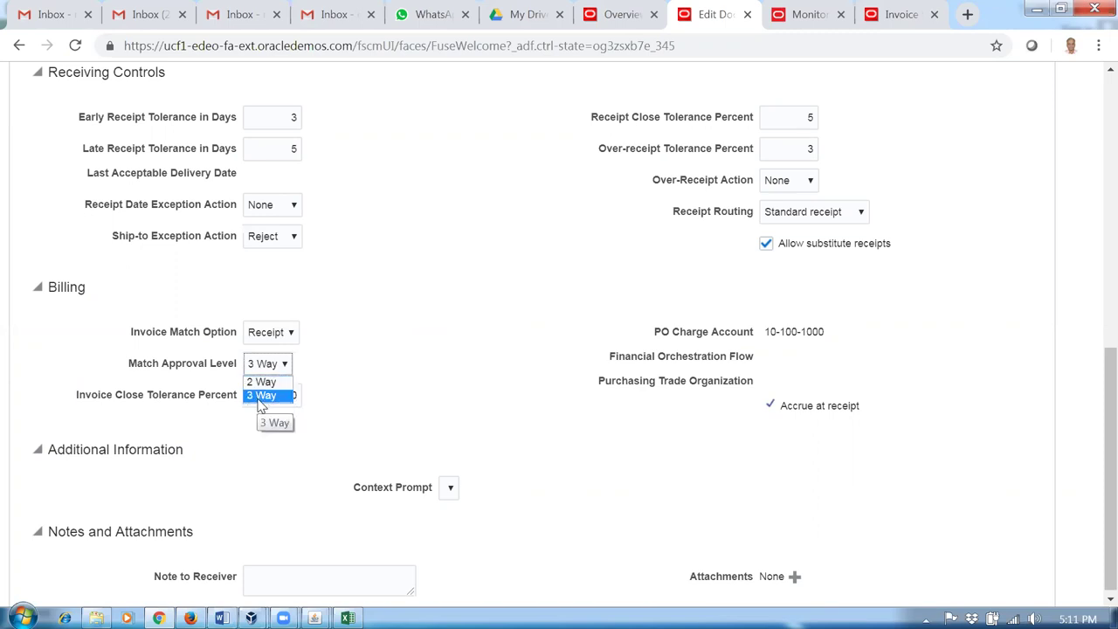
click(413, 381)
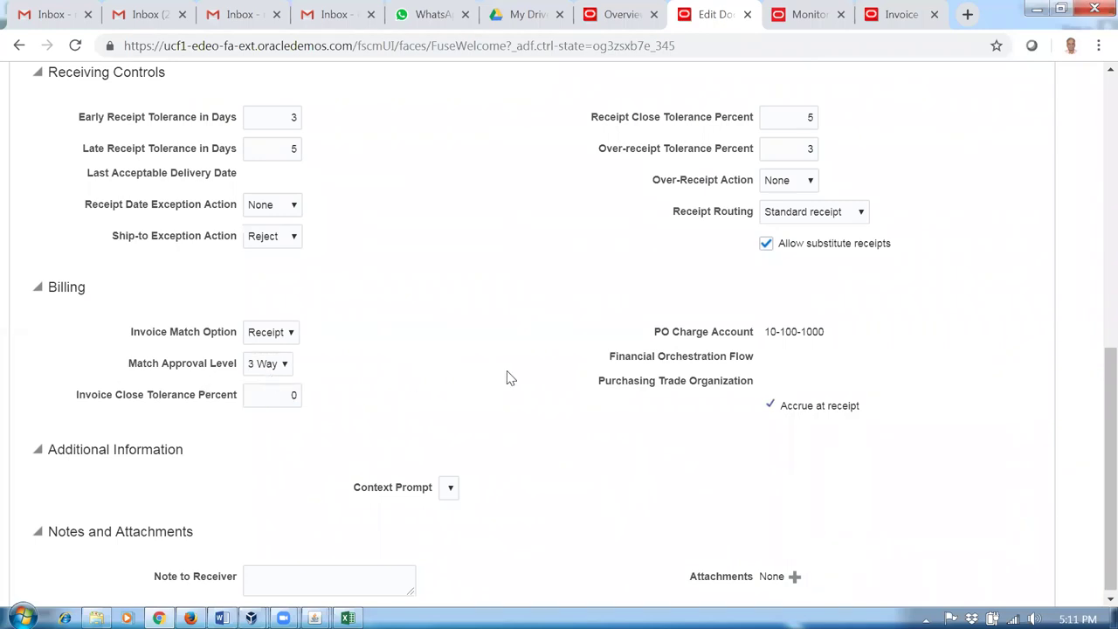
scroll(504, 383, up, 10)
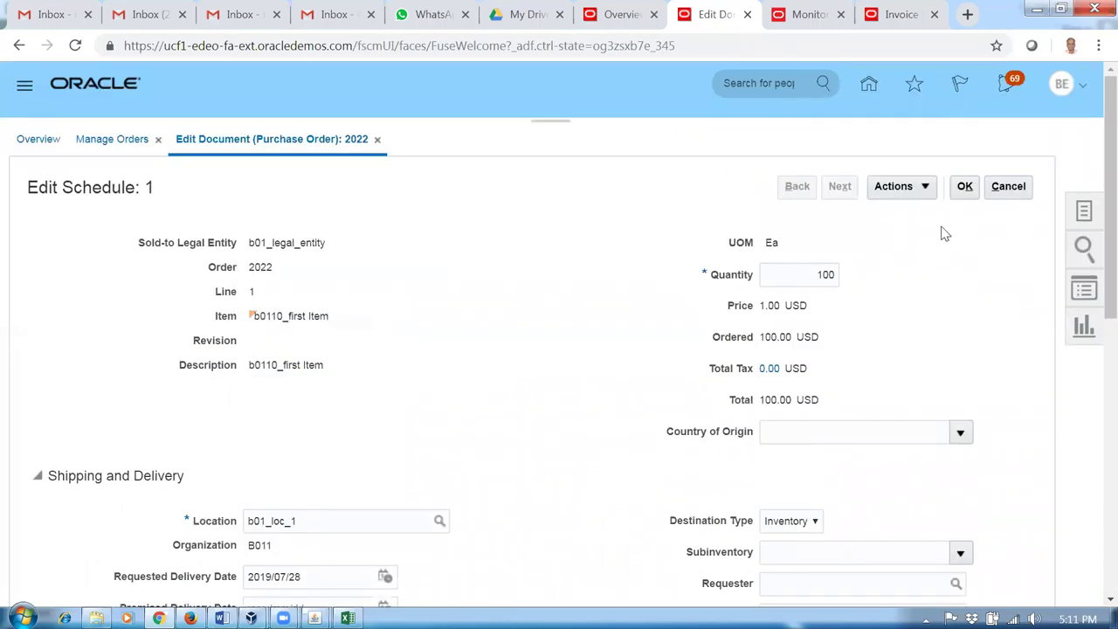
click(963, 187)
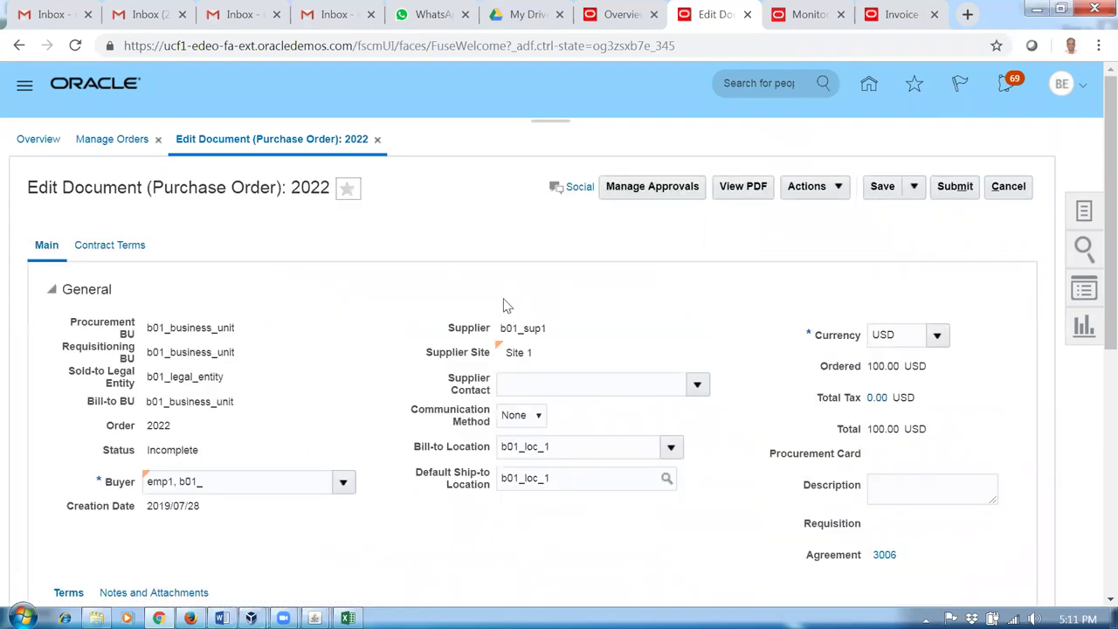
Step: Reopen schedule 1 of the duplicated purchase order and review its Invoice Match Option and Match Approval Level
scroll(505, 306, down, 5)
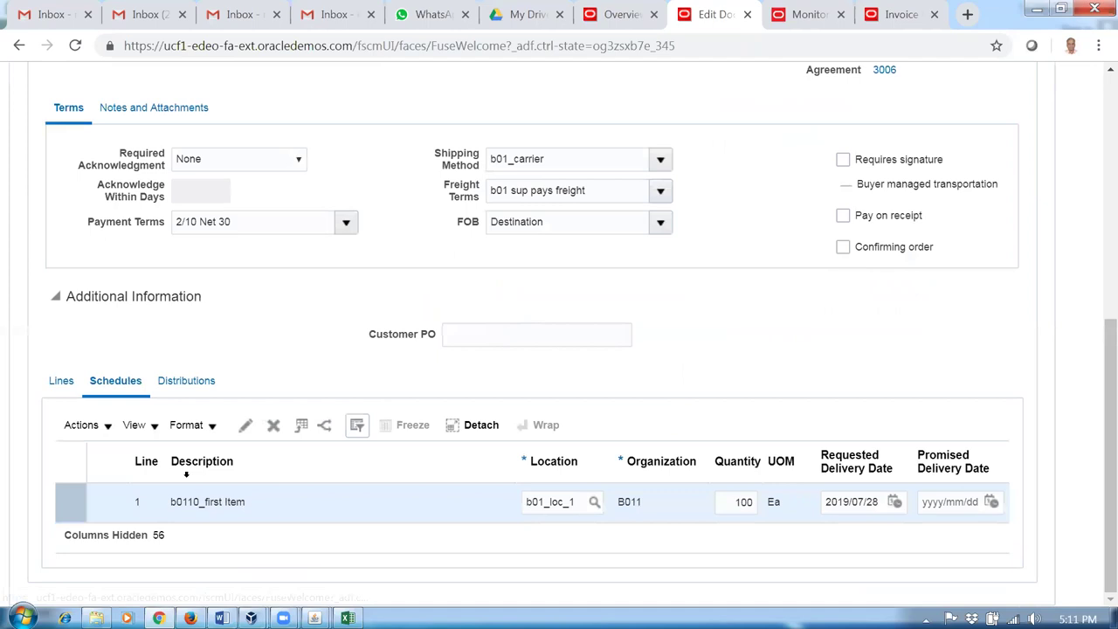
click(70, 498)
click(246, 425)
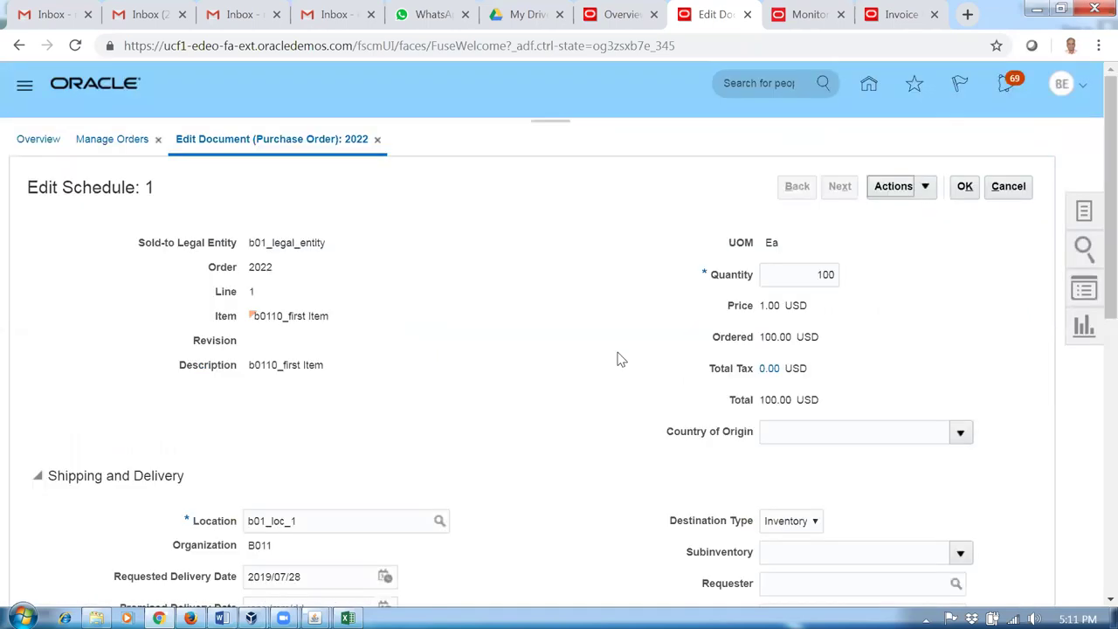
scroll(622, 358, down, 6)
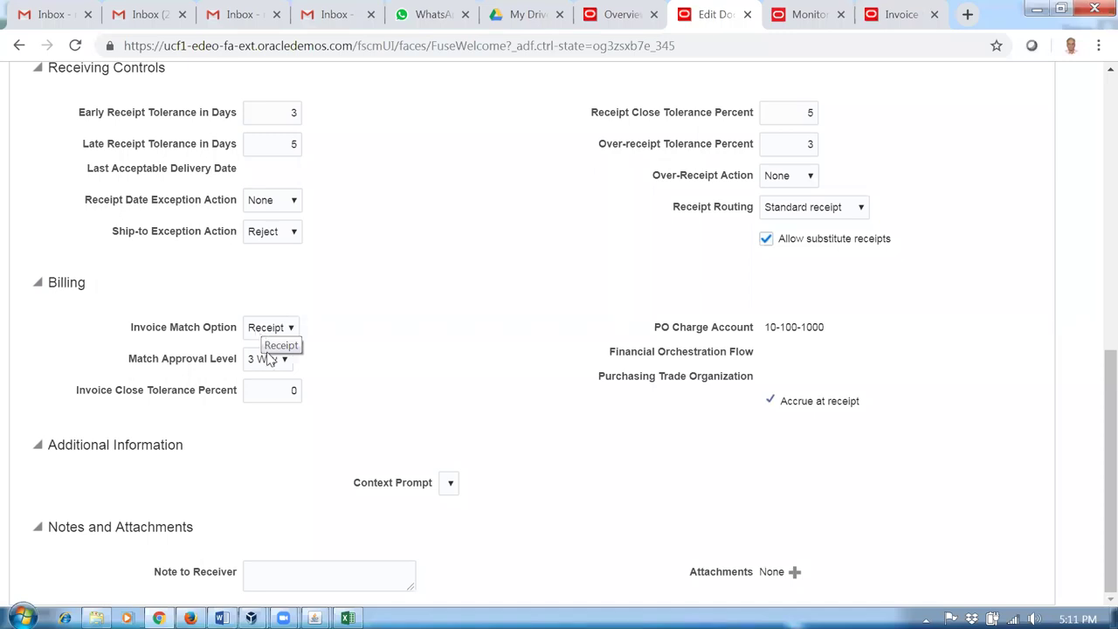
Step: Switch to Oracle Applications (EBSDB), set the invoice's Match Action to Purchase Order, and review the alternative match actions without changing it
mouse_move(315, 617)
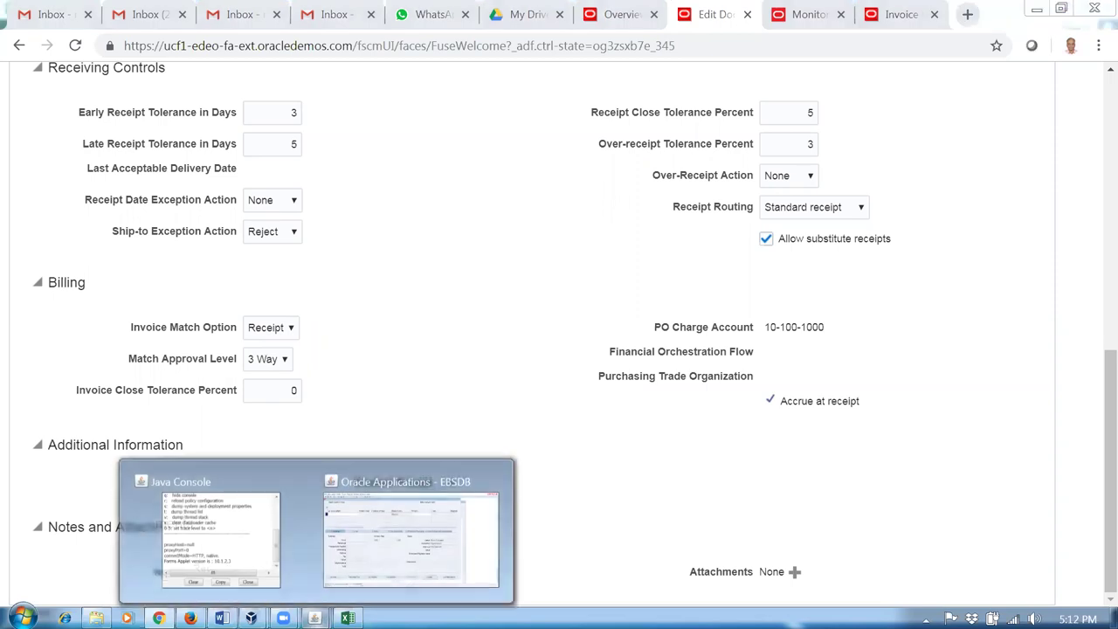
click(312, 550)
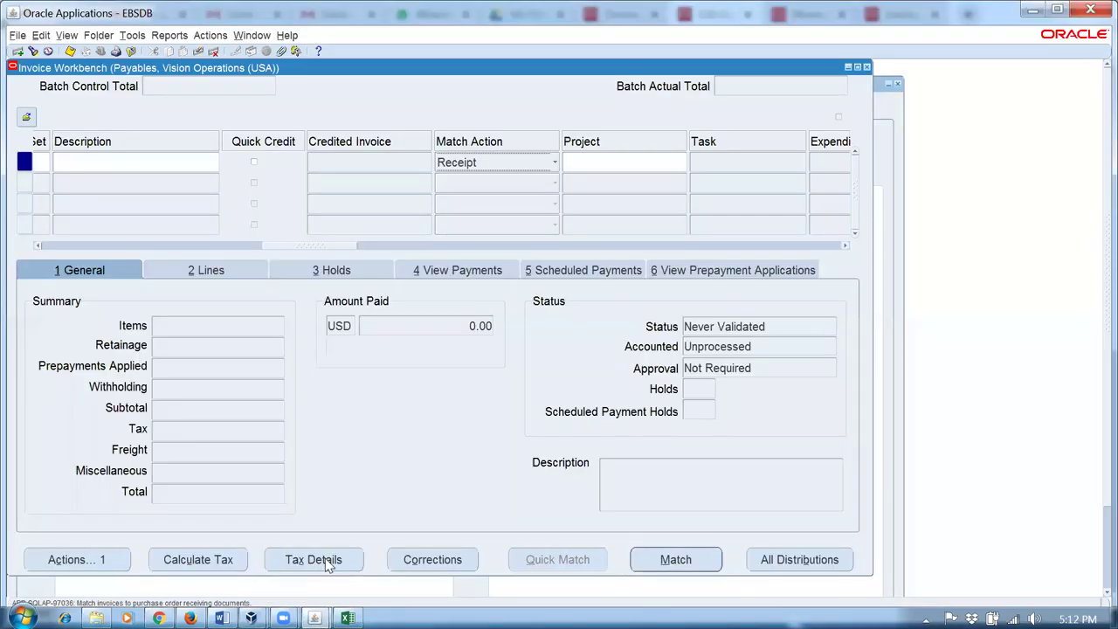
click(485, 166)
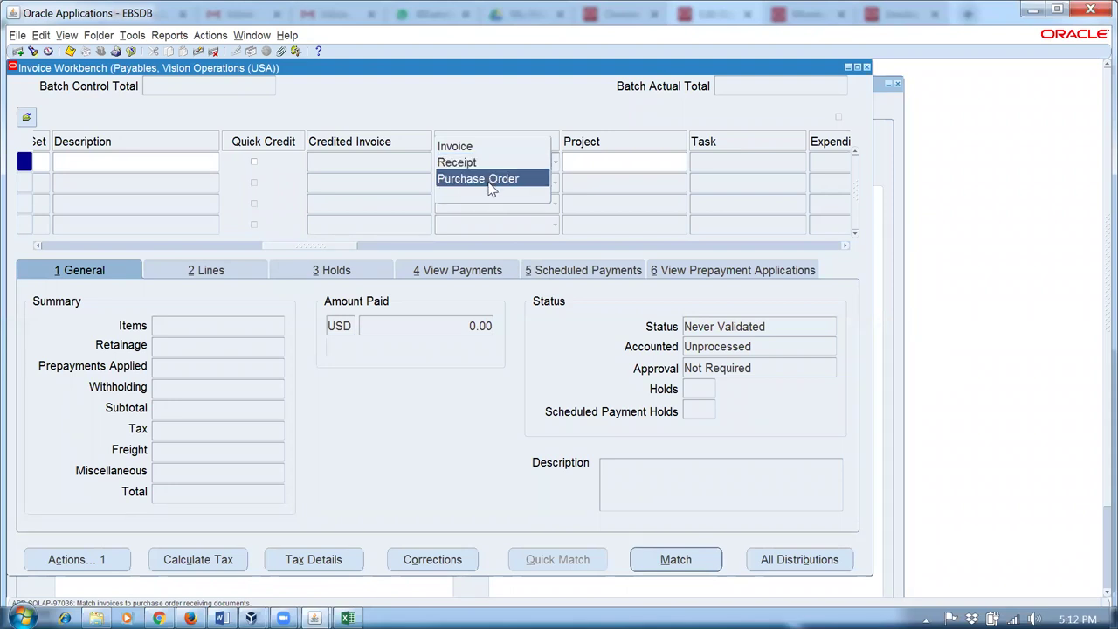
click(488, 180)
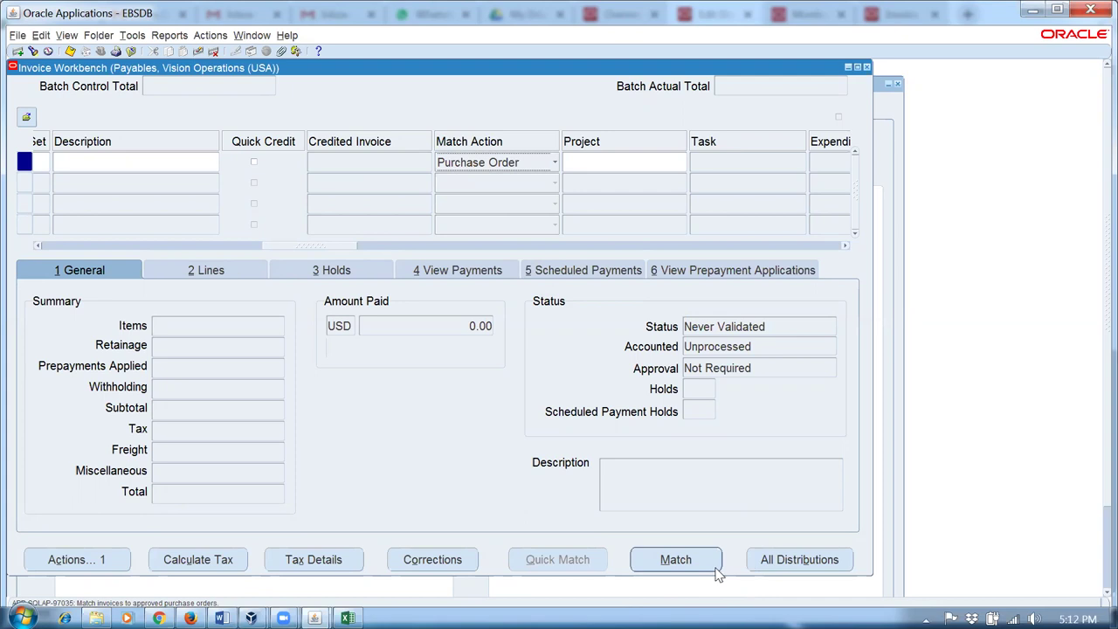
drag(327, 246, 322, 246)
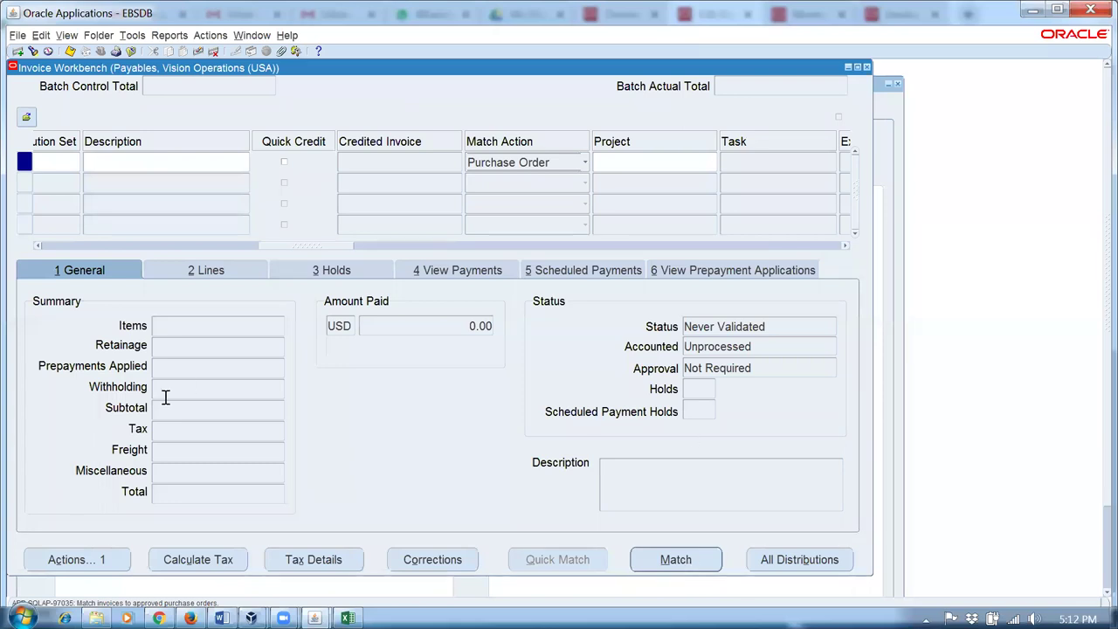
click(551, 167)
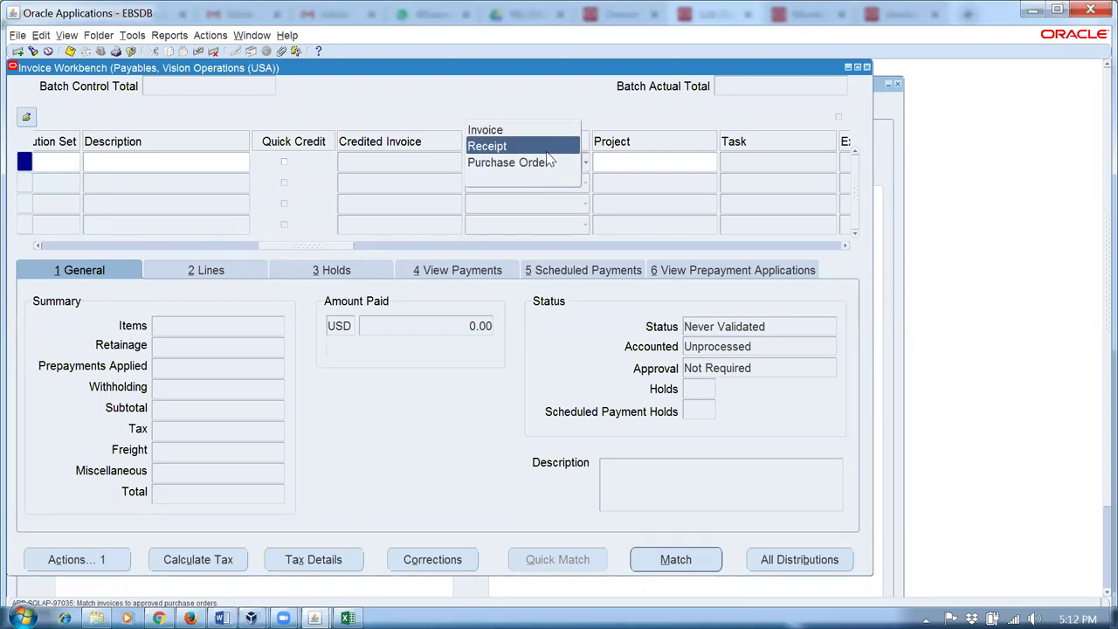
click(453, 455)
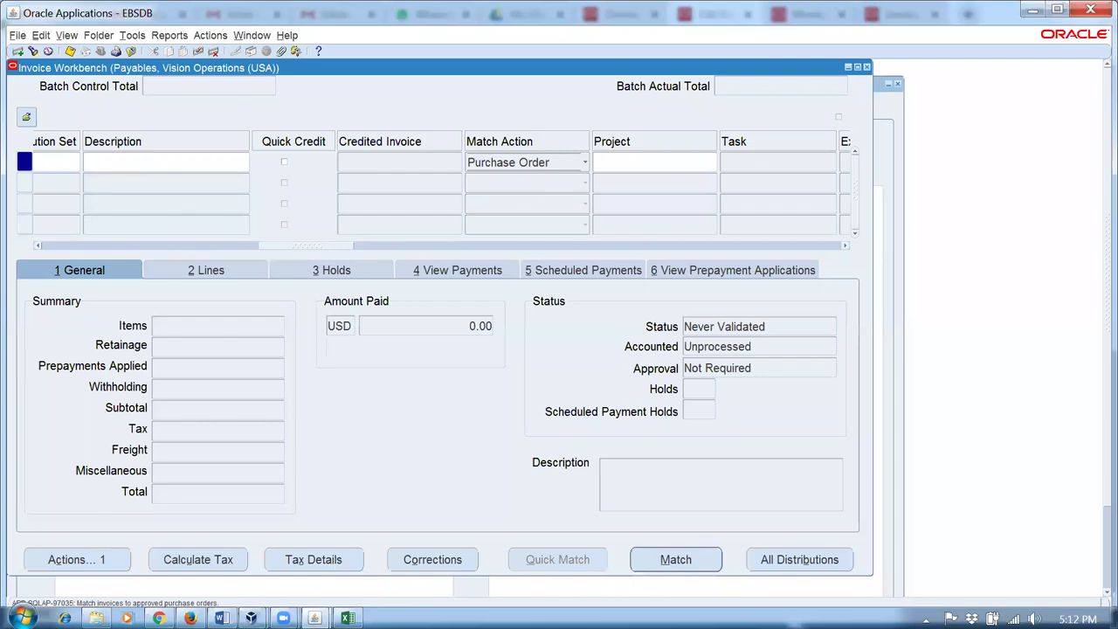
Step: Switch to the P_to_P_Process workbook in Excel and examine the debit and credit cells of the Inventory AP Accrual row
click(348, 617)
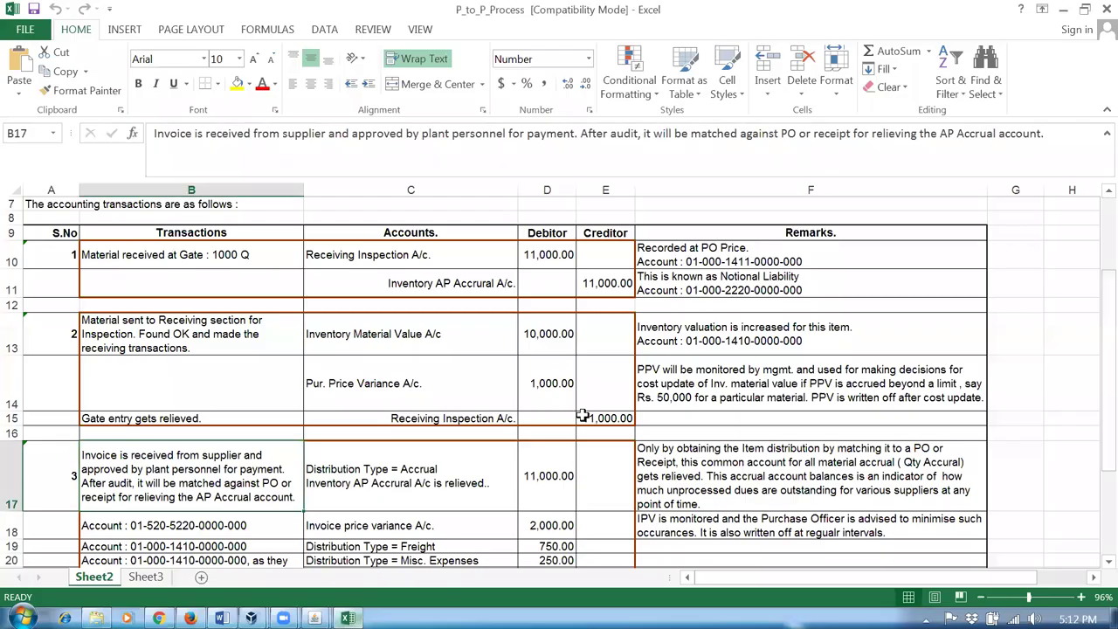
click(609, 283)
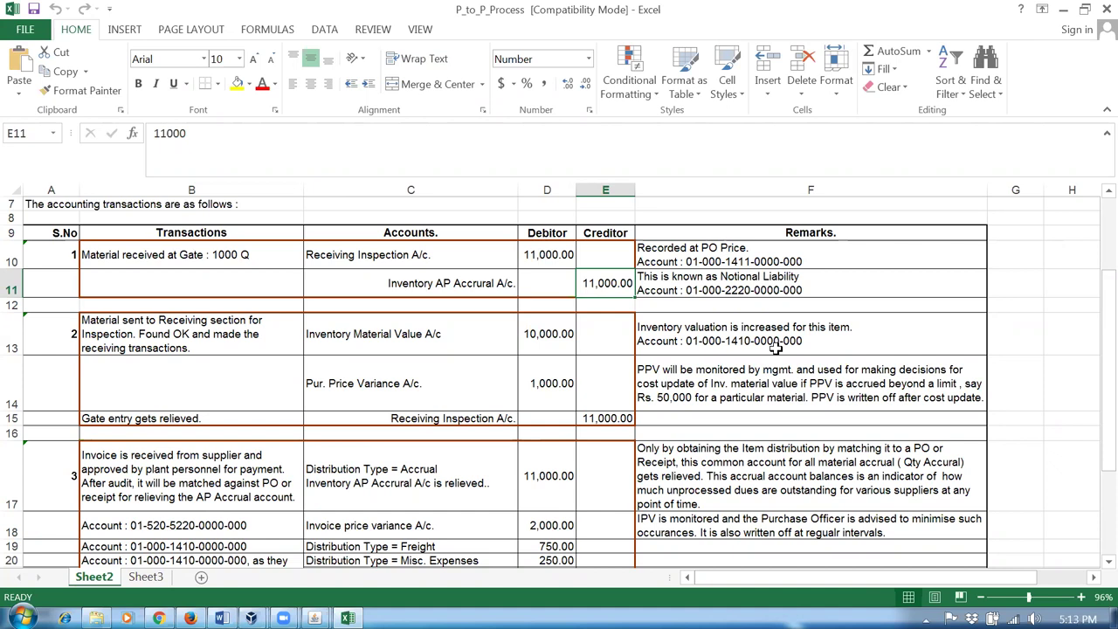
click(530, 287)
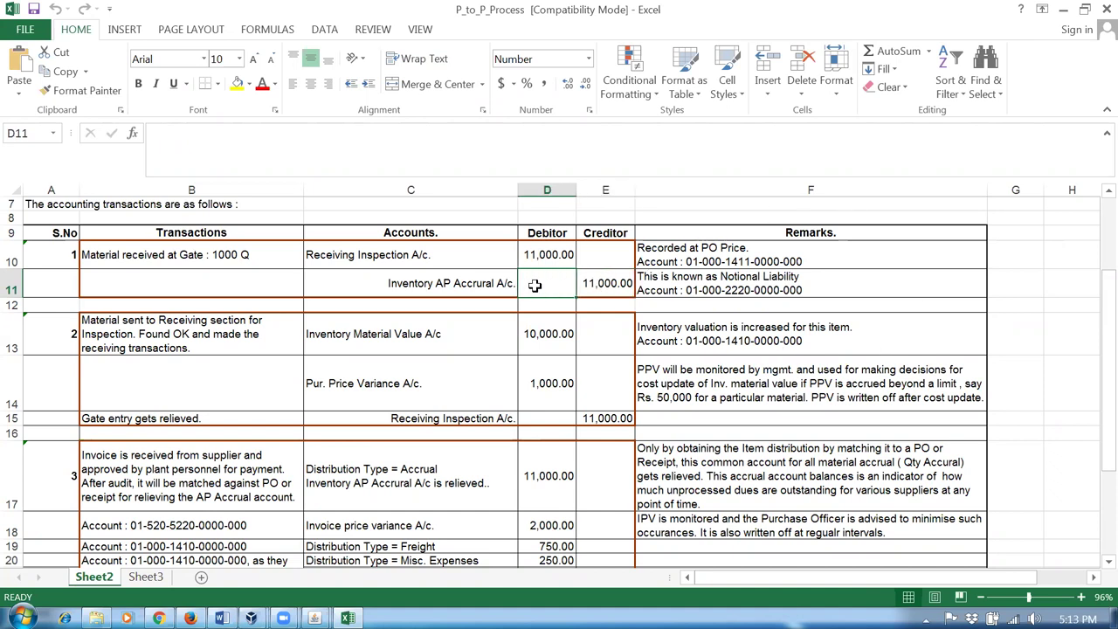
click(616, 279)
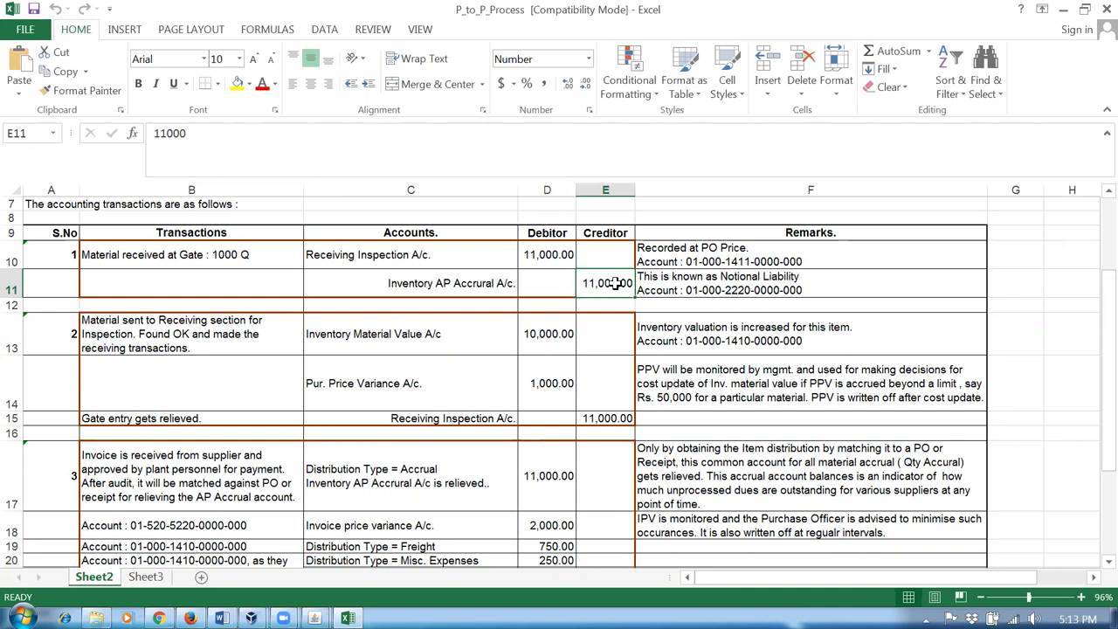
Step: Compare the Inventory AP Accrual credit in transaction 1 with the accrual debit that relieves it in transaction 3
click(452, 283)
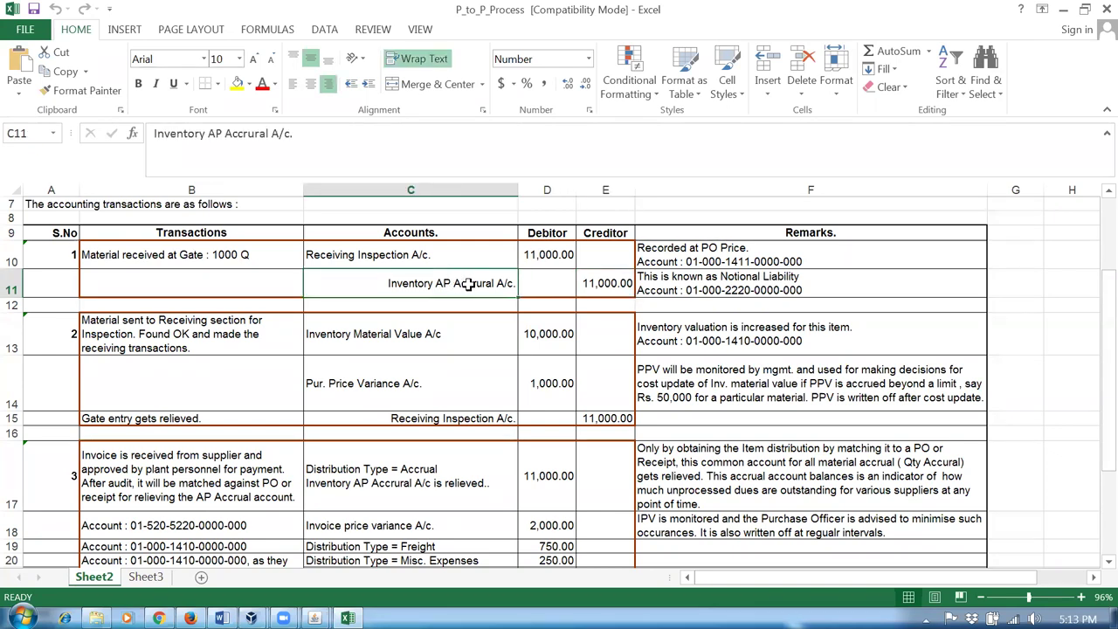
click(609, 283)
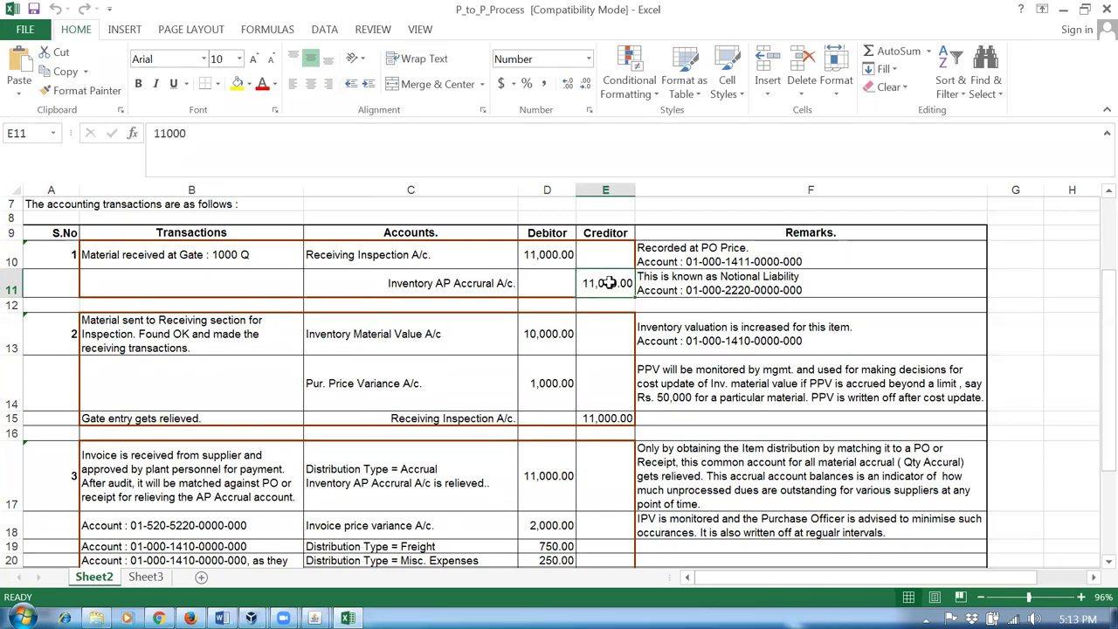
click(382, 480)
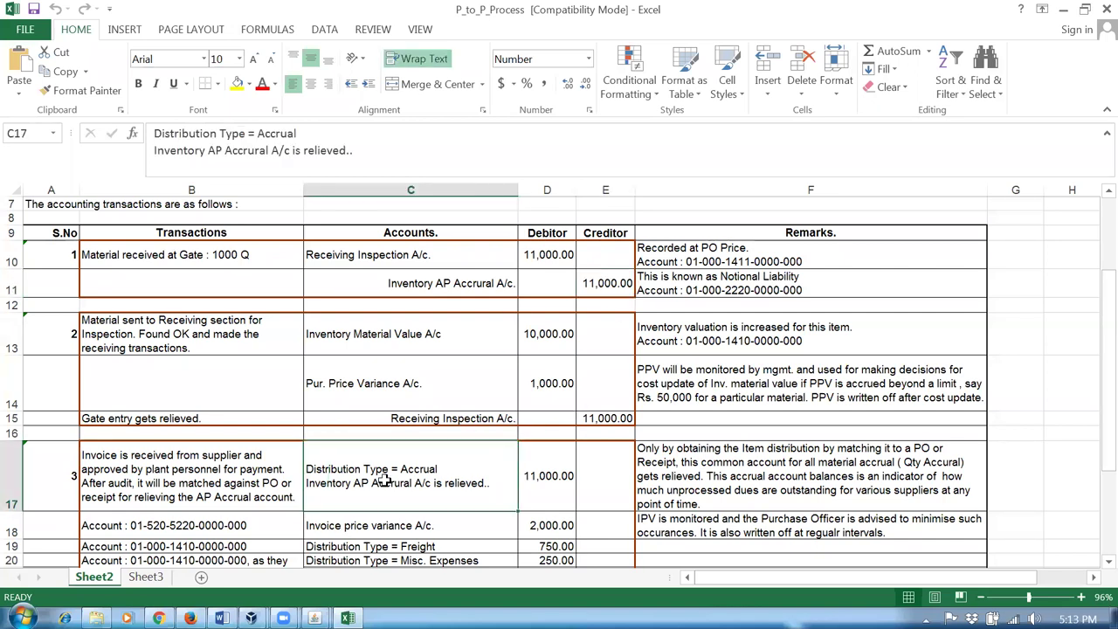
click(557, 490)
click(408, 471)
click(262, 474)
click(350, 479)
click(616, 285)
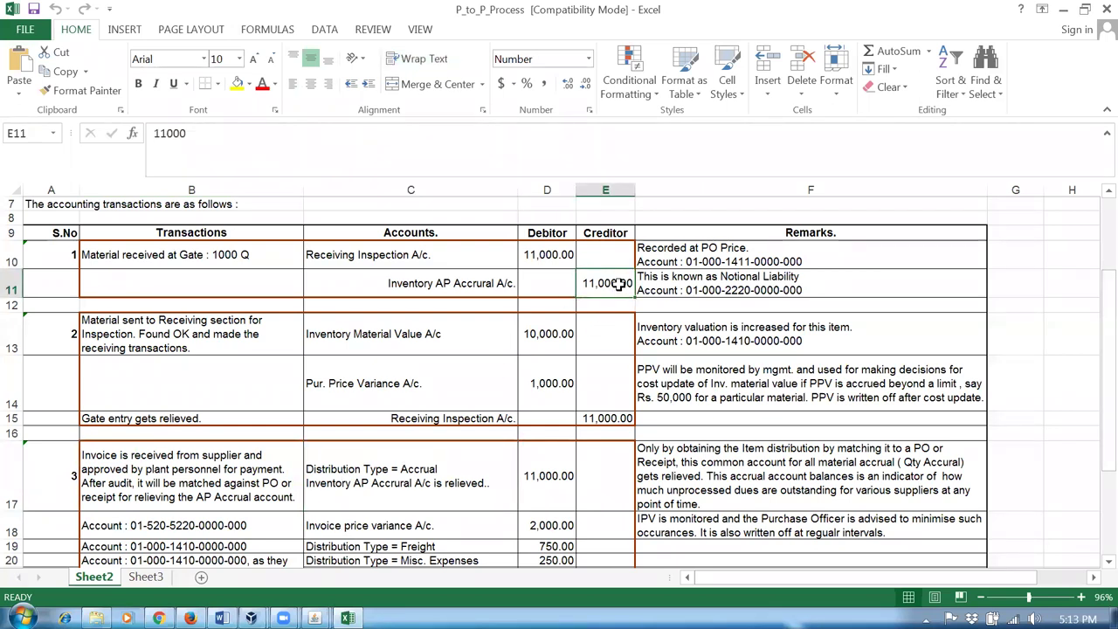
click(423, 286)
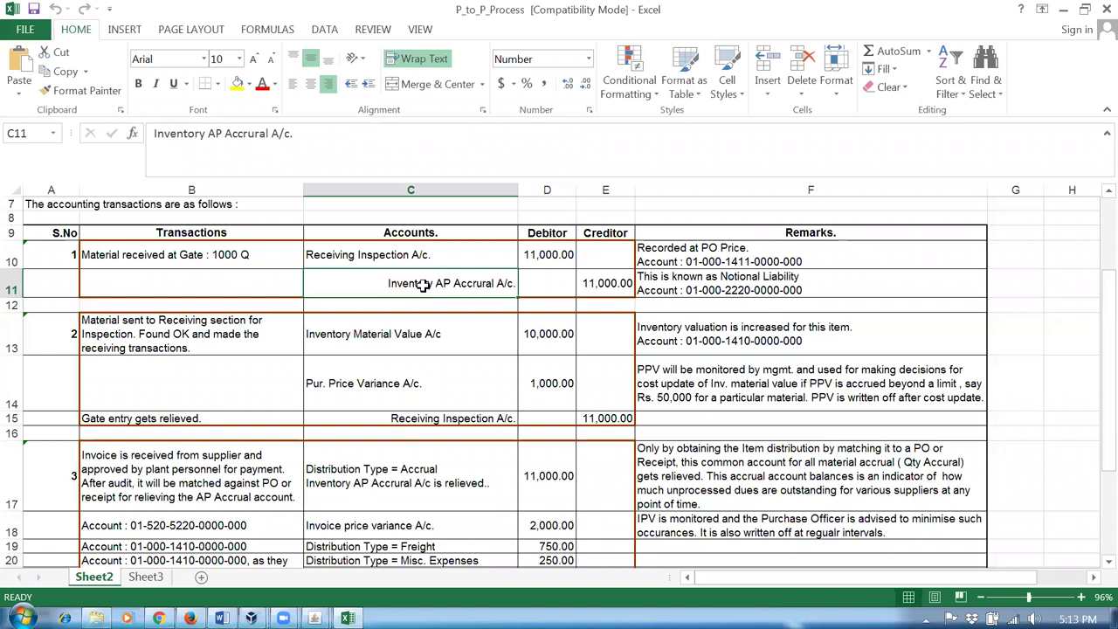
click(556, 475)
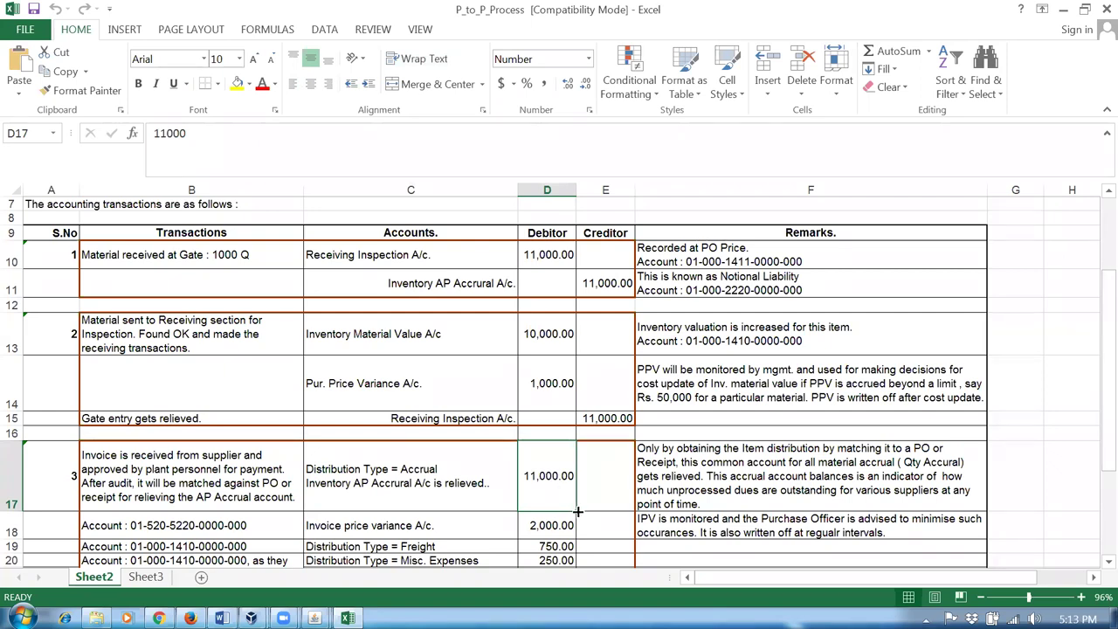
click(442, 482)
click(528, 482)
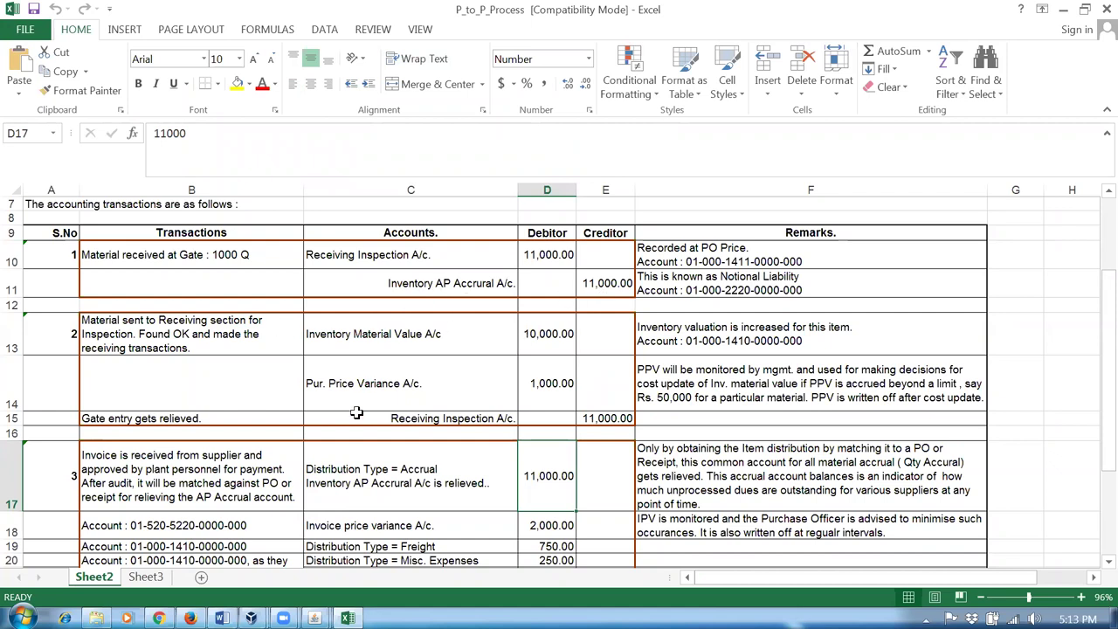
click(591, 285)
click(536, 483)
Step: Return to Chrome, leave the schedule details, and submit the duplicated purchase order for approval
key(alt+Tab)
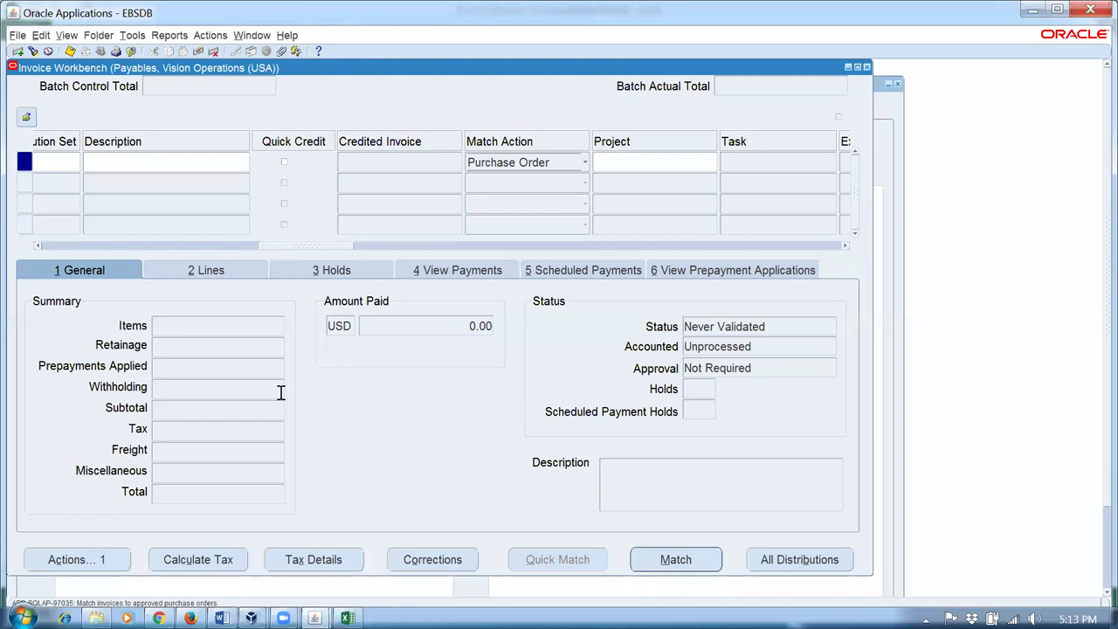
click(159, 619)
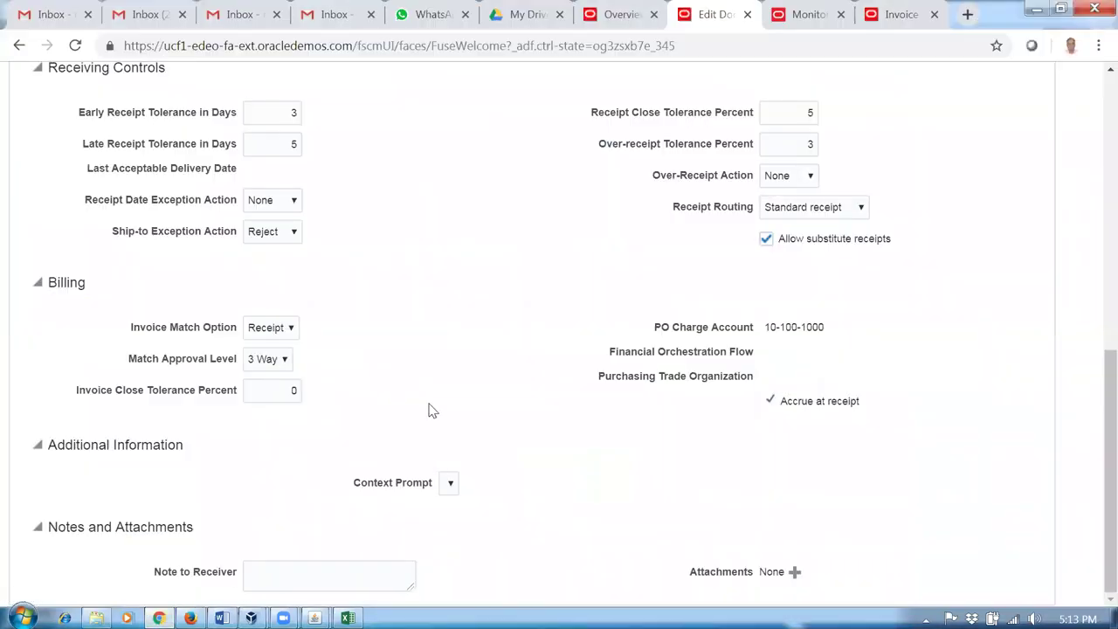
scroll(504, 337, up, 5)
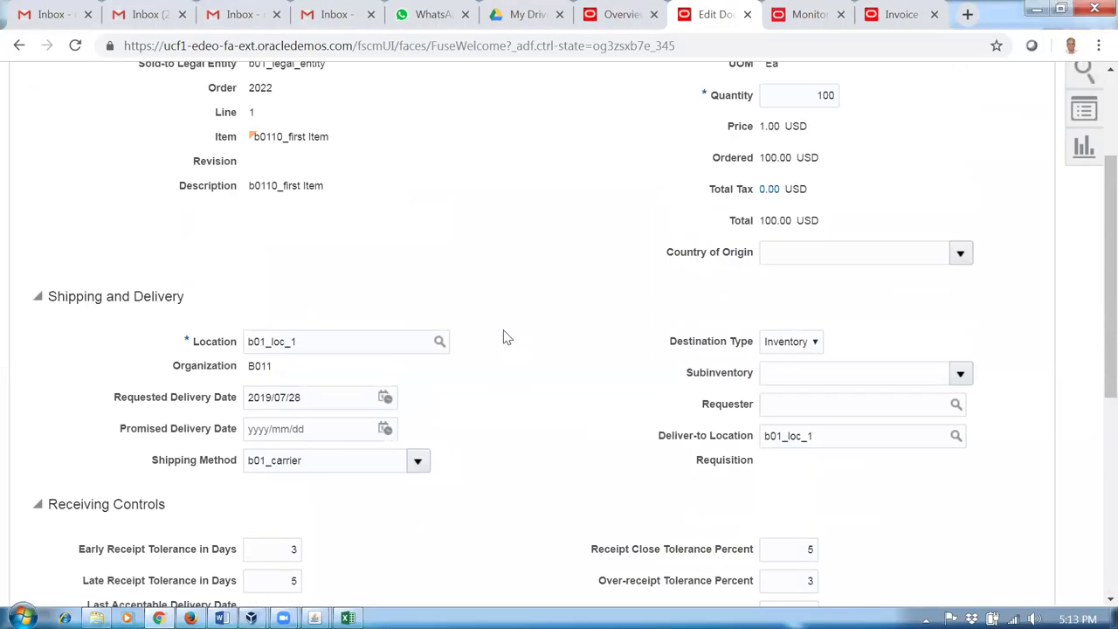
click(965, 184)
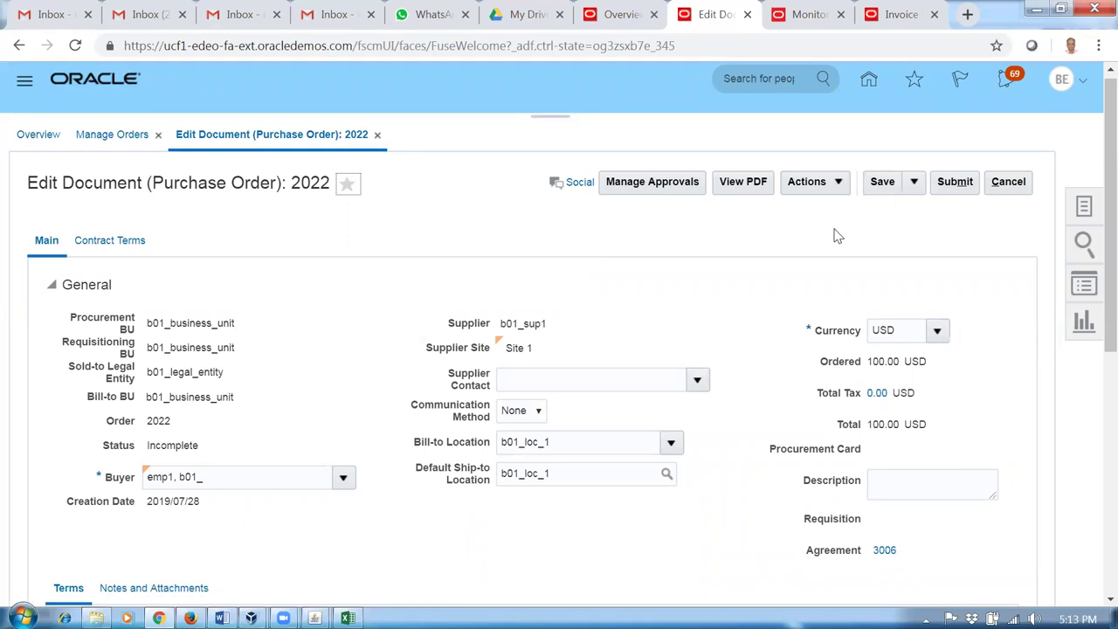
click(941, 187)
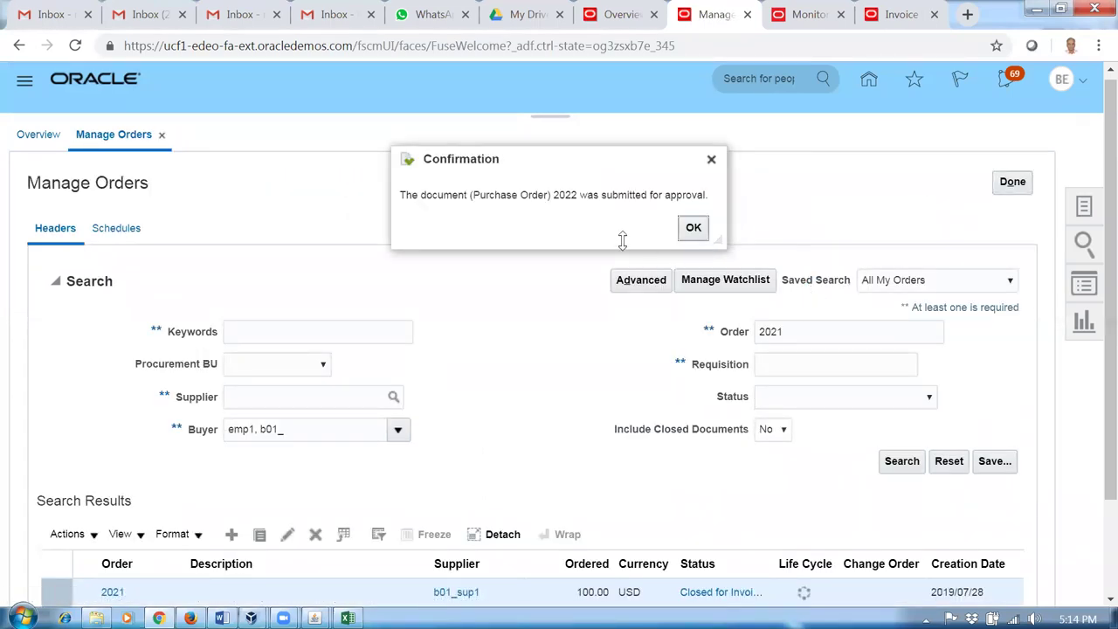
click(693, 229)
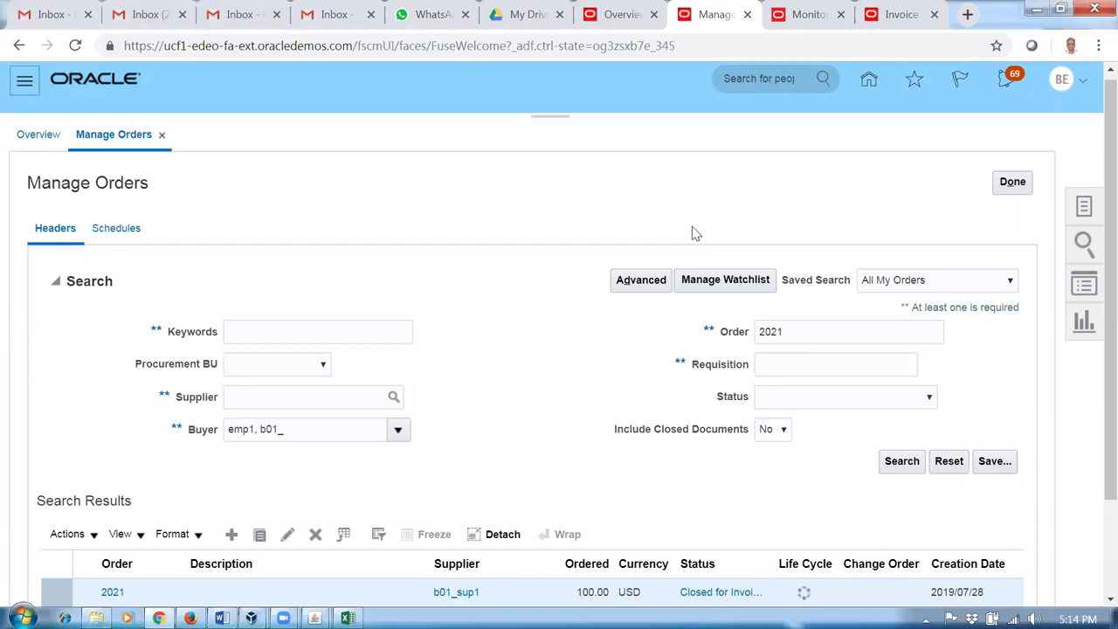
Step: Go to the home page in the Overview browser tab and open Inventory Management under Supply Chain Execution
click(640, 19)
click(868, 87)
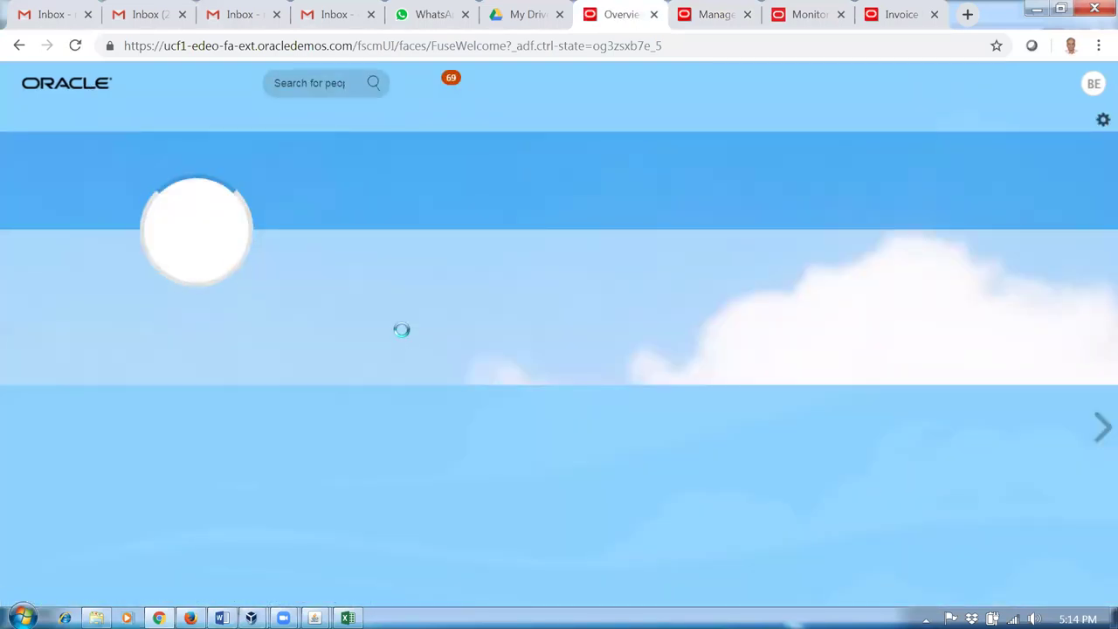
scroll(402, 332, down, 1)
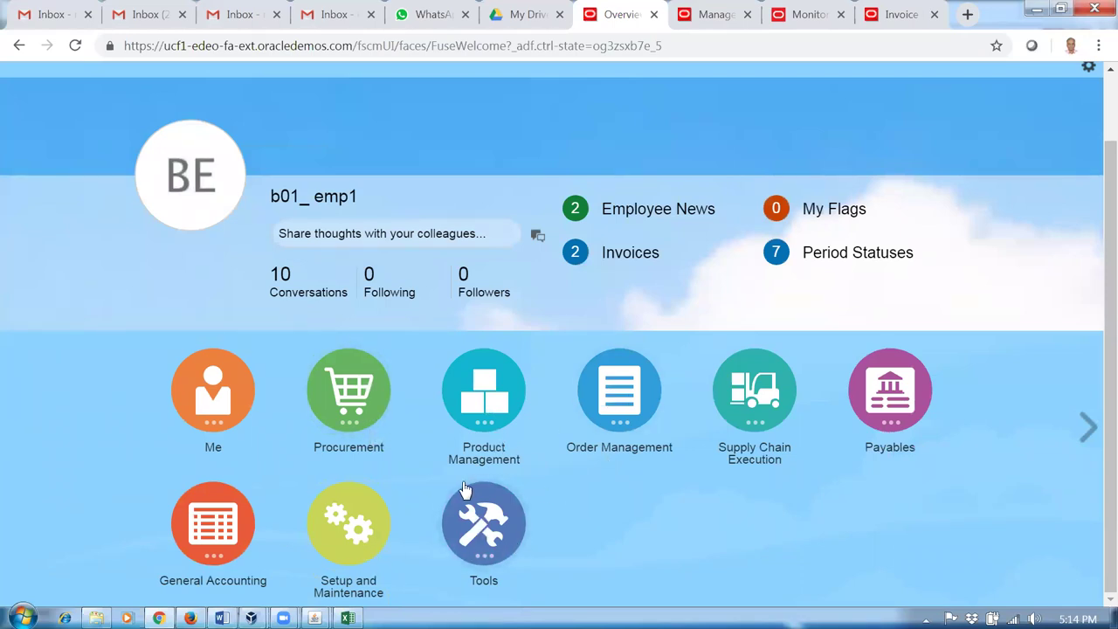
click(786, 360)
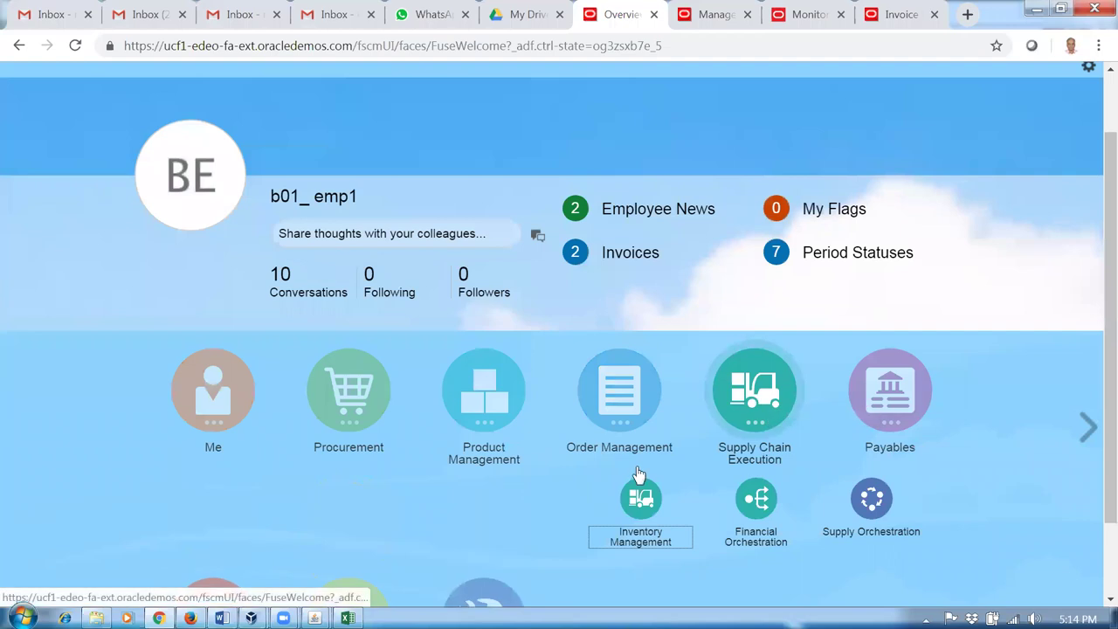
click(640, 498)
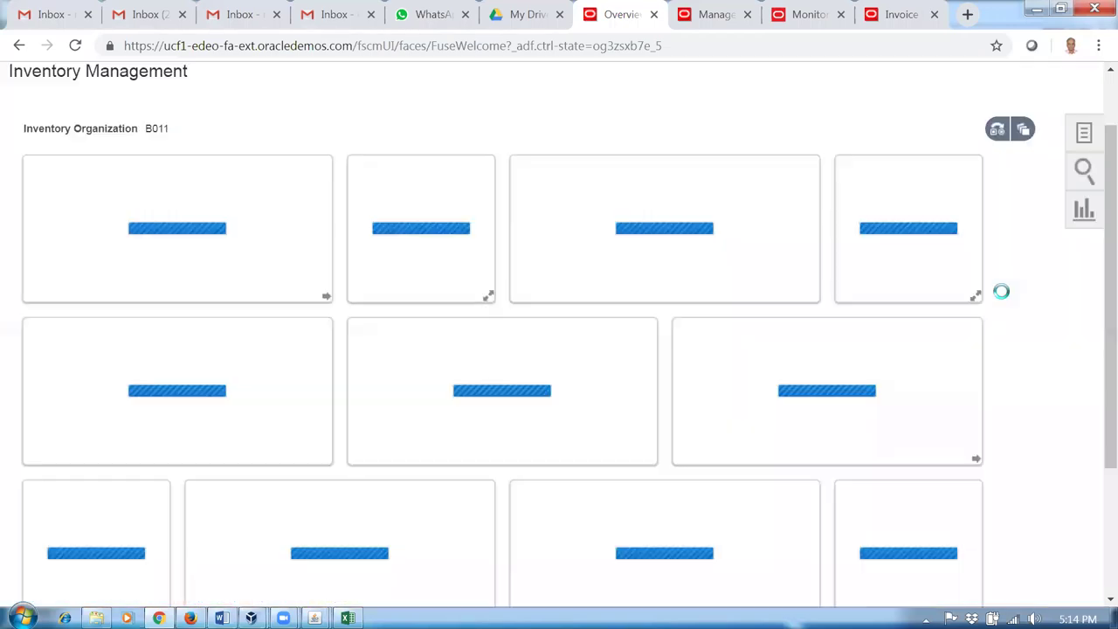
Step: Show the Receipts tasks for inventory organization B011 and open Receive Expected Shipments
click(1082, 133)
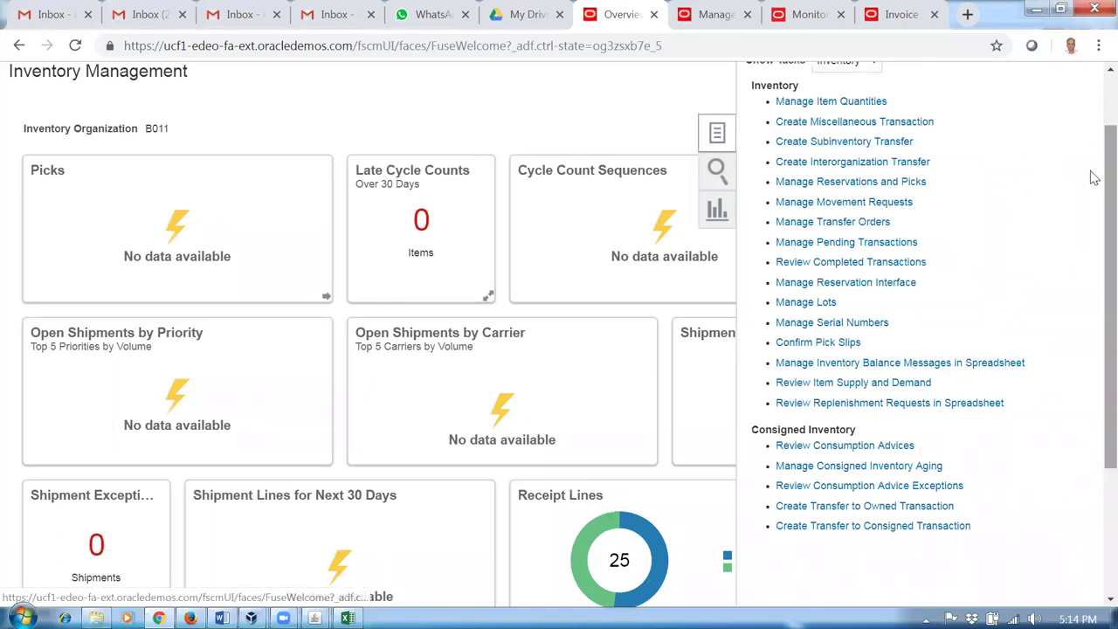
scroll(1090, 145, up, 1)
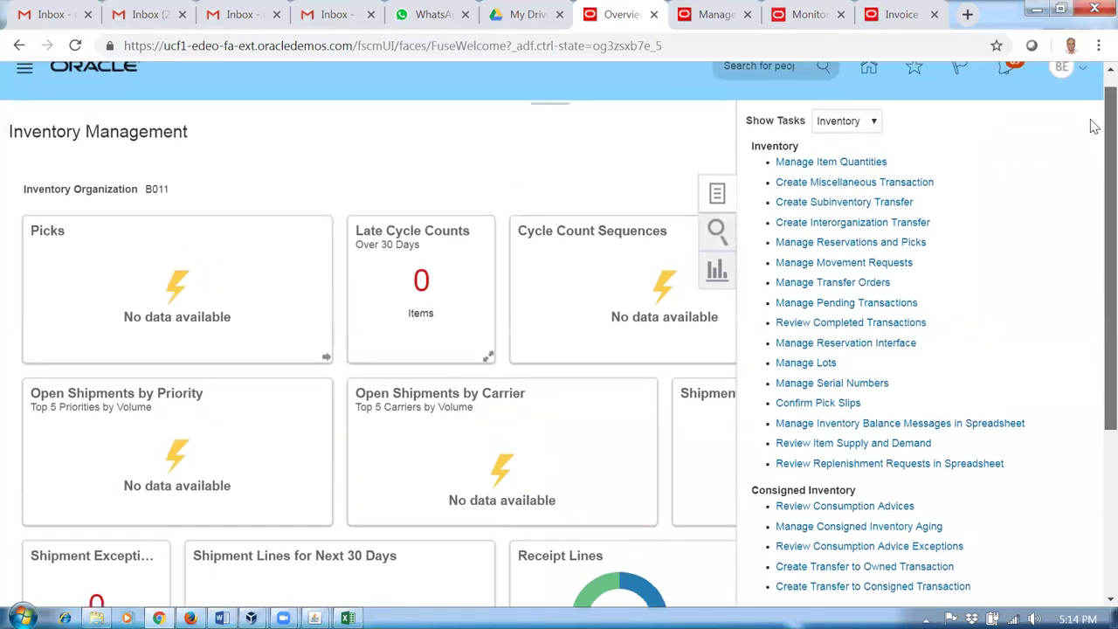
click(823, 124)
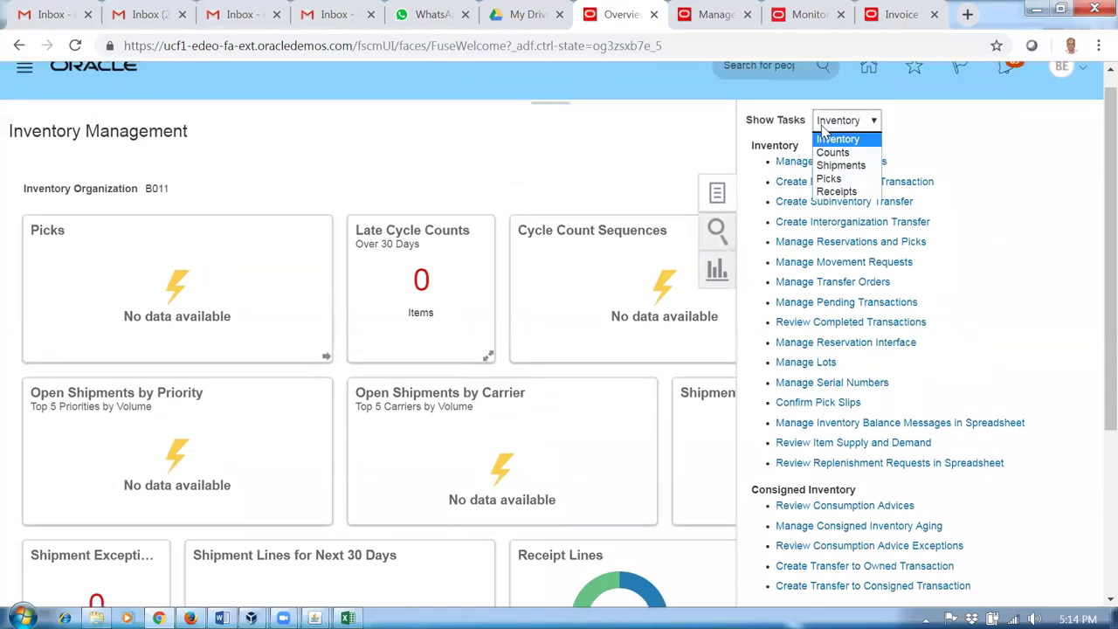
click(831, 191)
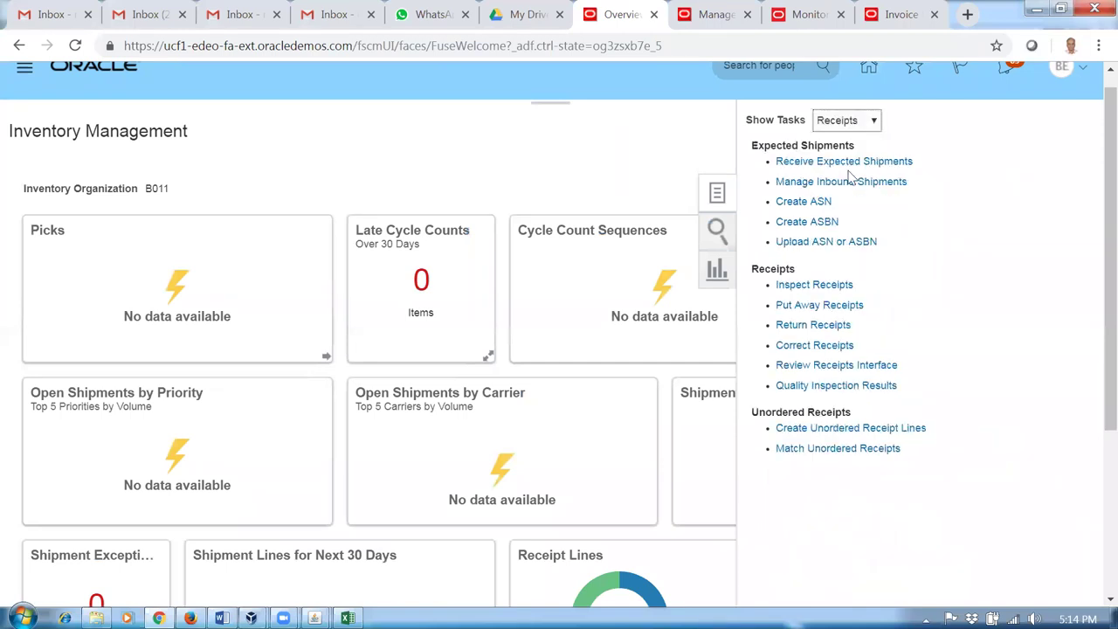
click(844, 162)
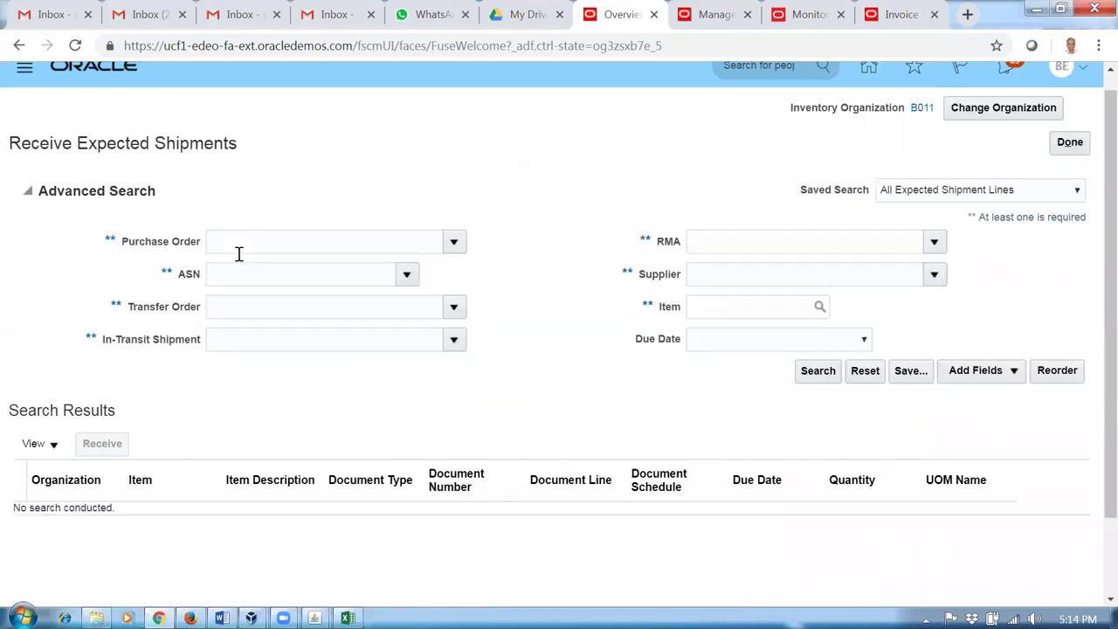
Step: Search the expected shipments for the duplicated purchase order and start receiving its b0110_first Item line
click(243, 245)
text(2022)
key(Tab)
click(819, 374)
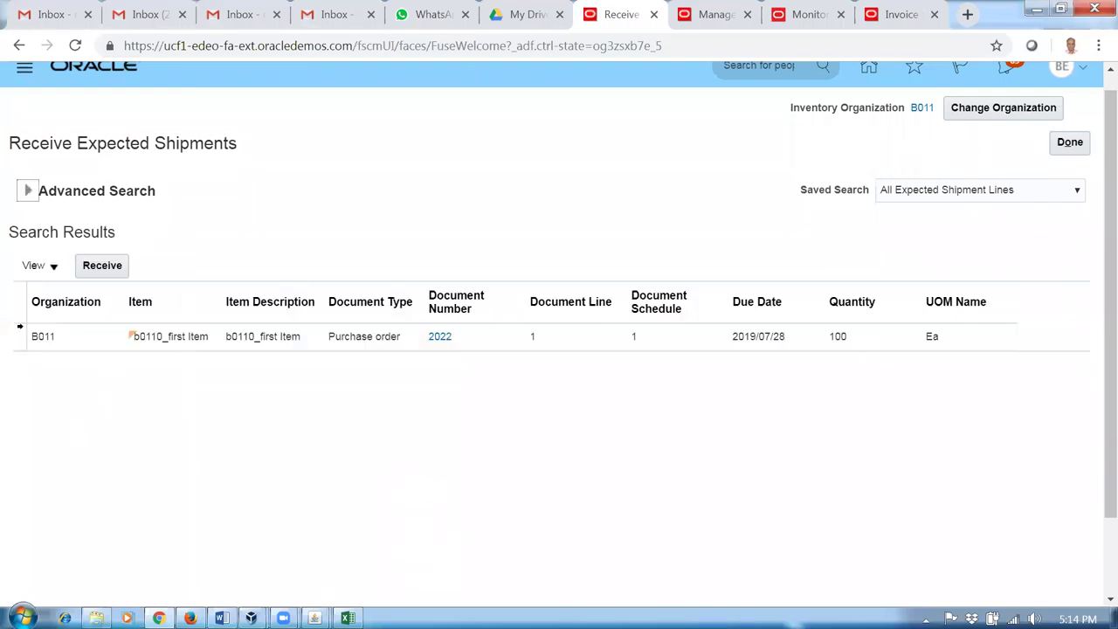
click(54, 330)
click(102, 268)
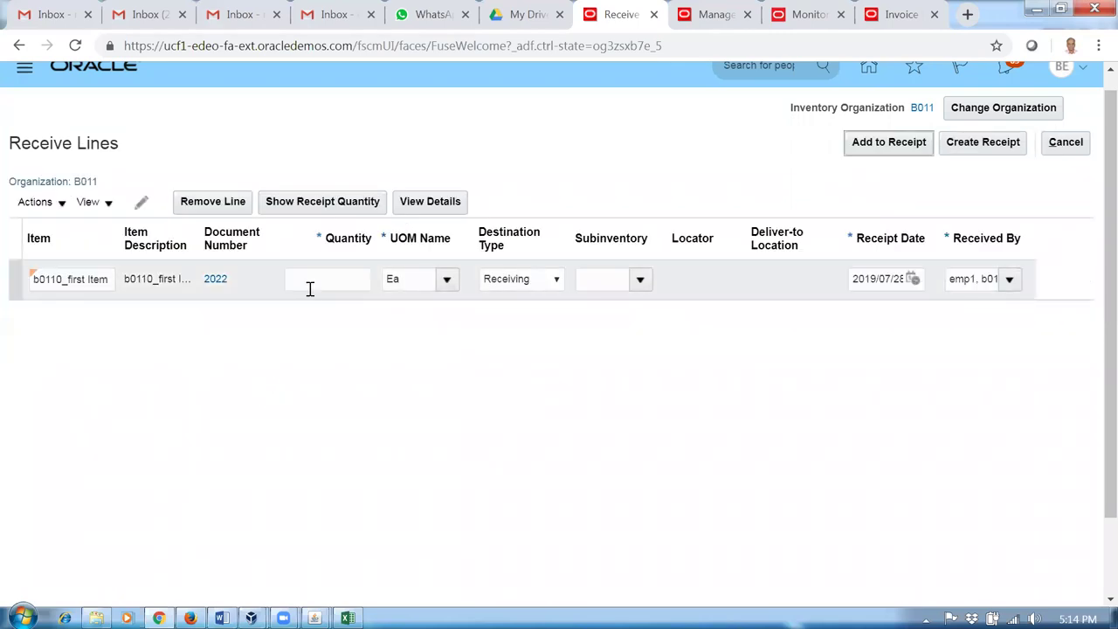
Step: Fill in the receipt quantity for the b0110_first Item line and change it to 20
click(303, 204)
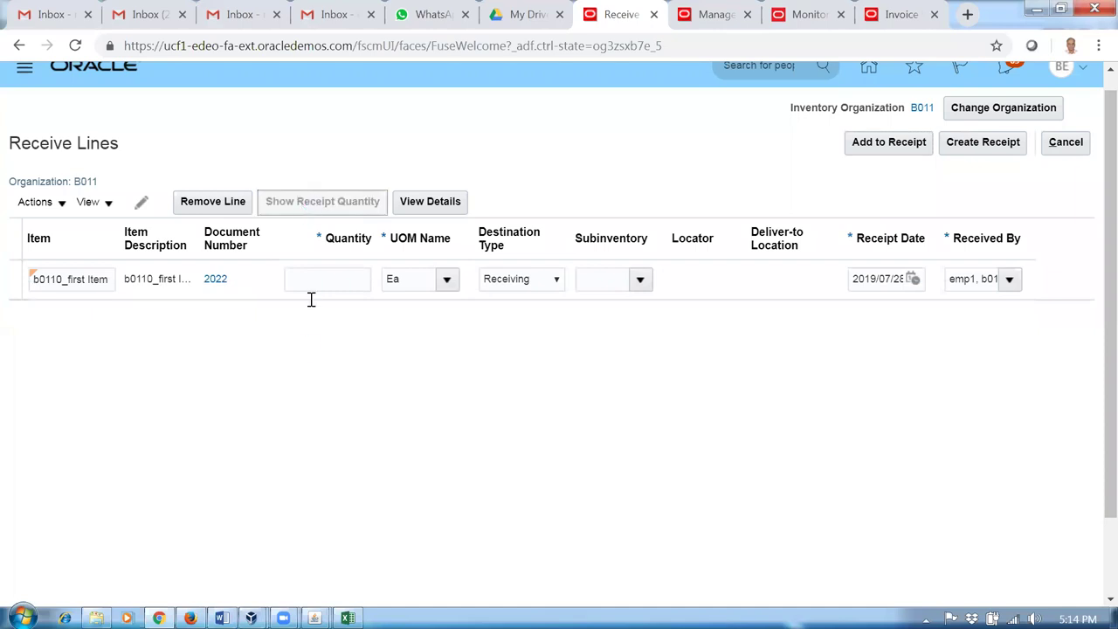
double_click(347, 277)
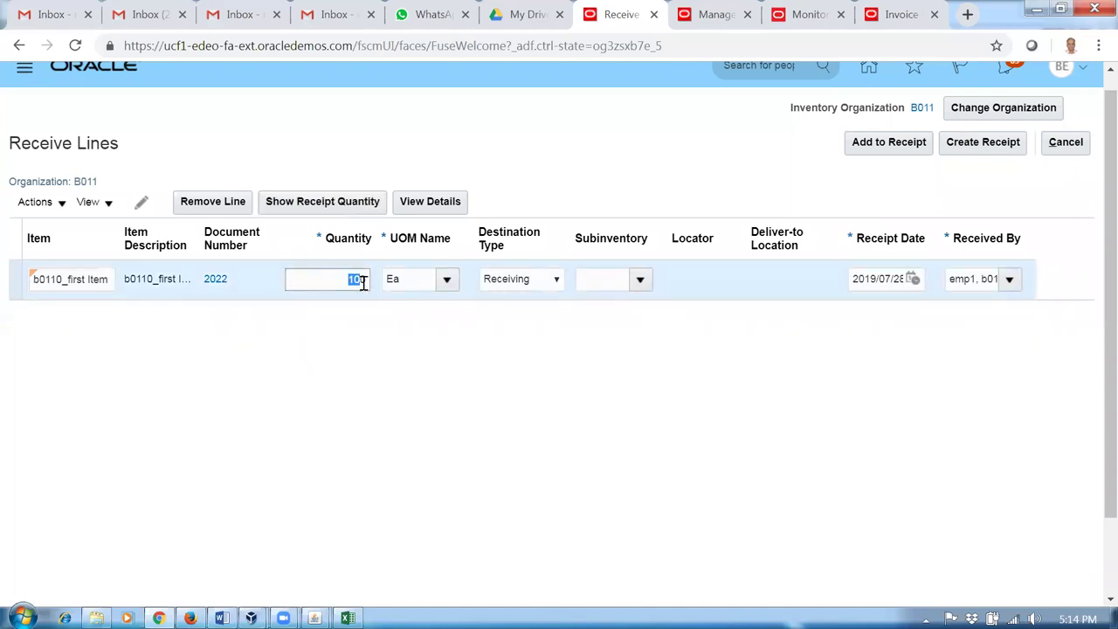
text(20)
key(Tab)
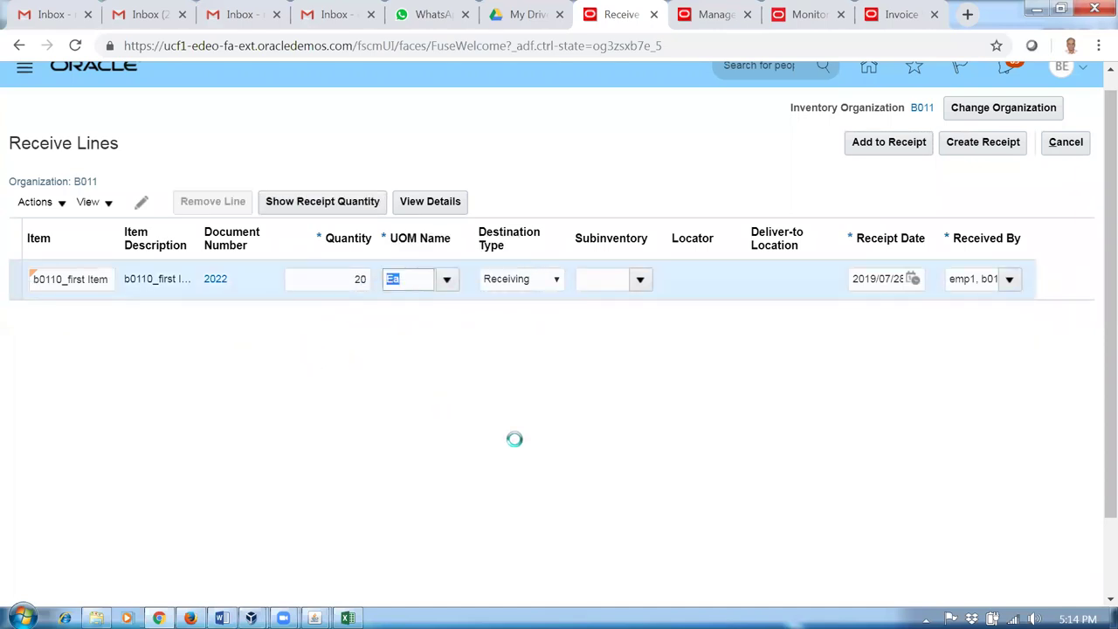
Step: Create and submit the receipt for the 20 units of b0110_first Item, acknowledging the confirmation
click(1011, 148)
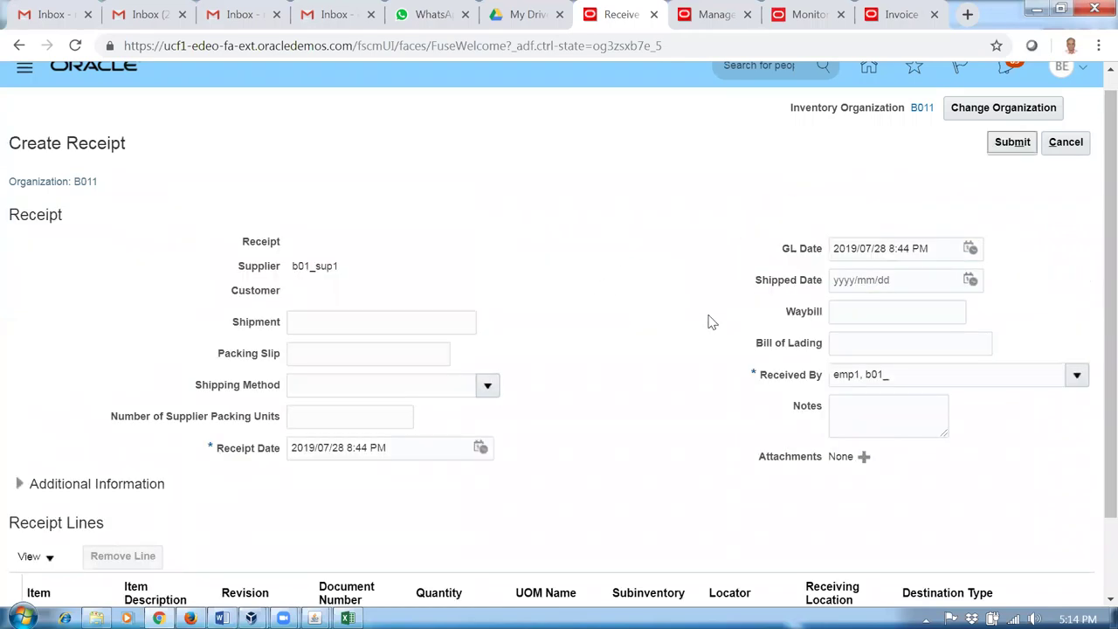
click(1022, 151)
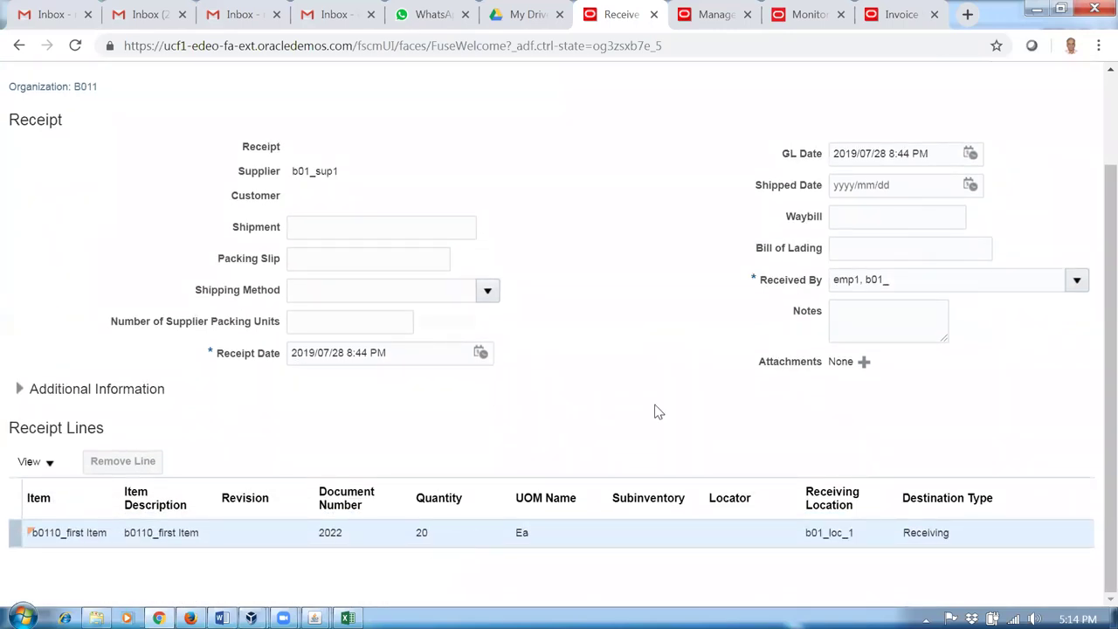
scroll(961, 166, up, 1)
click(1000, 160)
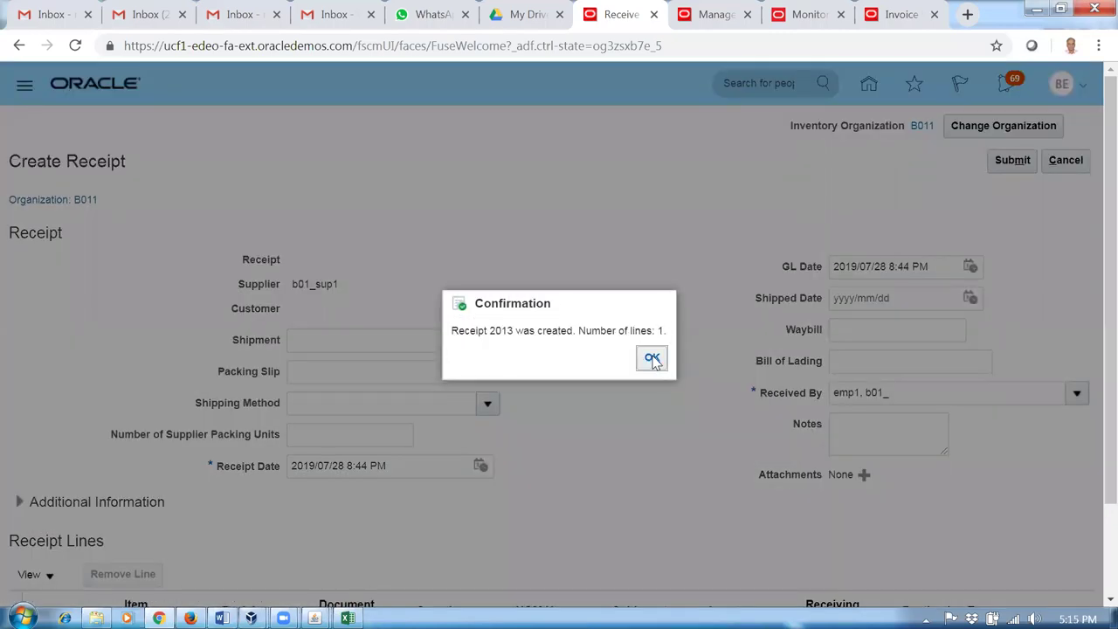
click(653, 359)
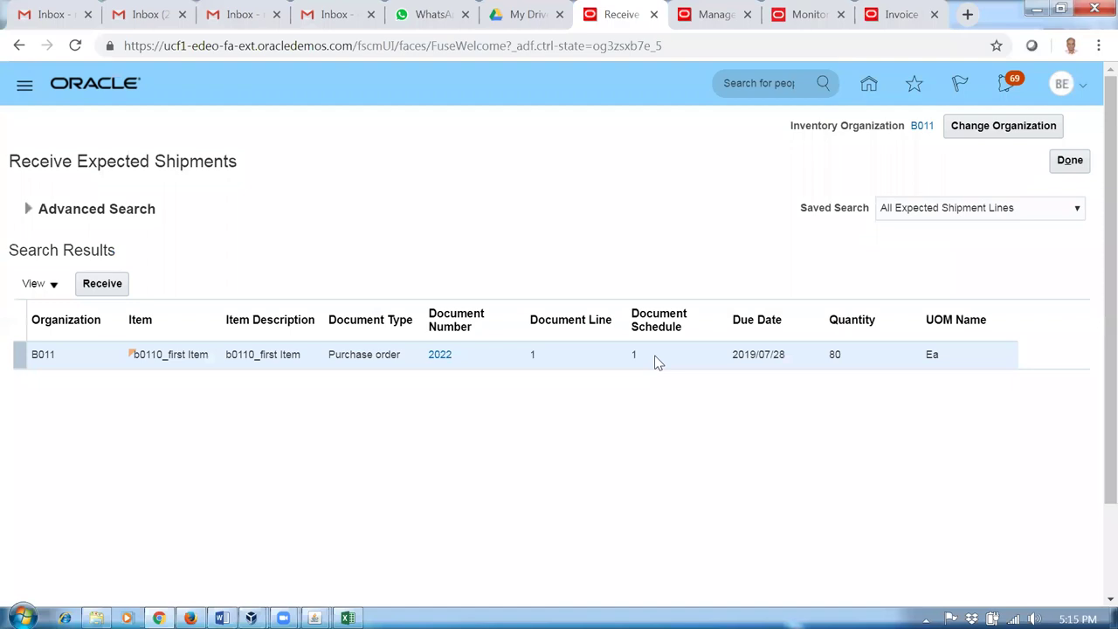
Step: Switch to the Invoices work area and start a new invoice identified by the duplicated purchase order
click(764, 7)
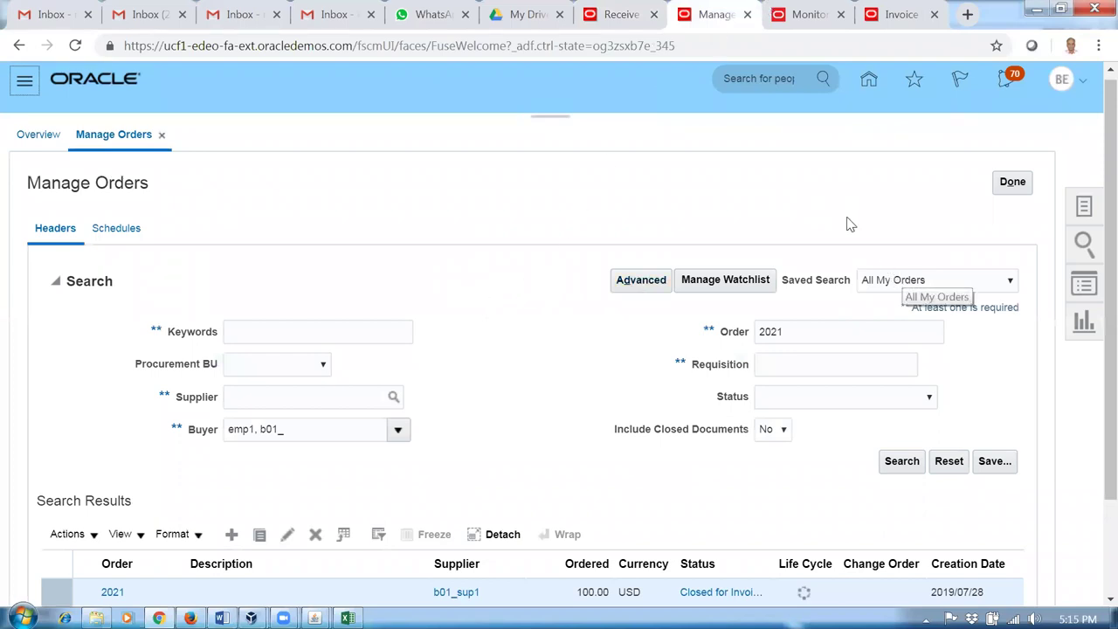
click(809, 15)
click(898, 18)
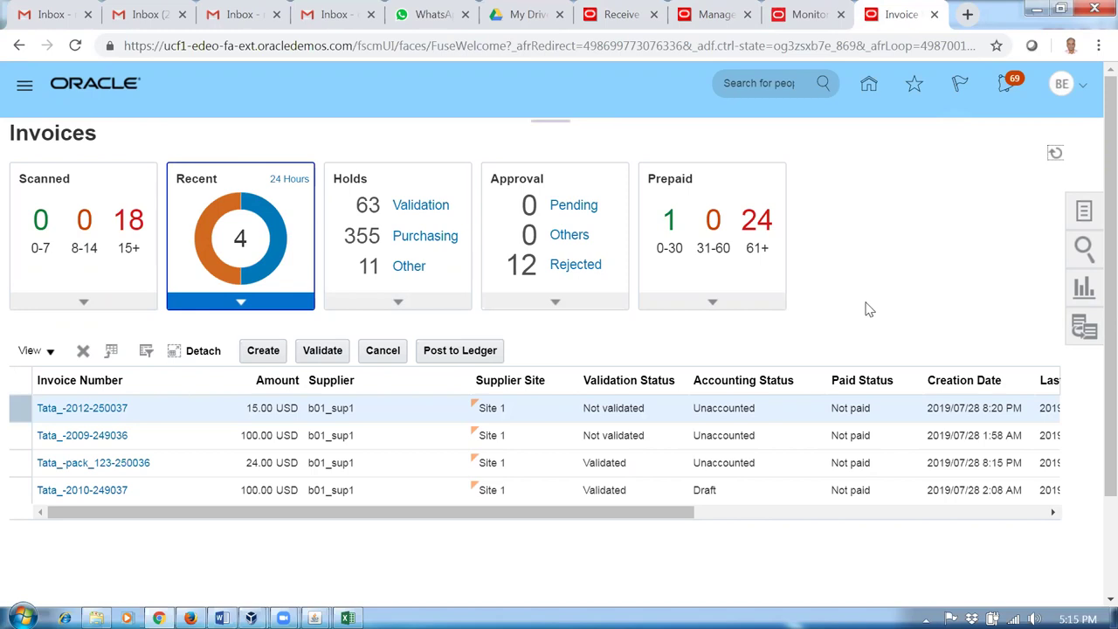
click(263, 354)
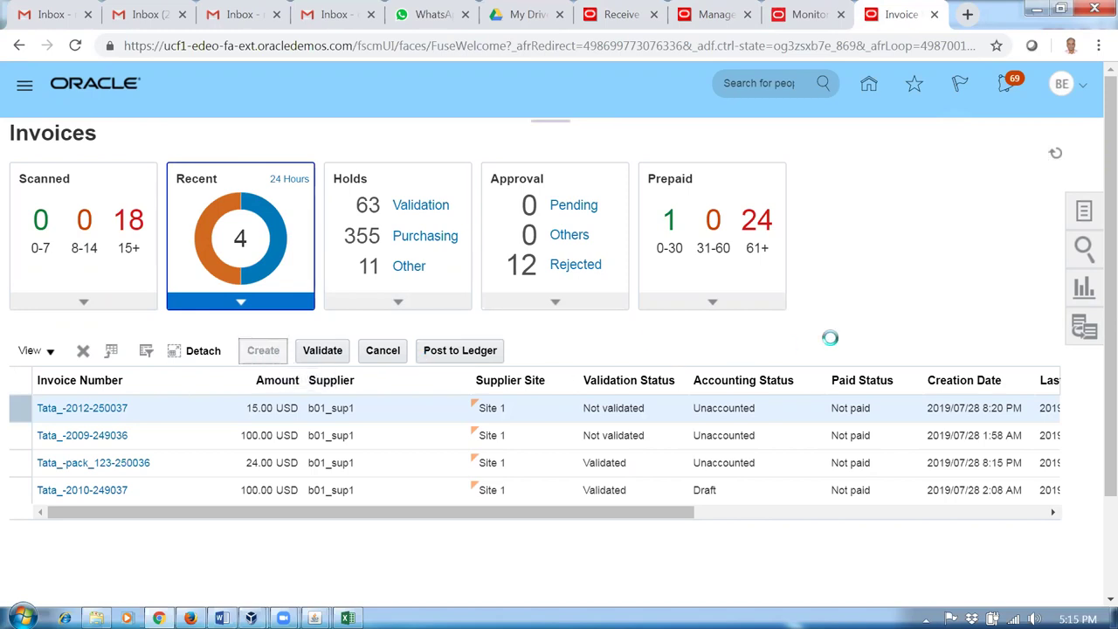
click(200, 231)
text(2022)
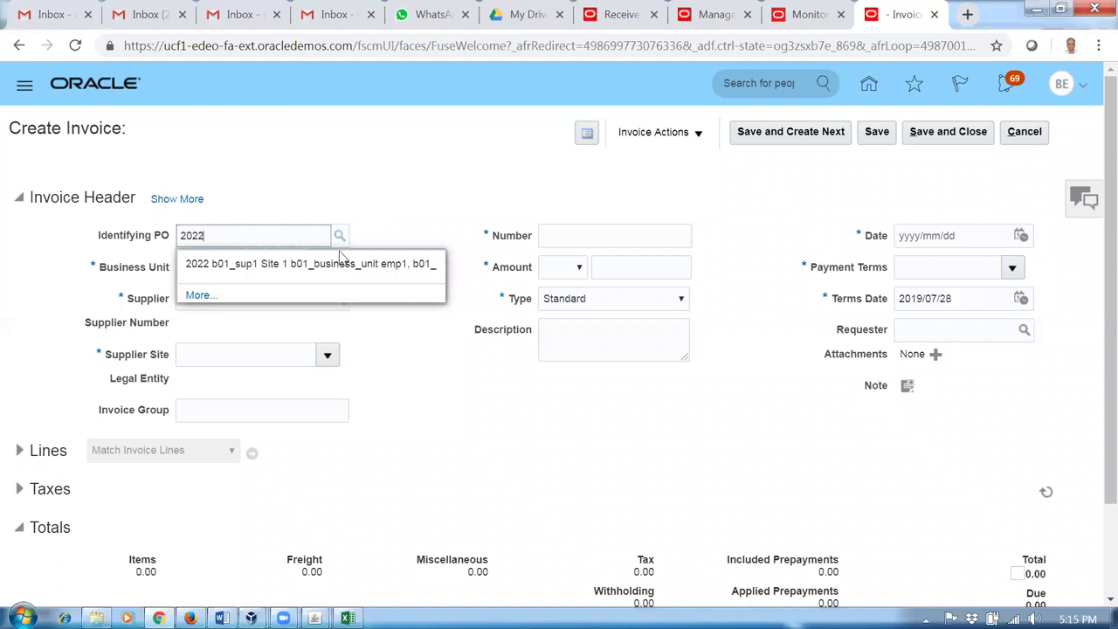
click(344, 263)
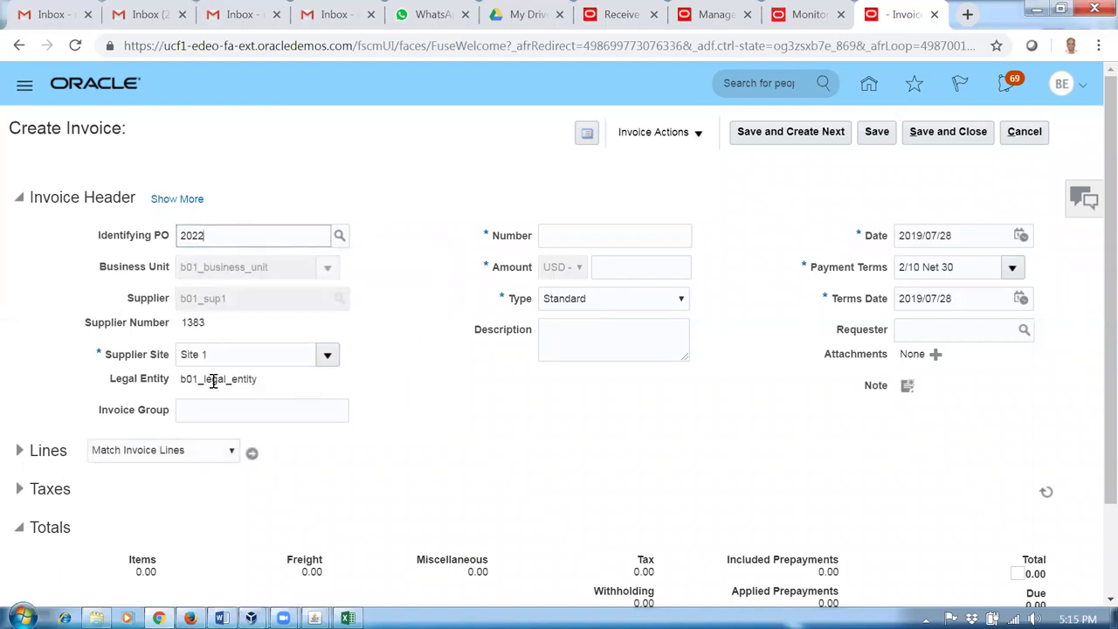
Step: Set the invoice number to 1002 and the invoice amount to 50.00 USD
click(592, 234)
text(1002)
key(Tab)
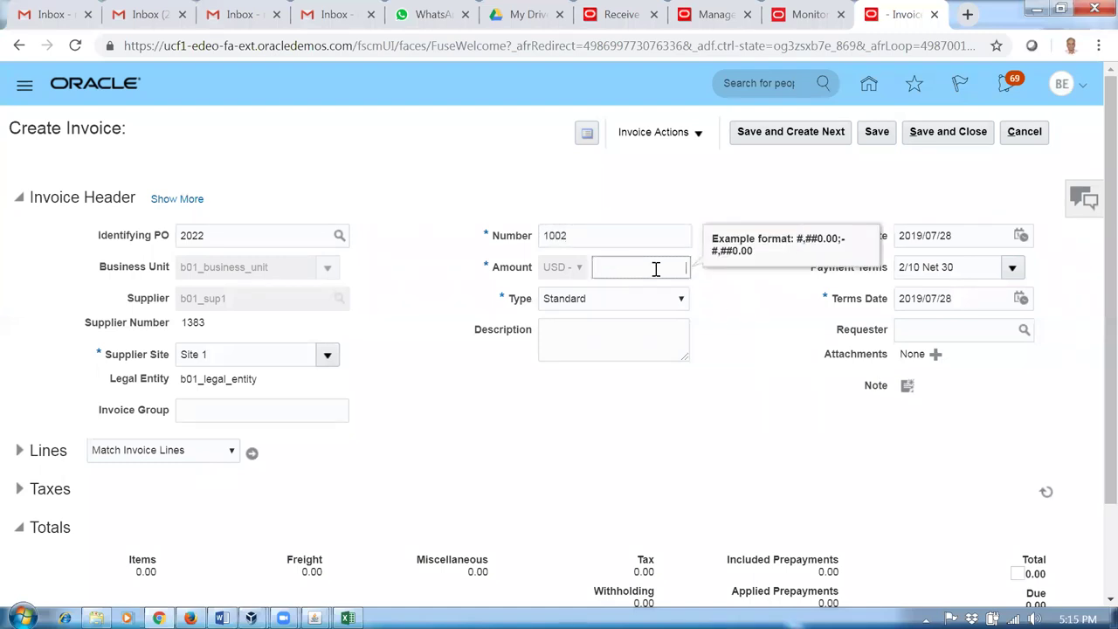
click(757, 409)
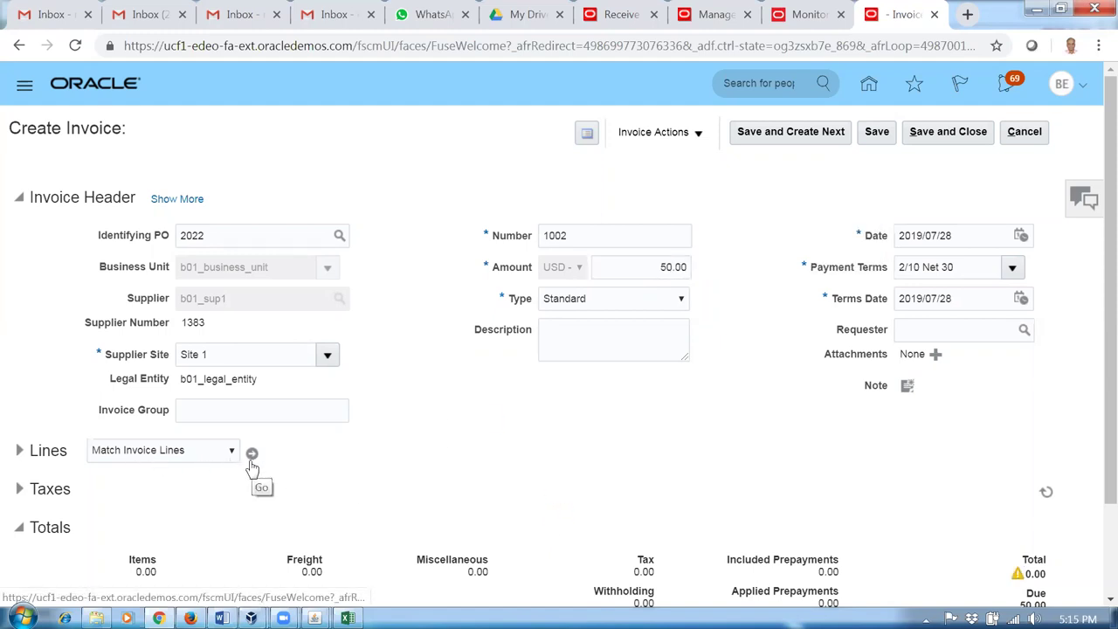
Step: Select the received b0110_first Item line for matching to invoice 1002 and set its matched quantity to 50
scroll(378, 472, down, 2)
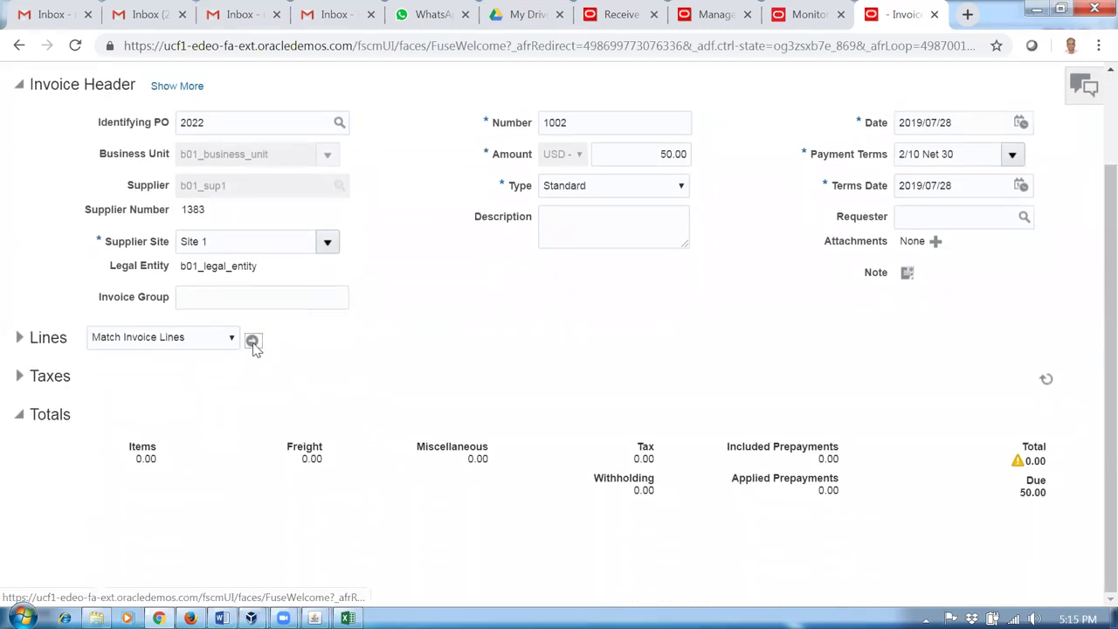
click(252, 341)
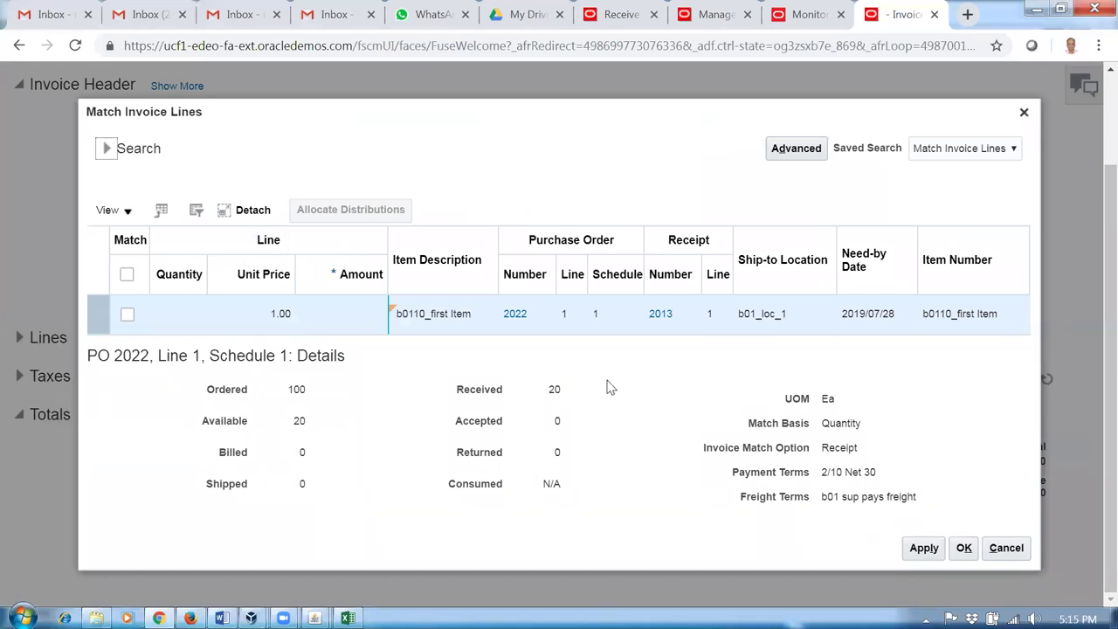
click(127, 314)
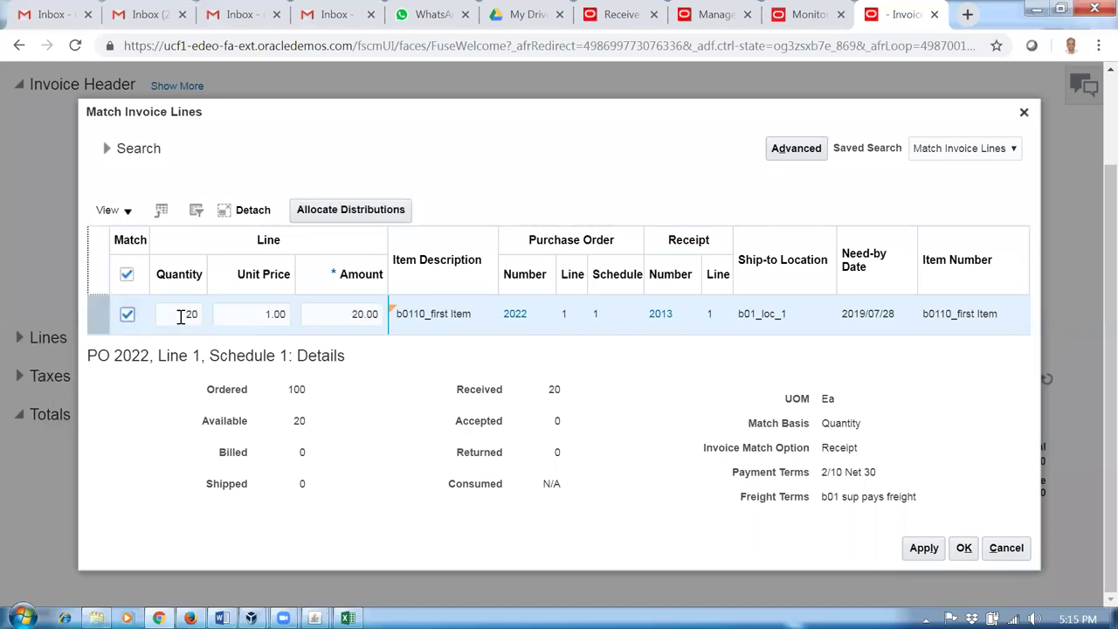
double_click(204, 320)
text(50)
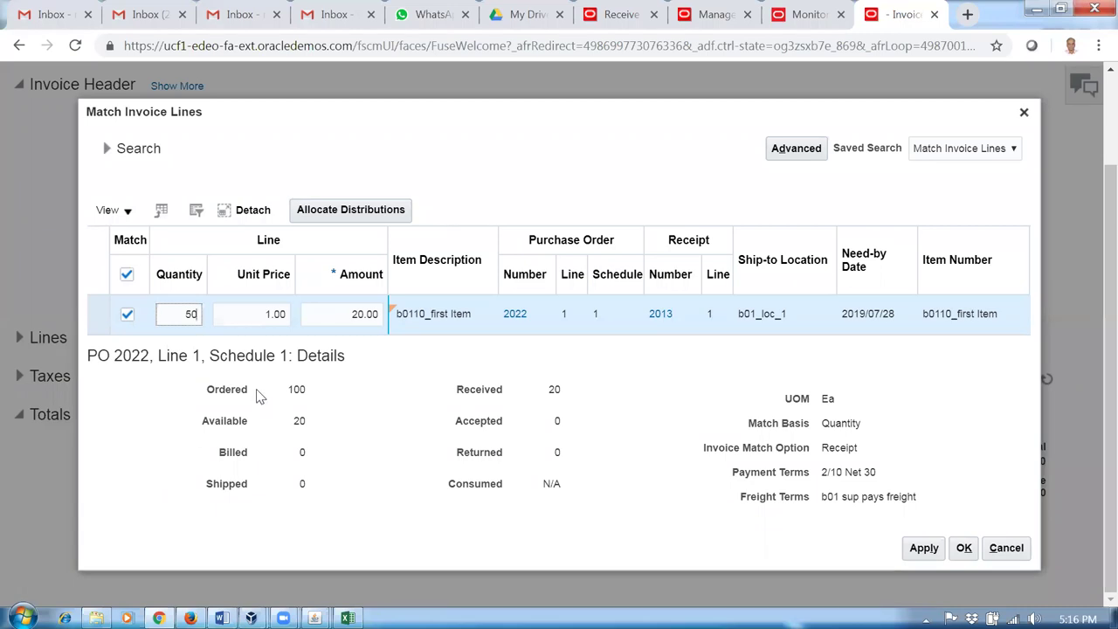
key(Tab)
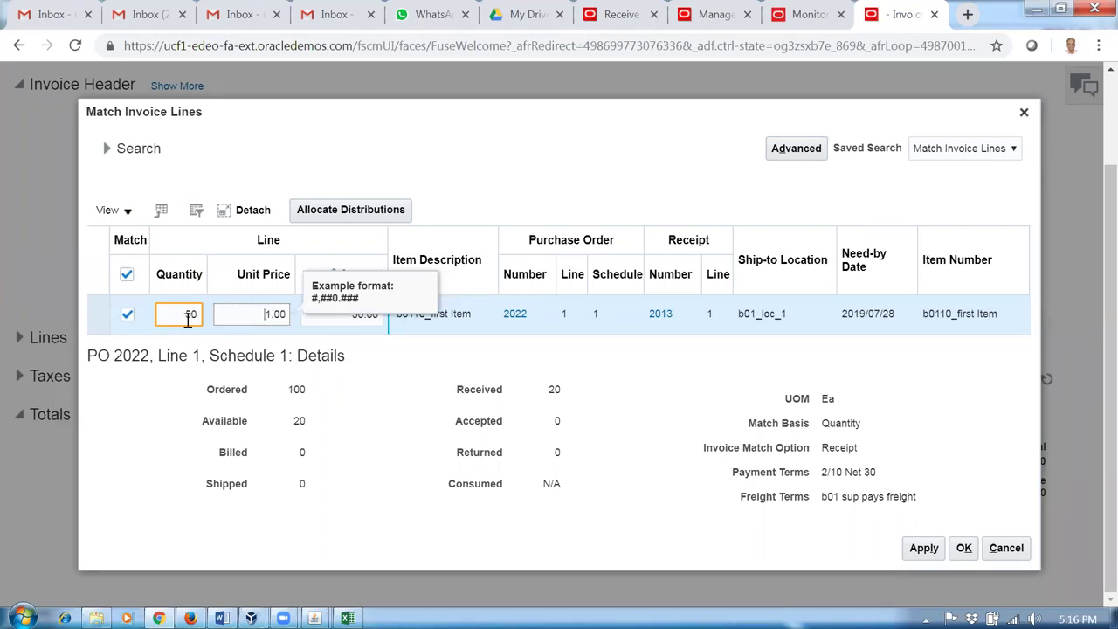
click(187, 316)
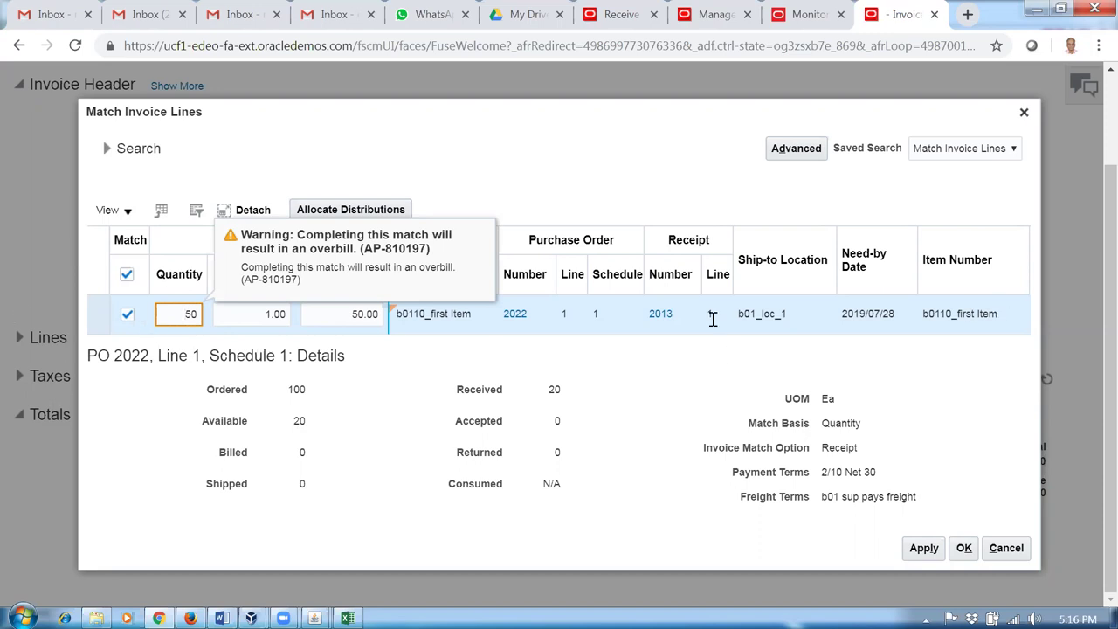
Step: Apply the 50-unit line match to invoice 1002 and acknowledge the warning
click(924, 547)
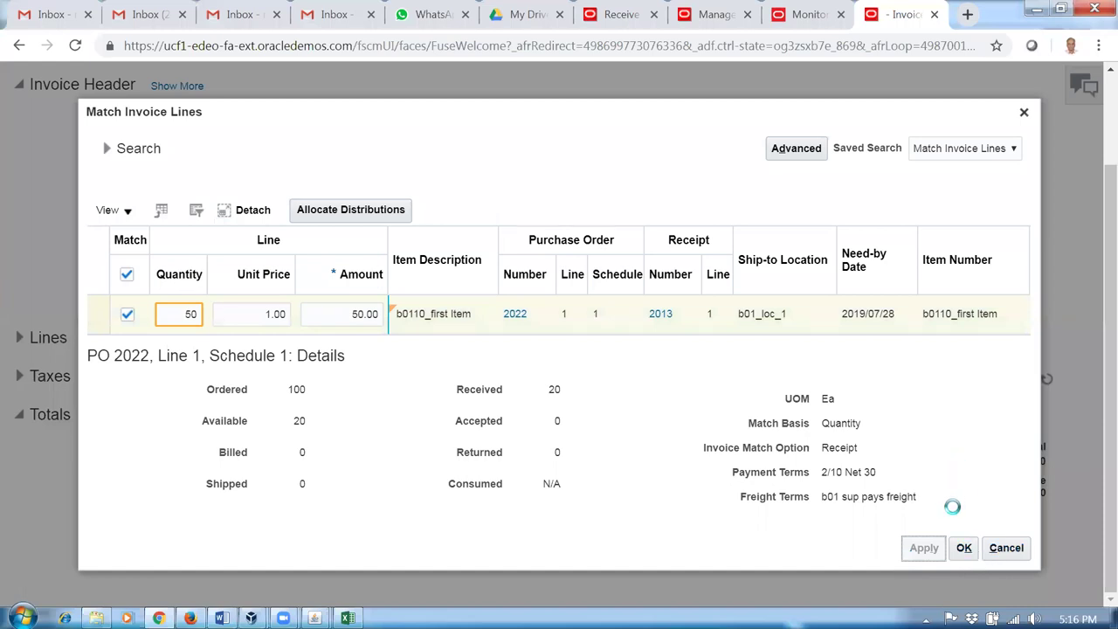
click(968, 556)
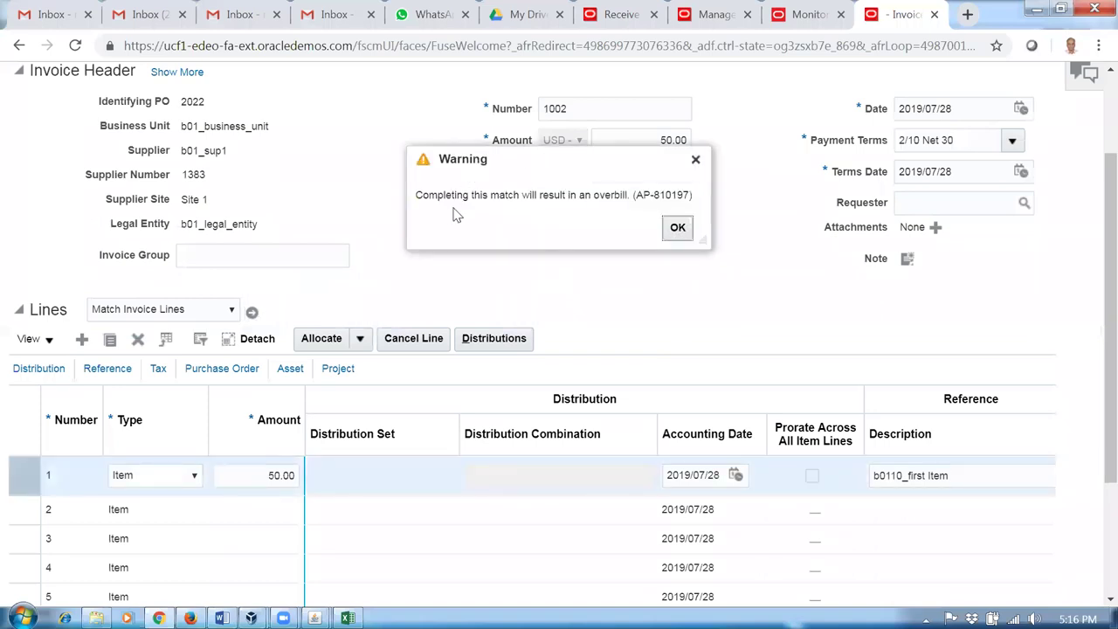
drag(426, 196, 667, 207)
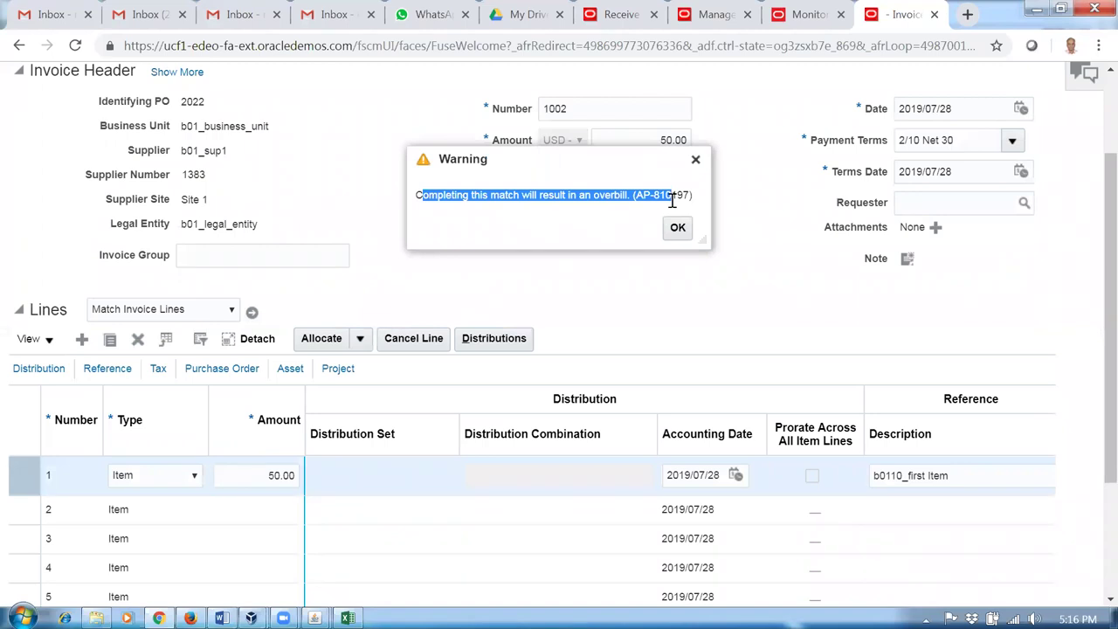
click(678, 227)
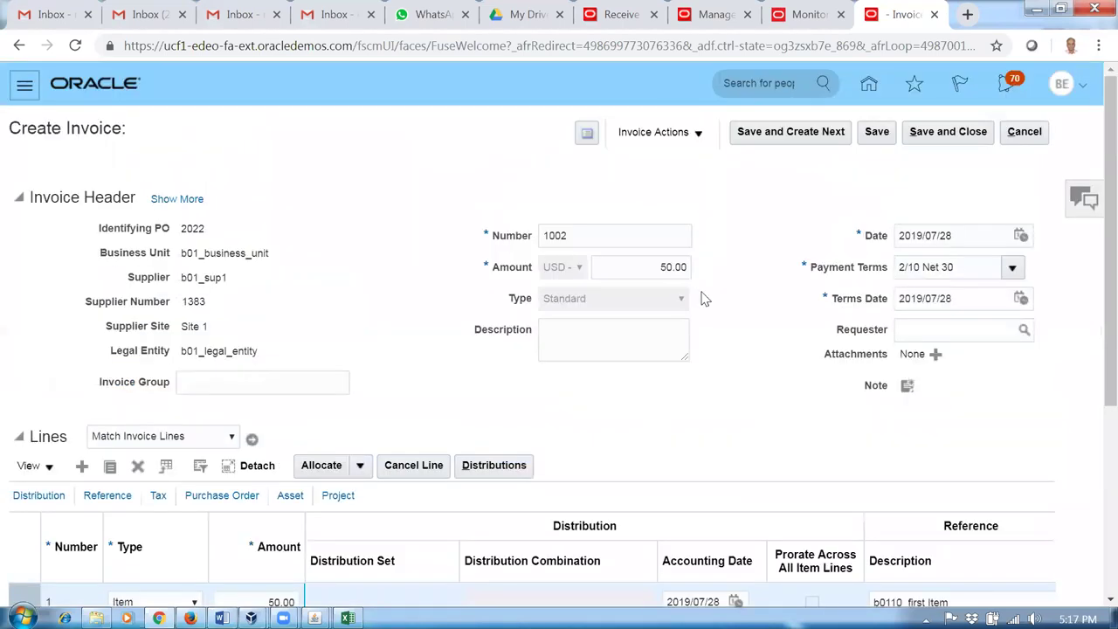
Step: Validate invoice 1002, then save and close it
click(668, 131)
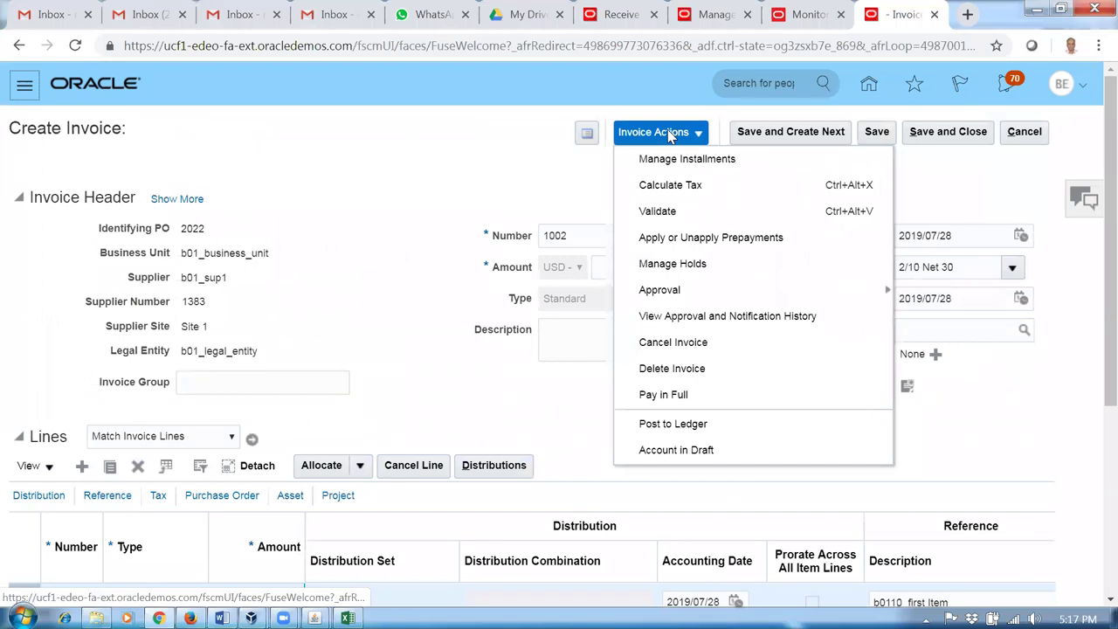
click(658, 214)
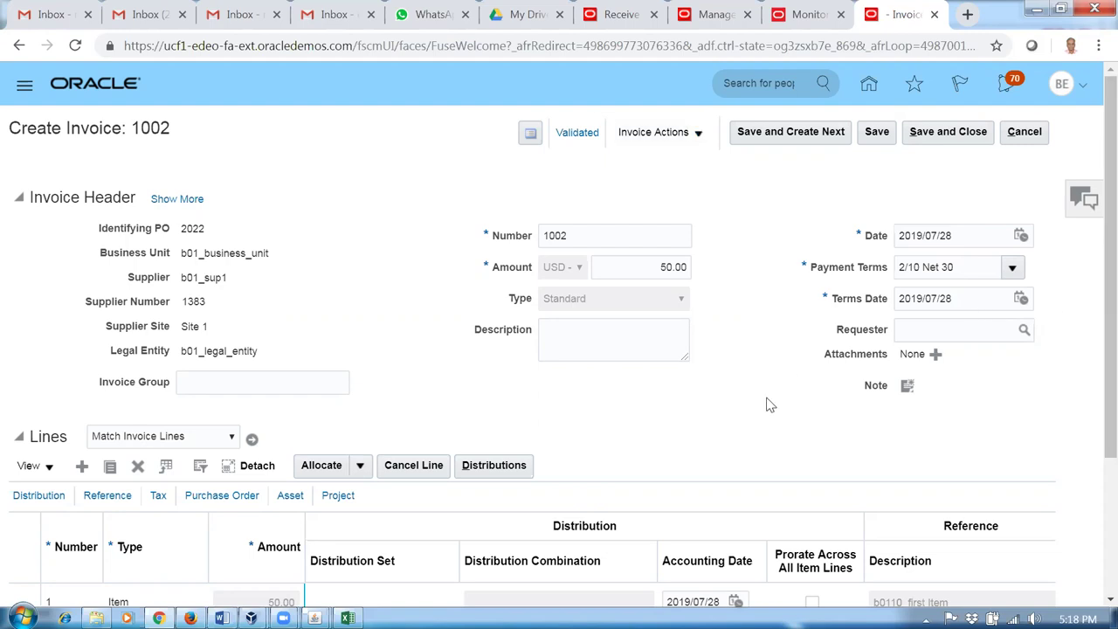
scroll(769, 402, down, 1)
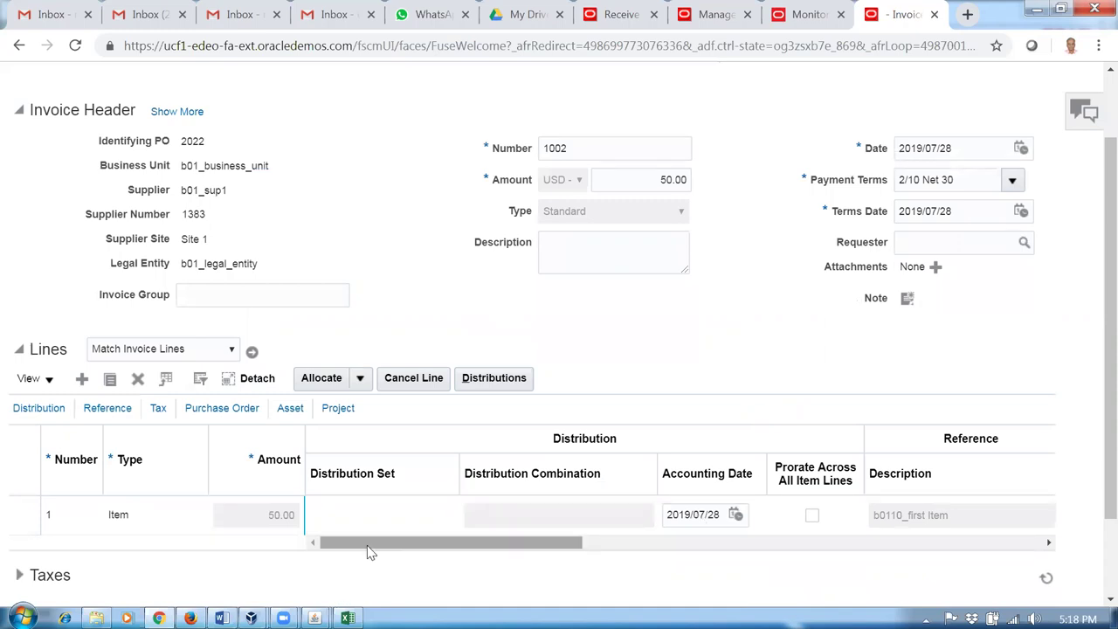
drag(368, 546, 407, 552)
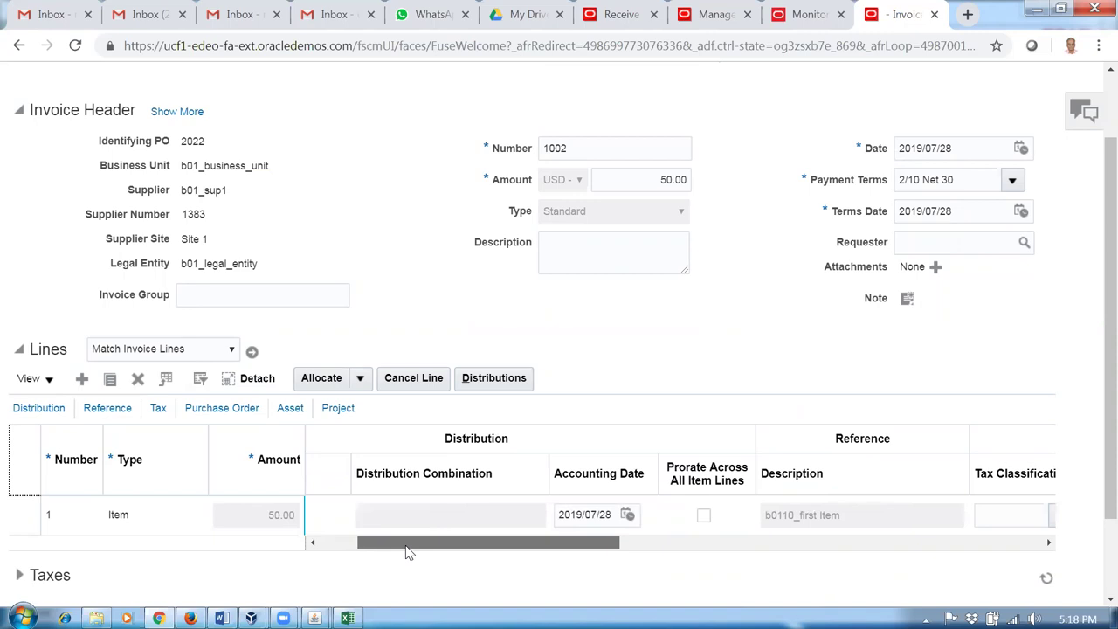
drag(407, 552, 337, 564)
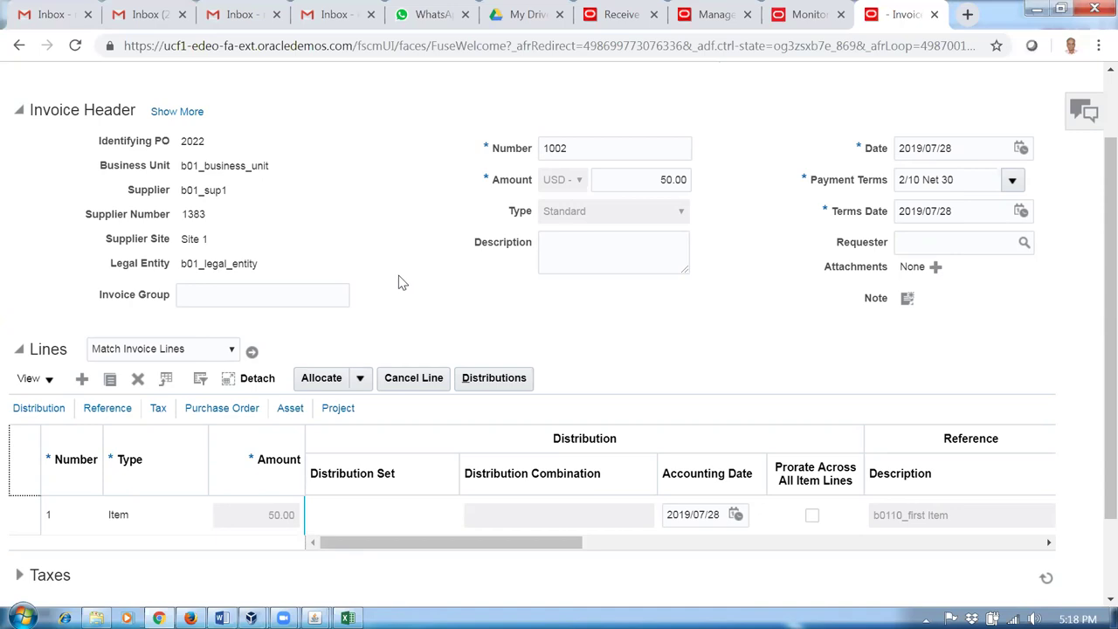
scroll(960, 239, up, 2)
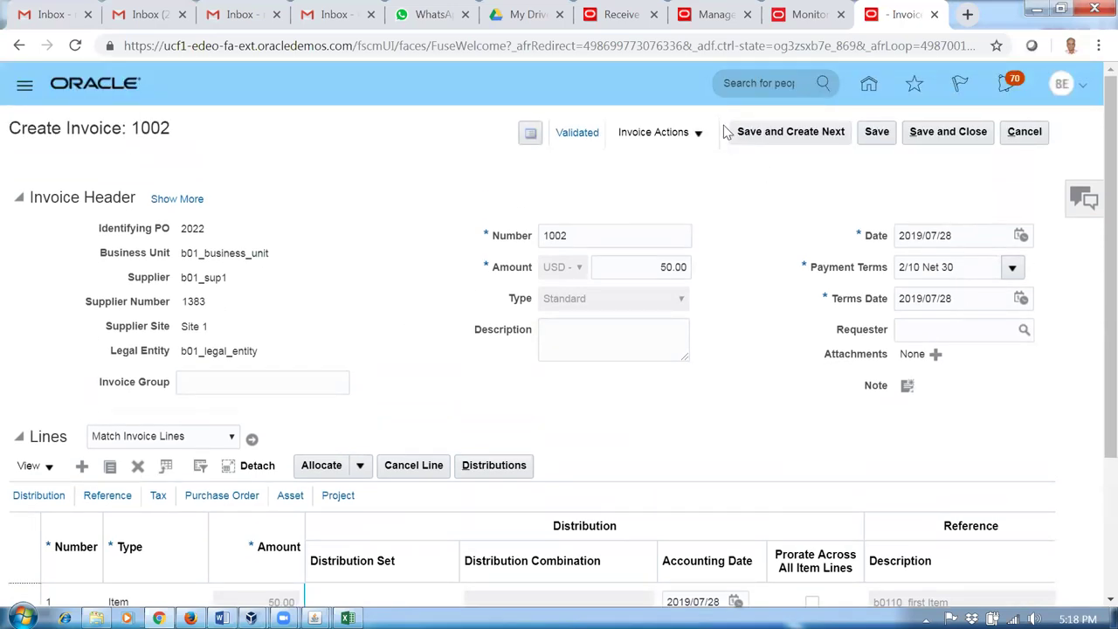
click(939, 131)
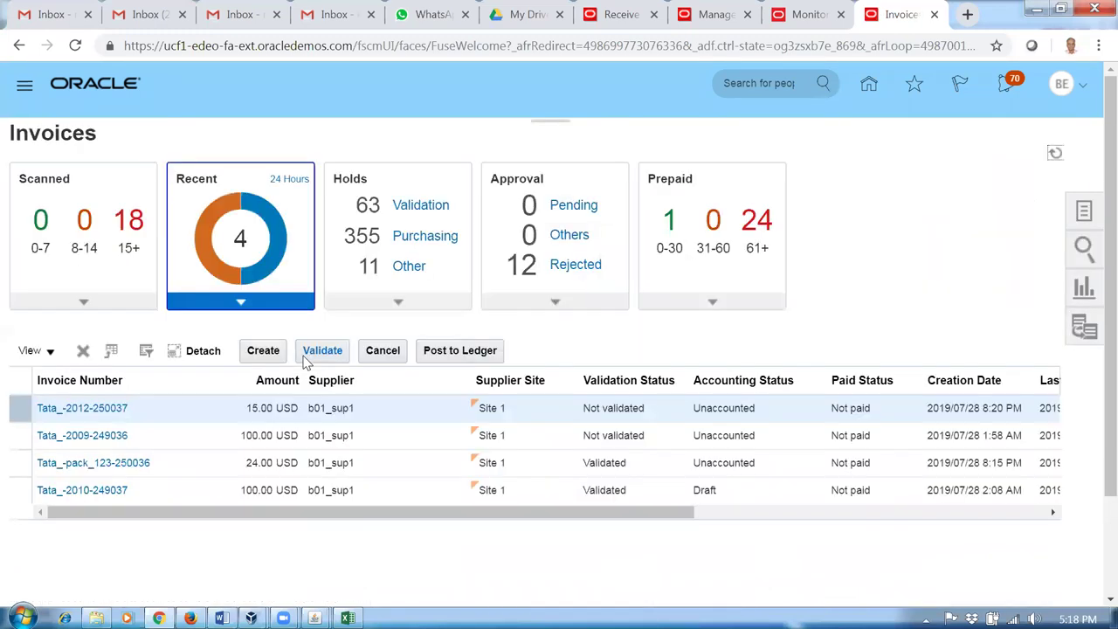
Step: Create another invoice for the same purchase order with number 1003 and an amount of 70.00 USD
click(263, 350)
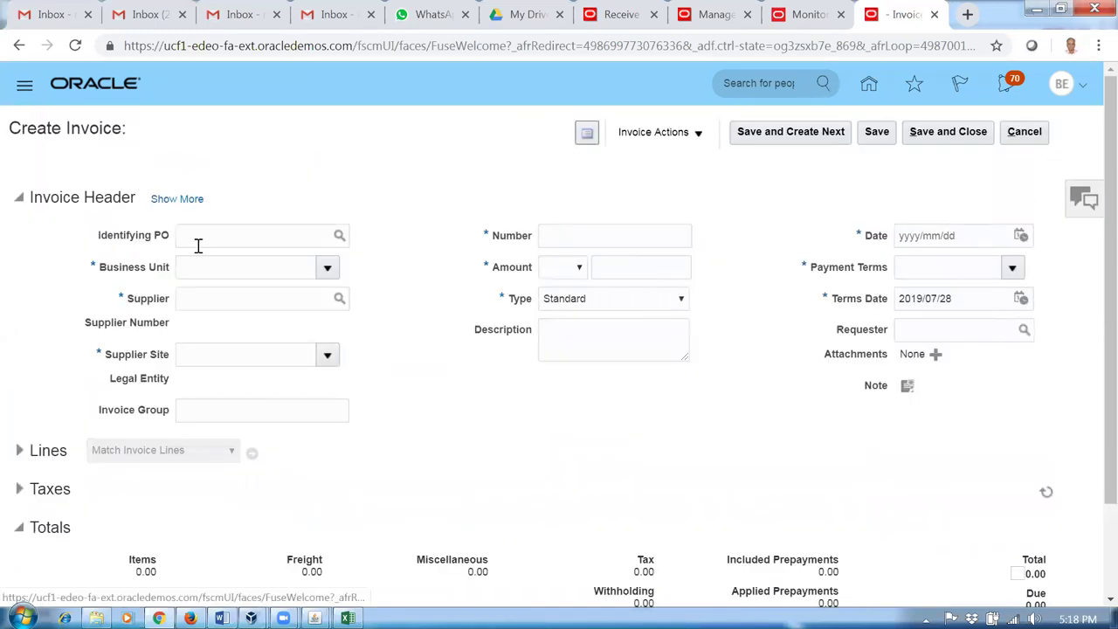
text(2022)
key(Tab)
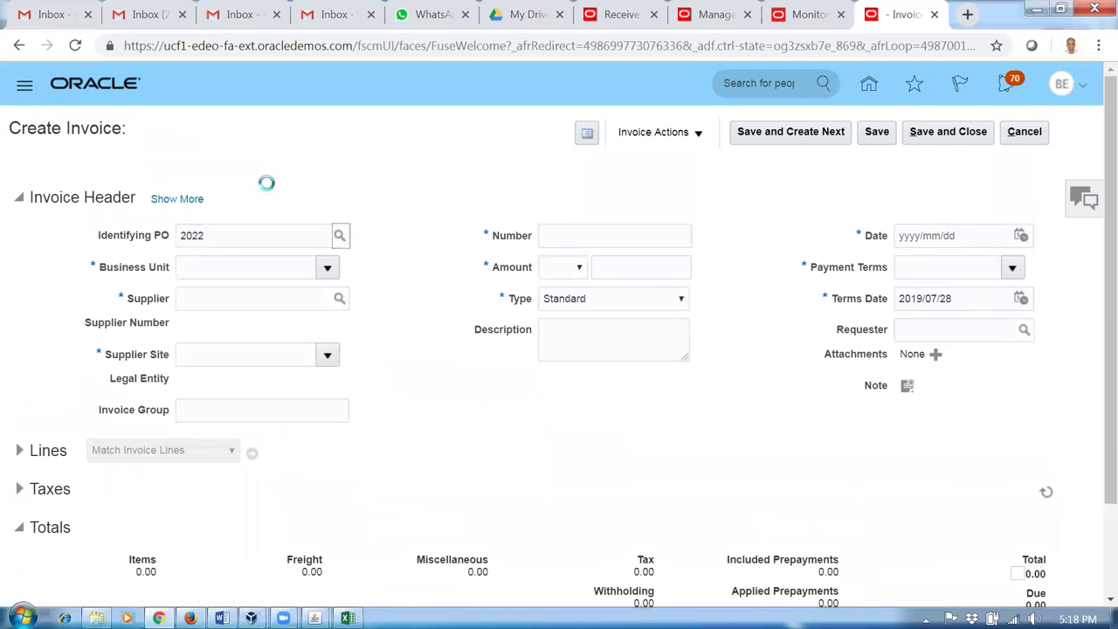
click(633, 232)
text(1003)
key(Tab)
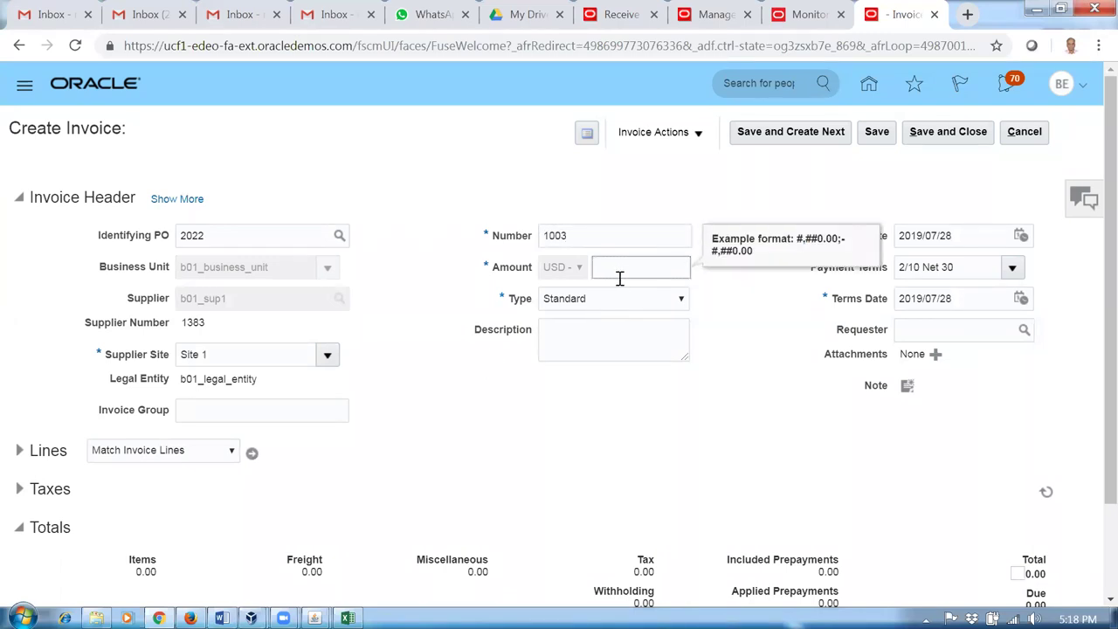
text(70)
key(Tab)
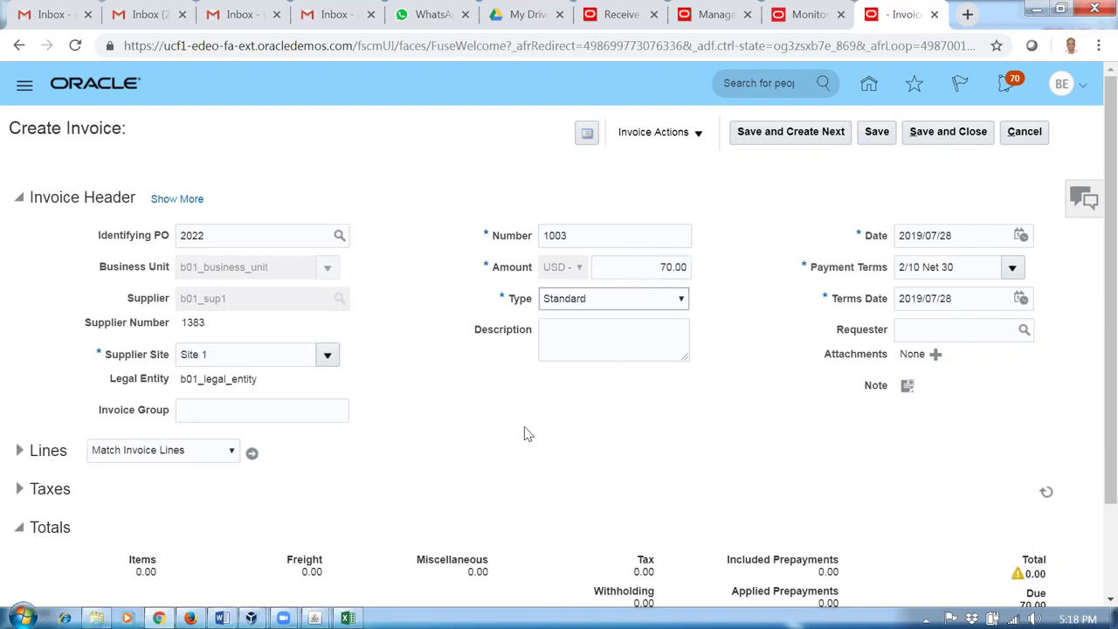
Step: Select the received b0110_first Item line for matching to invoice 1003 and set its matched quantity to 70
scroll(455, 439, down, 1)
scroll(454, 439, down, 1)
click(252, 341)
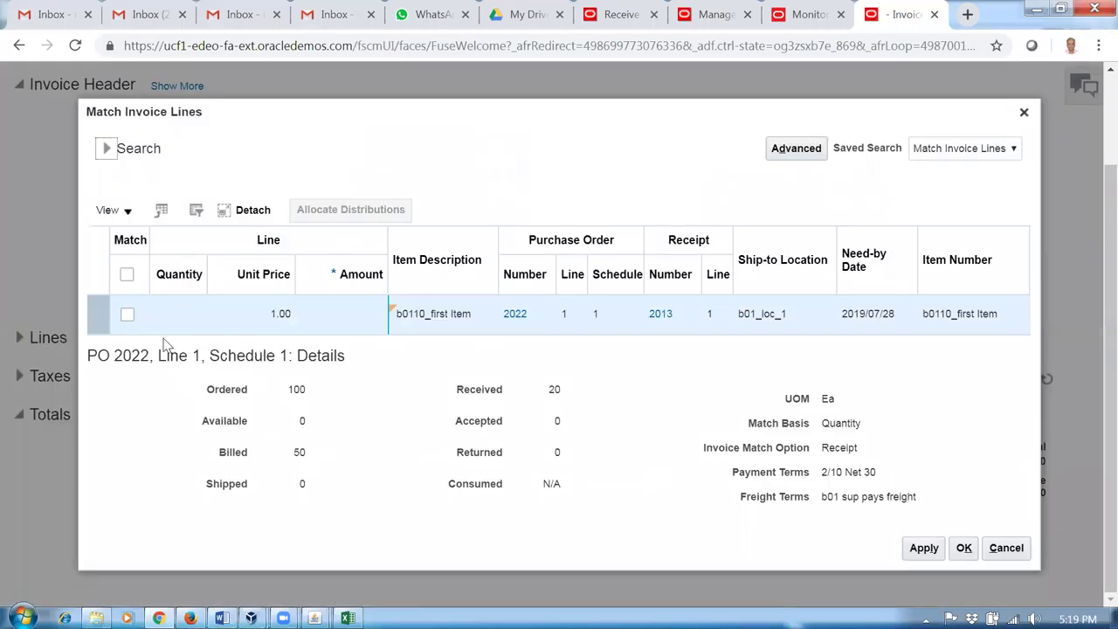
click(128, 315)
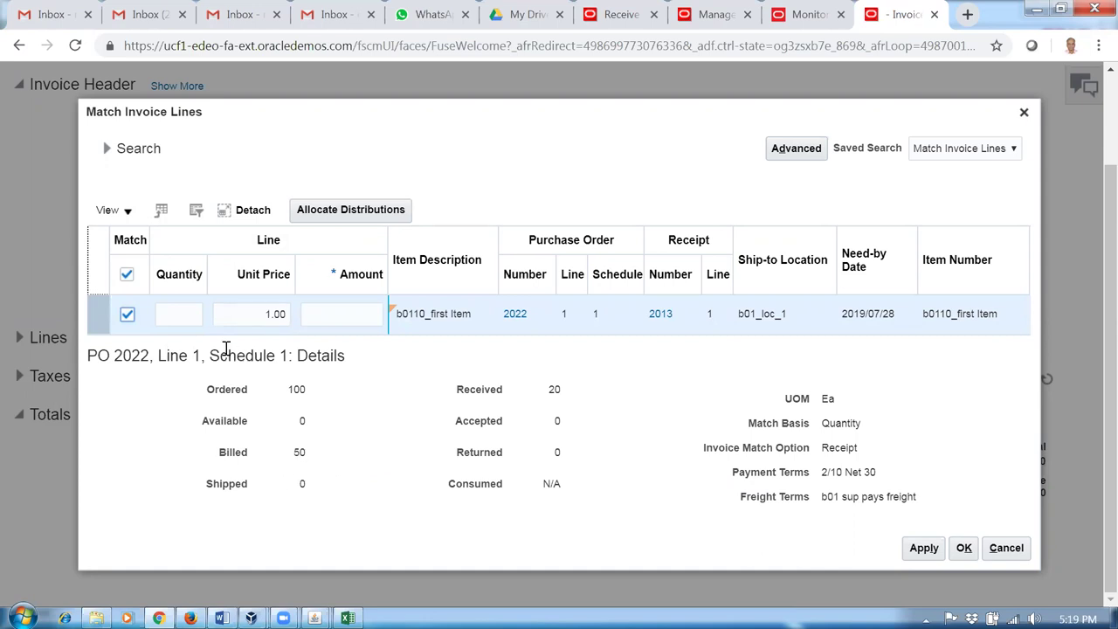
click(168, 312)
text(70)
key(Tab)
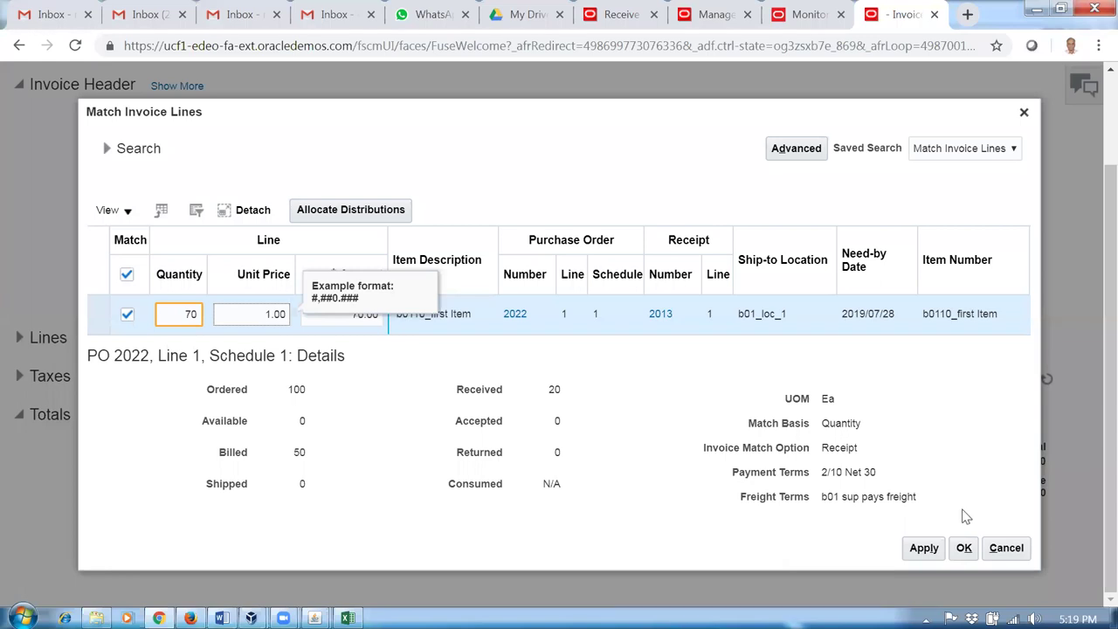
Step: Complete the 70-unit line match, acknowledging the warning, and validate invoice 1003
click(924, 549)
click(964, 547)
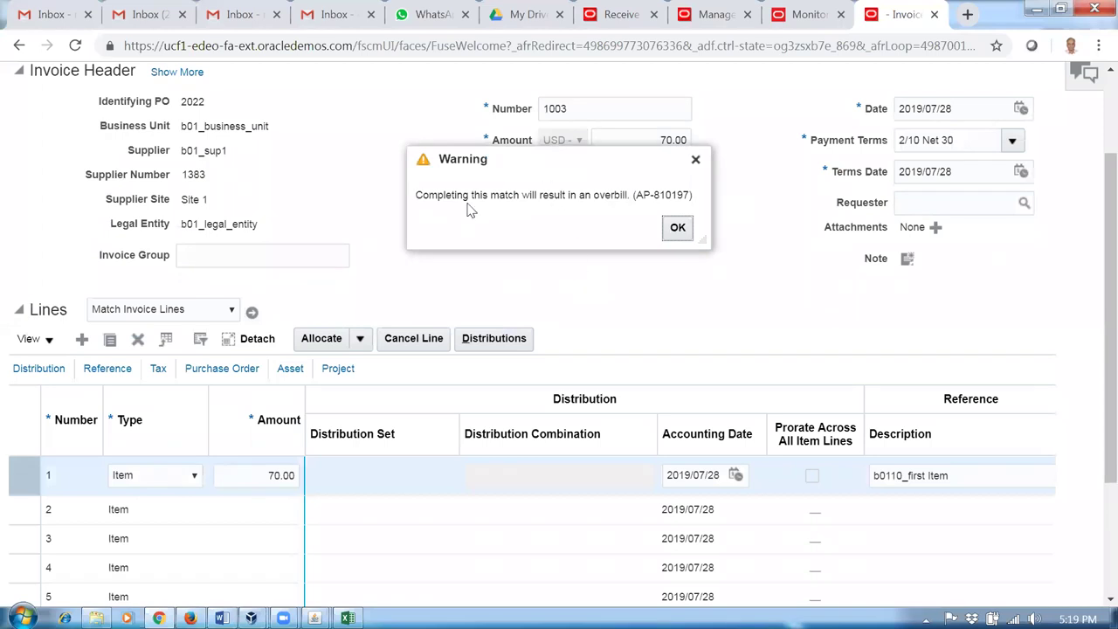
click(677, 227)
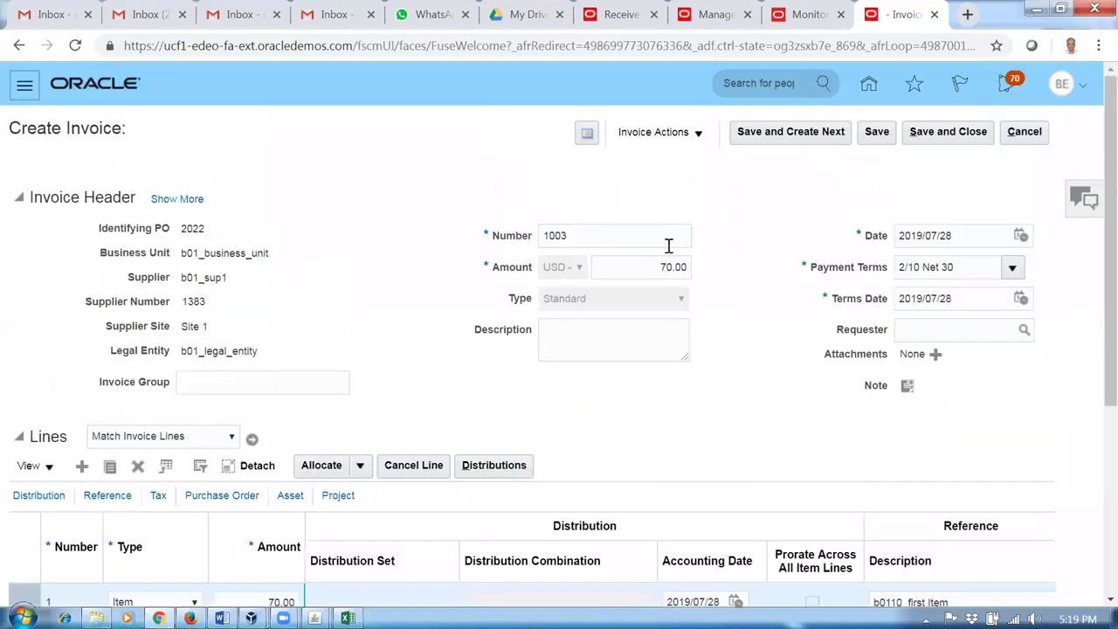
click(660, 133)
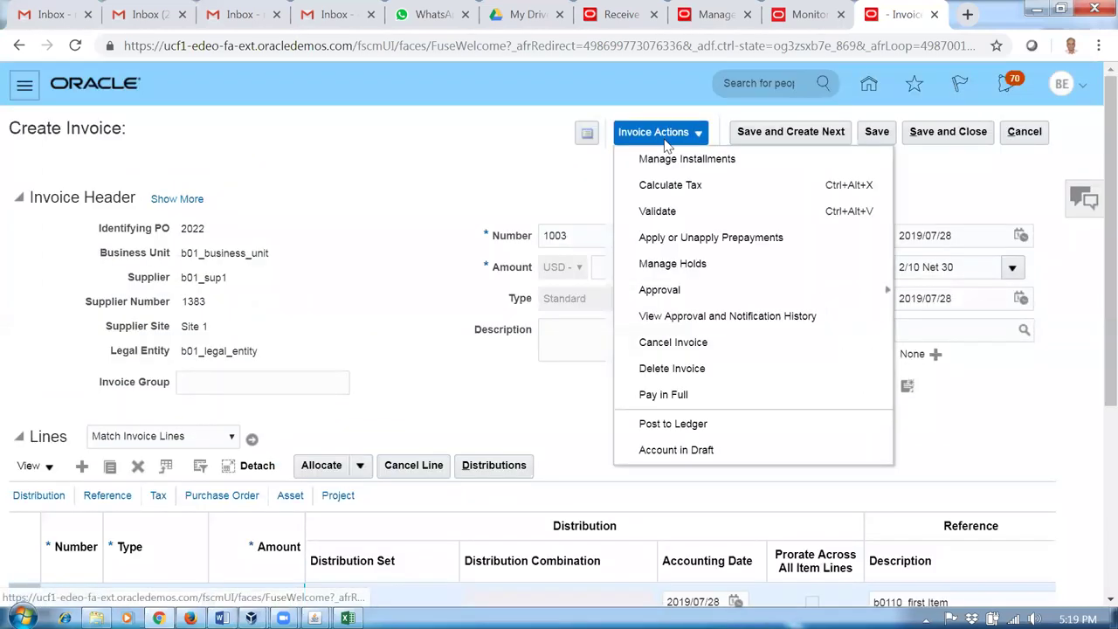
click(687, 212)
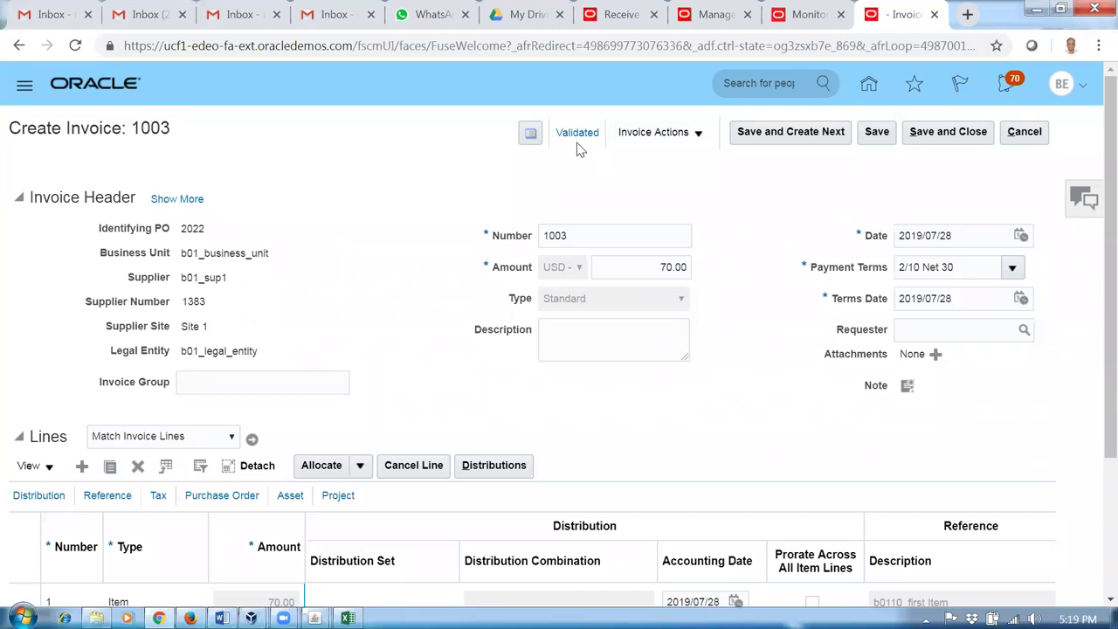
Step: Review the item line and totals of the validated invoice 1003
scroll(390, 246, down, 2)
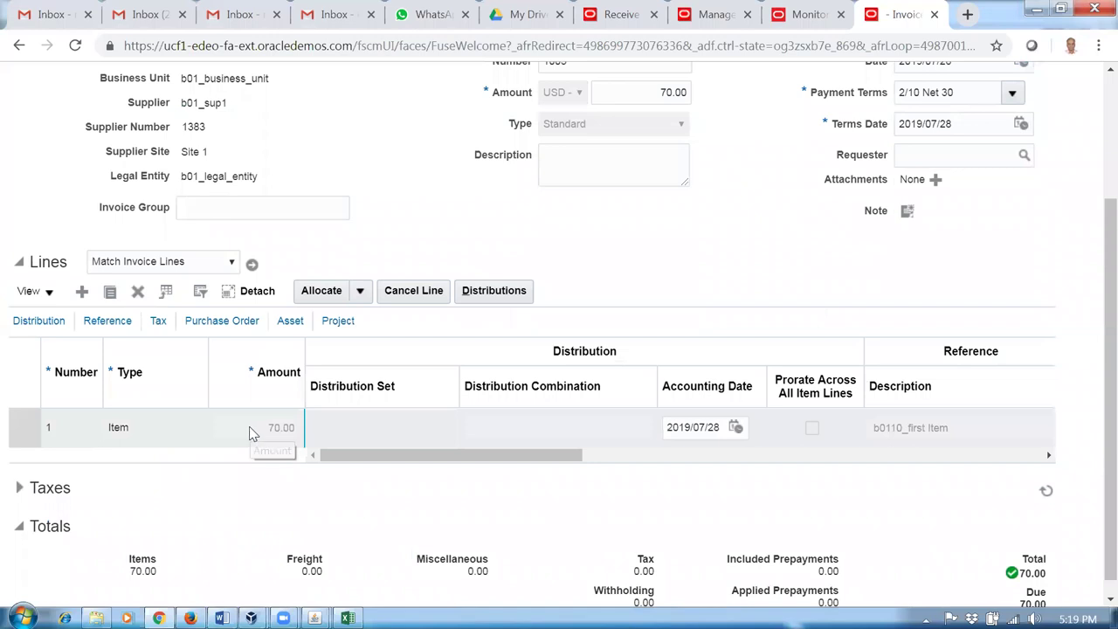
drag(414, 455, 327, 532)
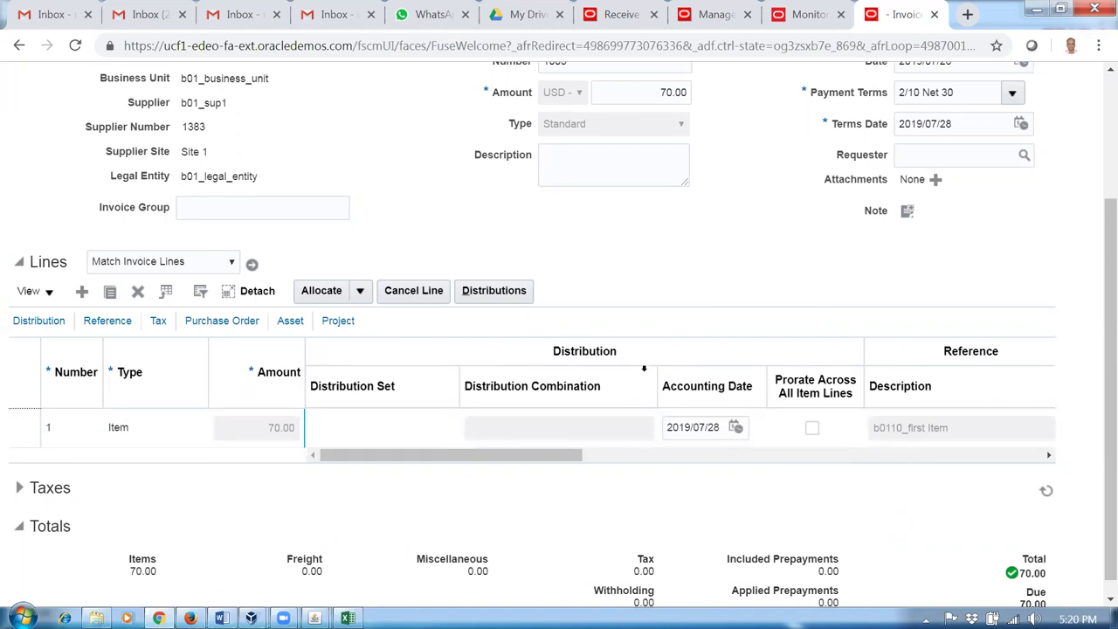
drag(1107, 262, 1094, 128)
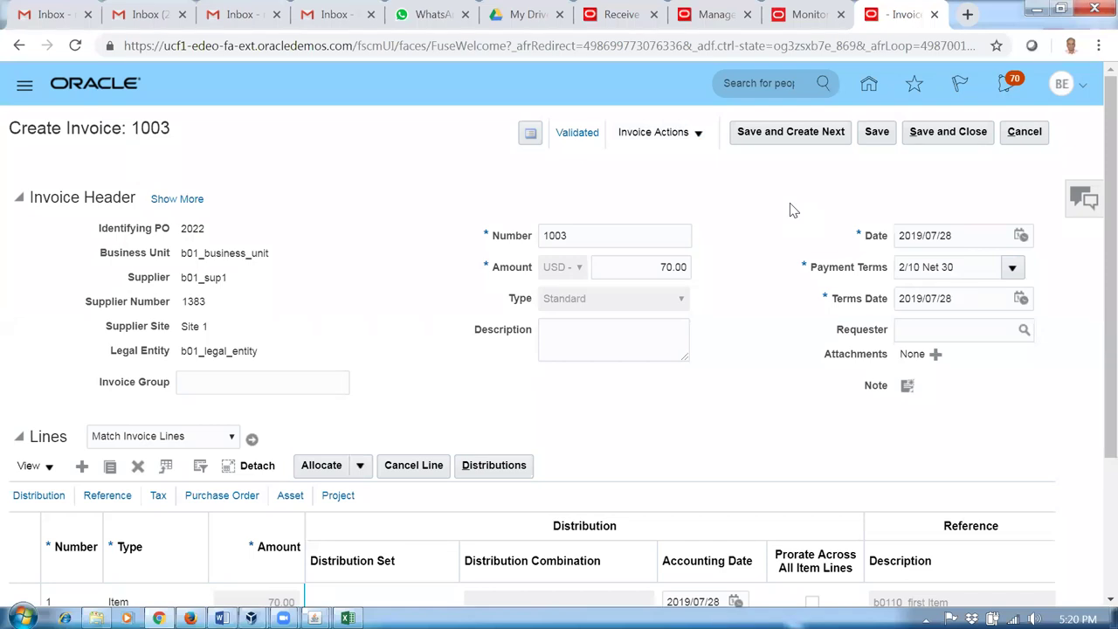
click(604, 241)
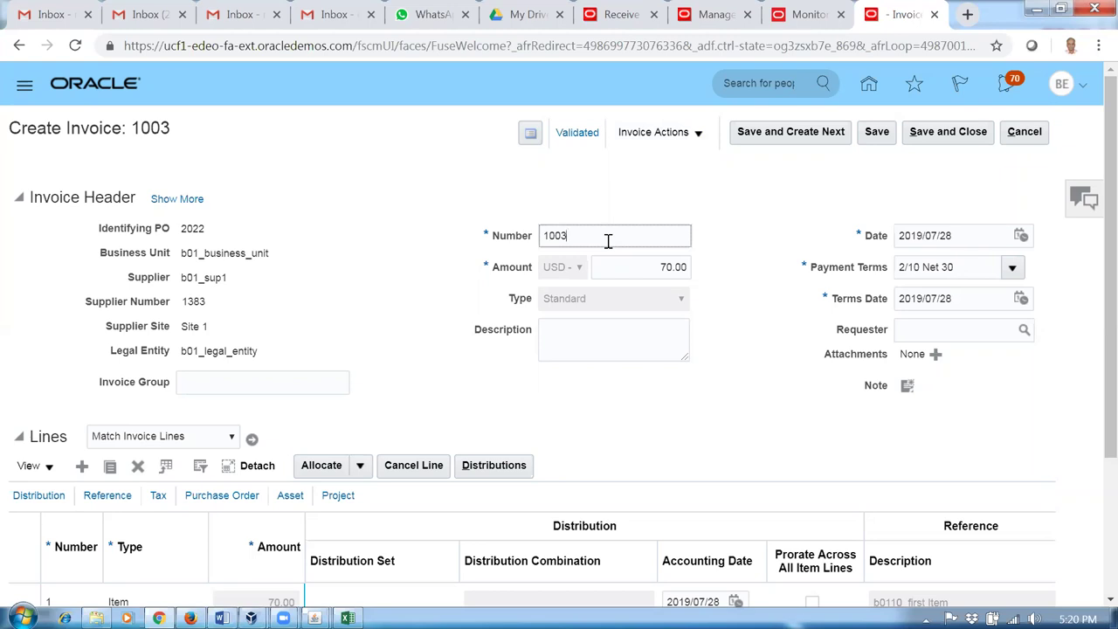
click(649, 267)
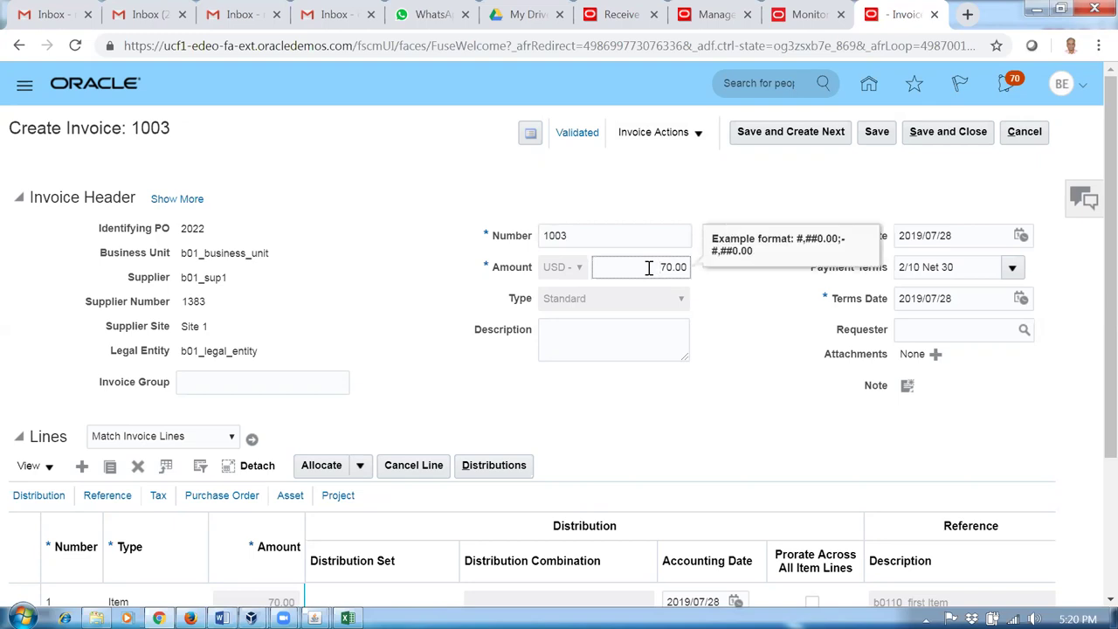
key(shift+Tab)
key(Tab)
key(shift+Tab)
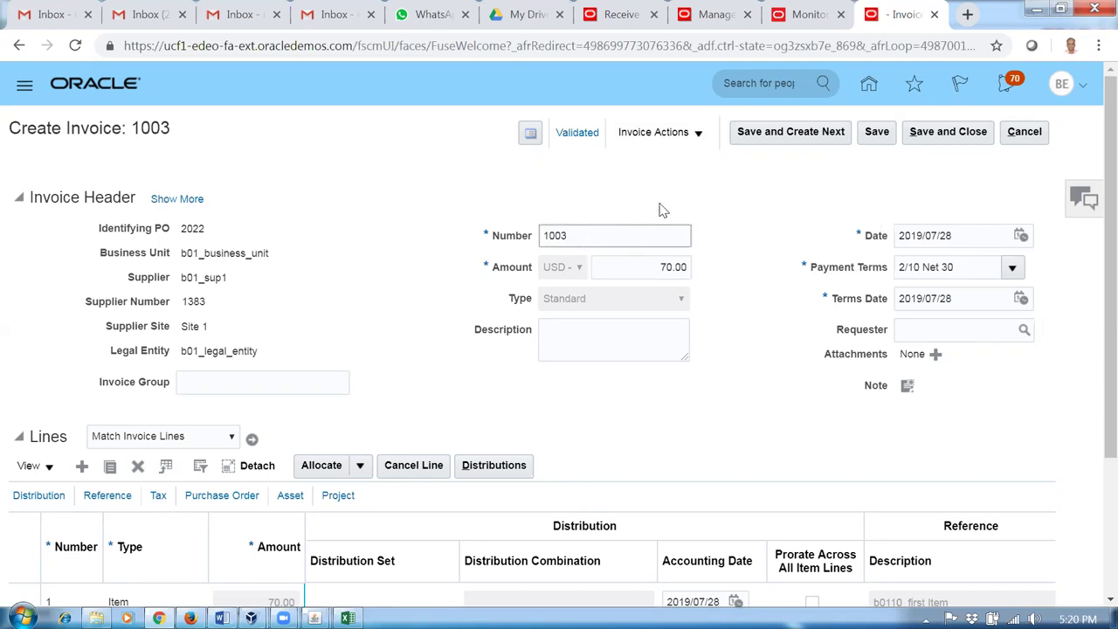
click(777, 199)
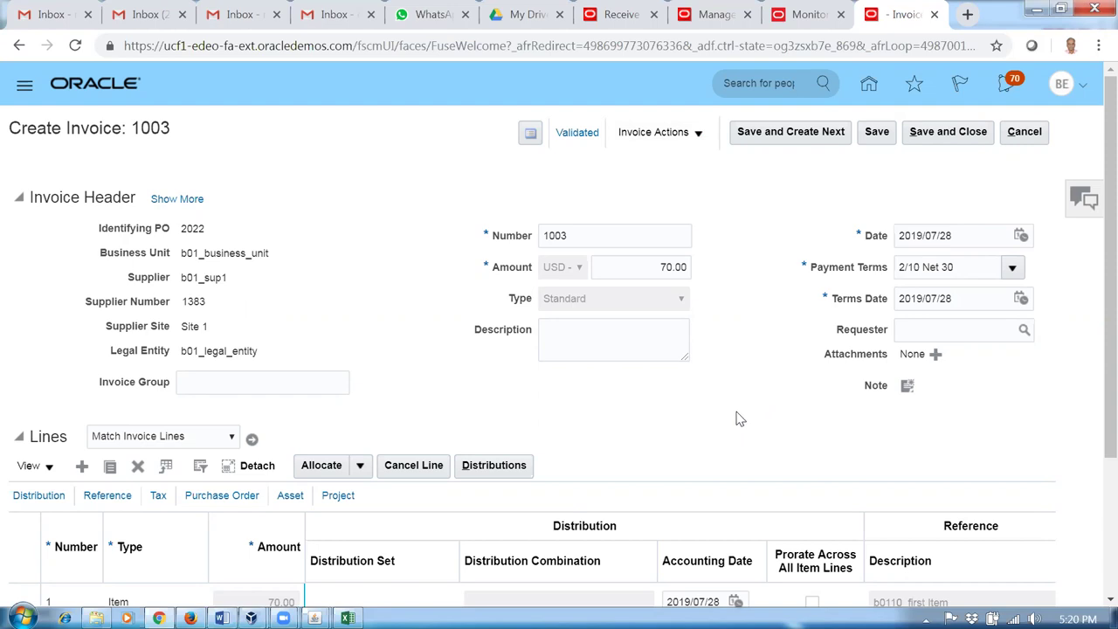
click(655, 266)
click(564, 242)
click(655, 269)
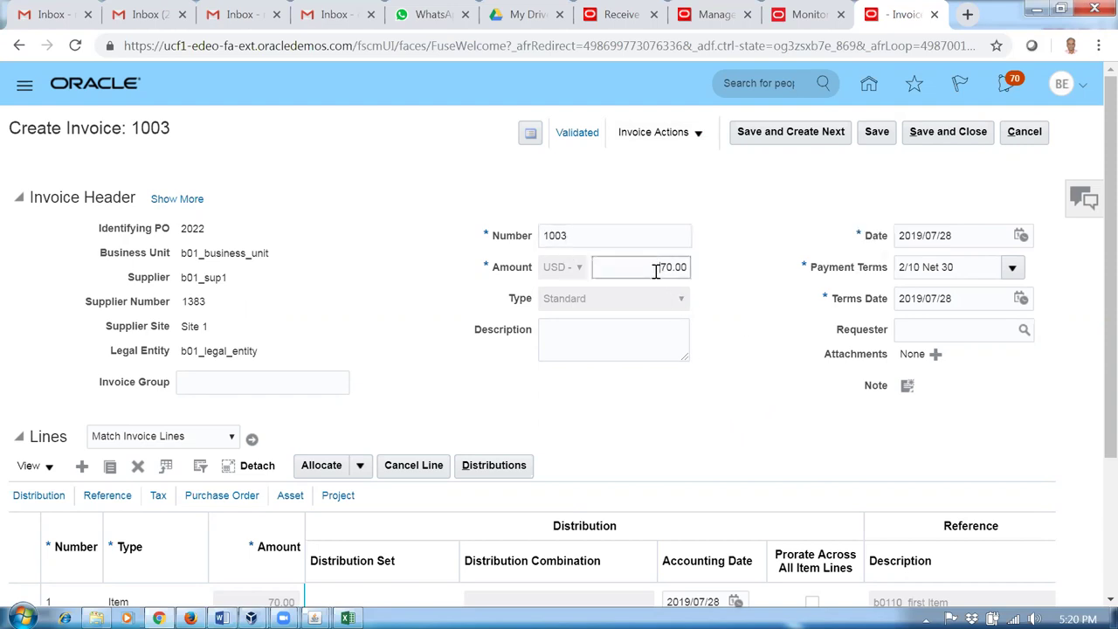
click(596, 340)
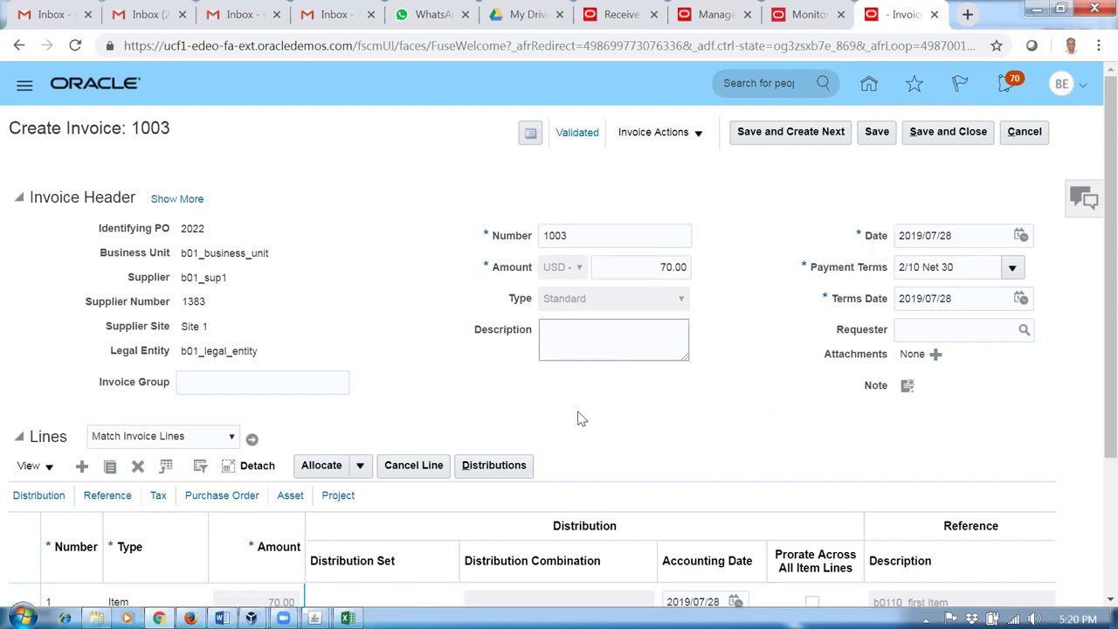
click(576, 338)
click(600, 244)
click(637, 268)
click(601, 334)
click(611, 419)
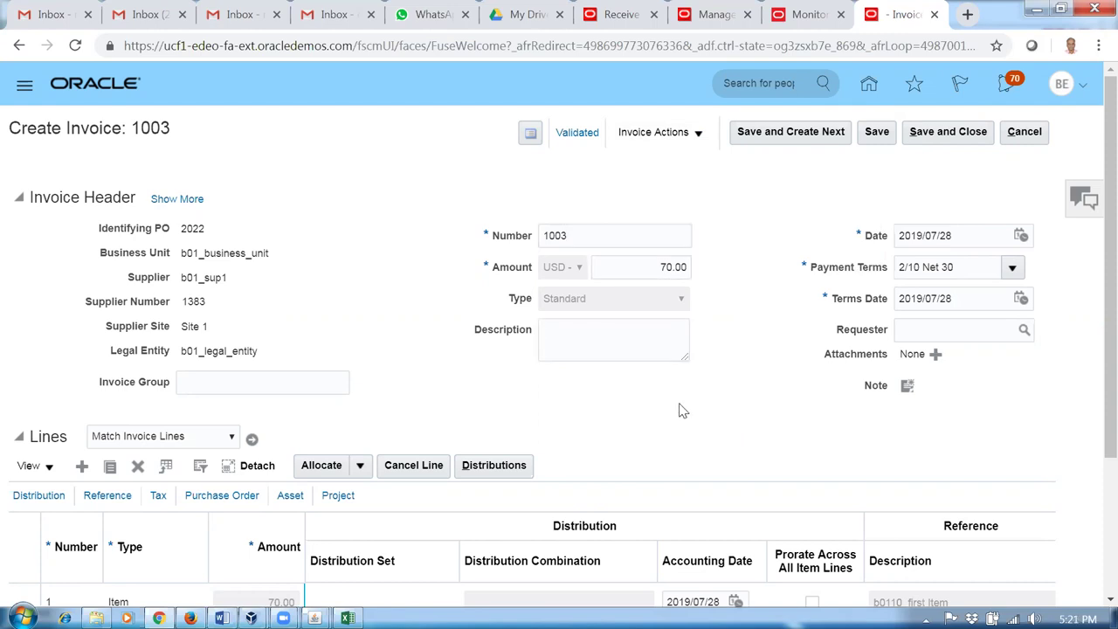
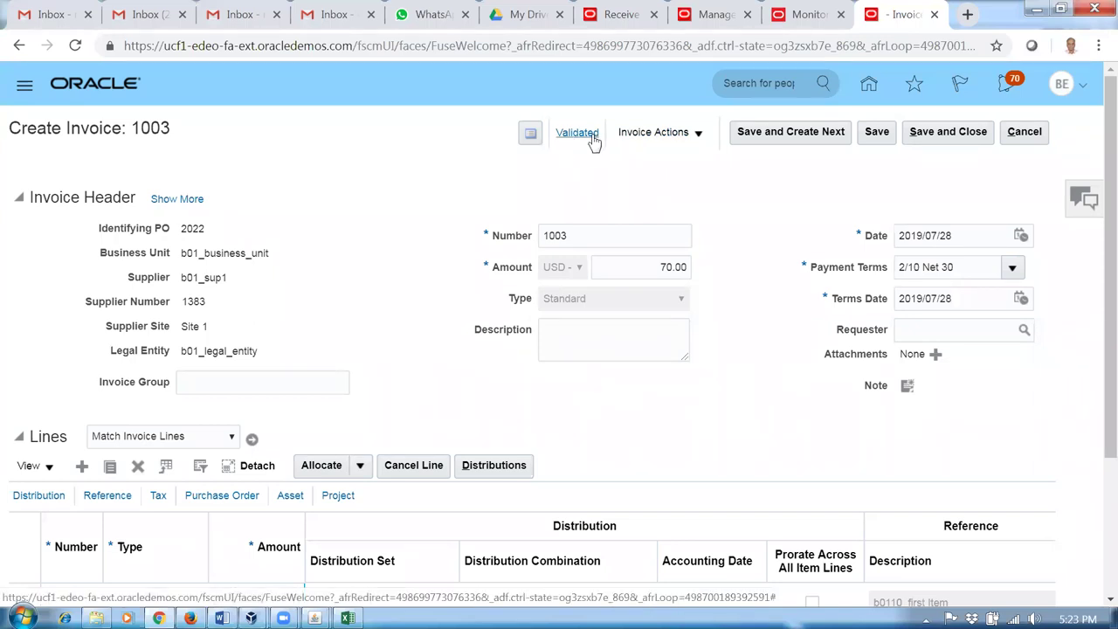
click(664, 139)
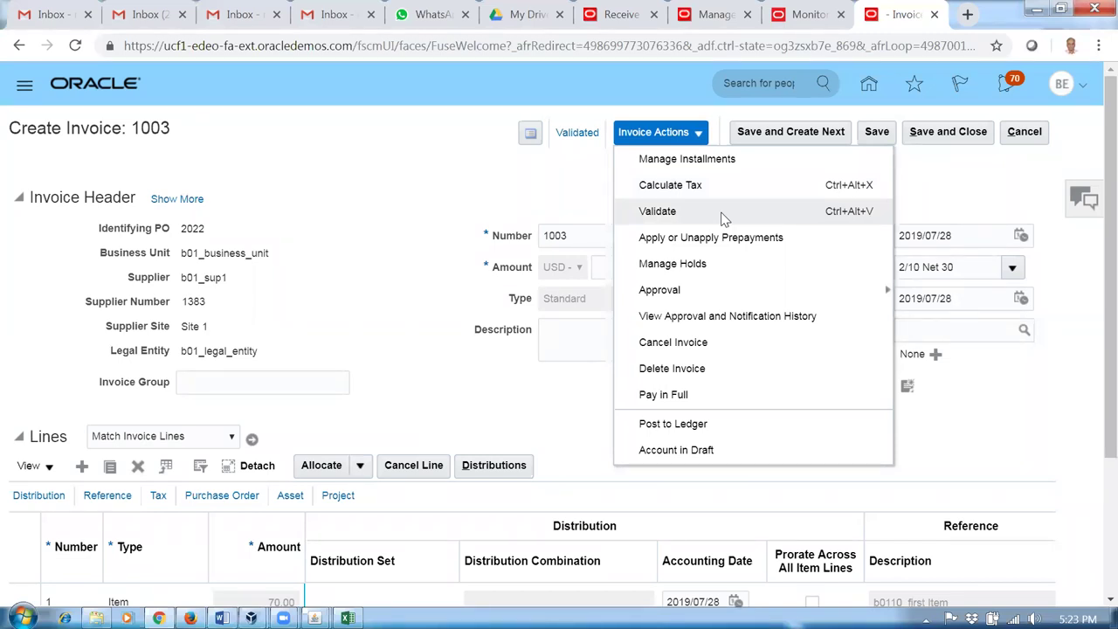
click(306, 282)
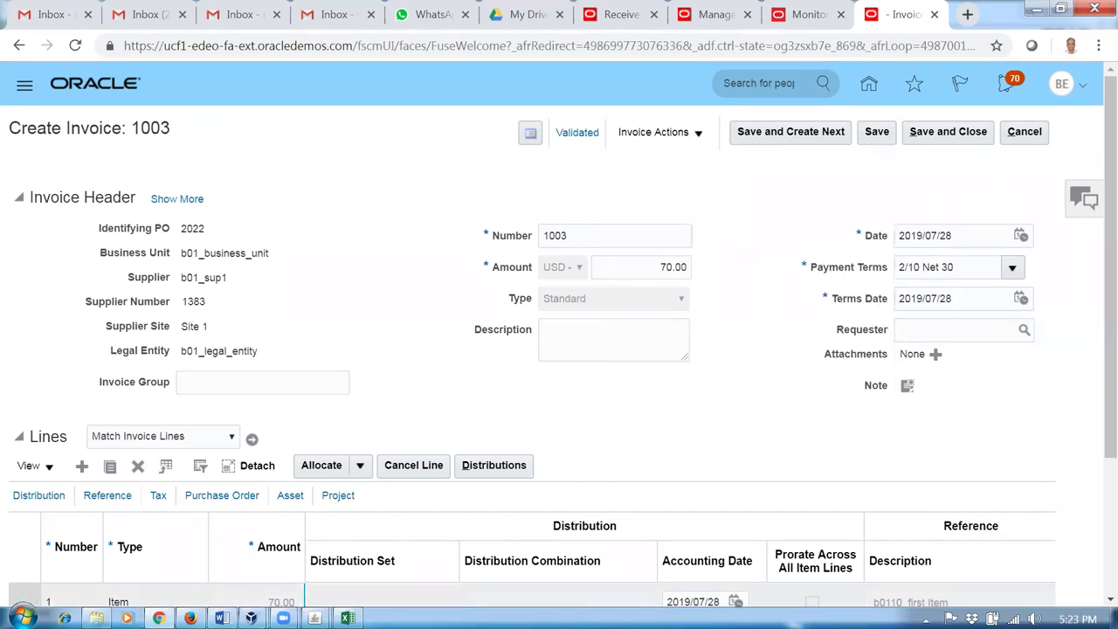
Step: Switch to the Pending_Purchasing document in Word and highlight the Receiving topic, then the Supplier merge topic
click(222, 618)
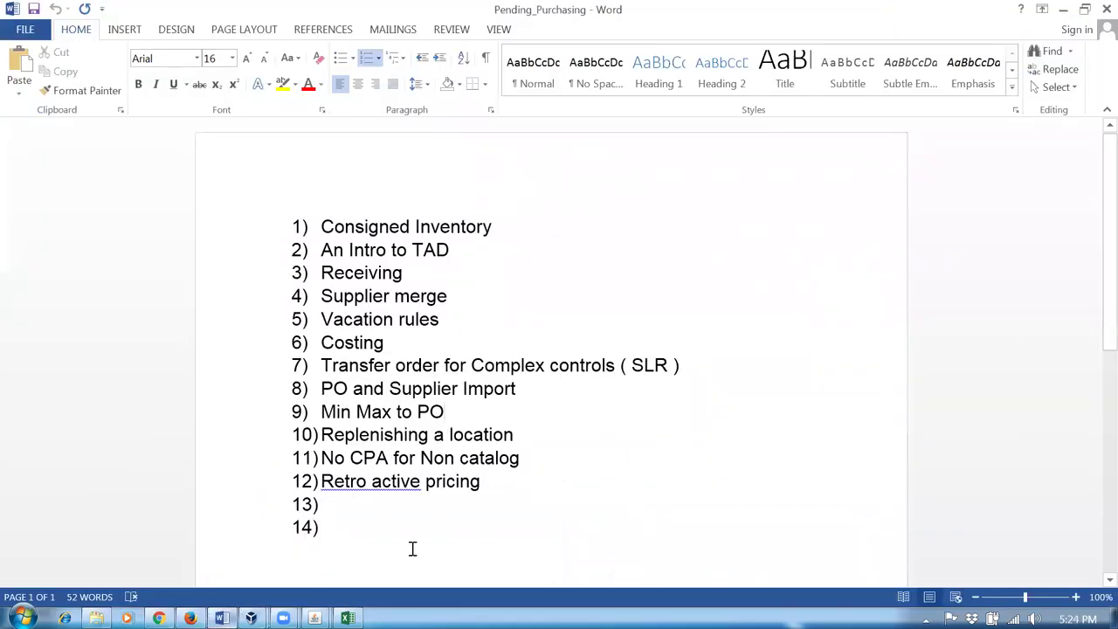
drag(321, 273, 406, 276)
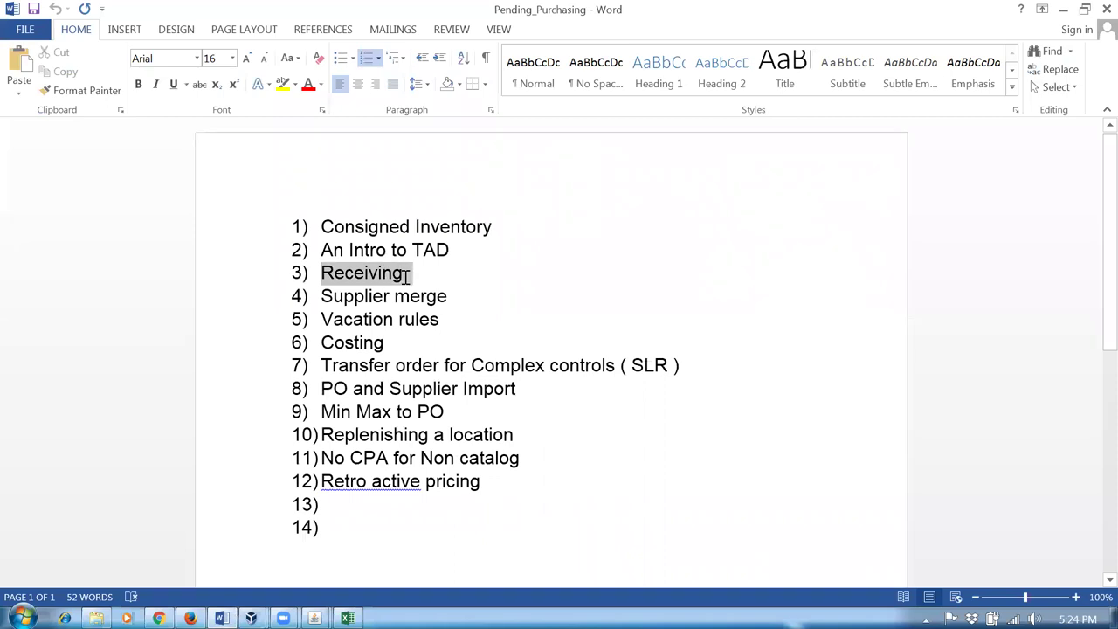
click(424, 295)
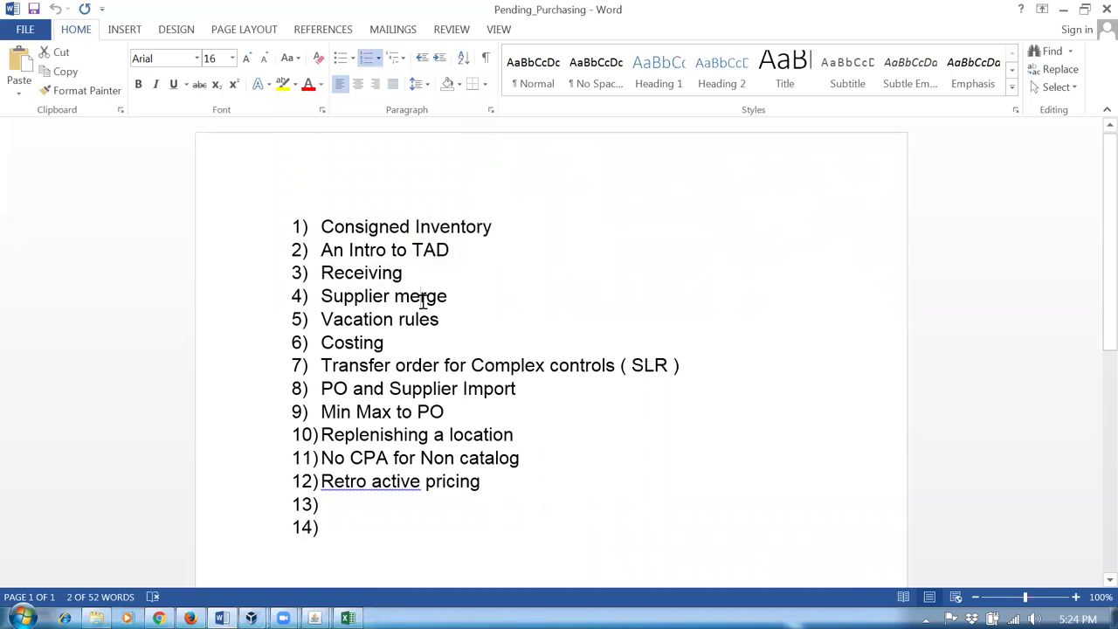
drag(328, 297, 439, 295)
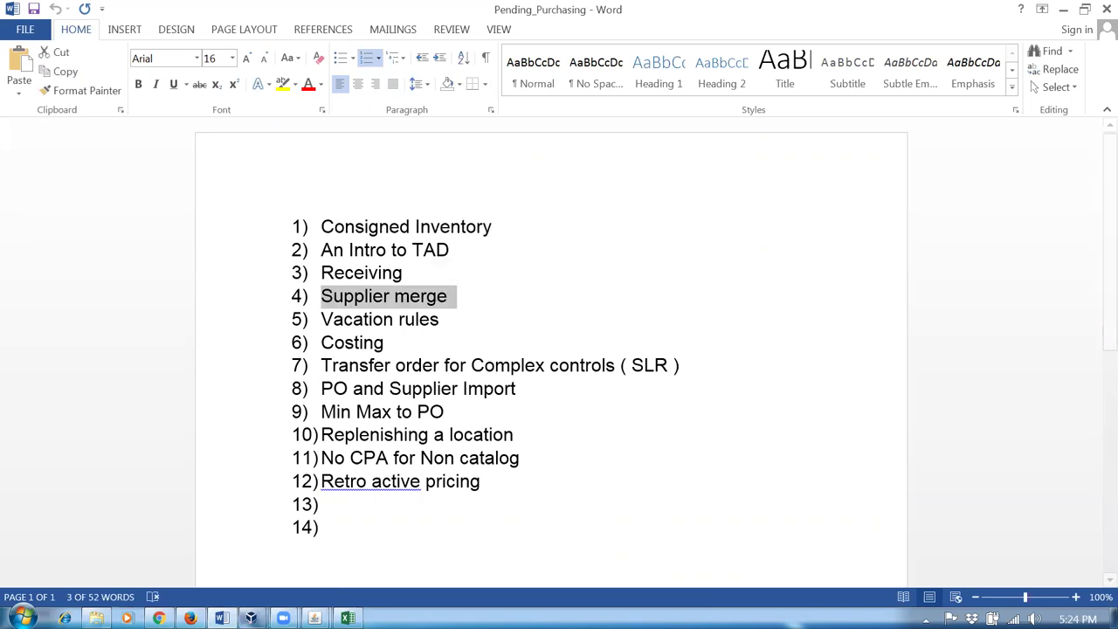
Step: Switch back to Oracle Fusion in the browser and save and close invoice 1003
key(alt+Tab)
click(948, 131)
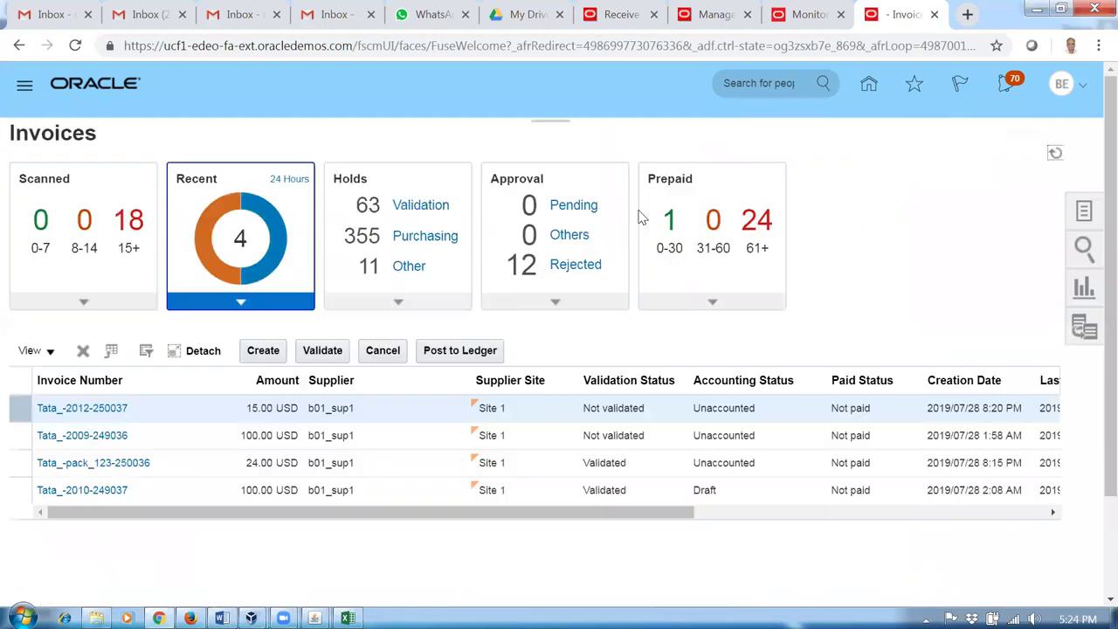
click(869, 85)
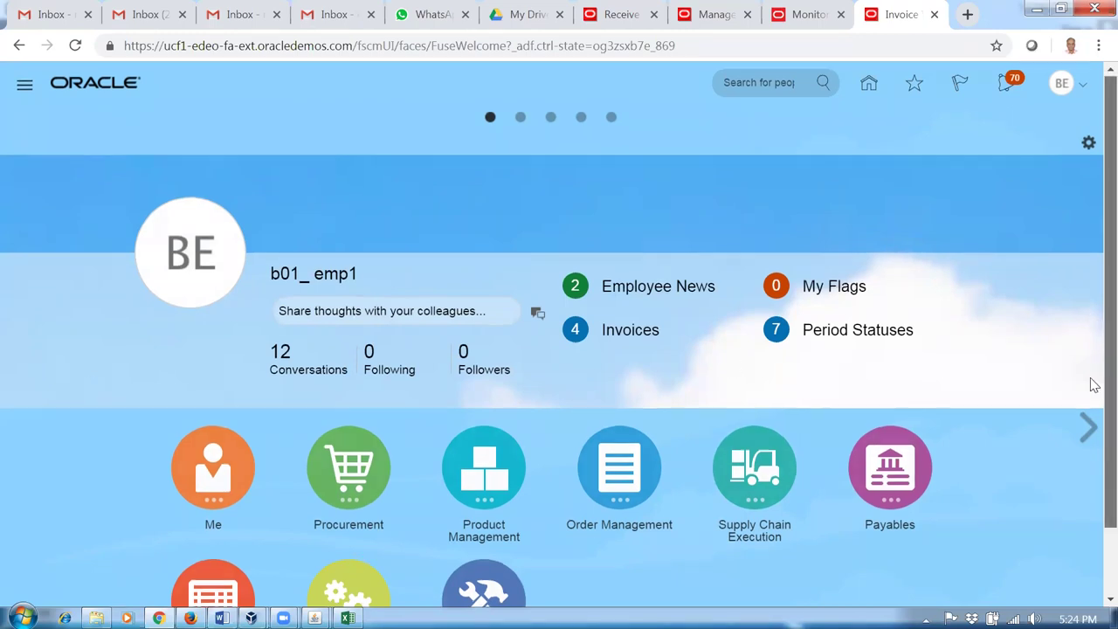
scroll(1093, 389, down, 2)
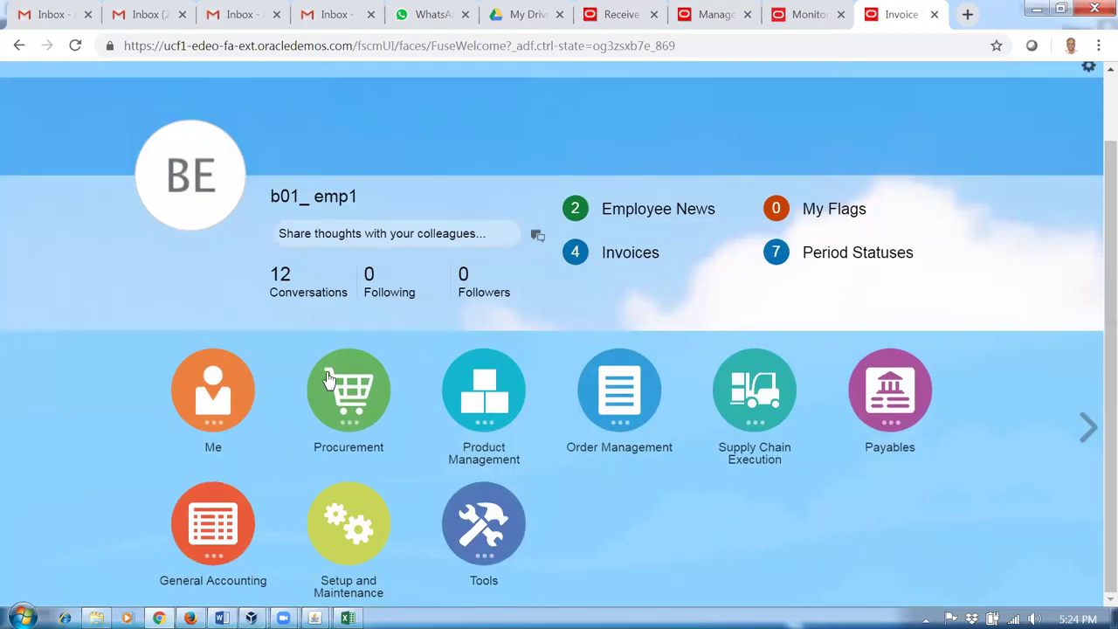
click(346, 391)
click(448, 500)
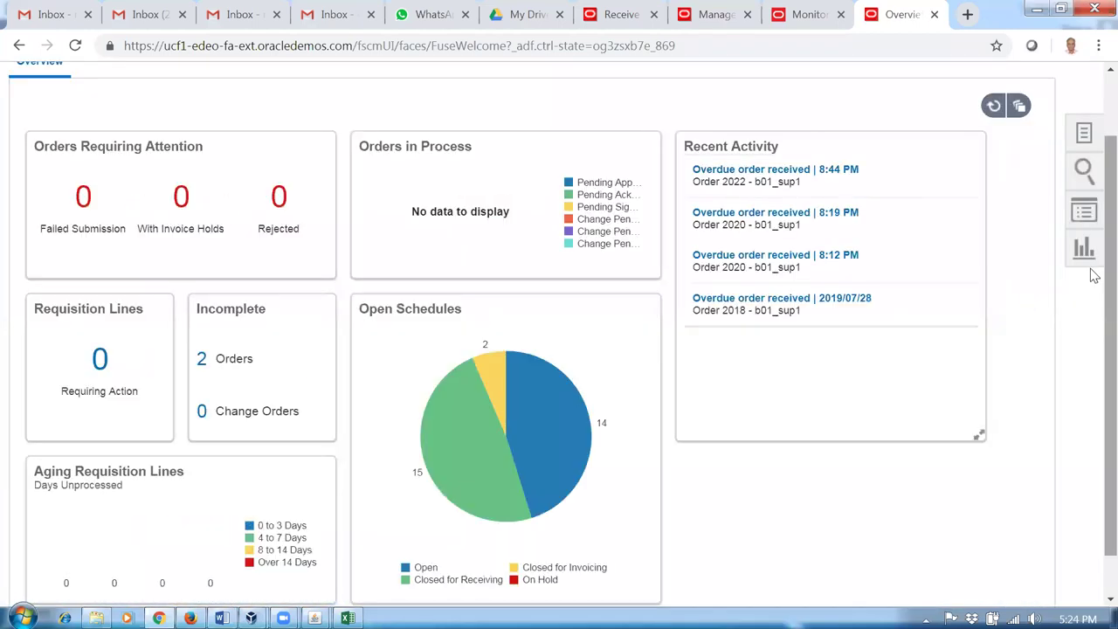
scroll(1091, 262, up, 1)
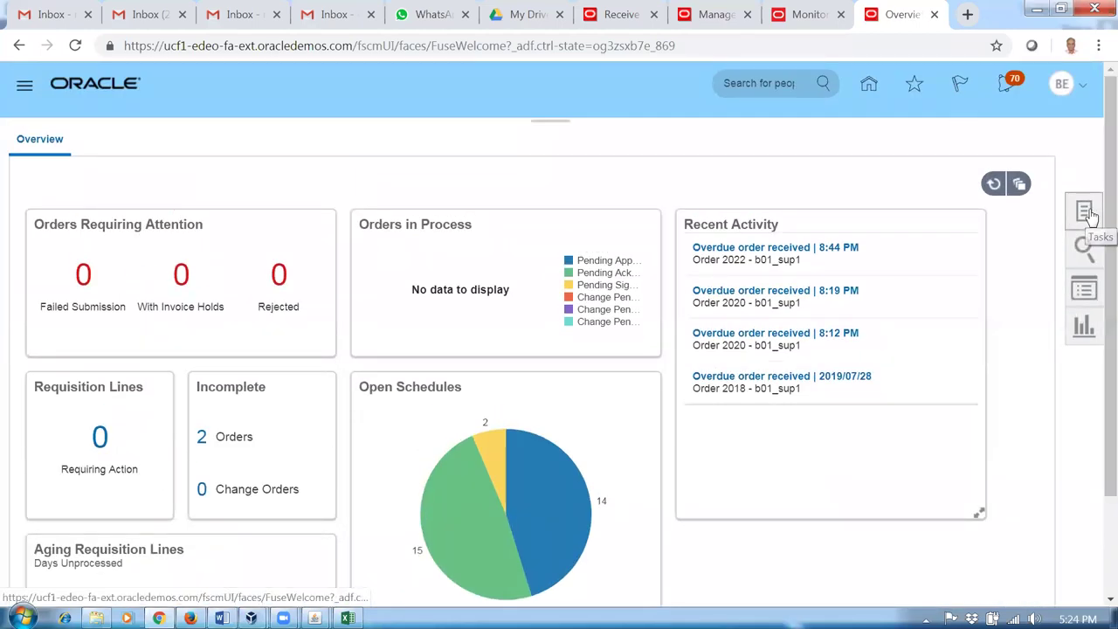
click(1086, 216)
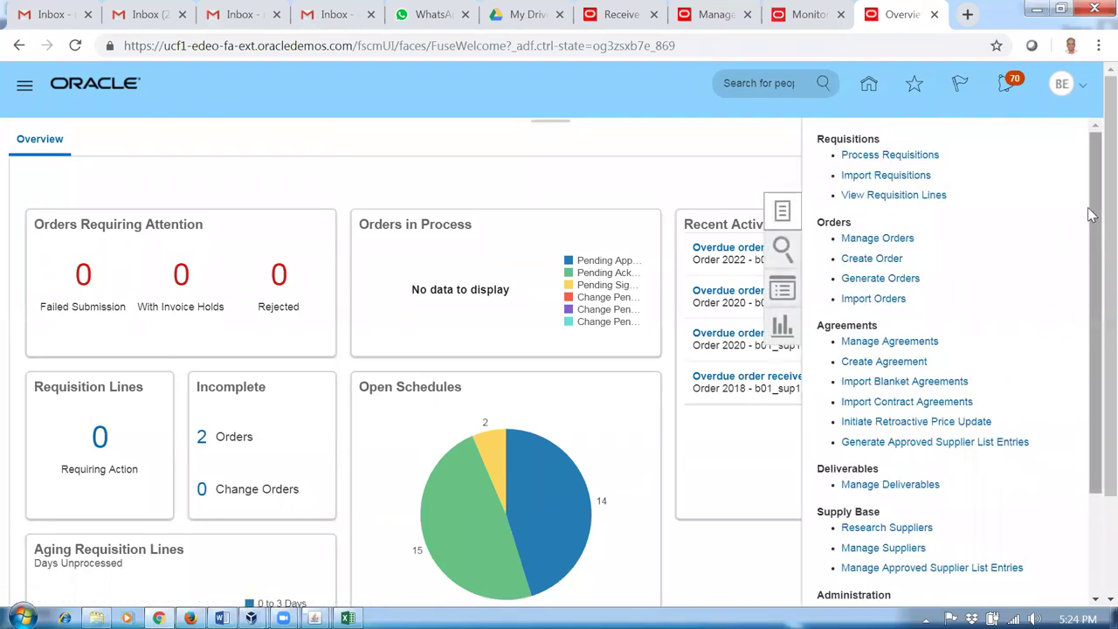
click(867, 259)
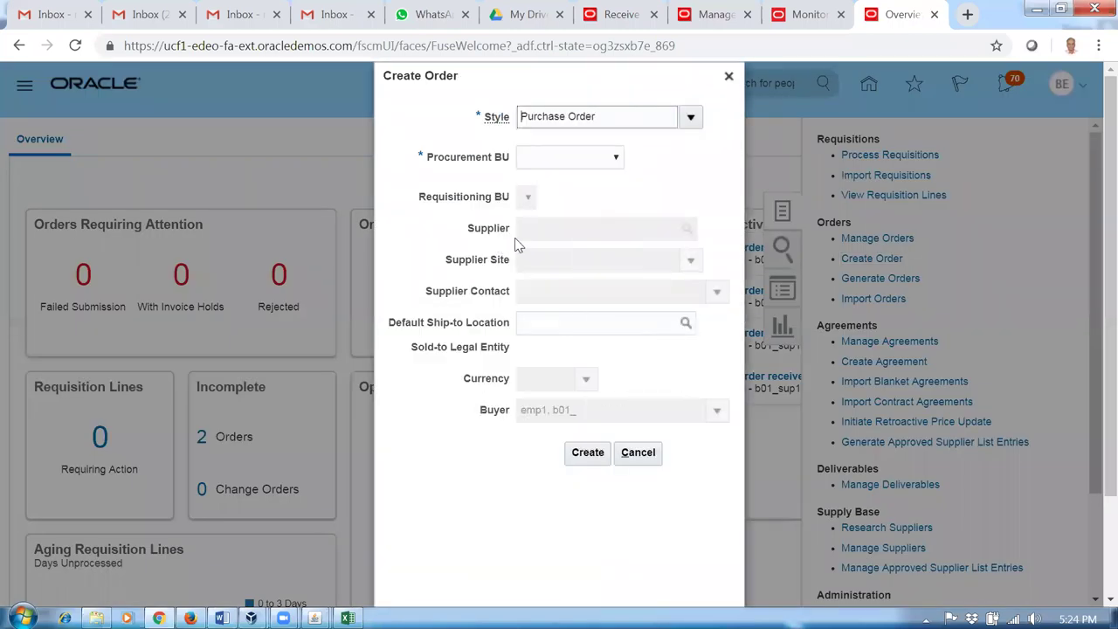
click(555, 161)
click(561, 200)
click(536, 226)
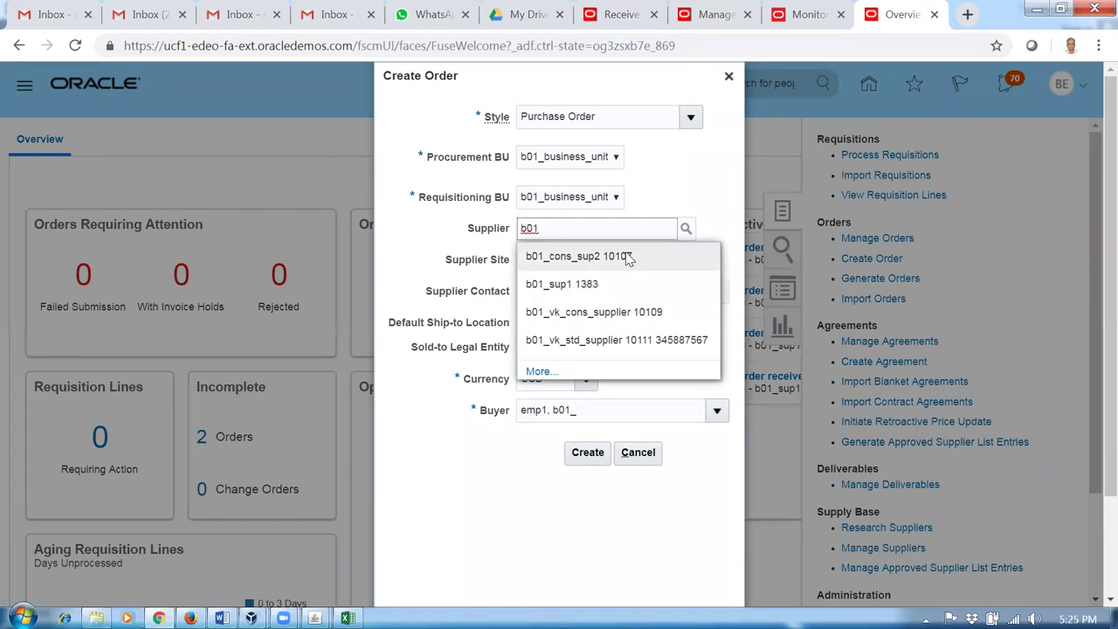
click(640, 454)
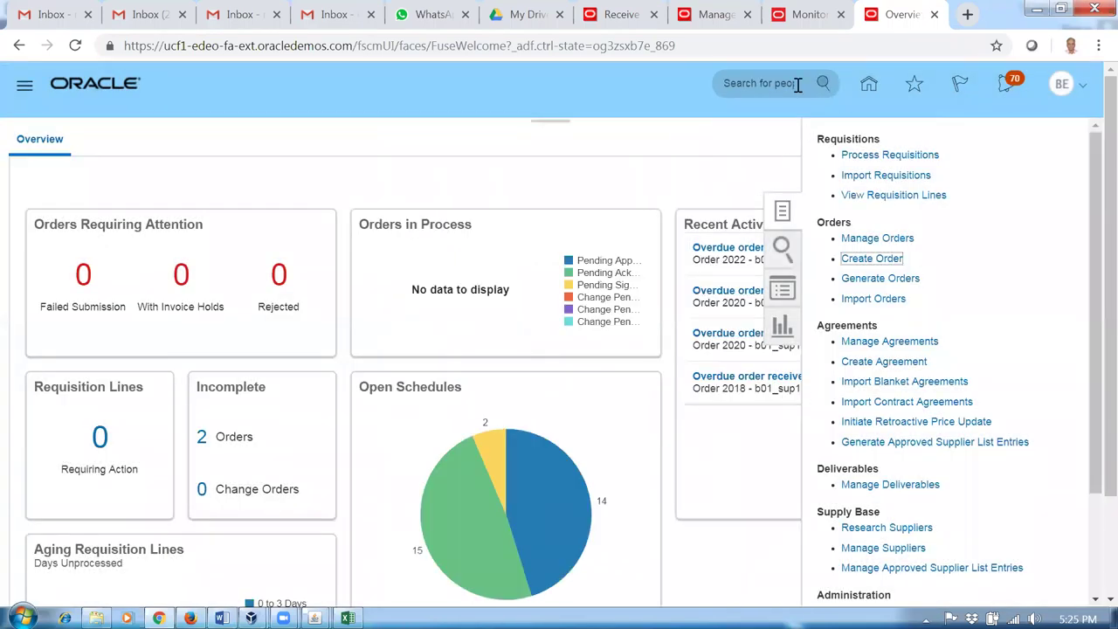
Step: From the home page, go to the Suppliers work area under Procurement and open the Merge Suppliers task
click(869, 88)
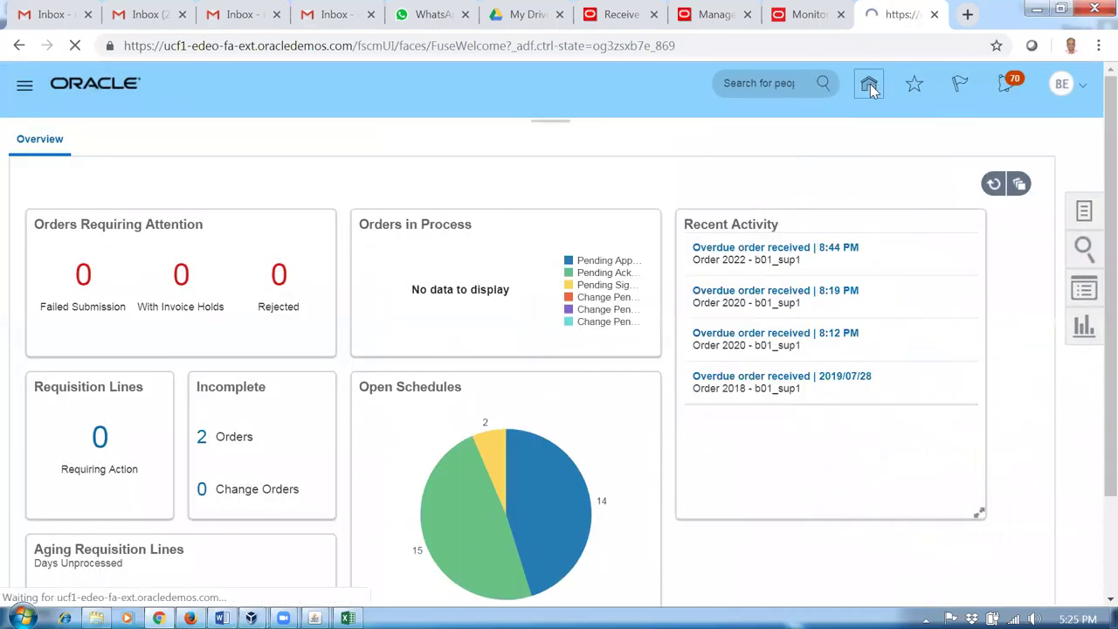
scroll(479, 389, down, 1)
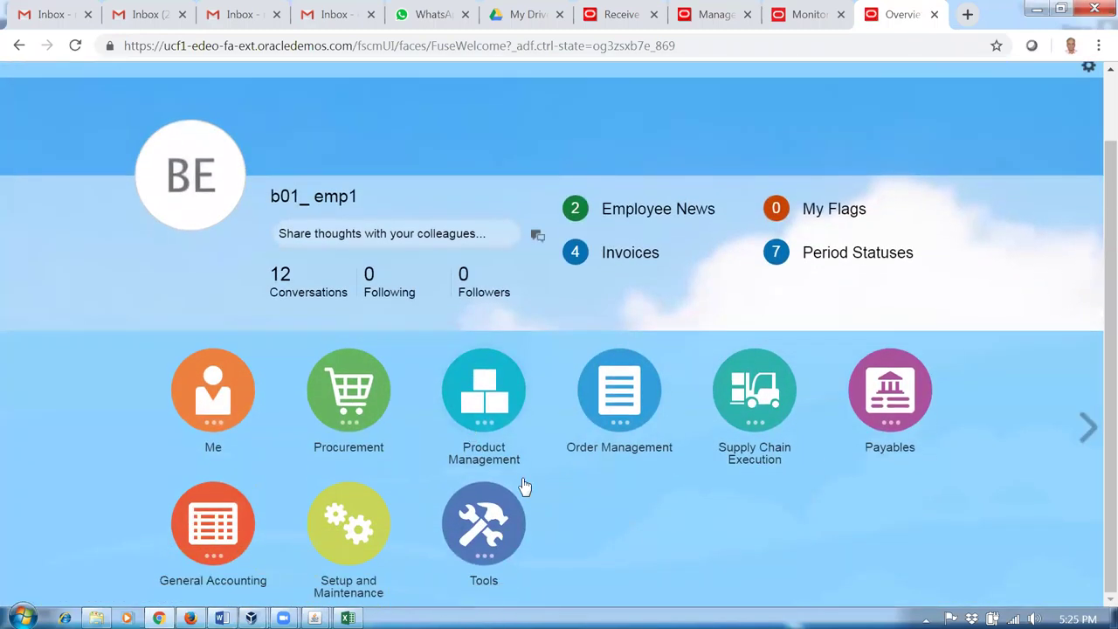
click(338, 400)
click(680, 496)
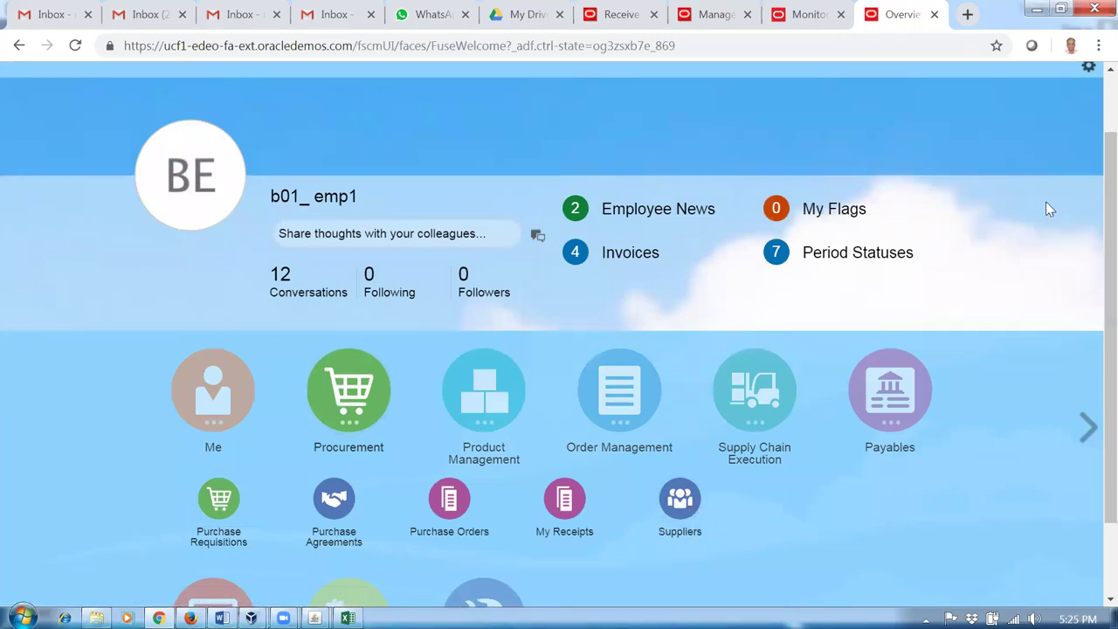
scroll(1092, 185, up, 1)
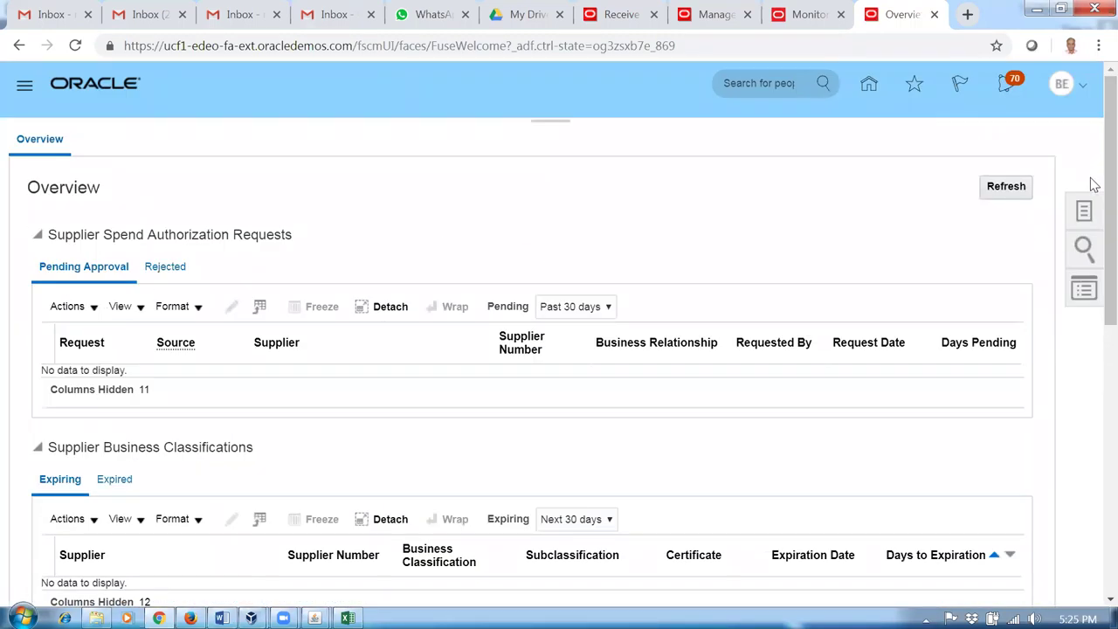
click(1086, 212)
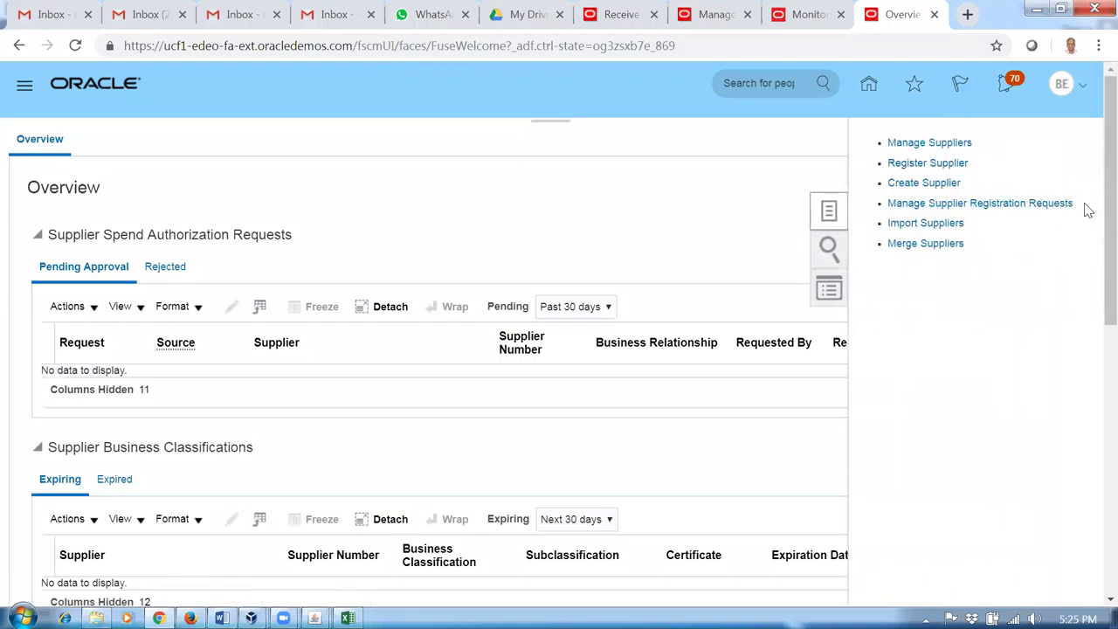
click(907, 252)
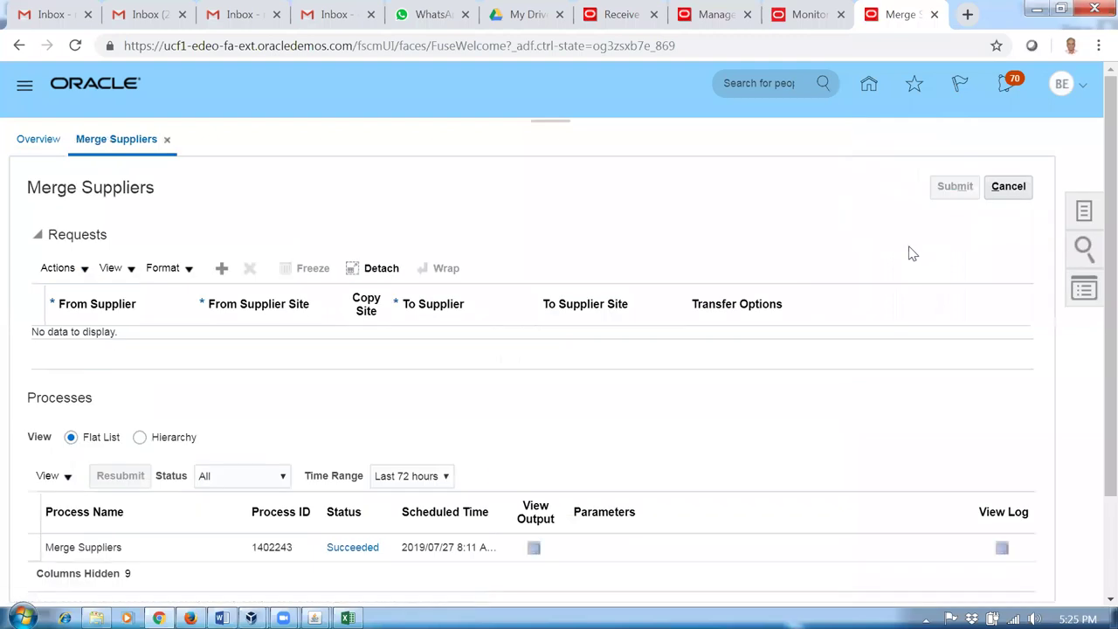
Step: Add a merge request from supplier b01_cons_sup2 to supplier b01_sup1
click(221, 268)
click(118, 348)
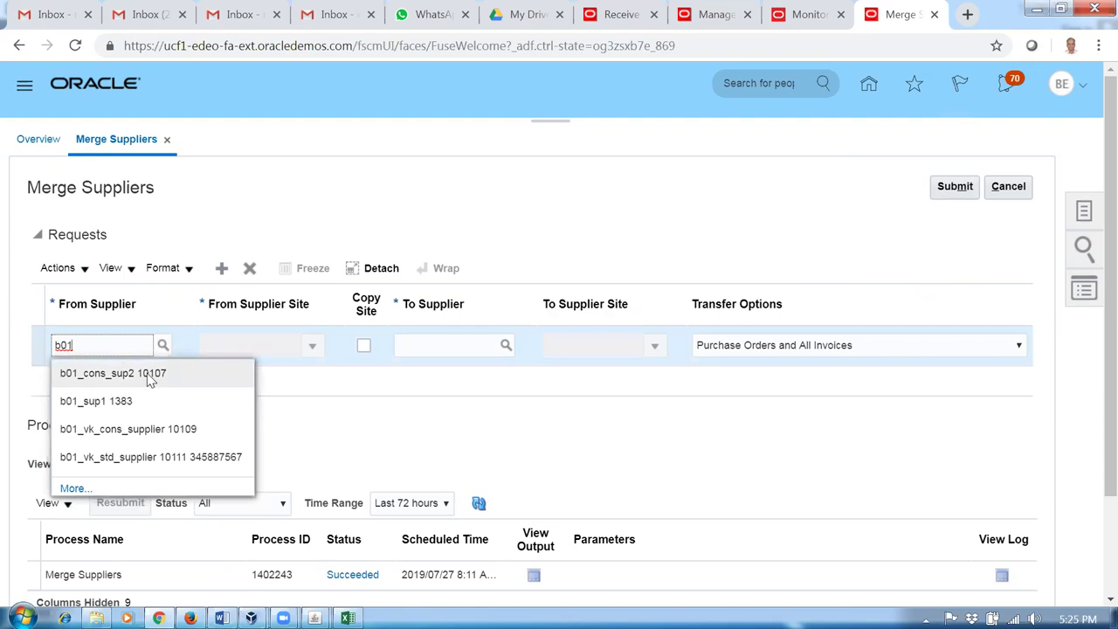
click(150, 376)
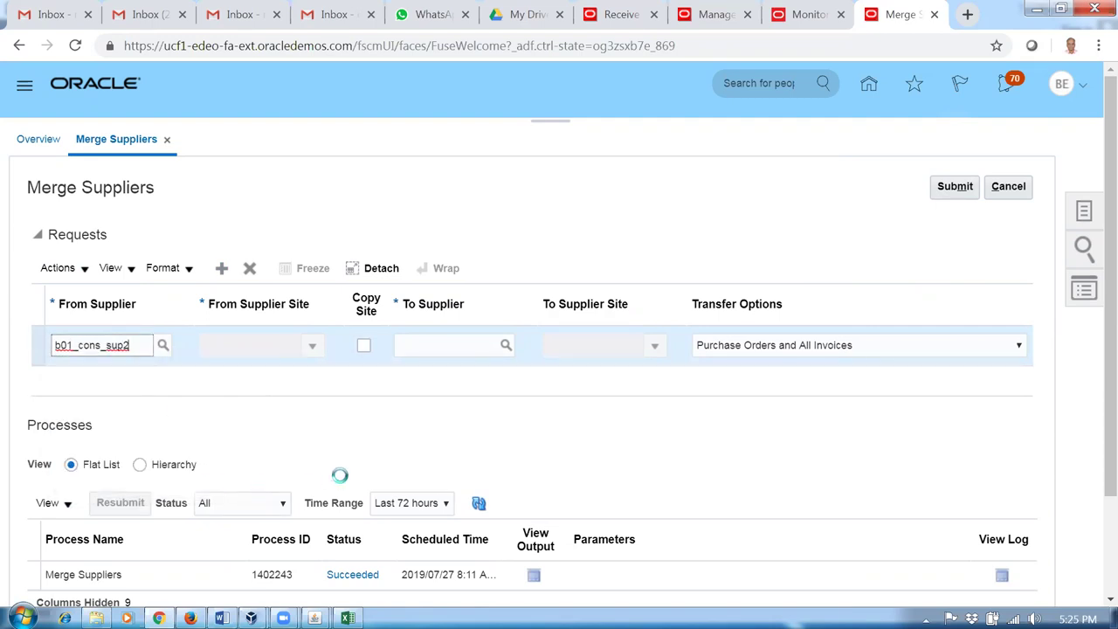
click(428, 345)
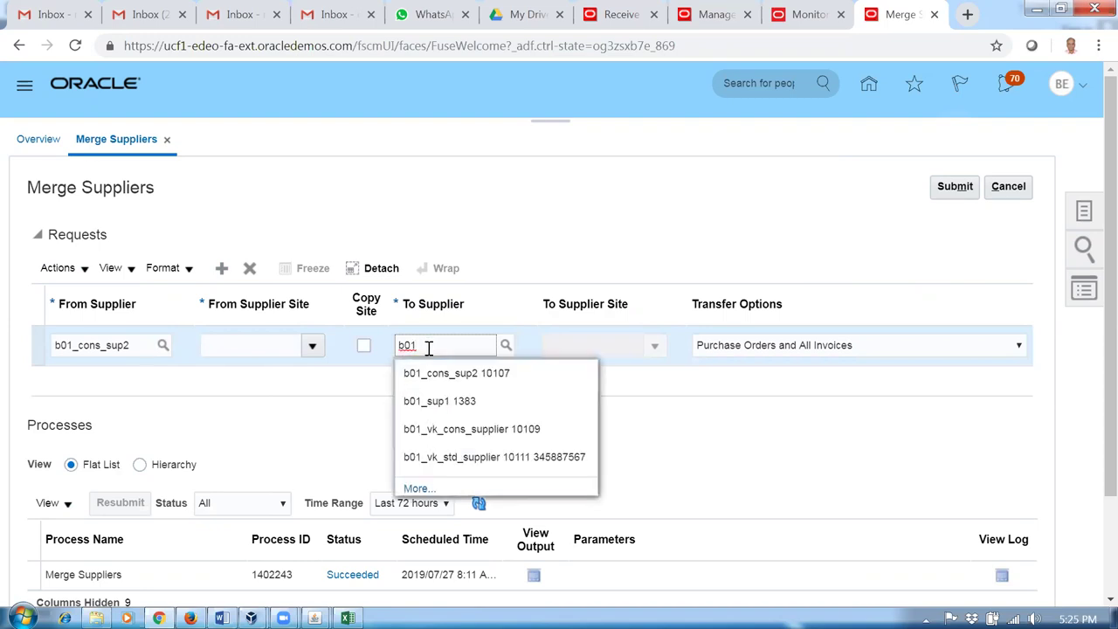
click(439, 406)
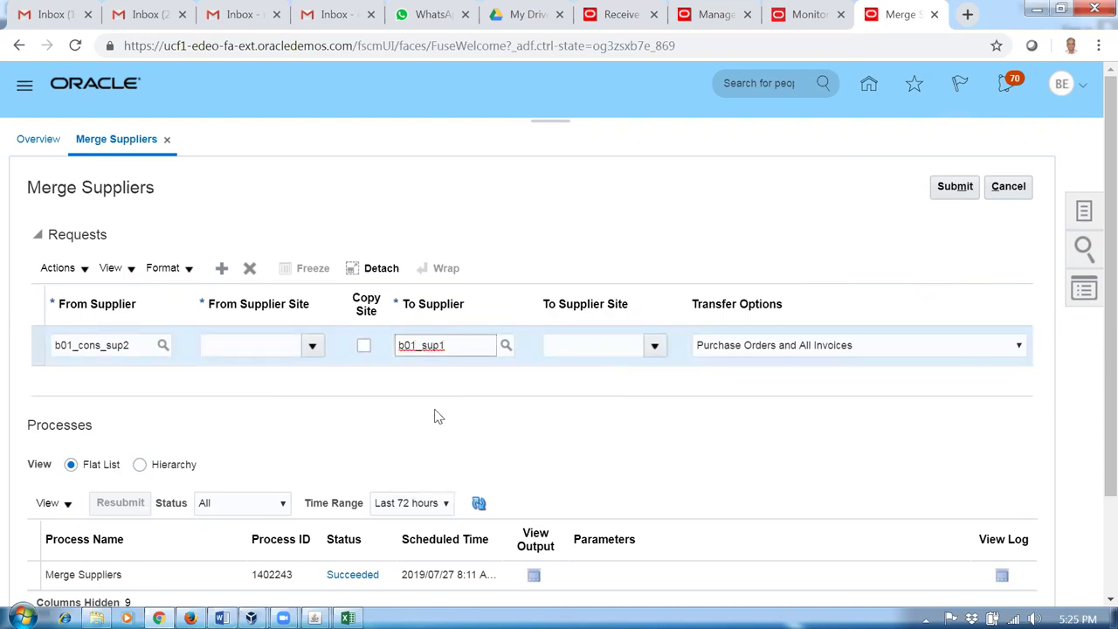
Step: Set the merge request's From Supplier Site to Site 2 and its To Supplier Site to Site 1
click(312, 345)
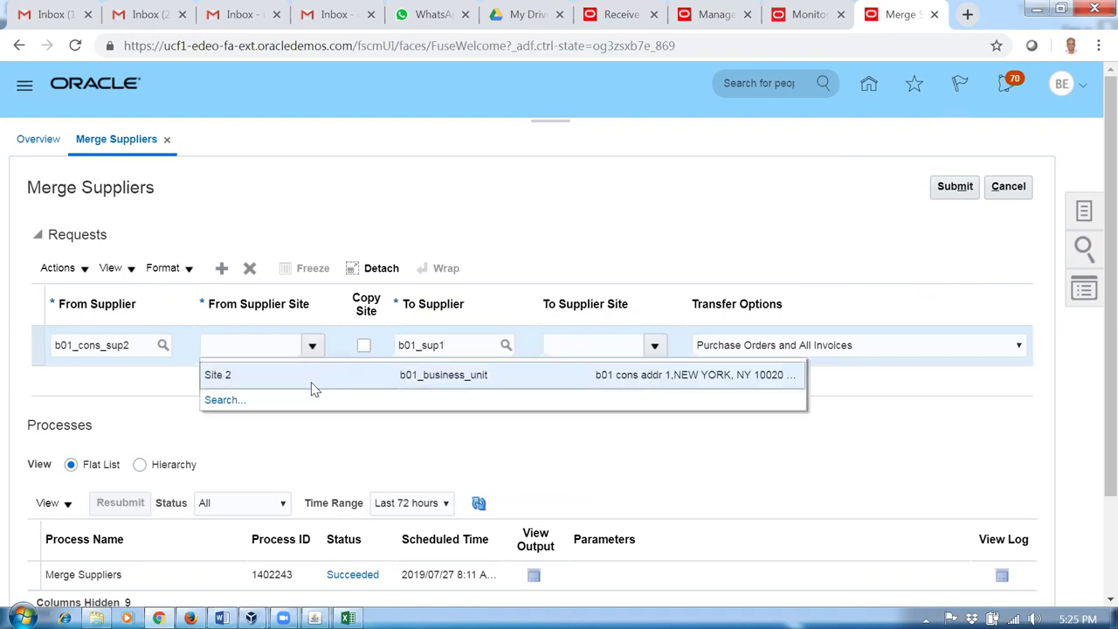
click(285, 383)
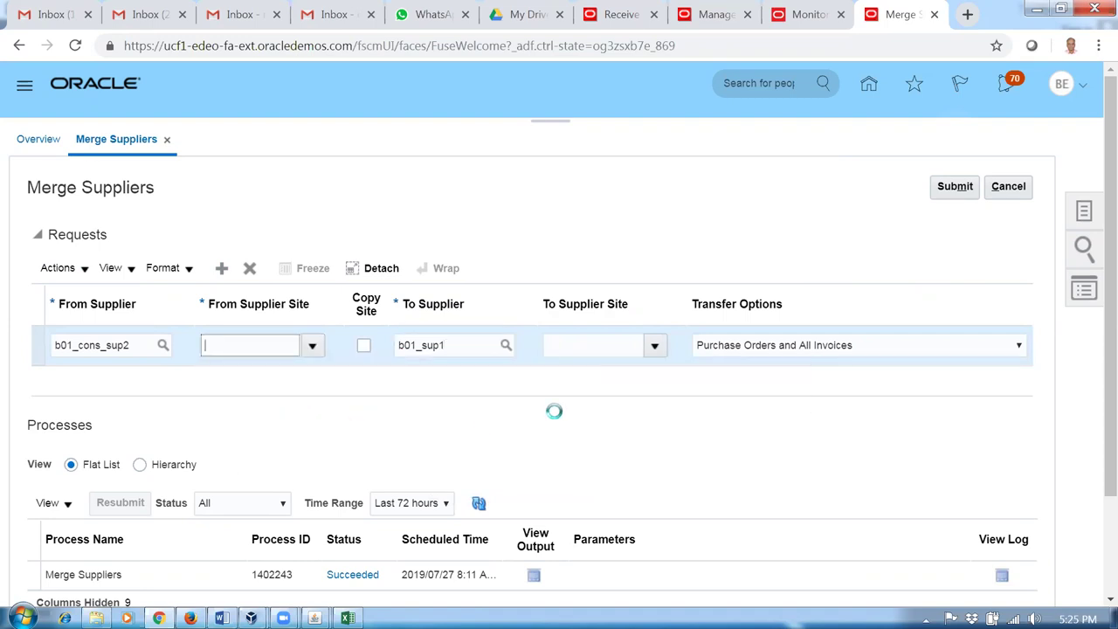
click(654, 348)
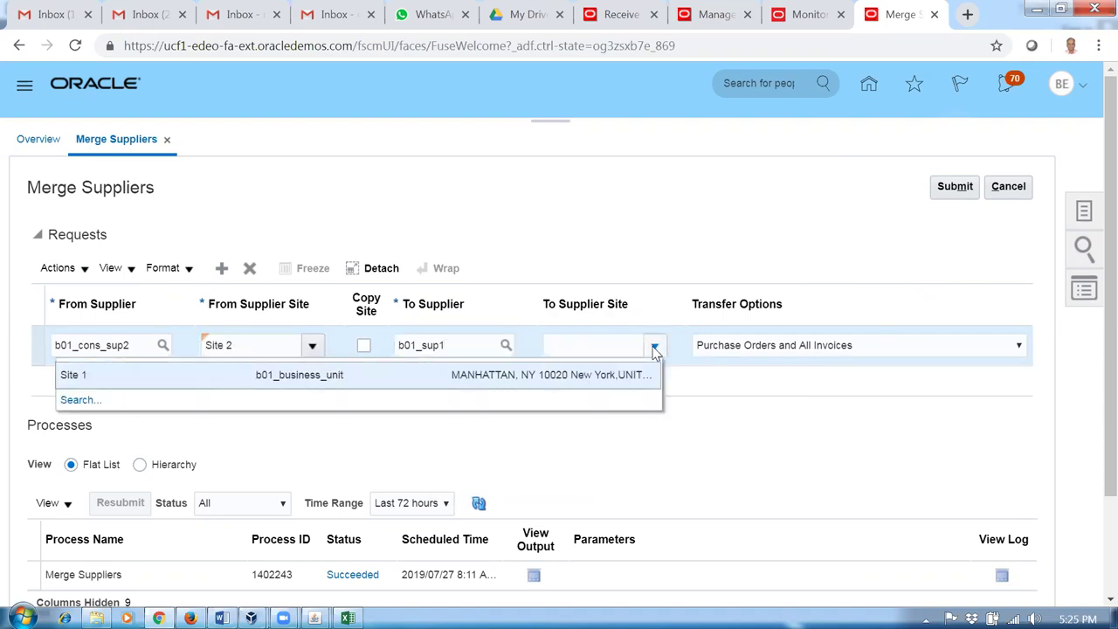
click(111, 377)
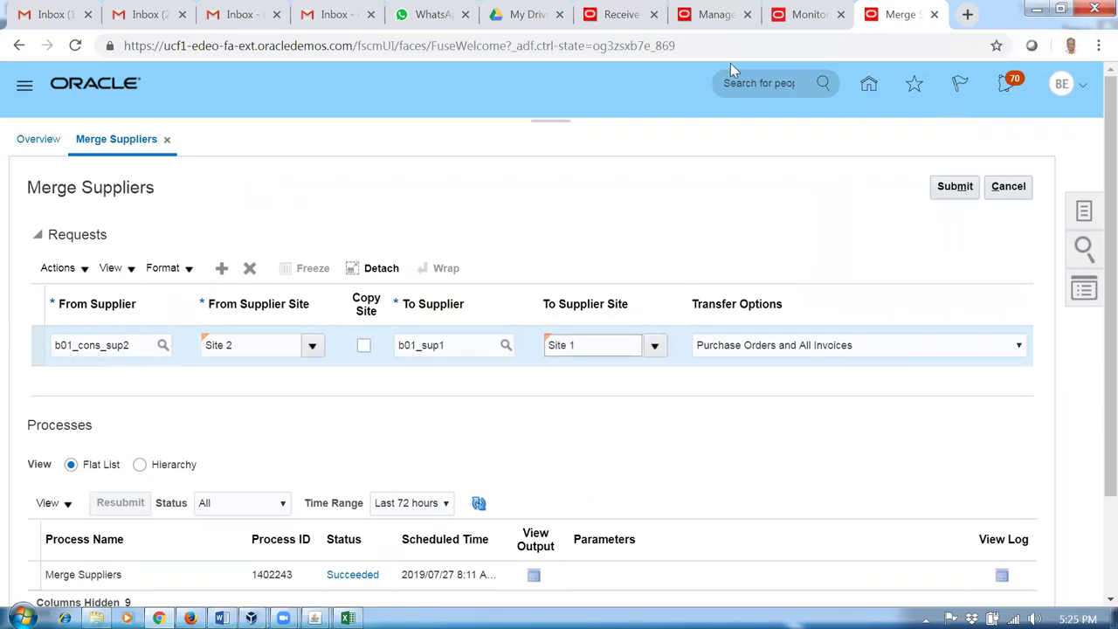
Step: Duplicate the Merge Suppliers browser page, load the home page in the copy, and go to the purchase orders work area under Procurement
right_click(900, 14)
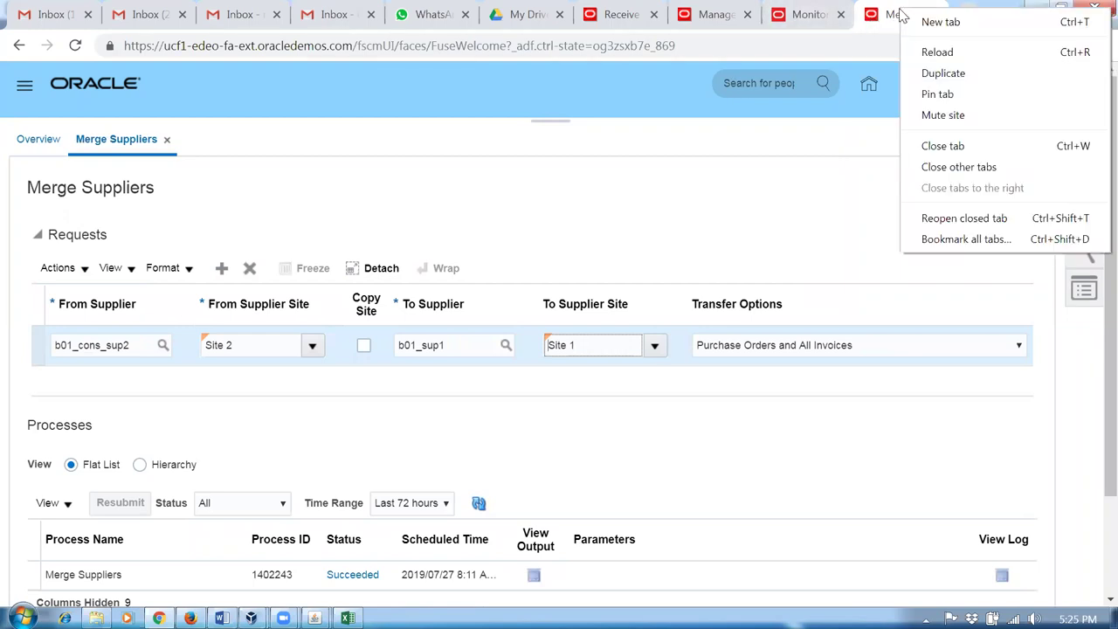
click(934, 74)
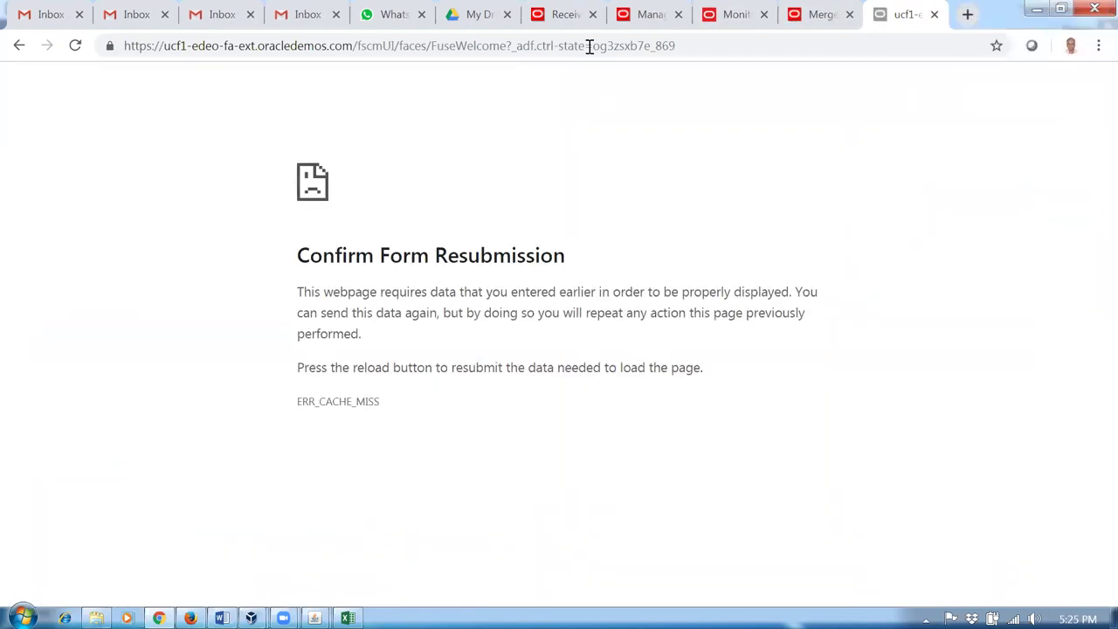
click(593, 46)
key(Return)
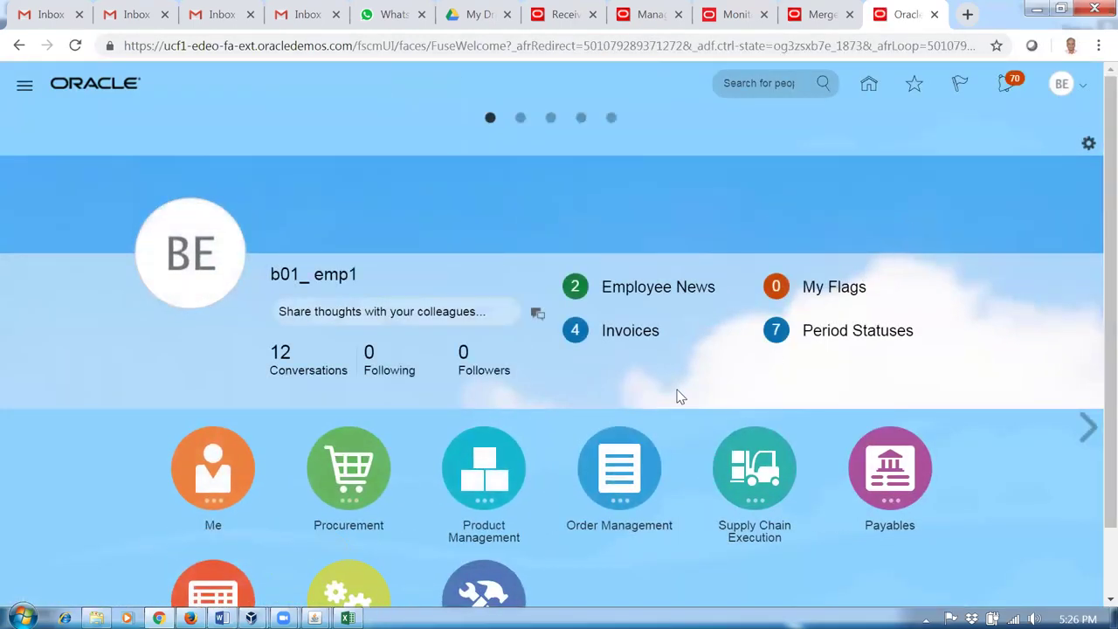
click(318, 479)
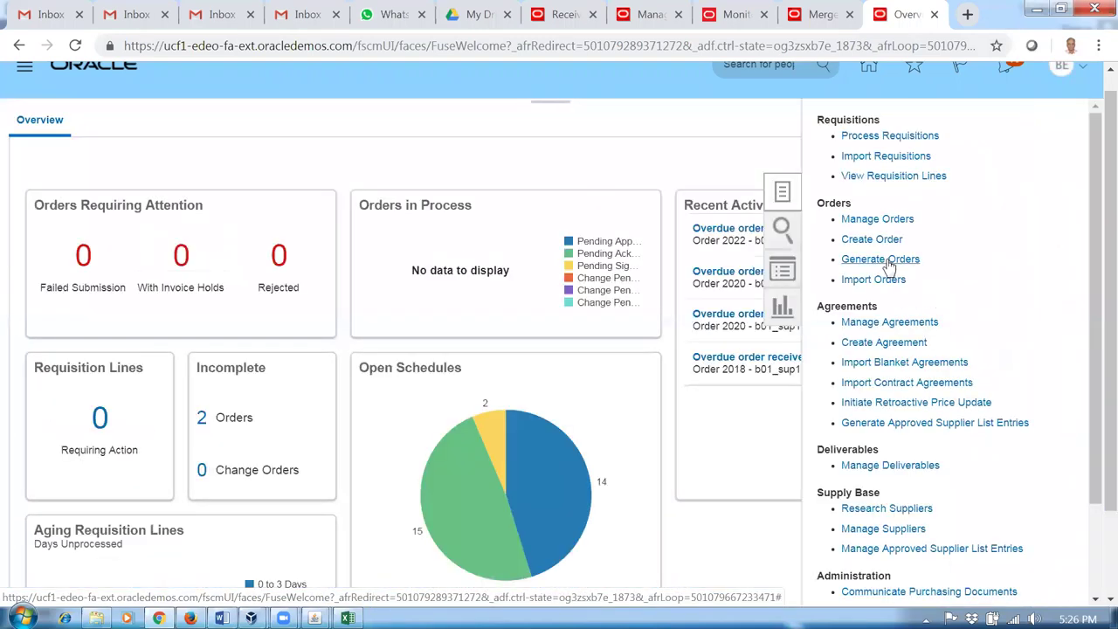
Step: Create a Purchase Order style order with procurement BU b01_business_unit and supplier b01_cons_sup2
click(873, 242)
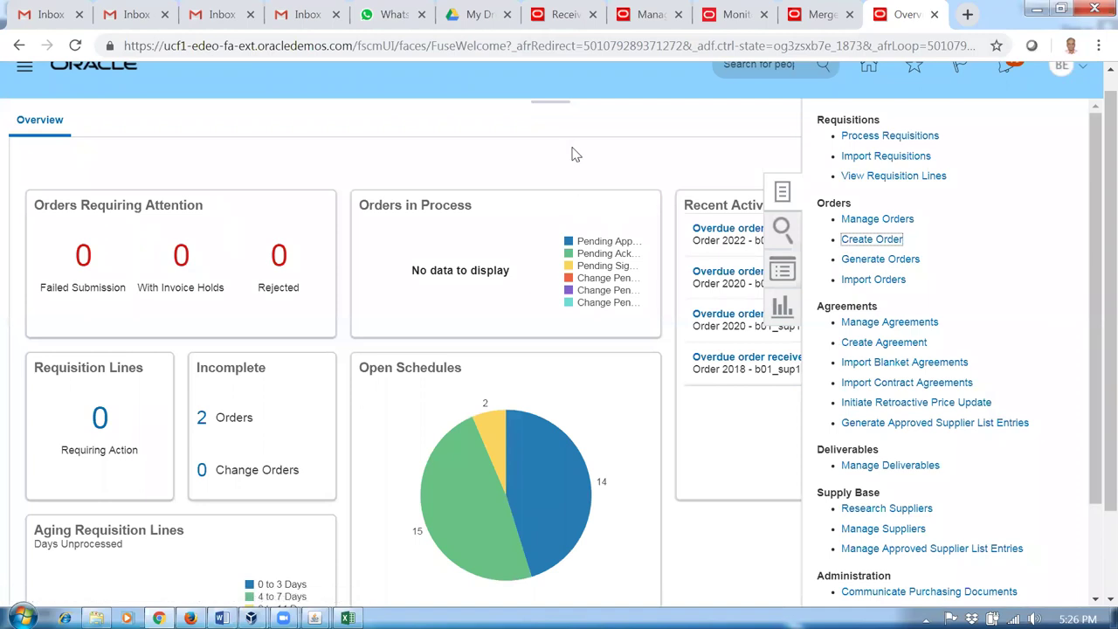
click(872, 237)
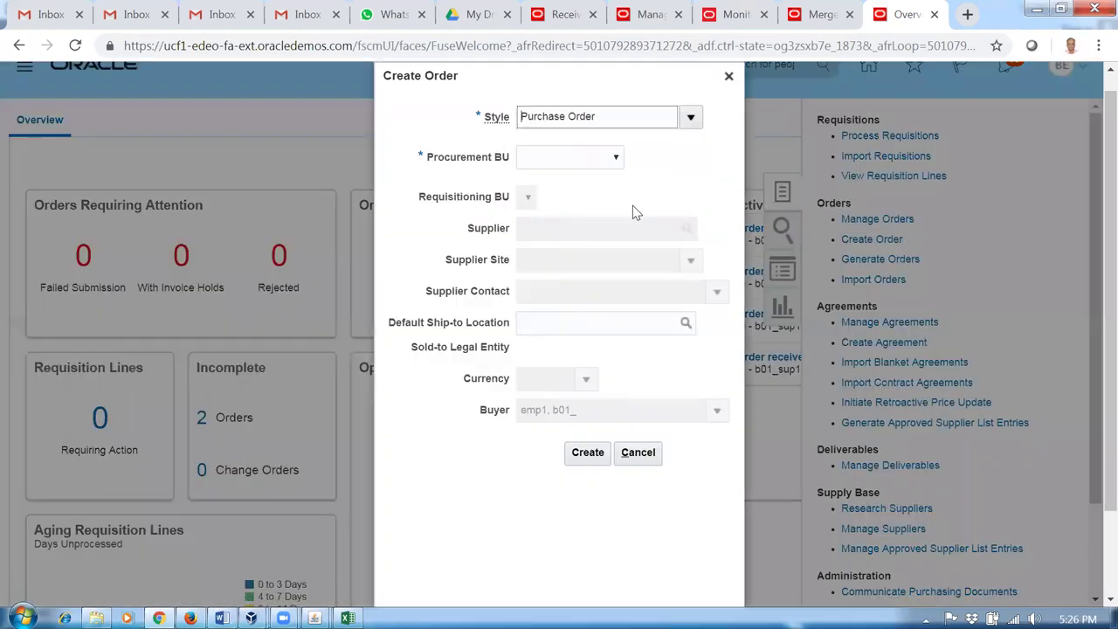
click(566, 159)
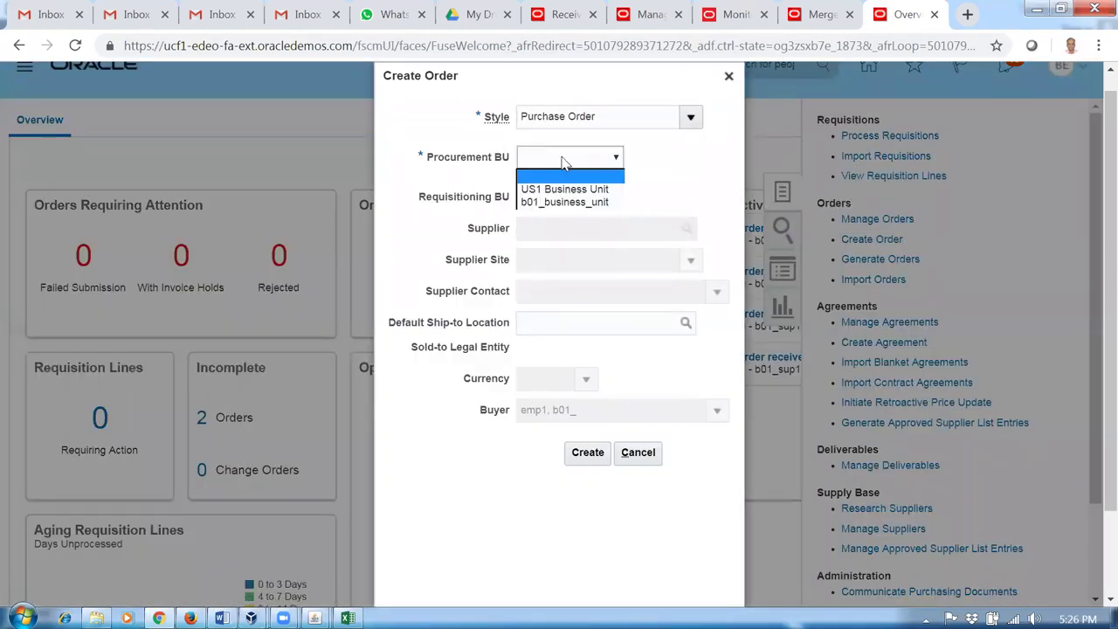
click(563, 203)
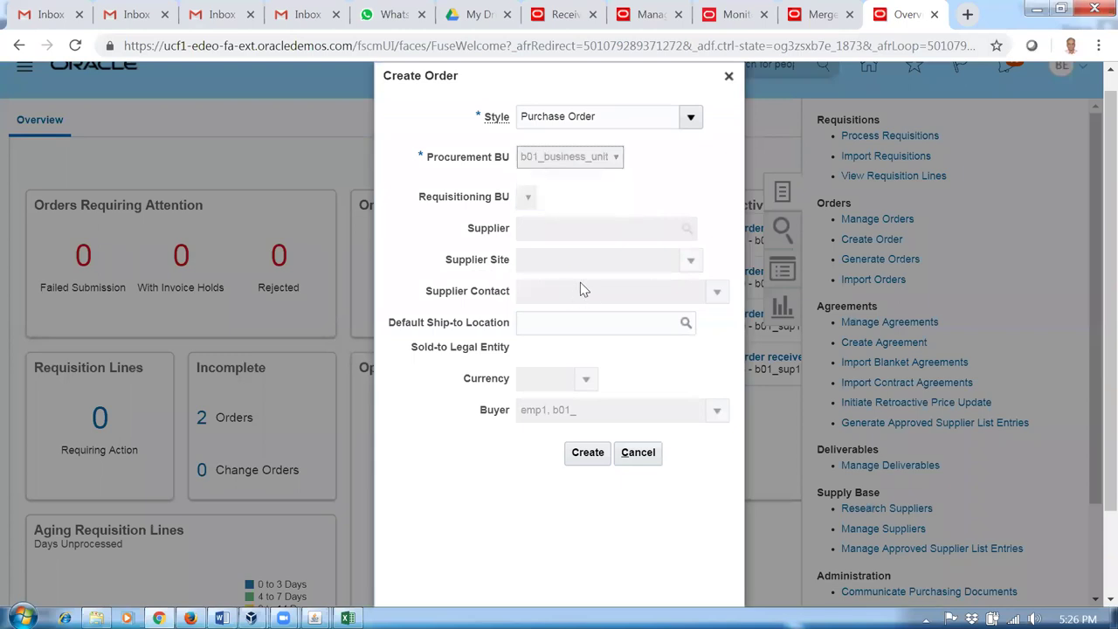
click(575, 228)
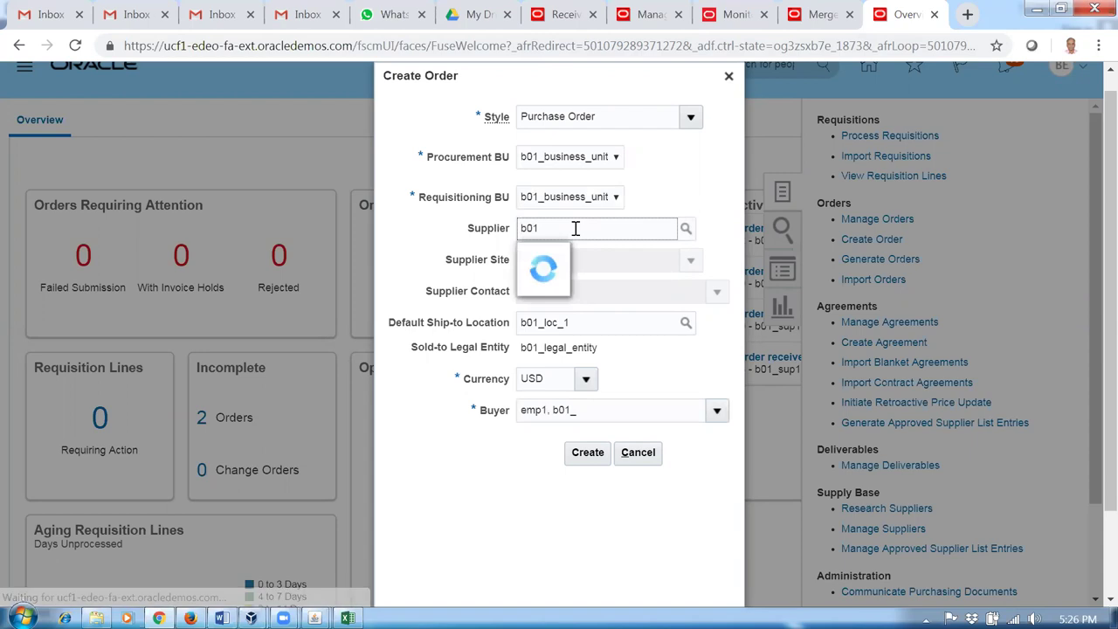
click(580, 252)
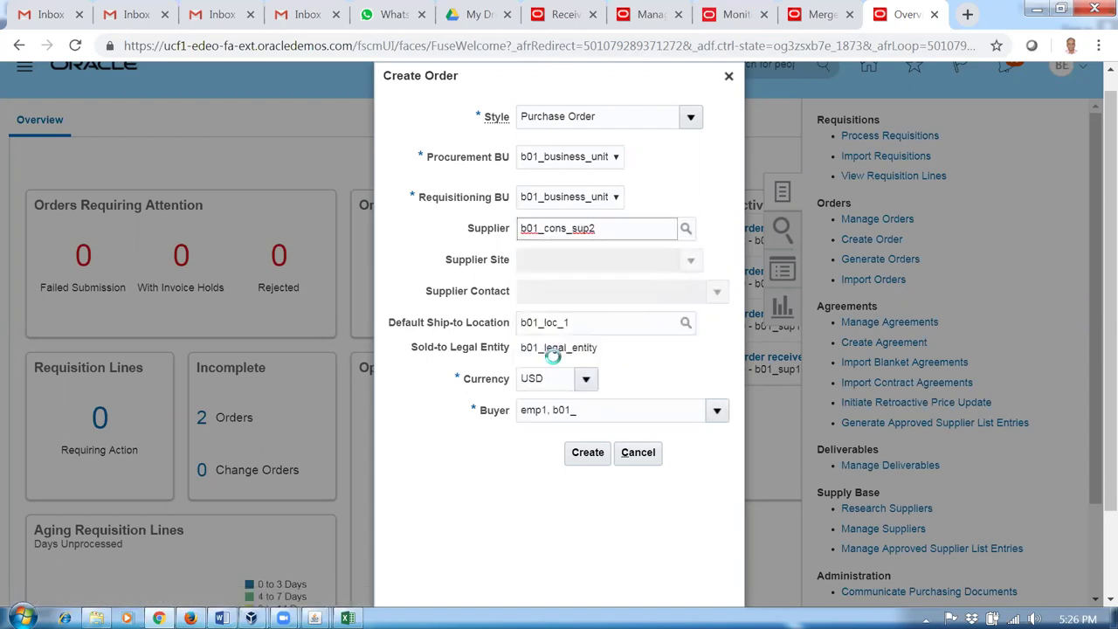
click(591, 463)
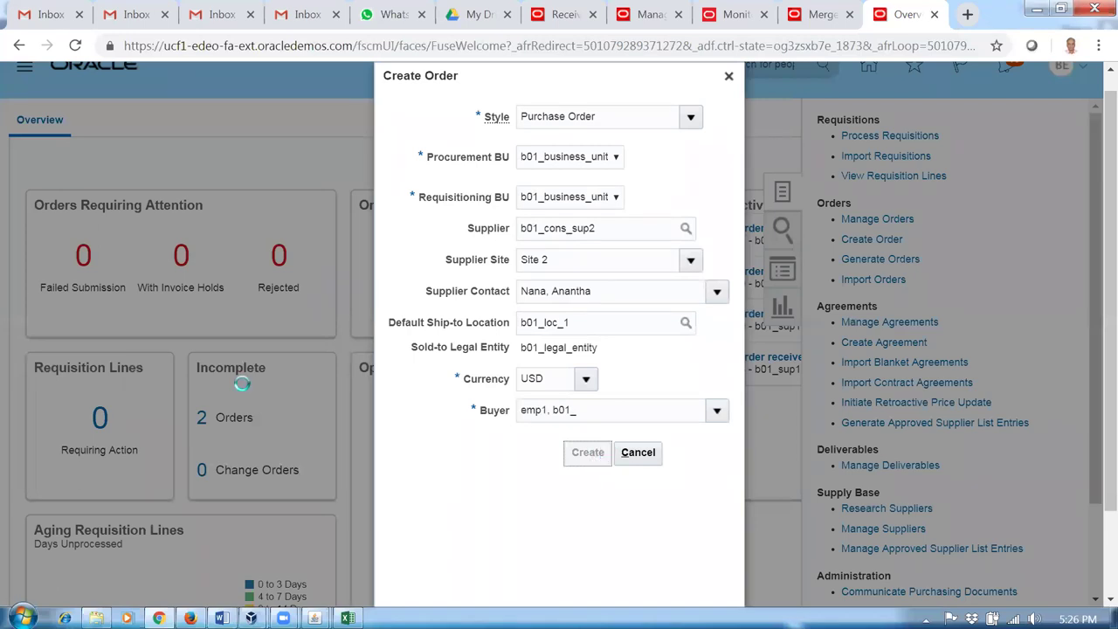
Step: Review the new purchase order's header and terms, save it, and try to submit it without any lines
scroll(220, 412, down, 2)
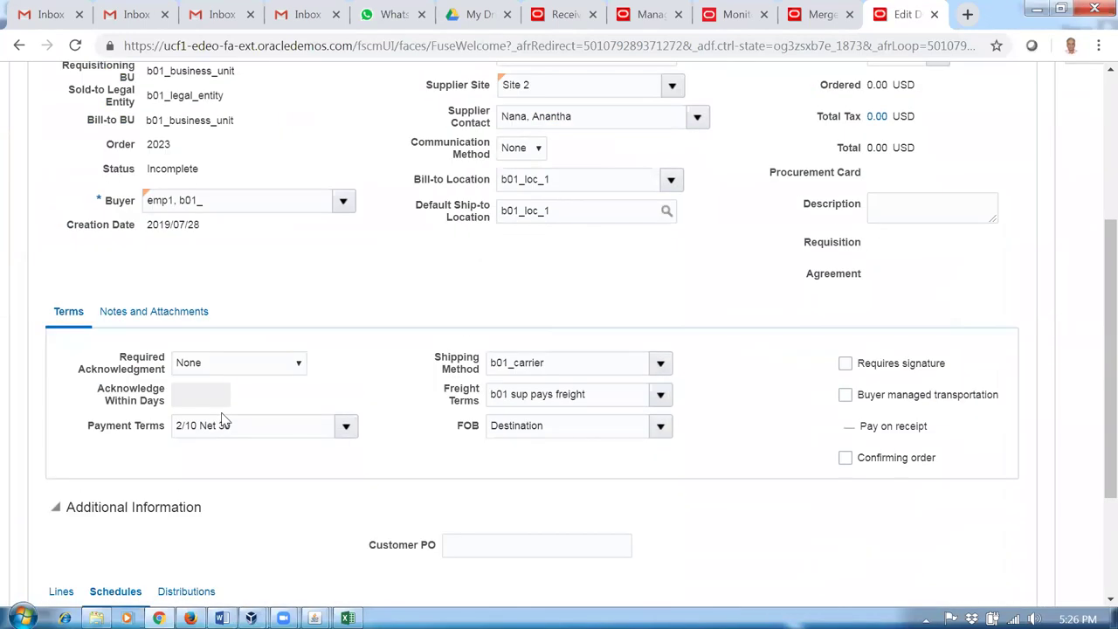
scroll(220, 413, down, 4)
scroll(349, 373, up, 5)
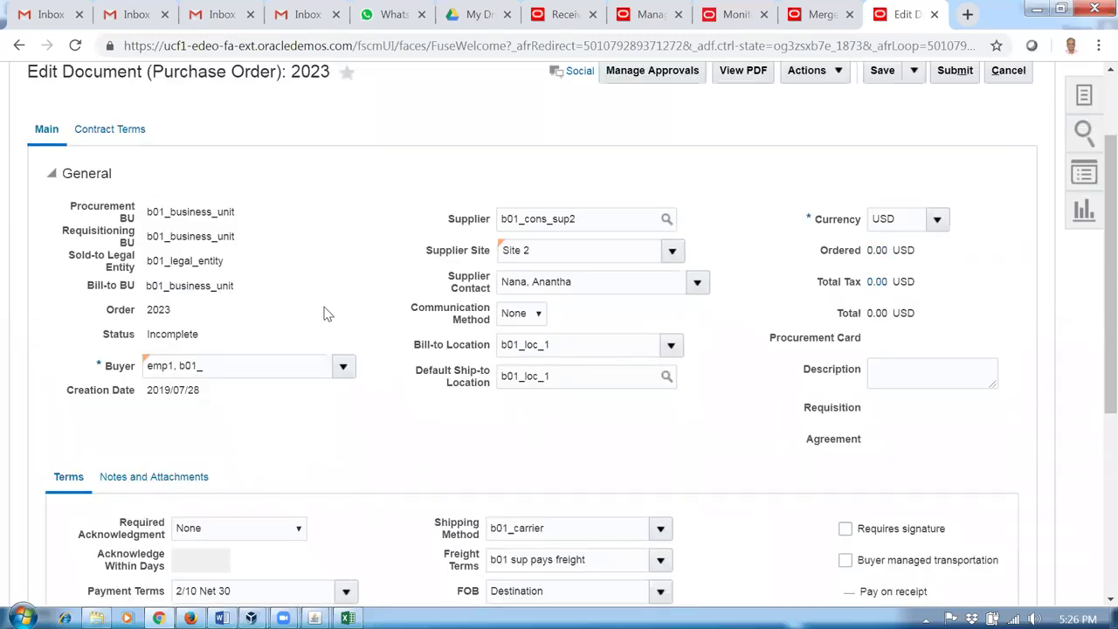
scroll(320, 187, up, 2)
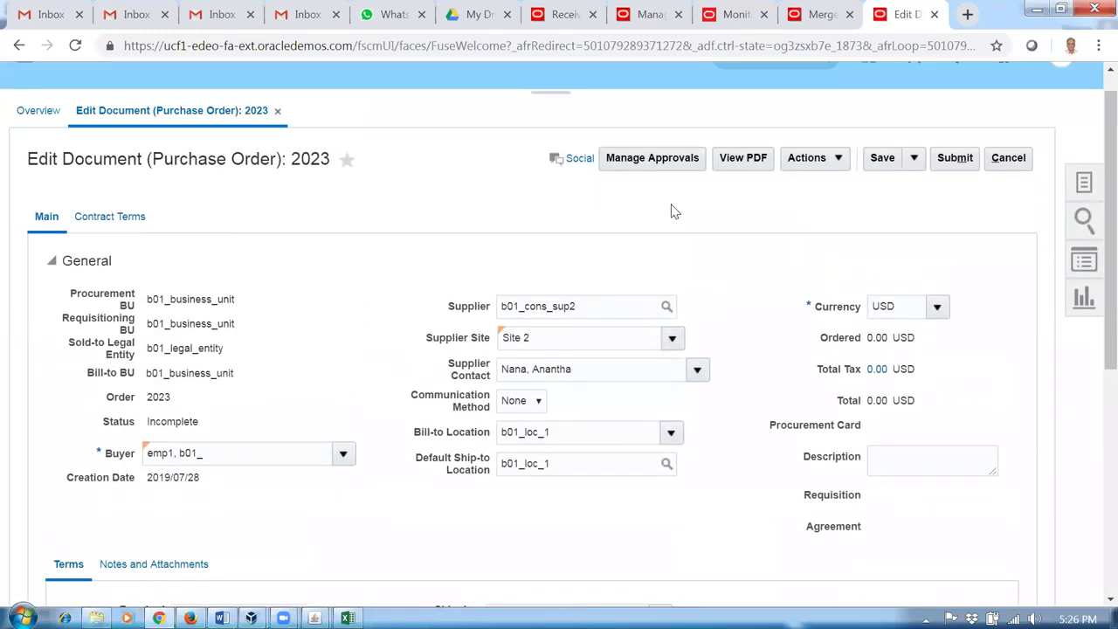
click(884, 159)
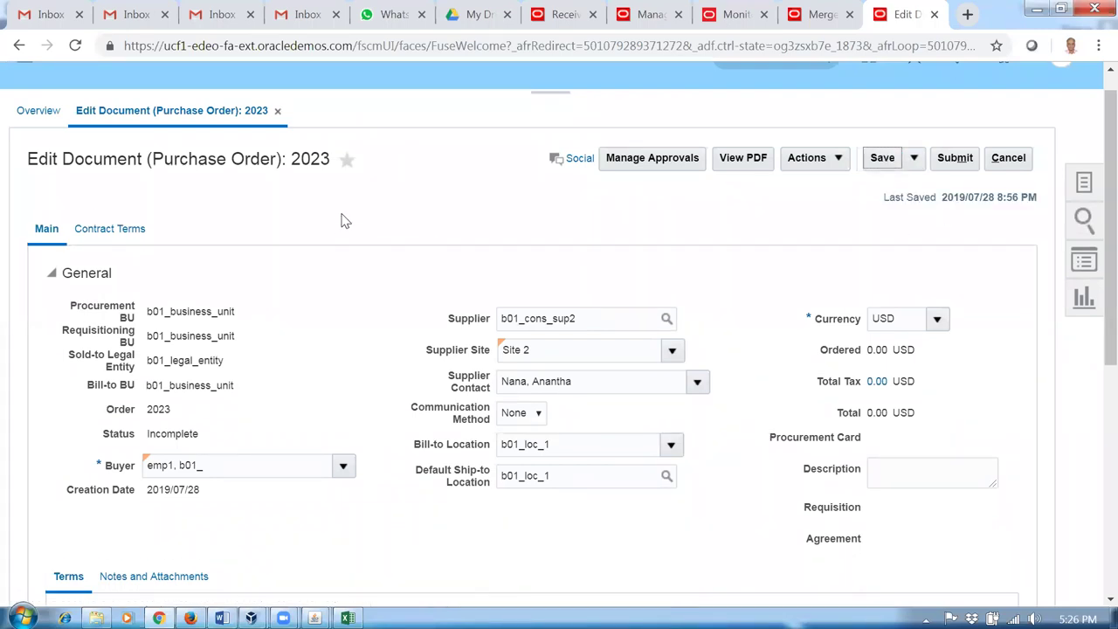
click(954, 158)
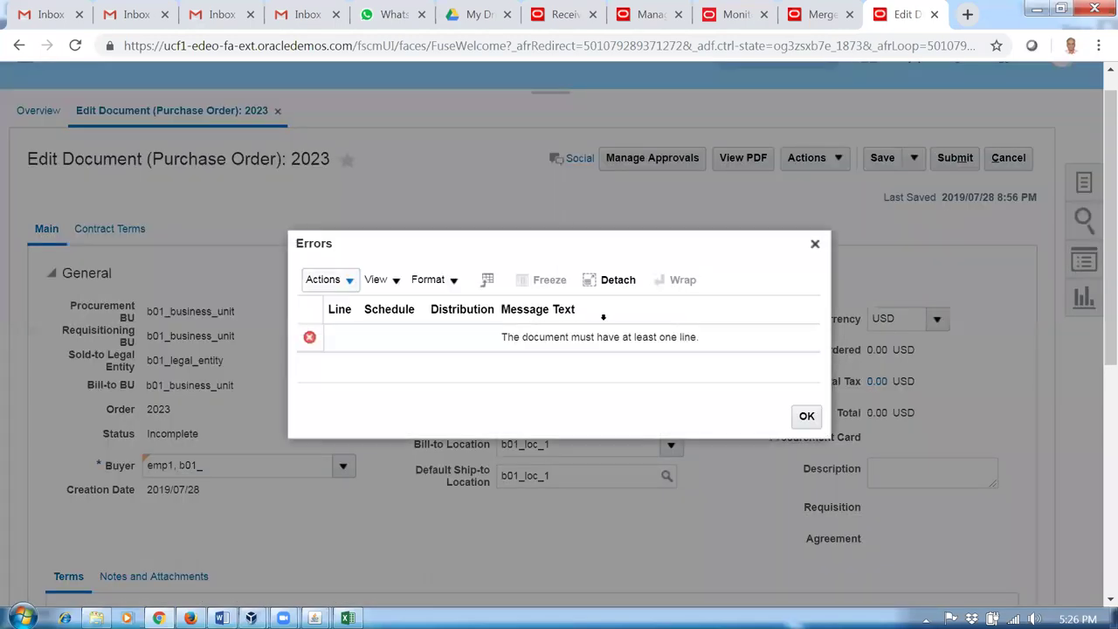
click(807, 417)
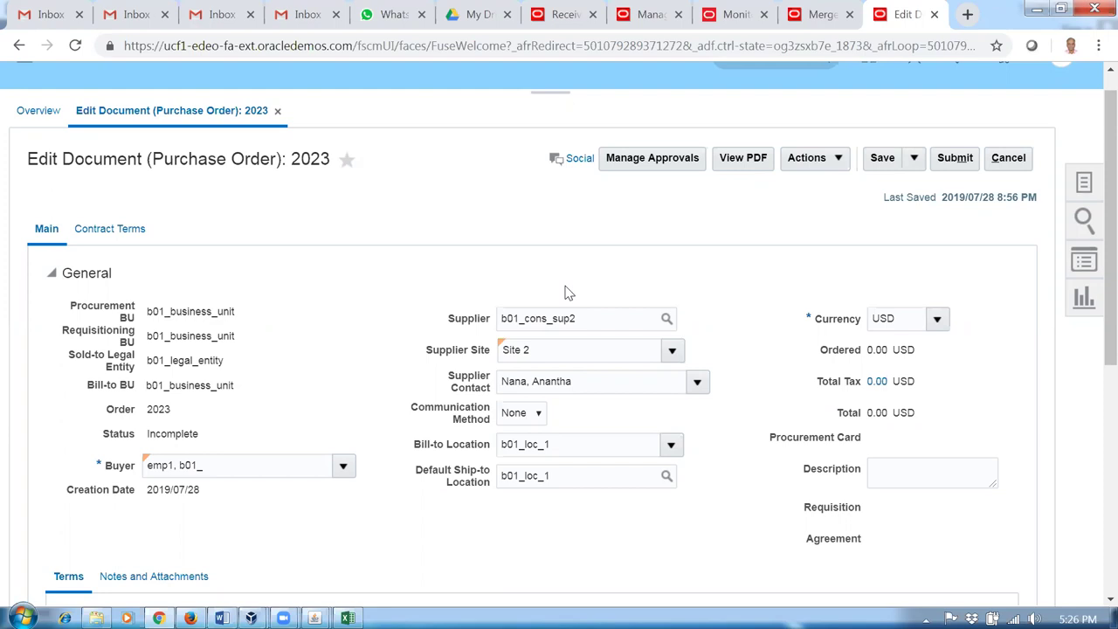
Step: Add a Goods line to the purchase order for item b0110_first Item with a quantity of 100
scroll(426, 243, down, 3)
scroll(411, 349, down, 2)
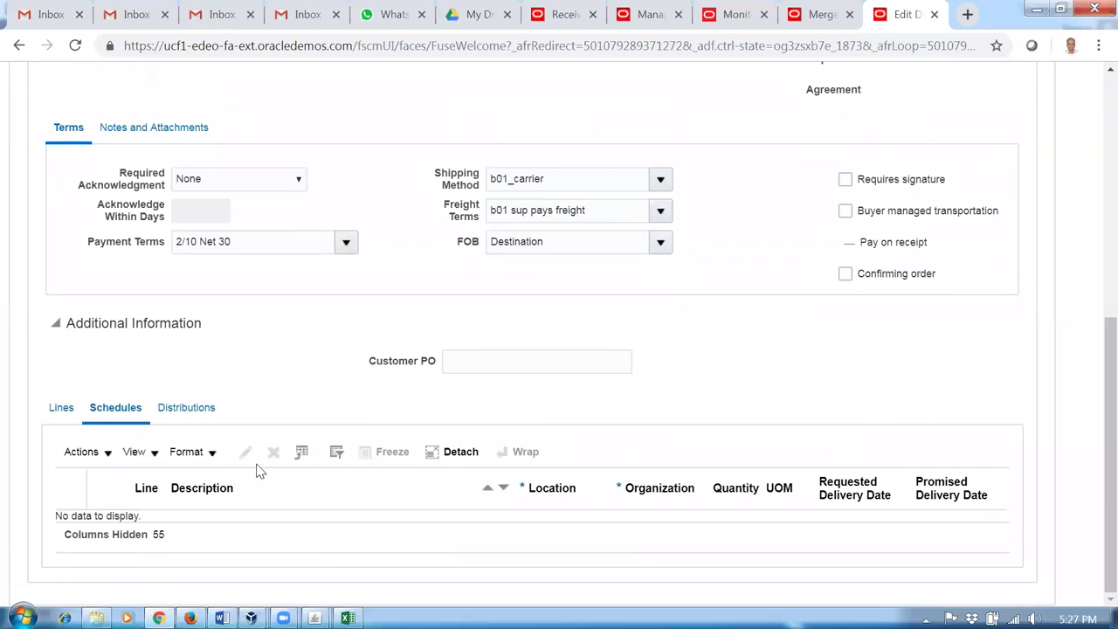
click(61, 408)
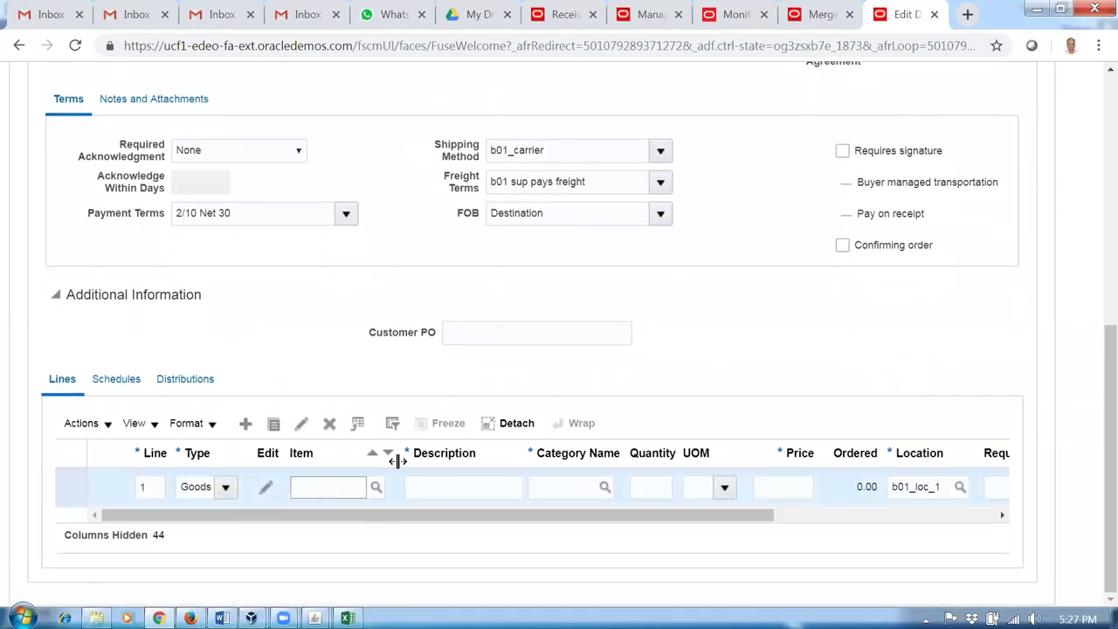
text(10)
key(Tab)
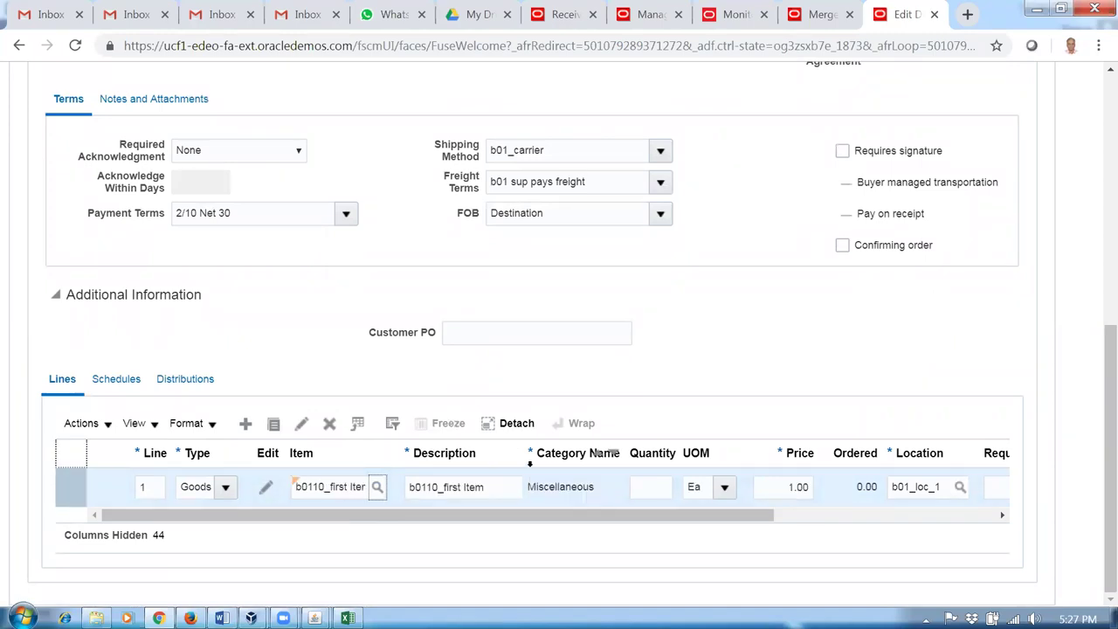
click(642, 486)
text(100)
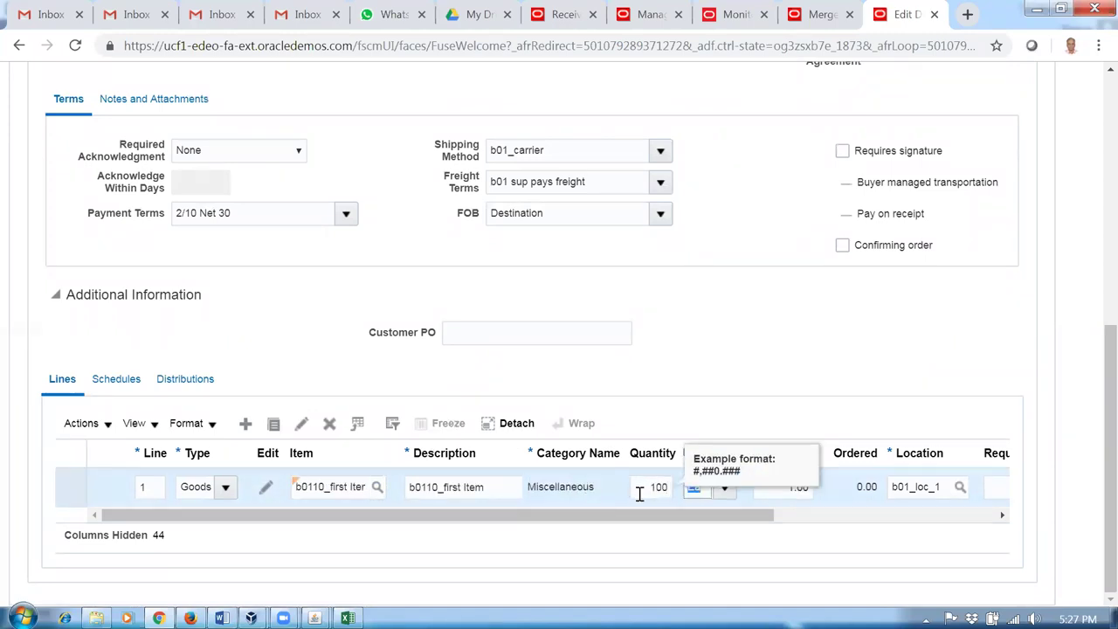
Step: Set the requested delivery date of the line's schedule to July 28, 2019
click(117, 378)
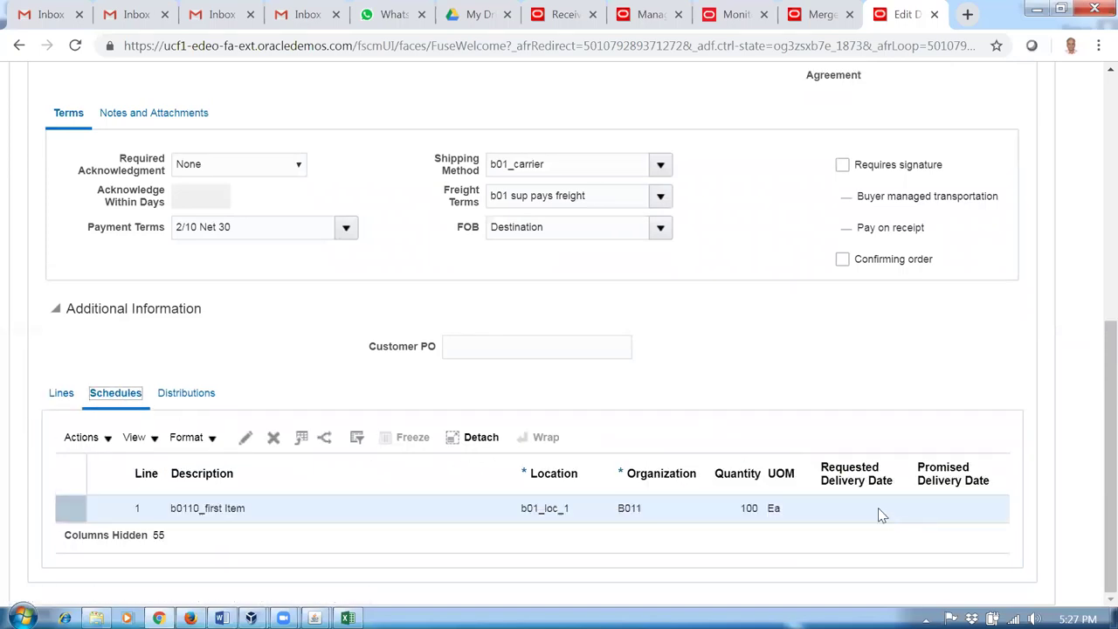
click(880, 514)
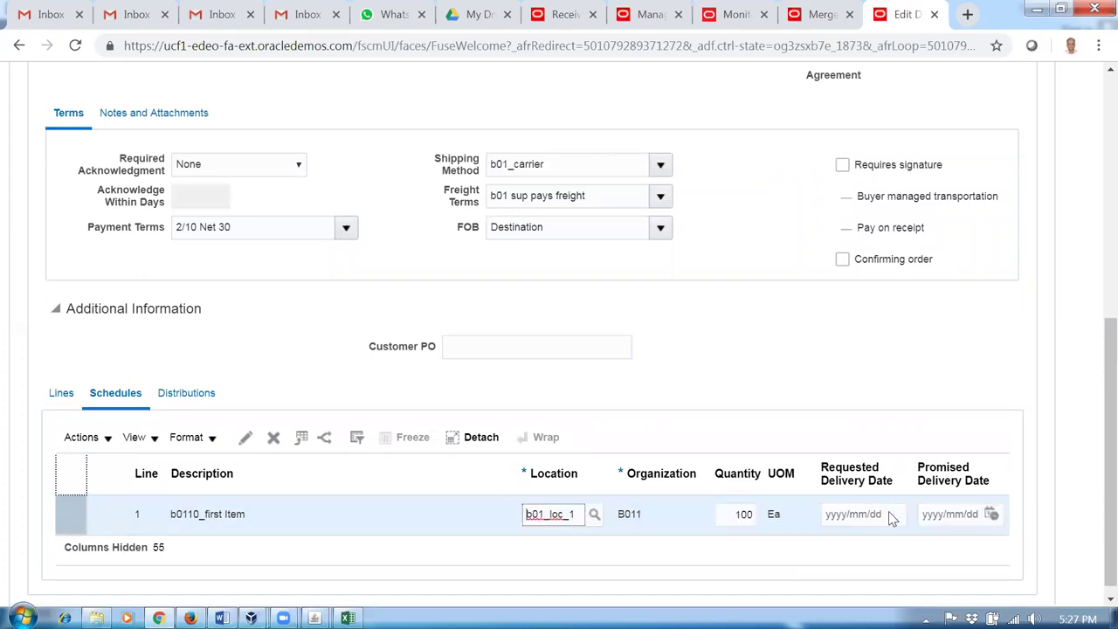
click(894, 513)
click(684, 472)
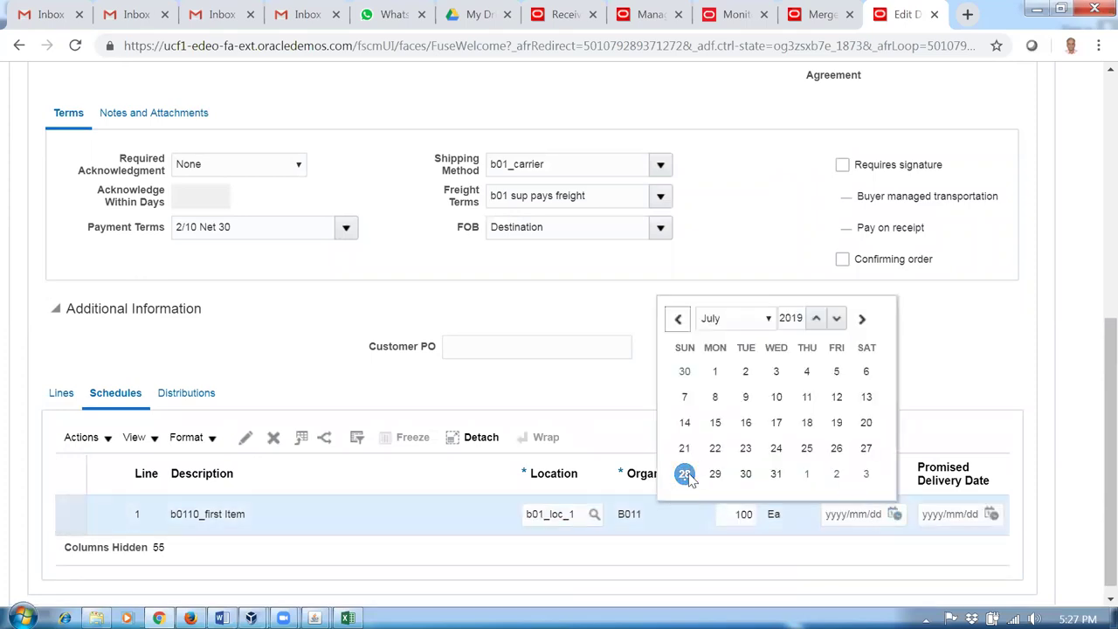
Step: Save the purchase order and submit it for approval
scroll(947, 360, up, 5)
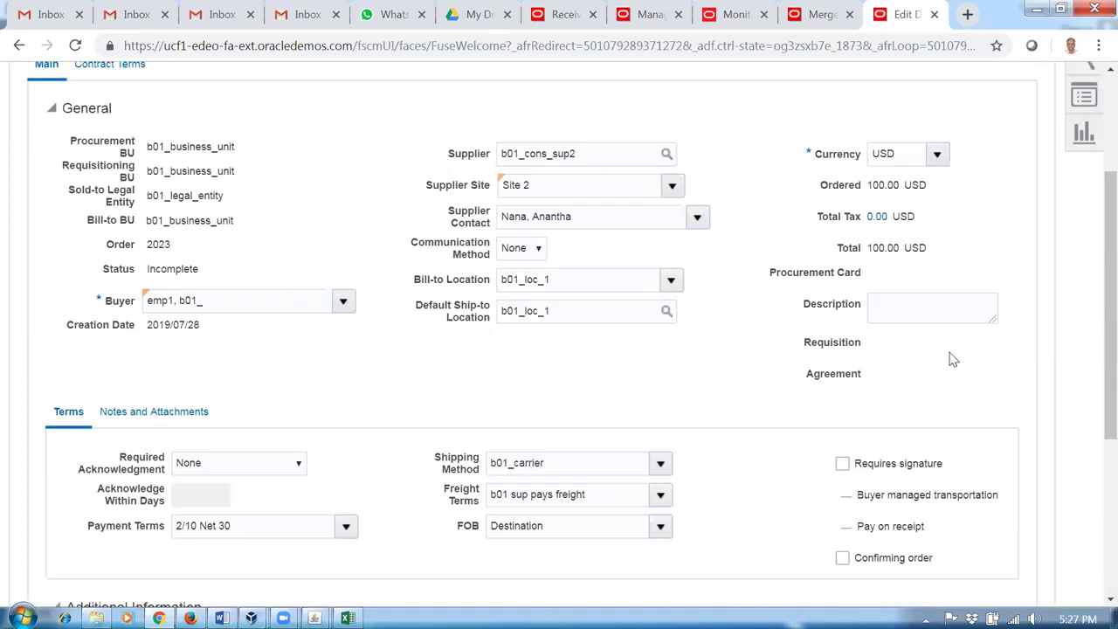
click(881, 189)
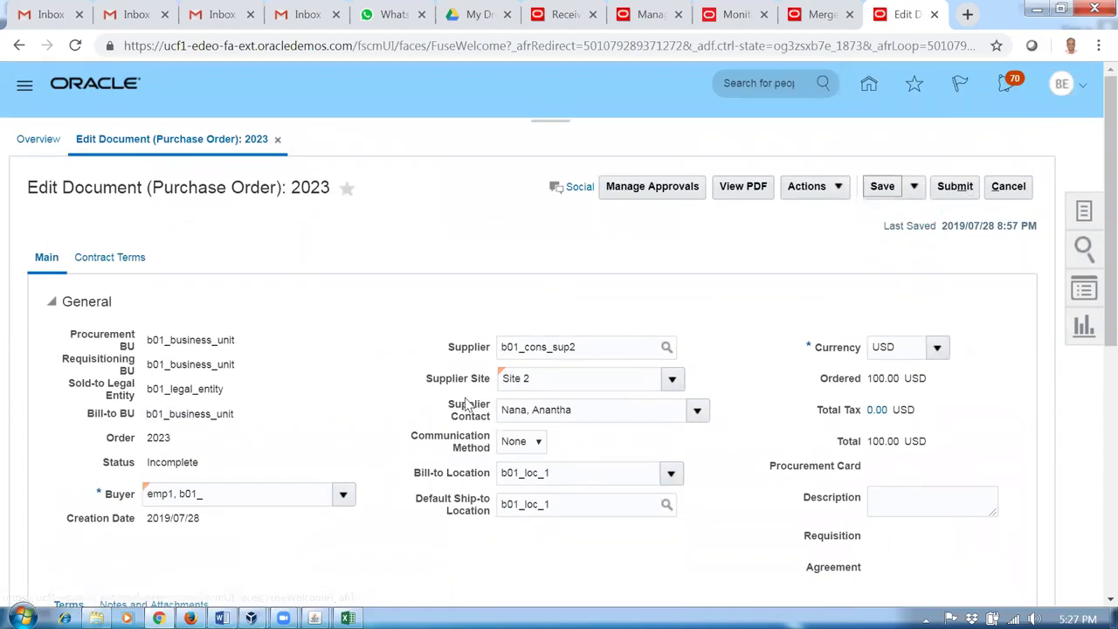
click(951, 187)
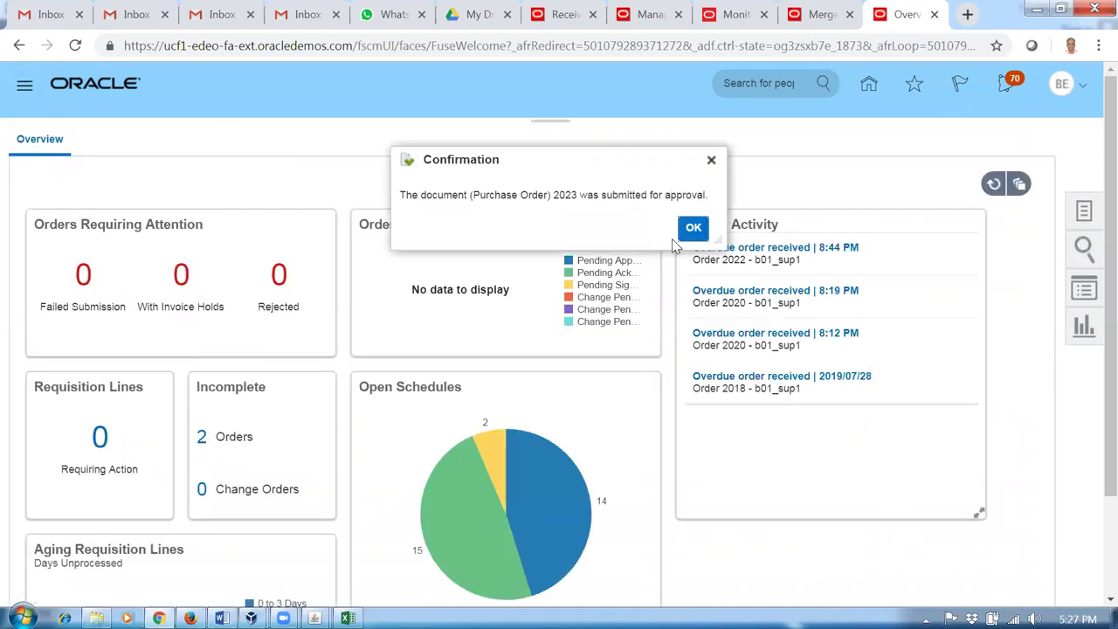
Step: Find the submitted purchase order by its order number in Manage Orders and check its approval status
click(687, 227)
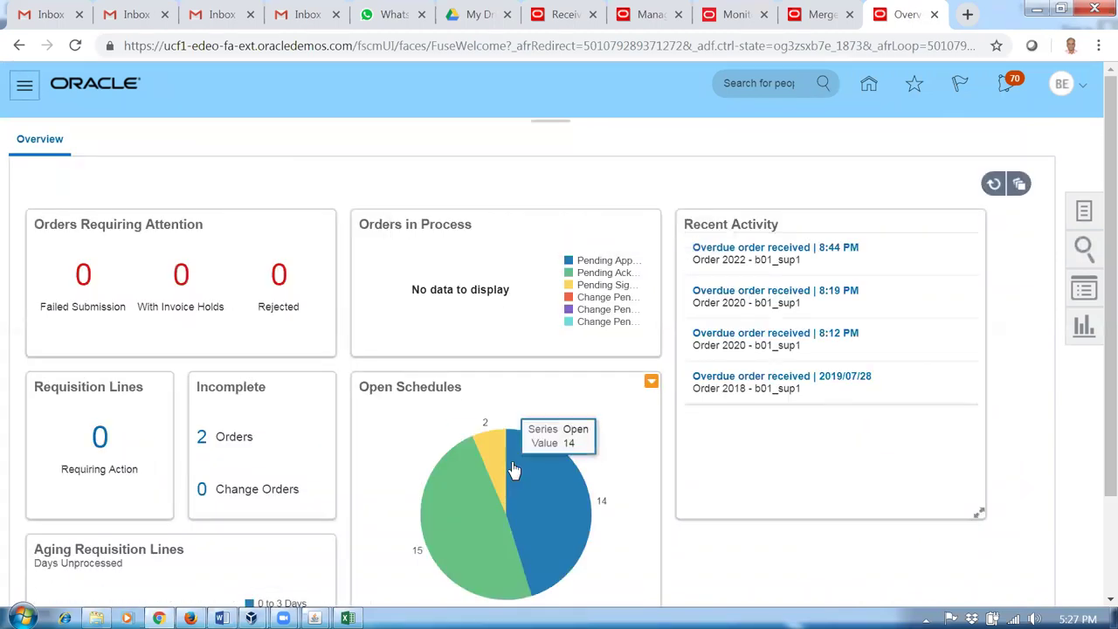
click(1093, 222)
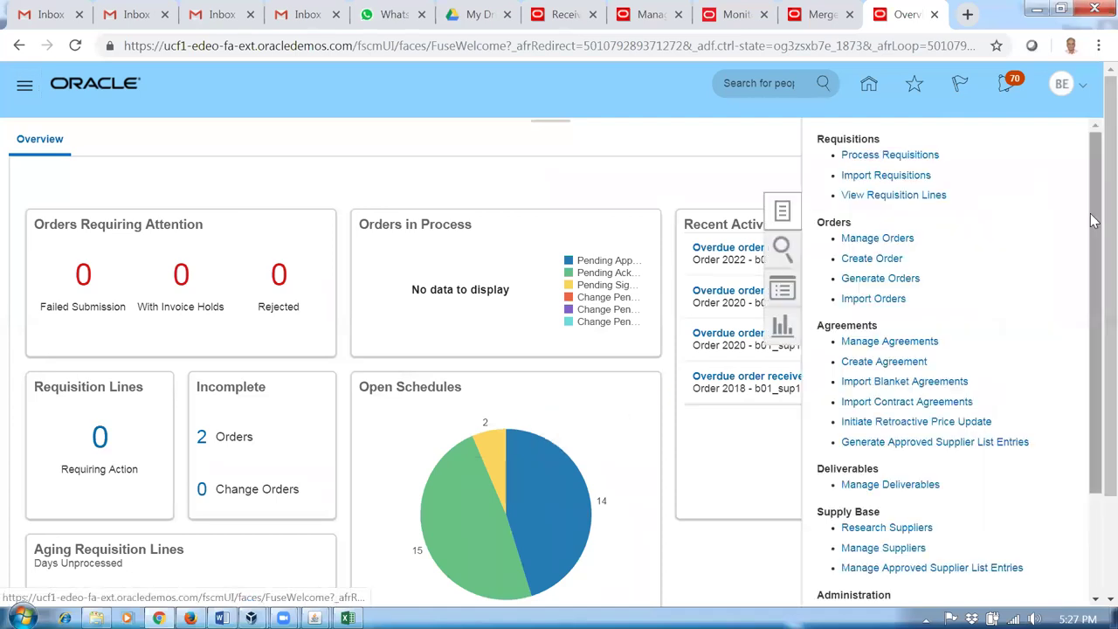
click(879, 239)
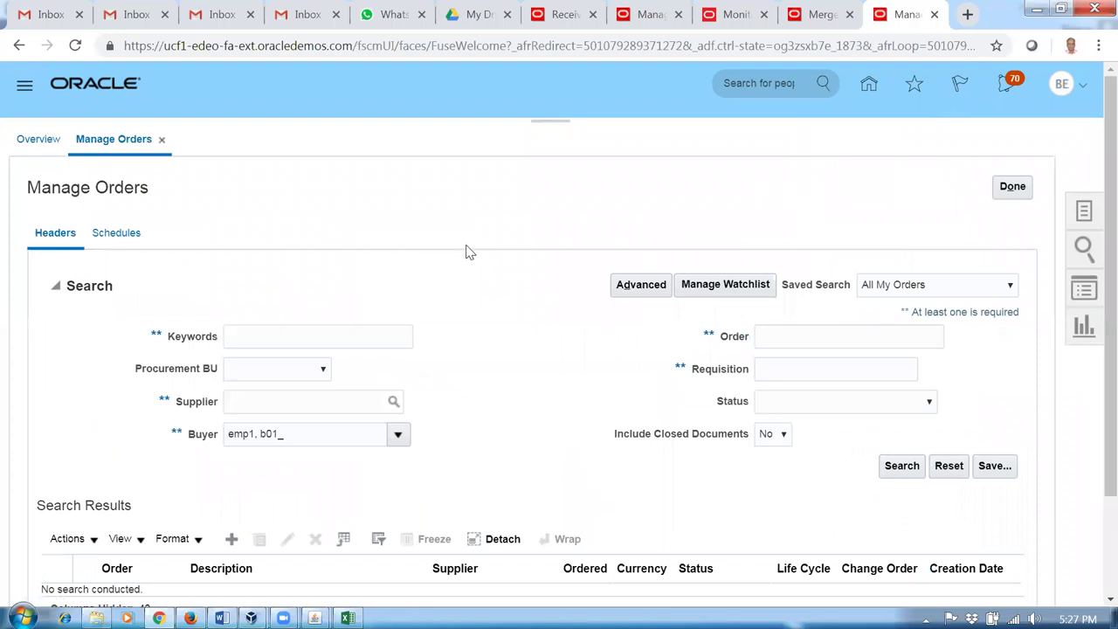
click(828, 332)
text(2023)
key(Tab)
click(900, 467)
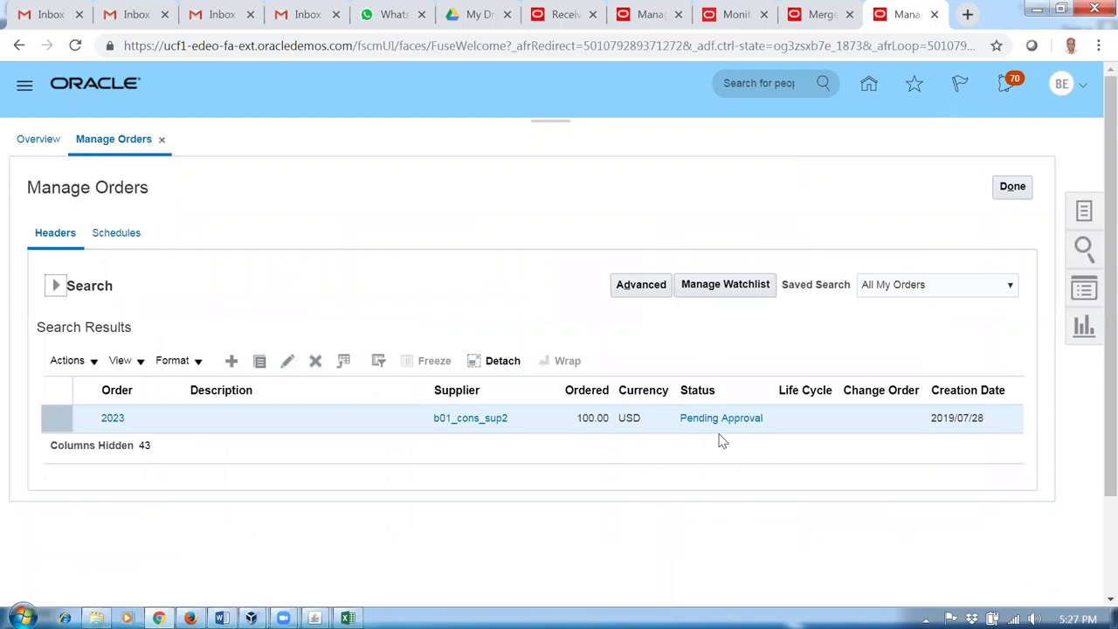
click(723, 421)
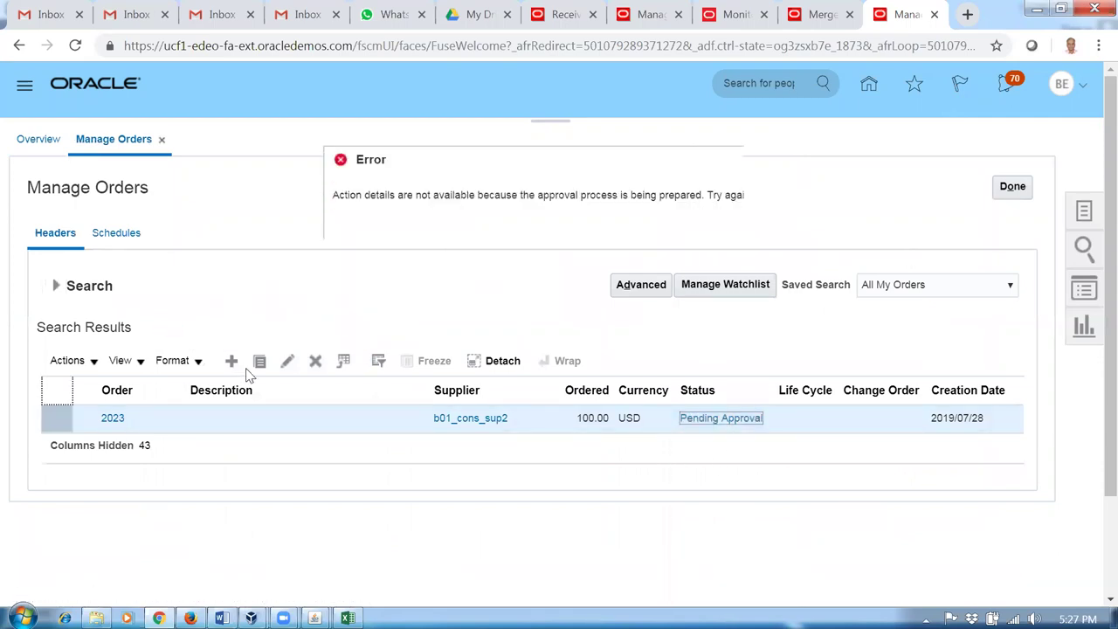
click(760, 227)
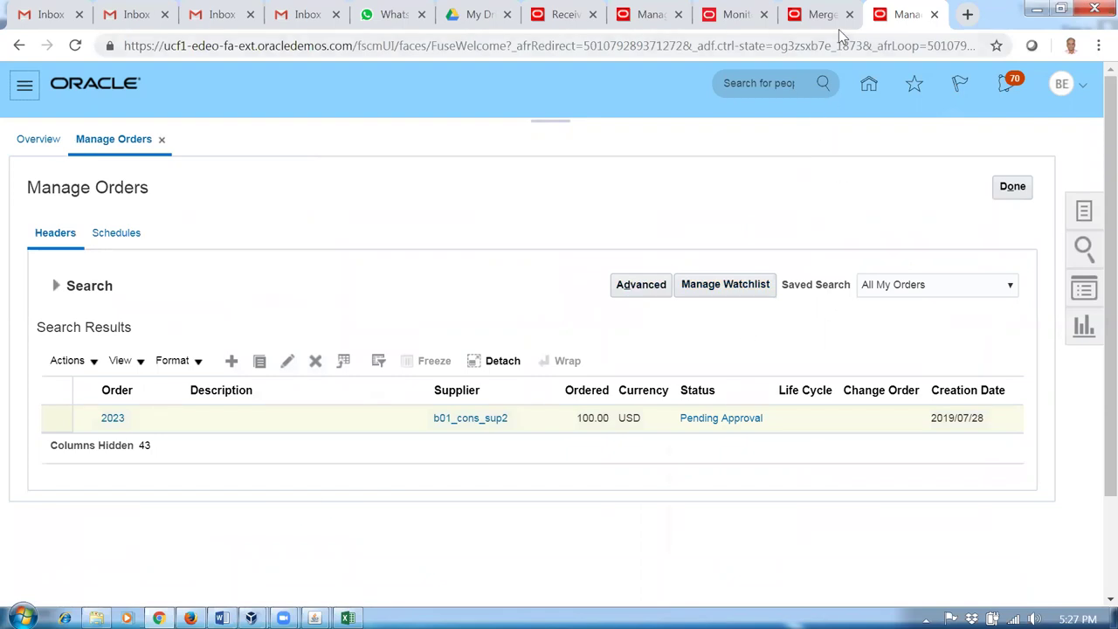
Step: Review the transfer options of the supplier merge request and choose Purchase Orders and All Invoices
click(821, 15)
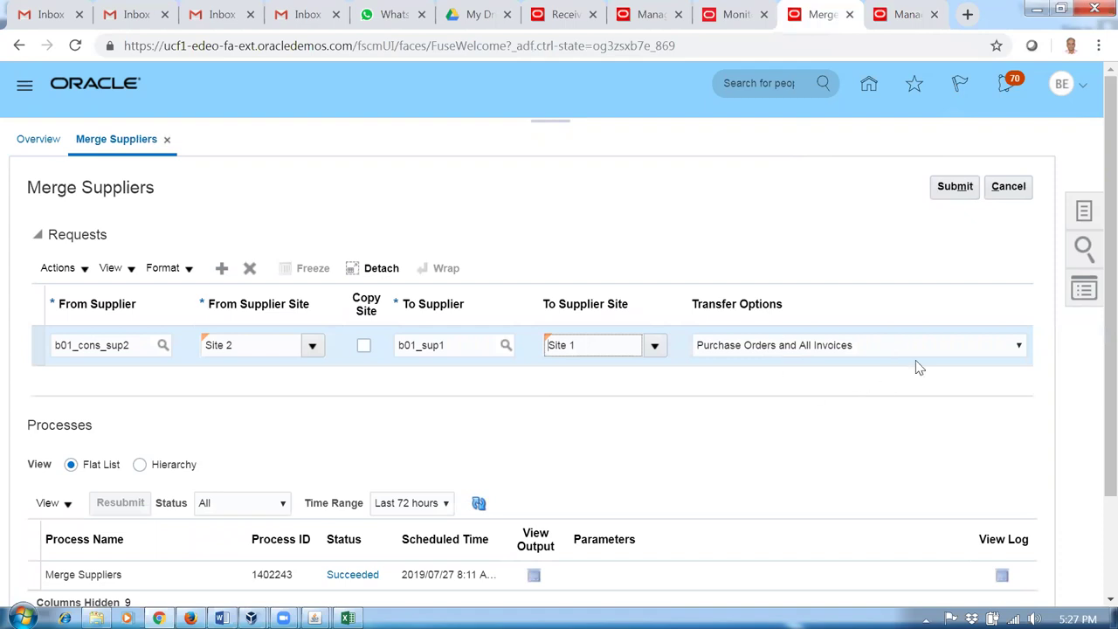
click(867, 346)
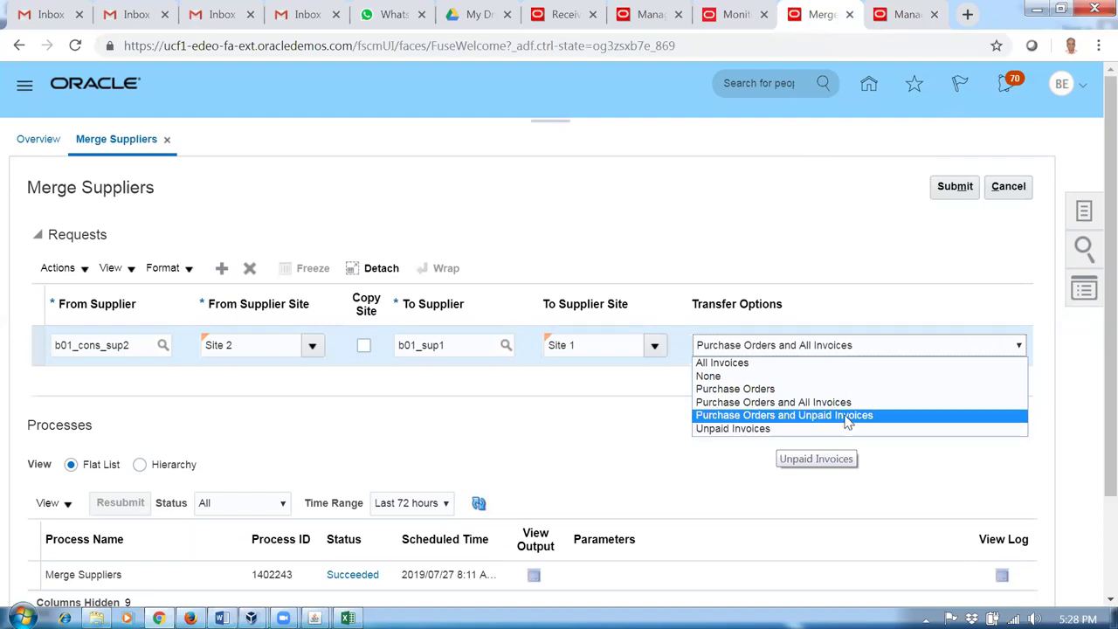
click(847, 404)
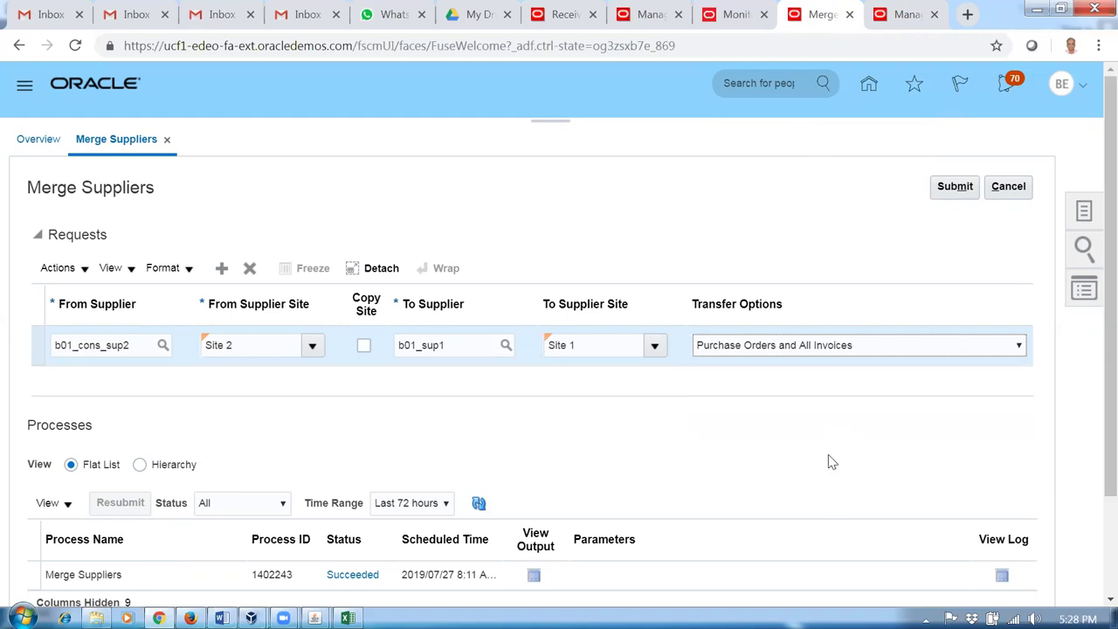
Step: Rerun the Manage Orders search to recheck the purchase order's status and supplier
click(904, 14)
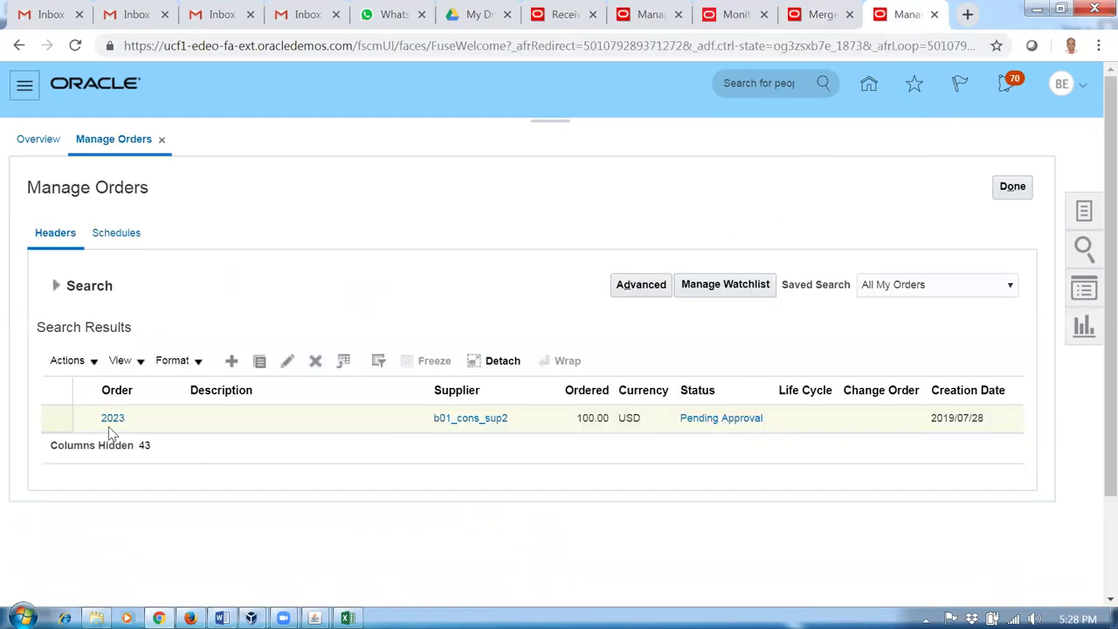
click(55, 285)
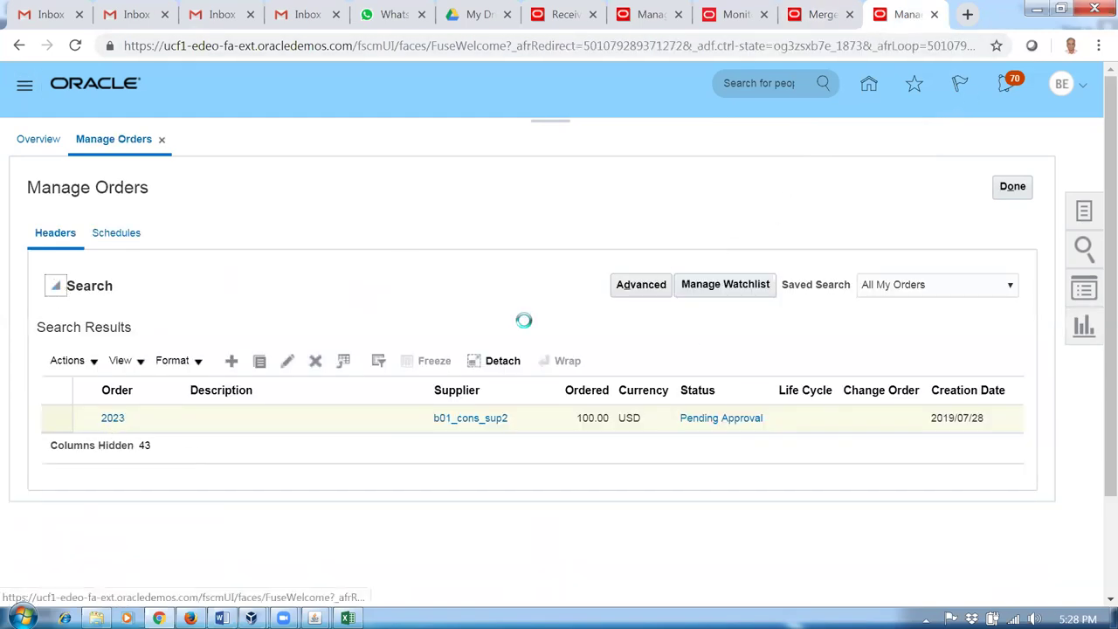
click(895, 468)
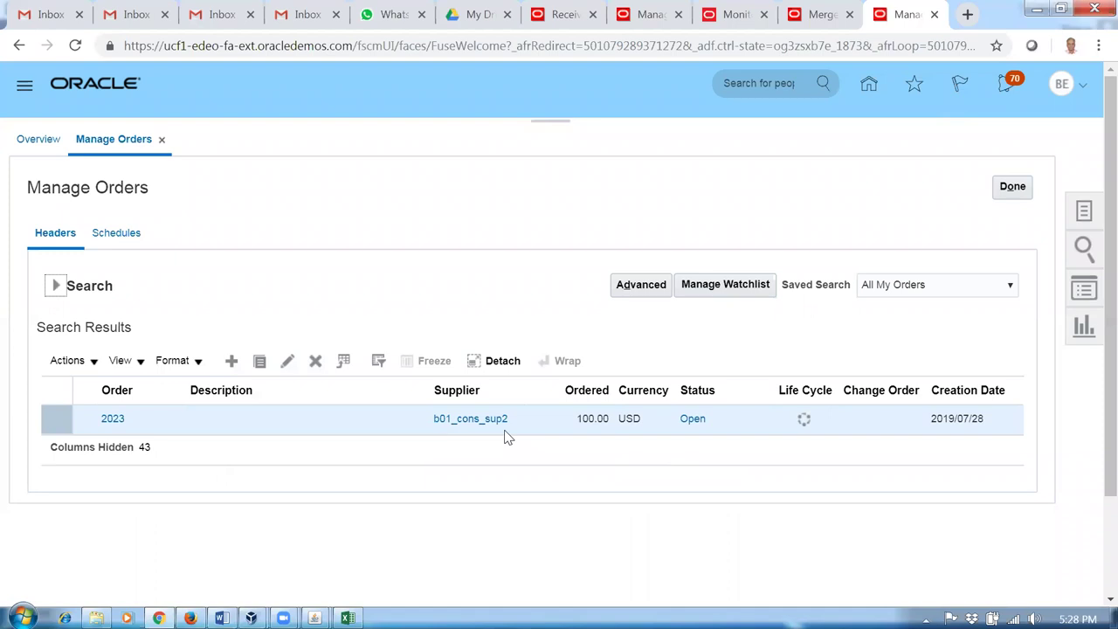
Step: Submit the request merging b01_cons_sup2 Site 2 into b01_sup1 Site 1 and accept the irreversible action
click(815, 22)
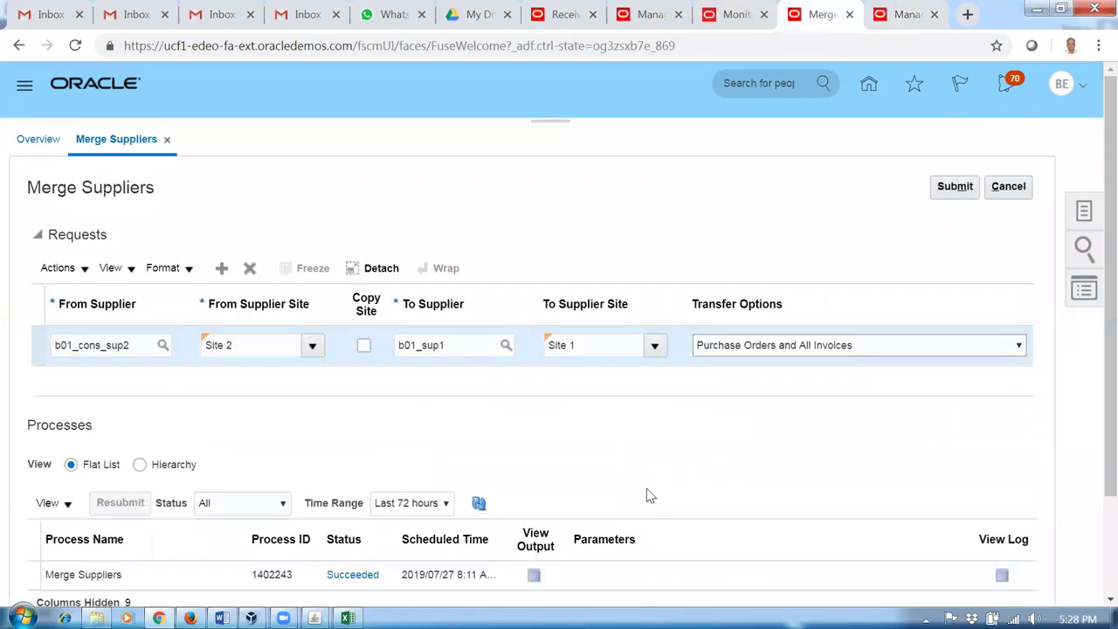
click(948, 188)
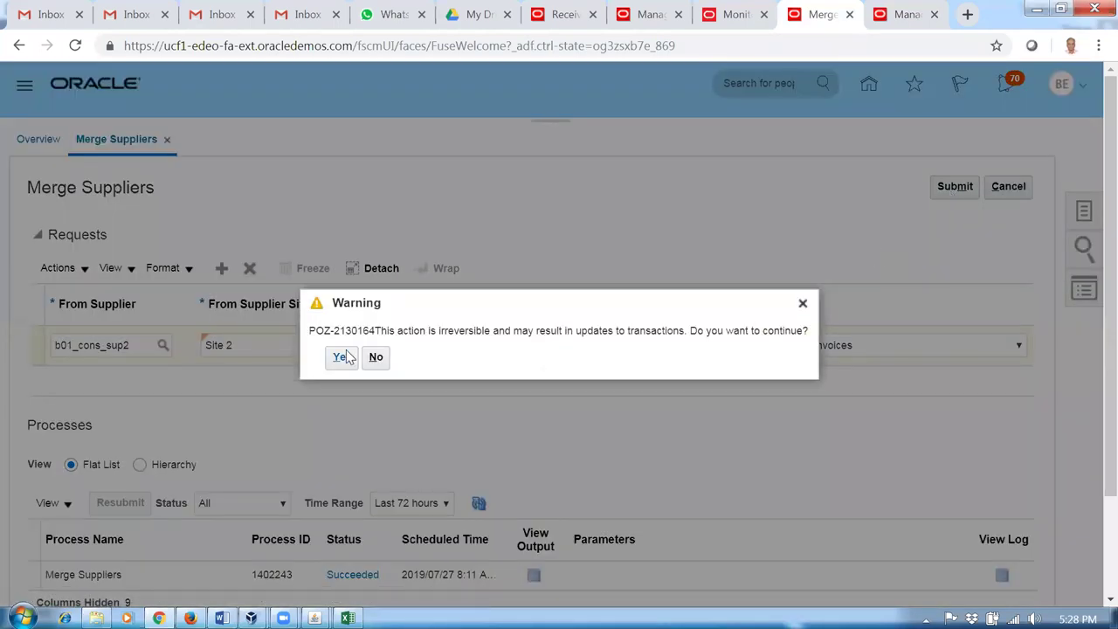
click(340, 357)
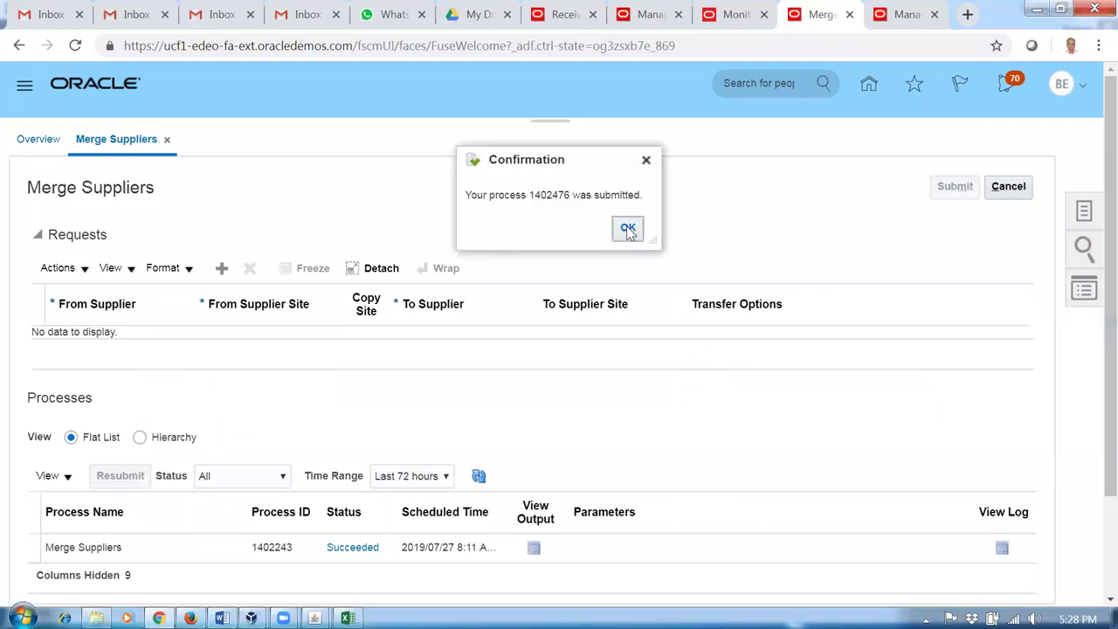
click(628, 229)
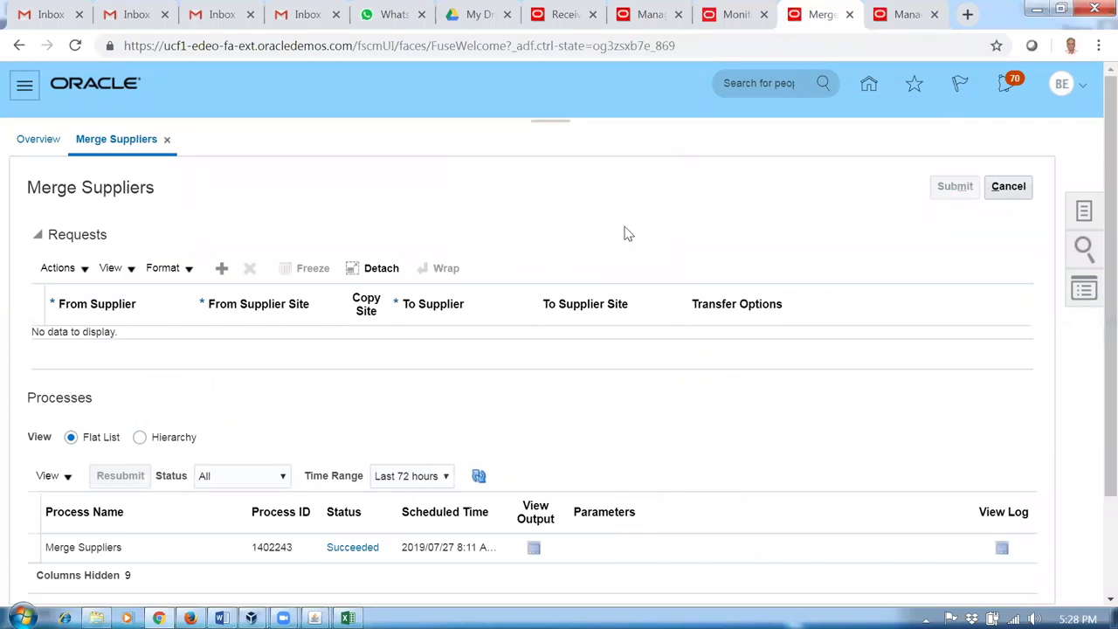
Step: Monitor the Merge Suppliers process in Scheduled Processes, refreshing its status until it finishes
click(743, 15)
click(686, 316)
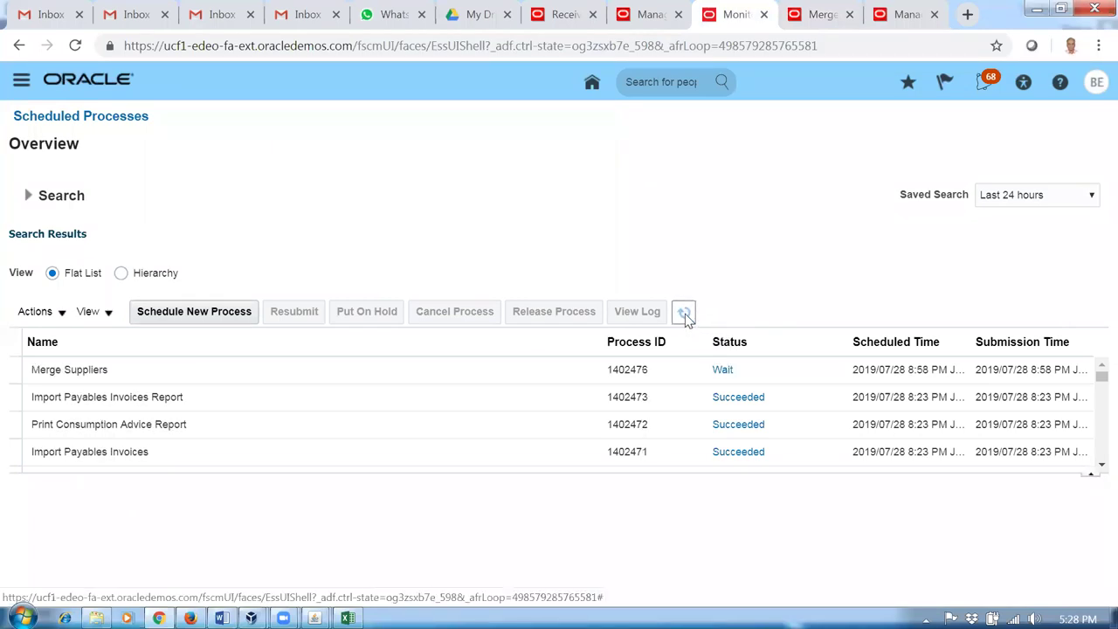
click(685, 316)
click(684, 313)
click(684, 315)
click(684, 312)
click(685, 314)
click(684, 314)
click(685, 312)
click(685, 314)
click(219, 388)
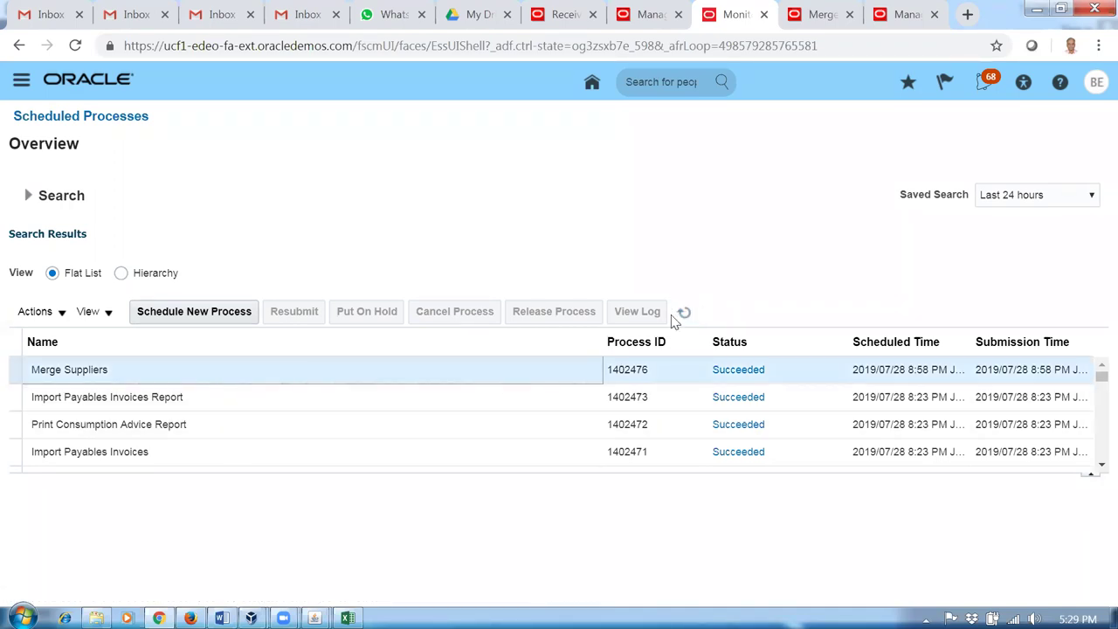
Step: Rerun the order search in Manage Orders and open the purchase order to check its supplier and site
click(830, 18)
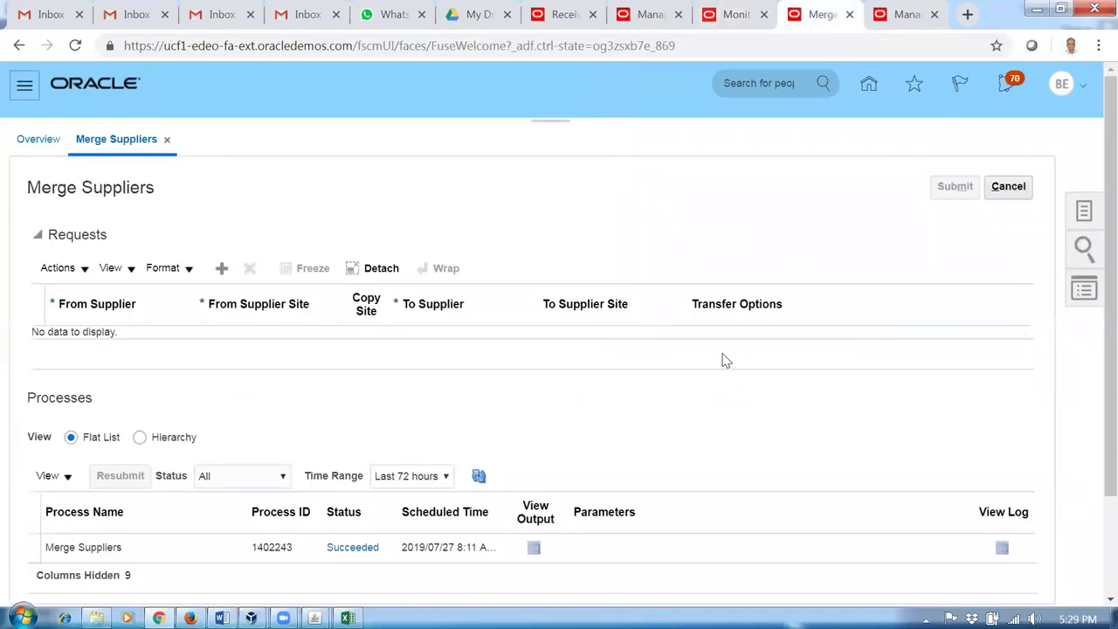
click(902, 14)
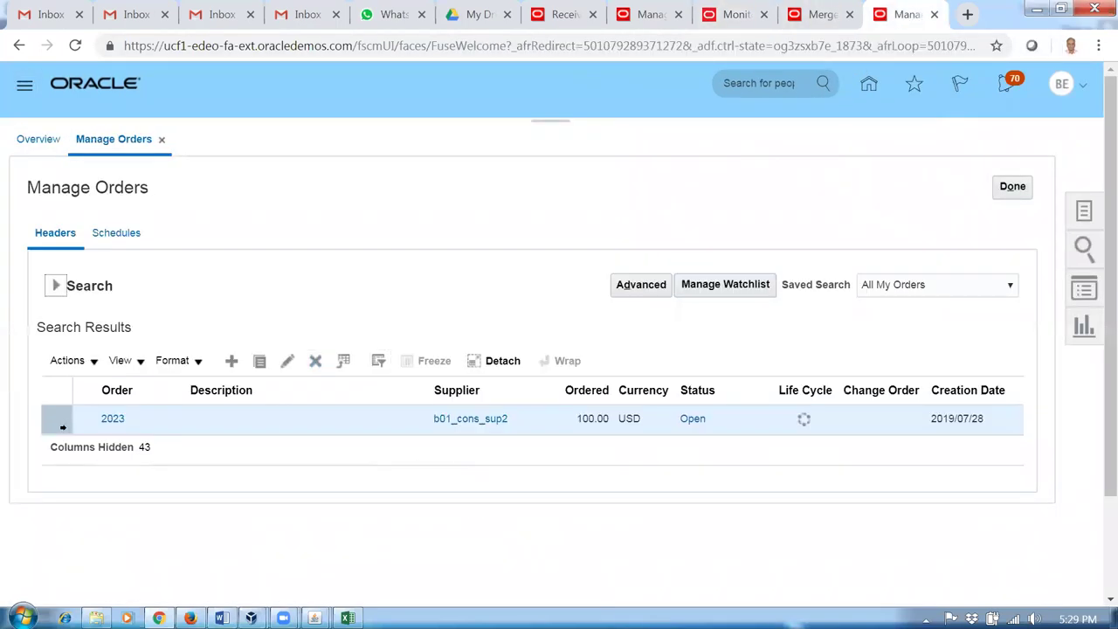
click(57, 287)
click(905, 473)
click(112, 420)
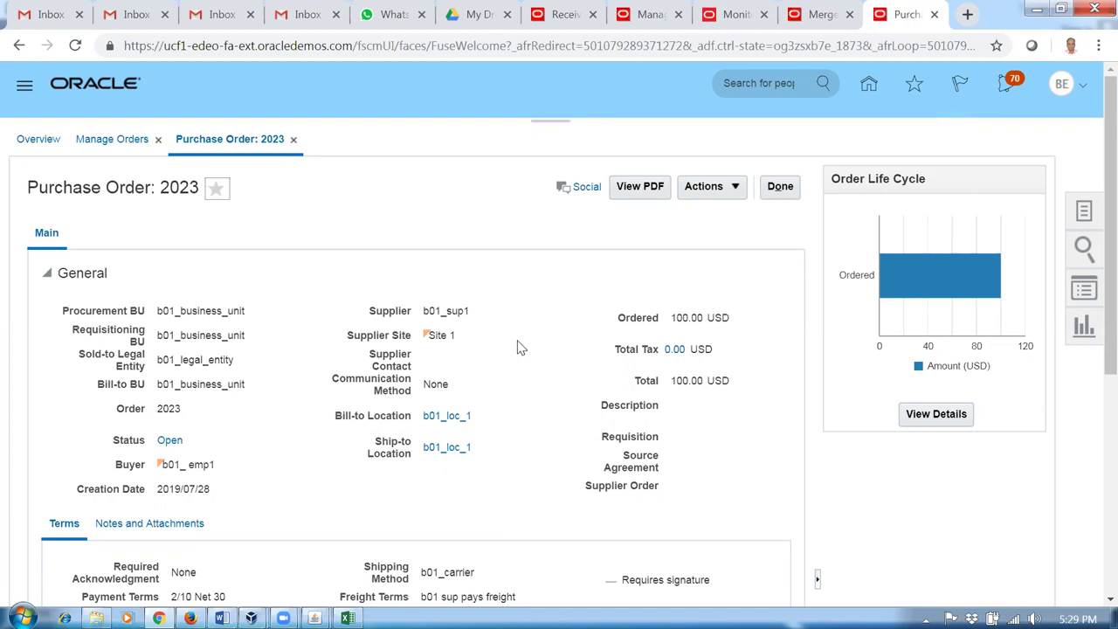
Step: Add a blank row to the merge requests and display its available transfer options
click(821, 15)
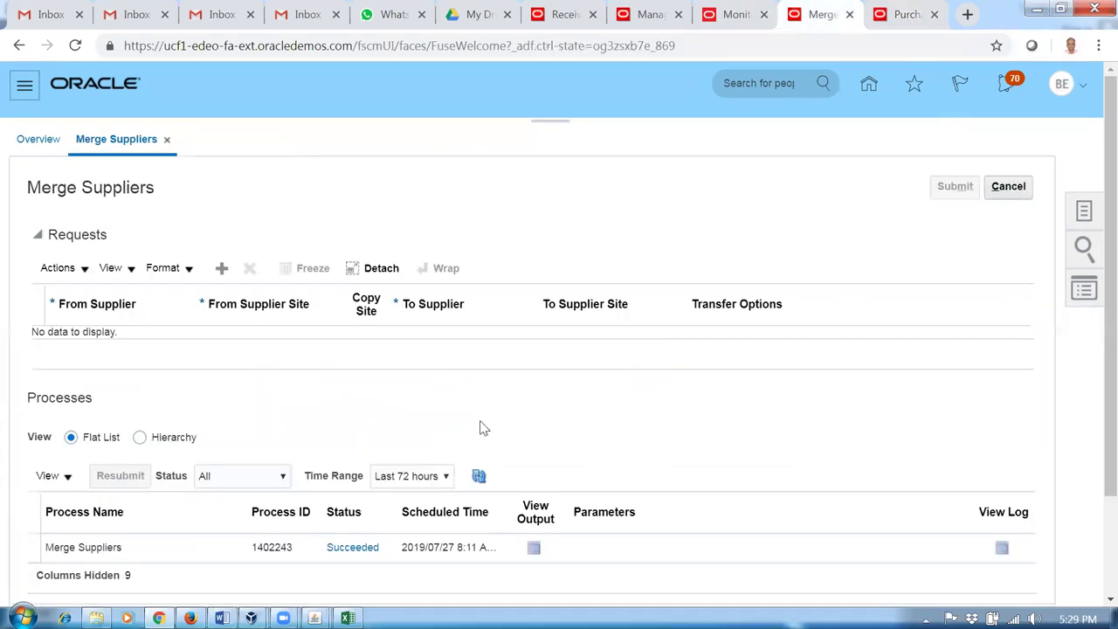
click(221, 268)
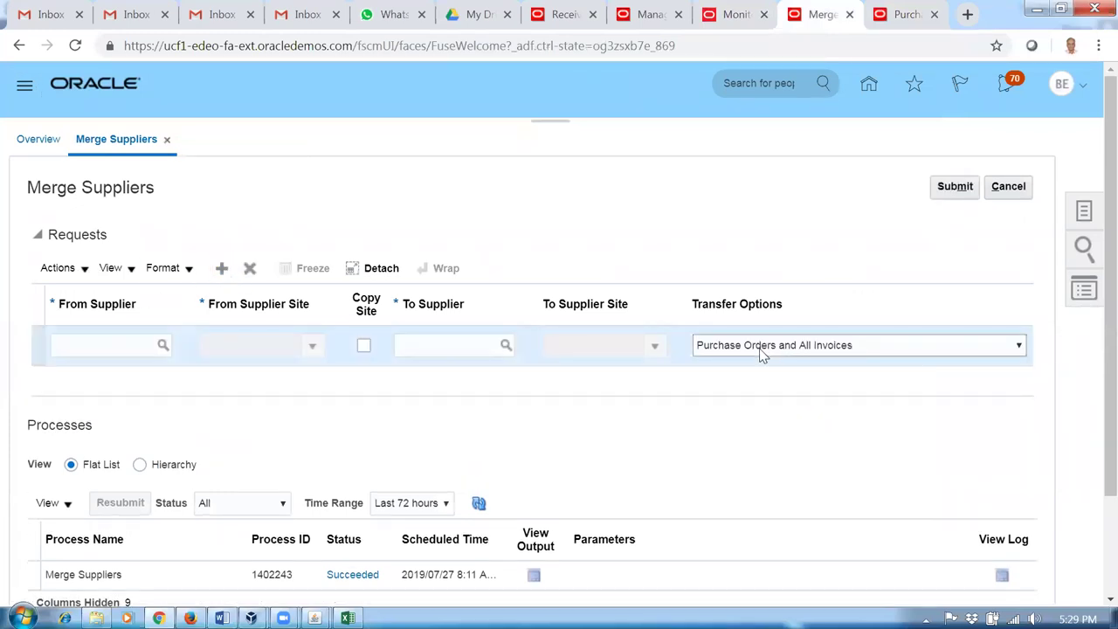
click(758, 348)
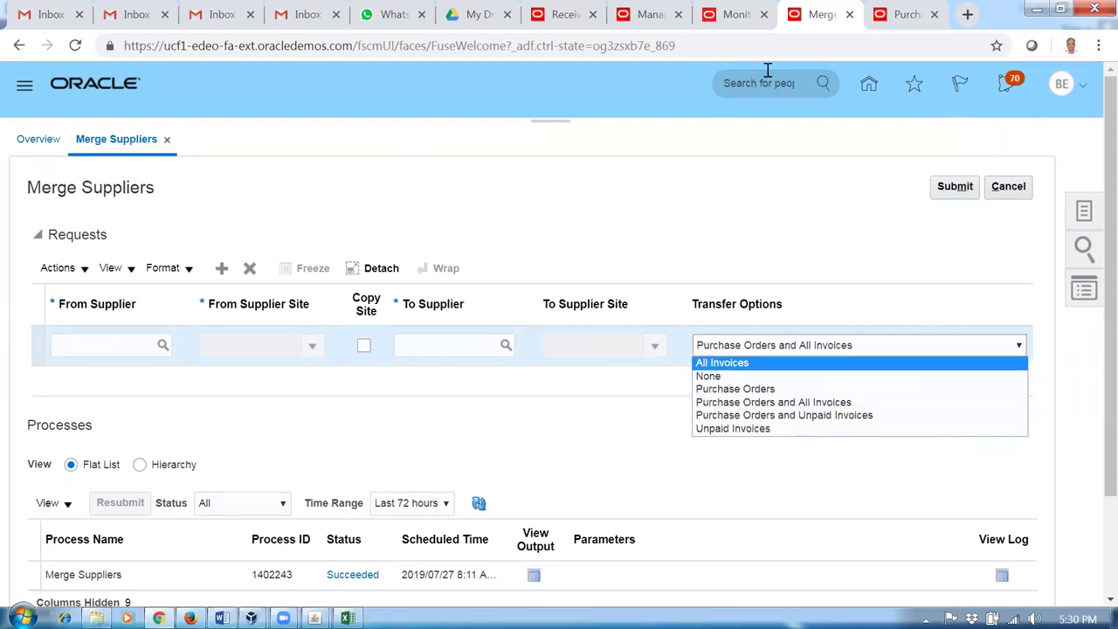
Step: Close the purchase order and Manage Orders, and start a new purchase order with Procurement BU b01_business_unit
click(913, 18)
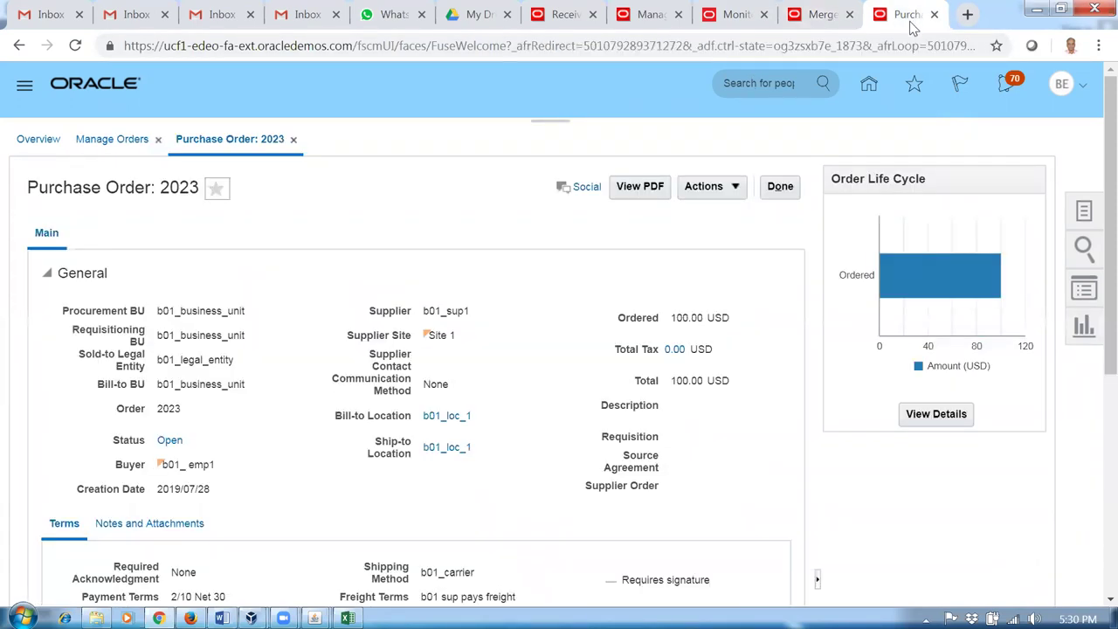
click(780, 187)
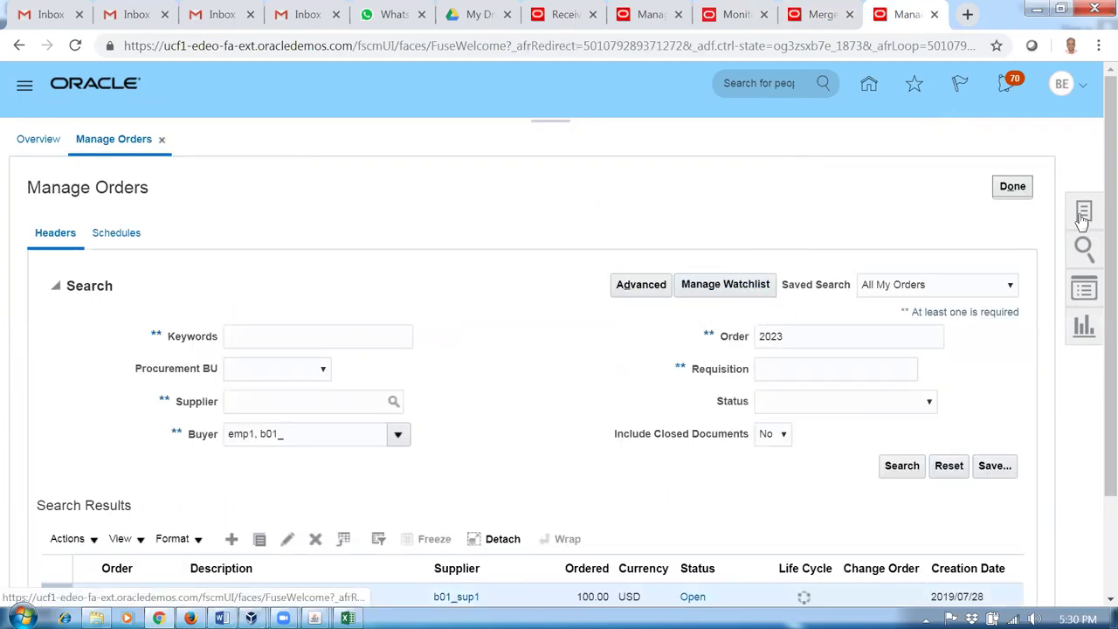
click(1011, 187)
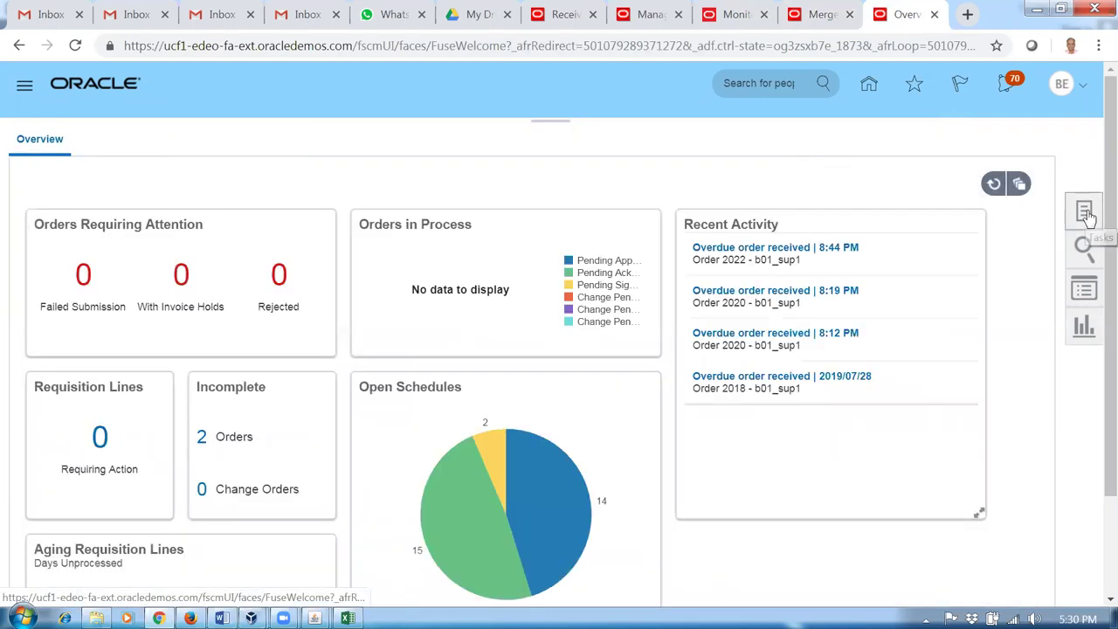
click(1086, 214)
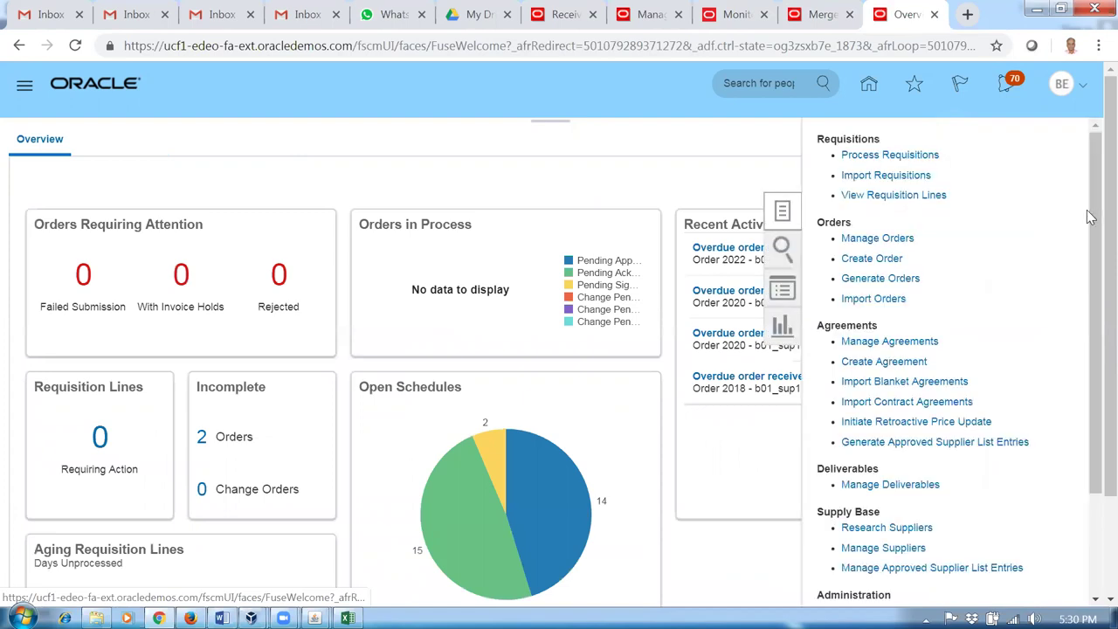
click(889, 260)
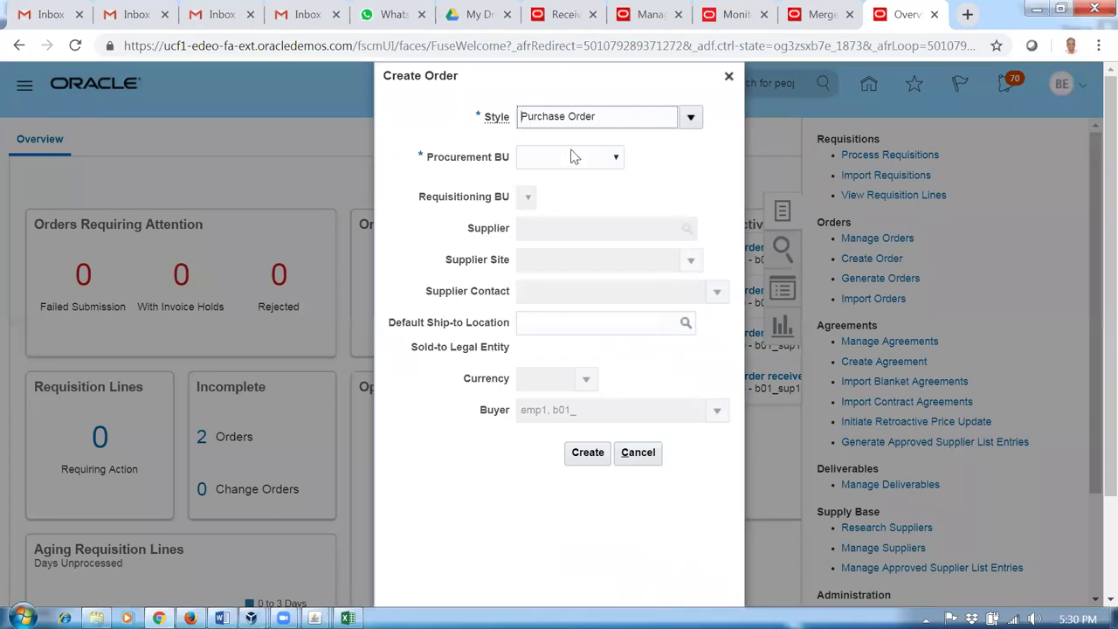
click(574, 156)
click(564, 206)
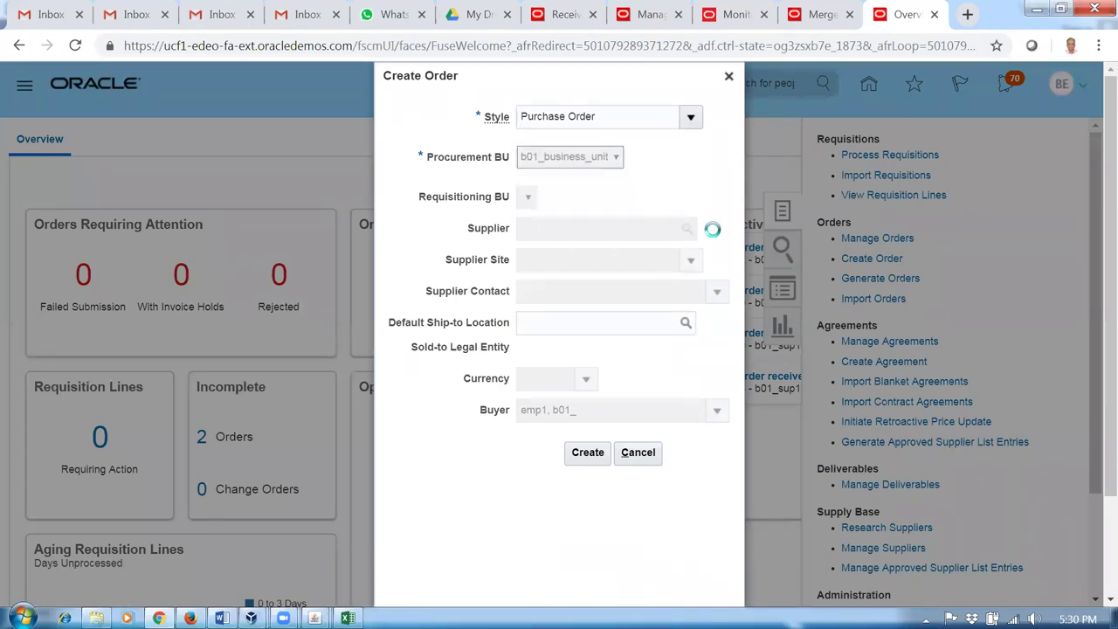
Step: Look up suppliers starting with b01 for the new purchase order, and clear the supplier entry
click(566, 227)
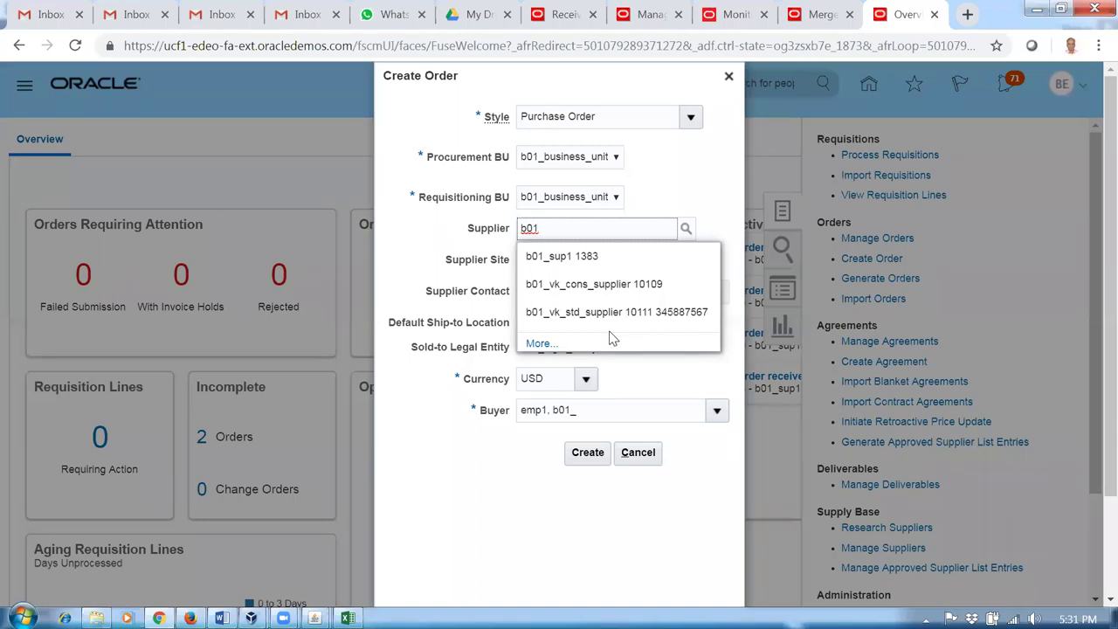
key(BackSpace)
key(BackSpace)
key(BackSpace)
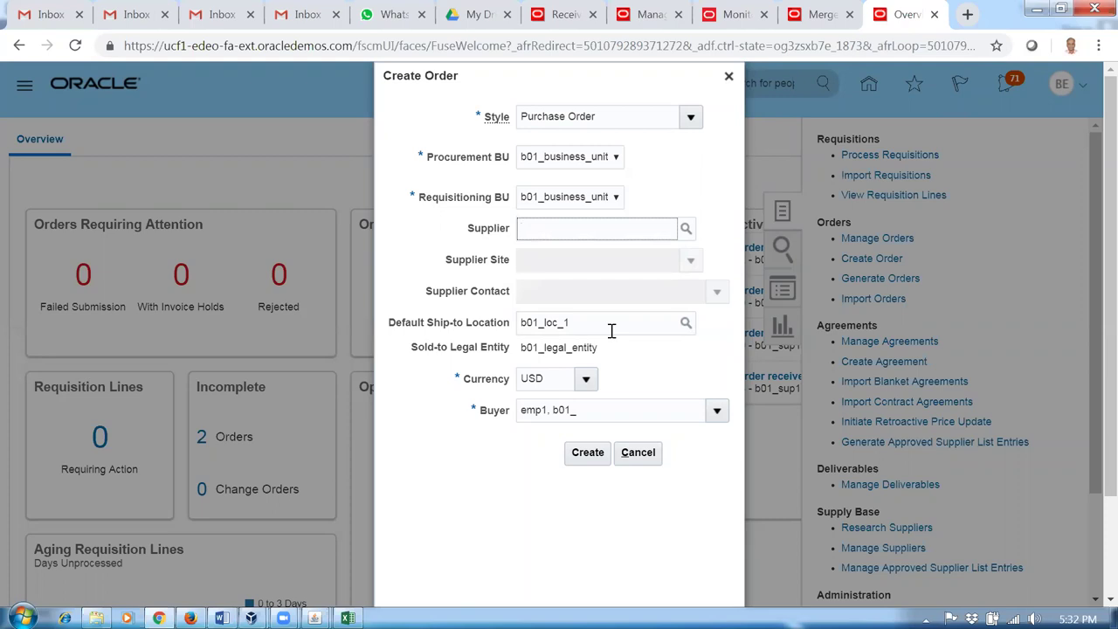
Step: Return to the Merge Suppliers page and review the transfer options of the blank merge request
click(819, 15)
click(765, 348)
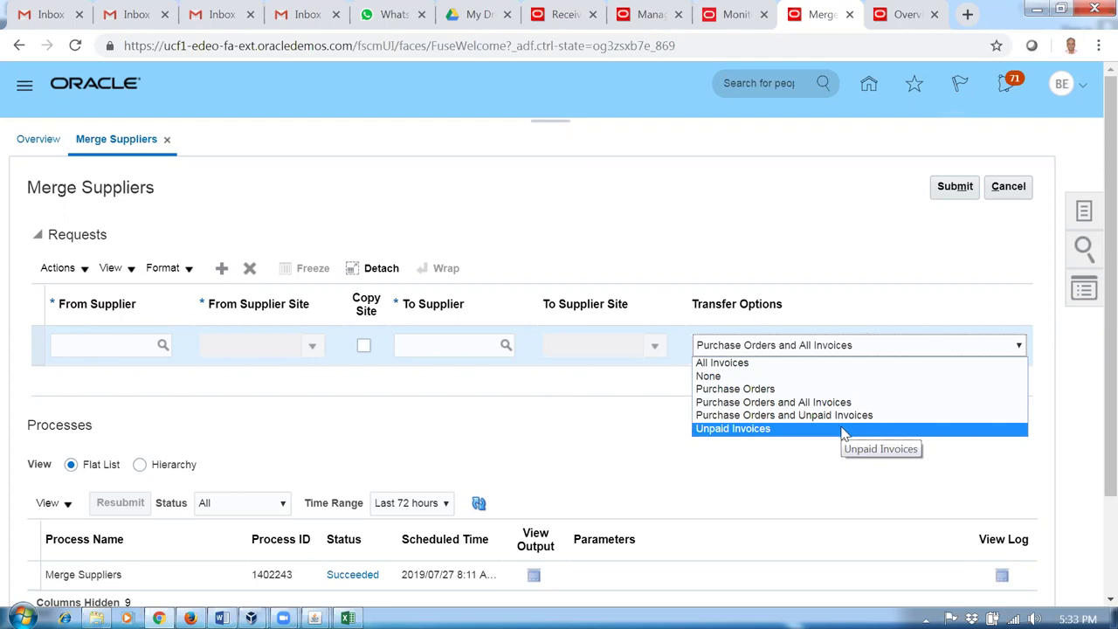
click(405, 437)
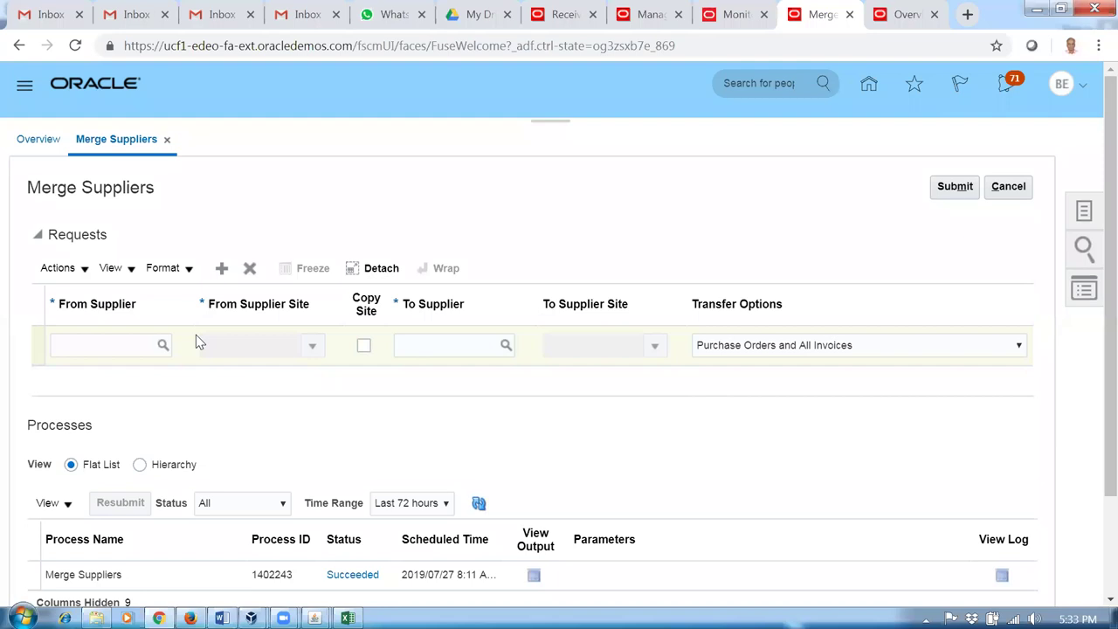
Step: Fill the merge request from b01_vk_cons_supplier, site b01 main site 1, to supplier b01_sup1, and cancel it without submitting
click(120, 343)
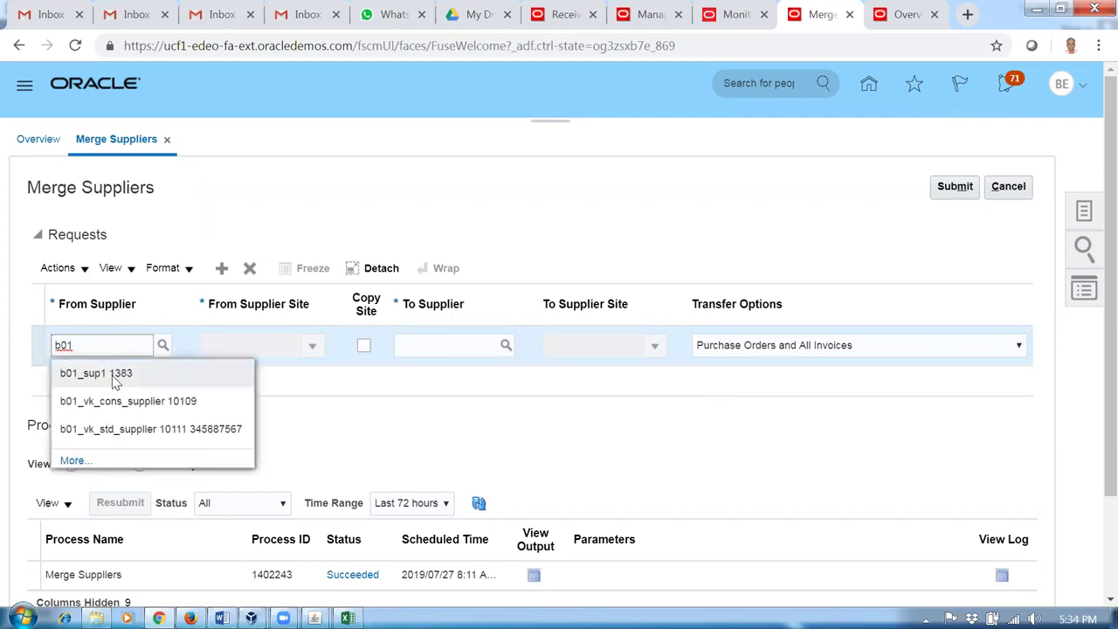
click(122, 401)
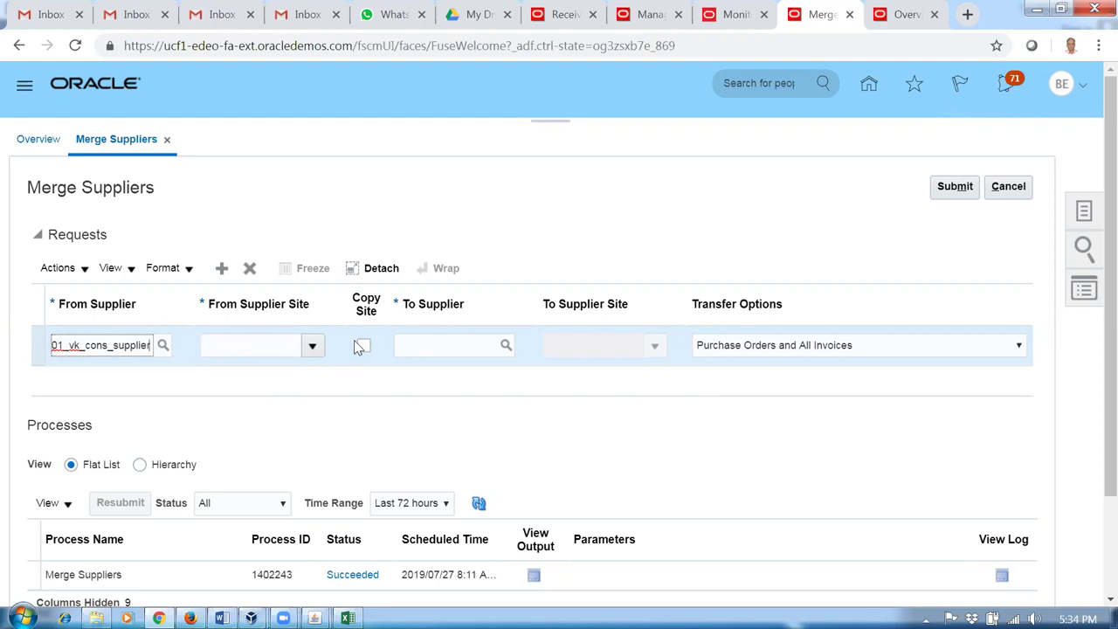
click(314, 347)
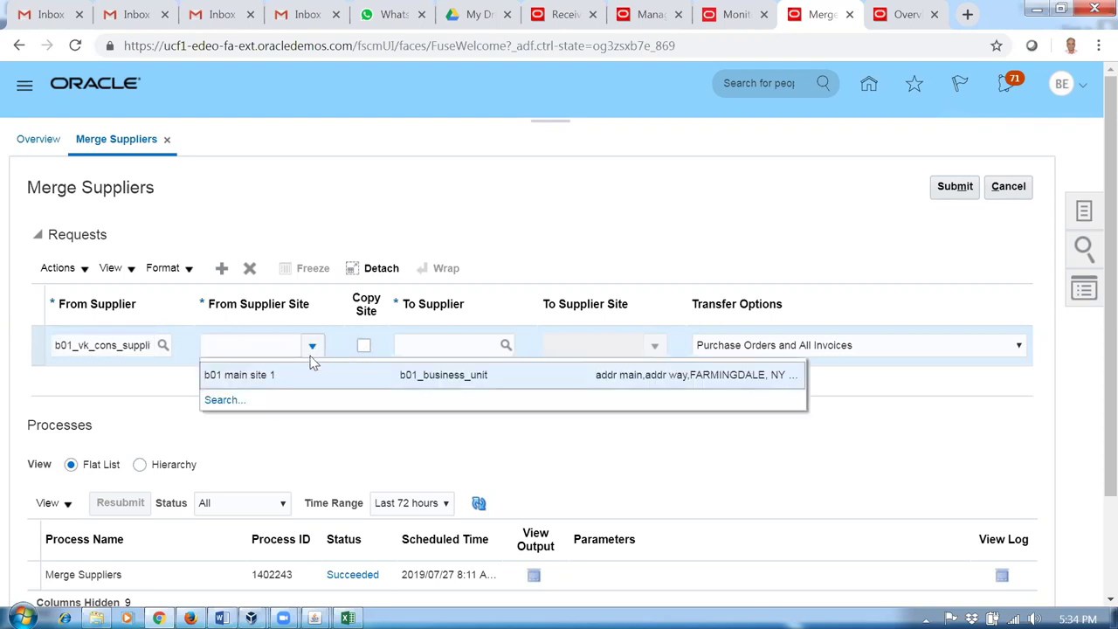
click(298, 374)
click(457, 342)
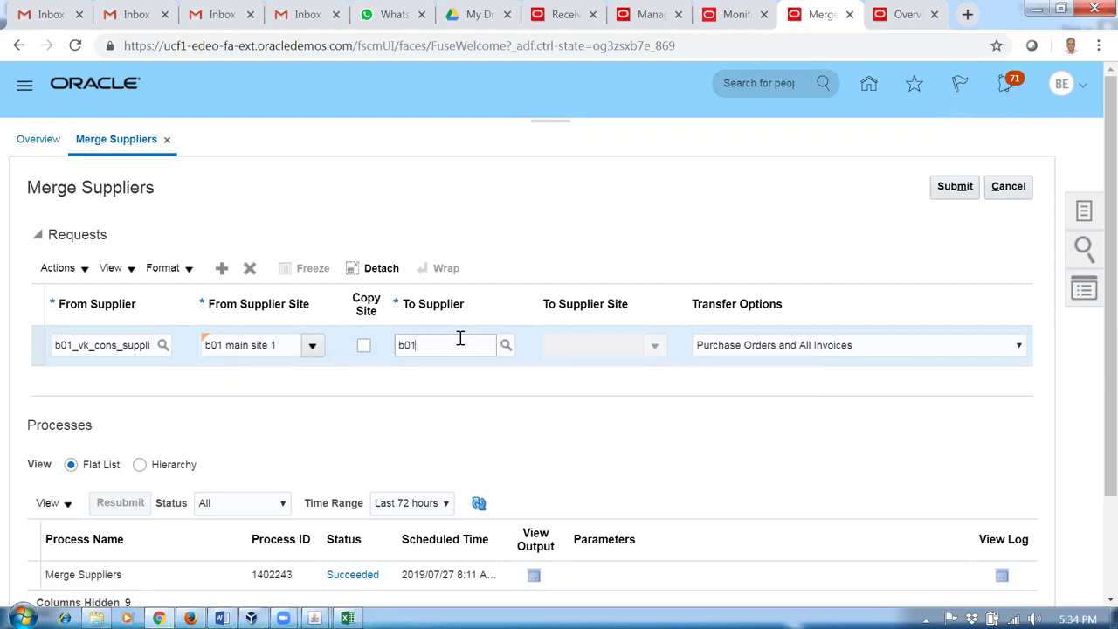
text(b01)
click(416, 377)
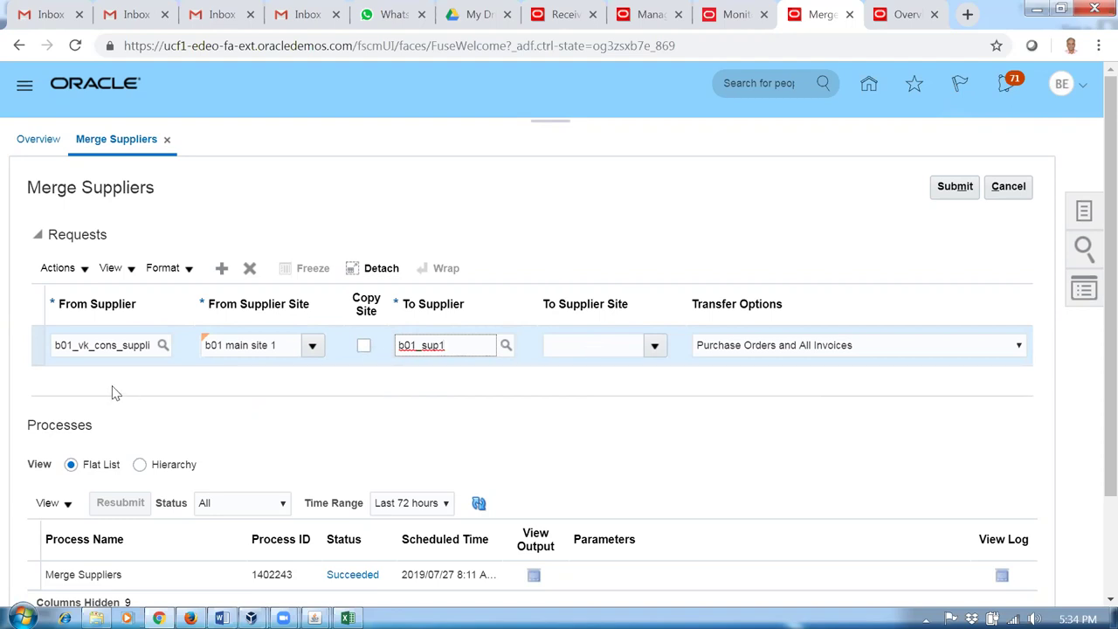
click(997, 194)
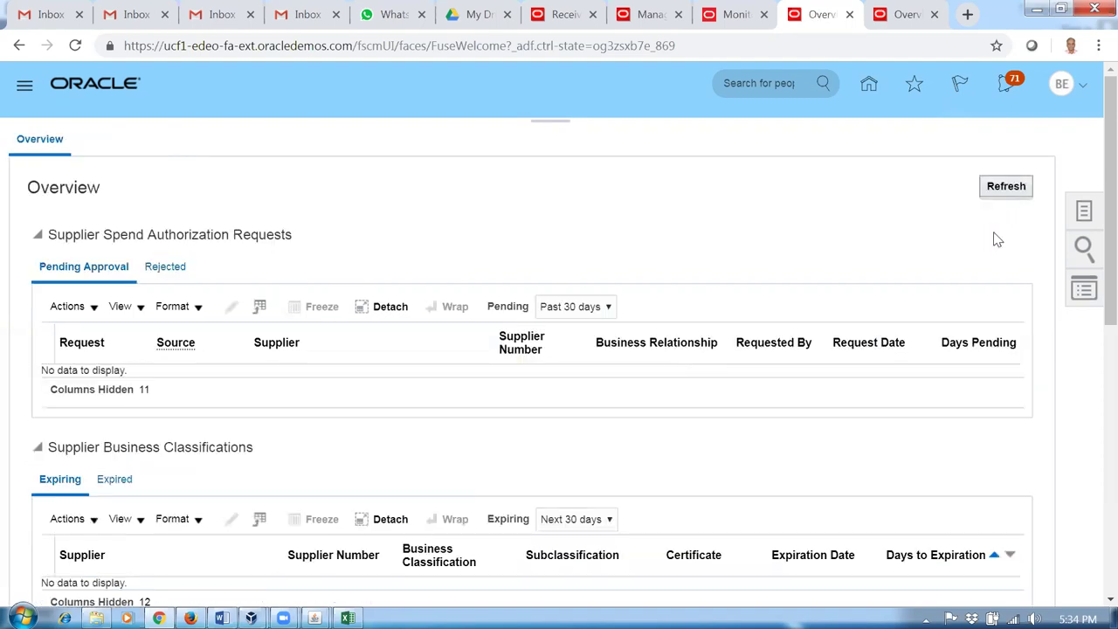
Step: Open Manage Suppliers and search for suppliers with the keyword b01
click(1081, 213)
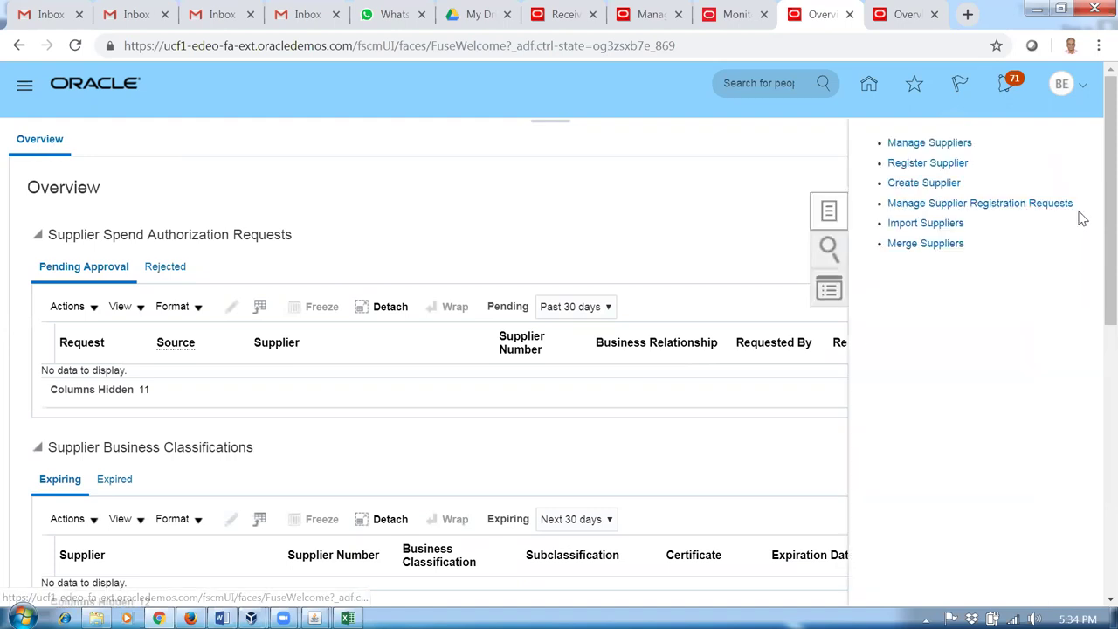
click(915, 145)
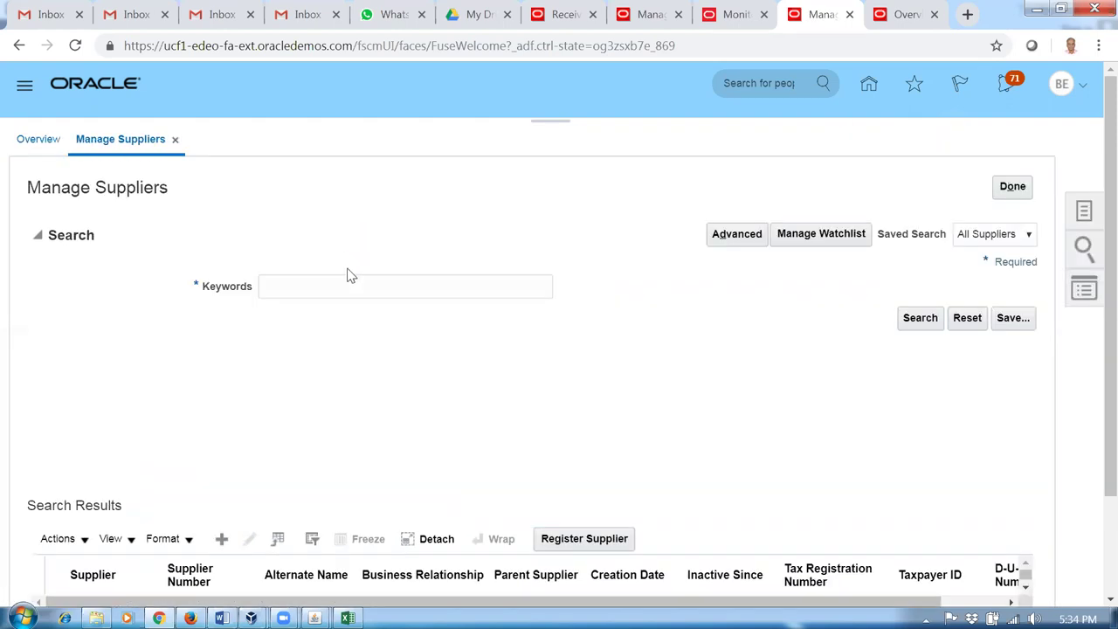
scroll(329, 401, down, 2)
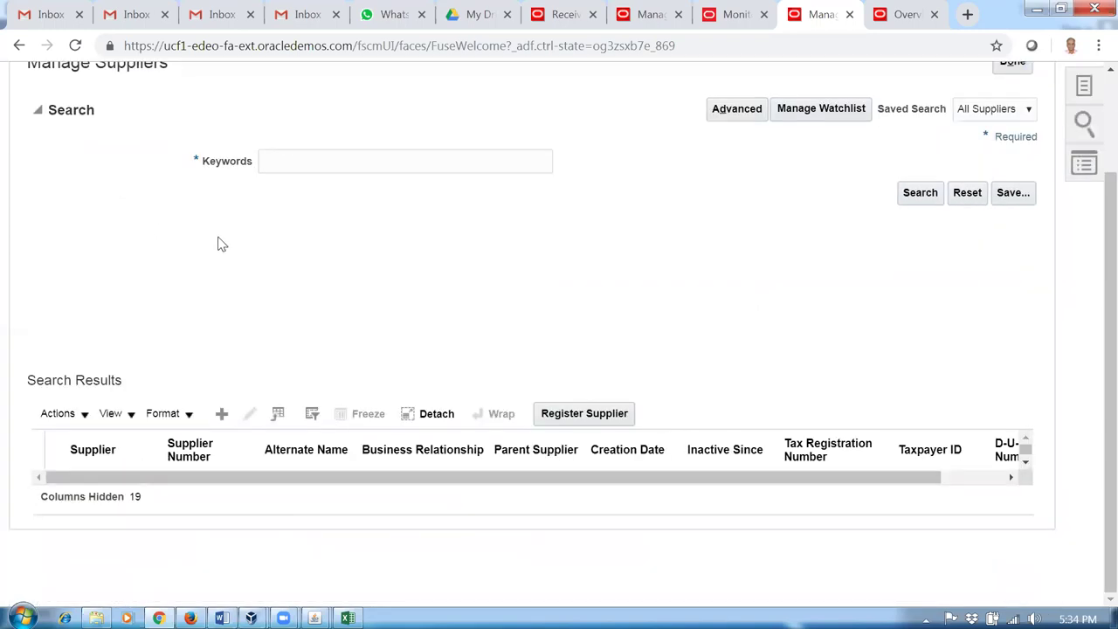
scroll(556, 295, up, 2)
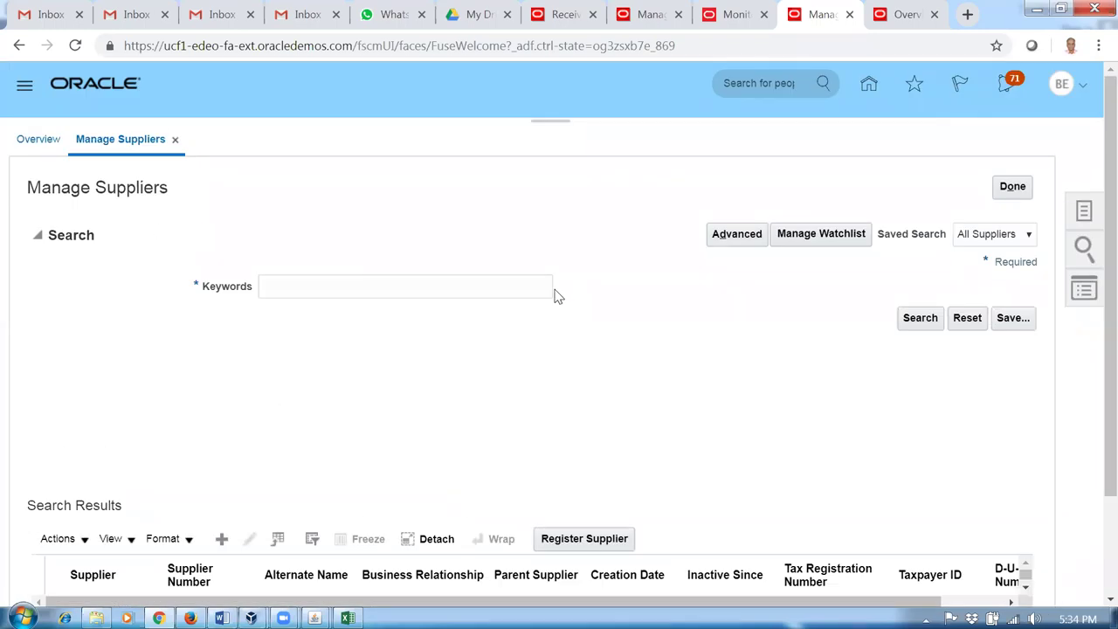
click(552, 289)
text(b01)
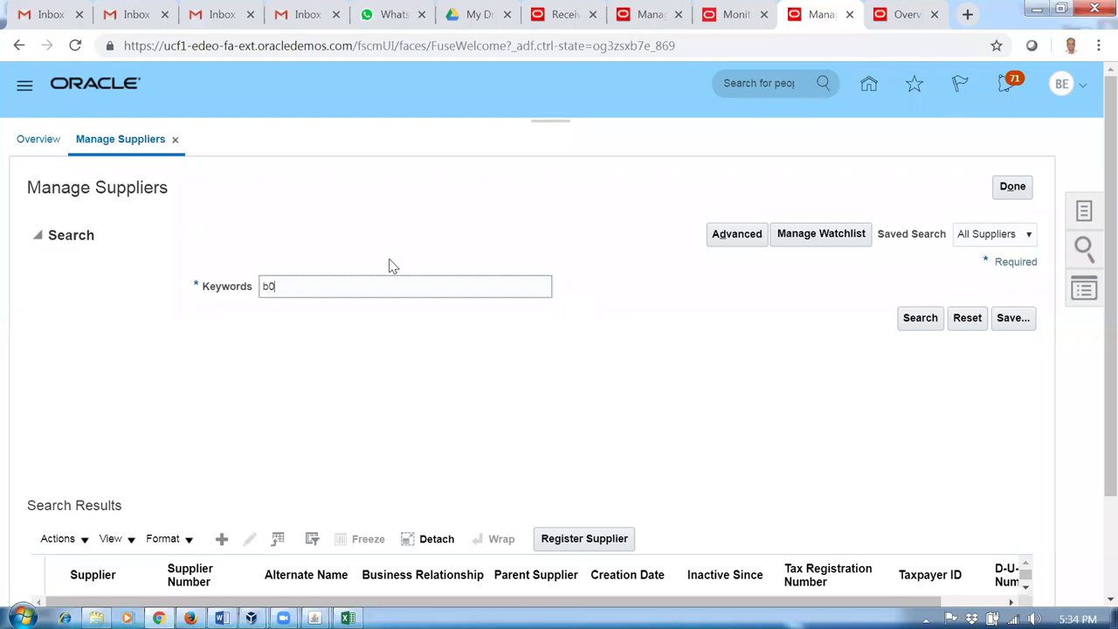
click(901, 319)
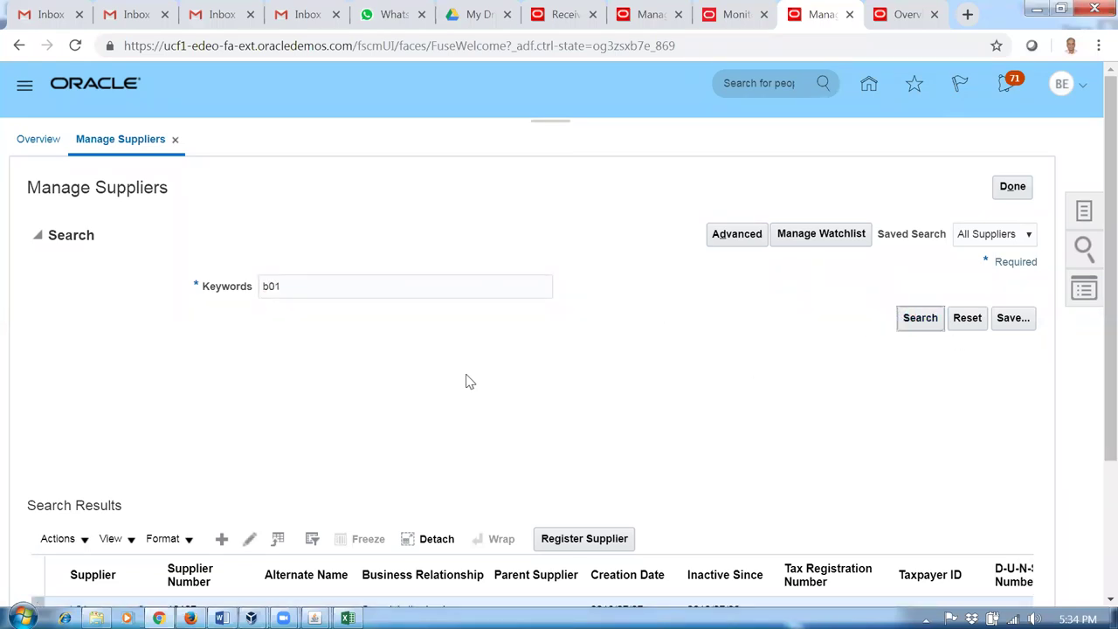
Step: Open supplier b01_vk_cons_supplier from the search results for editing and show its sites
scroll(47, 584, down, 2)
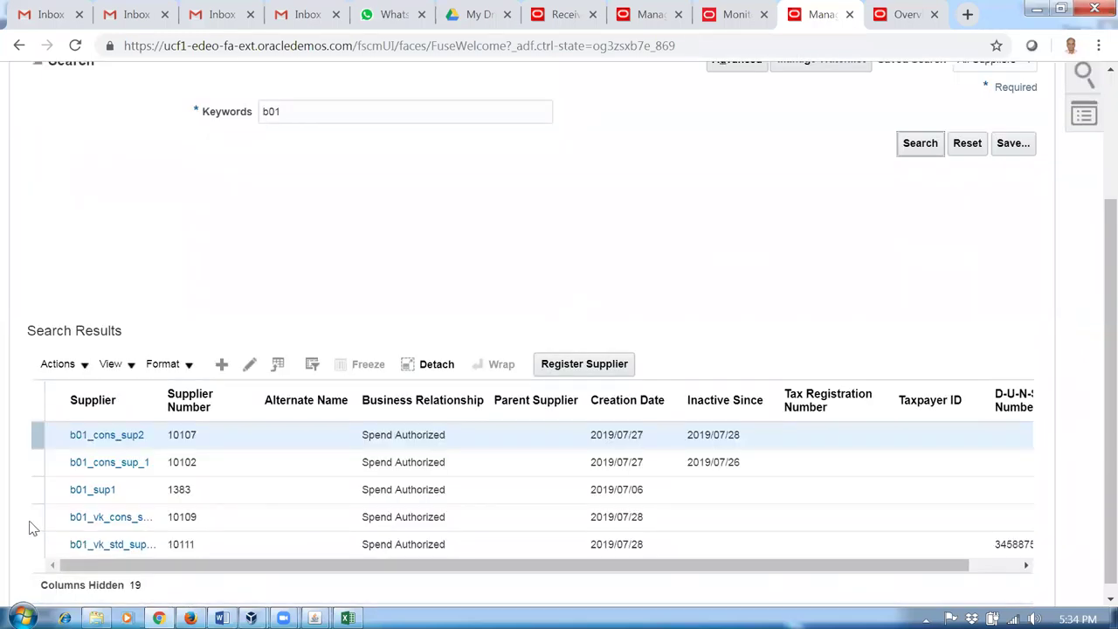
click(37, 517)
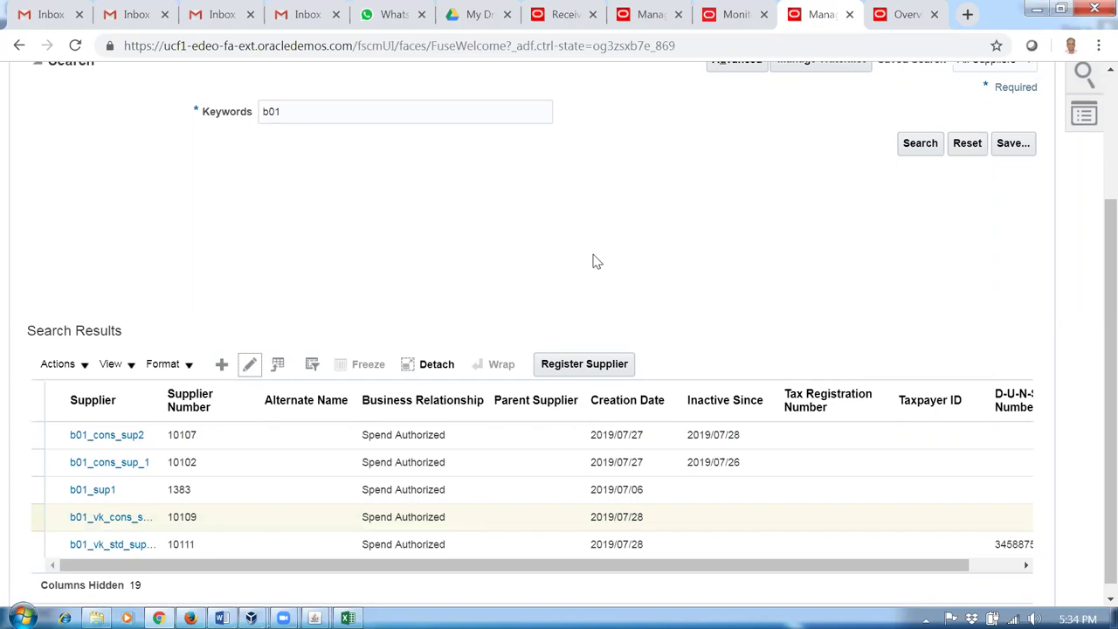
scroll(96, 191, down, 2)
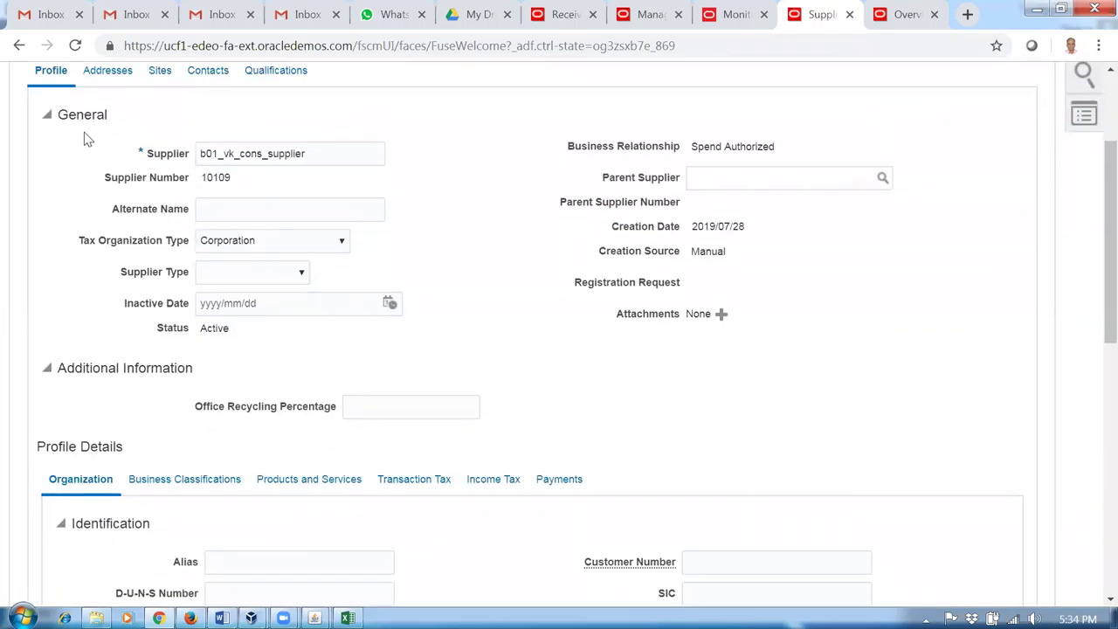
scroll(86, 139, up, 1)
click(155, 158)
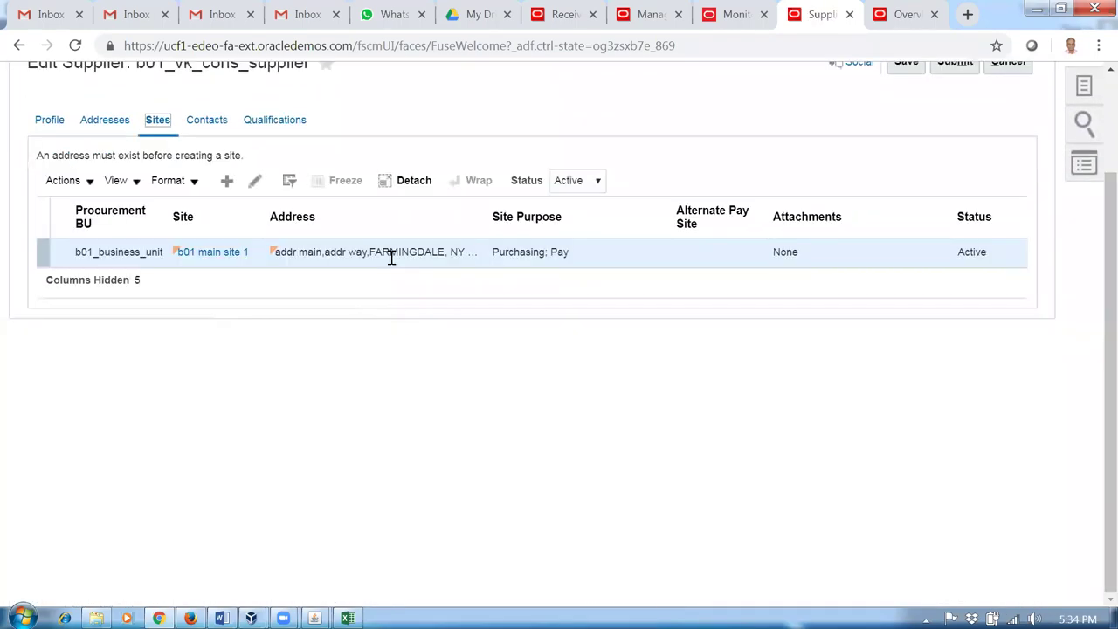
click(226, 179)
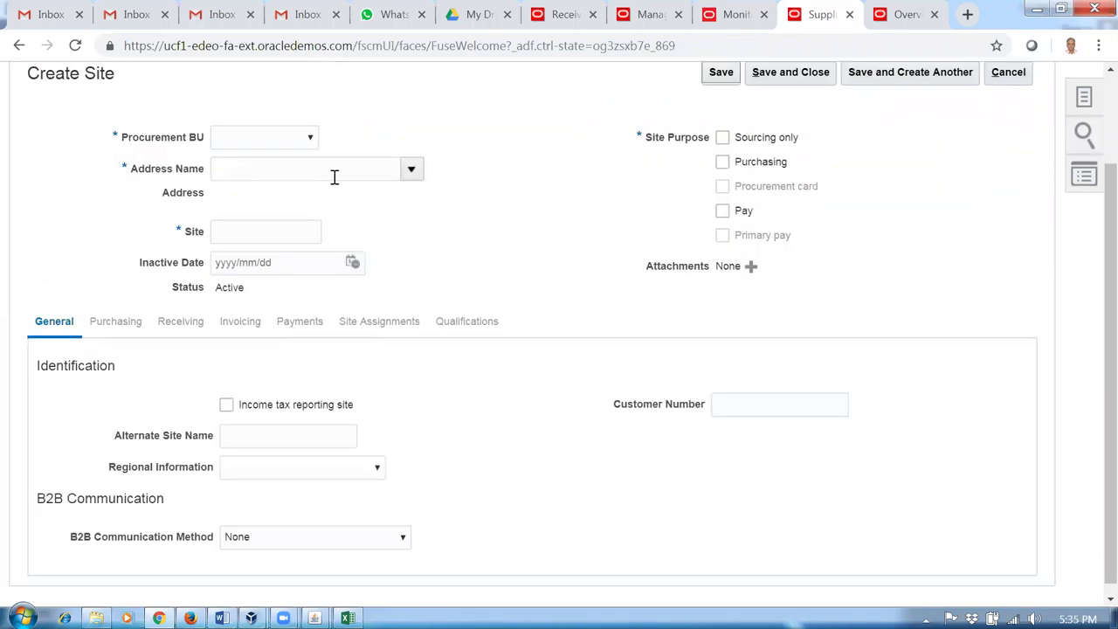
click(332, 172)
click(271, 144)
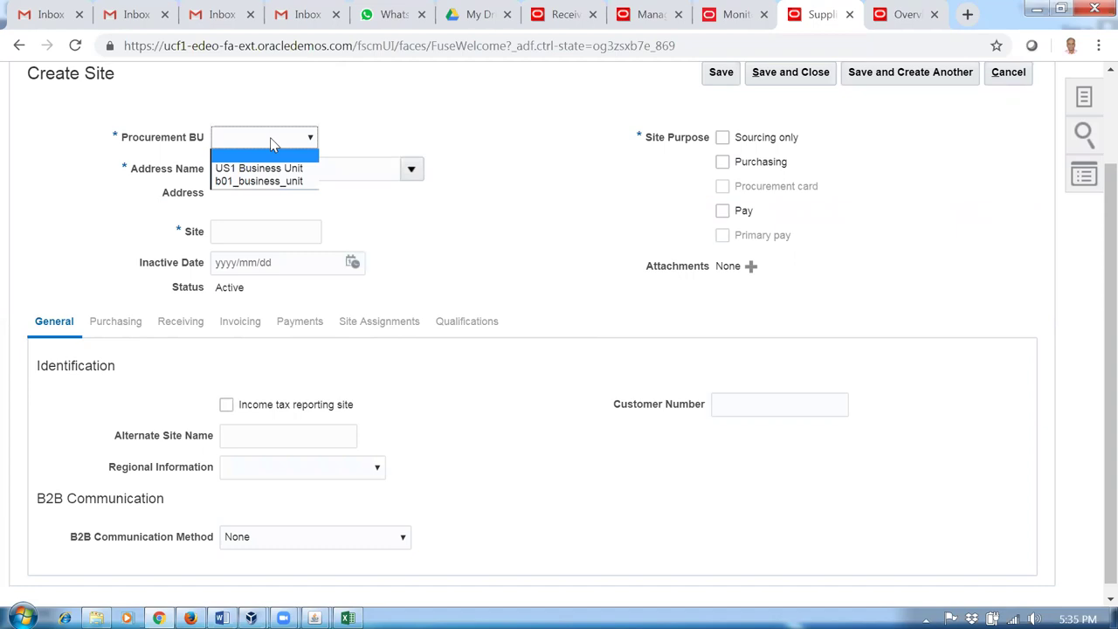
click(259, 180)
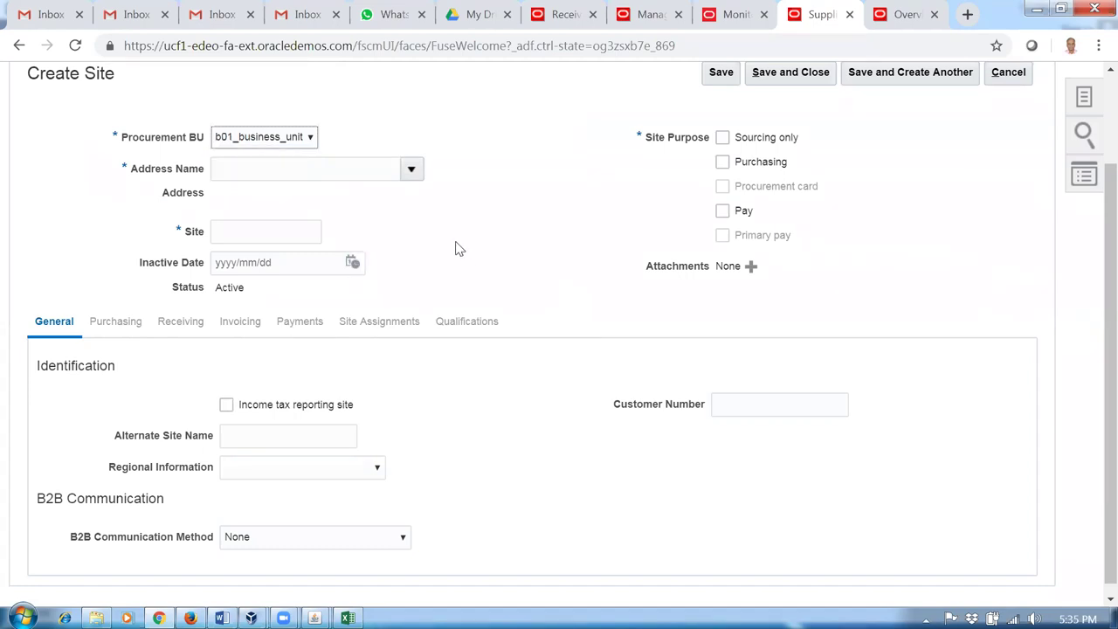
click(411, 170)
click(569, 139)
scroll(647, 161, up, 2)
click(1012, 188)
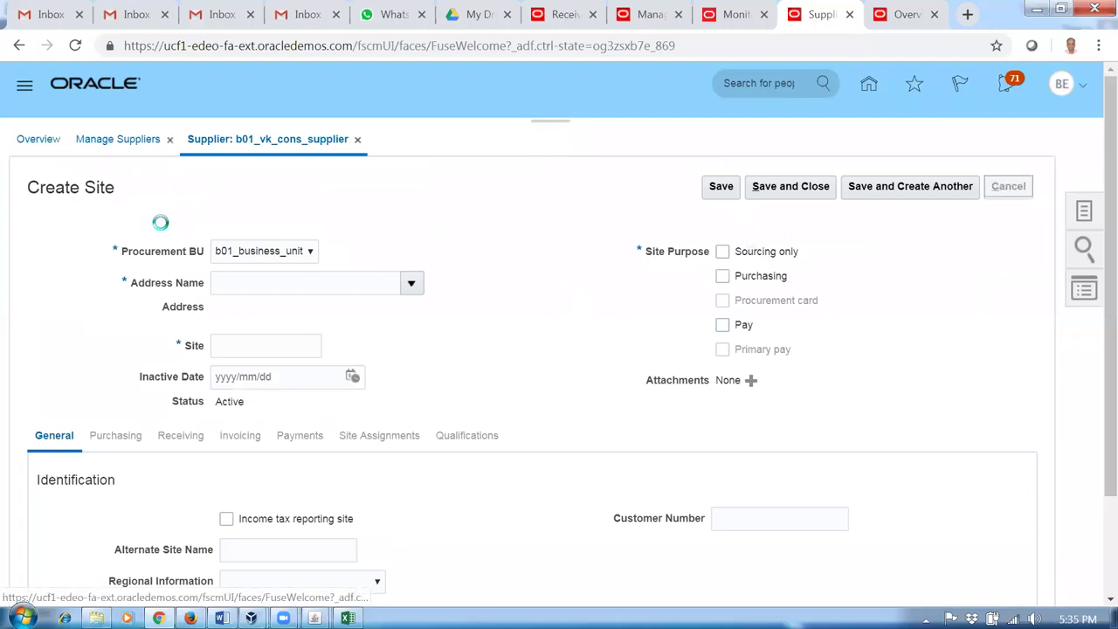
Step: Start a new address for the supplier, name it "b01 addr 5" and enter "addr 5" as its first address line
click(106, 252)
click(226, 289)
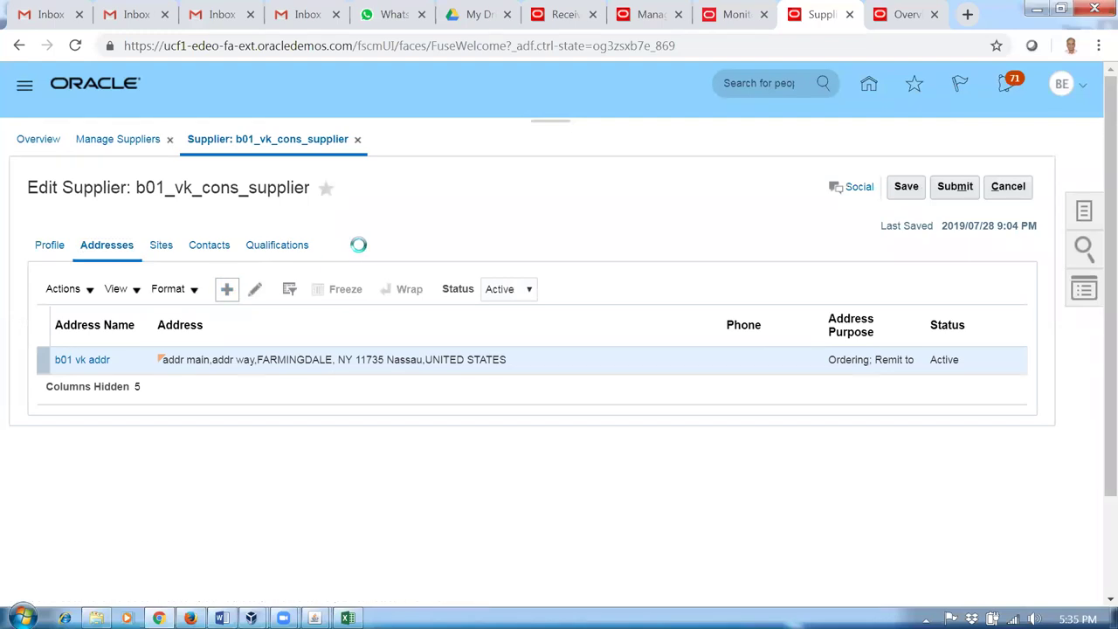
click(244, 262)
text(b01 addr 5)
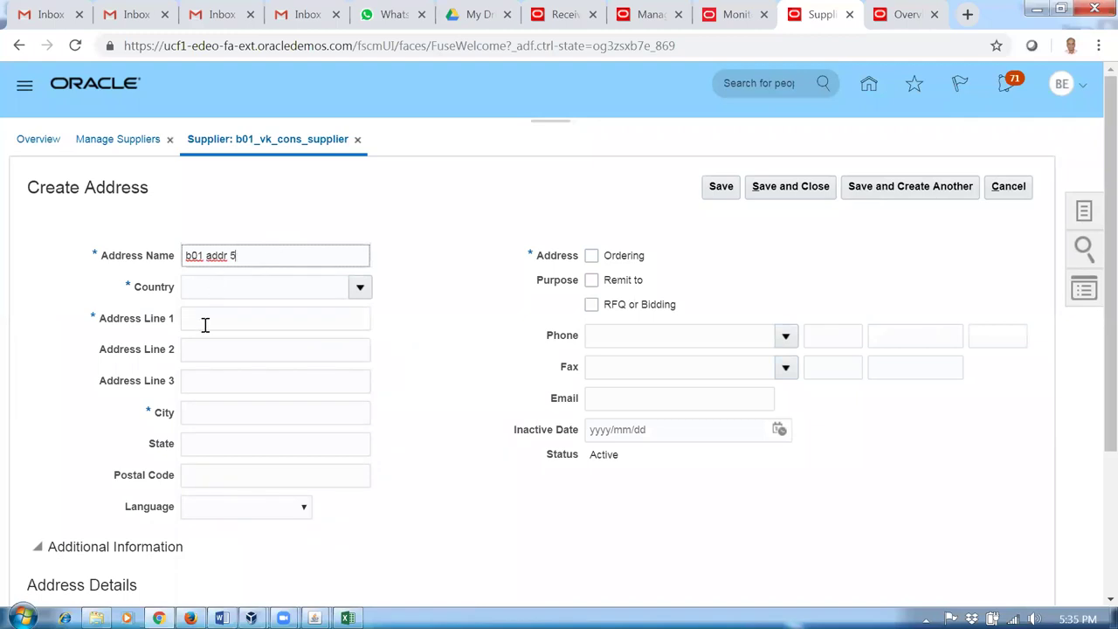
click(204, 325)
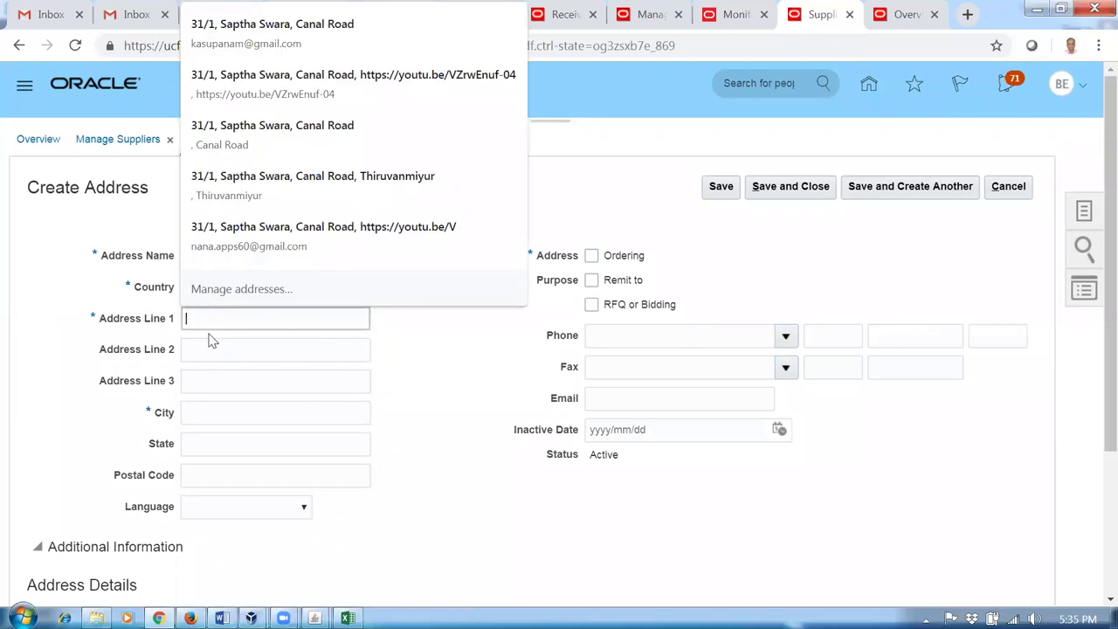
text(addr 5)
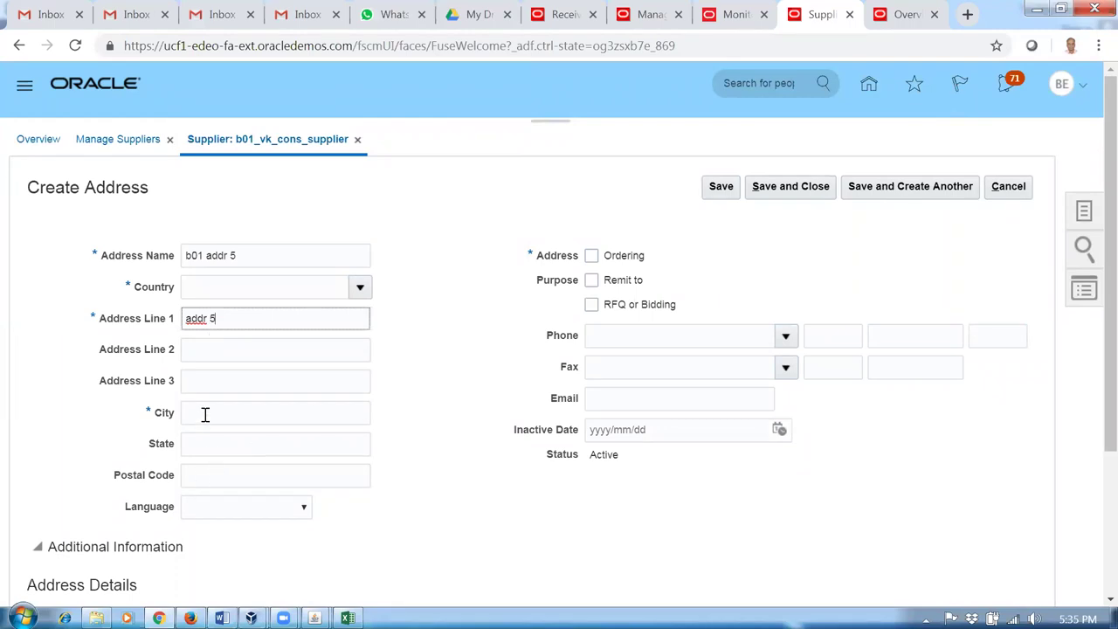
Step: Set the new address's country to United States by searching for "united sta" and choosing the US entry
click(204, 414)
click(208, 288)
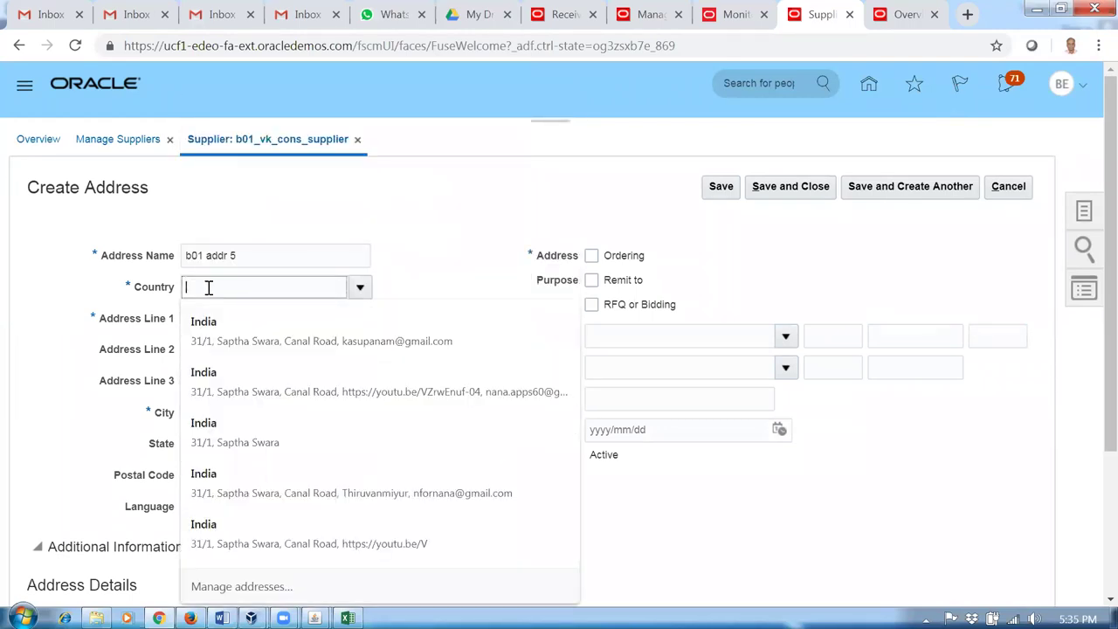
text(un)
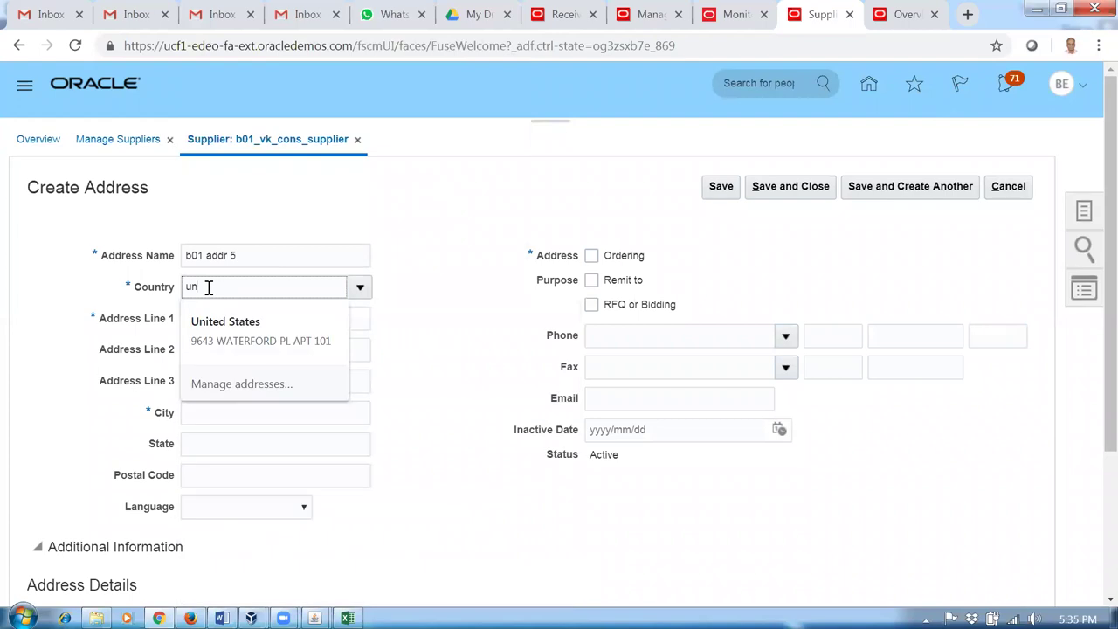
text(ited sta)
key(Tab)
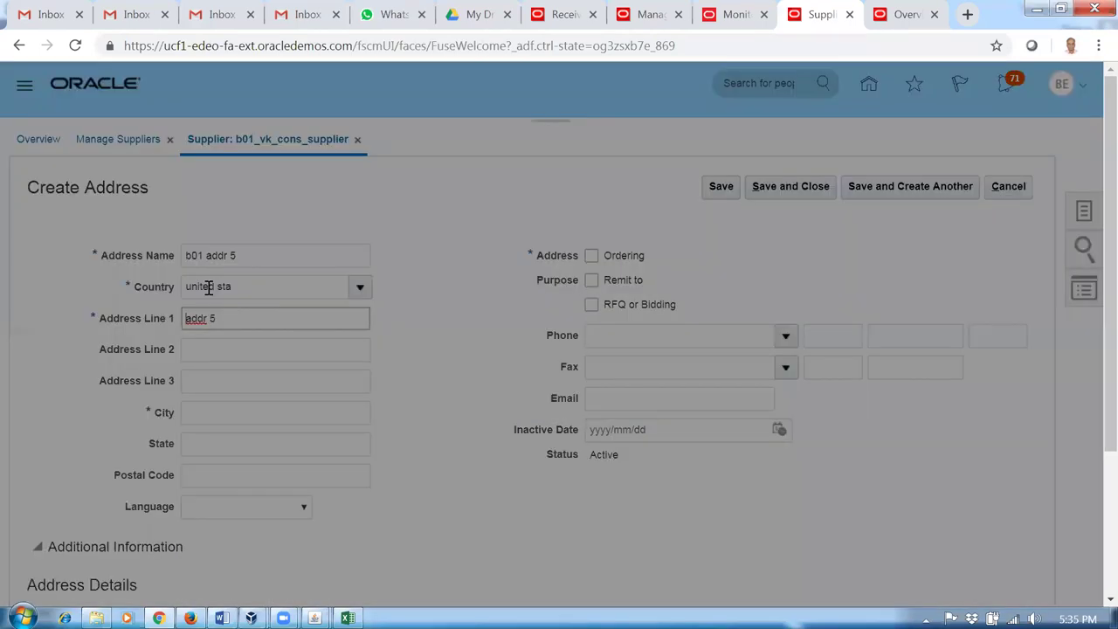
click(432, 390)
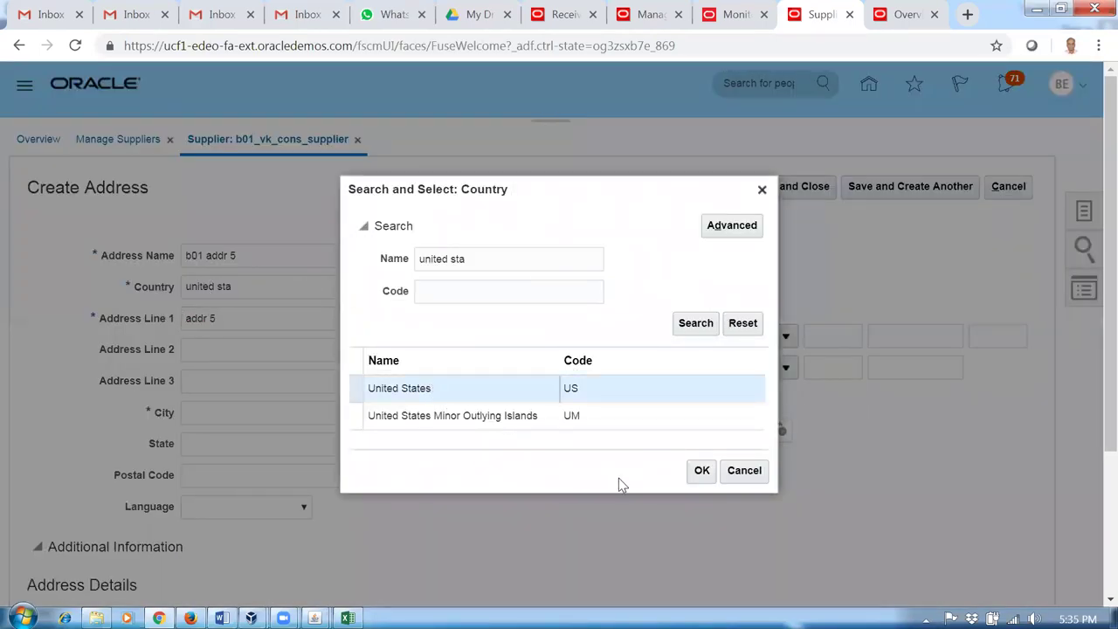
click(702, 471)
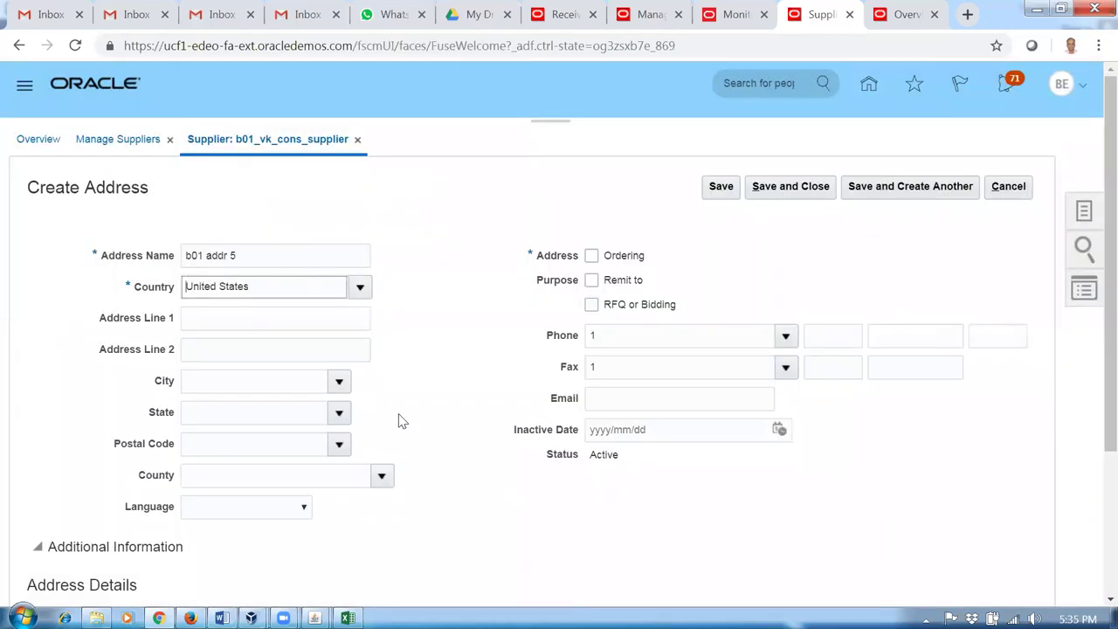
Step: Enter the postal code and accept the matching location to fill in the address's city, state and county
click(219, 442)
text(10020)
key(Tab)
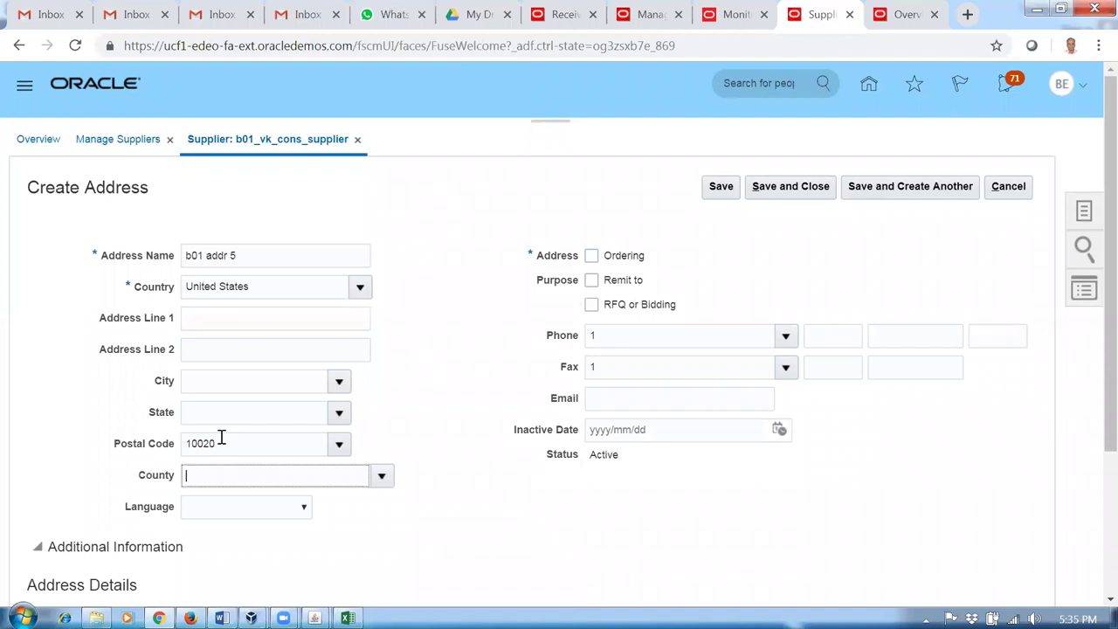
click(503, 406)
click(647, 504)
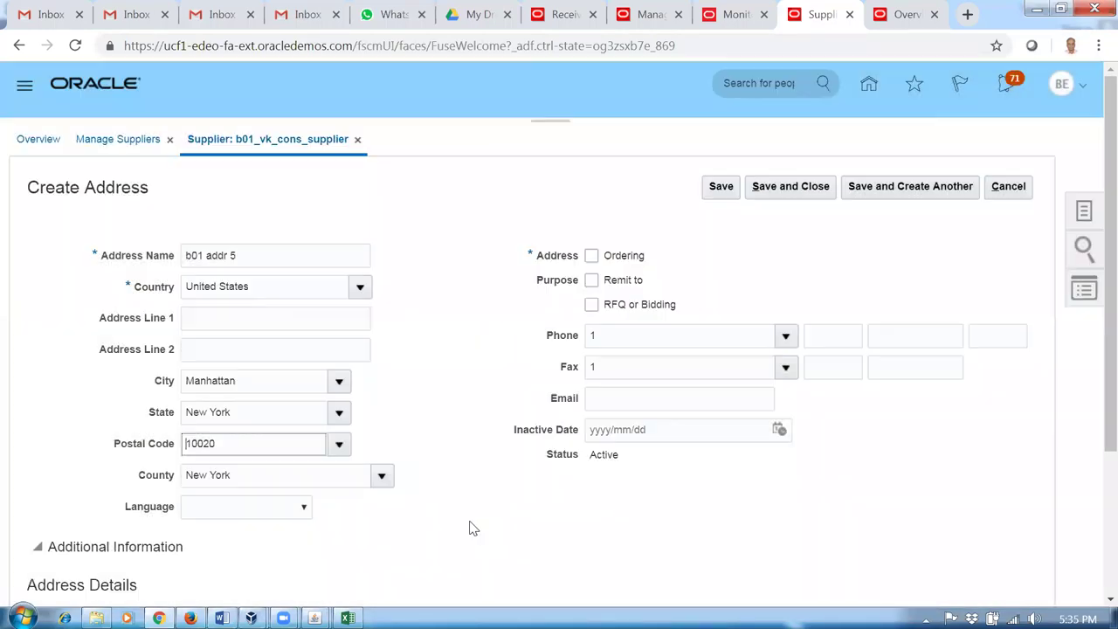
Step: Assign the Ordering purpose to the new address, save and close it, and acknowledge the confirmation
scroll(471, 528, down, 3)
scroll(476, 529, up, 3)
click(817, 187)
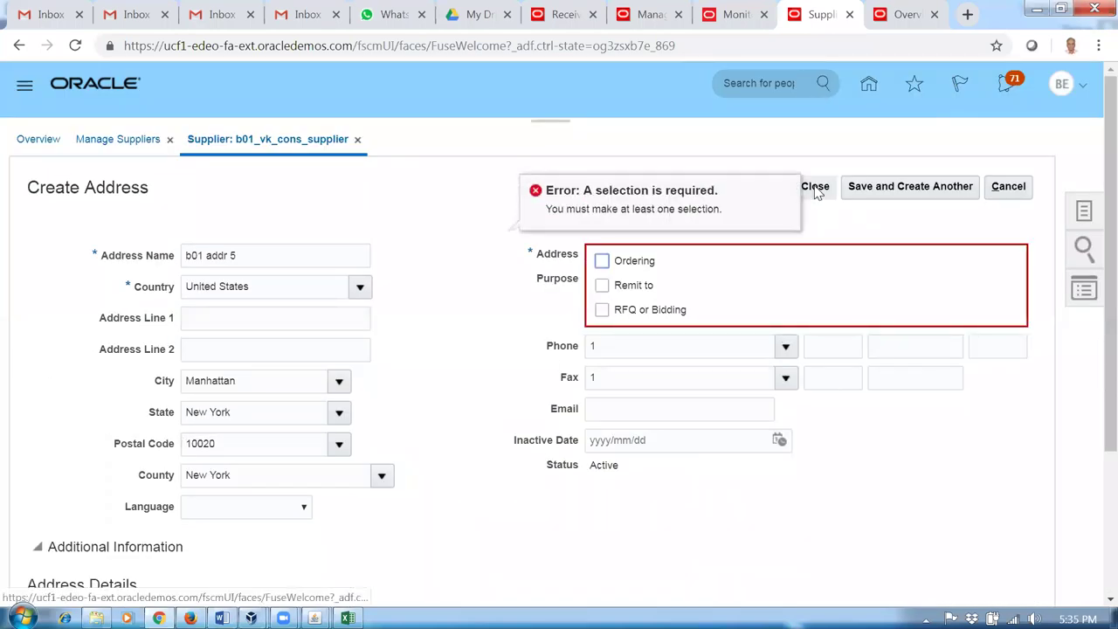
click(615, 265)
drag(594, 280, 633, 280)
click(808, 187)
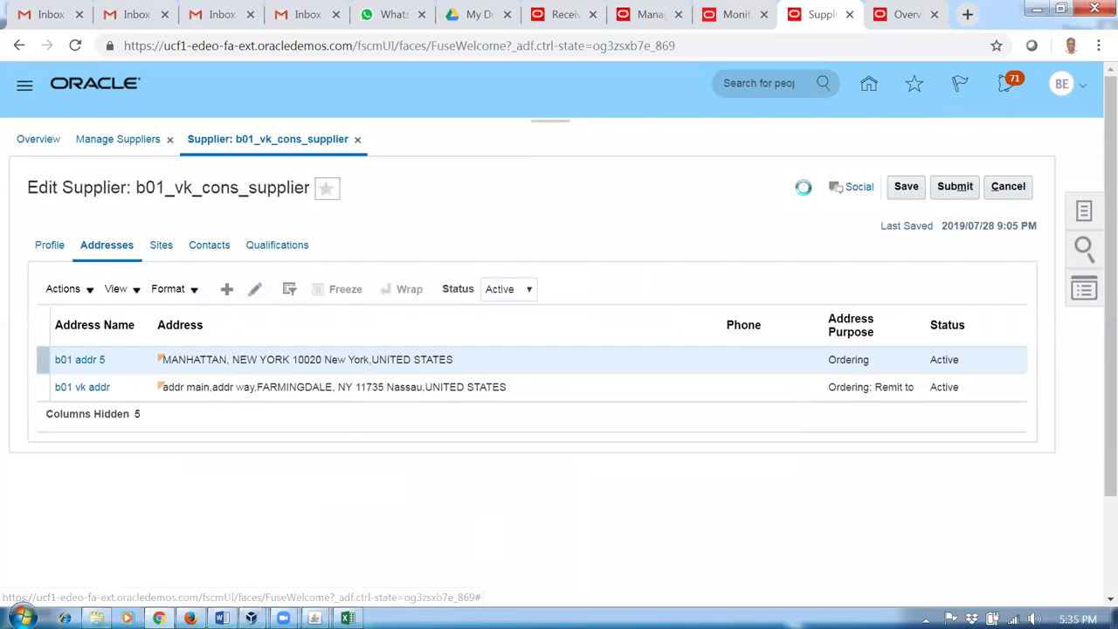
click(603, 359)
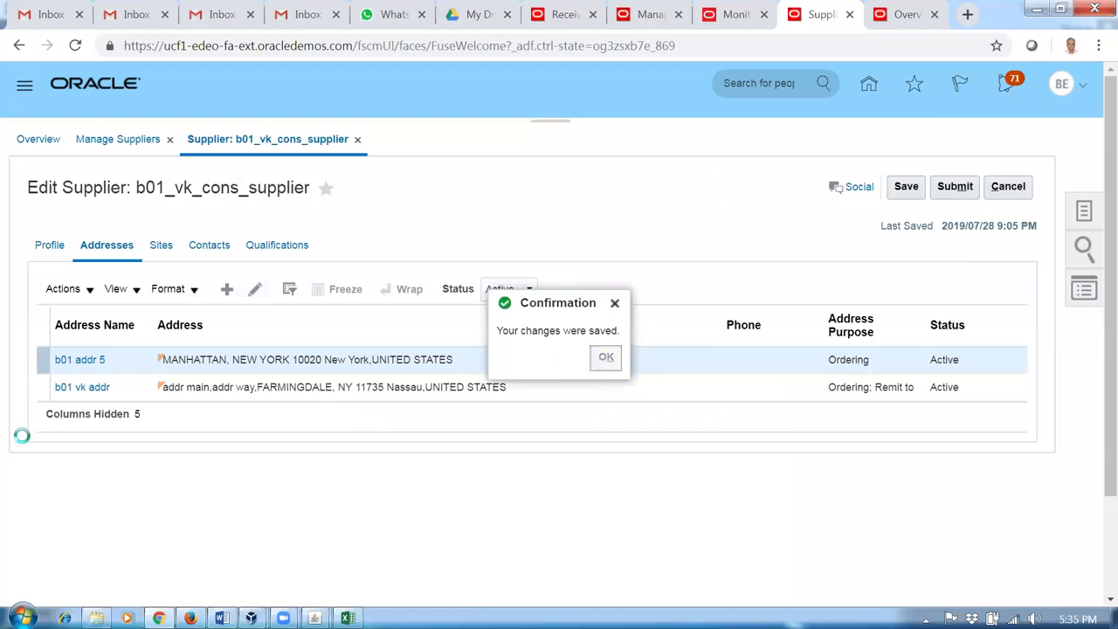
Step: Edit the address b01 addr 5 to add the Remit to purpose, and save and close it
click(255, 289)
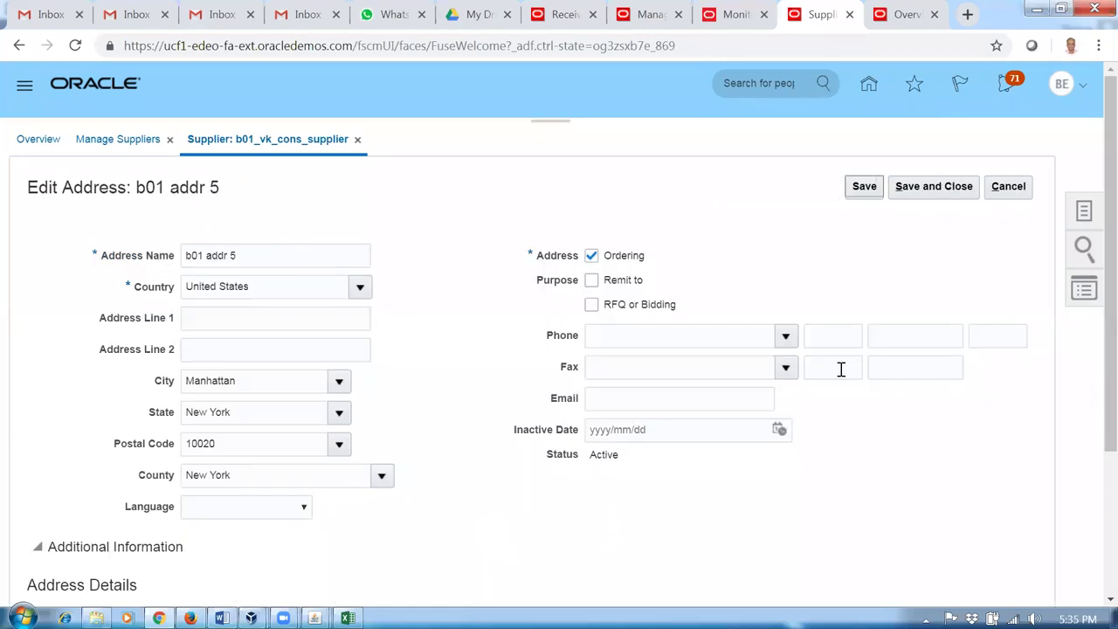
click(591, 279)
click(931, 187)
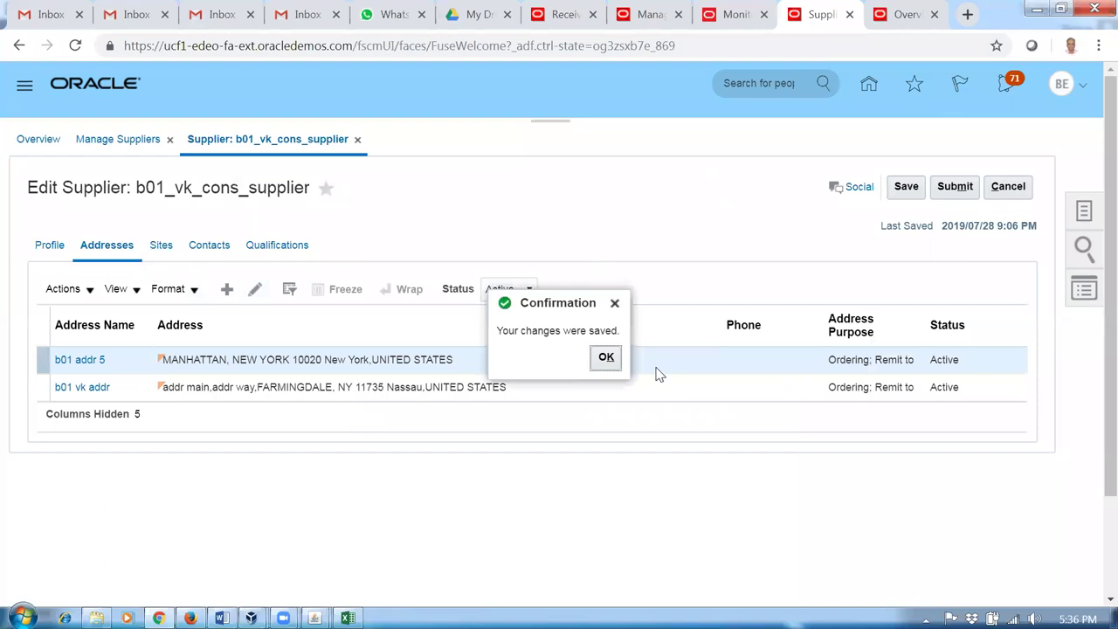
click(606, 358)
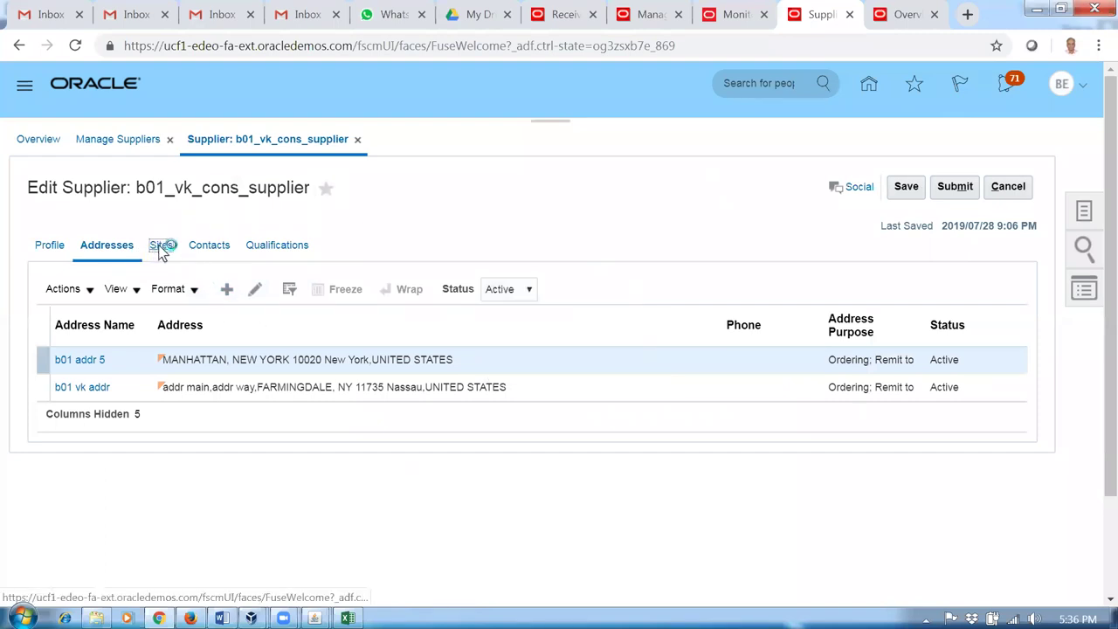
Step: Start a new supplier site with procurement BU b01_business_unit and address b01 addr 5
click(157, 247)
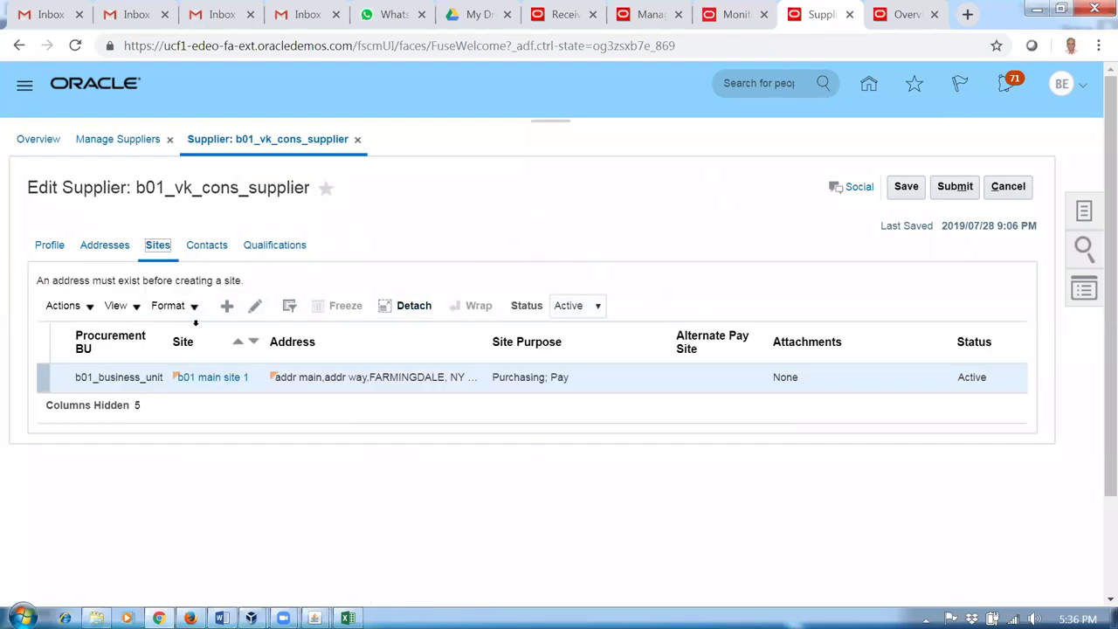
click(226, 306)
click(286, 259)
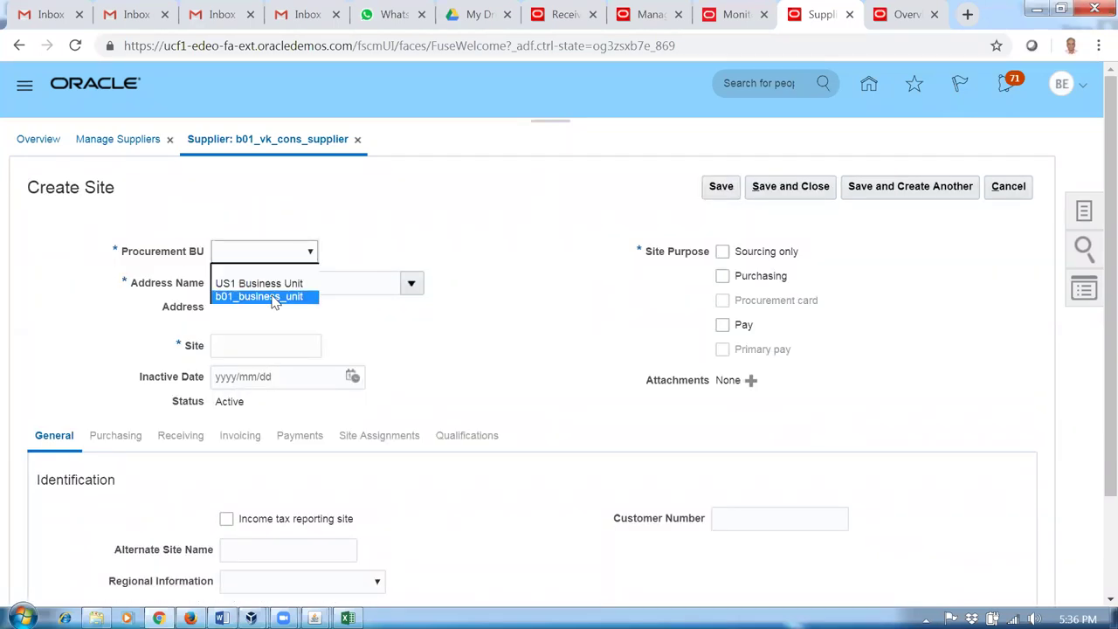
click(274, 298)
click(411, 289)
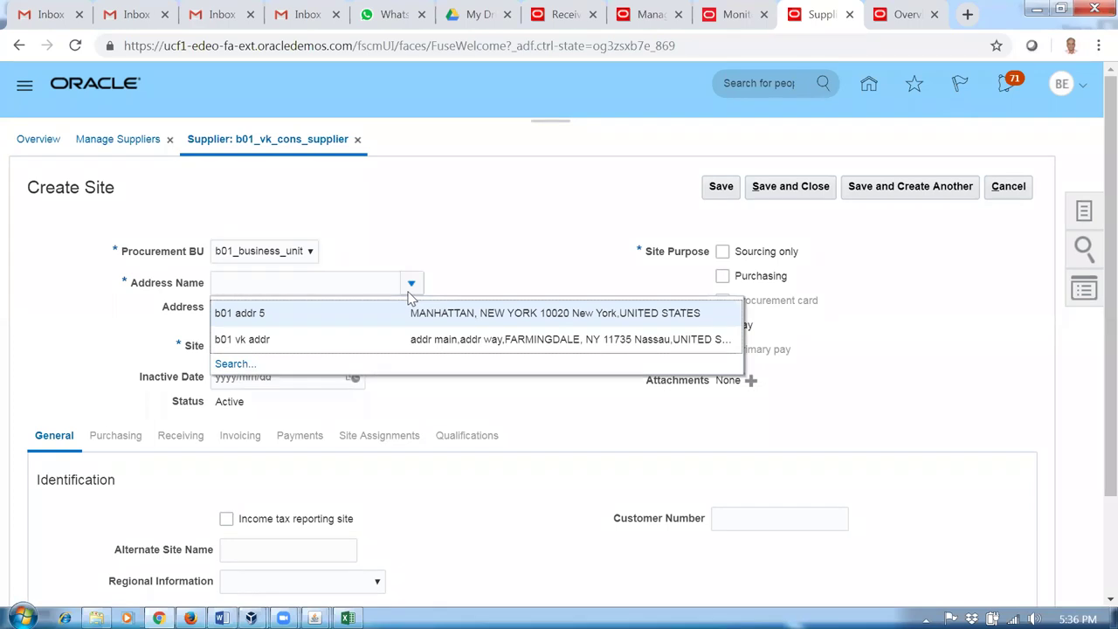
click(374, 312)
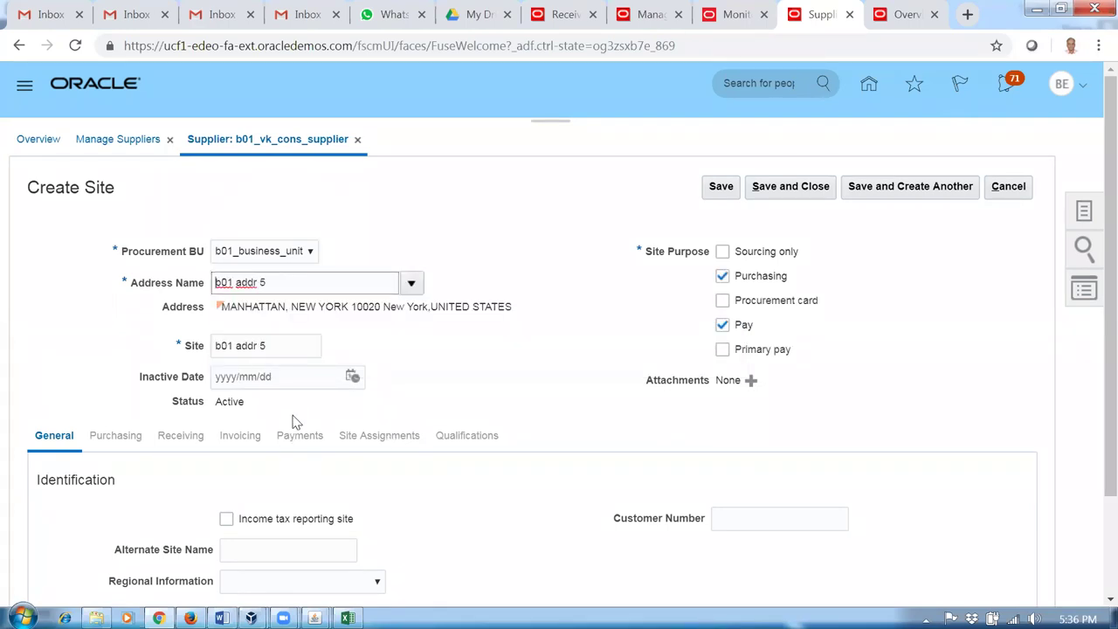
Step: Name the new site "Site 5", save and close it, and acknowledge the confirmation
drag(294, 354, 61, 354)
text(Site 5)
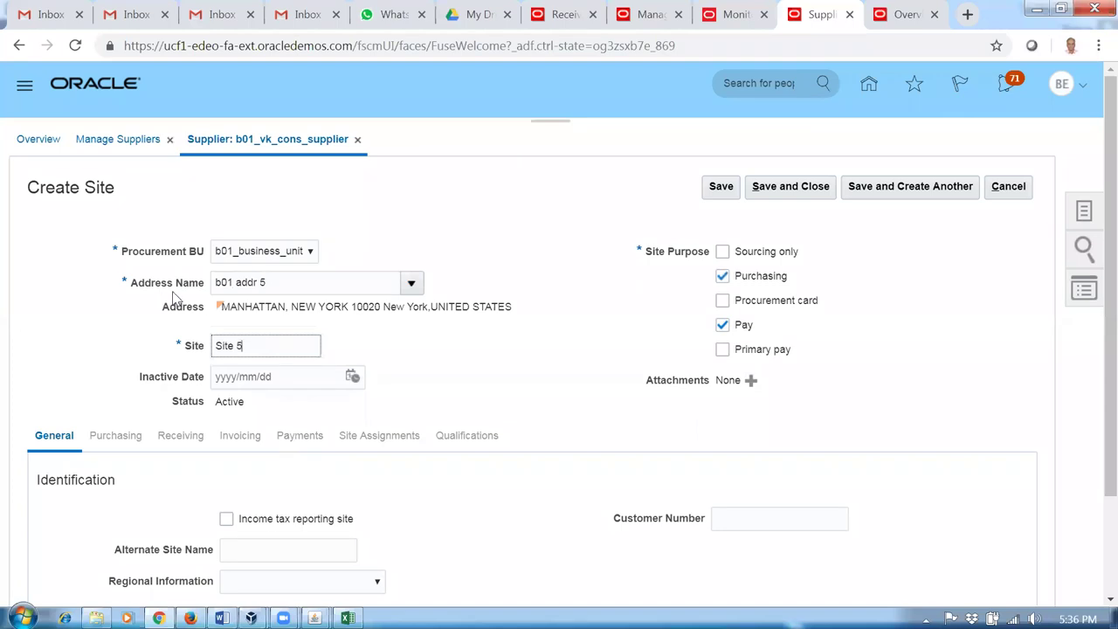
click(709, 193)
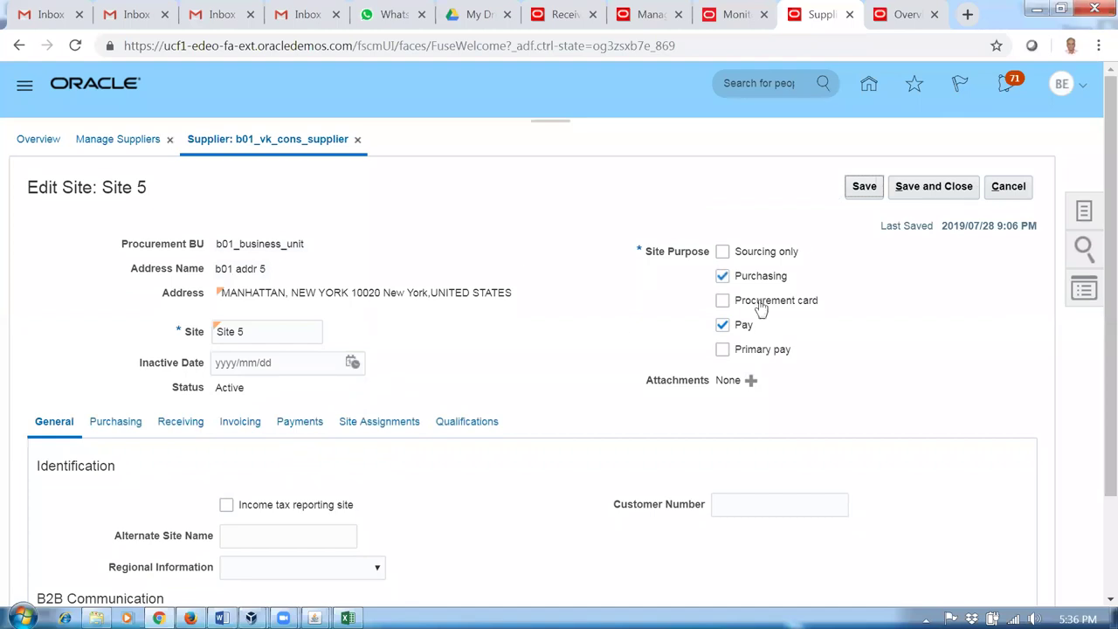
click(928, 186)
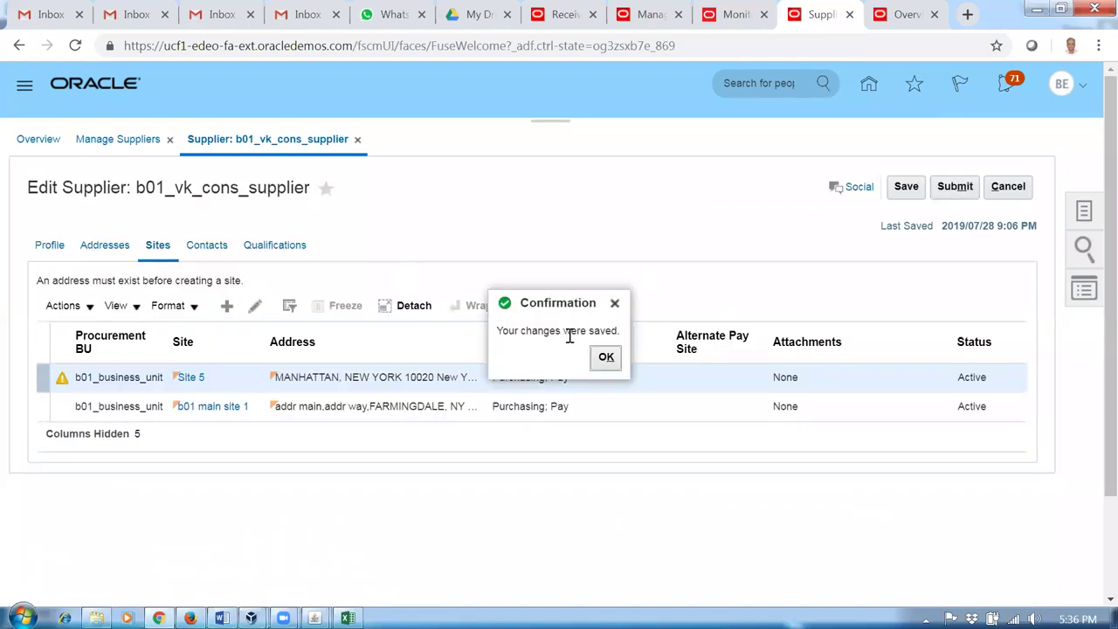
click(603, 358)
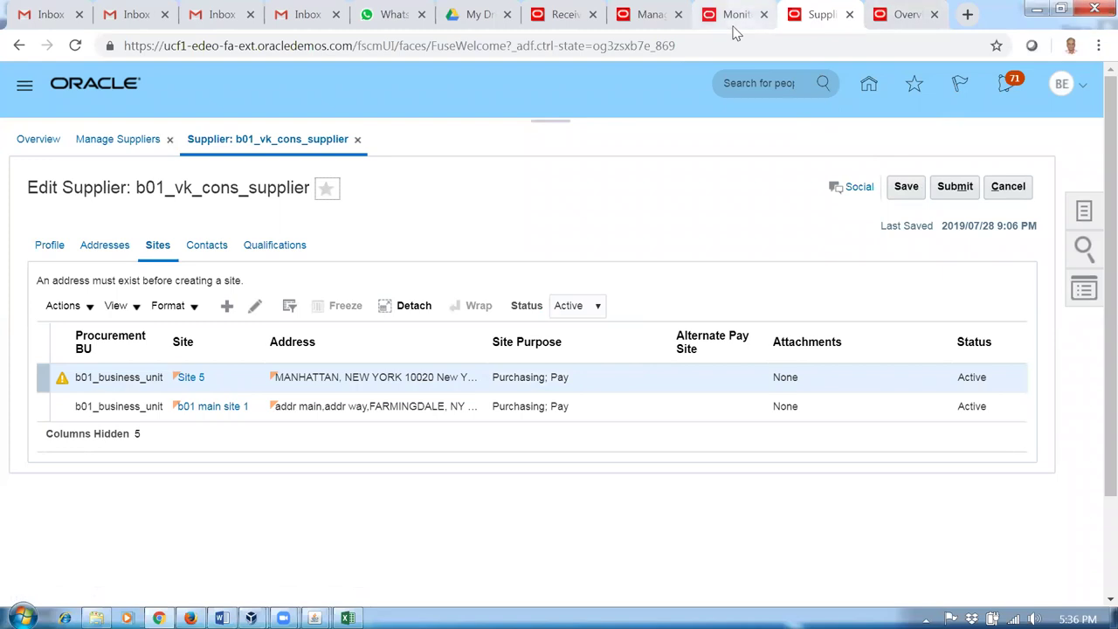
Step: Submit the supplier's changes and acknowledge the confirmation
click(960, 189)
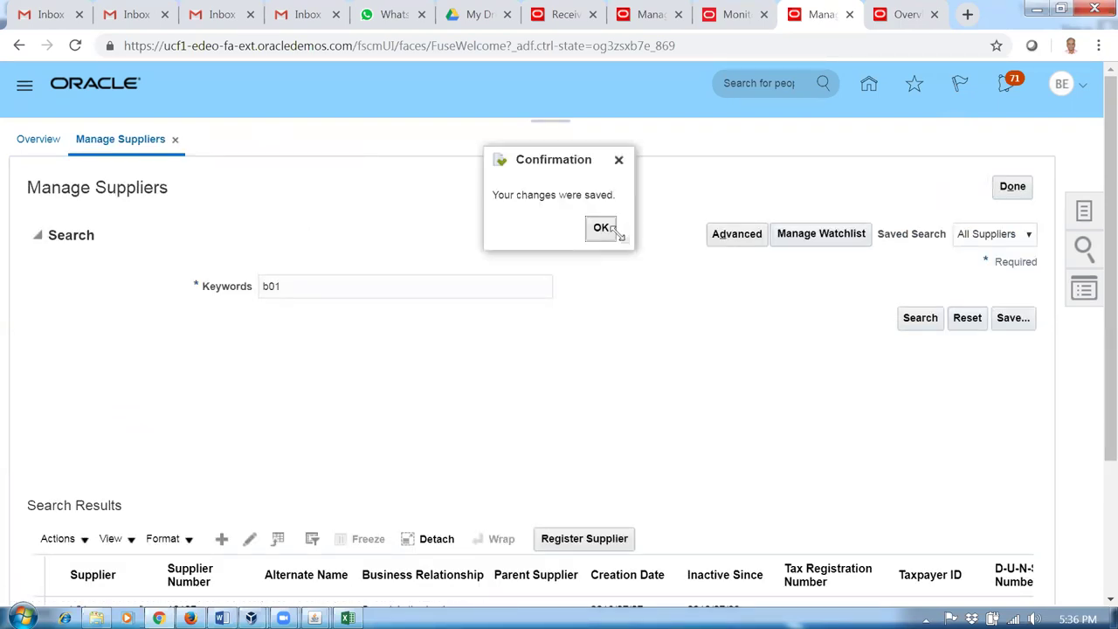
click(601, 229)
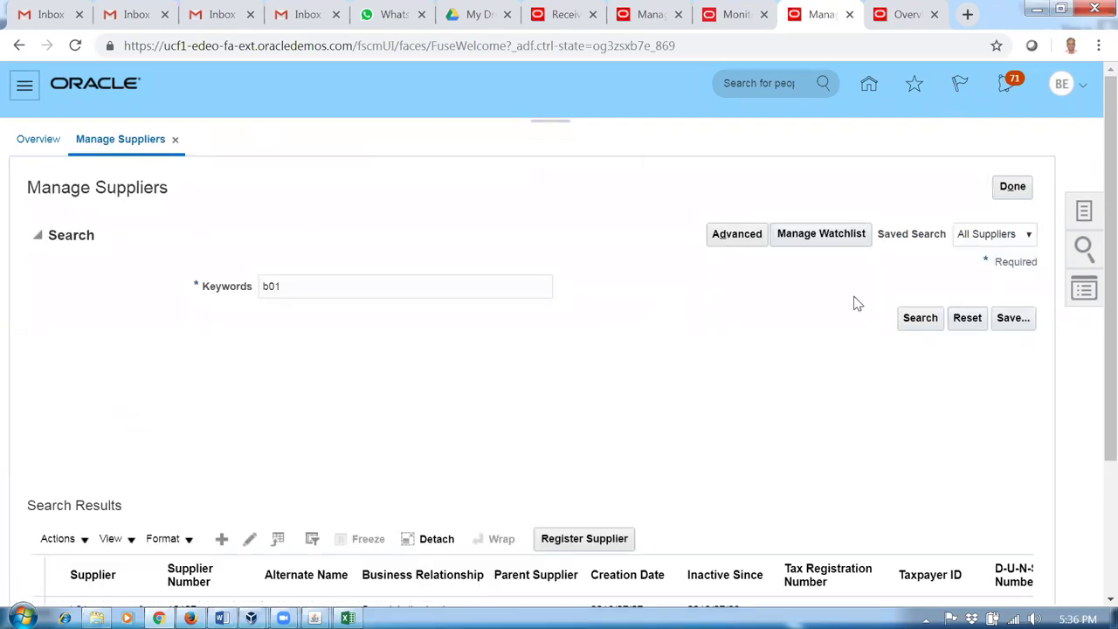
Step: Leave supplier management, open Merge Suppliers, and add a merge request with From Supplier b01_vk_cons_supplier
click(1014, 188)
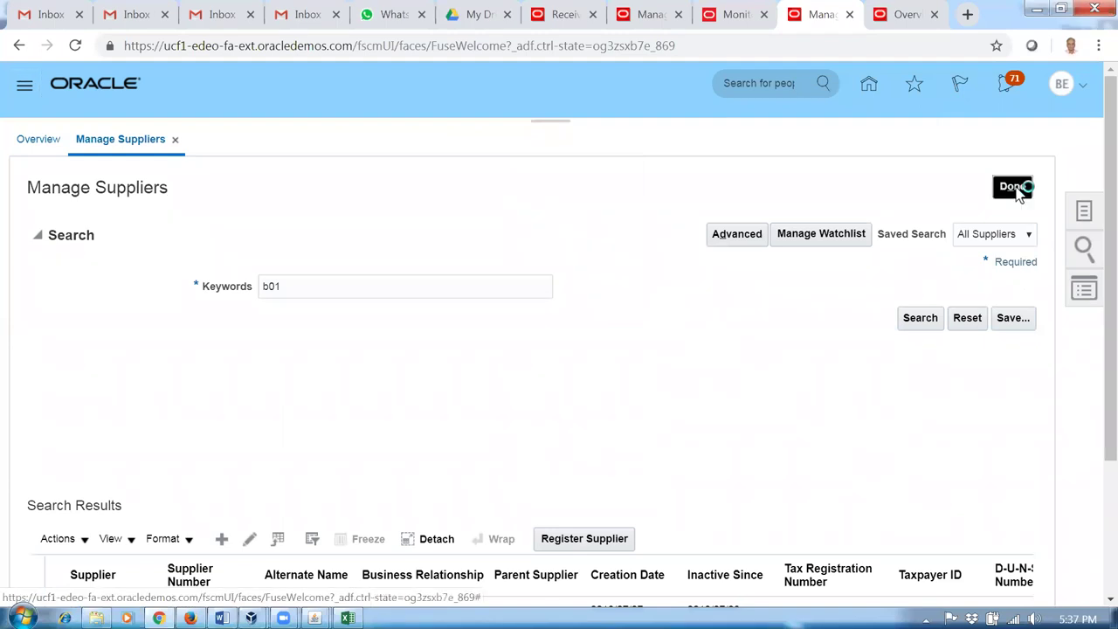
click(1084, 214)
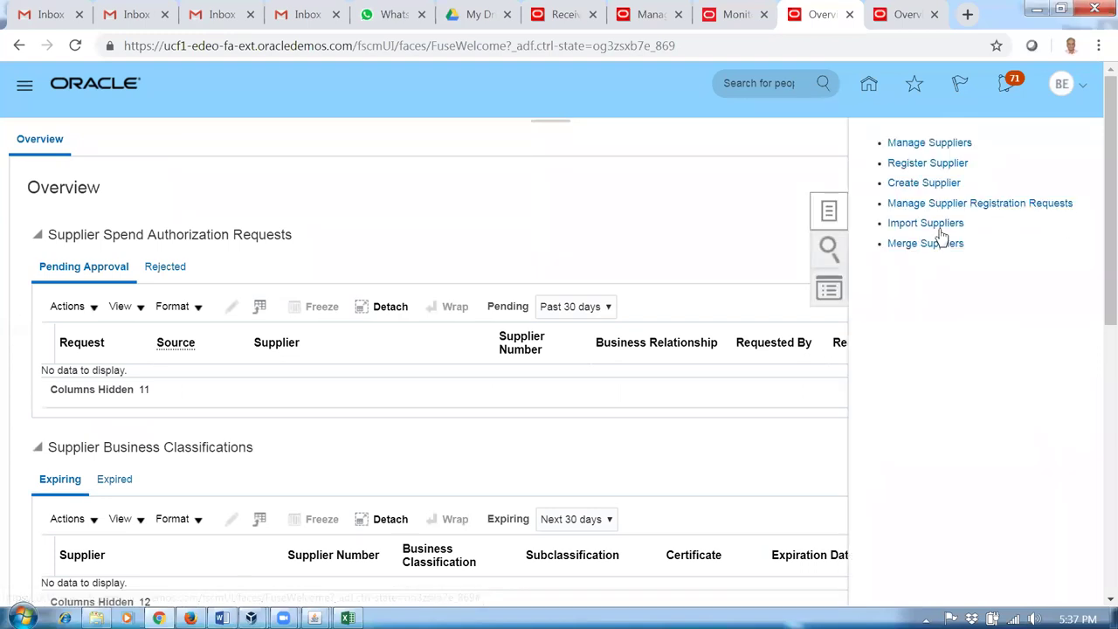
click(913, 248)
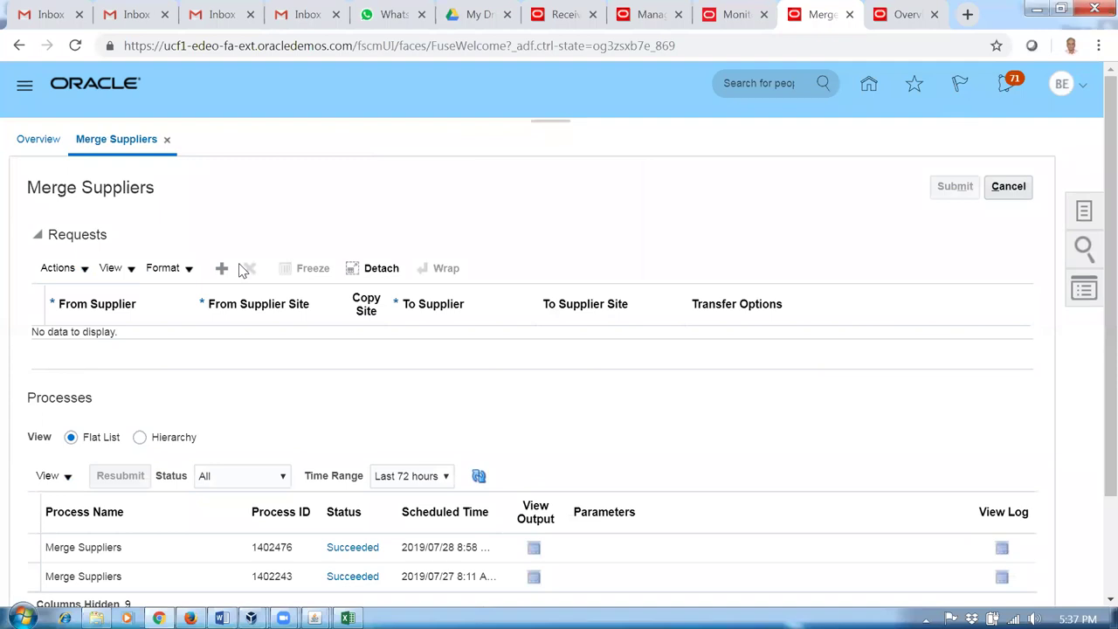
click(221, 268)
click(91, 350)
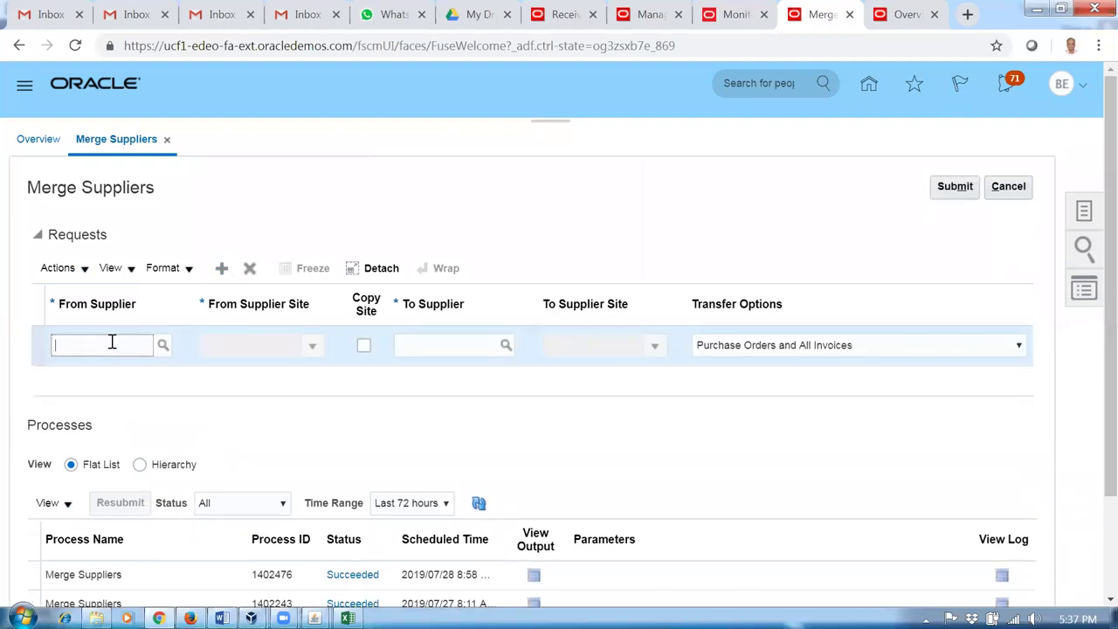
text(b01)
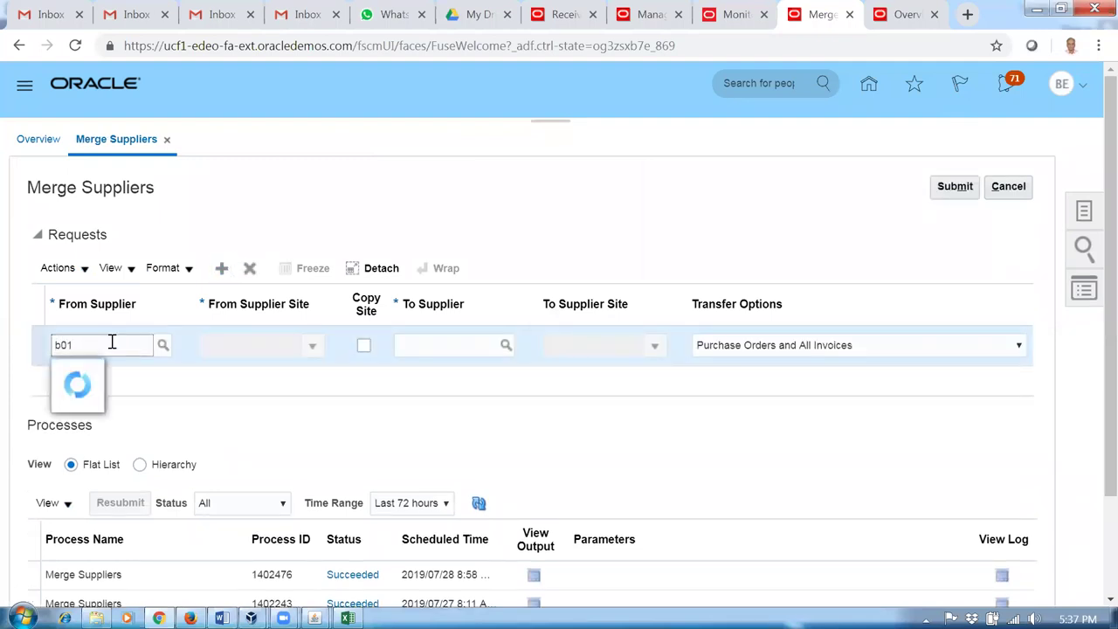
click(90, 404)
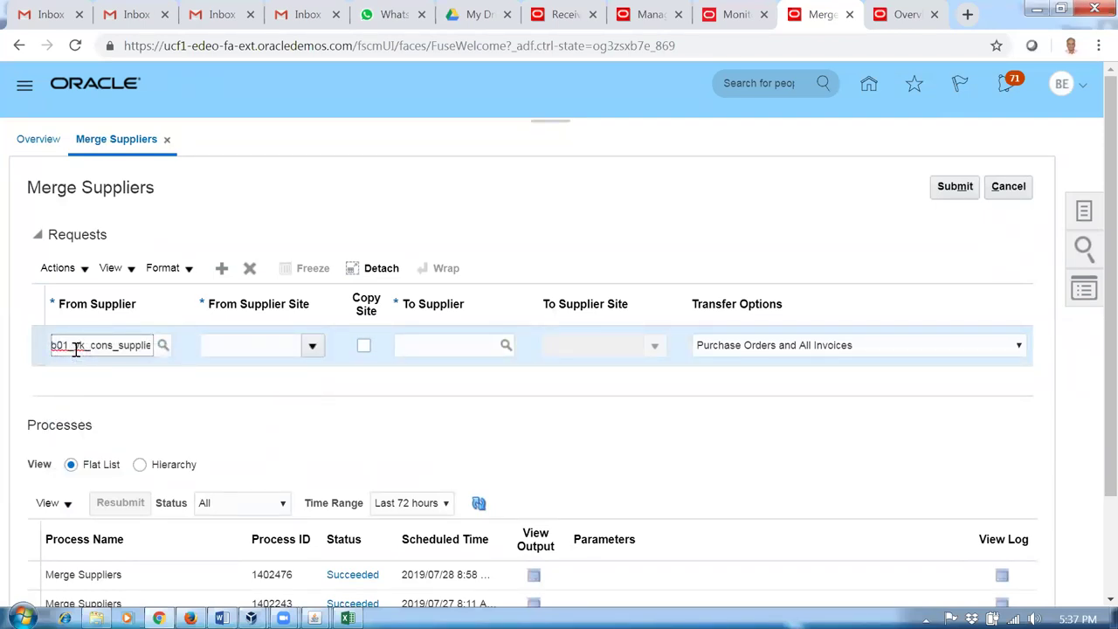
Step: Change the merge request's From Supplier to b01_vk_std_supplier and list its available sites
double_click(76, 349)
text(b01)
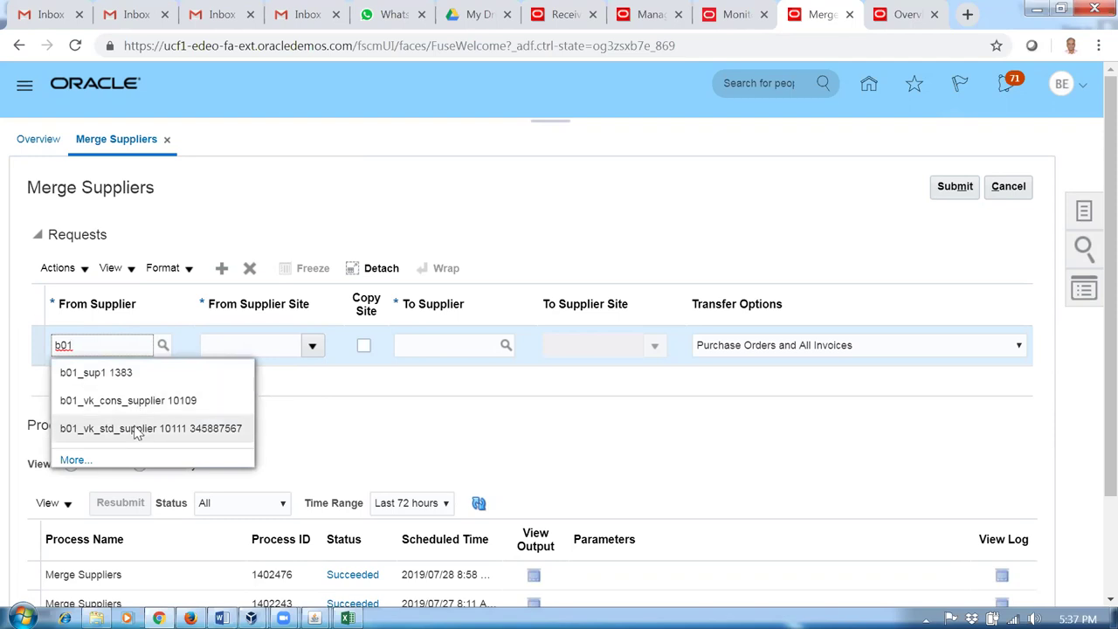
click(137, 429)
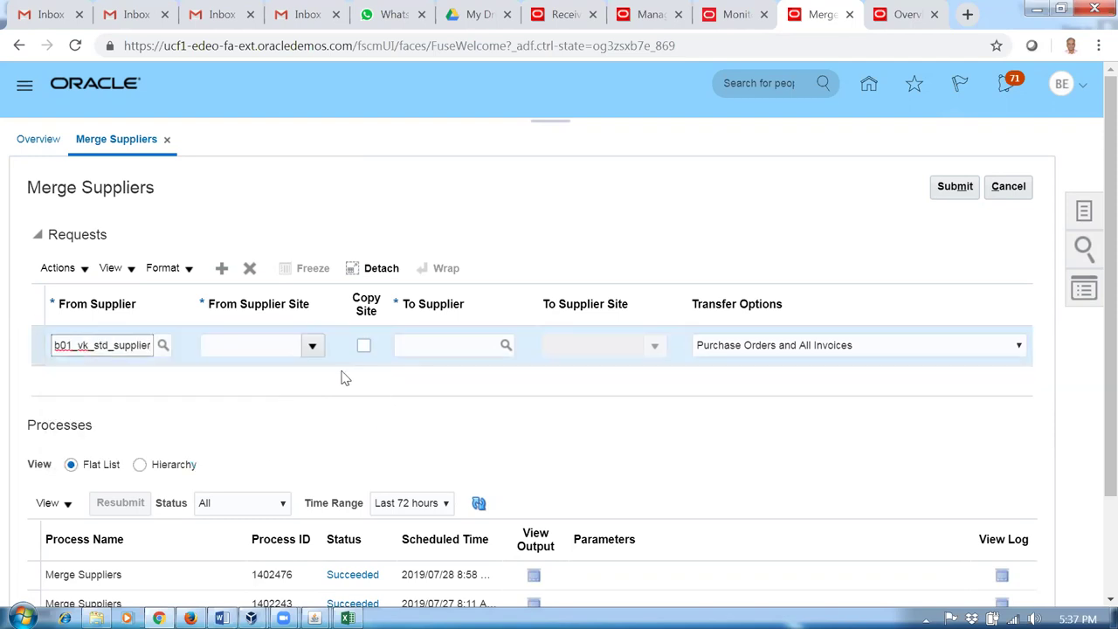
click(312, 347)
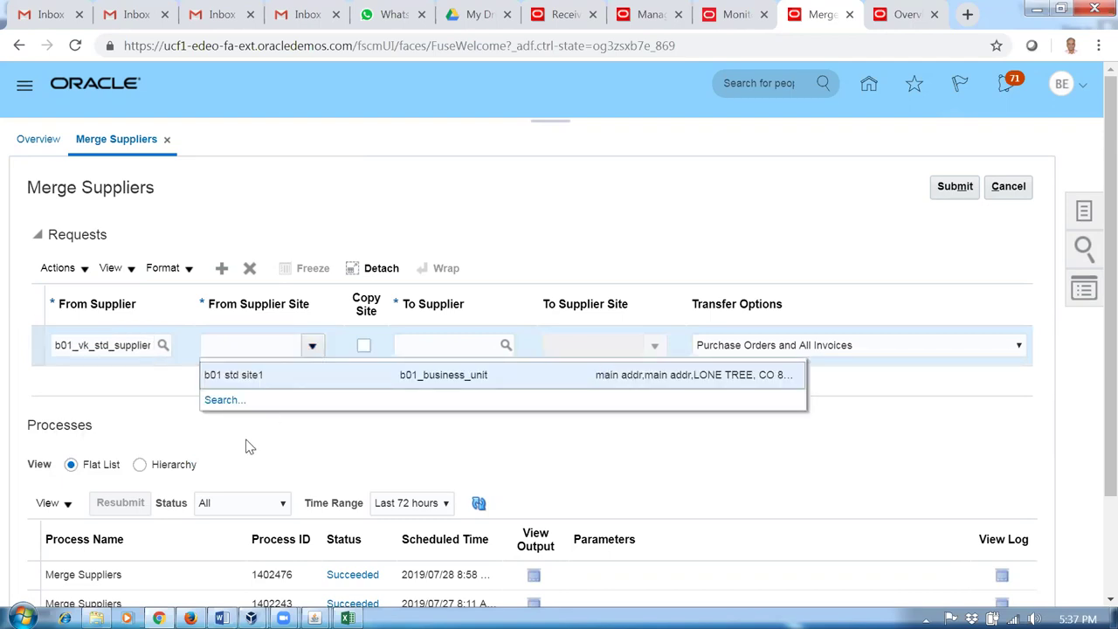
Step: Set the merge request's From Supplier to b01_vk_cons_supplier and its From Supplier Site to Site 5
double_click(54, 348)
text(b)
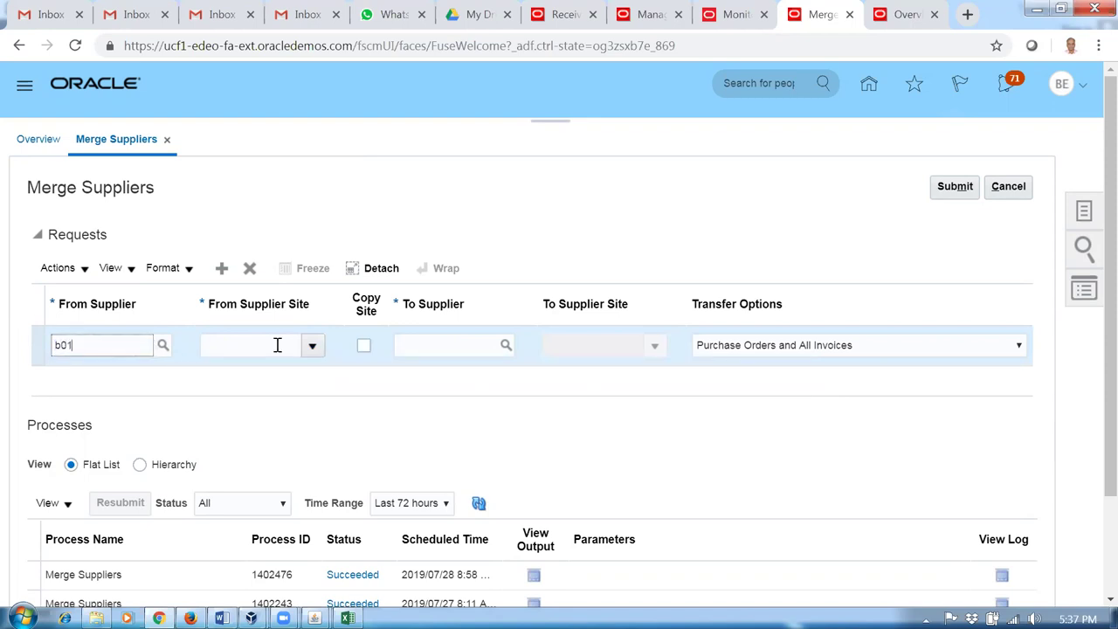
text(01)
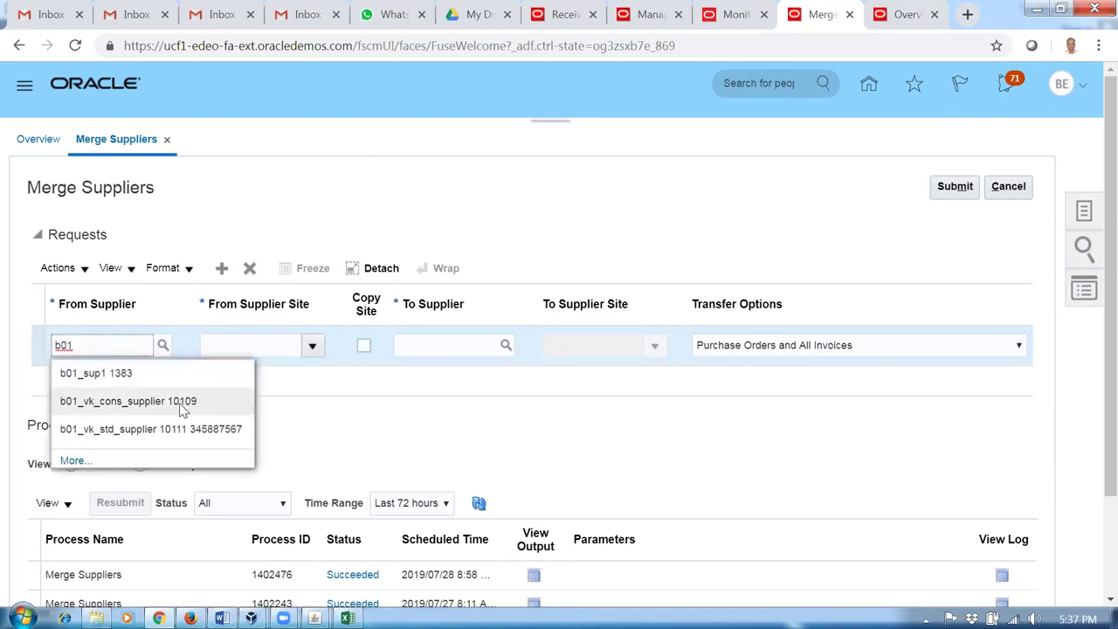
click(215, 403)
click(308, 352)
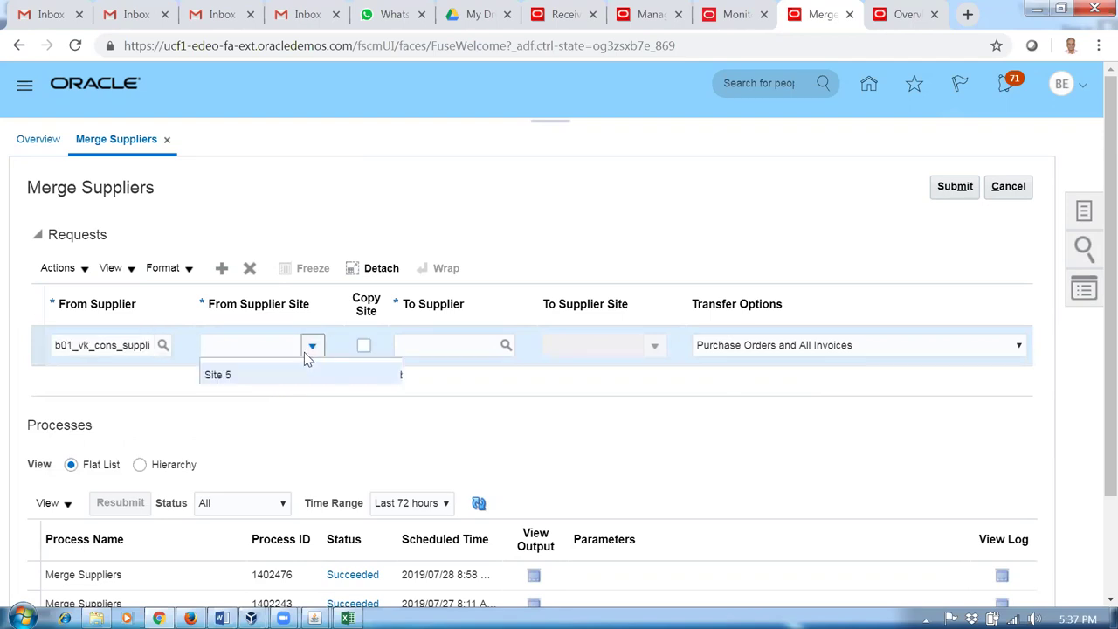
click(256, 382)
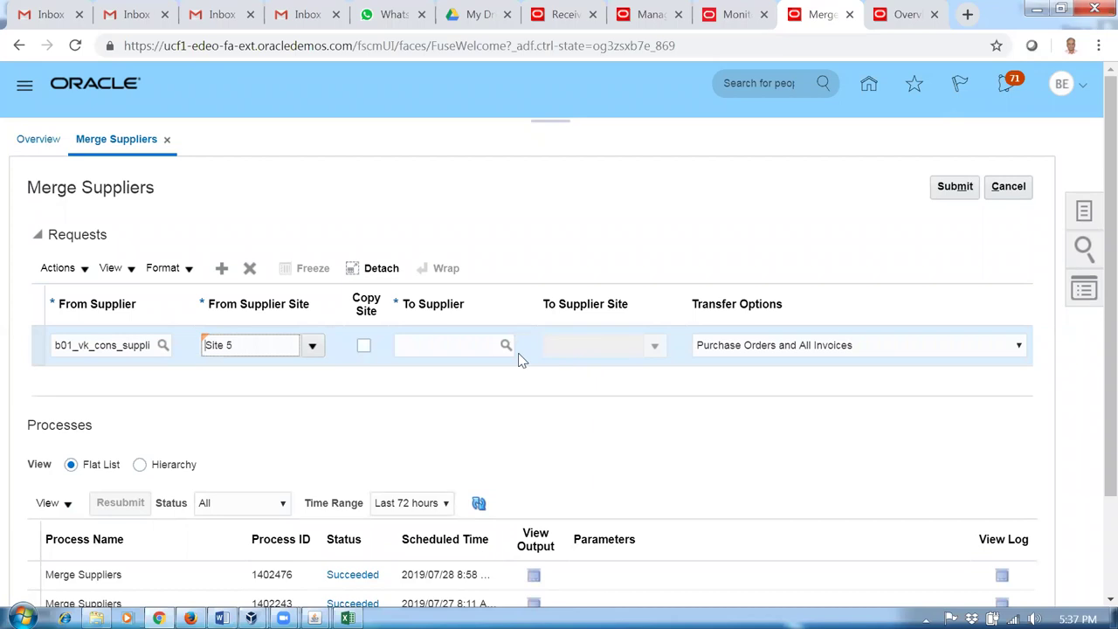
Step: Enable Copy Site for the merge request and set its To Supplier to b01_sup1
click(363, 349)
click(442, 343)
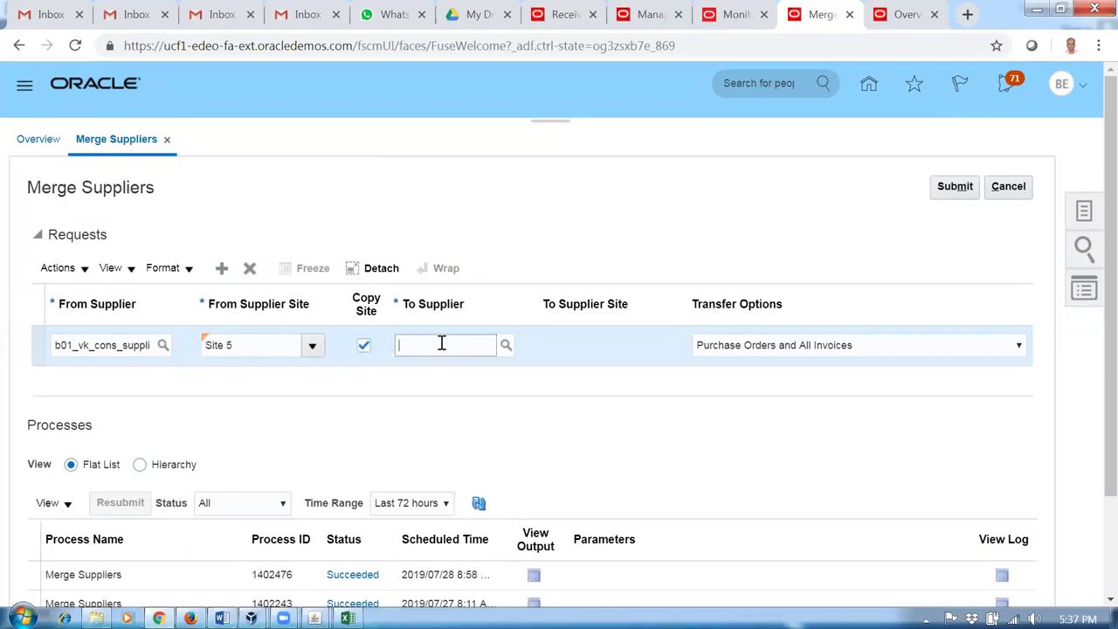
text(b01)
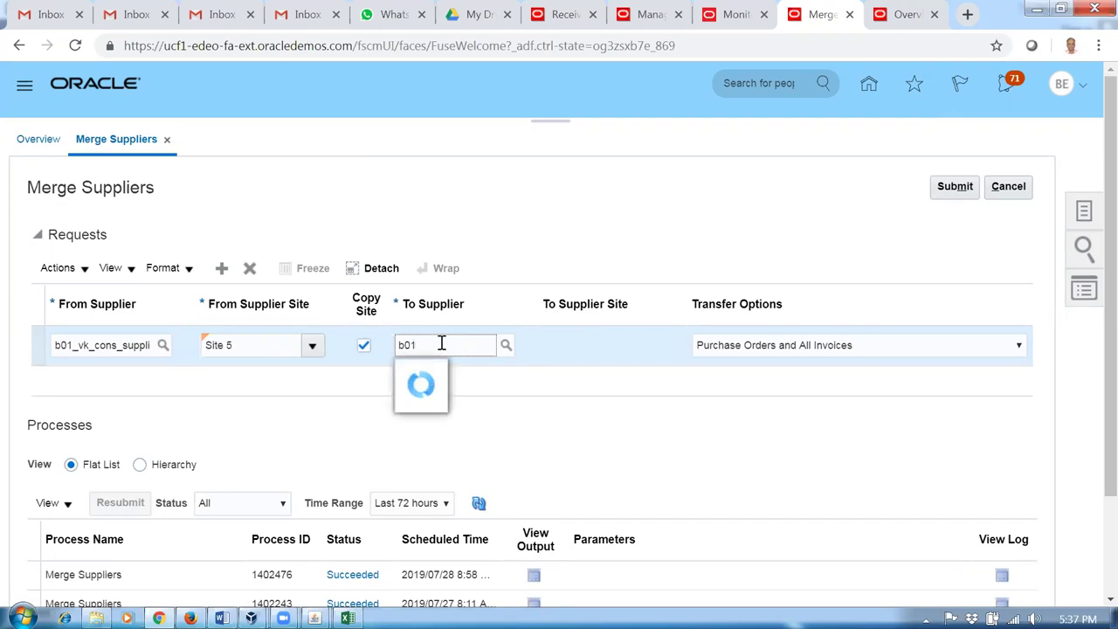
click(458, 376)
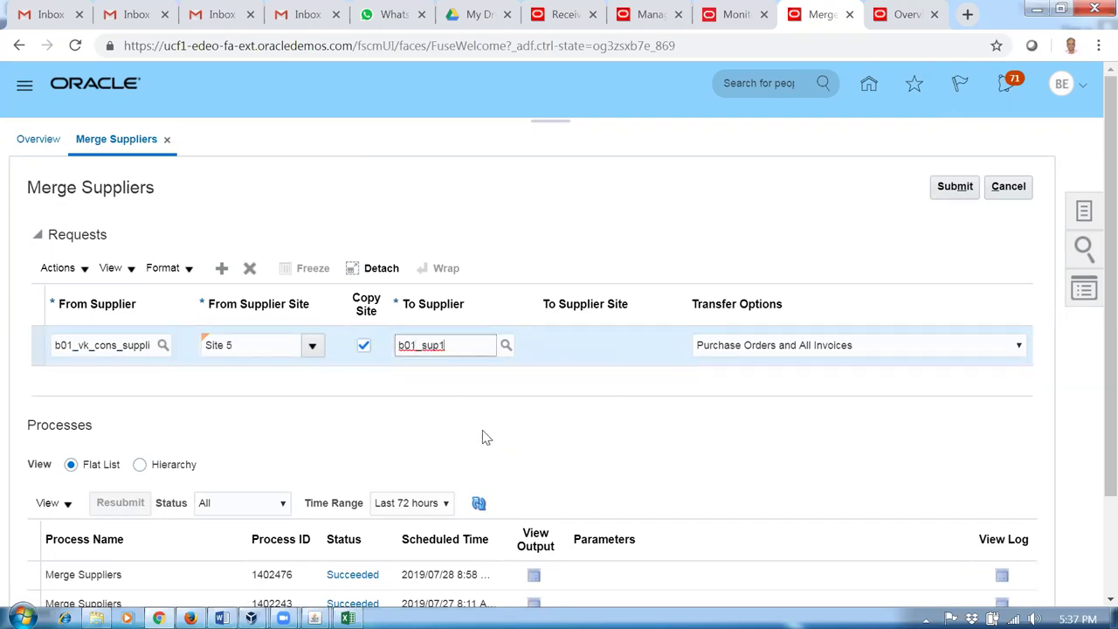
click(263, 346)
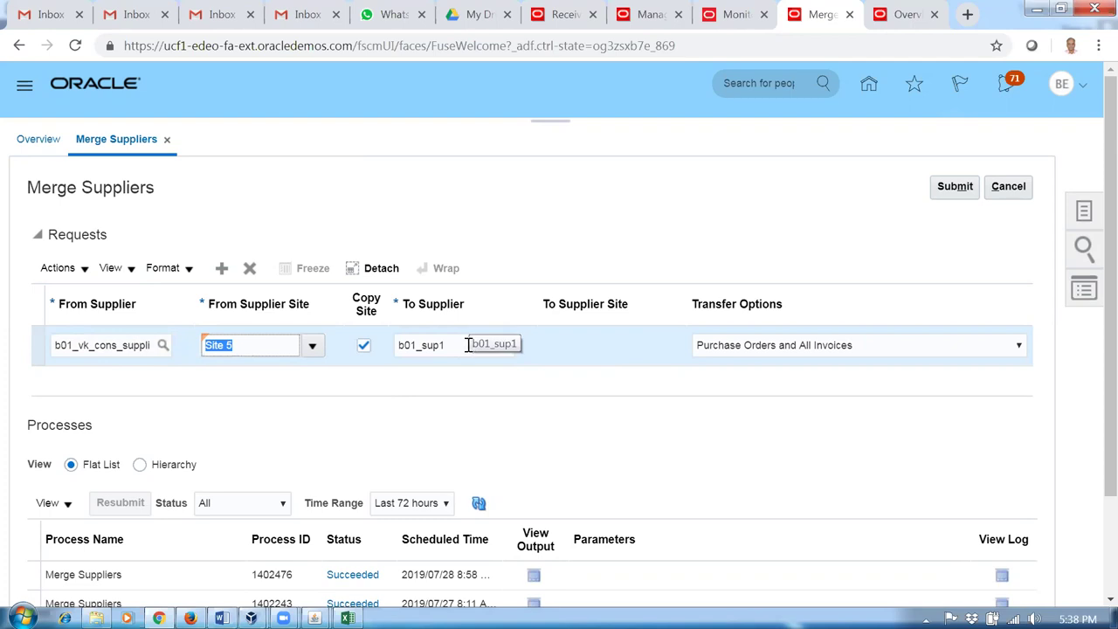
click(317, 441)
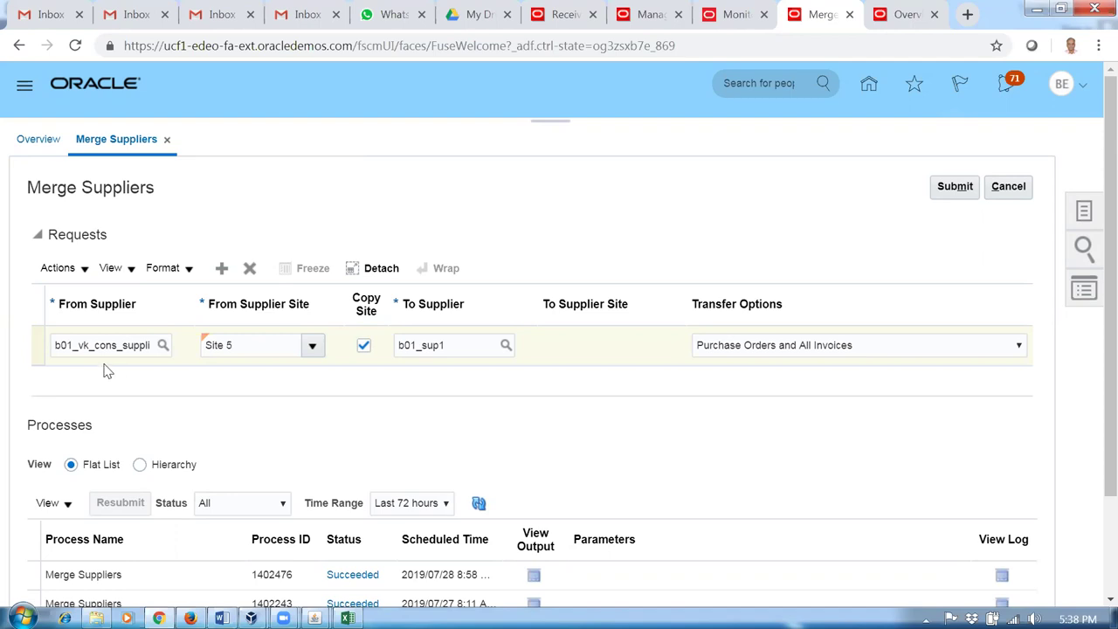
click(244, 348)
drag(243, 348, 202, 365)
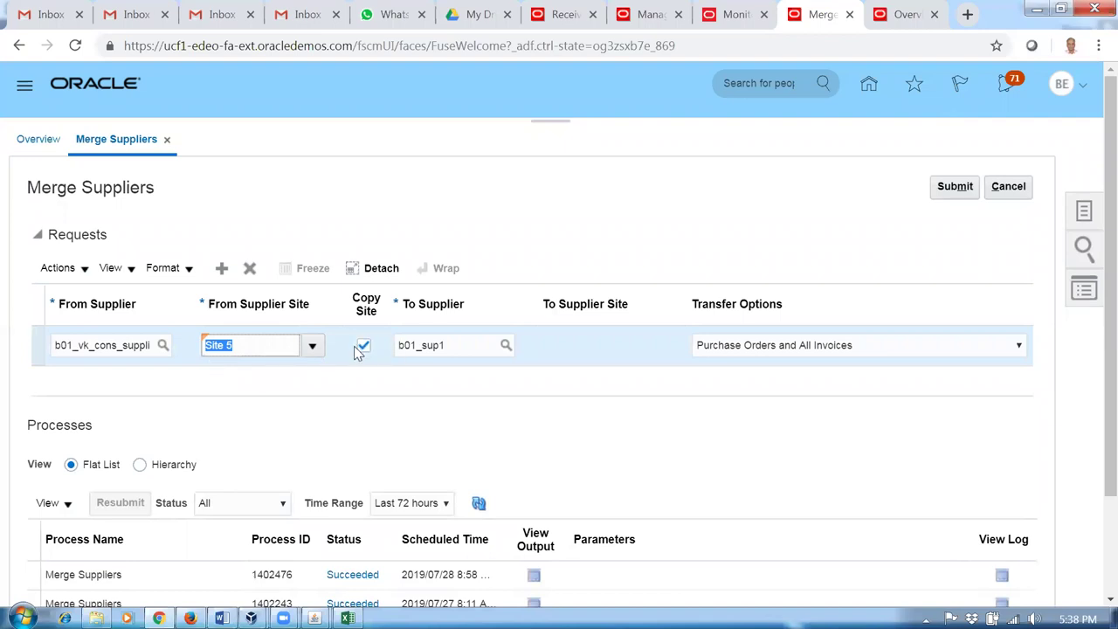
click(330, 428)
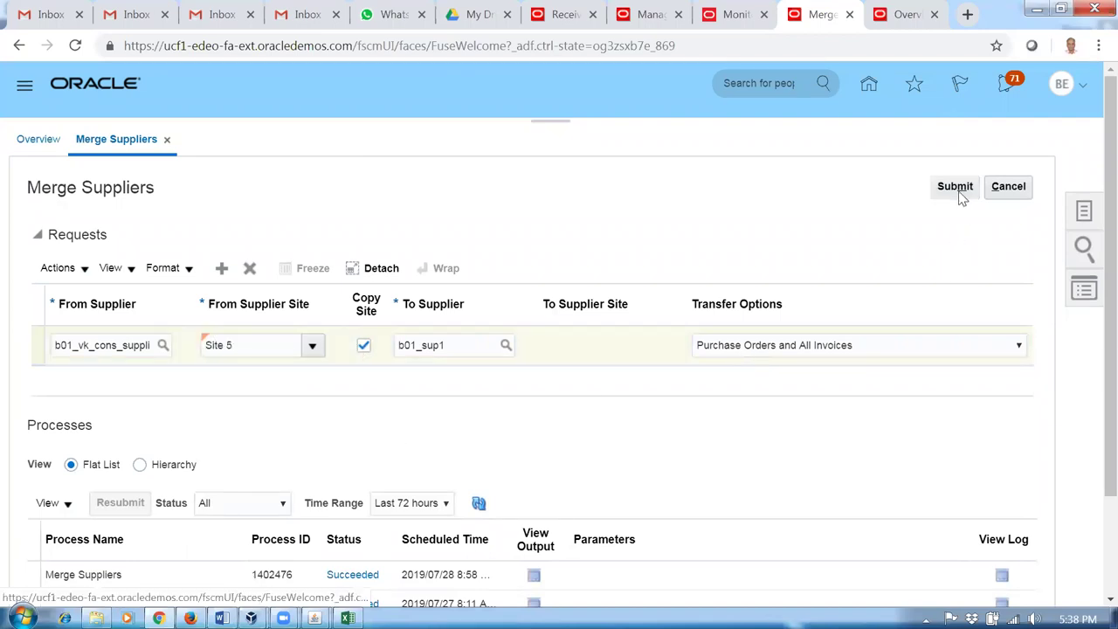
Step: Submit the supplier merge request, agree to continue despite the irreversibility warning, and acknowledge the confirmation
click(956, 189)
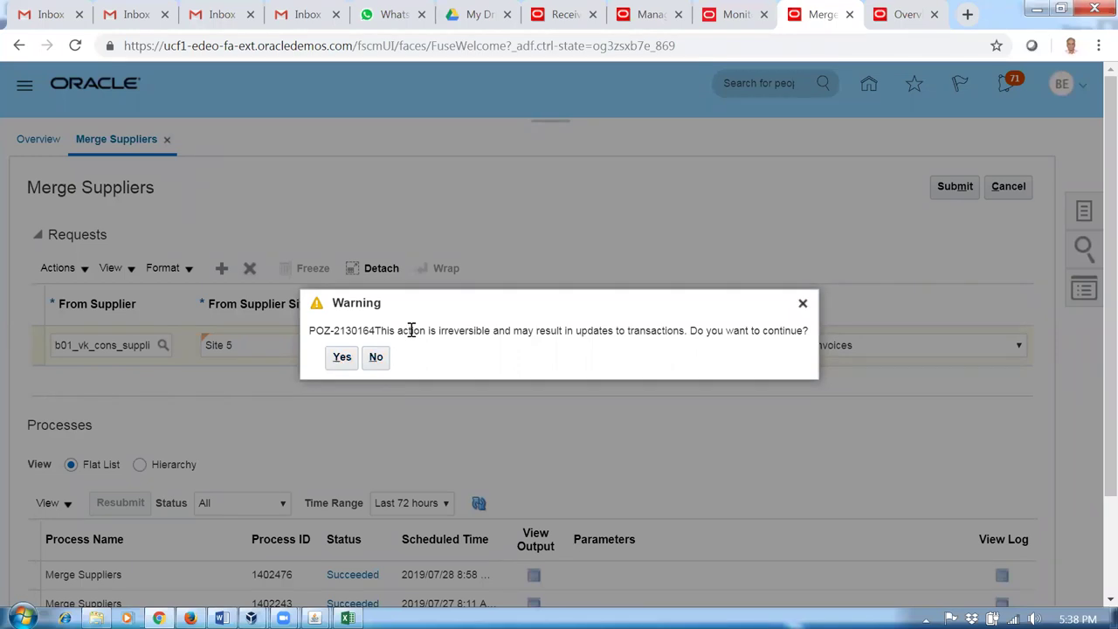
drag(408, 330, 599, 325)
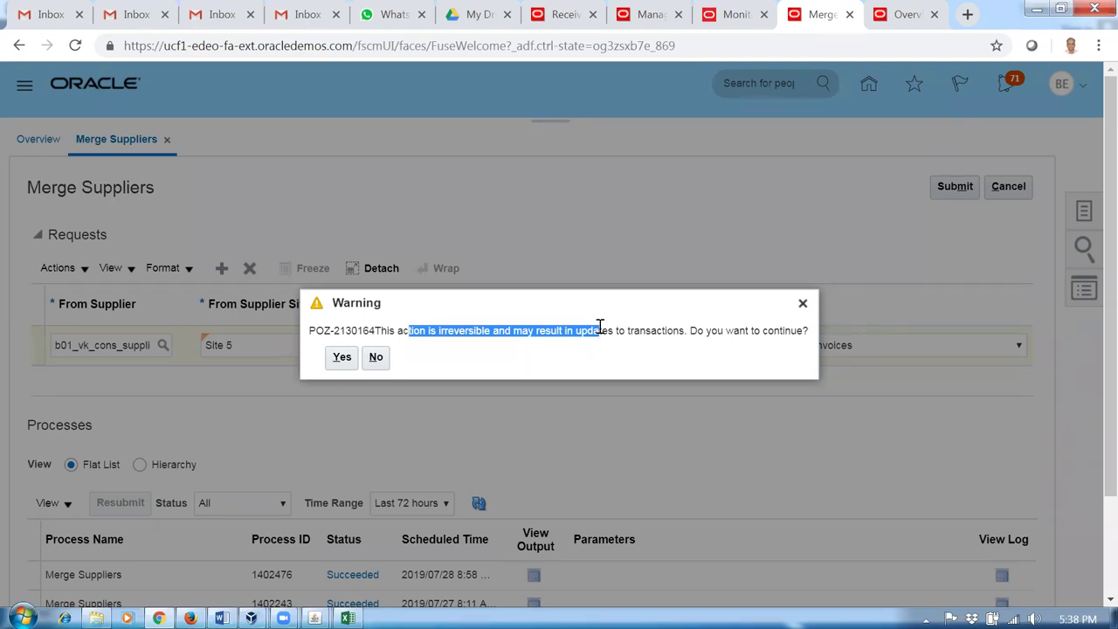
click(598, 367)
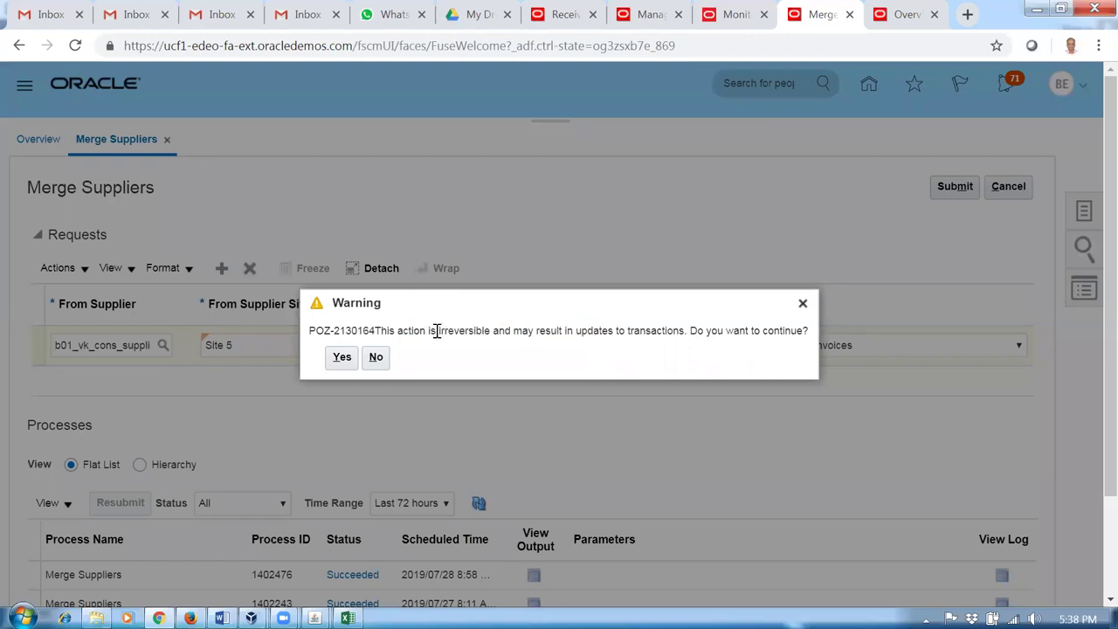
click(342, 357)
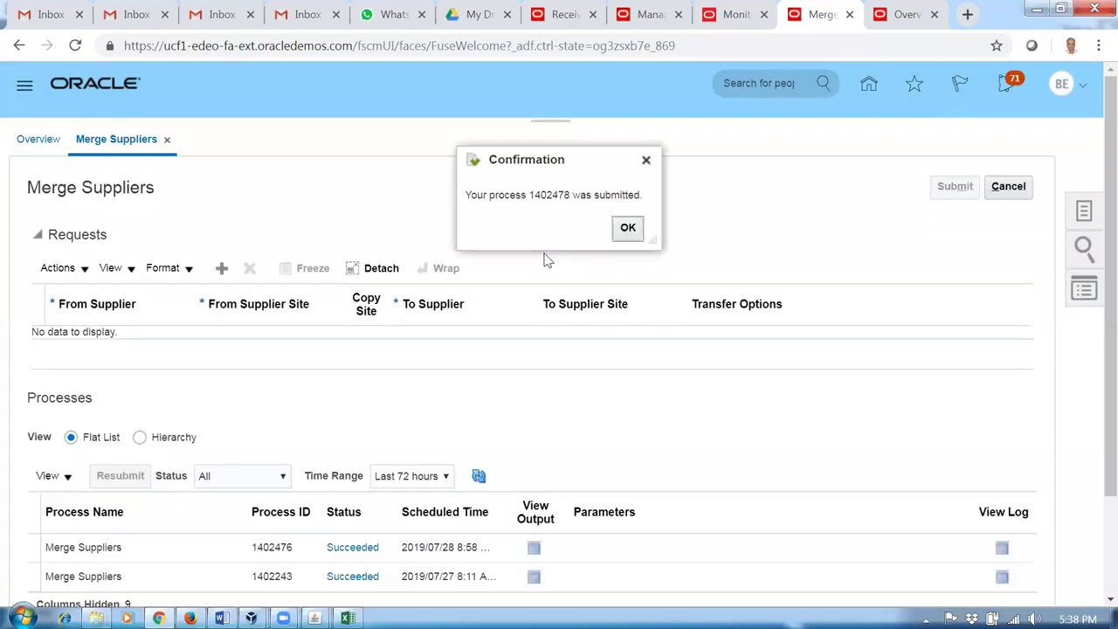
click(627, 227)
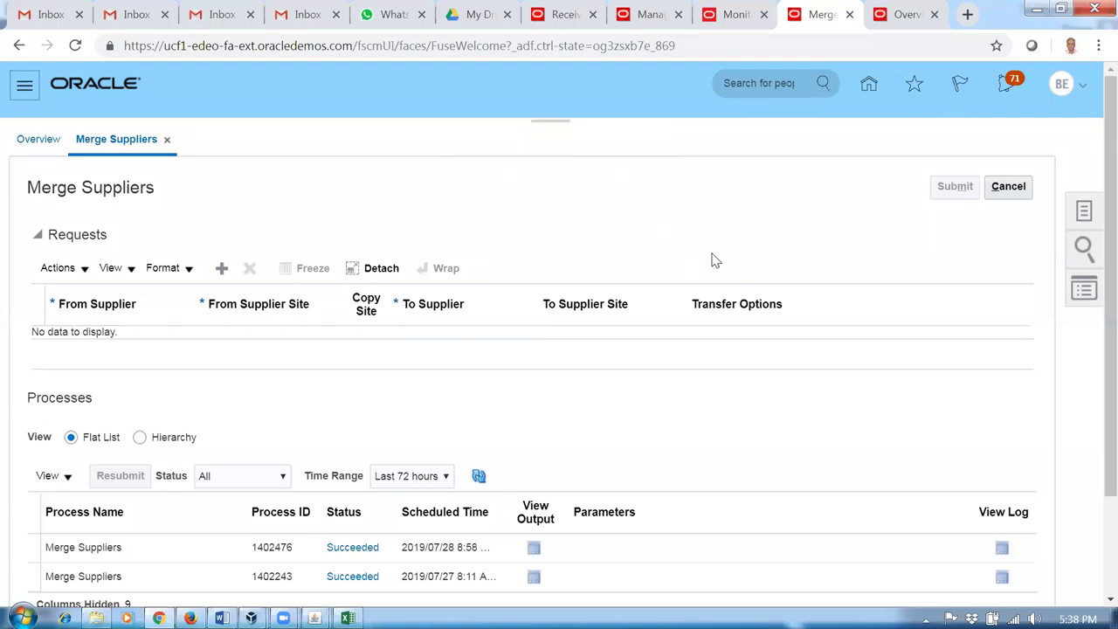
click(635, 28)
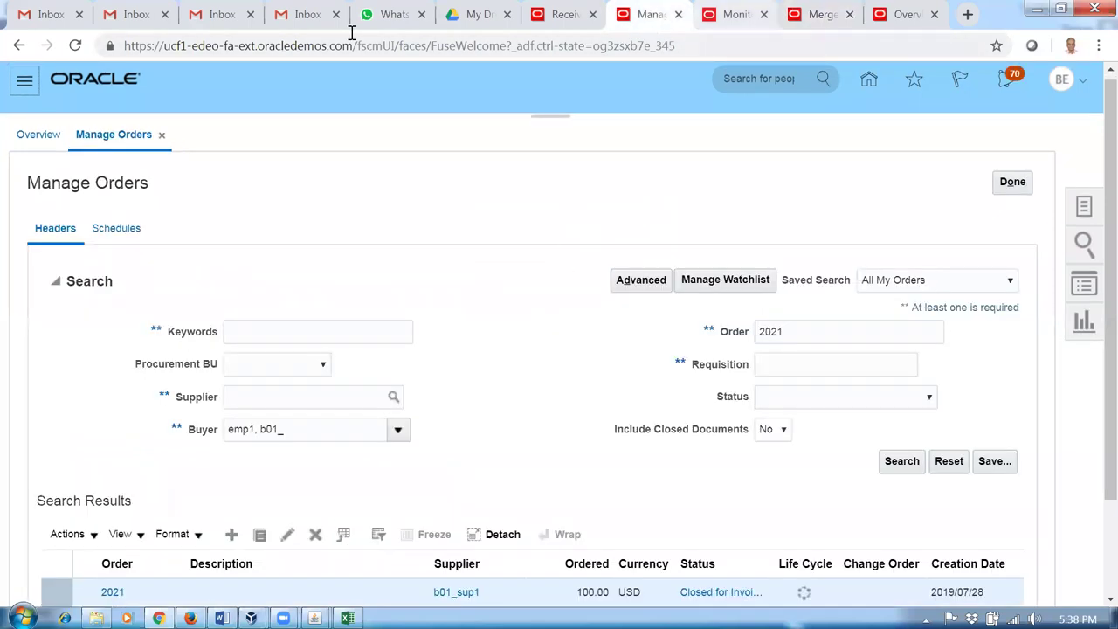
click(830, 14)
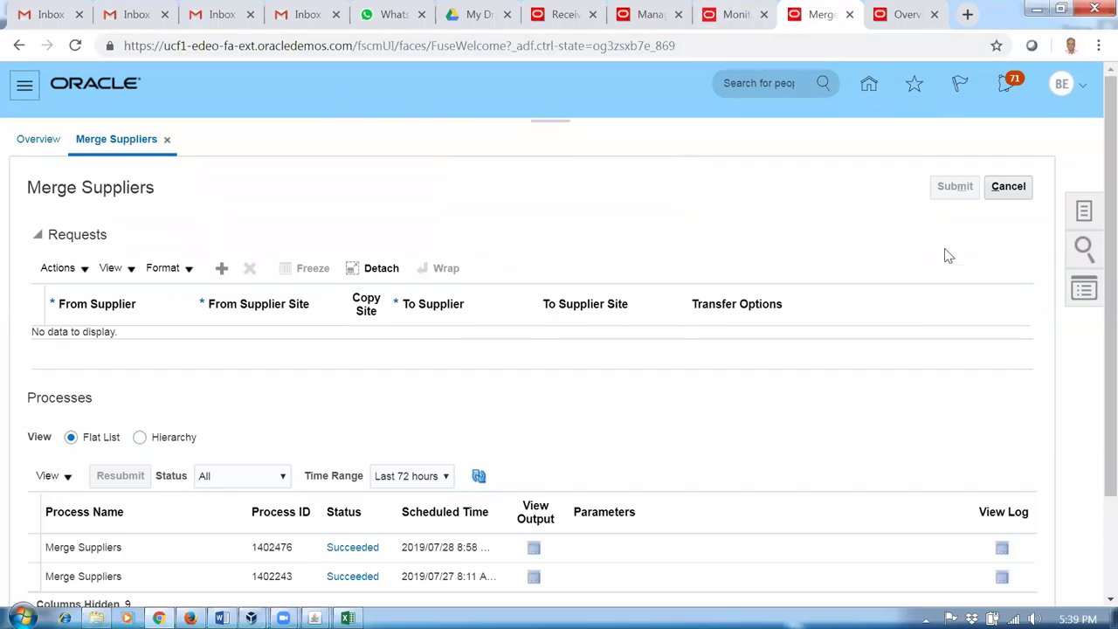
key(ctrl+shift+Tab)
key(ctrl+shift+Tab)
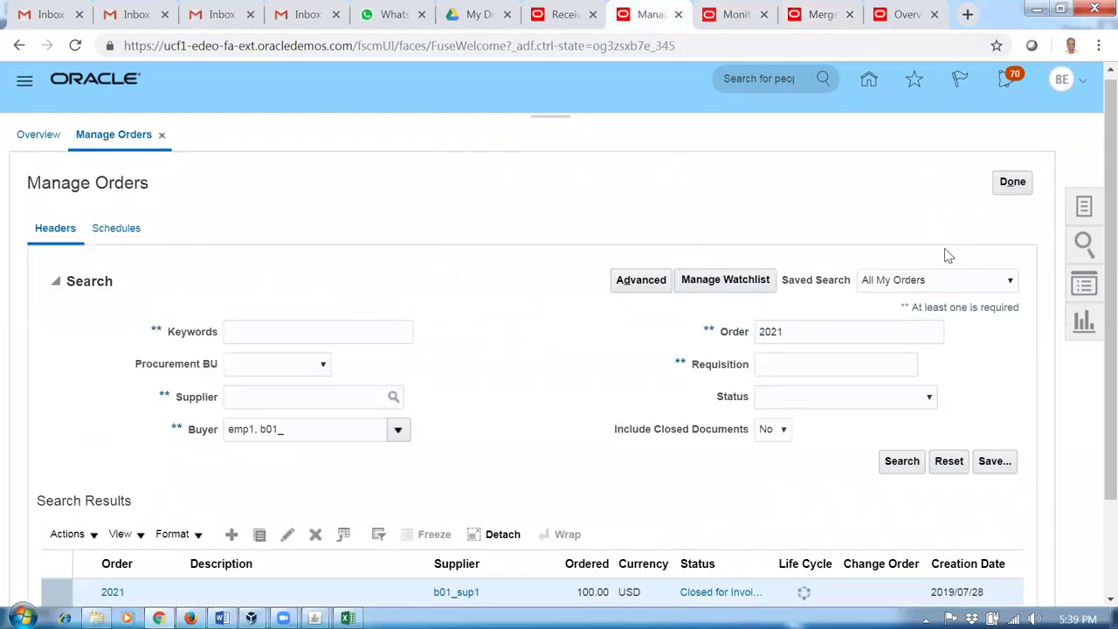
Step: Leave Receive Expected Shipments, open the recent item Monitor Processes, and refresh the process list to check the latest Merge Suppliers run
click(574, 24)
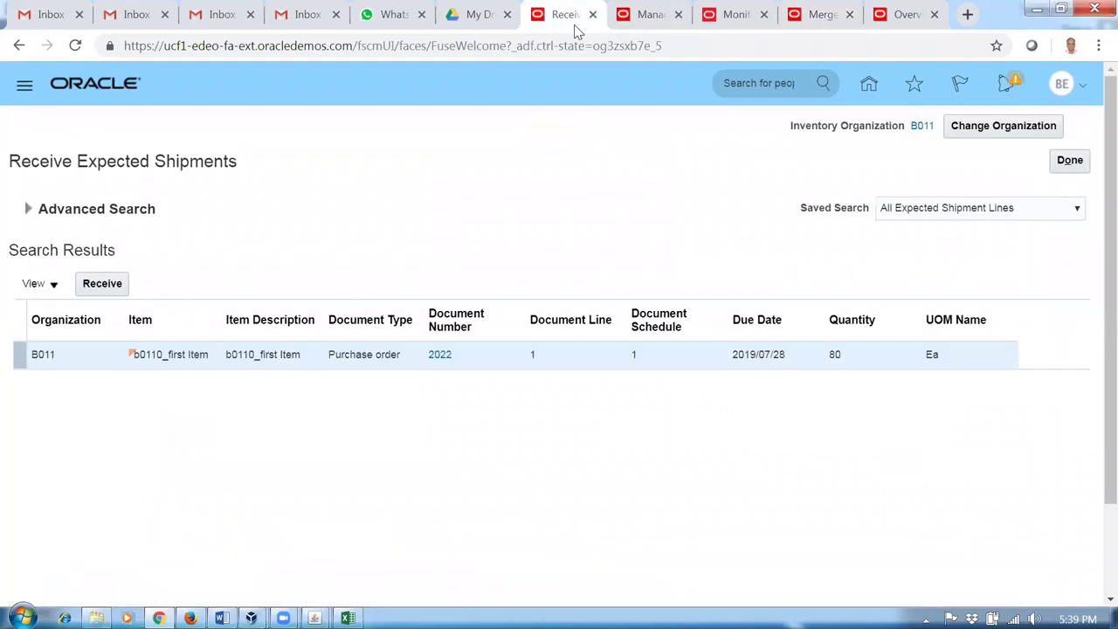
click(1066, 163)
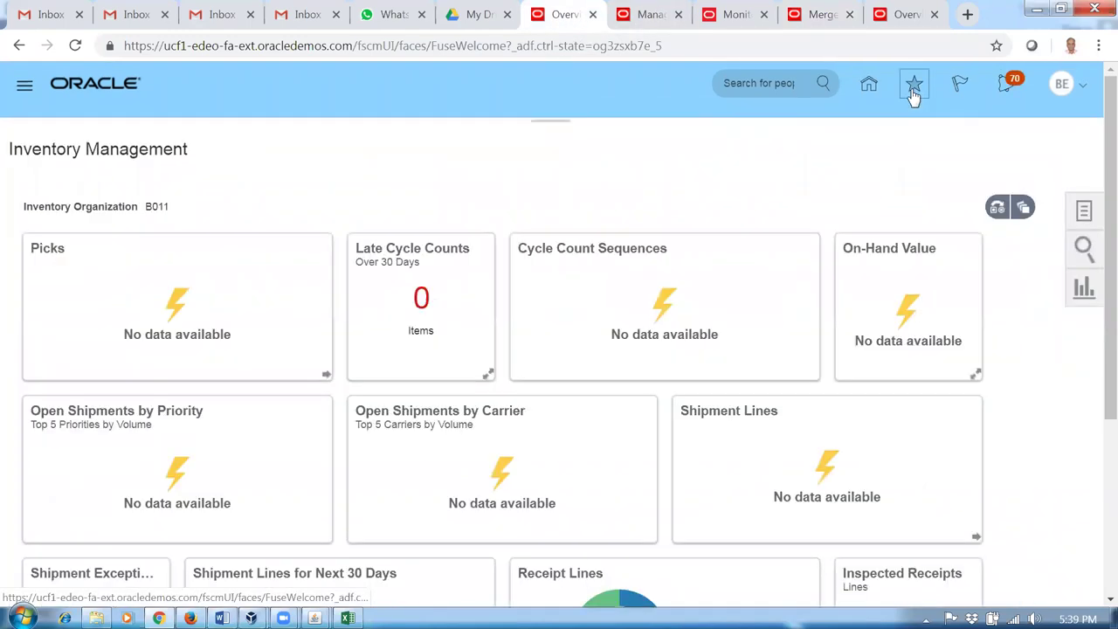
click(913, 88)
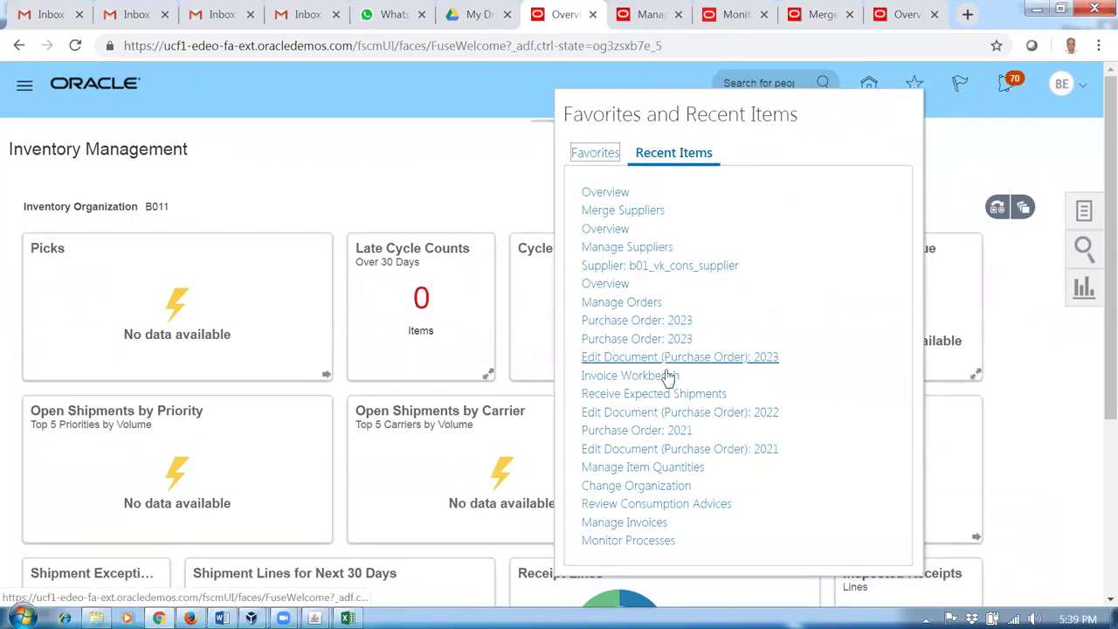
click(678, 155)
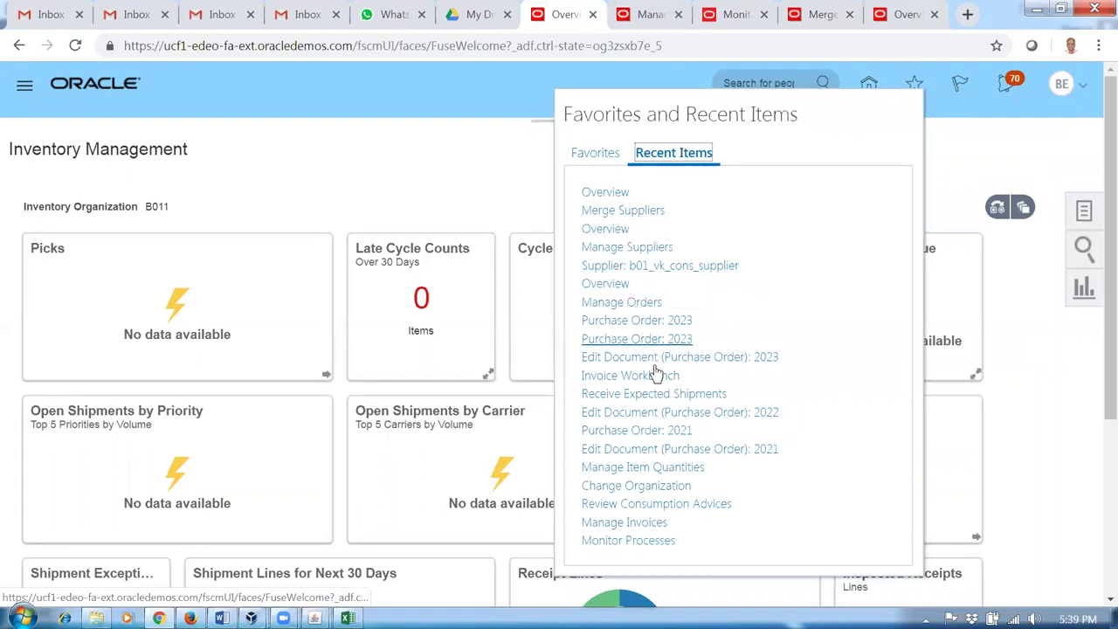
click(638, 543)
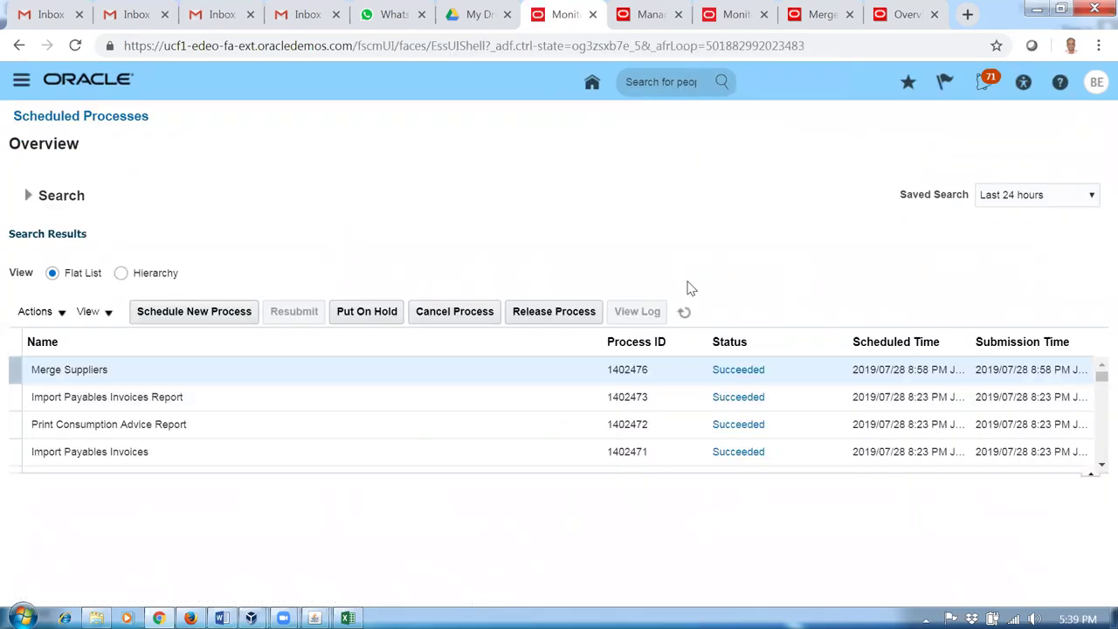
click(686, 315)
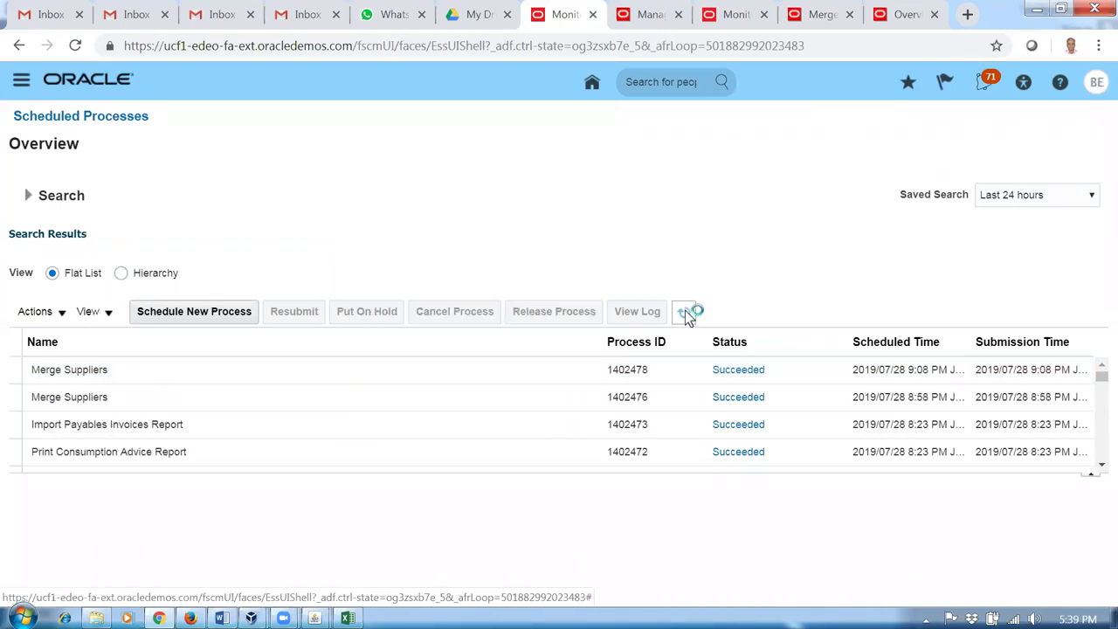
click(834, 21)
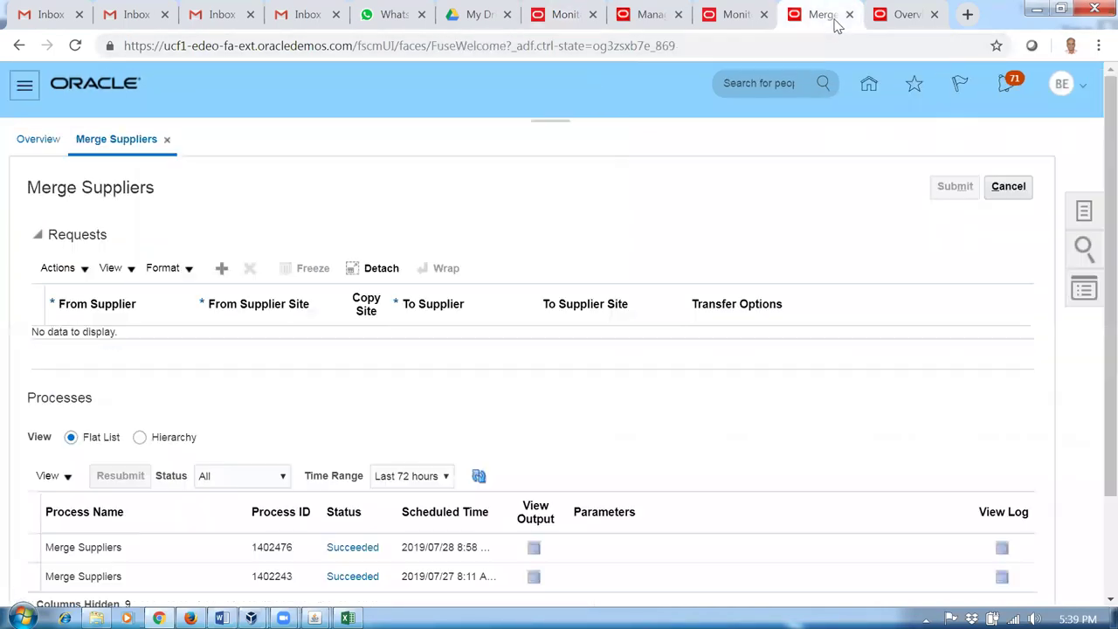
Step: Cancel out of Merge Suppliers, finish with Manage Orders, and display the purchasing Overview's task list
click(1000, 192)
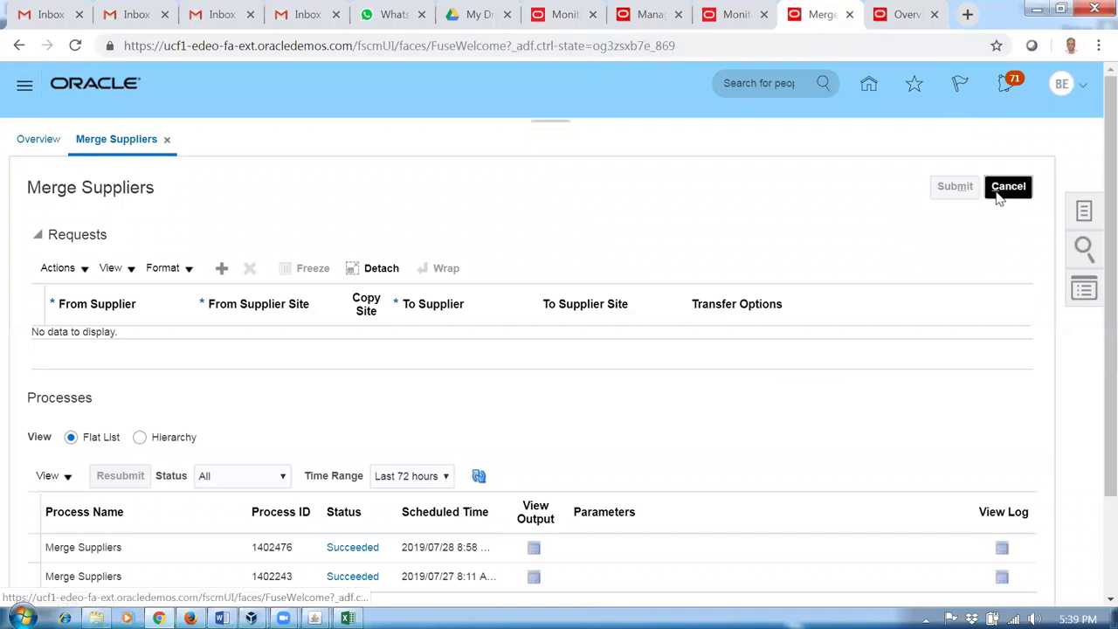
click(1083, 216)
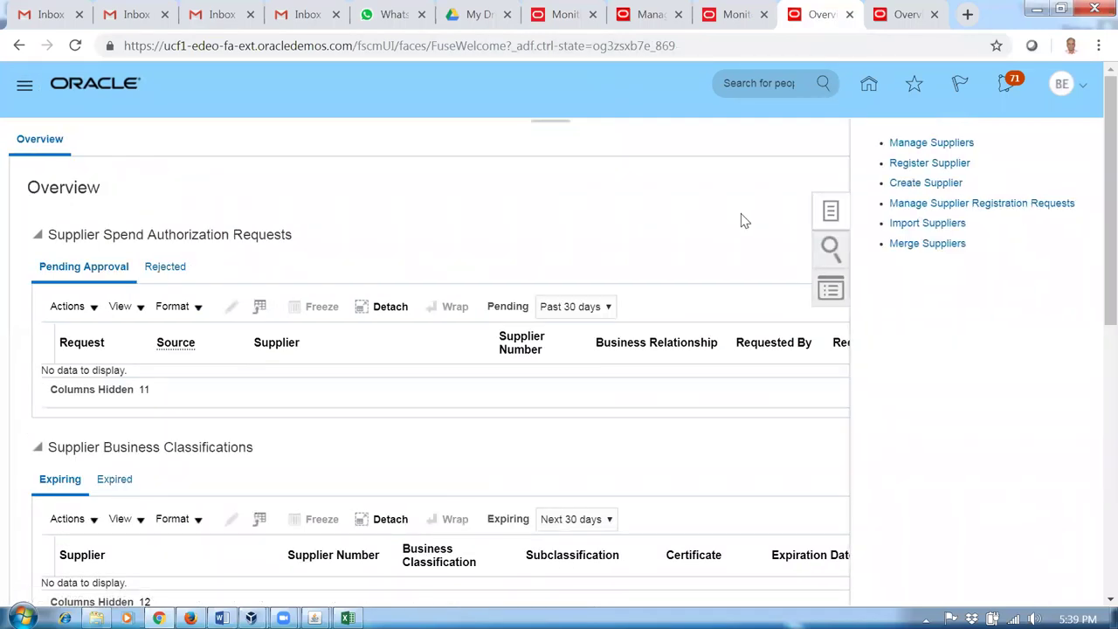
click(709, 18)
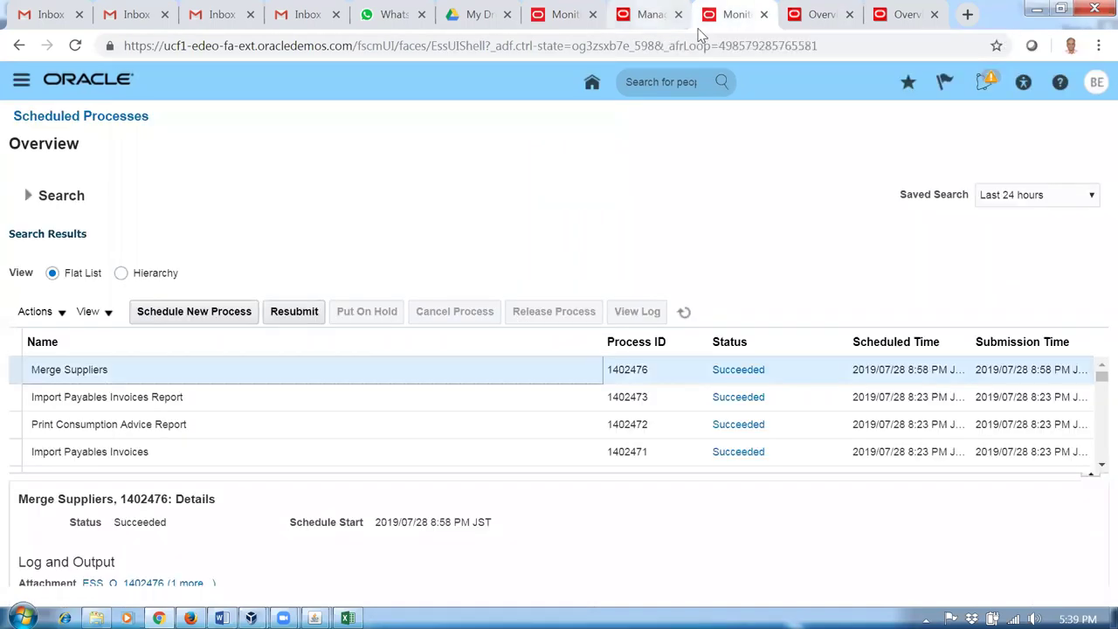
click(650, 15)
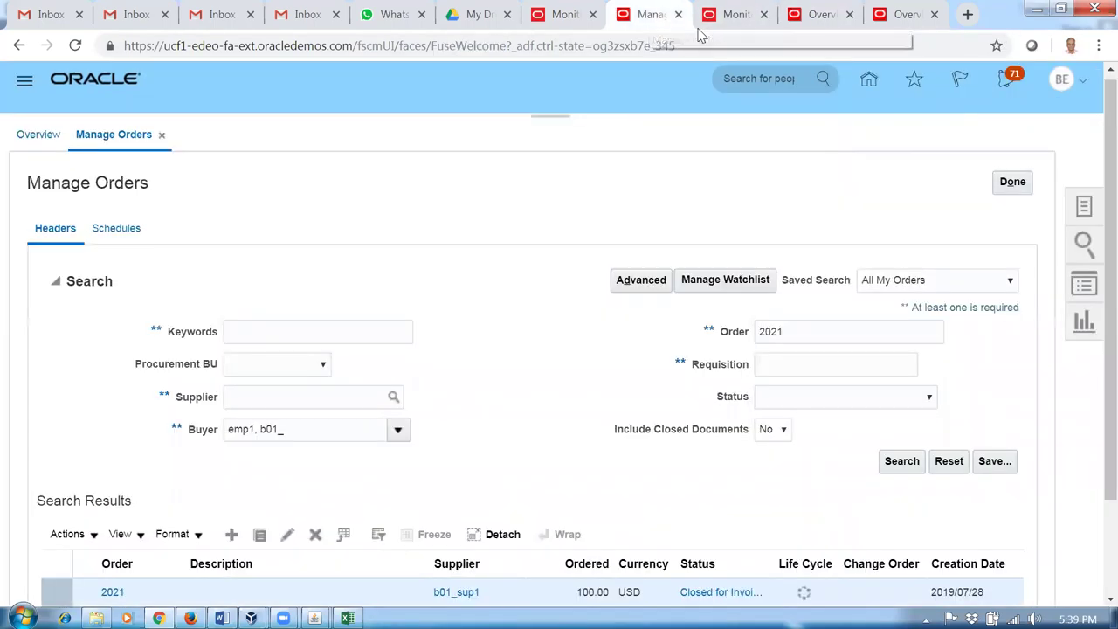
click(1011, 183)
click(1081, 210)
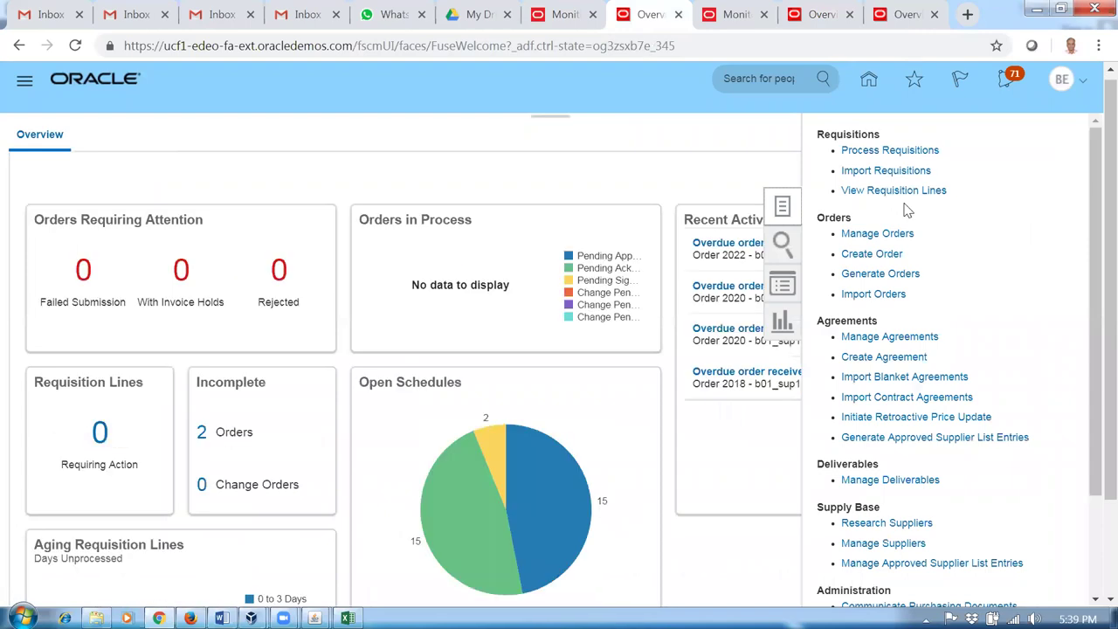
Step: Start a new order with Procurement BU b01_business_unit and supplier b01_sup1
click(872, 253)
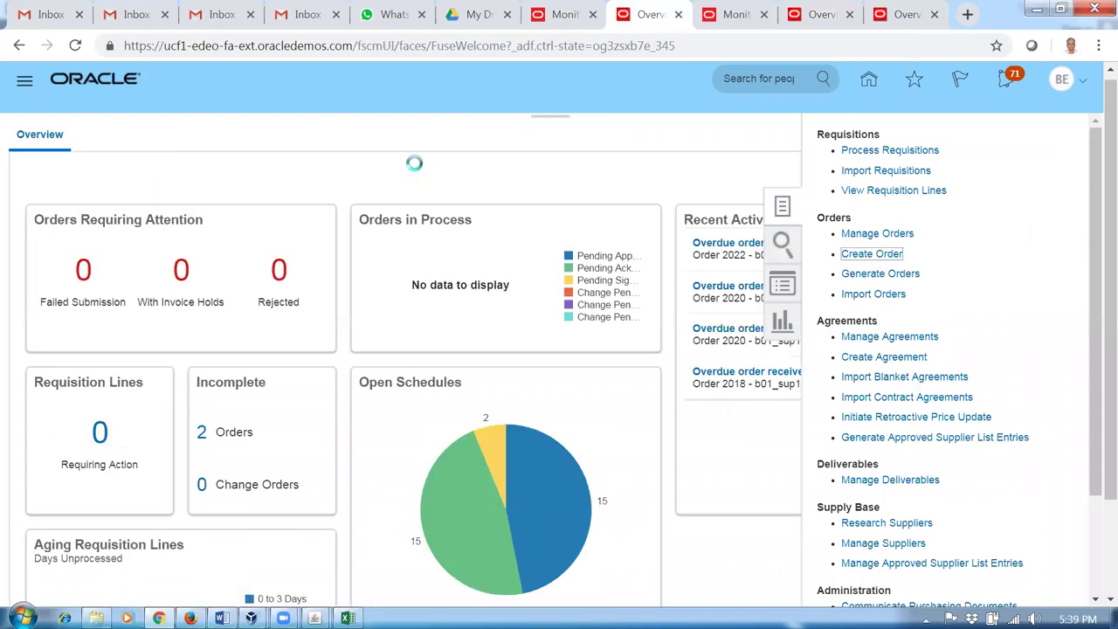
click(570, 157)
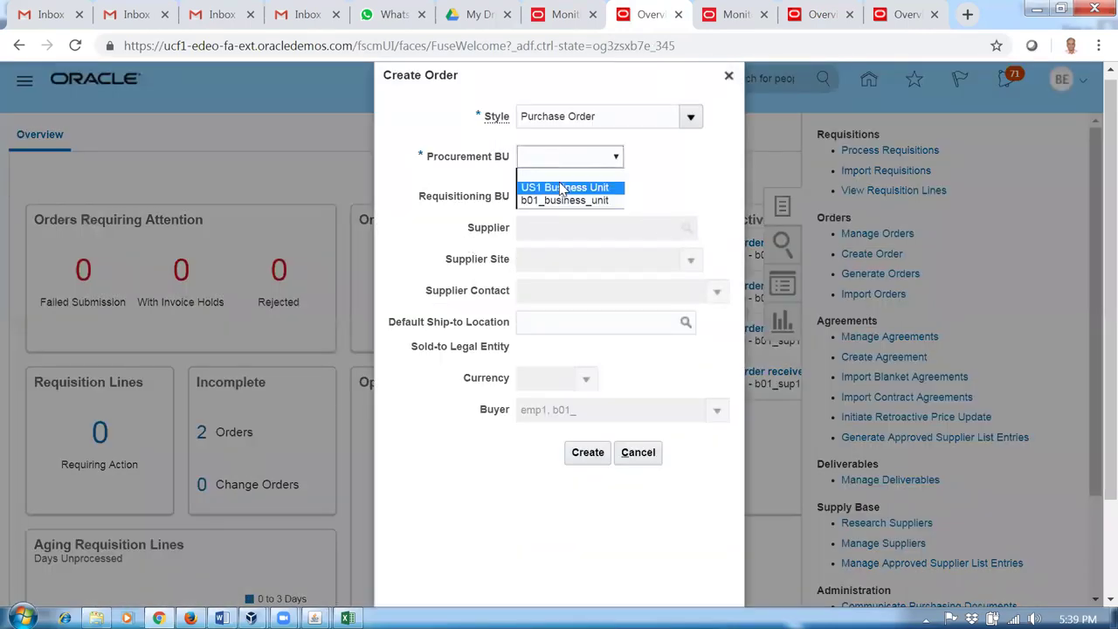
click(564, 200)
click(559, 229)
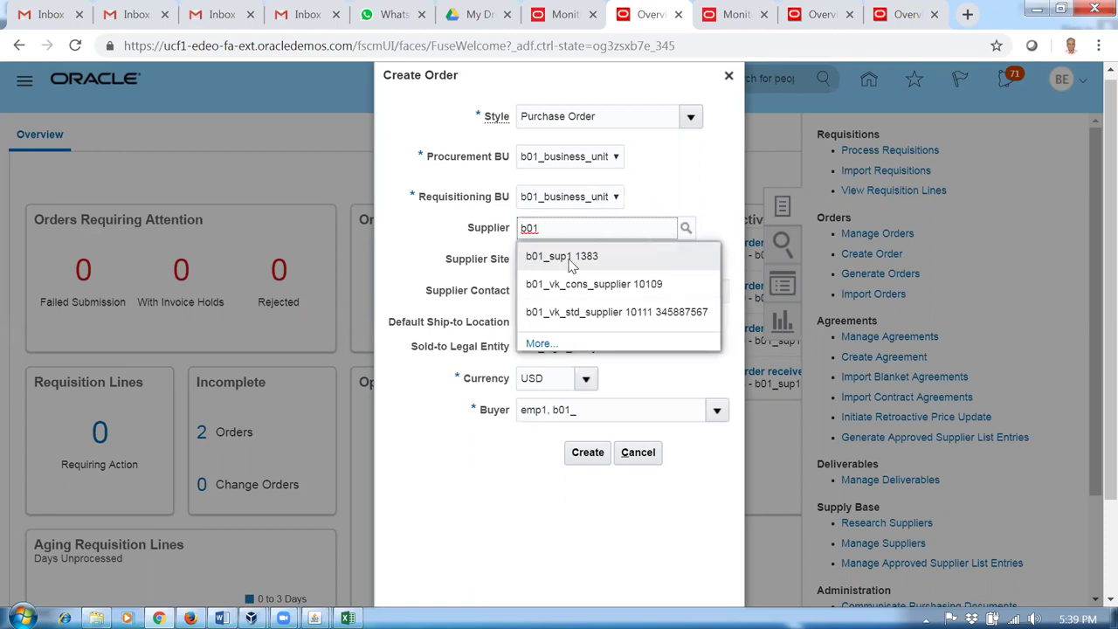
click(573, 257)
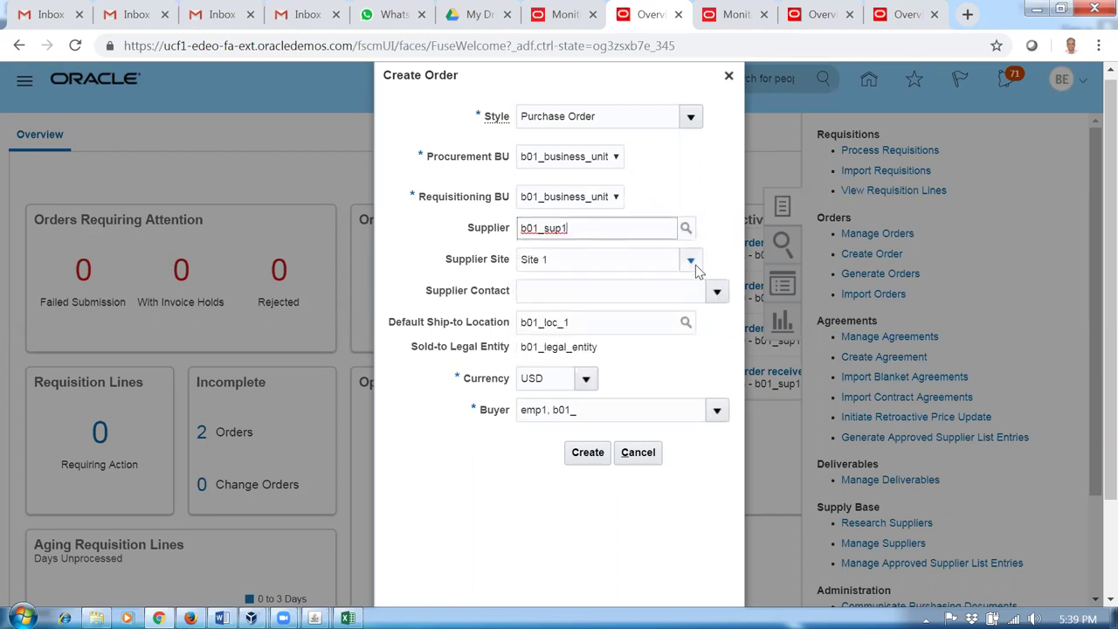
Step: Search all supplier sites of b01_sup1 with the Supplier Site criterion blank, and close the search without choosing one
click(691, 261)
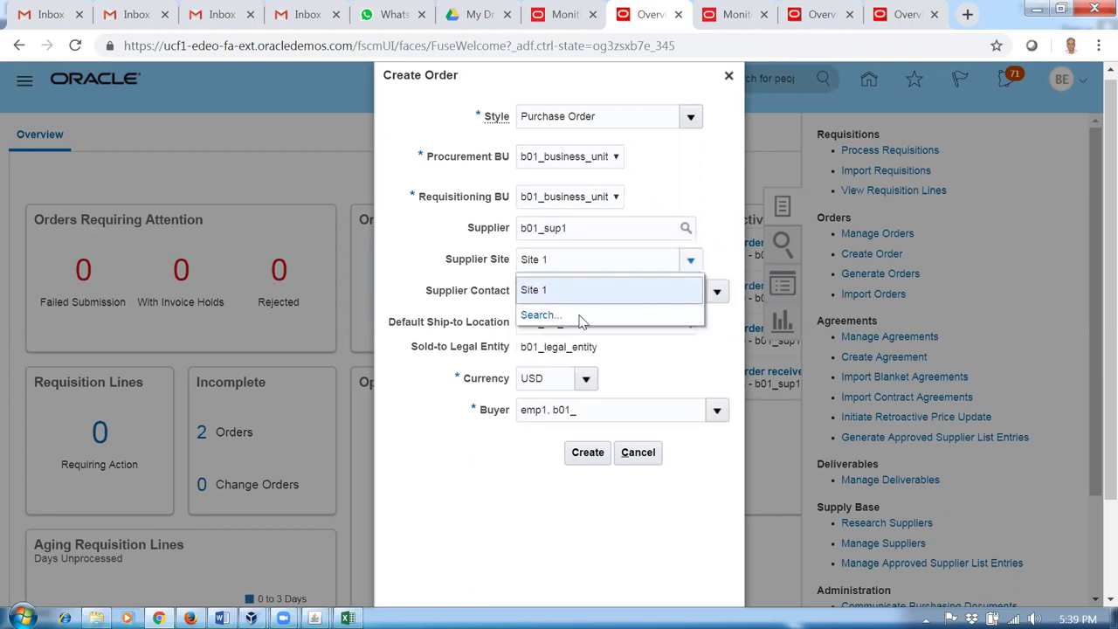
click(540, 316)
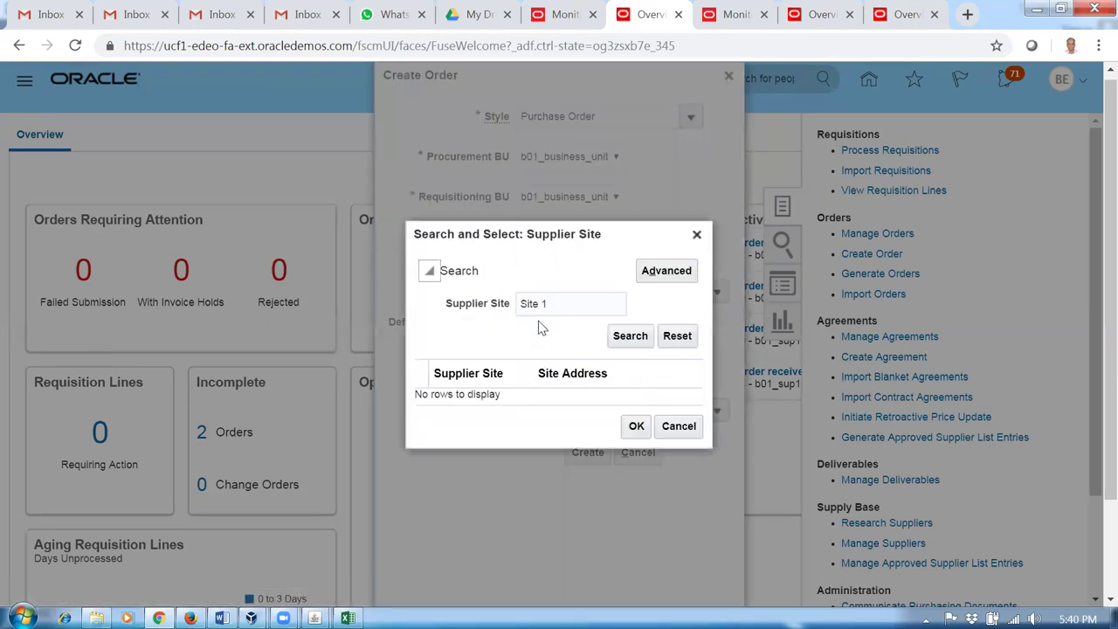
triple_click(548, 304)
key(BackSpace)
click(631, 337)
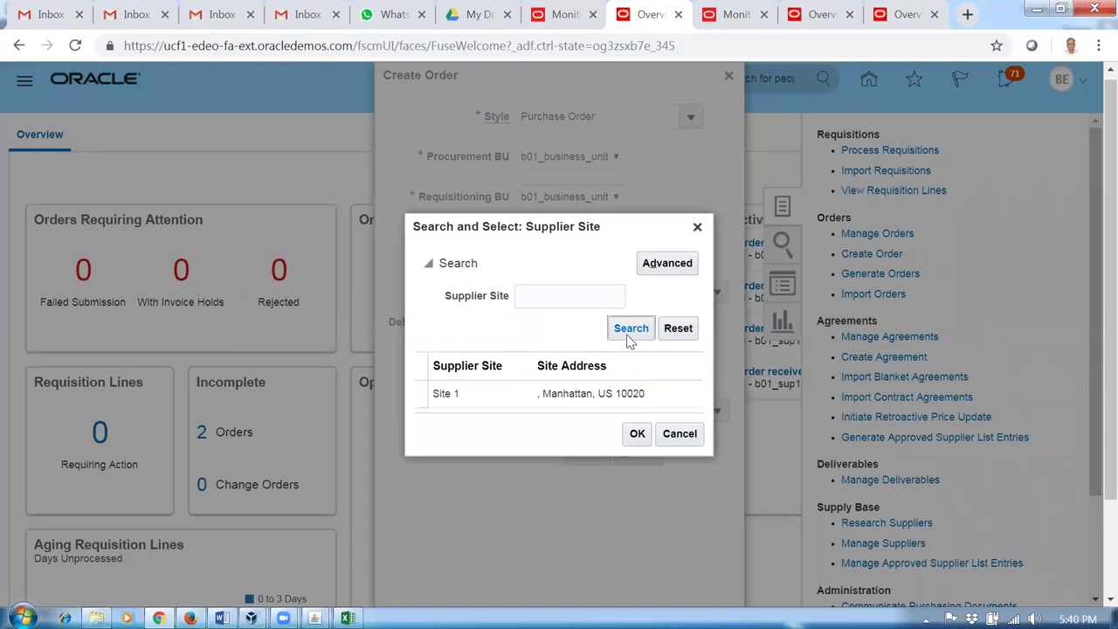
click(674, 440)
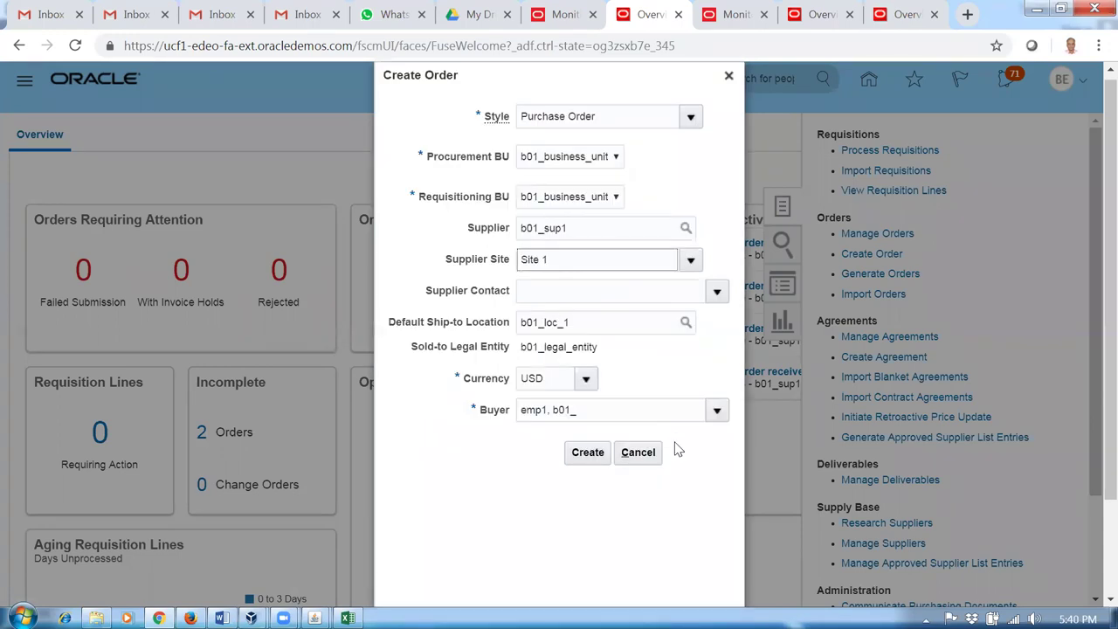
Step: Clear the order's Supplier Site and cancel creating the order
key(shift+Tab)
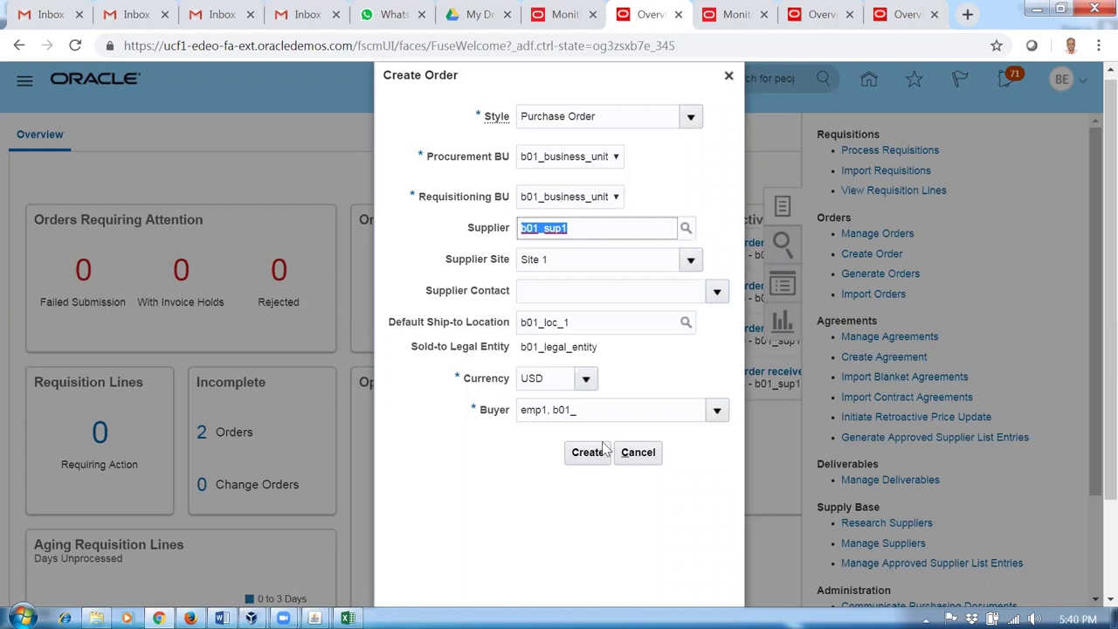
click(578, 266)
key(BackSpace)
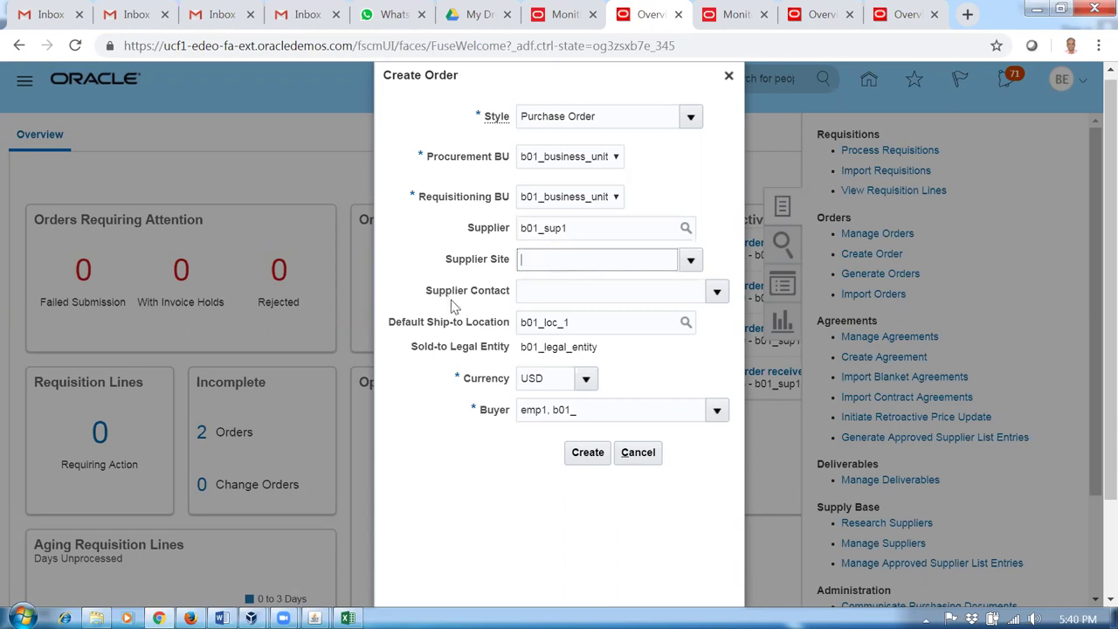
click(637, 454)
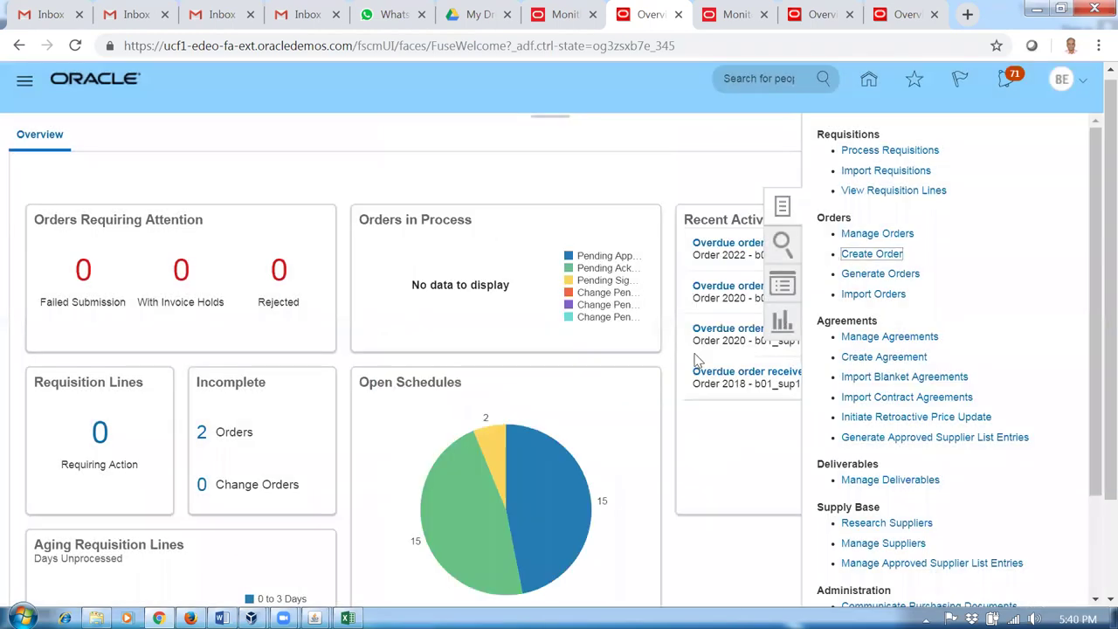
Step: Request sign-out from the purchasing page, leave it unconfirmed, and refresh the scheduled processes list
click(1061, 87)
click(1044, 117)
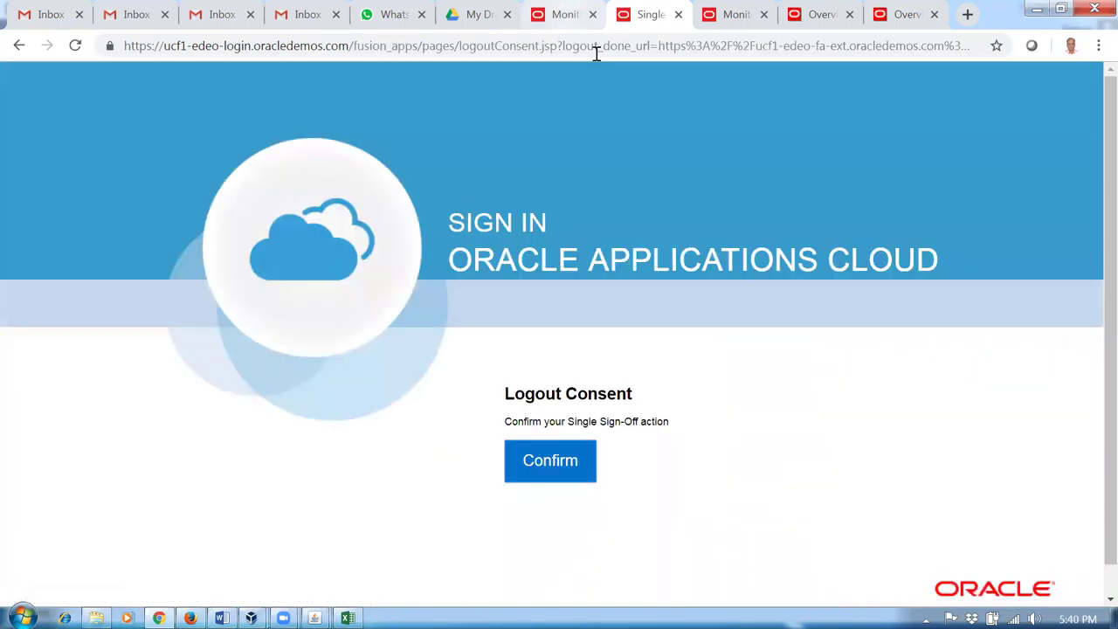
click(563, 14)
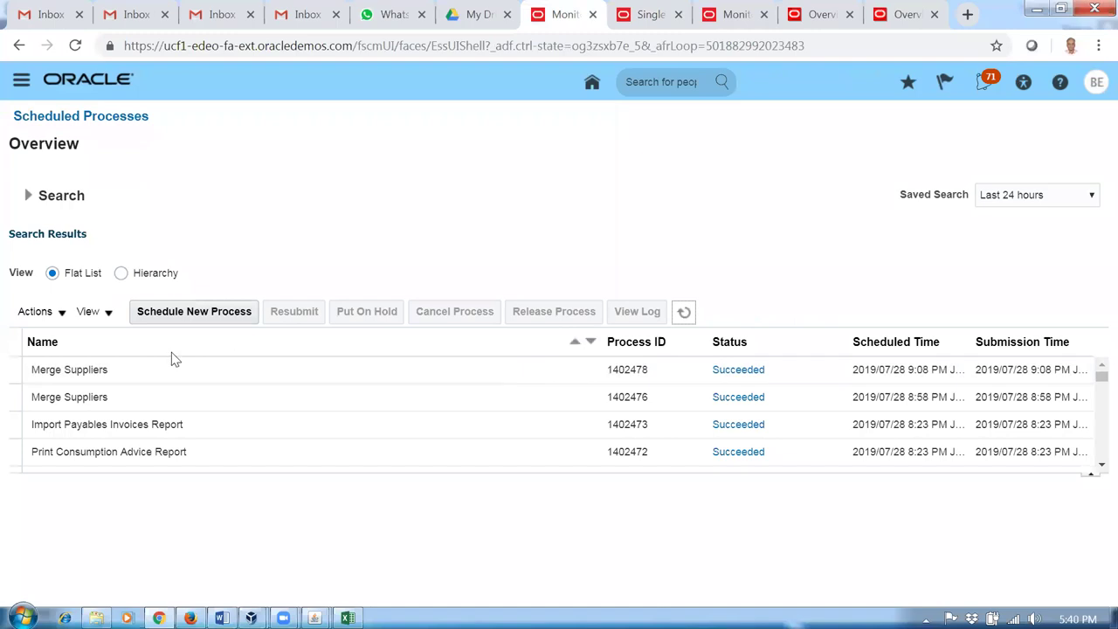
click(693, 318)
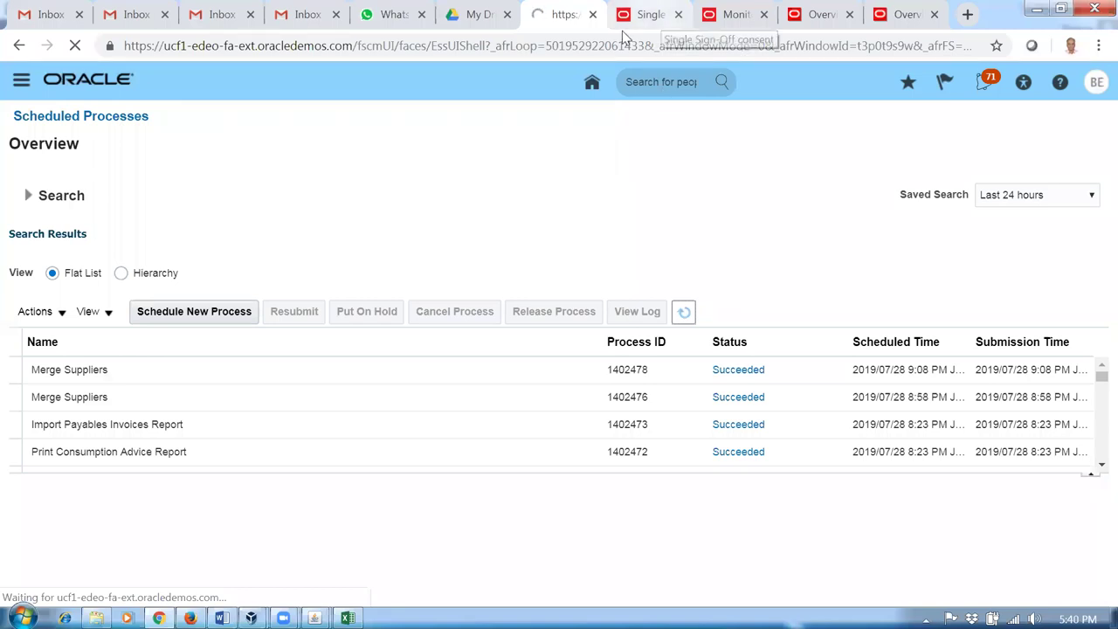
Step: Return to the supplier Overview page and reload its timed-out session
click(834, 15)
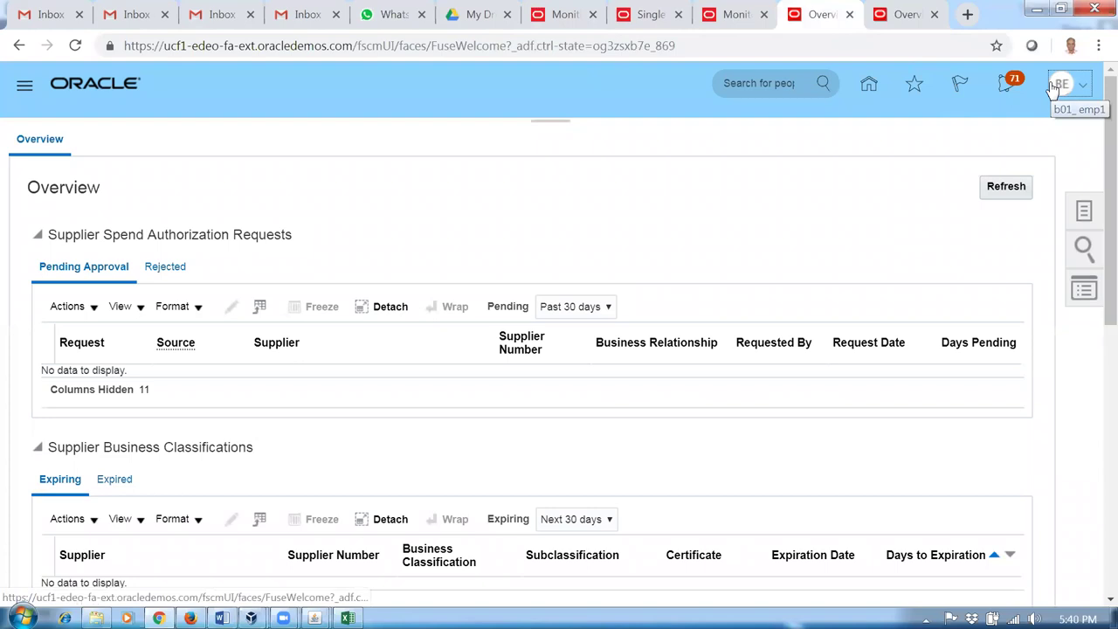
click(1048, 92)
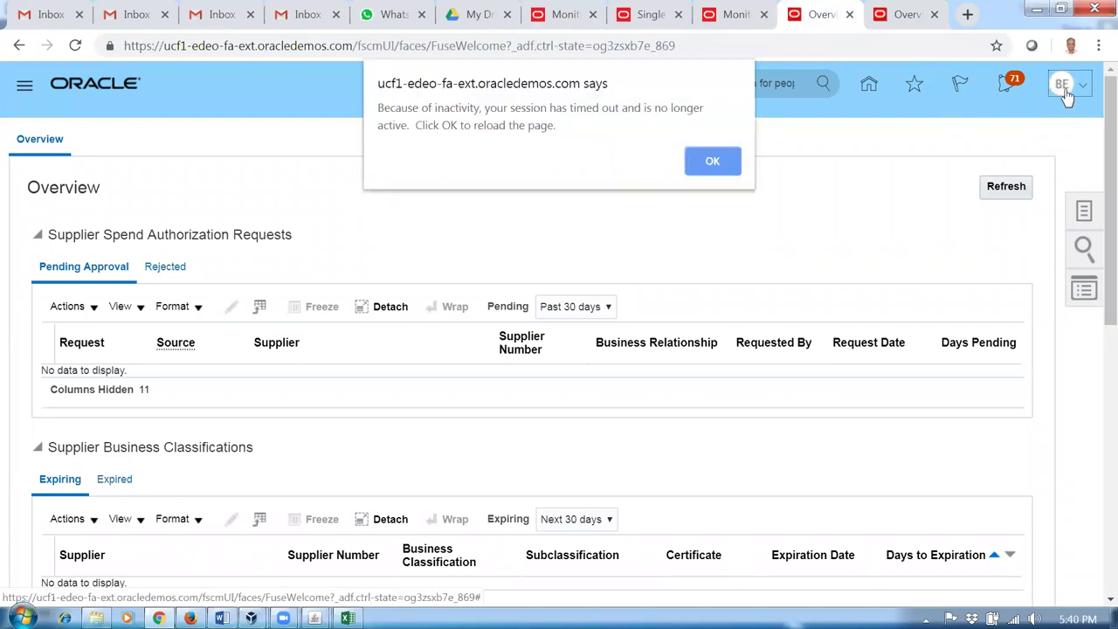
click(699, 158)
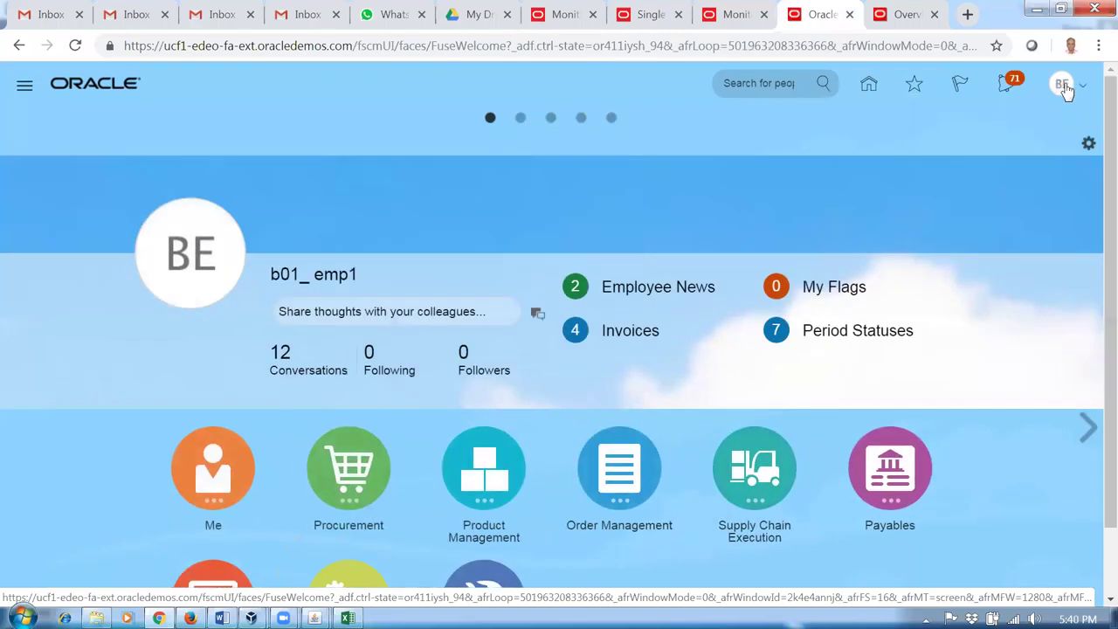
Step: Sign out with the single sign-off confirmed, and sign back in with the saved credentials to reach the home page
click(1066, 84)
click(1040, 122)
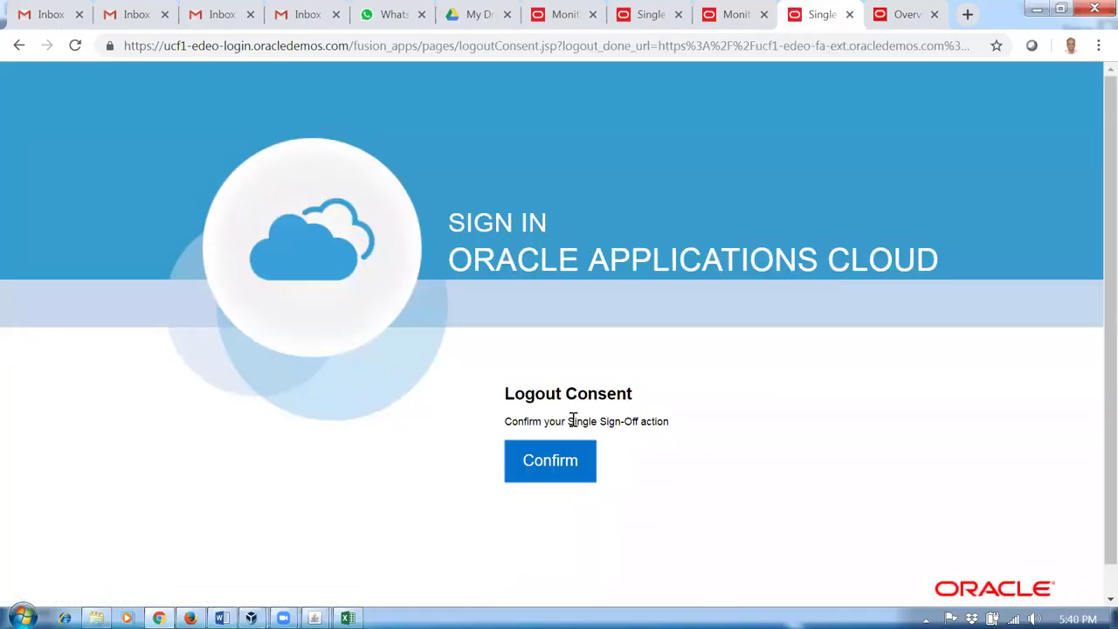
click(562, 472)
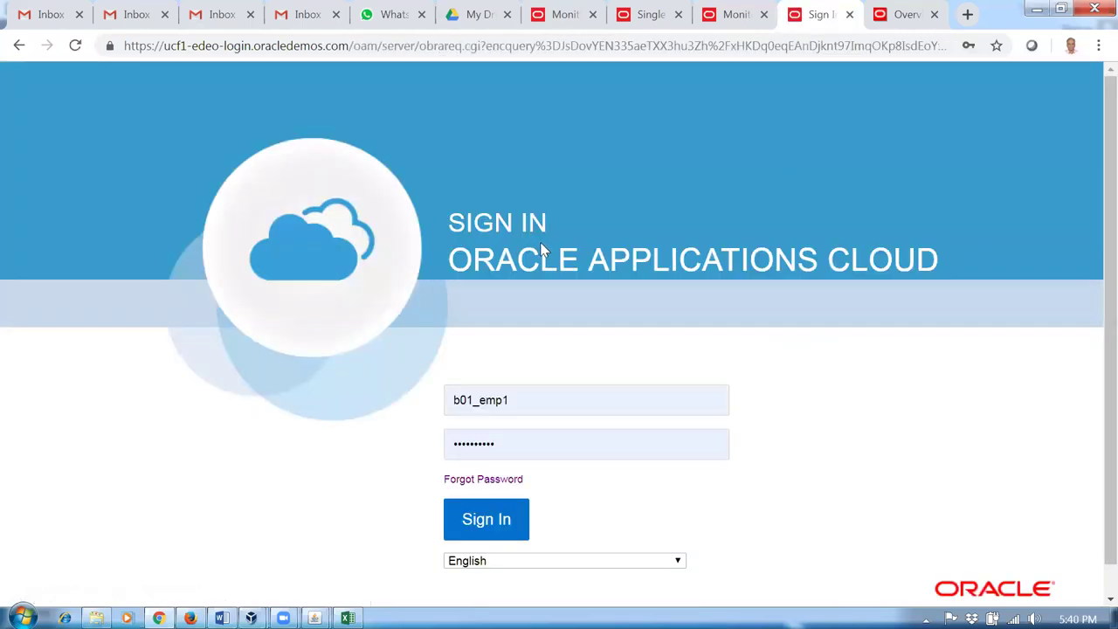
click(488, 518)
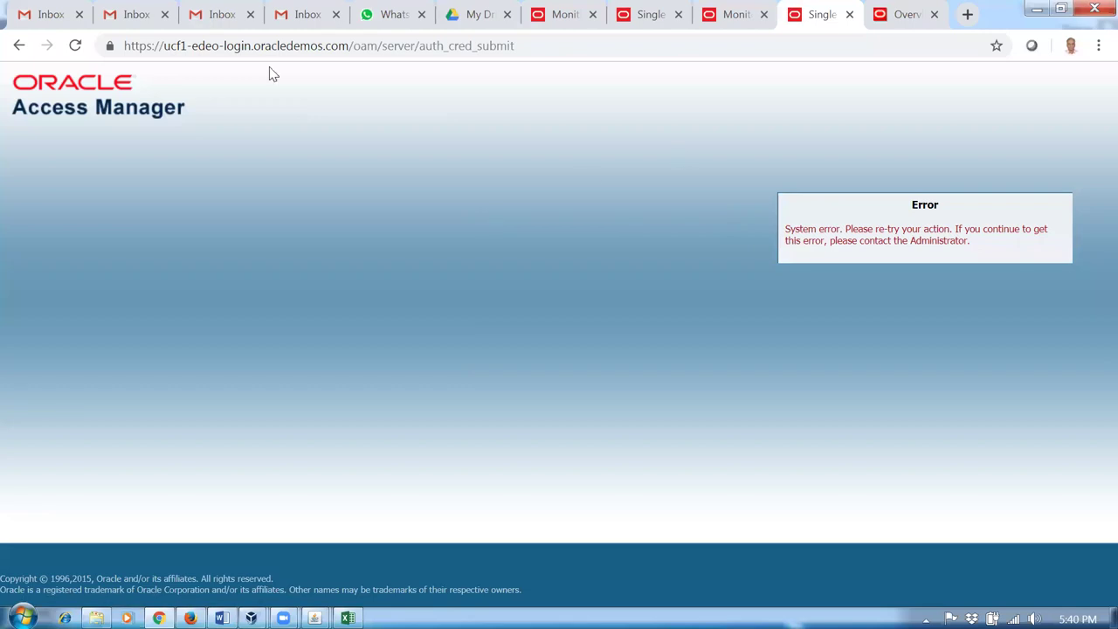
click(19, 44)
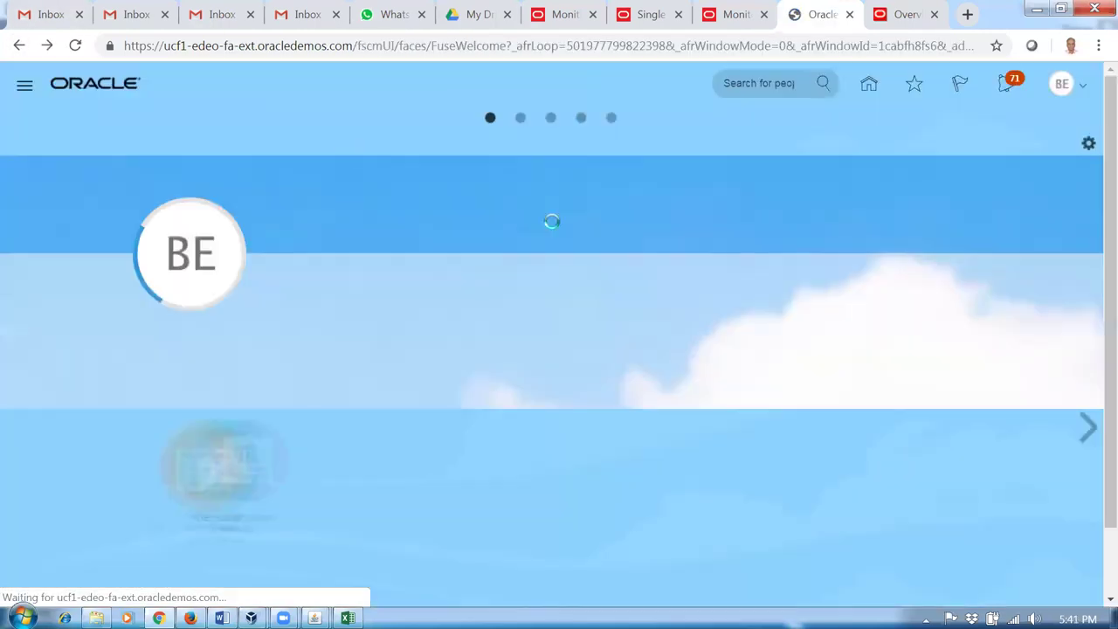
Step: Open the purchasing Overview under Procurement and display its list of tasks
scroll(789, 434, down, 2)
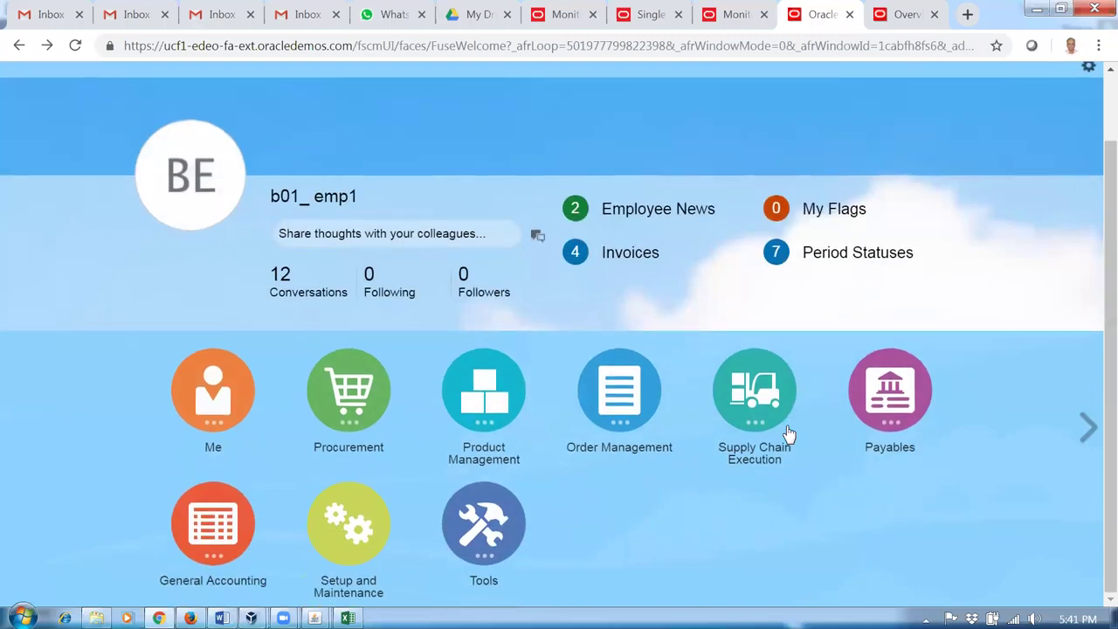
click(325, 411)
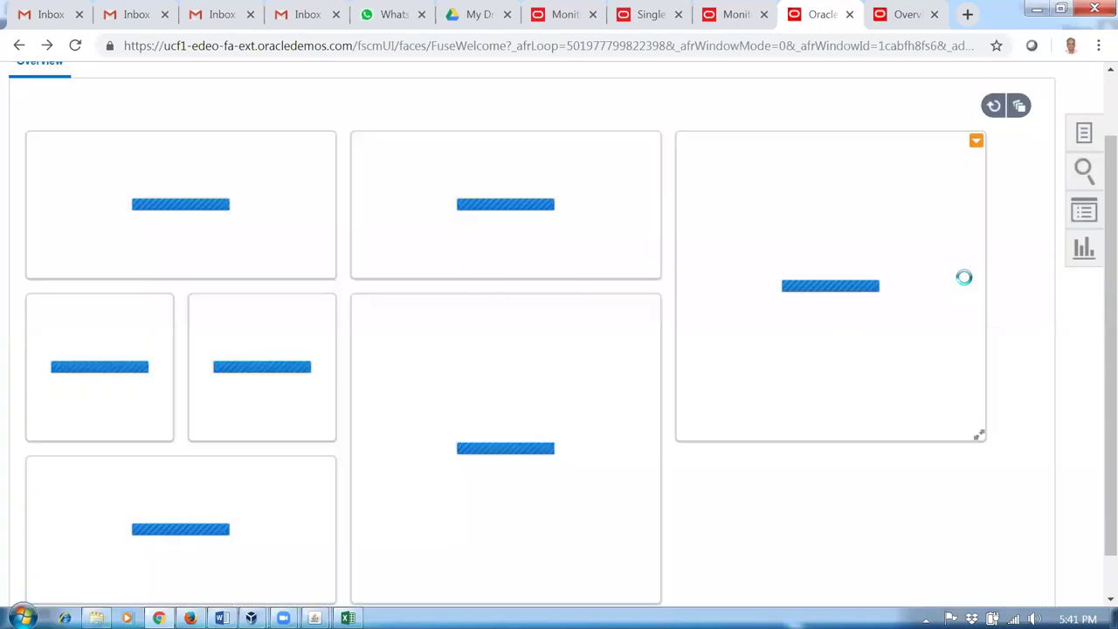
scroll(1092, 175, up, 1)
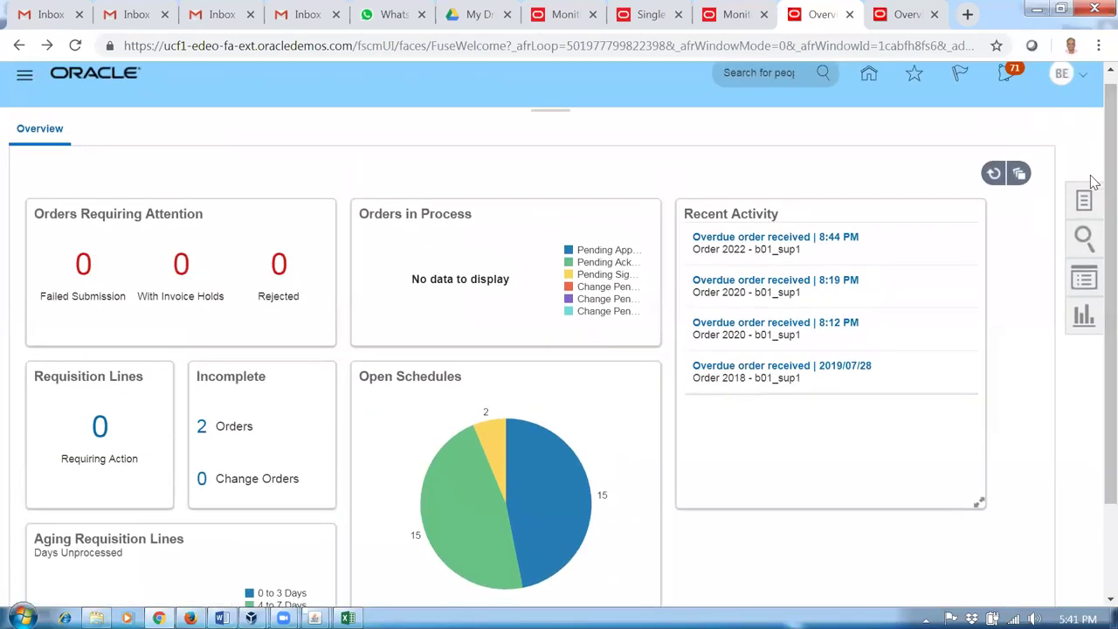
click(1084, 197)
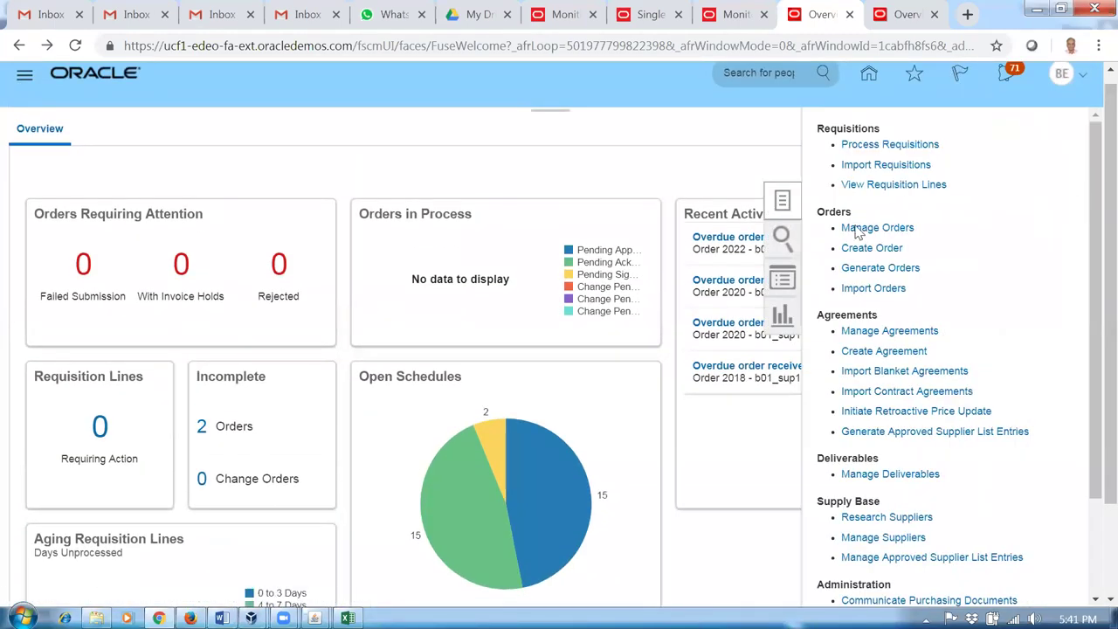
Step: Start a new purchase order for b01_business_unit with b01_sup1 as the supplier
click(847, 252)
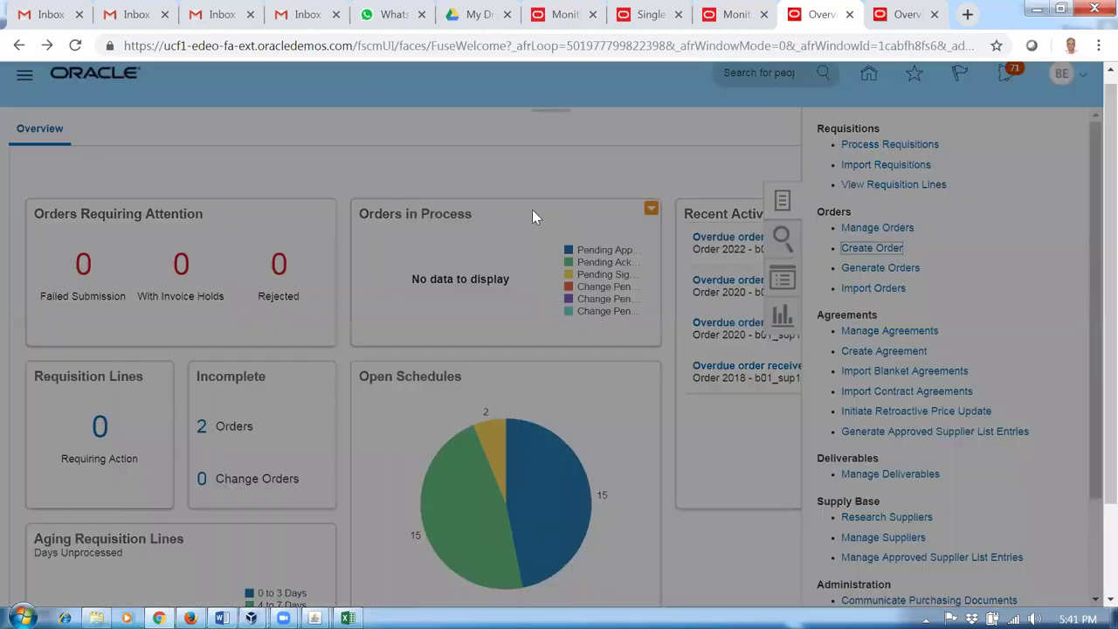
click(561, 158)
click(566, 200)
click(546, 230)
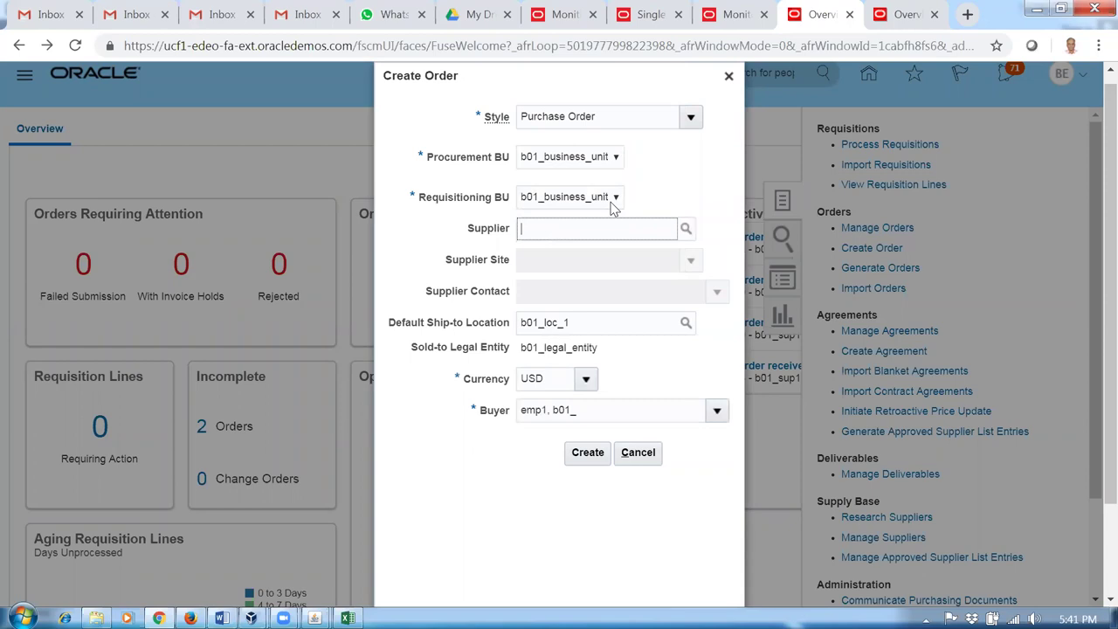
text(b01)
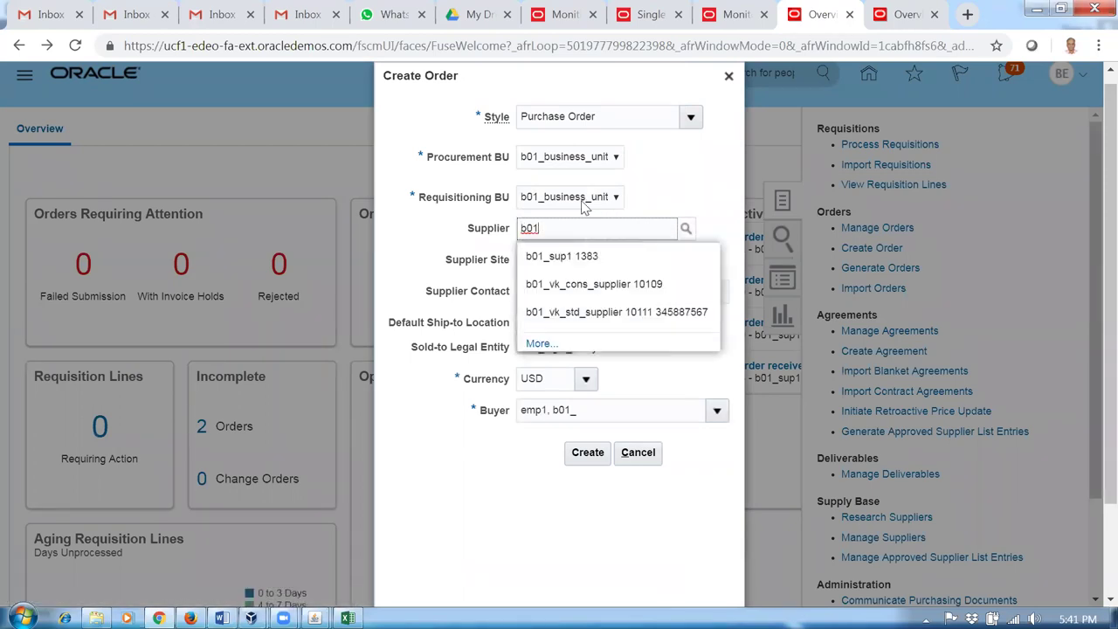
click(564, 260)
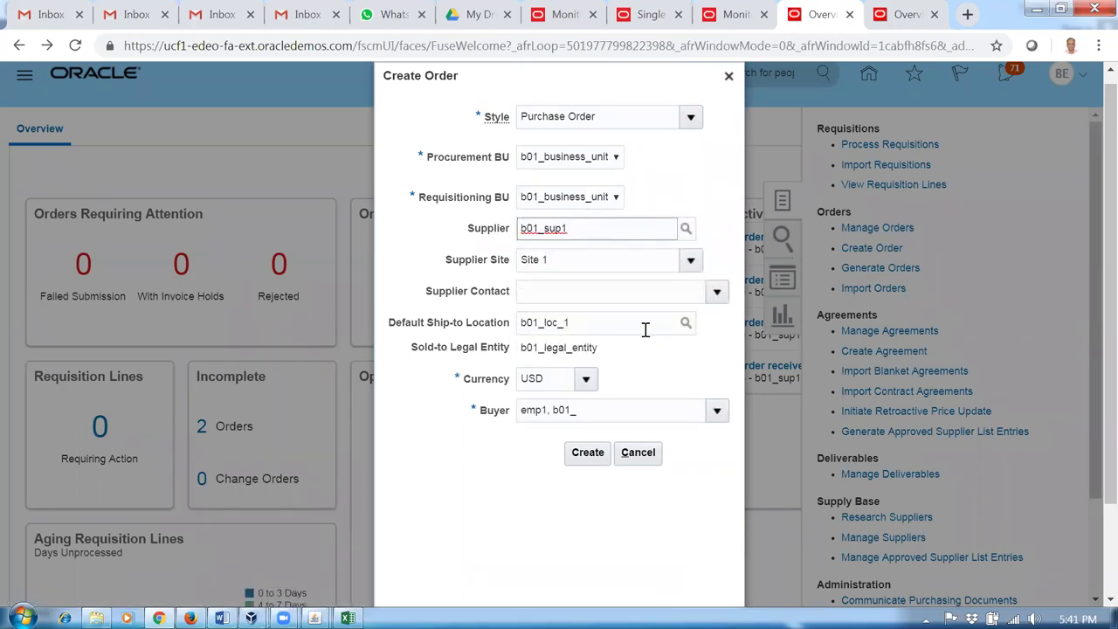
Step: Search all supplier sites available for b01_sup1 with no site name filter, and close the order form without creating the order
click(690, 260)
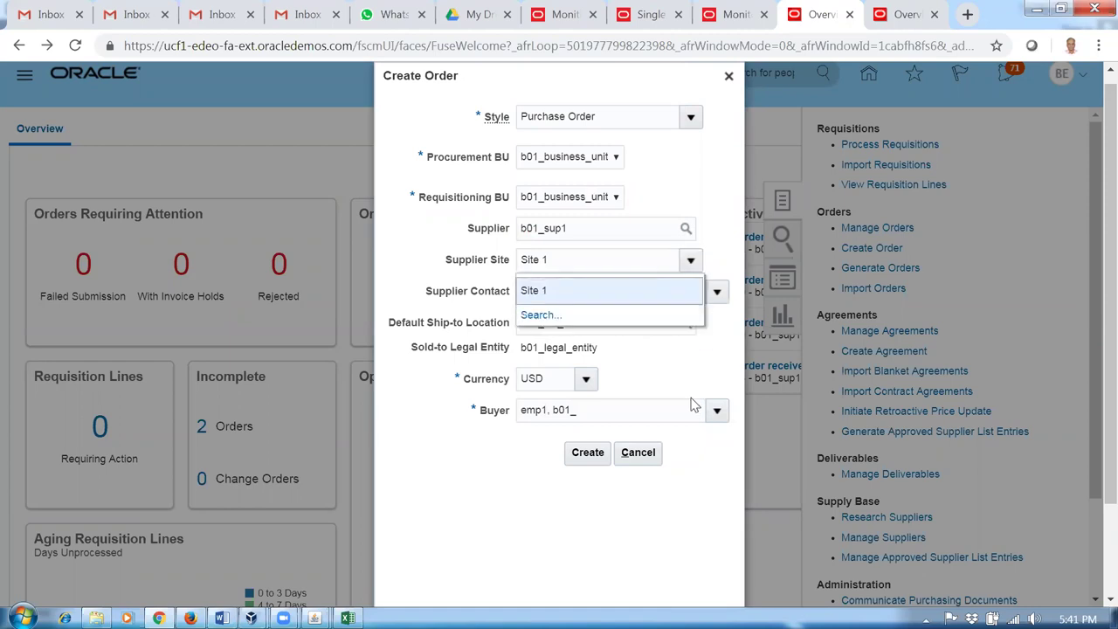
click(546, 317)
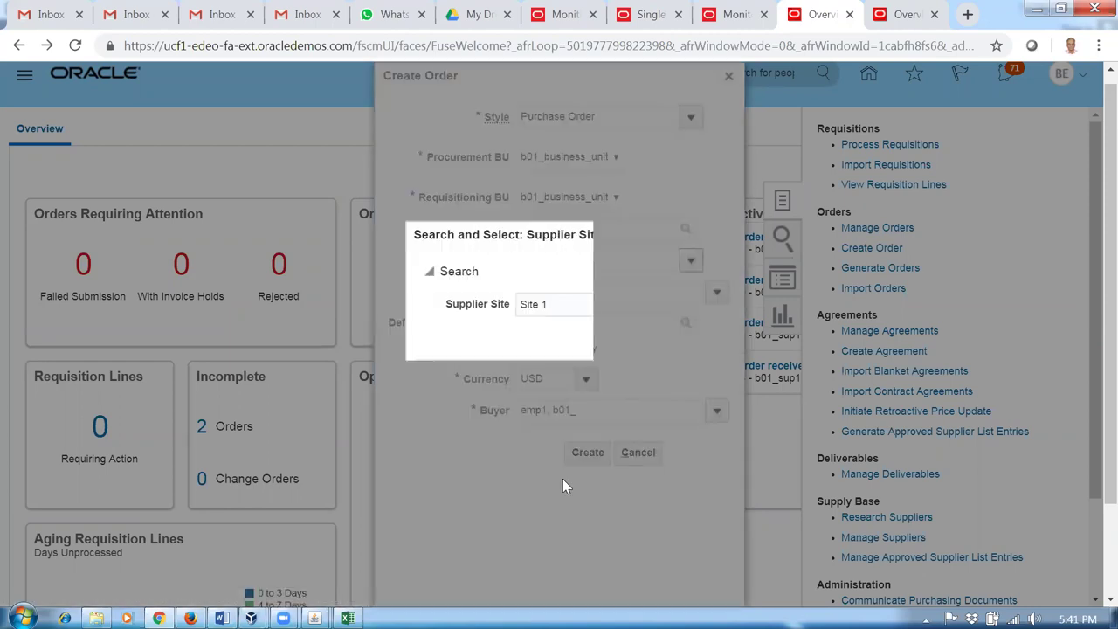
key(ctrl+a)
key(BackSpace)
click(618, 341)
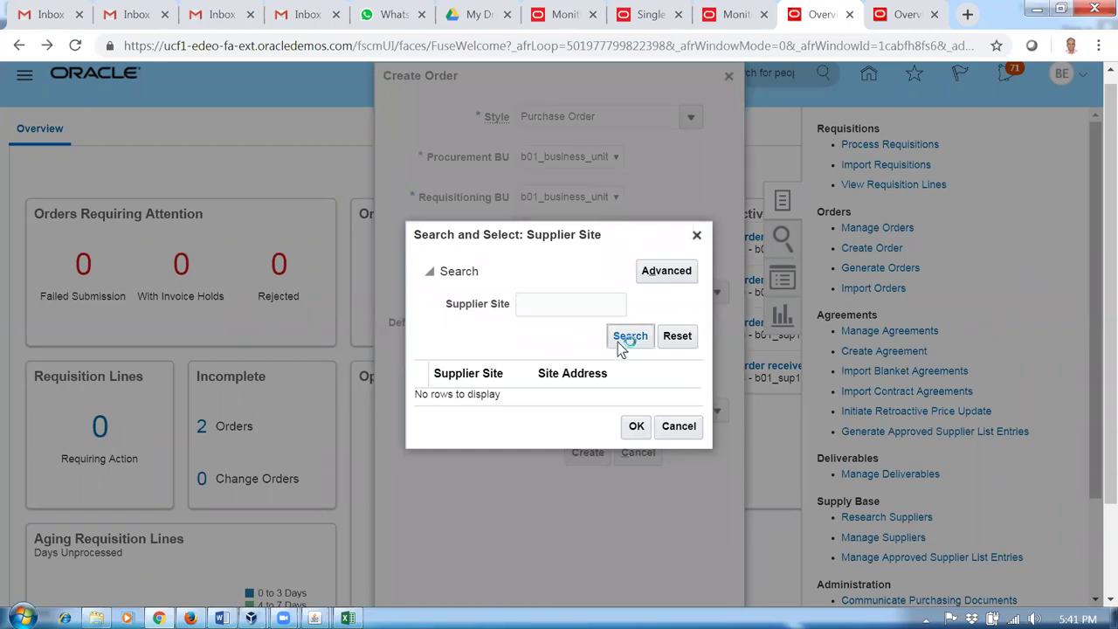
click(678, 437)
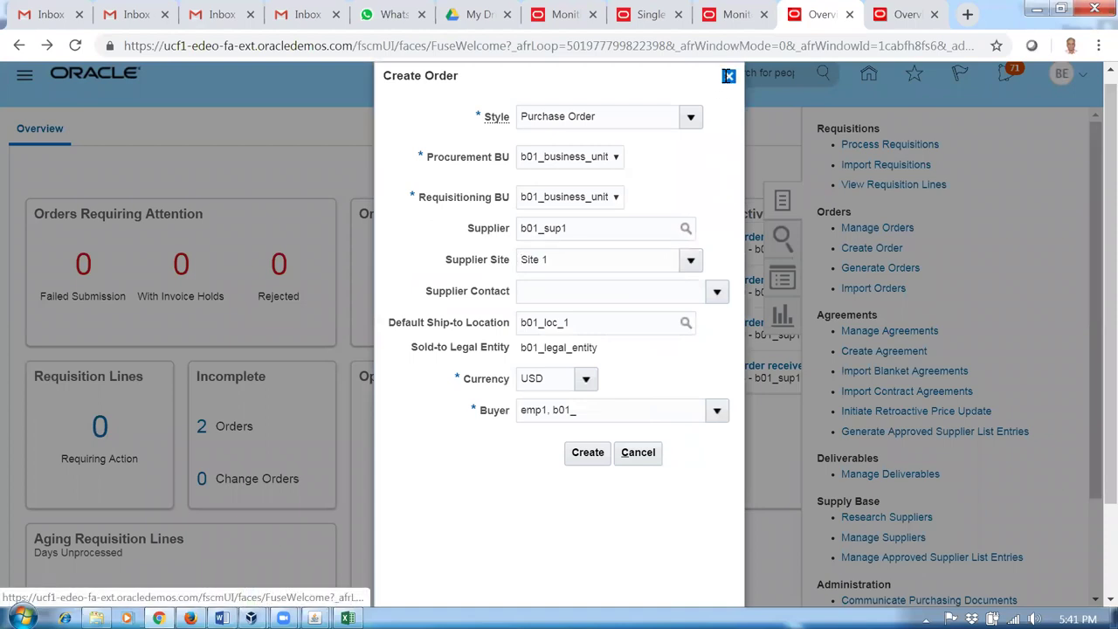
click(728, 76)
Step: Reload the scheduled processes page and save the log attachment of the latest Merge Suppliers run as text document 1402478
click(563, 14)
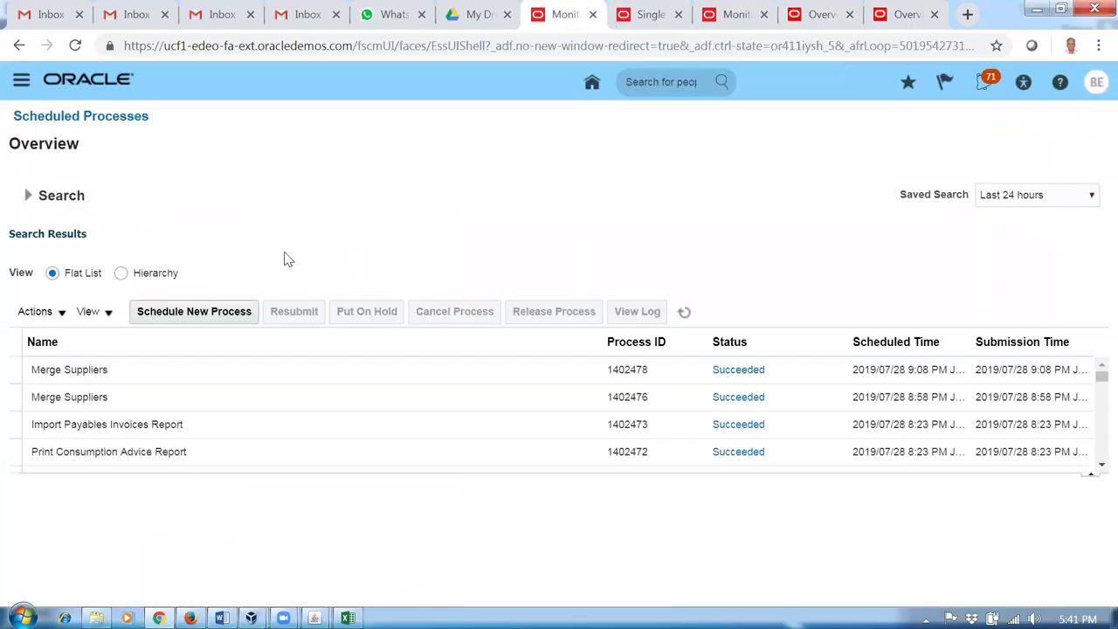
click(323, 47)
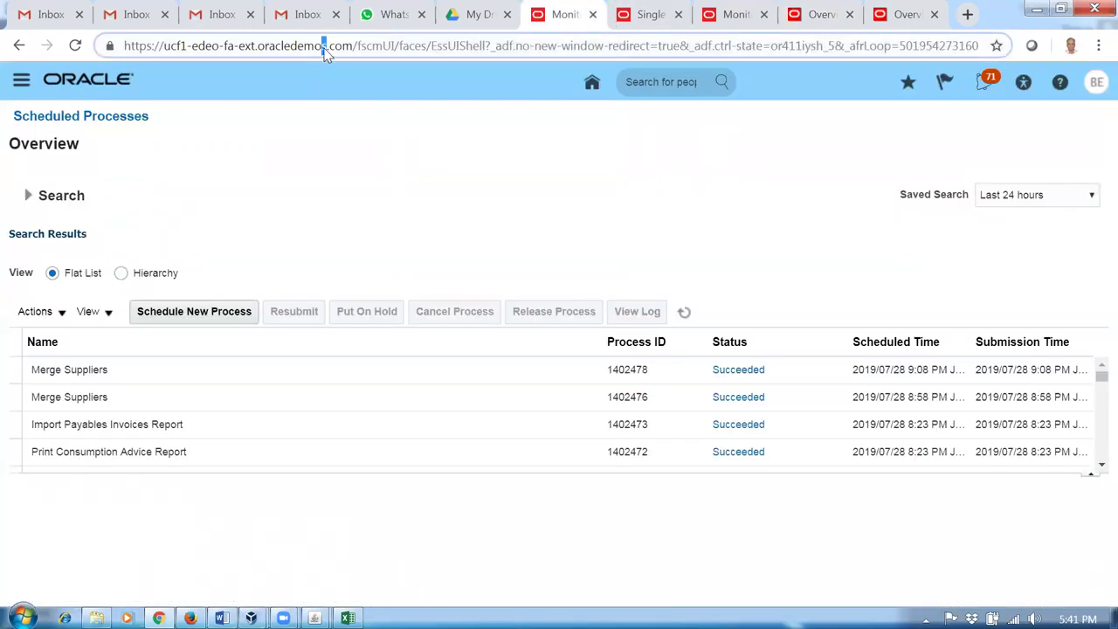
key(Return)
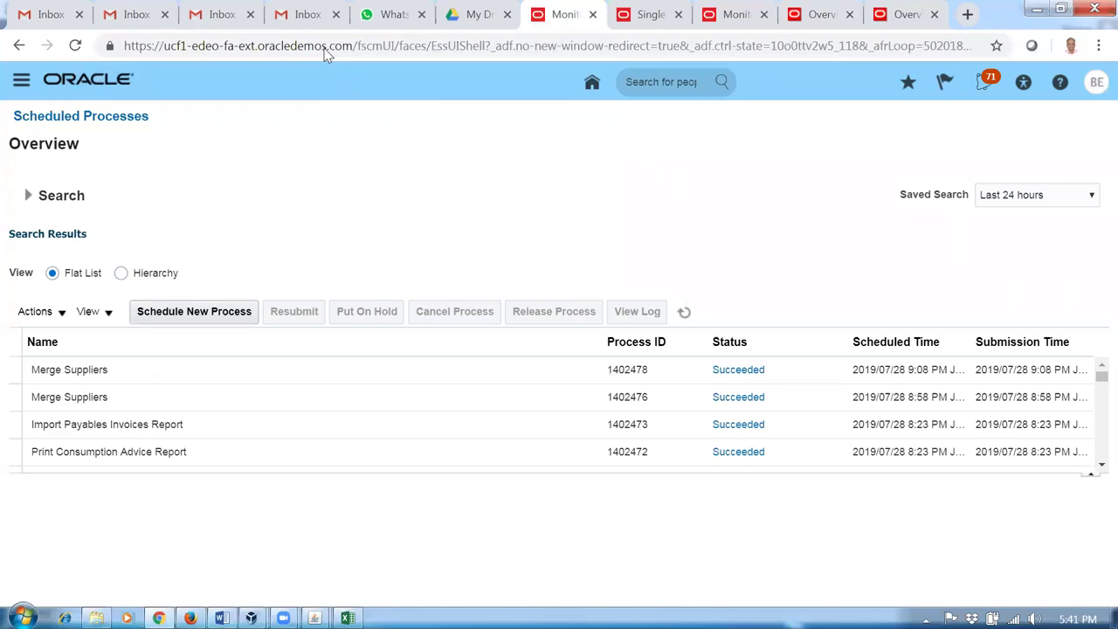
click(151, 376)
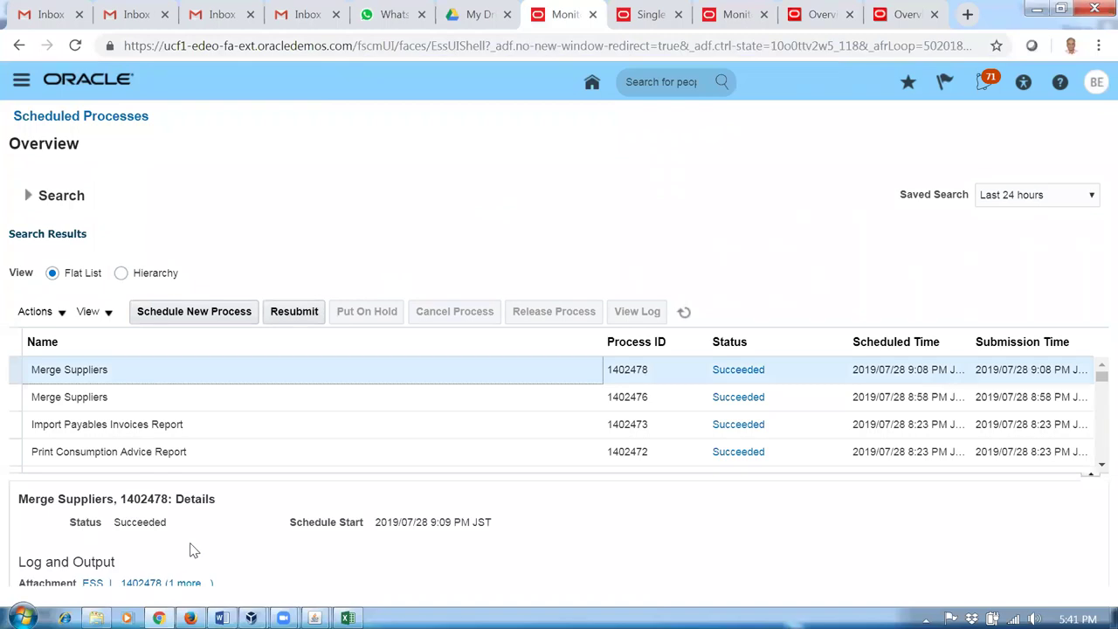
click(151, 585)
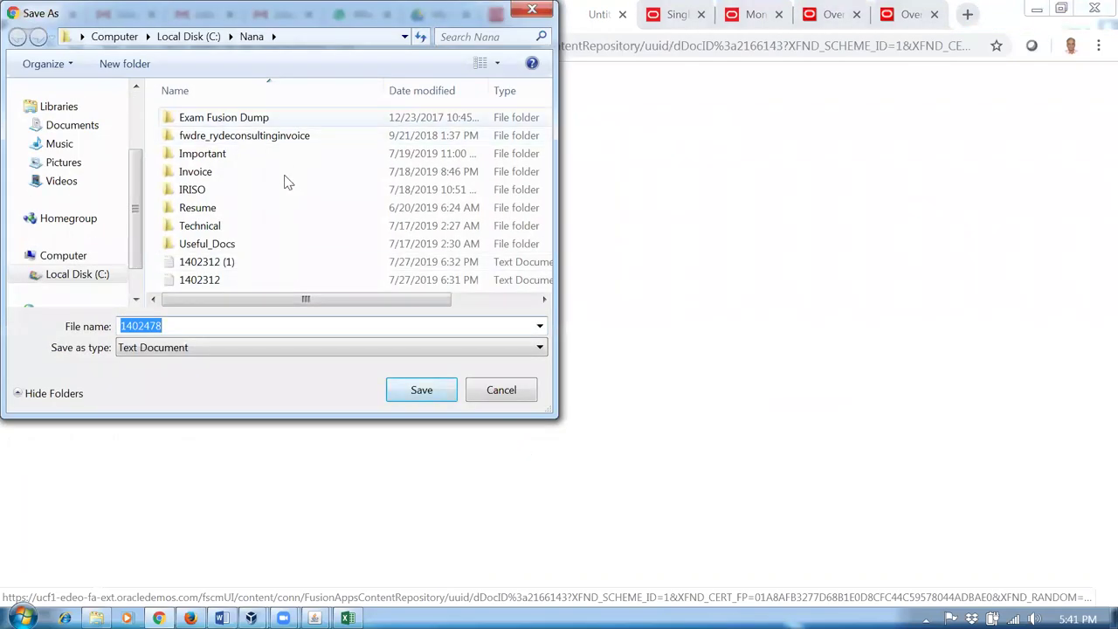
click(420, 392)
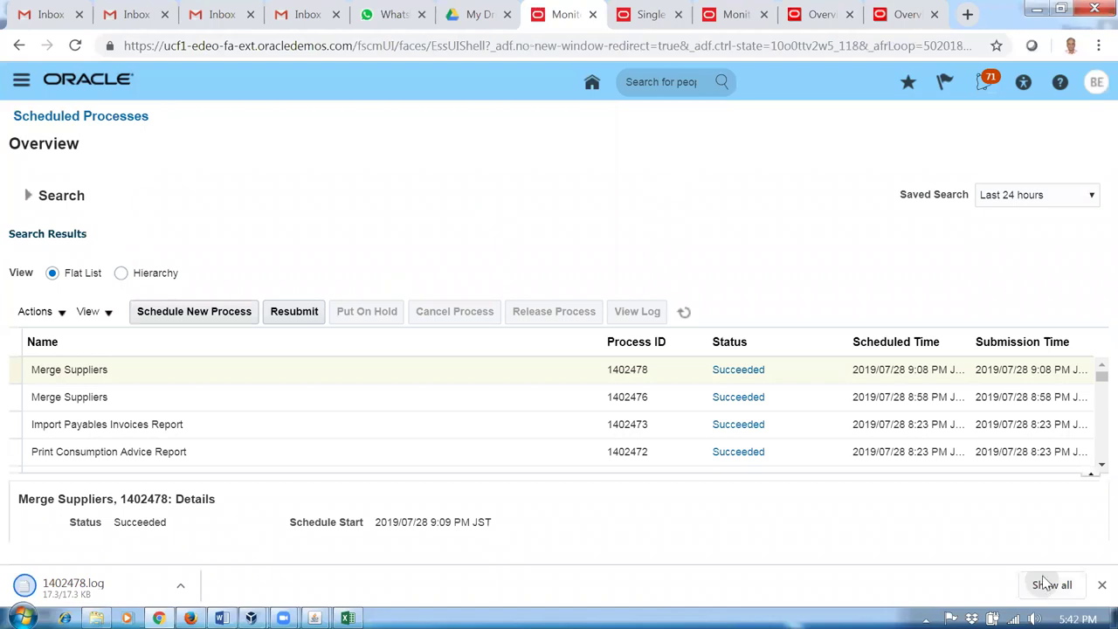
Step: Open the downloaded 1402478.log in Notepad, copy its entire text and close it
click(1045, 585)
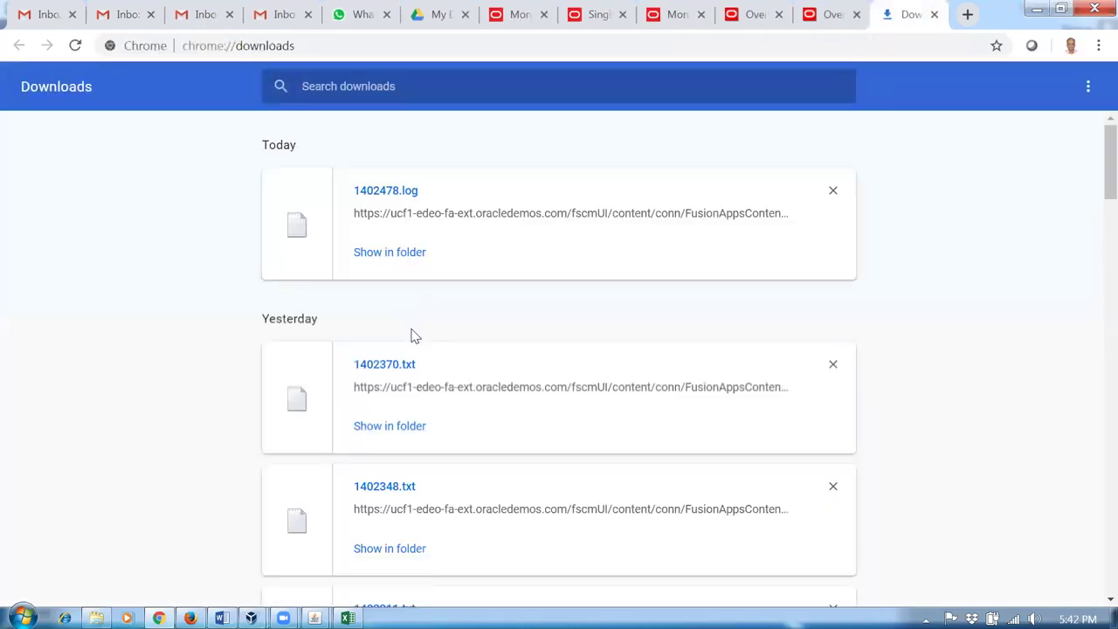
click(367, 197)
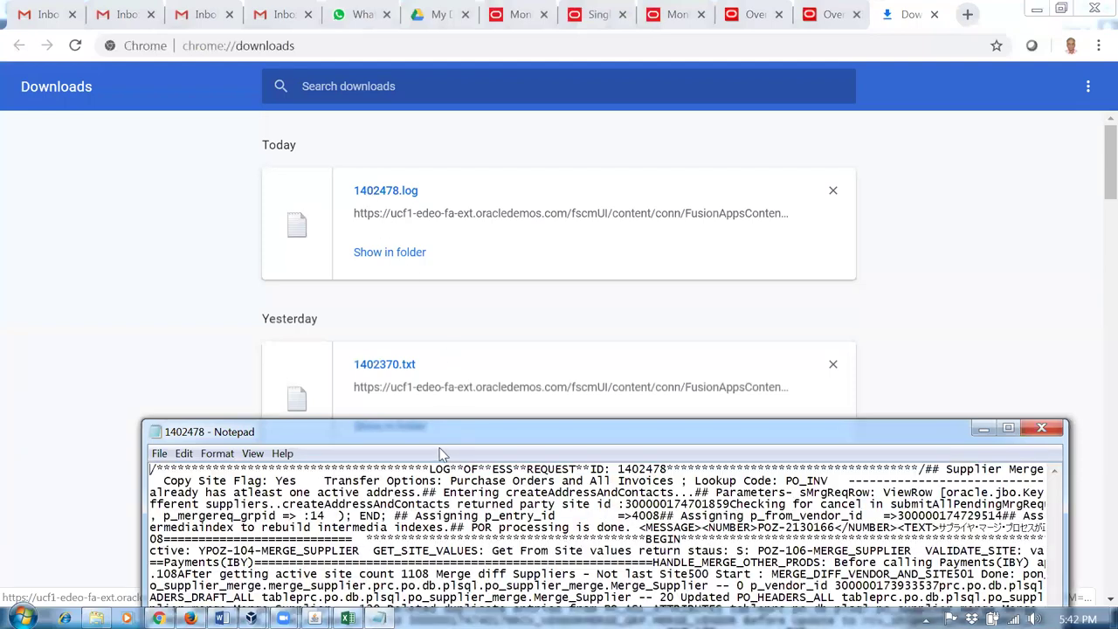
drag(427, 430, 443, 289)
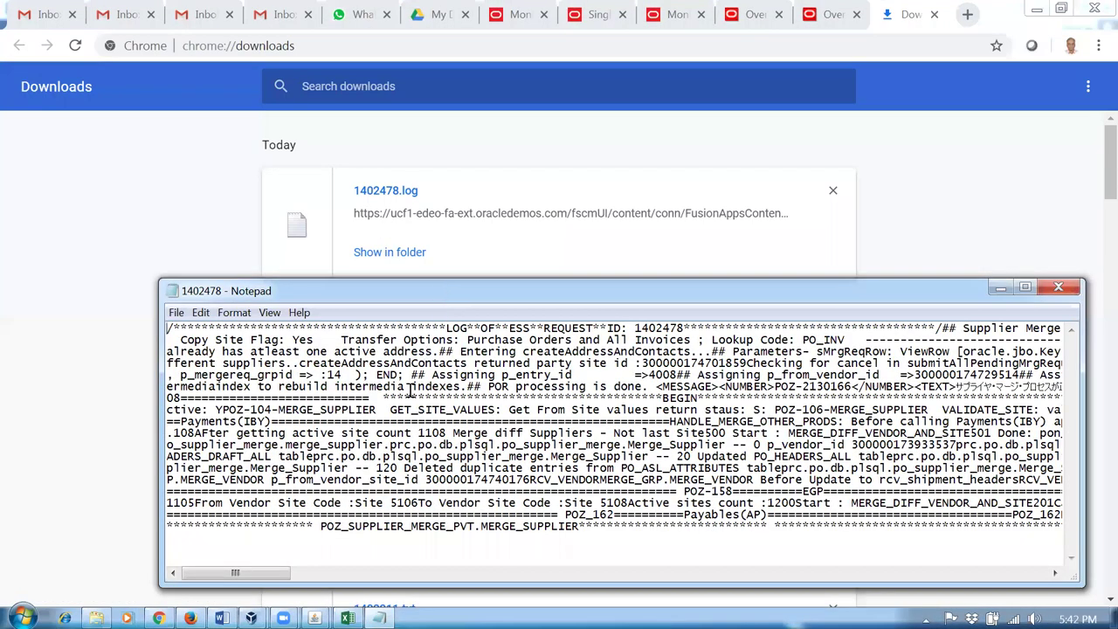
key(ctrl+a)
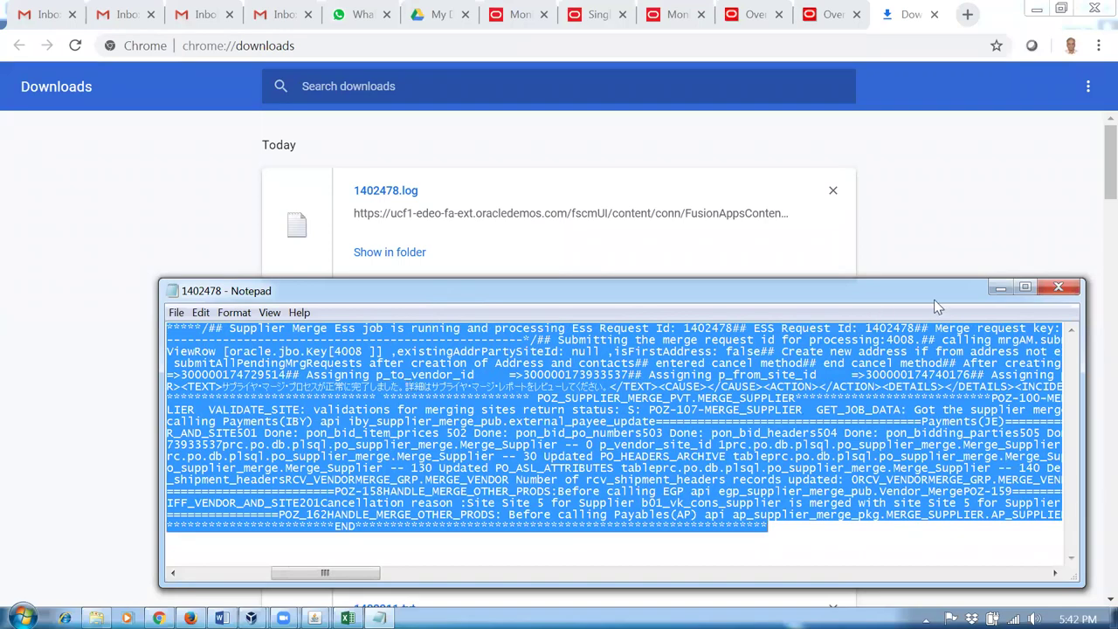
click(1057, 286)
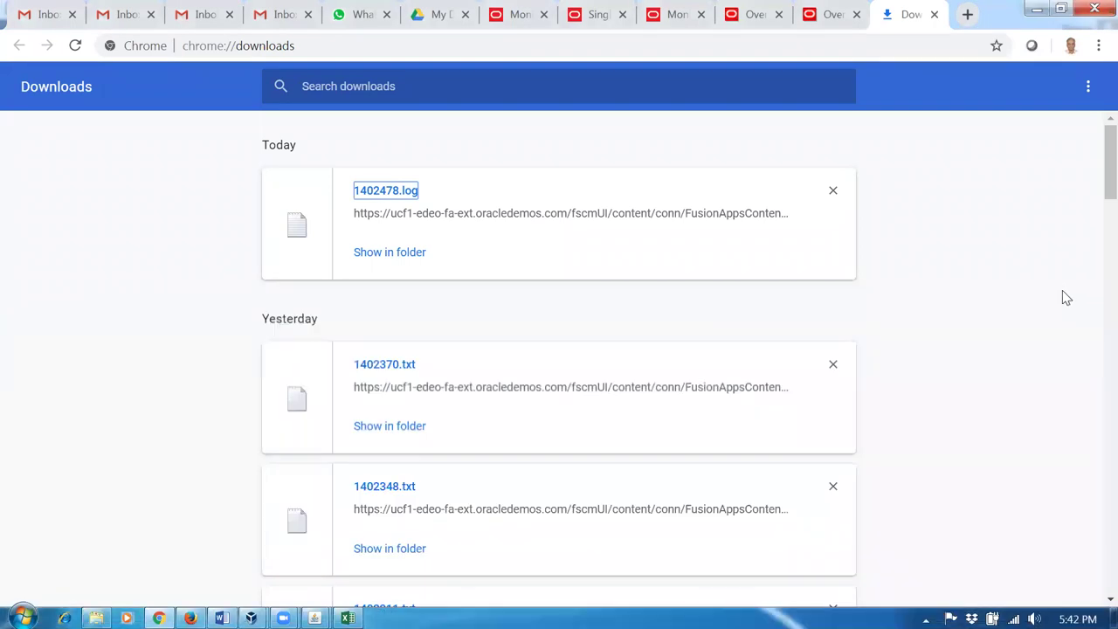
Step: Switch to Word, create a blank document in a maximized window and paste the copied log text into it
key(super+d)
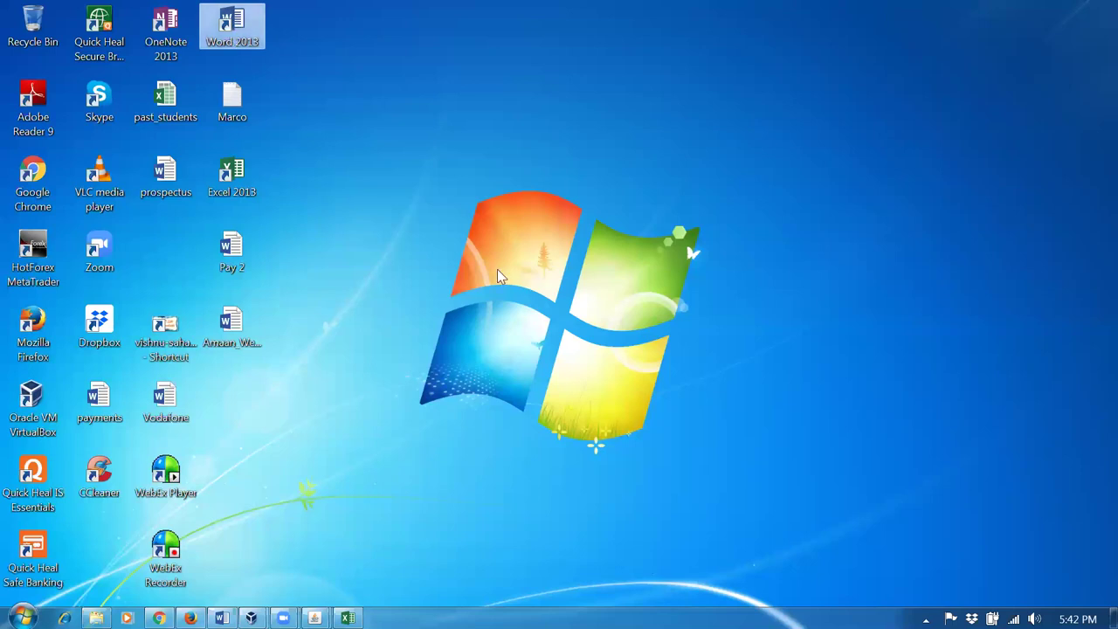
key(Return)
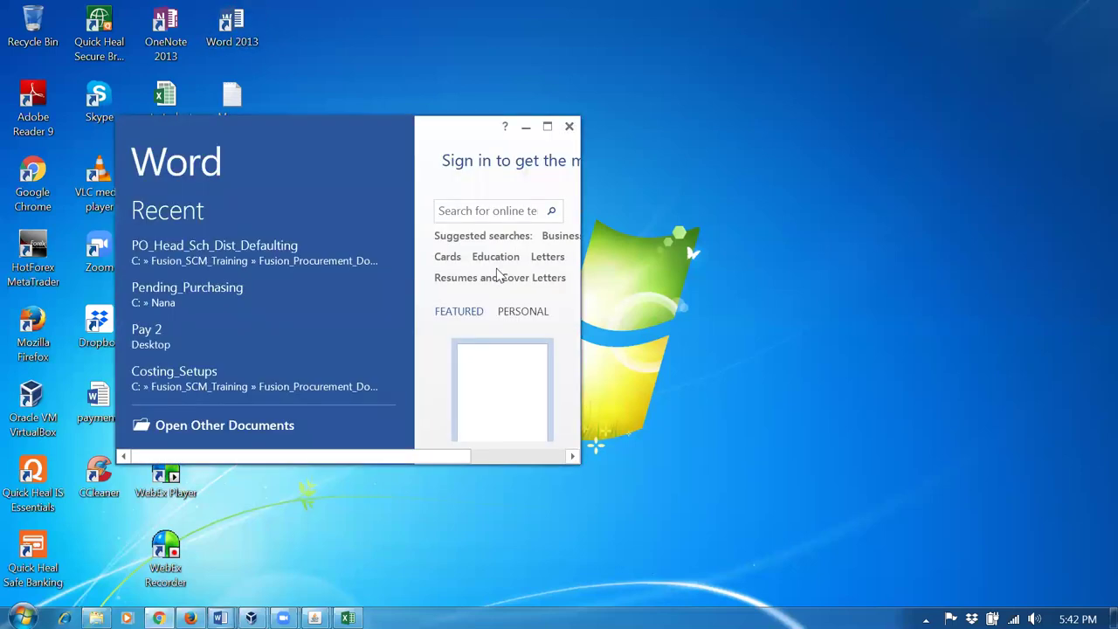
click(487, 352)
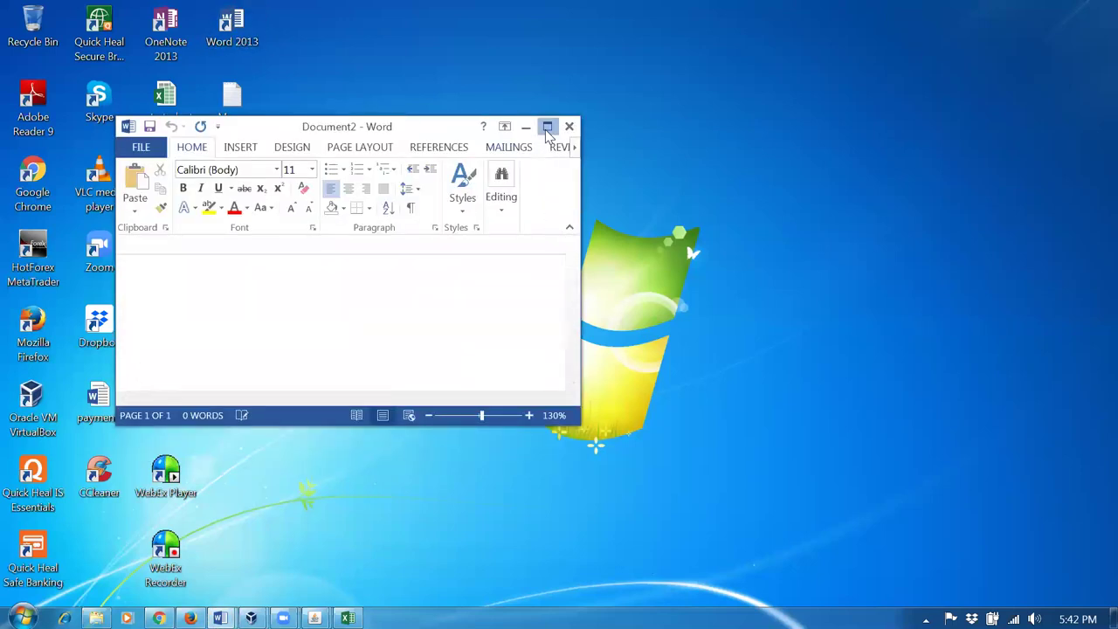
click(546, 126)
key(ctrl+v)
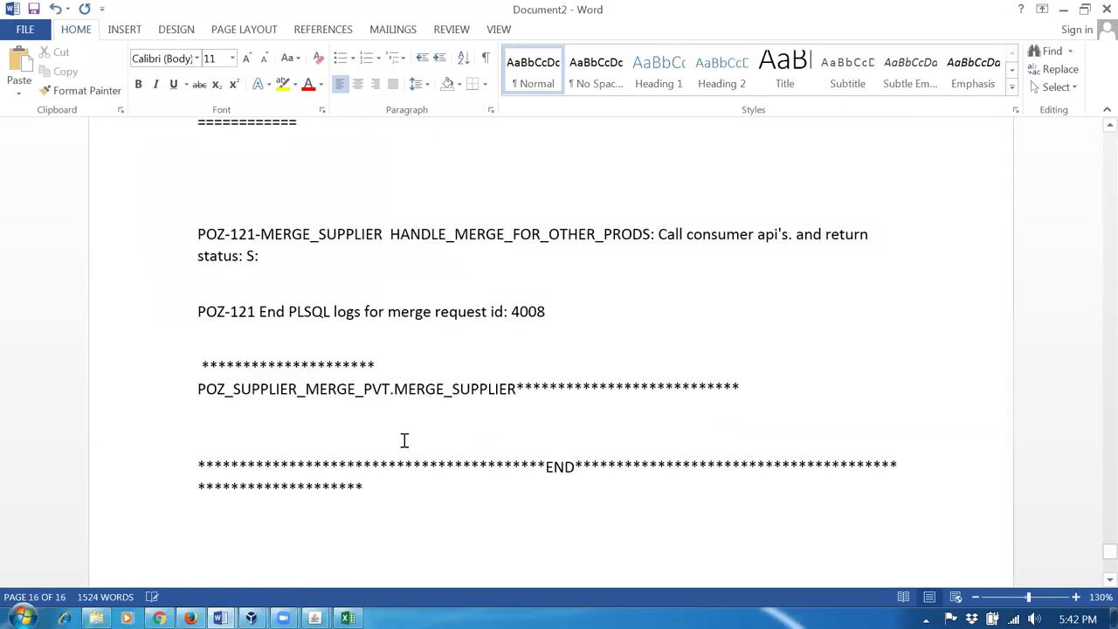
Step: Read the pasted log from its beginning through the processing details of the merge request
scroll(404, 441, up, 2)
scroll(410, 447, up, 20)
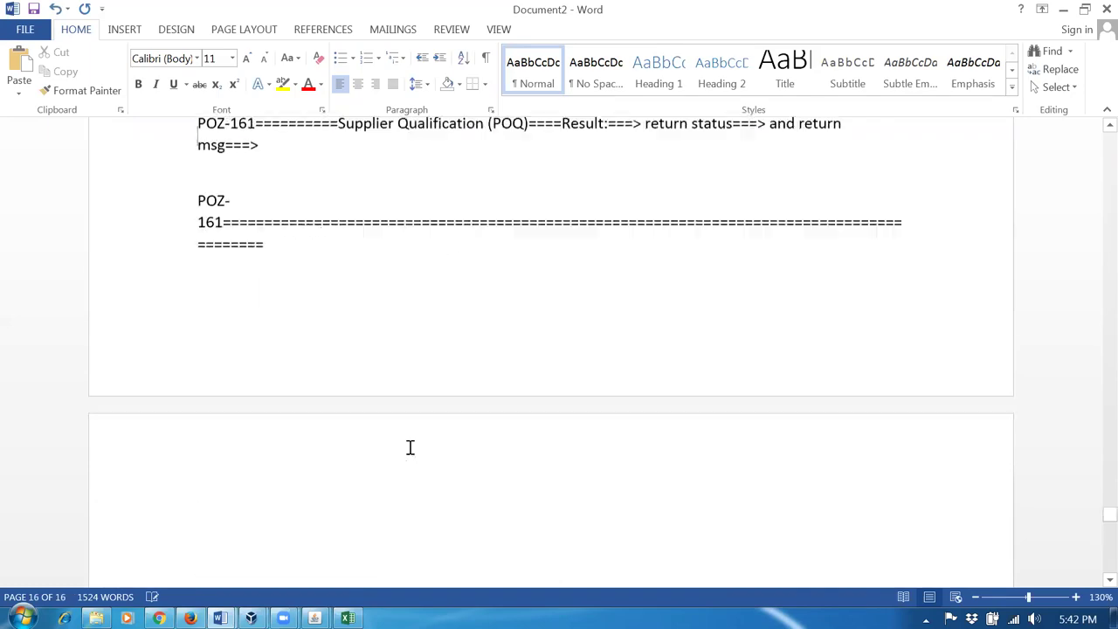
scroll(410, 447, up, 20)
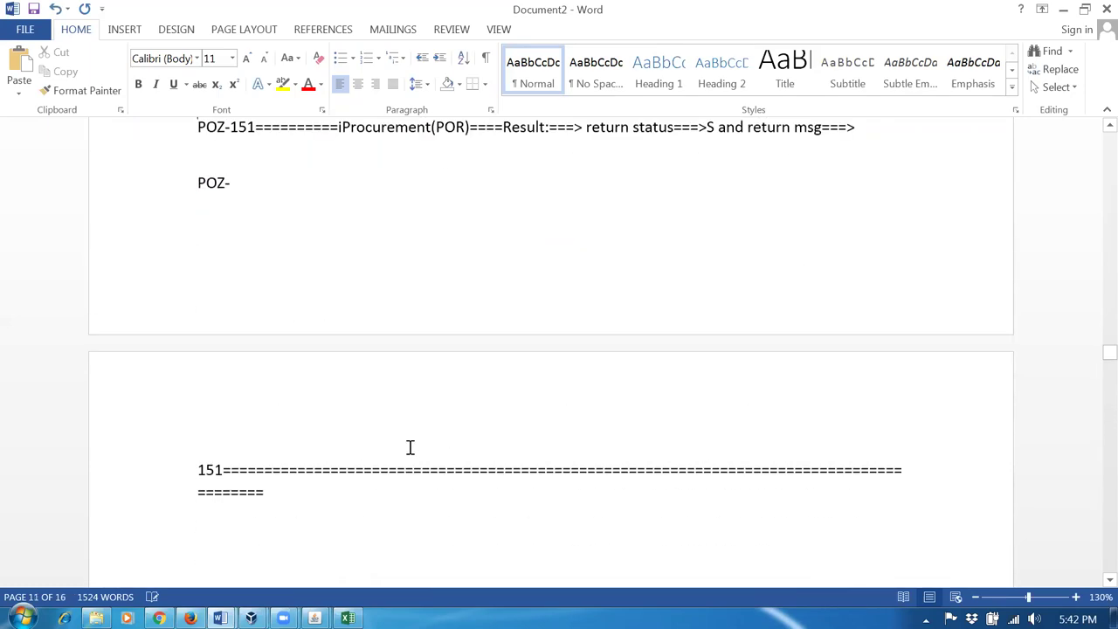
scroll(410, 448, up, 20)
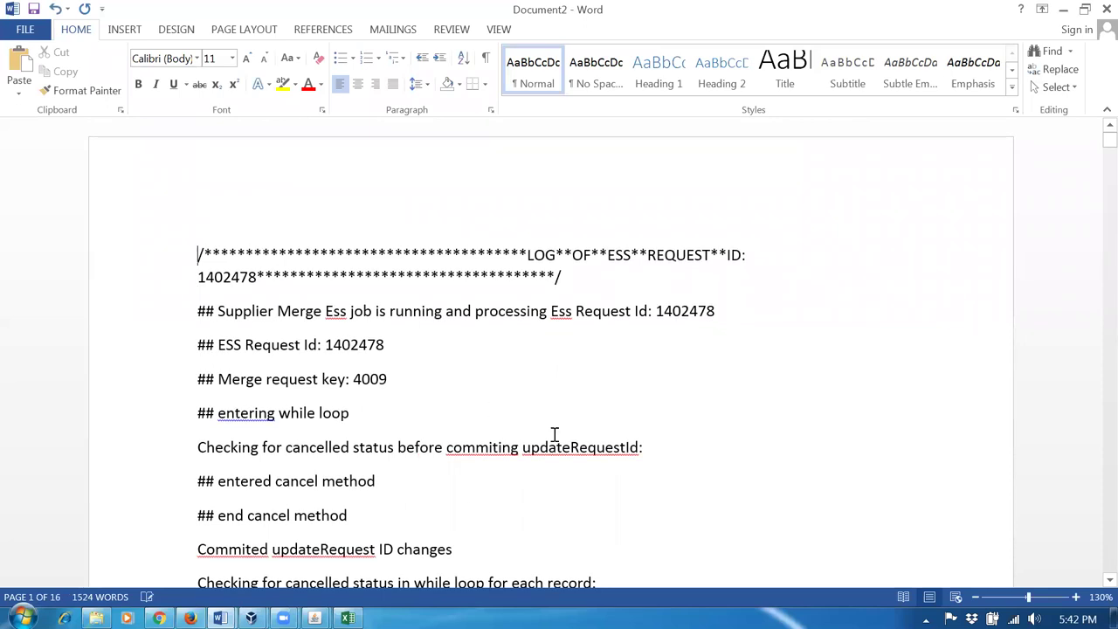
scroll(517, 411, down, 3)
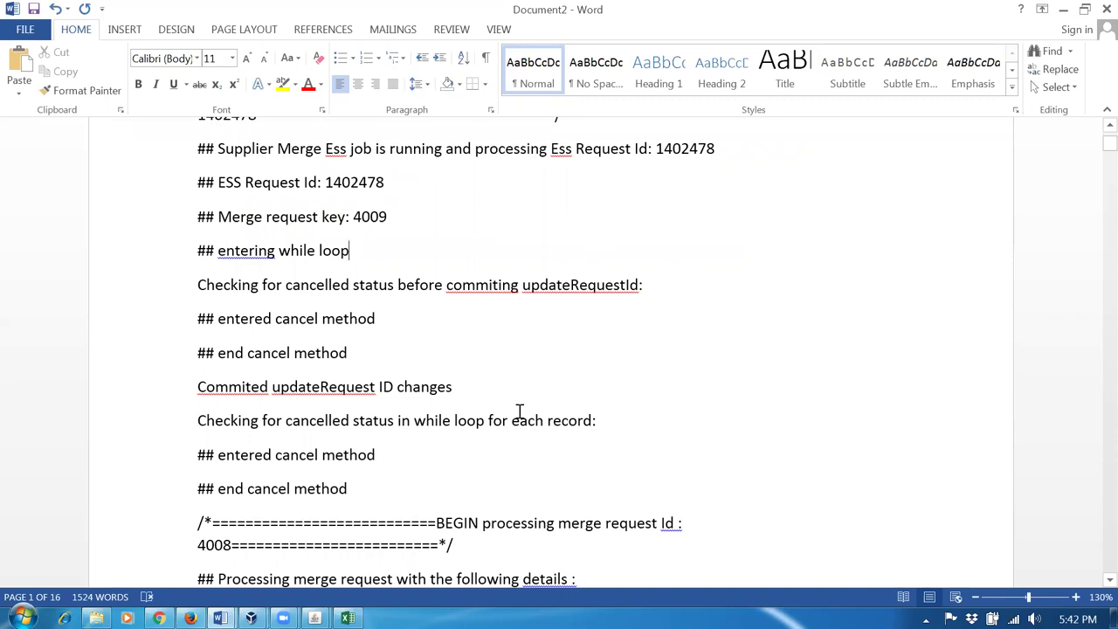
scroll(519, 410, down, 2)
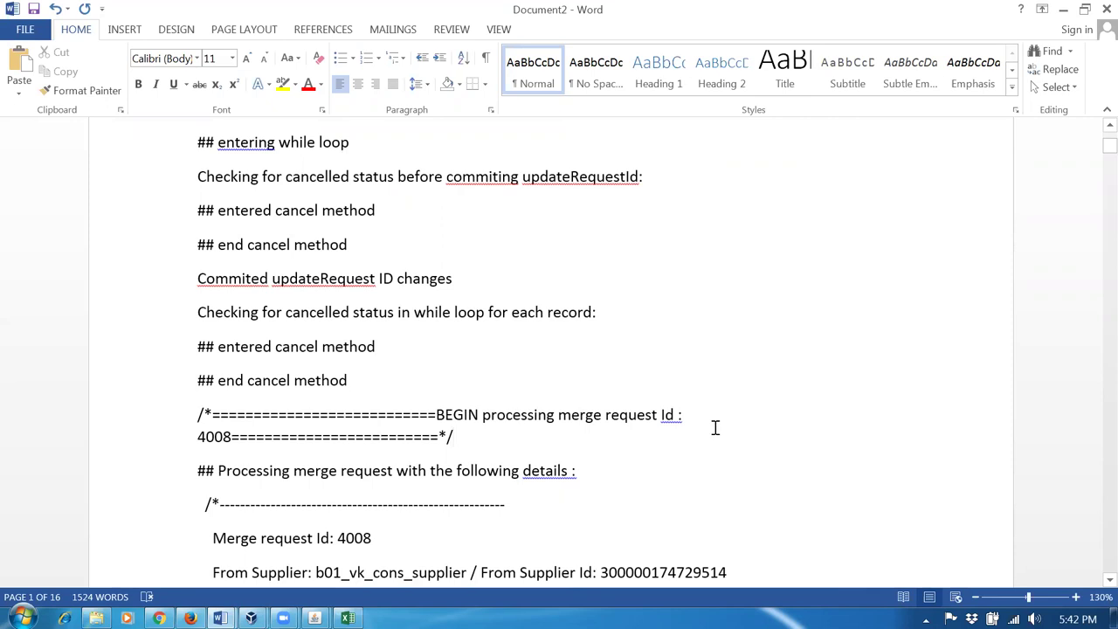
scroll(714, 430, down, 3)
scroll(715, 430, down, 2)
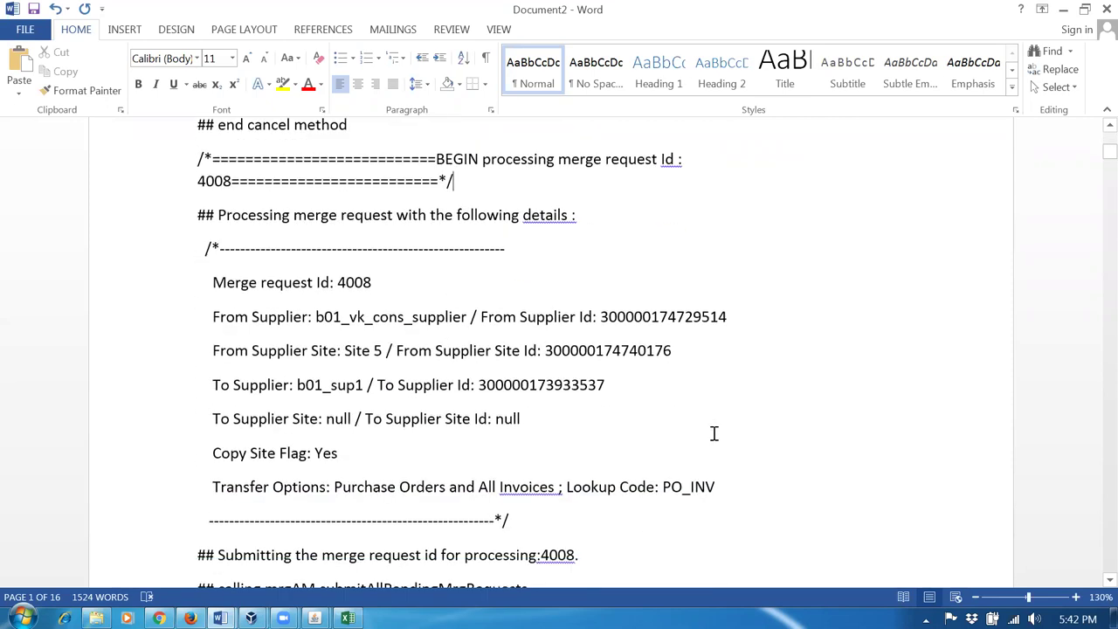
scroll(714, 434, down, 3)
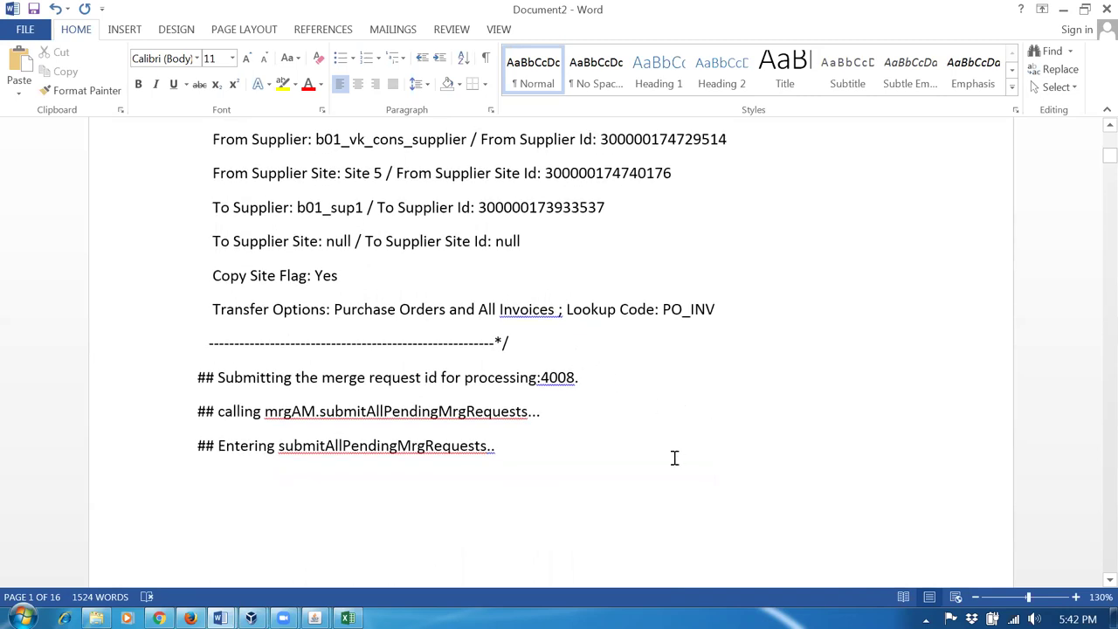
Step: Review the from and to supplier and site details of merge request 4008 in the pasted log
scroll(673, 457, up, 3)
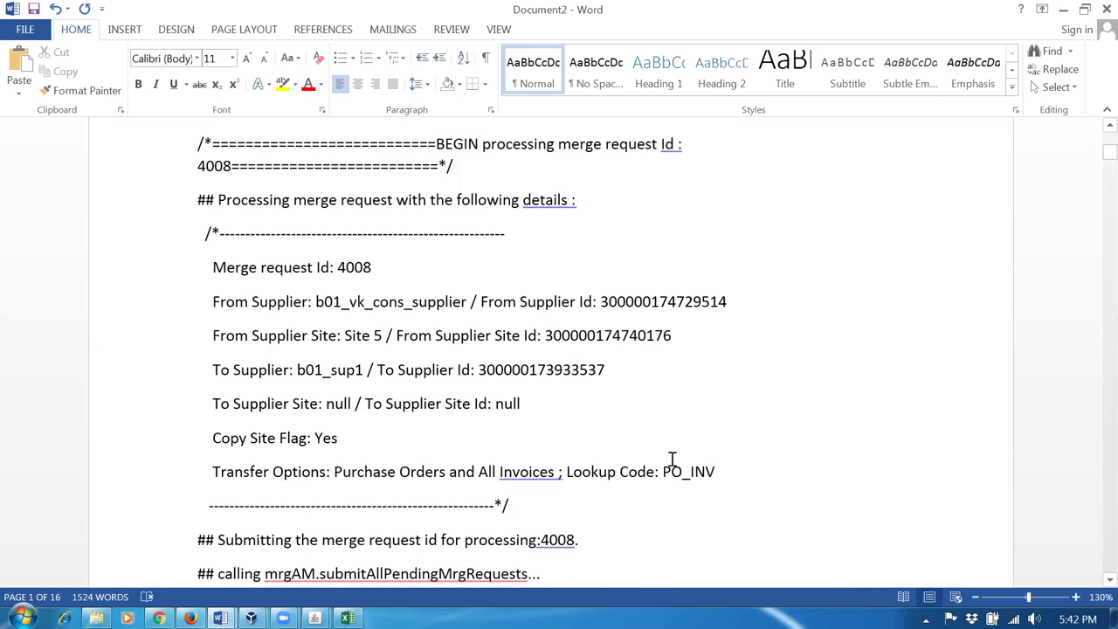
scroll(671, 458, down, 4)
scroll(754, 425, down, 8)
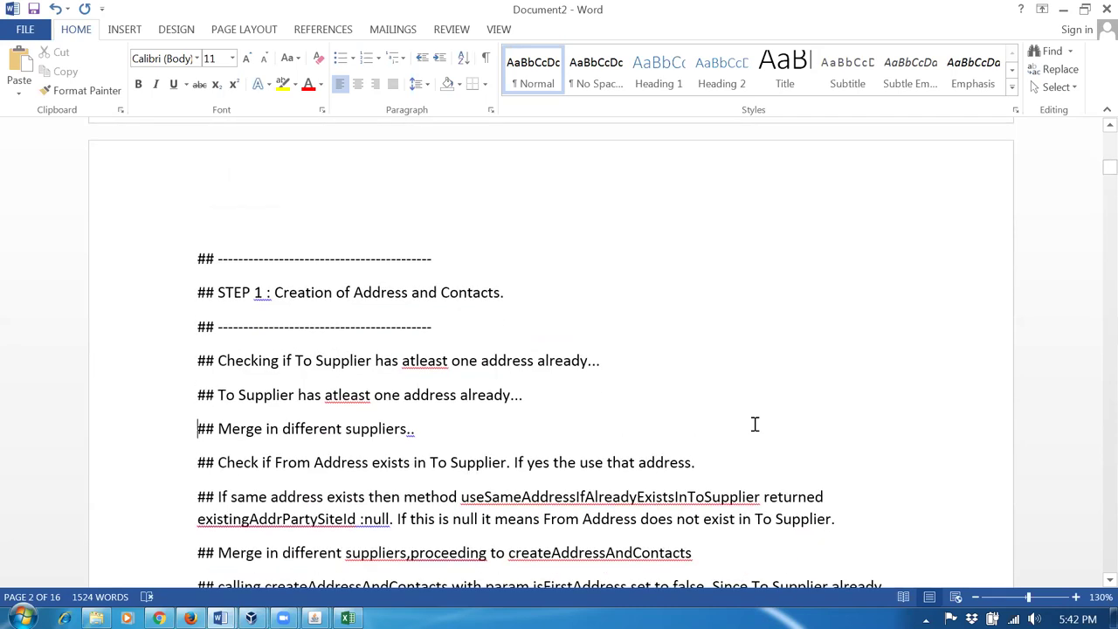
scroll(755, 424, up, 8)
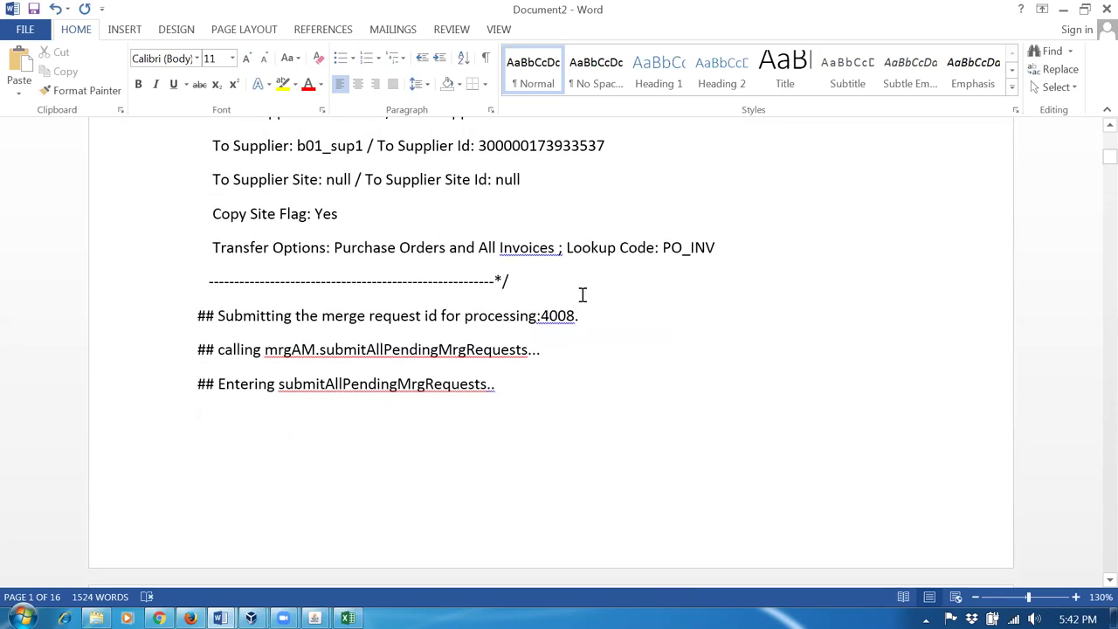
scroll(525, 301, up, 2)
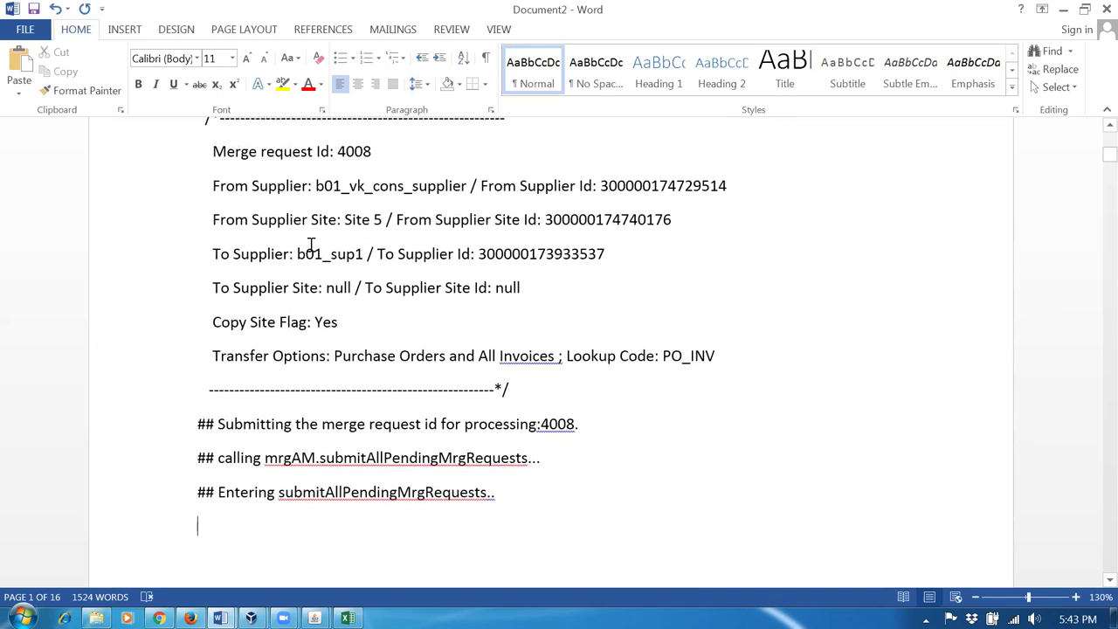
drag(313, 221, 407, 219)
drag(297, 253, 357, 256)
click(365, 287)
Step: Read the log's STEP 1 section on the address checks and address creation for the To Supplier
scroll(483, 406, down, 5)
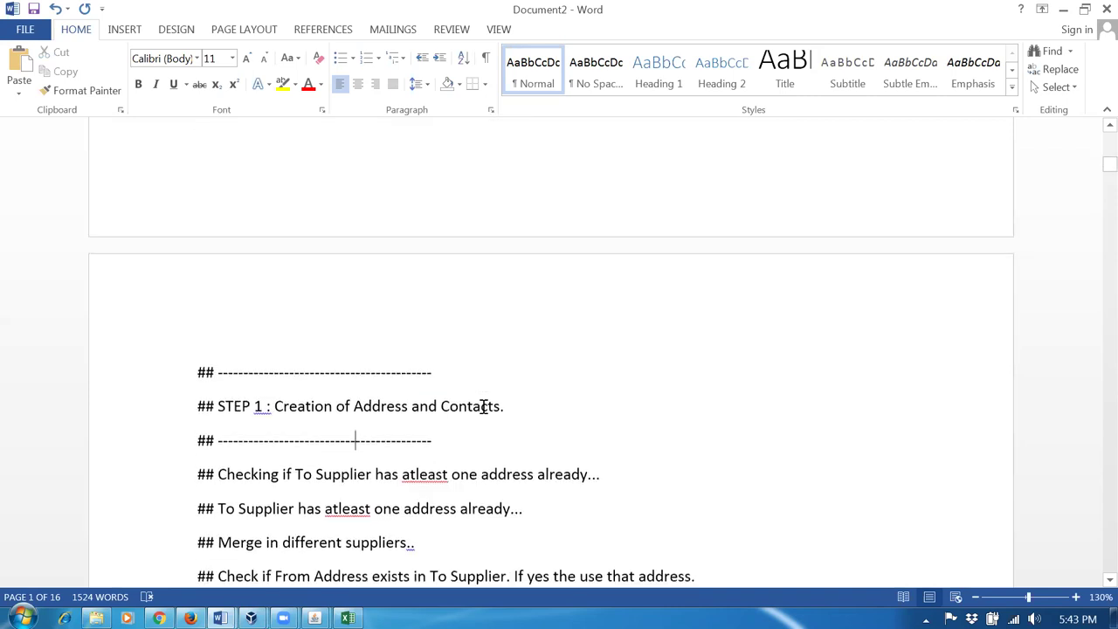
scroll(479, 397, down, 3)
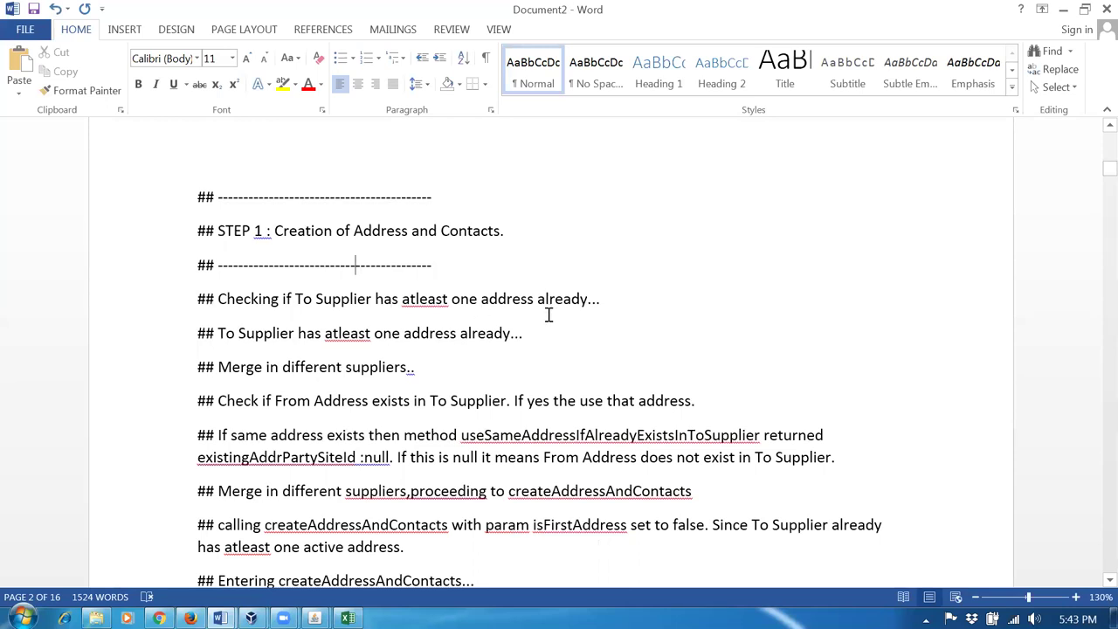
double_click(362, 332)
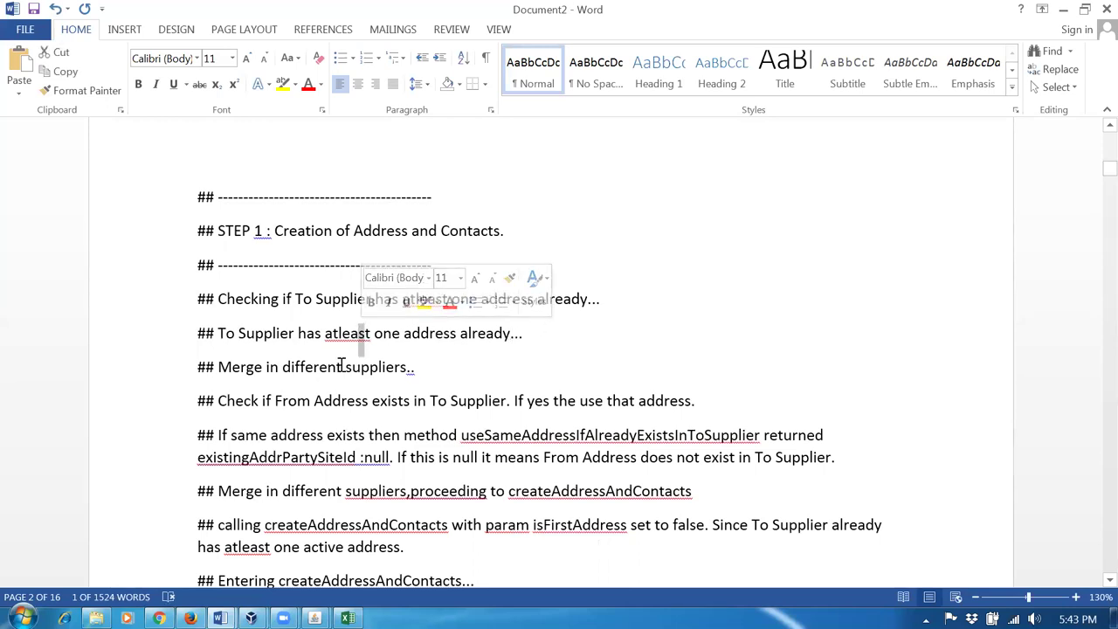
click(339, 367)
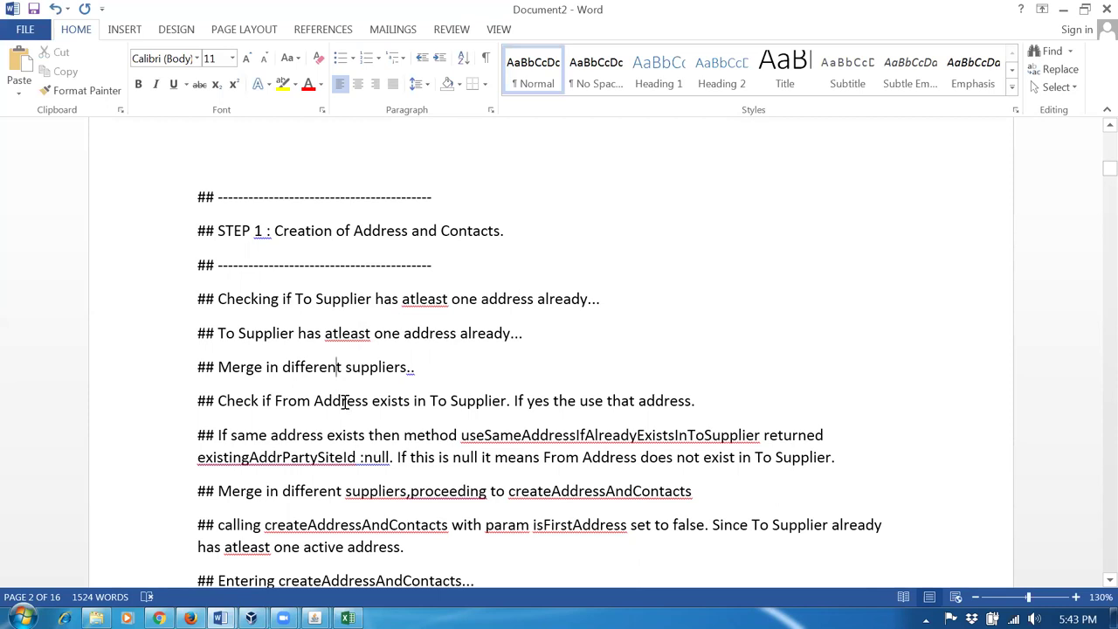
scroll(354, 406, down, 2)
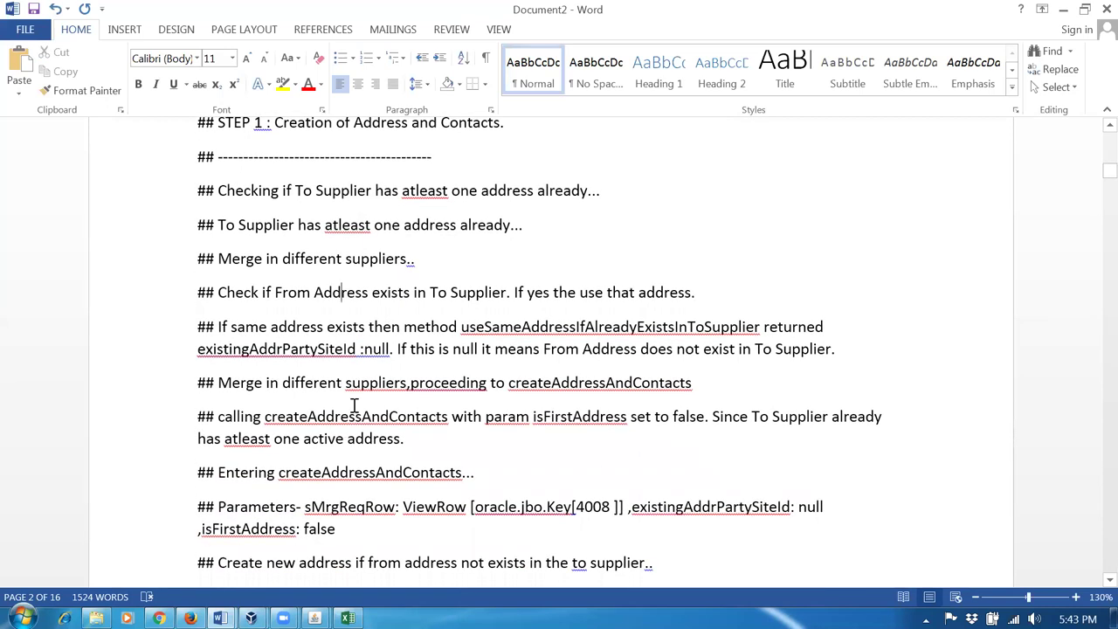
scroll(353, 408, down, 2)
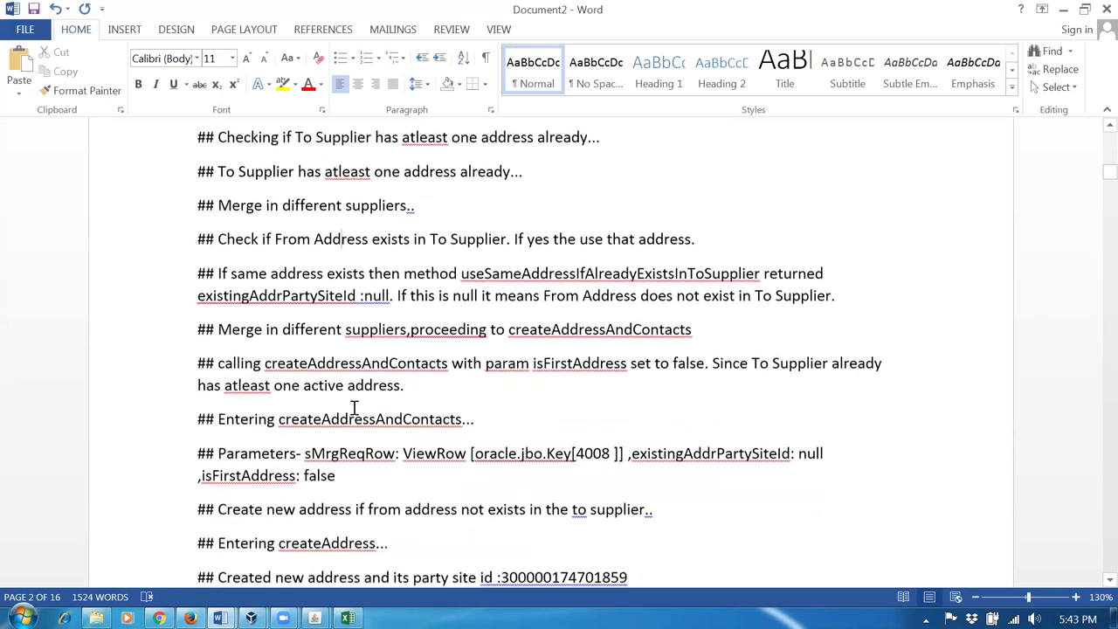
scroll(354, 408, down, 1)
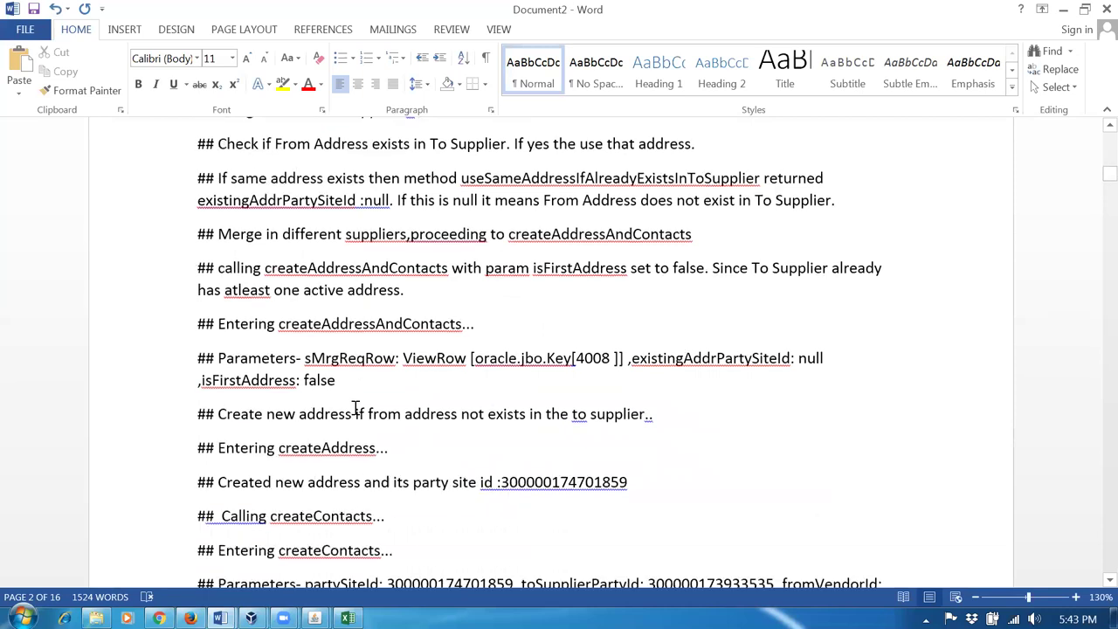
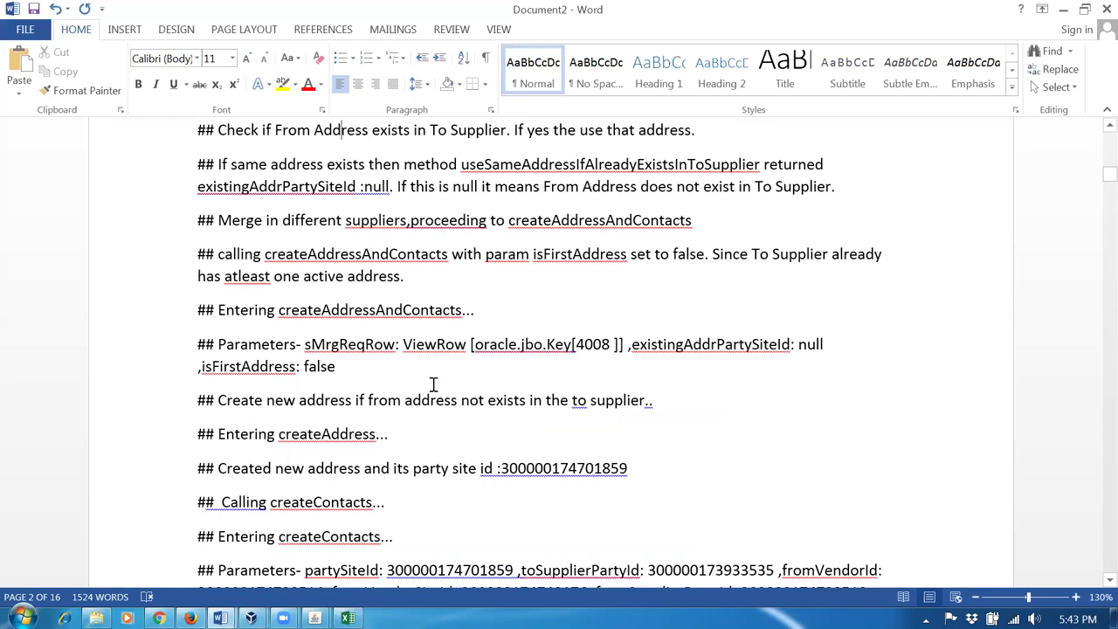
scroll(434, 384, up, 1)
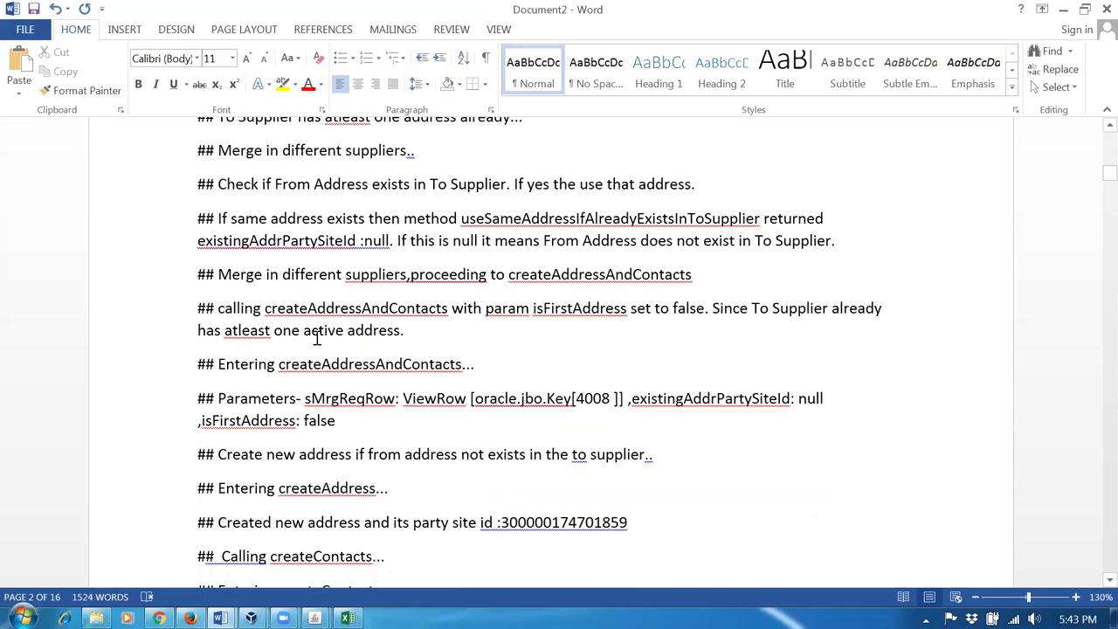
drag(317, 332, 371, 325)
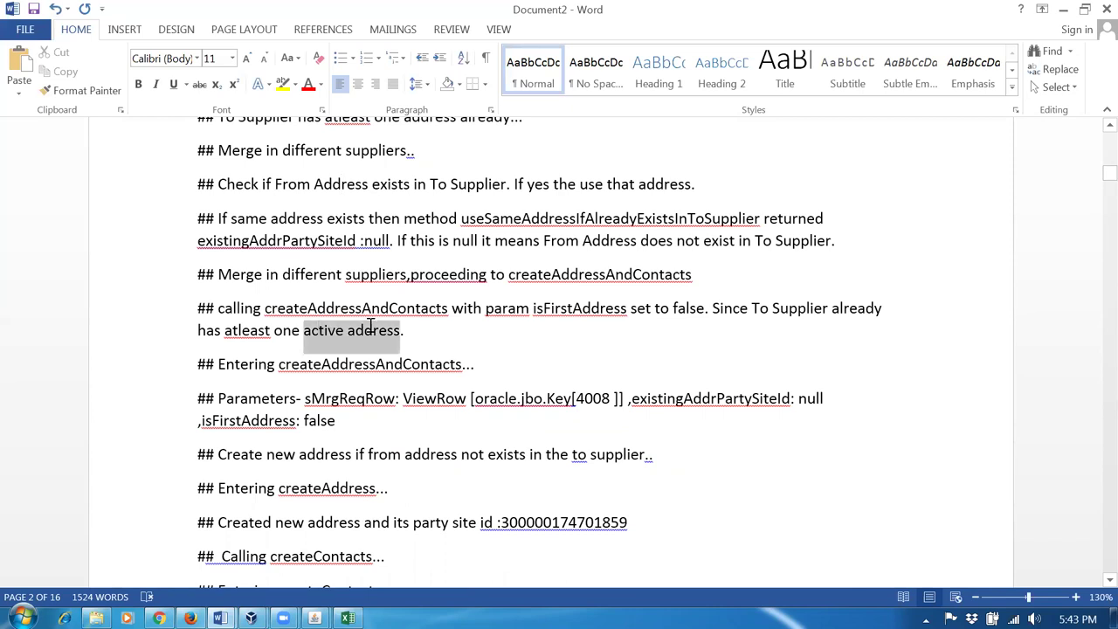
drag(370, 325, 370, 326)
click(300, 365)
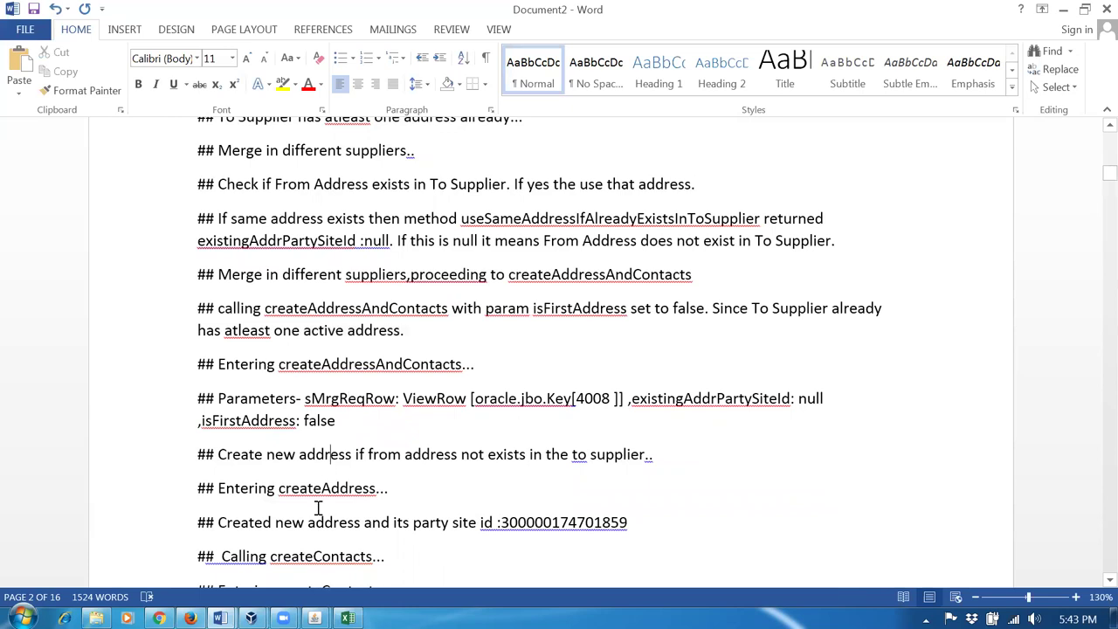
Step: Read the contact creation entries that end STEP 1, including the transaction validation after creating address and contacts
scroll(379, 532, down, 5)
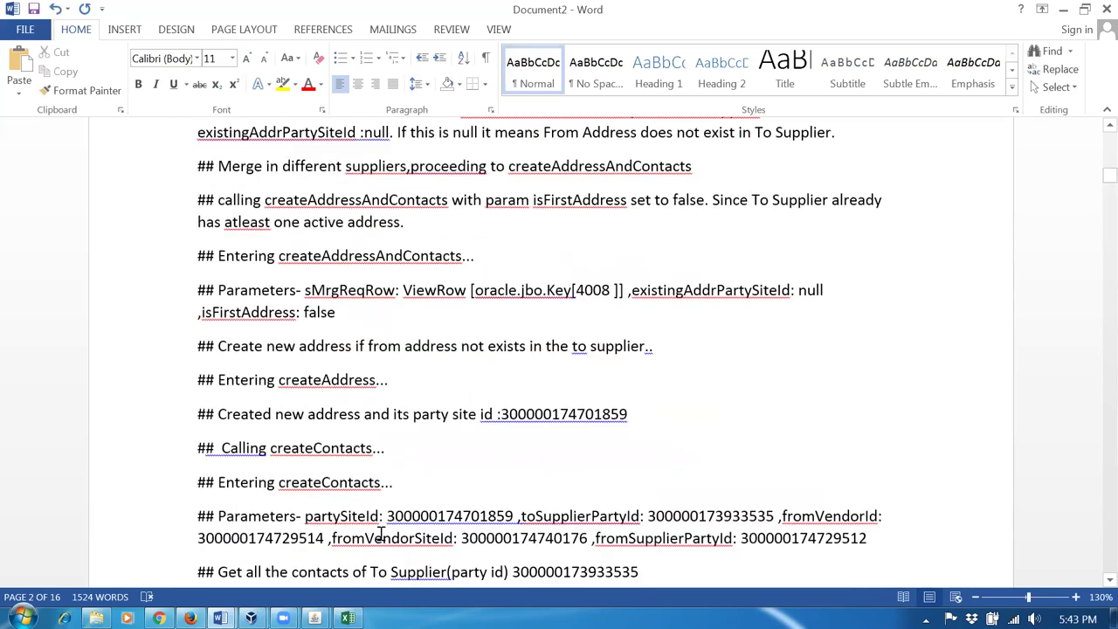
scroll(380, 536, down, 3)
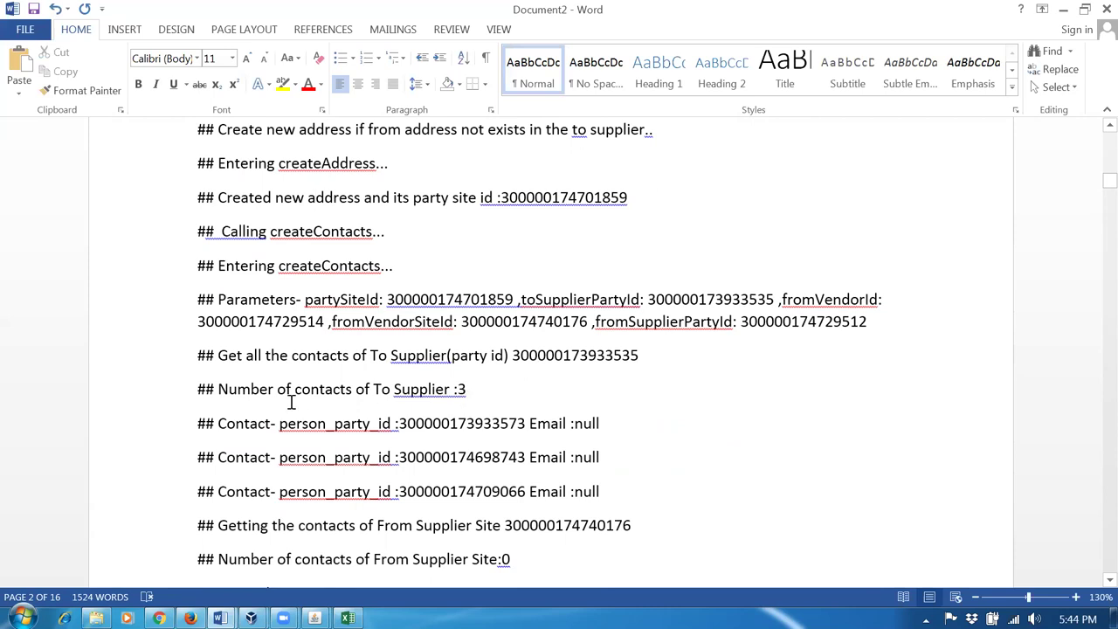
drag(243, 392, 342, 393)
click(398, 494)
scroll(399, 495, down, 4)
scroll(419, 411, down, 4)
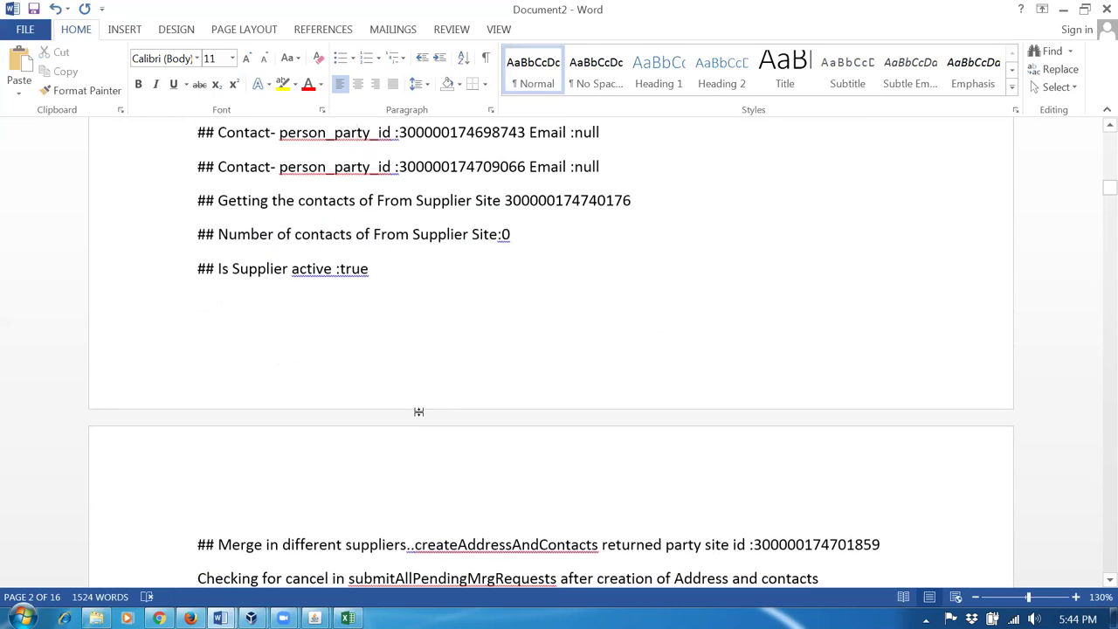
scroll(419, 412, down, 4)
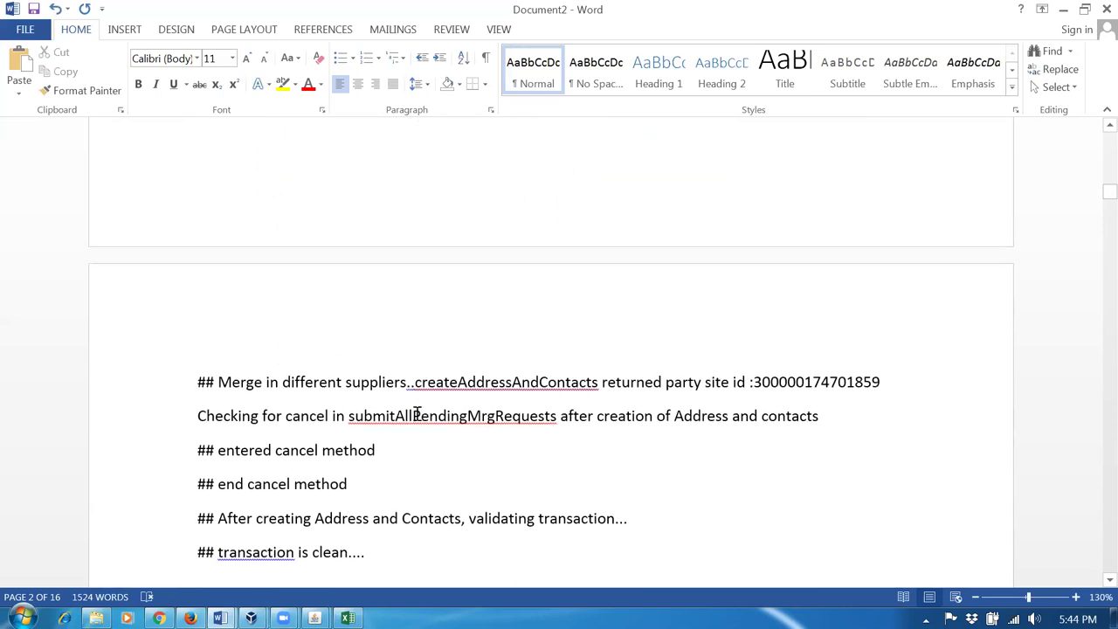
scroll(416, 413, down, 4)
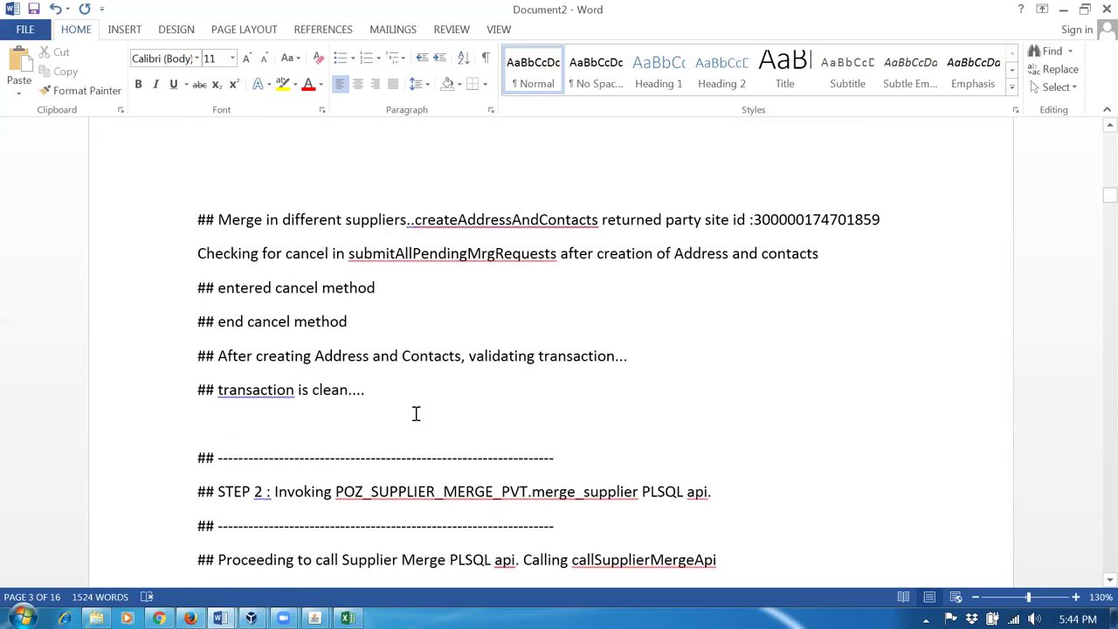
scroll(415, 413, down, 3)
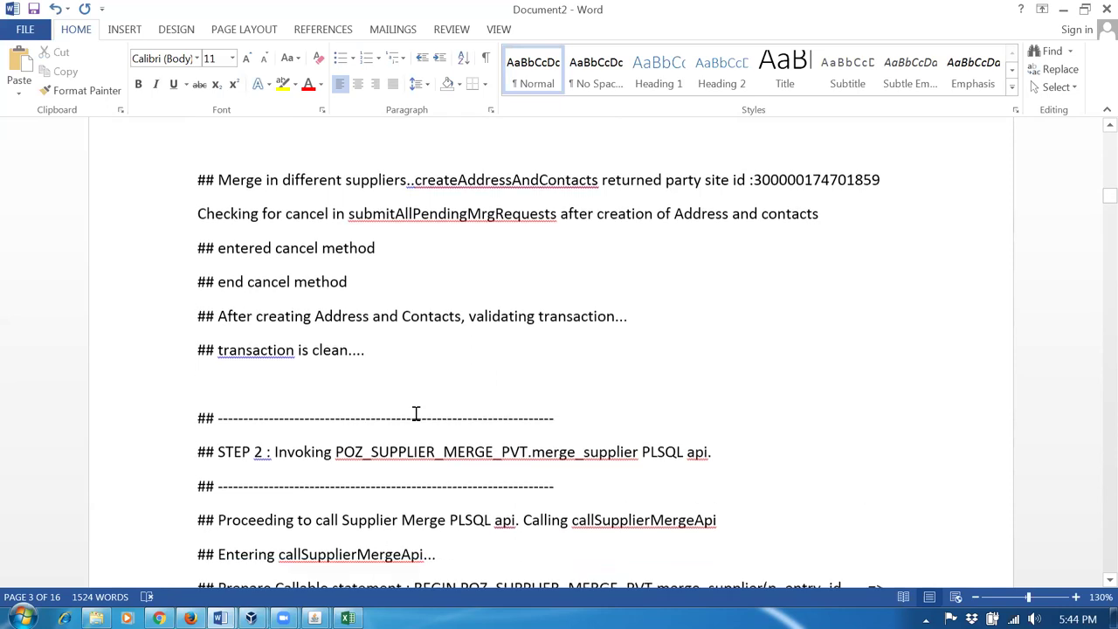
drag(218, 282, 312, 282)
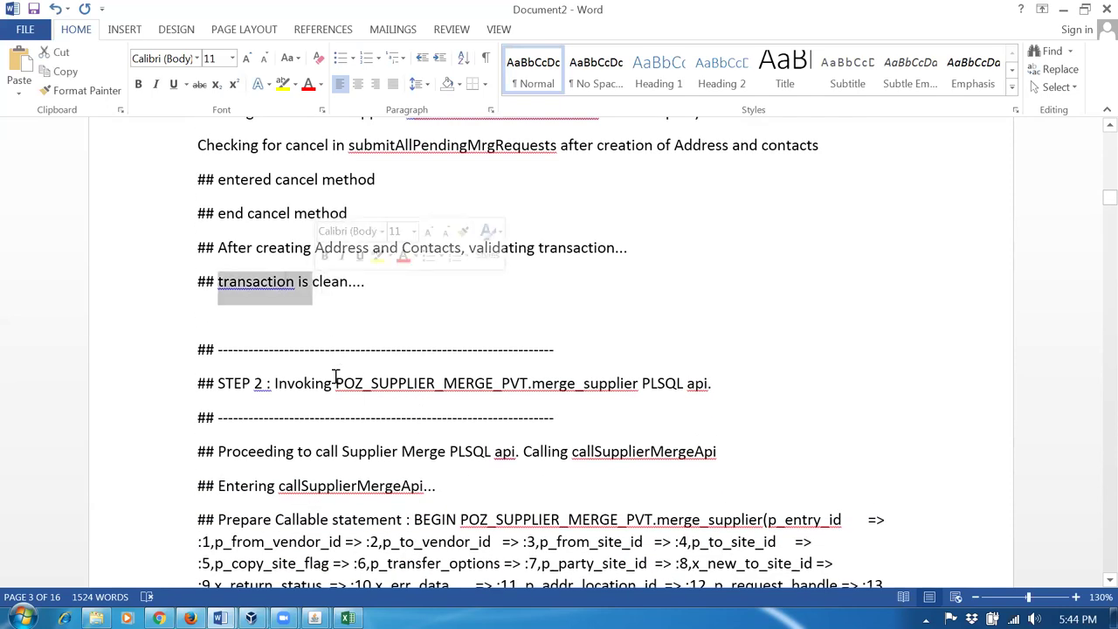
Step: Examine the log's STEP 2 section on the POZ_SUPPLIER_MERGE_PVT.merge_supplier API call, its assigned parameters and the POZ and POR processing
scroll(325, 443, down, 4)
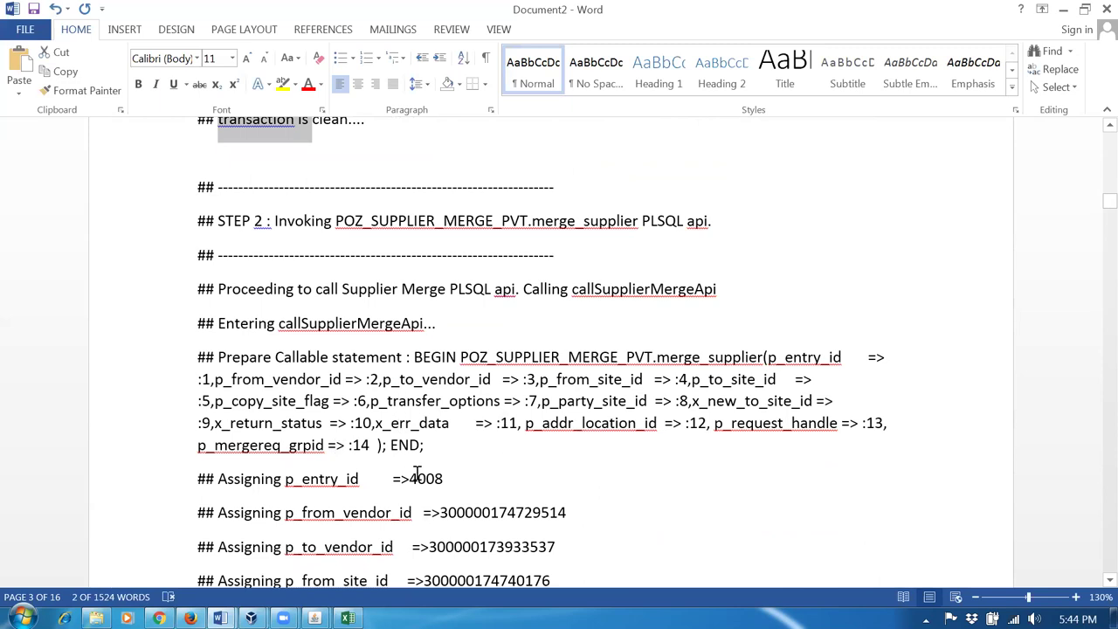
scroll(418, 475, down, 4)
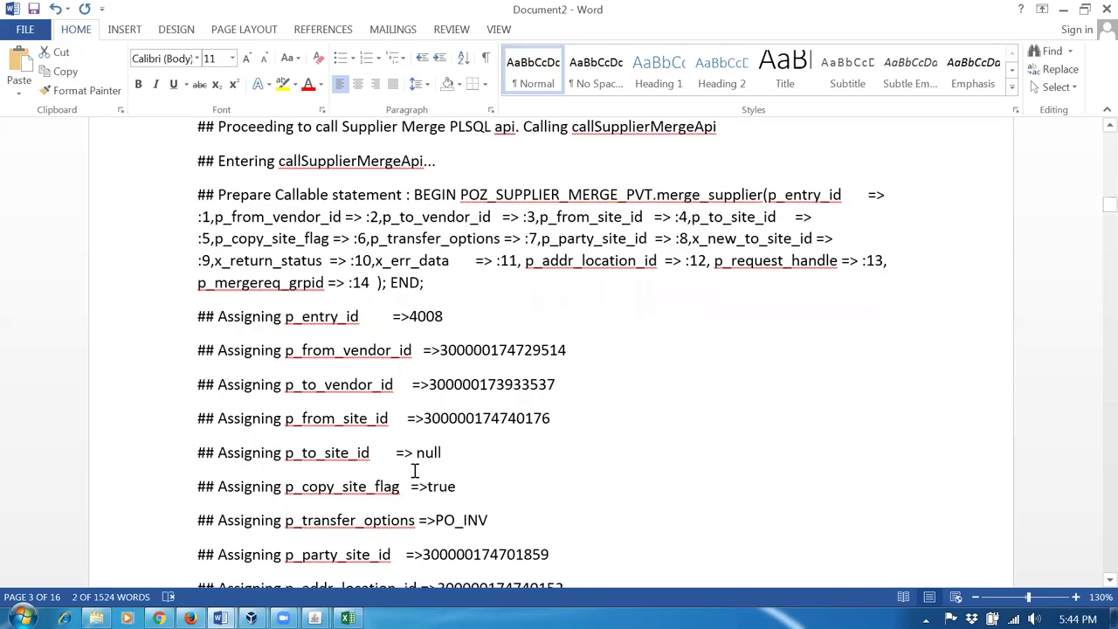
scroll(414, 472, down, 4)
scroll(415, 472, down, 3)
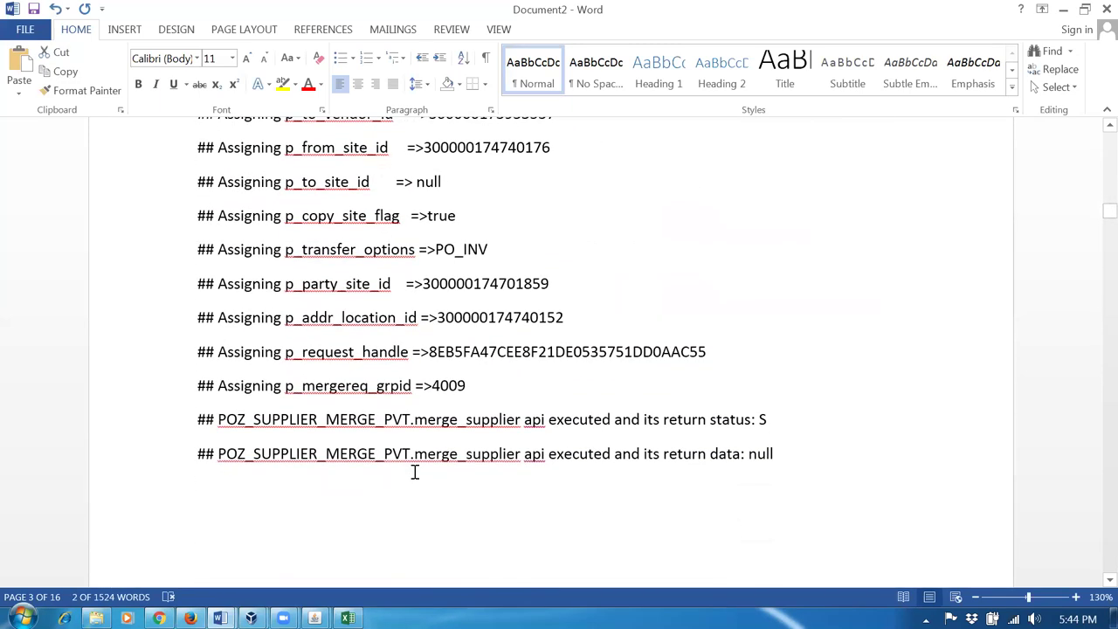
scroll(415, 472, down, 3)
scroll(414, 472, down, 8)
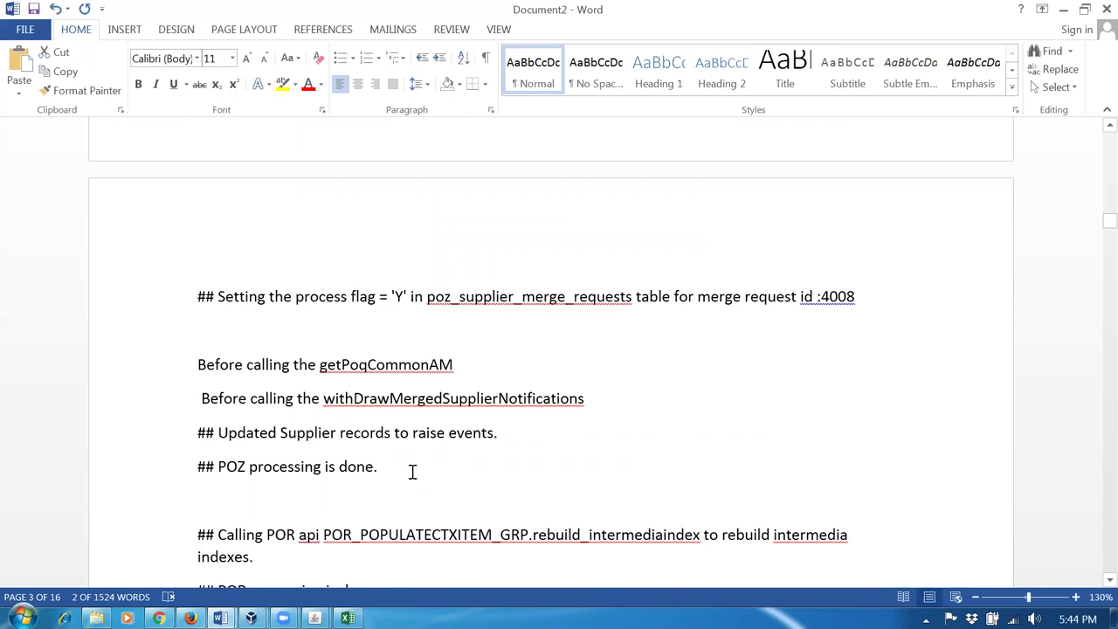
scroll(412, 471, down, 3)
scroll(412, 471, down, 3)
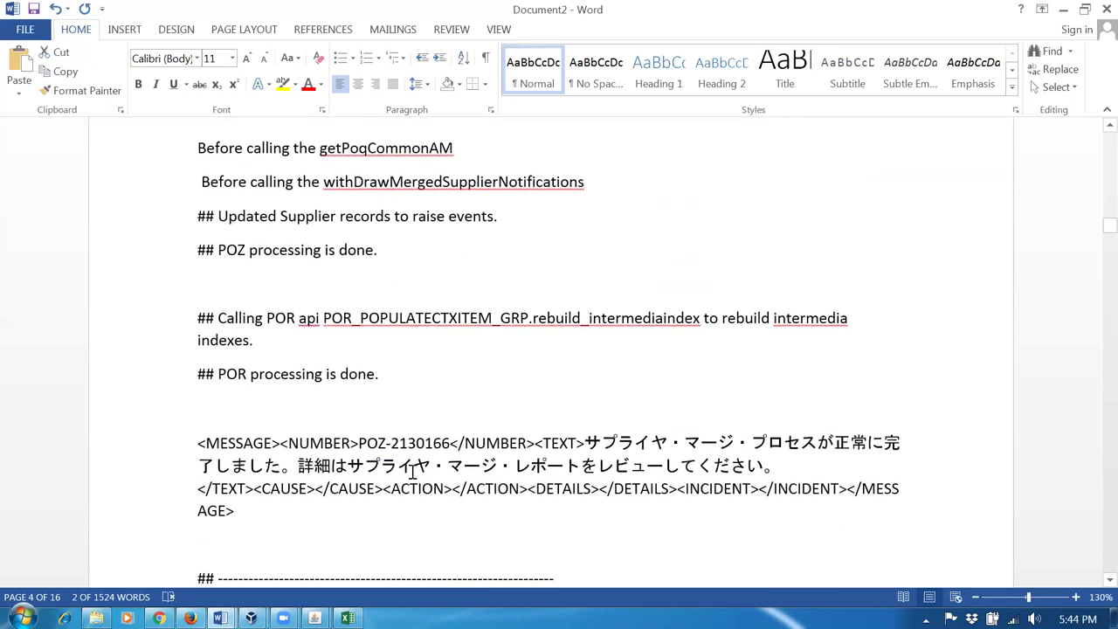
Step: Read the log's STEP 3 section on merge report generation through the PDF generation status
scroll(412, 471, down, 6)
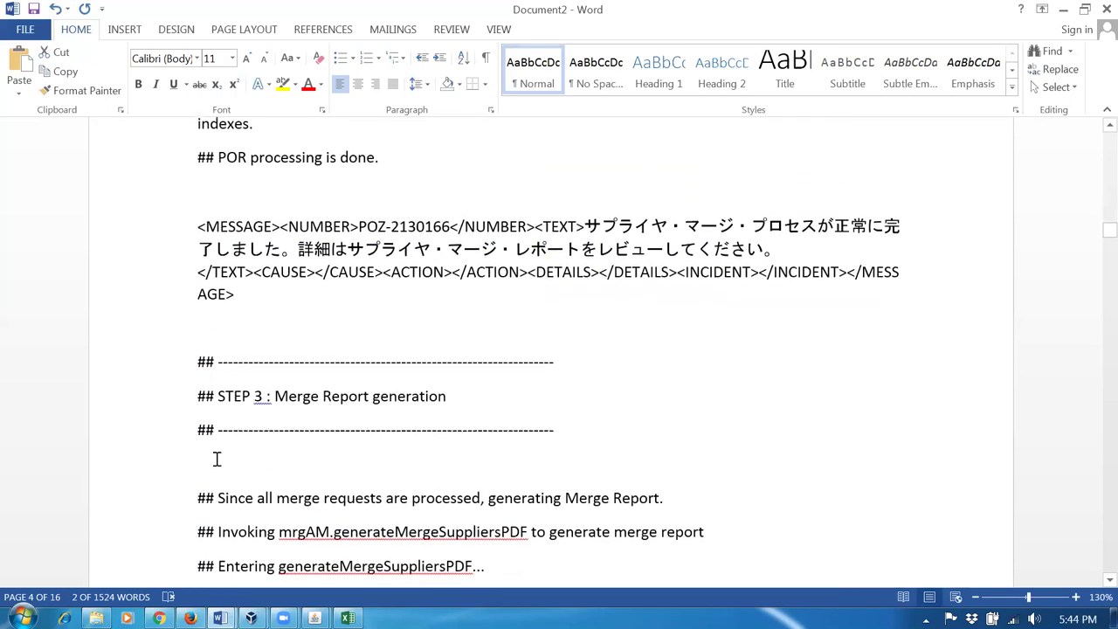
scroll(270, 478, down, 4)
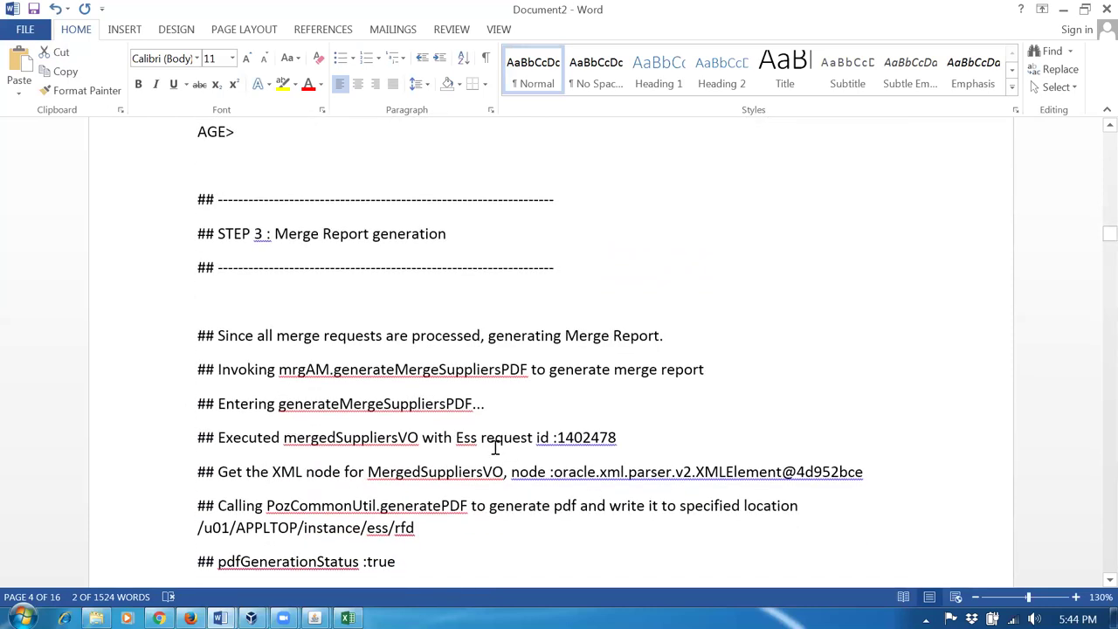
scroll(495, 447, down, 6)
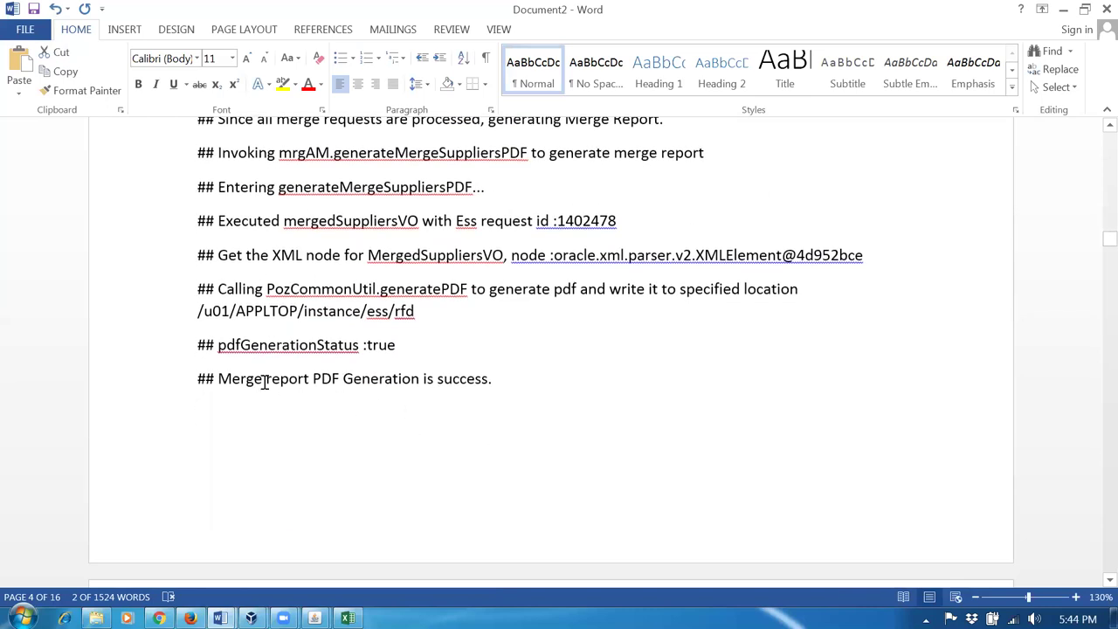
drag(266, 382, 445, 390)
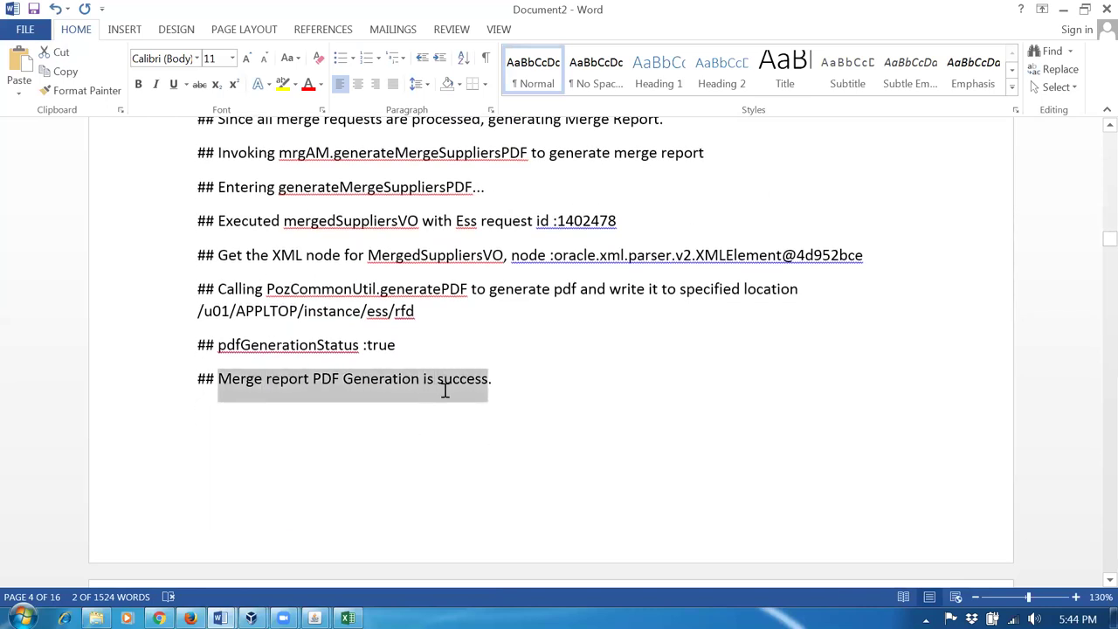
click(381, 462)
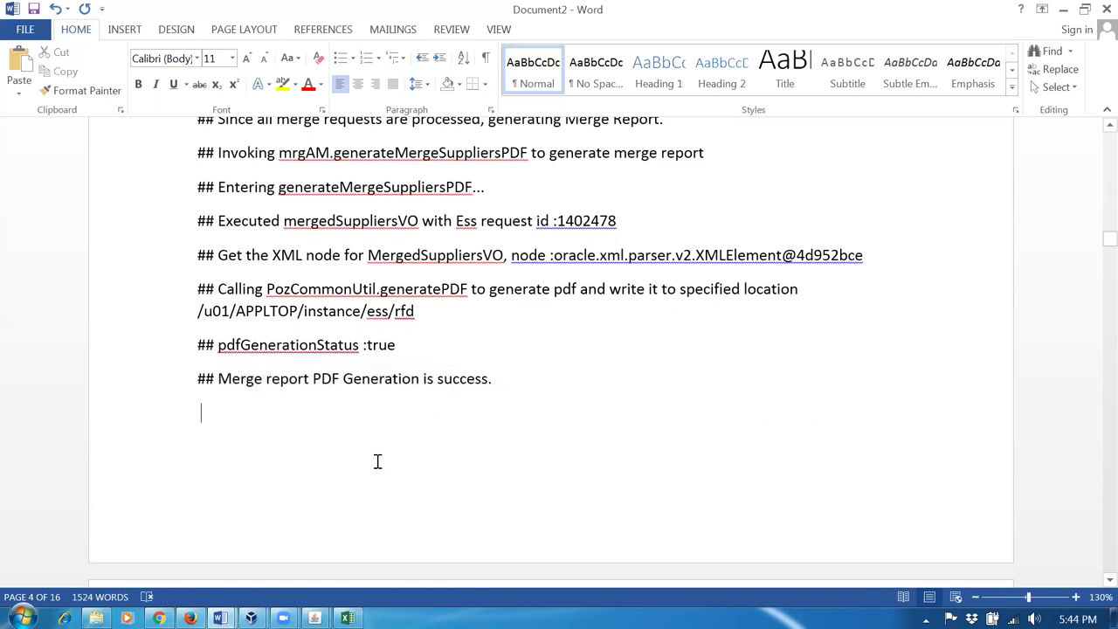
Step: Read the start of the PLSQL log with the MERGE_SUPPLIER parameters and the supplier active and lock checks
scroll(376, 462, down, 6)
scroll(377, 462, down, 10)
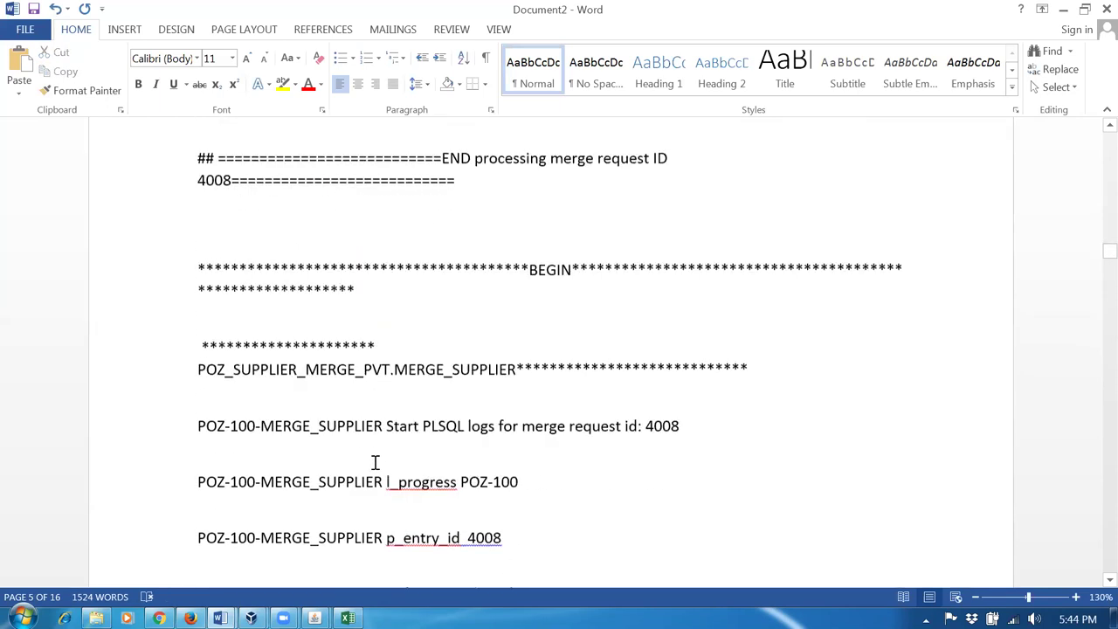
scroll(371, 463, down, 12)
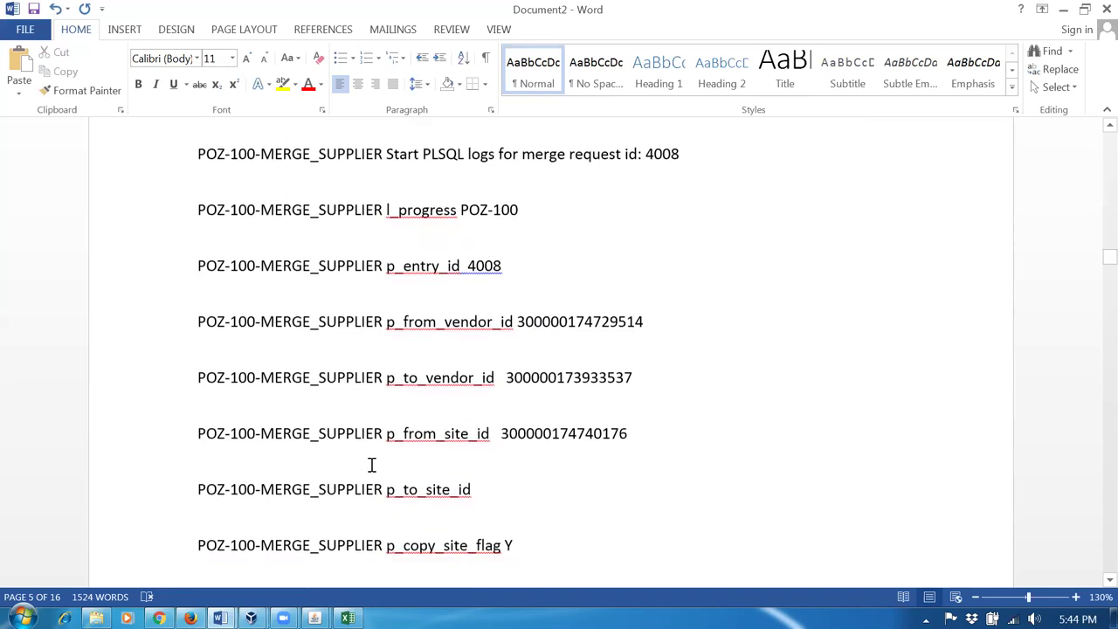
scroll(371, 465, down, 12)
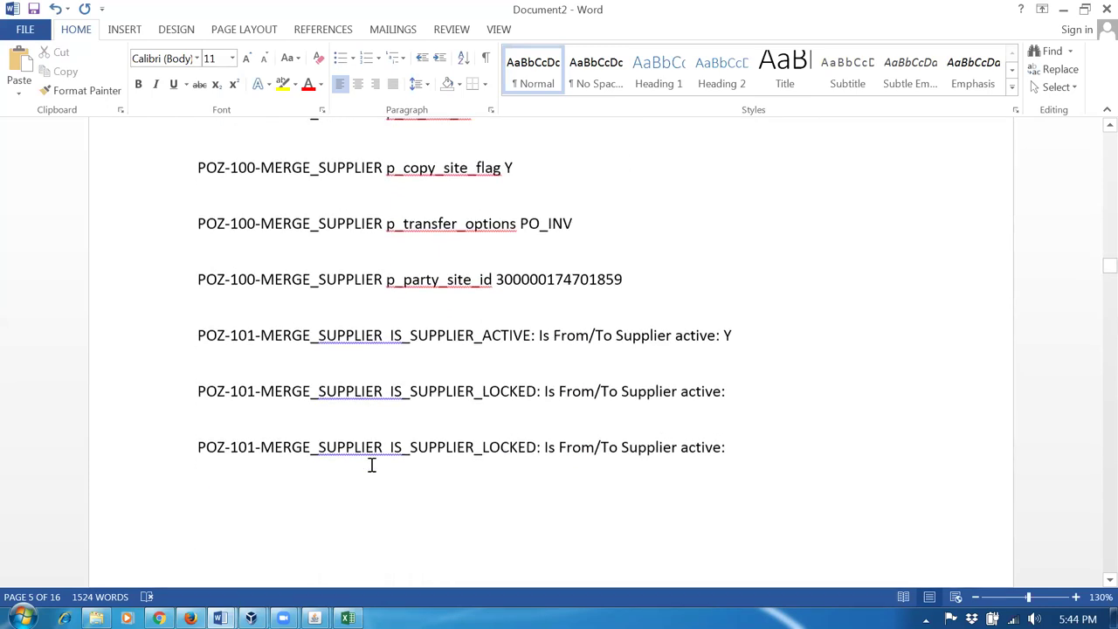
Step: Examine the log's site merge entries on creating the new site in the To Supplier and inactivating the From site
scroll(371, 464, down, 11)
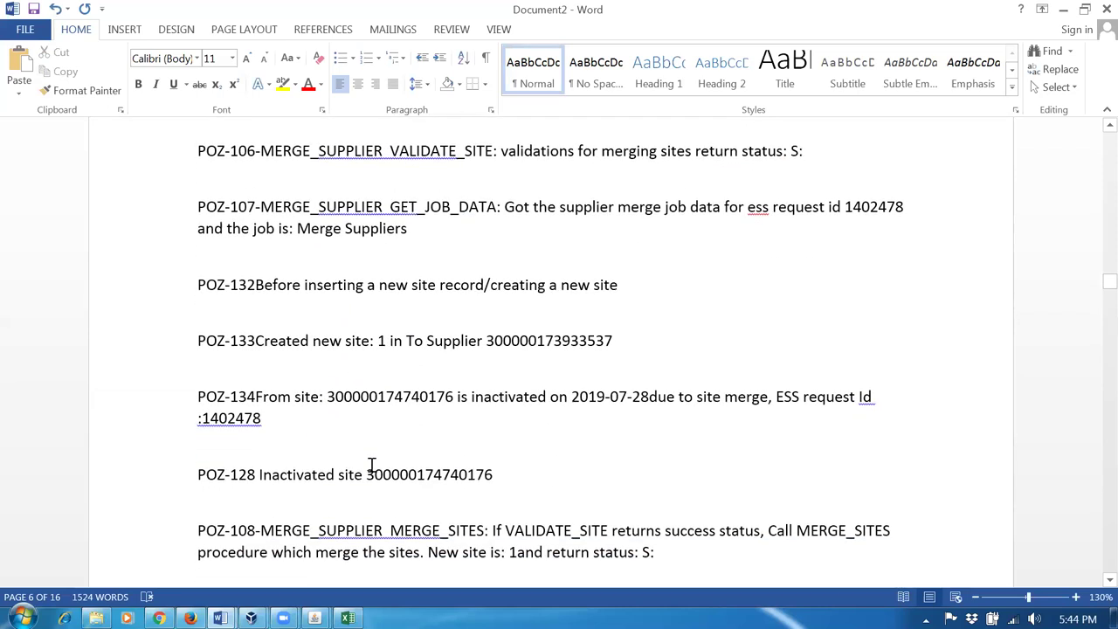
scroll(371, 464, down, 5)
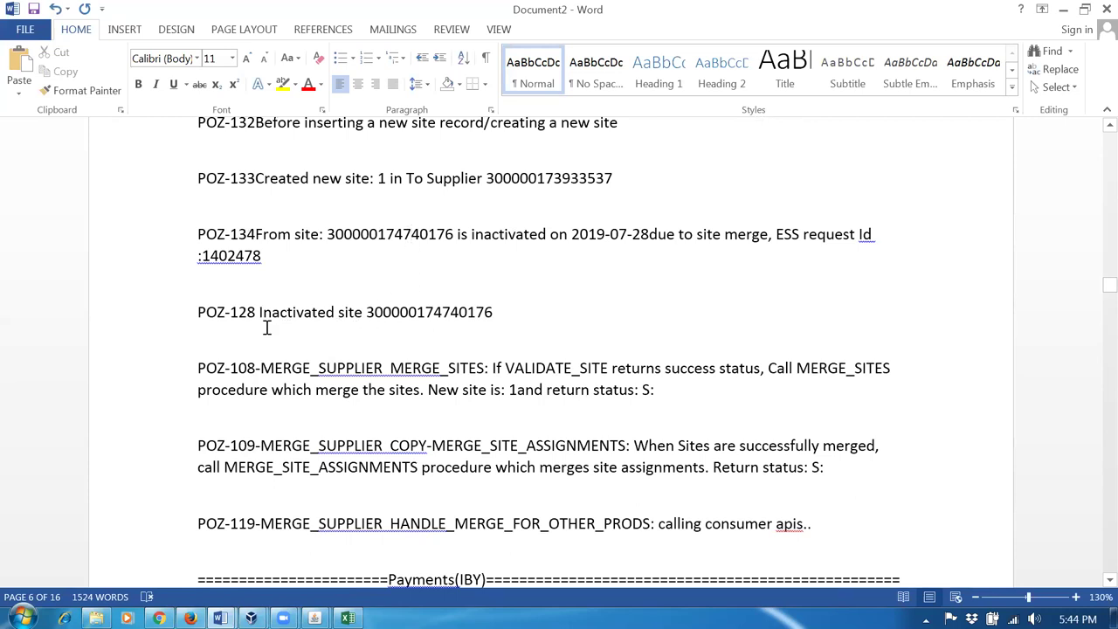
drag(254, 315, 499, 350)
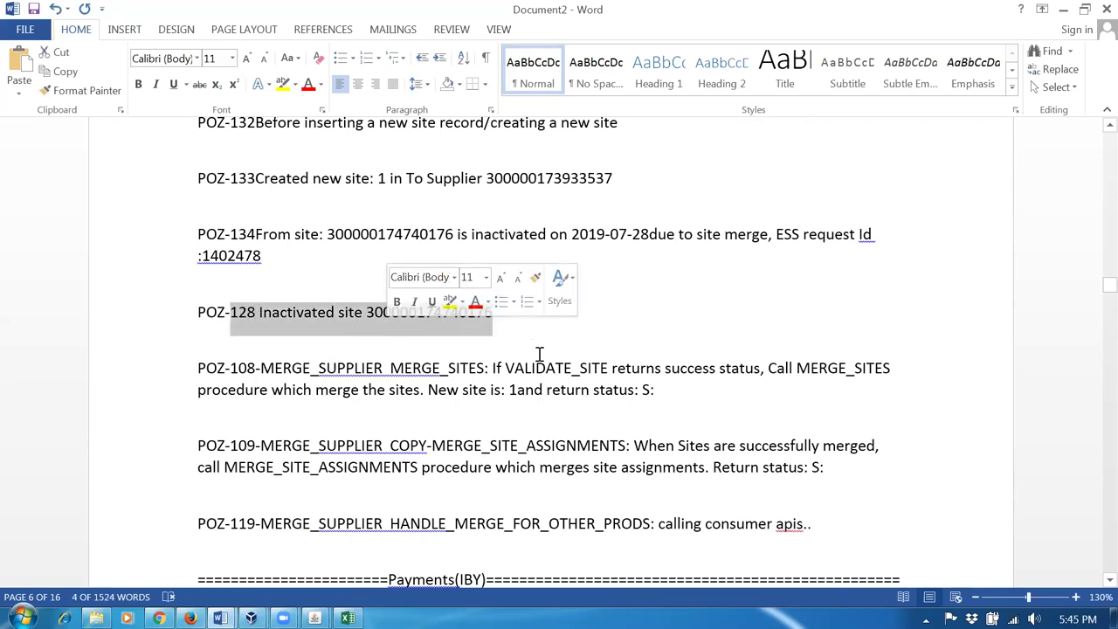
click(539, 354)
scroll(536, 355, up, 3)
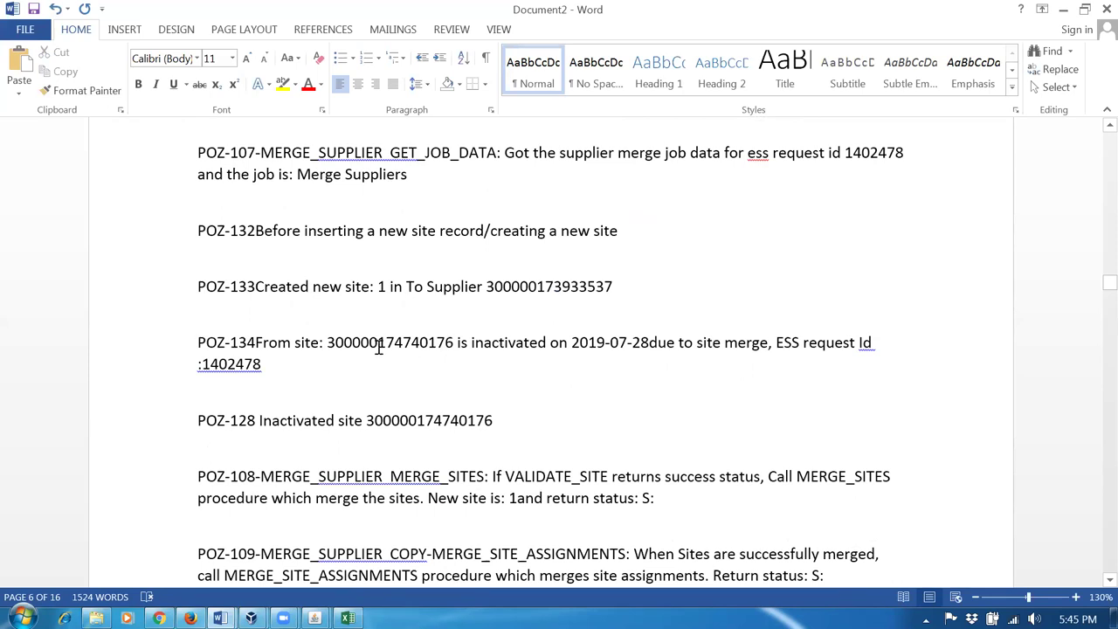
drag(382, 342, 507, 351)
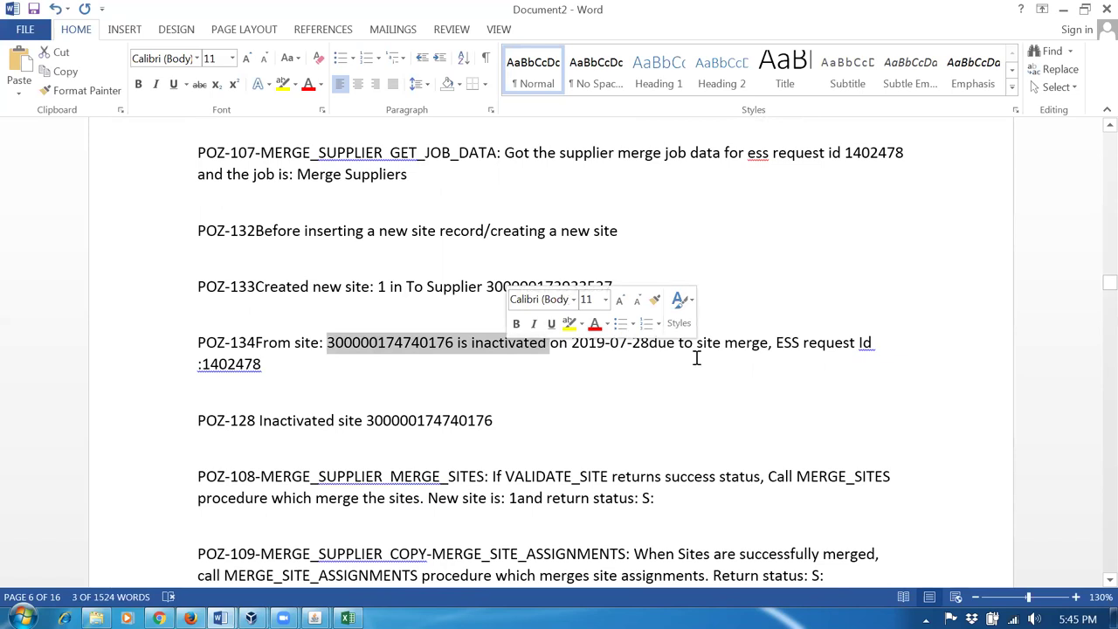
drag(323, 424, 491, 428)
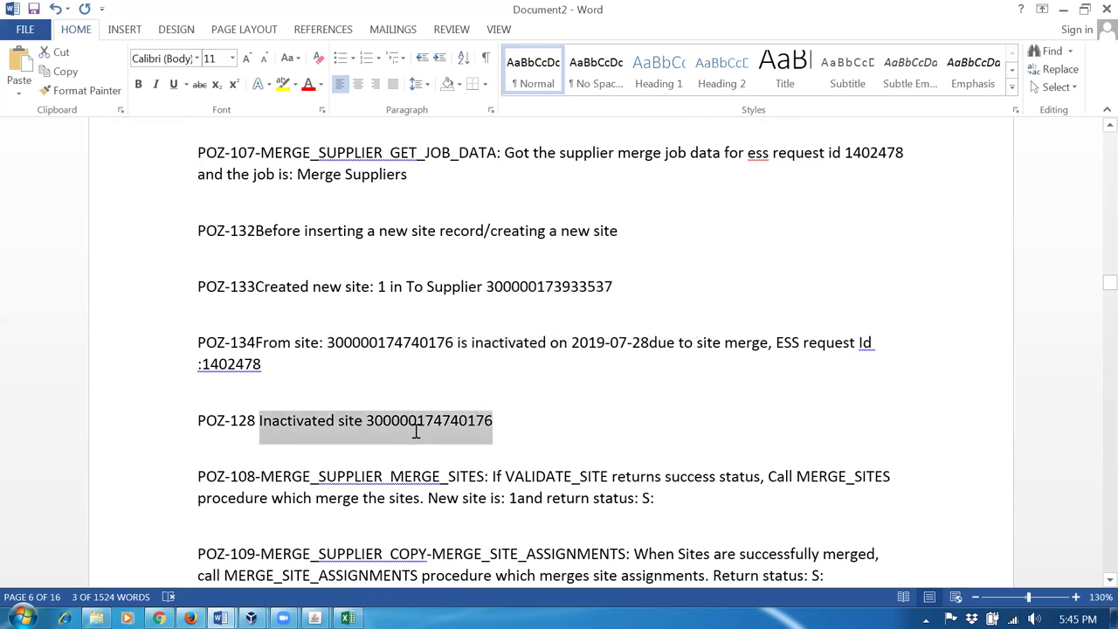
click(402, 462)
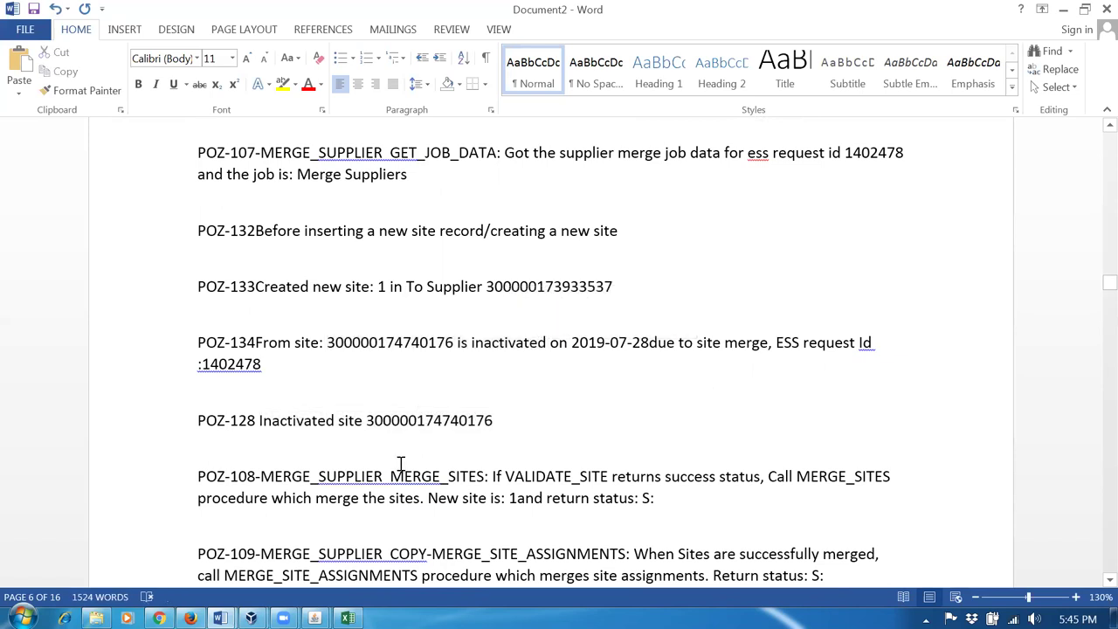
scroll(401, 463, down, 3)
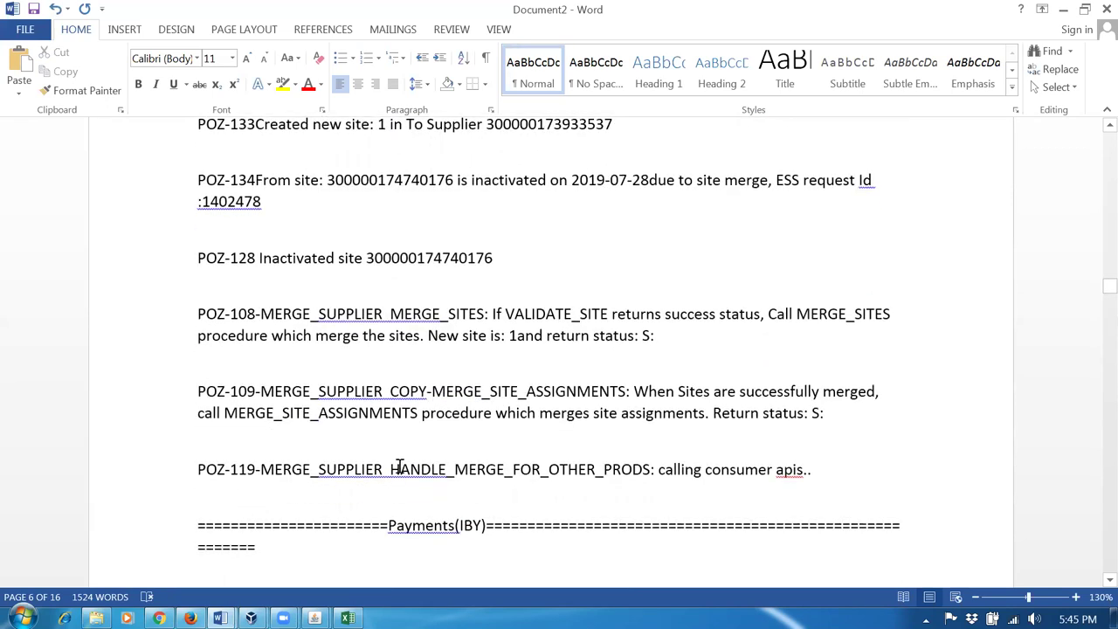
Step: Read the log entries on the consumer API calls, from Payments (IBY) through iProcurement (POR)
scroll(401, 467, down, 2)
scroll(397, 466, down, 3)
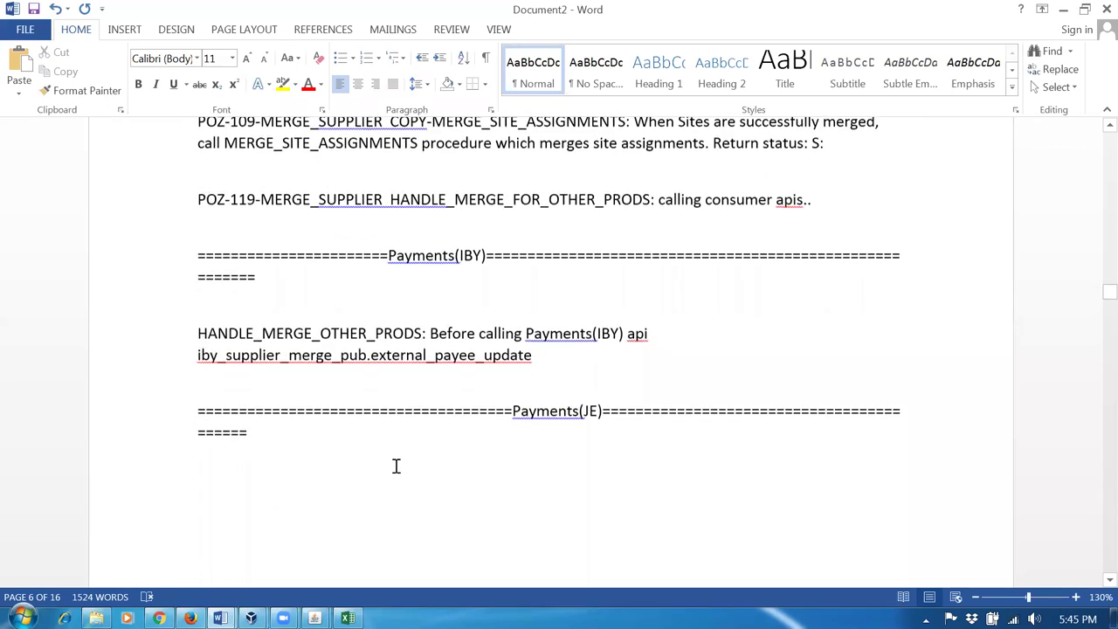
scroll(396, 465, down, 10)
scroll(394, 466, down, 11)
scroll(395, 467, down, 12)
scroll(390, 469, down, 12)
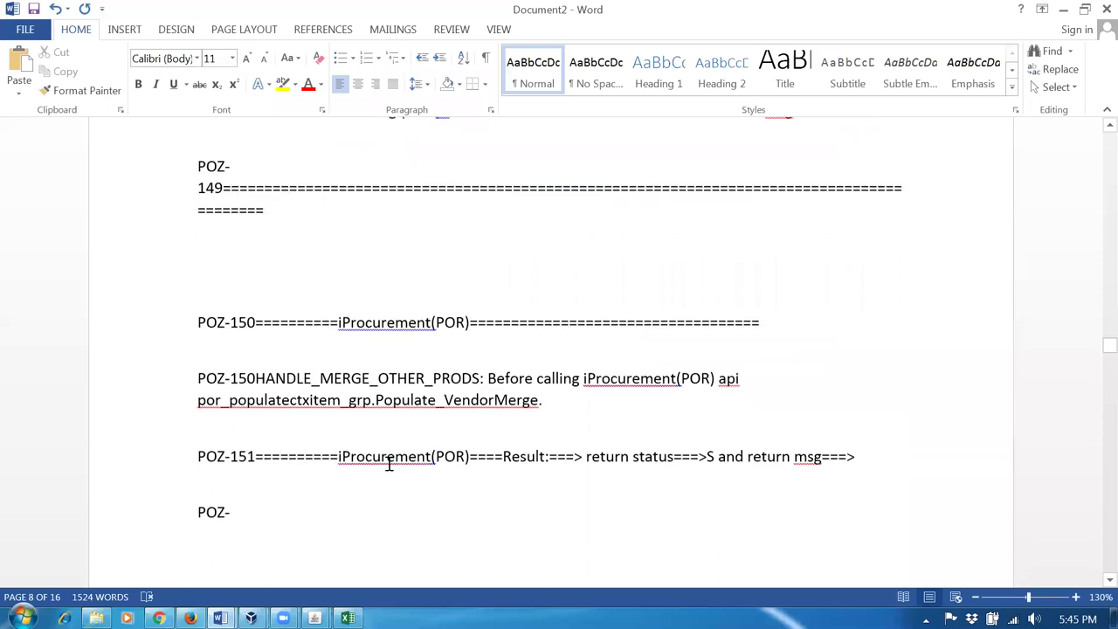
scroll(389, 466, down, 1)
scroll(390, 464, down, 12)
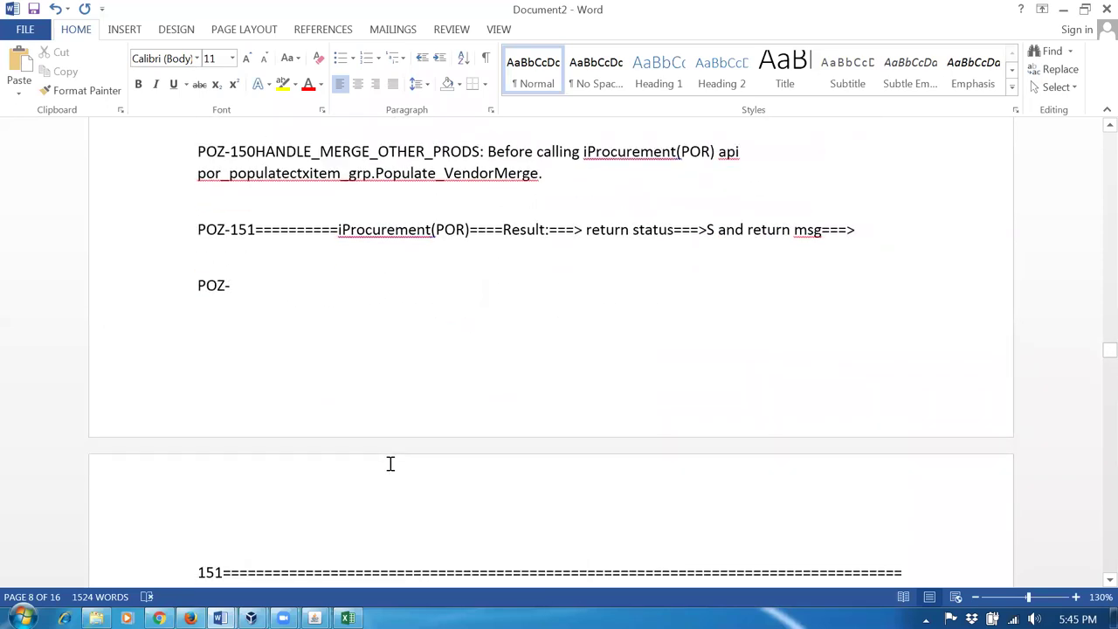
Step: Read the po_supplier_merge.Merge_Supplier entries on the parameters, purchasing table updates and duplicate deletions
scroll(392, 462, down, 5)
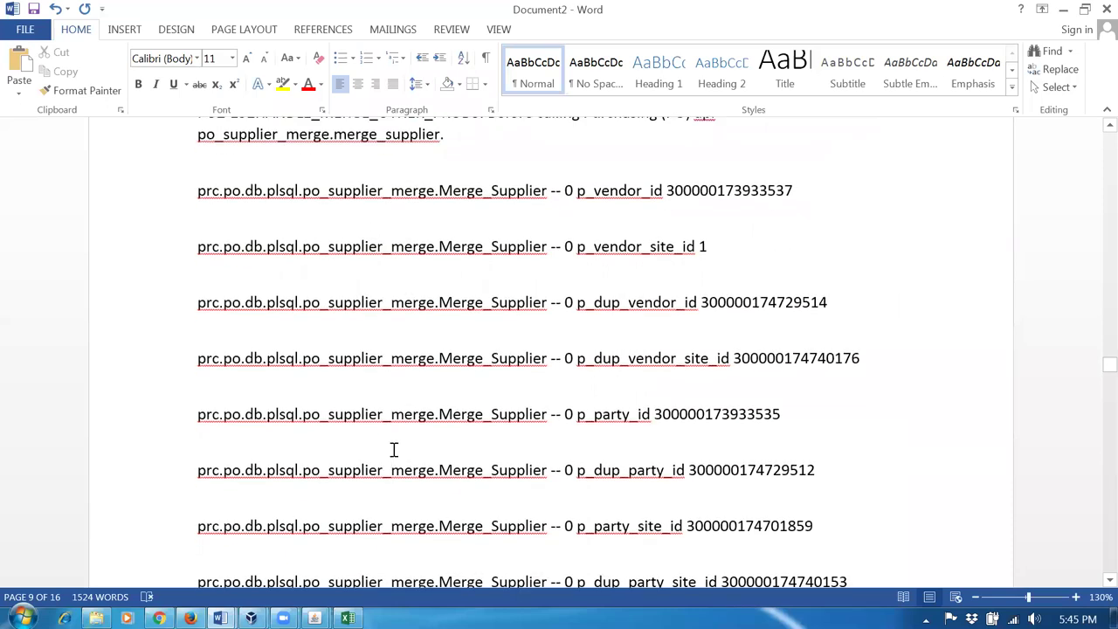
scroll(394, 450, down, 9)
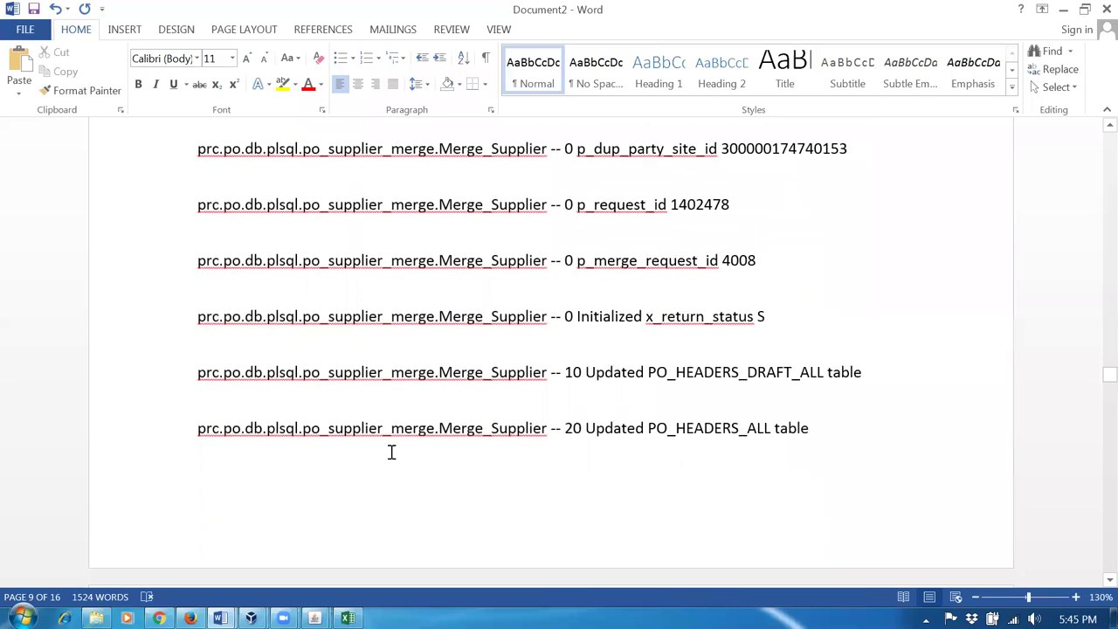
scroll(391, 453, down, 10)
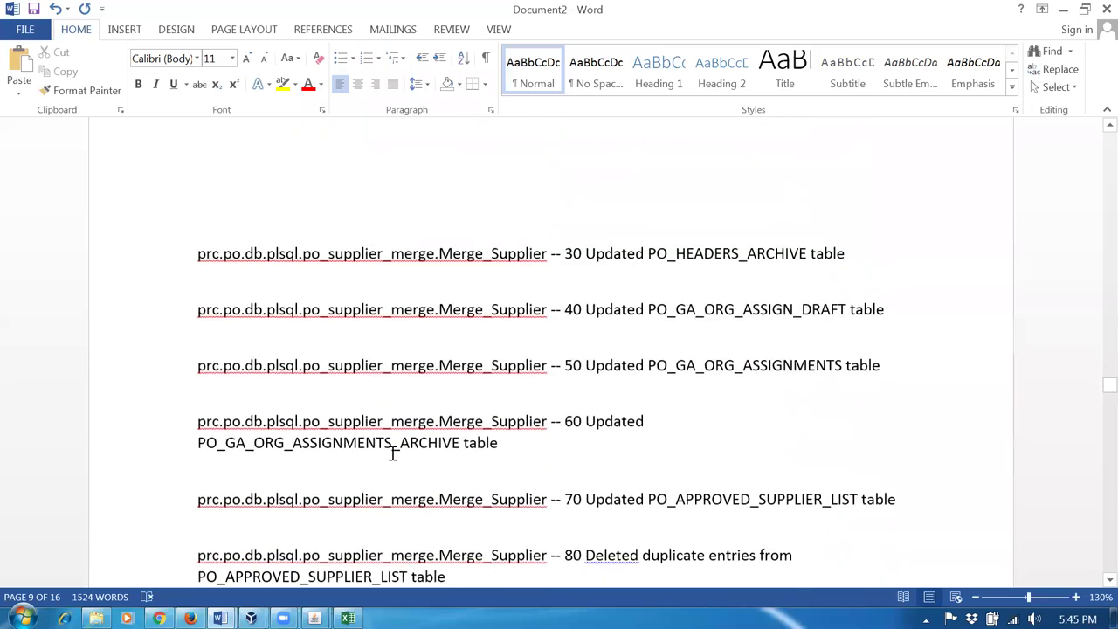
scroll(393, 453, down, 9)
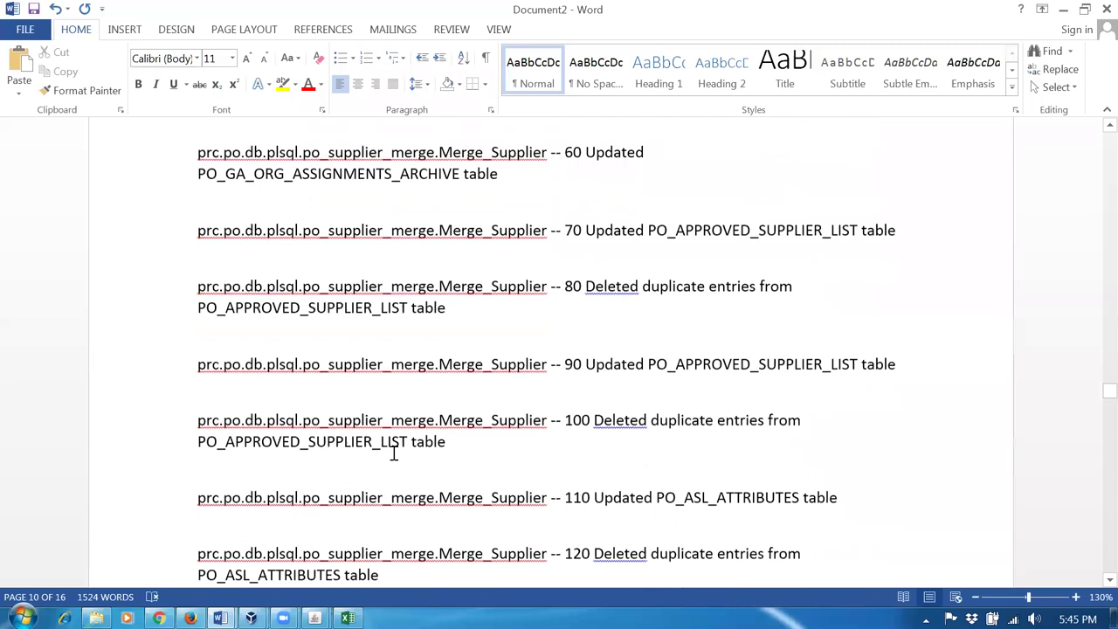
Step: Read the log's Receiving (RCV) and Projects (PJC) API calls and their results
scroll(394, 455, down, 16)
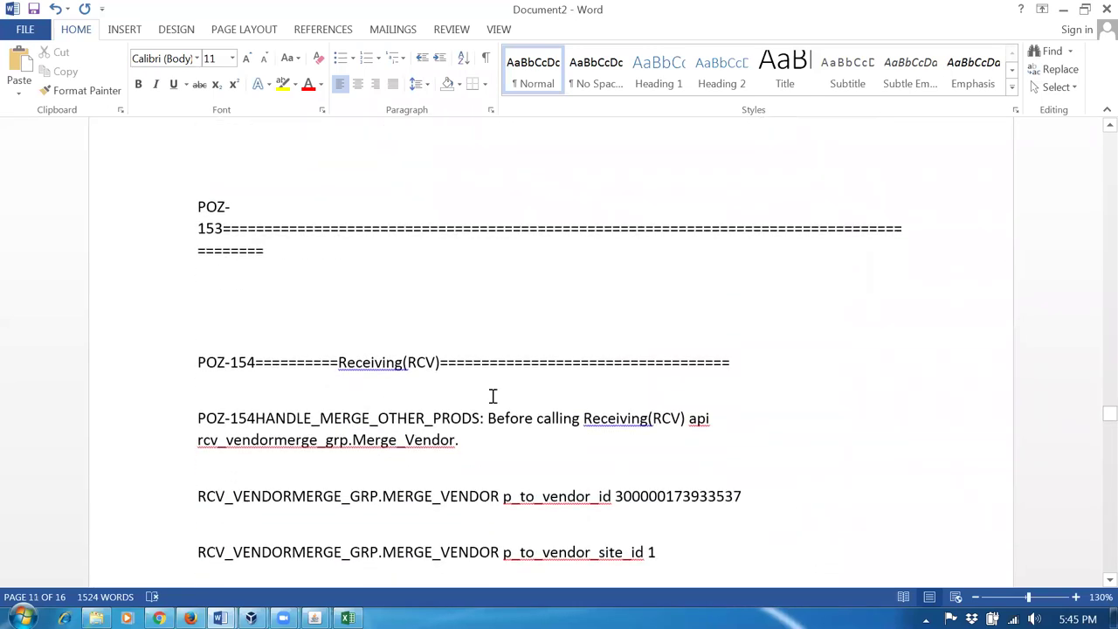
scroll(493, 397, down, 15)
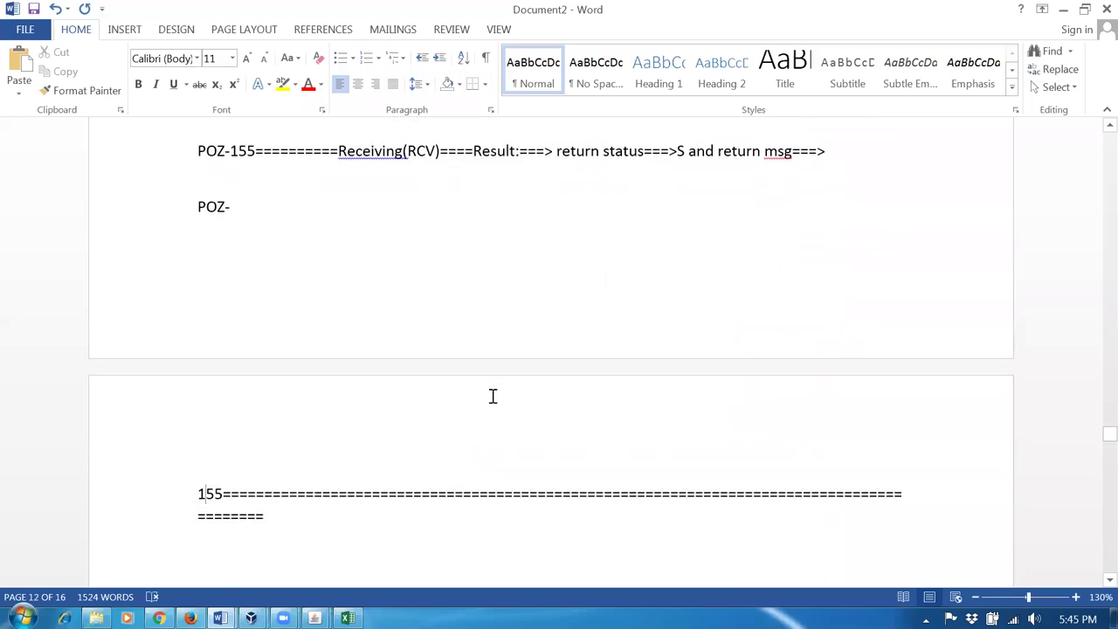
scroll(493, 396, down, 7)
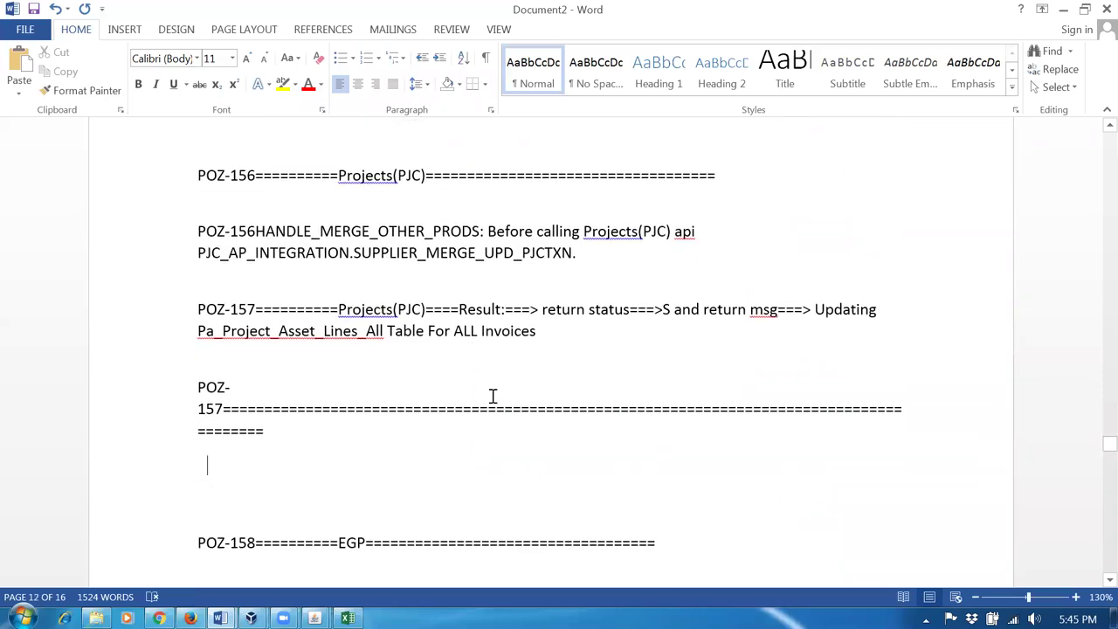
Step: Read the Supplier Qualification (POQ) merge entries and continue to the Payables (AP) result near the log's end
scroll(493, 397, down, 15)
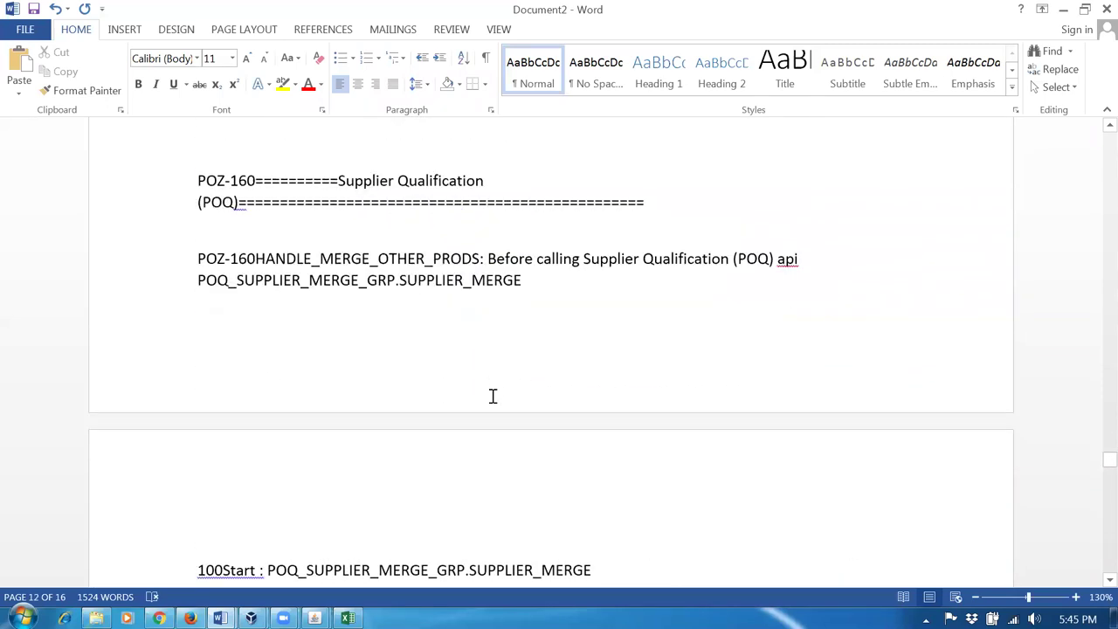
scroll(493, 396, down, 15)
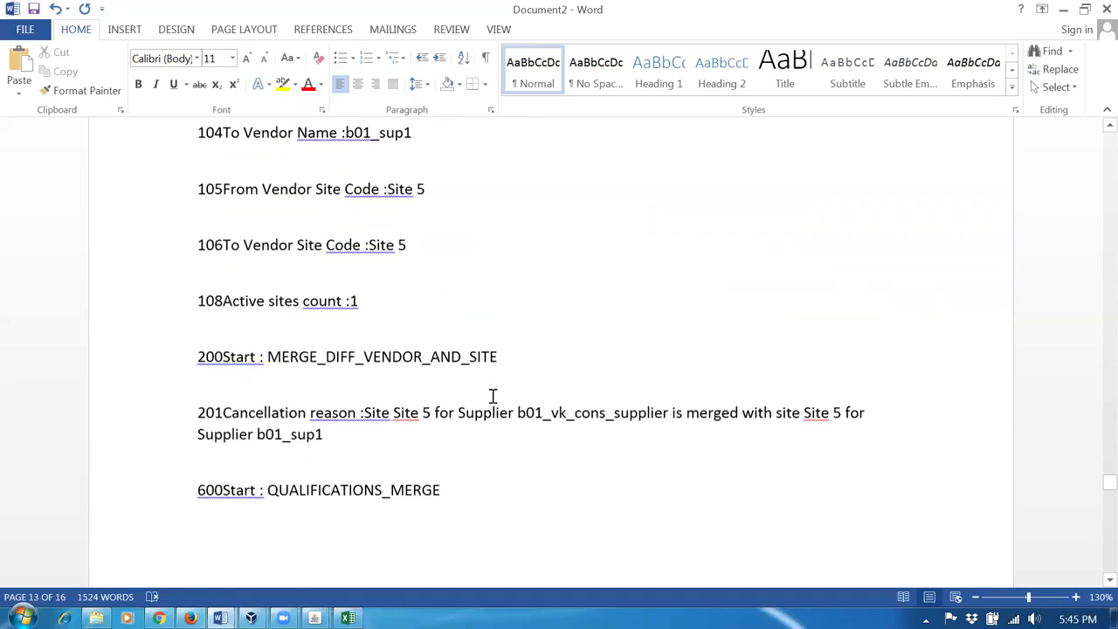
scroll(492, 396, down, 5)
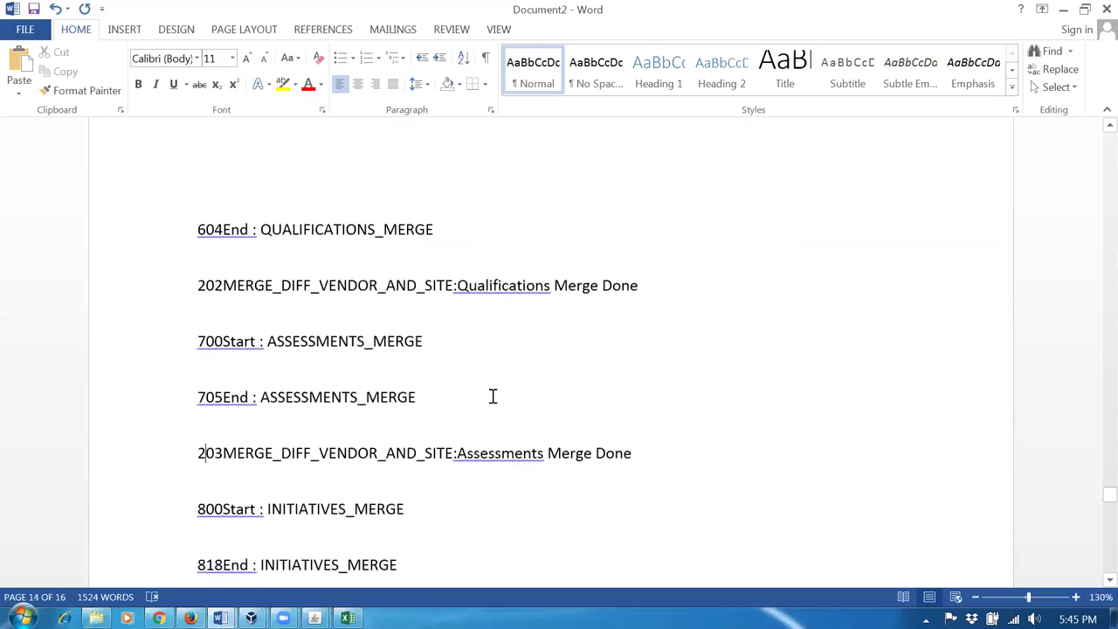
scroll(492, 396, down, 5)
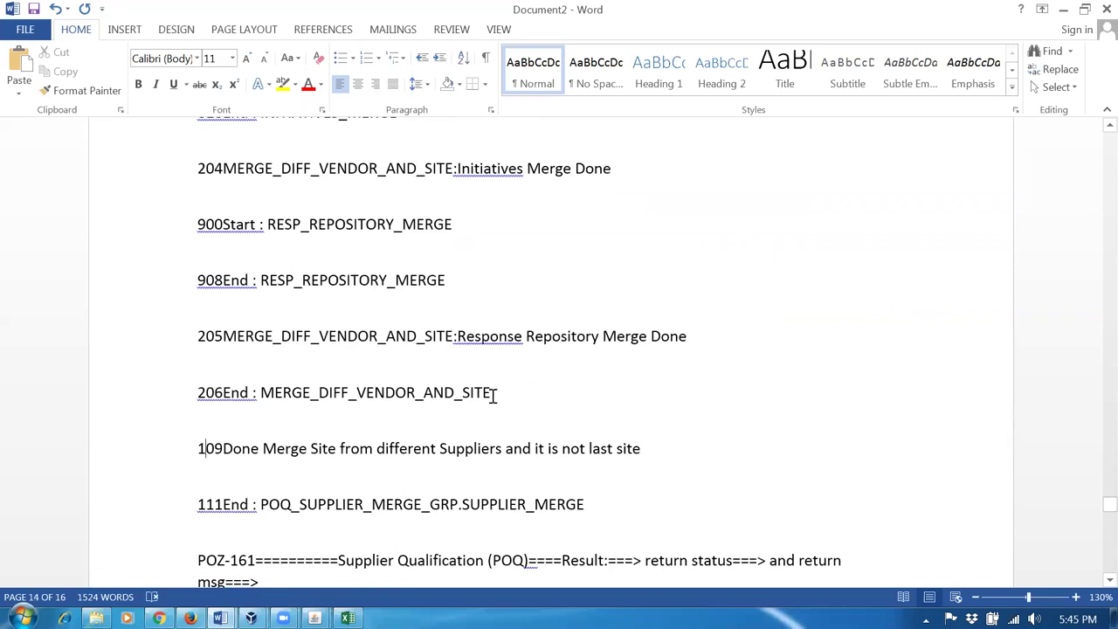
scroll(493, 396, down, 10)
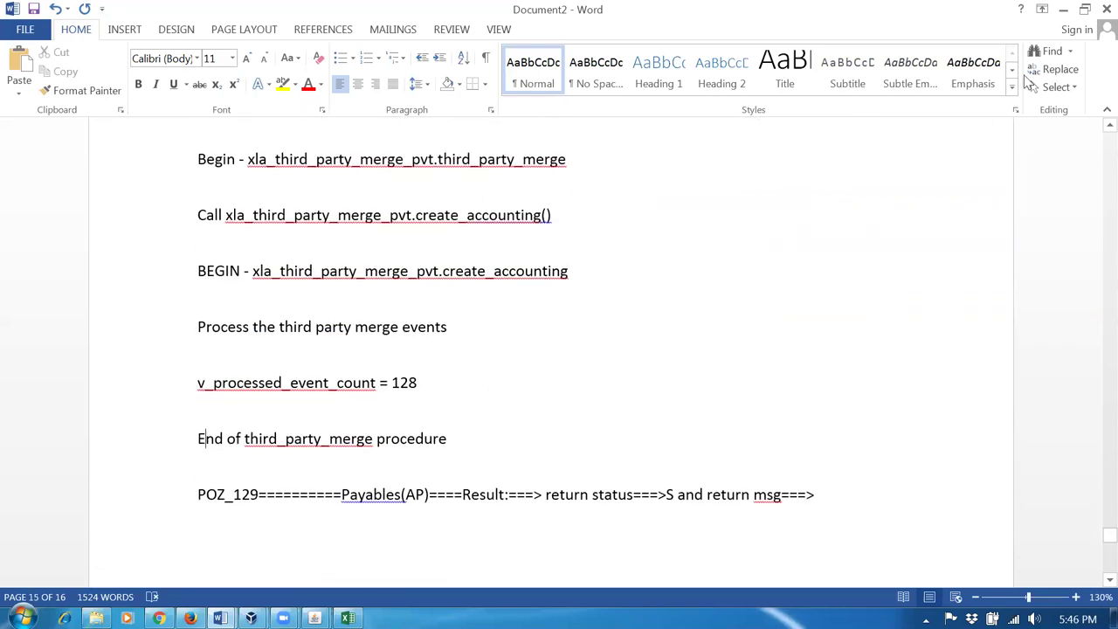
Step: Close the log document without saving, switch to Chrome and close its Downloads page
click(1102, 10)
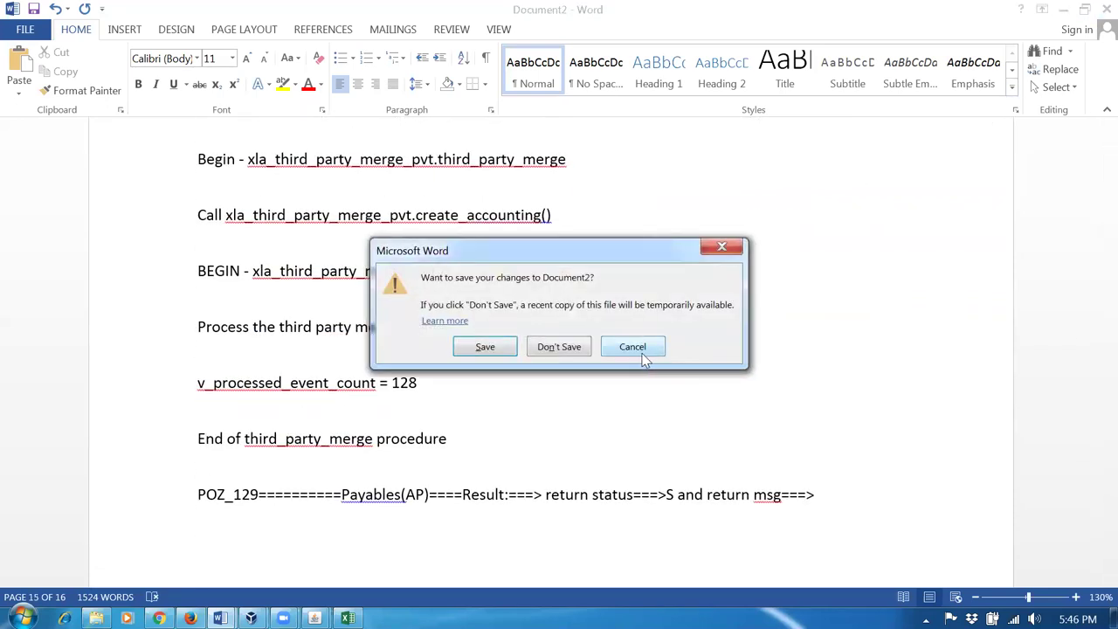
click(574, 347)
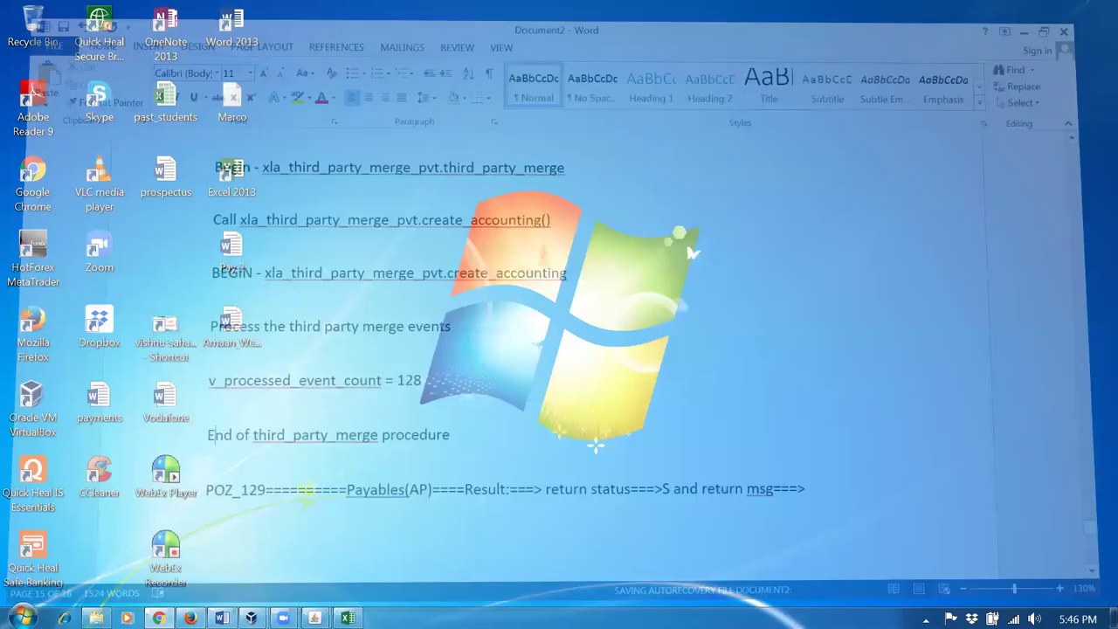
click(159, 616)
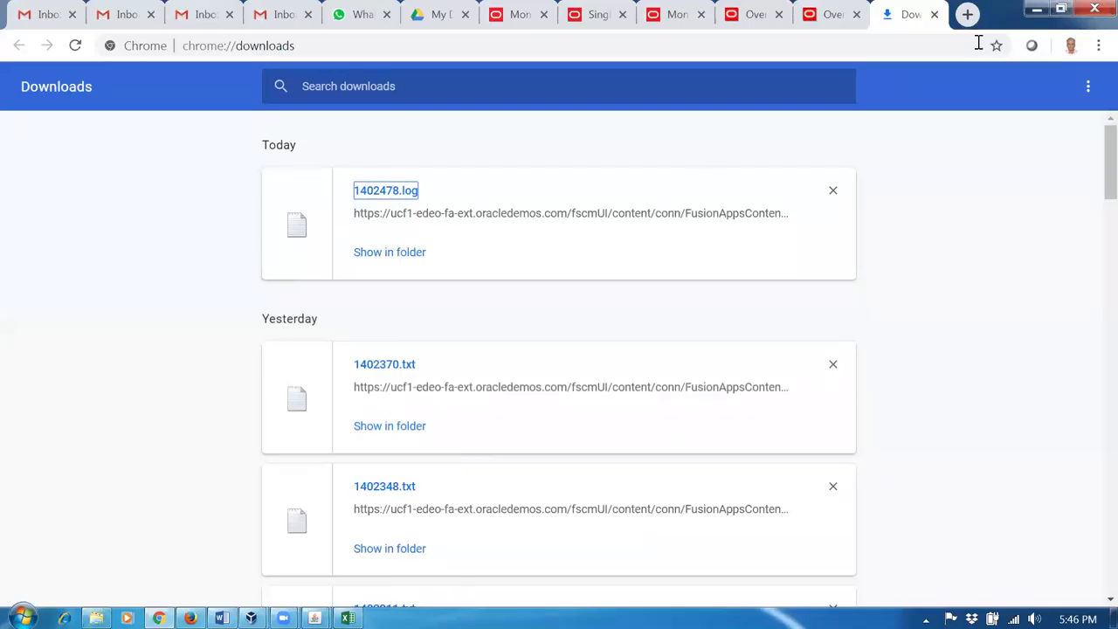
click(934, 15)
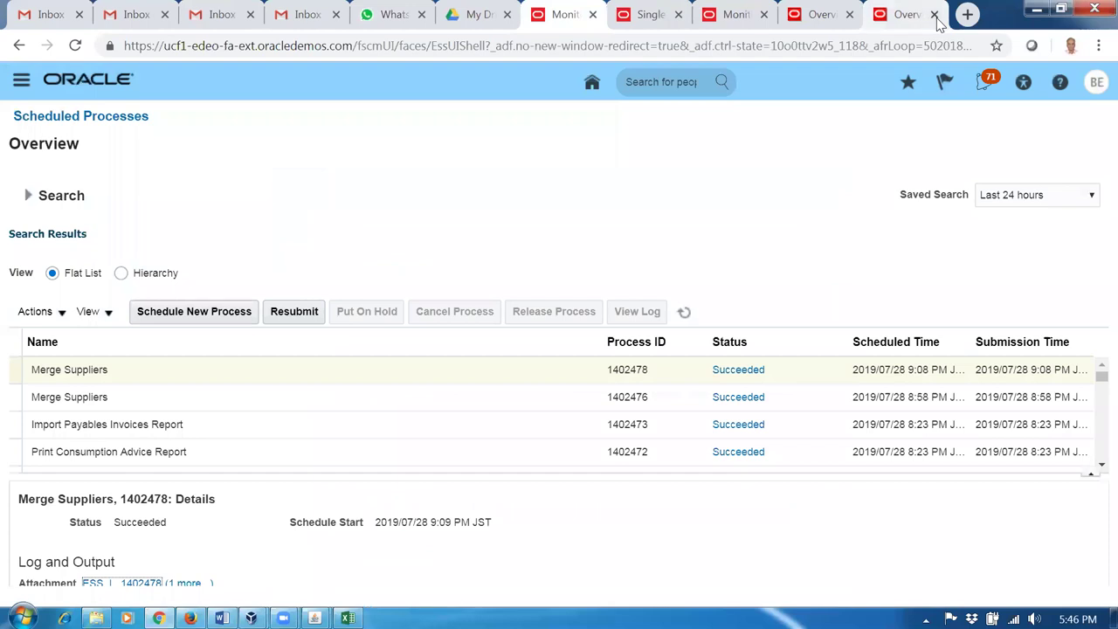
Step: Return to the Purchase Orders overview page, go from its home page to Procurement's Suppliers area and open the Manage Suppliers task
click(736, 14)
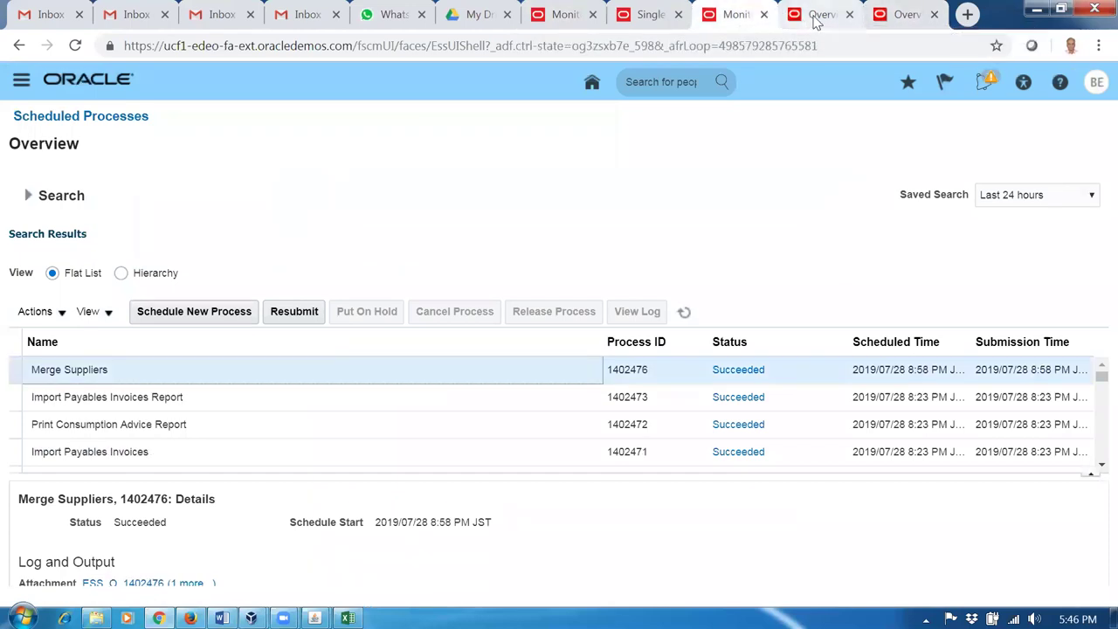
click(816, 15)
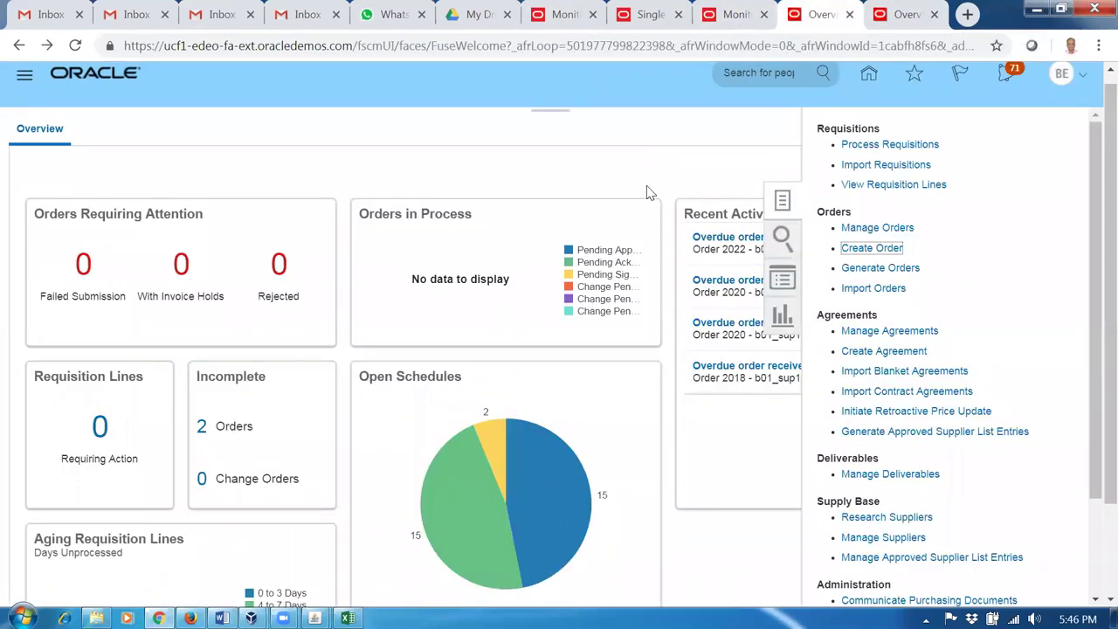
click(865, 87)
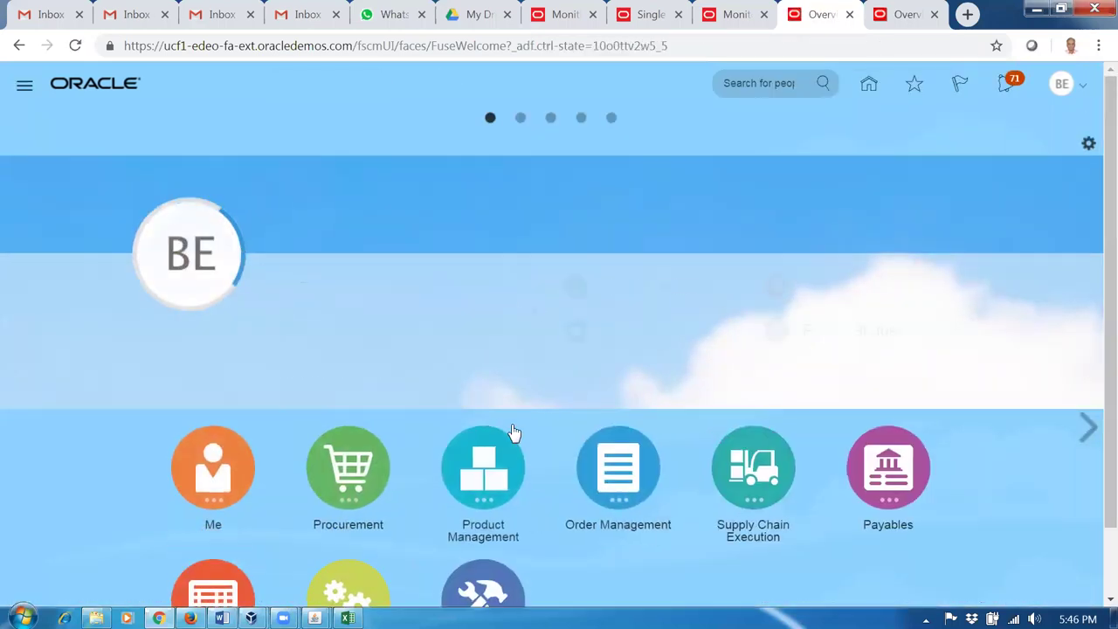
scroll(512, 432, down, 2)
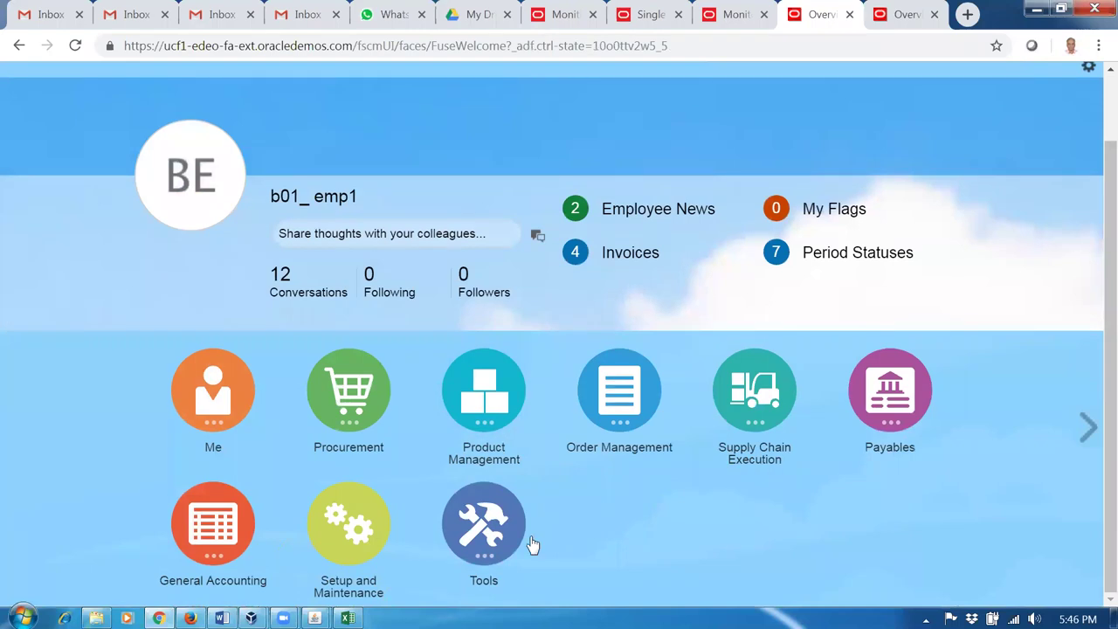
click(358, 407)
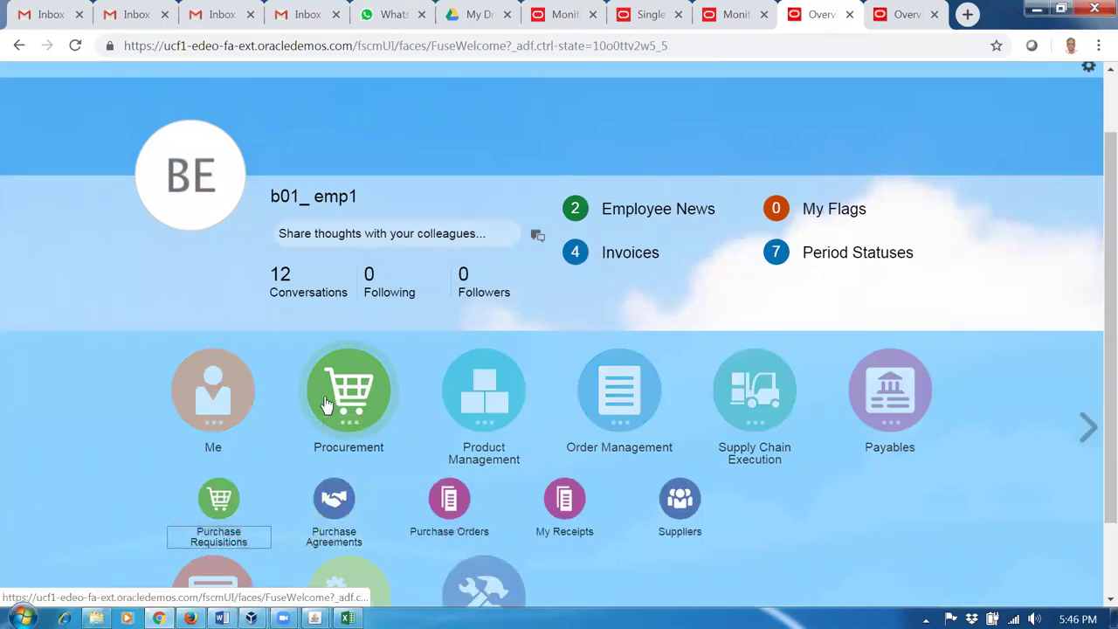
click(687, 511)
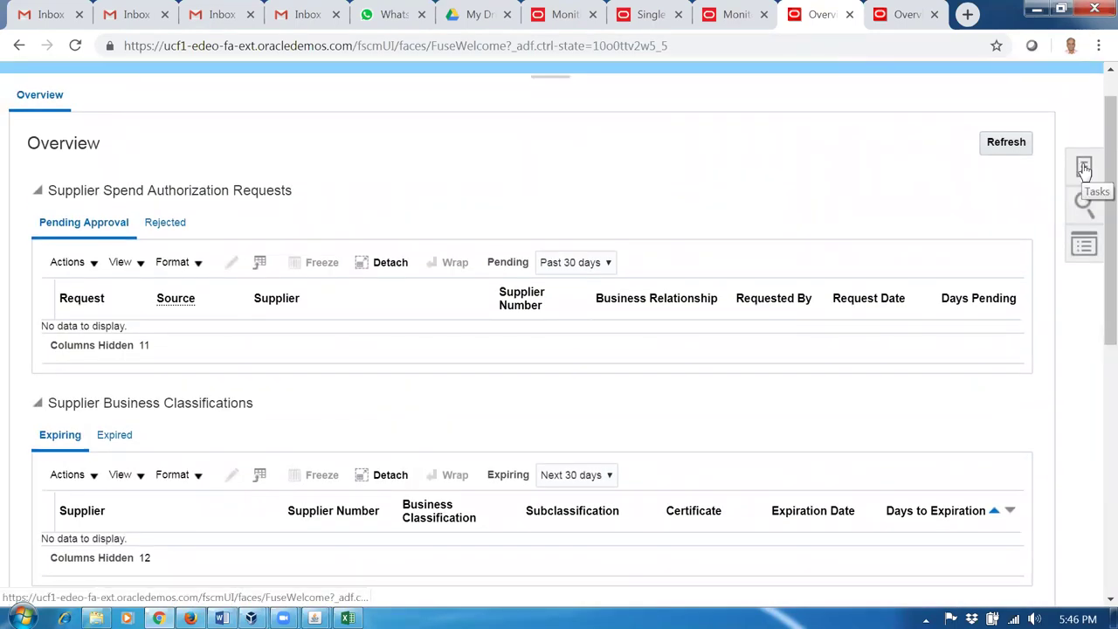
click(1084, 168)
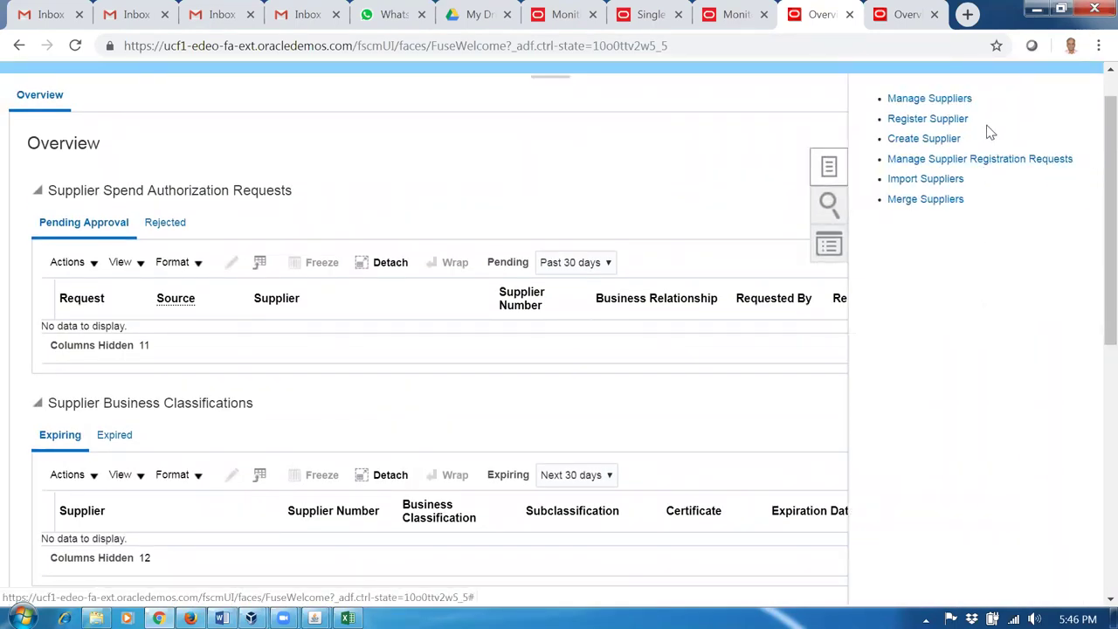
click(933, 101)
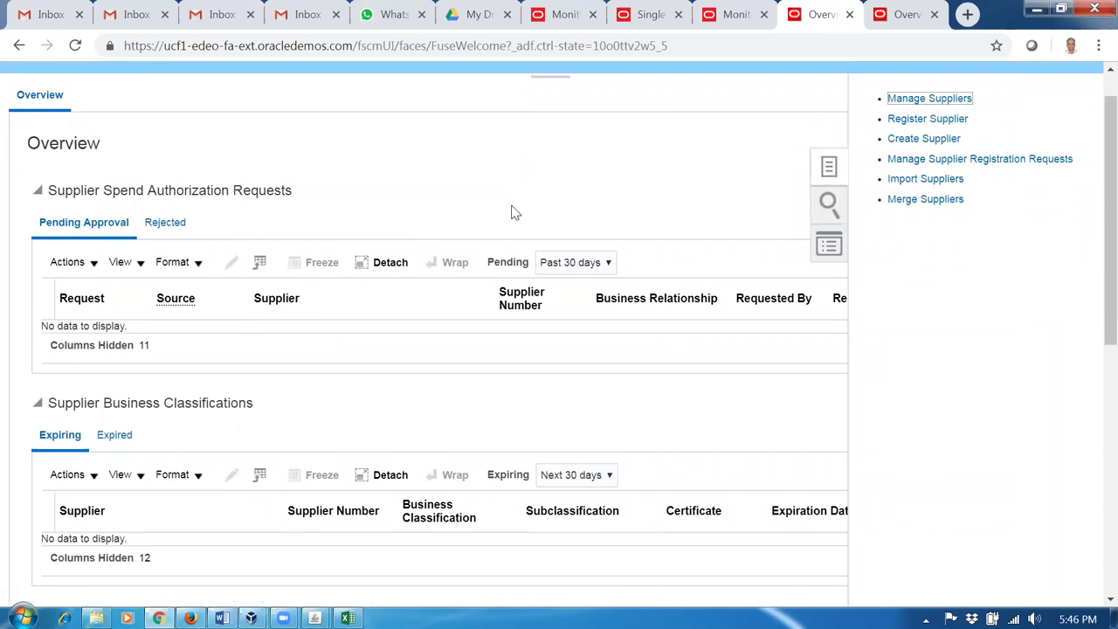
Step: Search the suppliers for the keyword b01 and open the supplier b01_sup1
click(304, 238)
text(b01)
key(Tab)
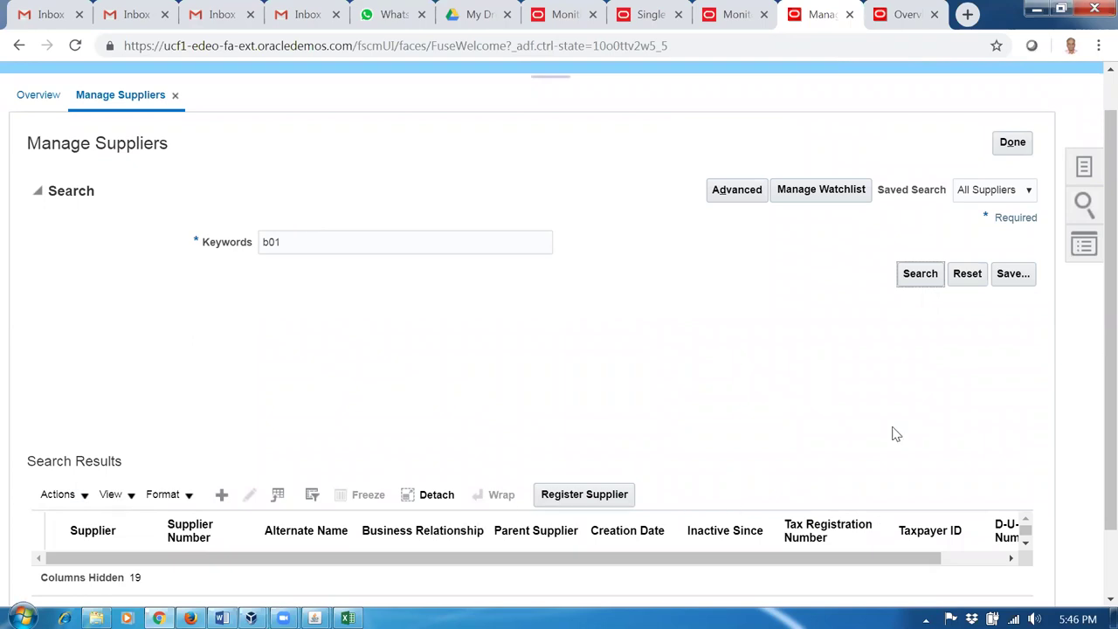
click(914, 281)
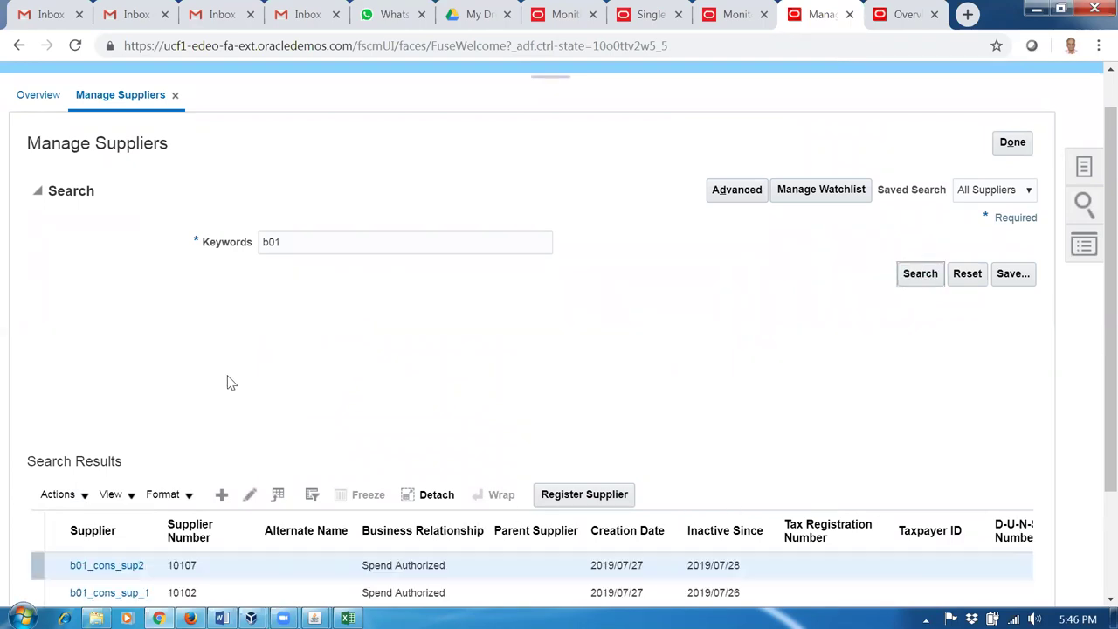
scroll(70, 524, down, 3)
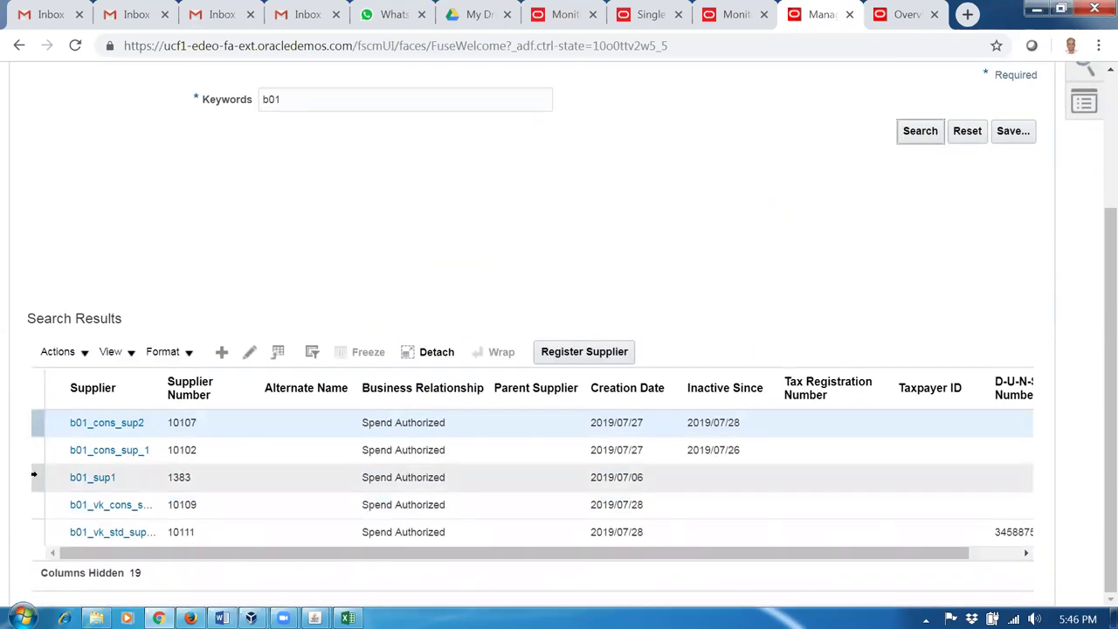
click(34, 474)
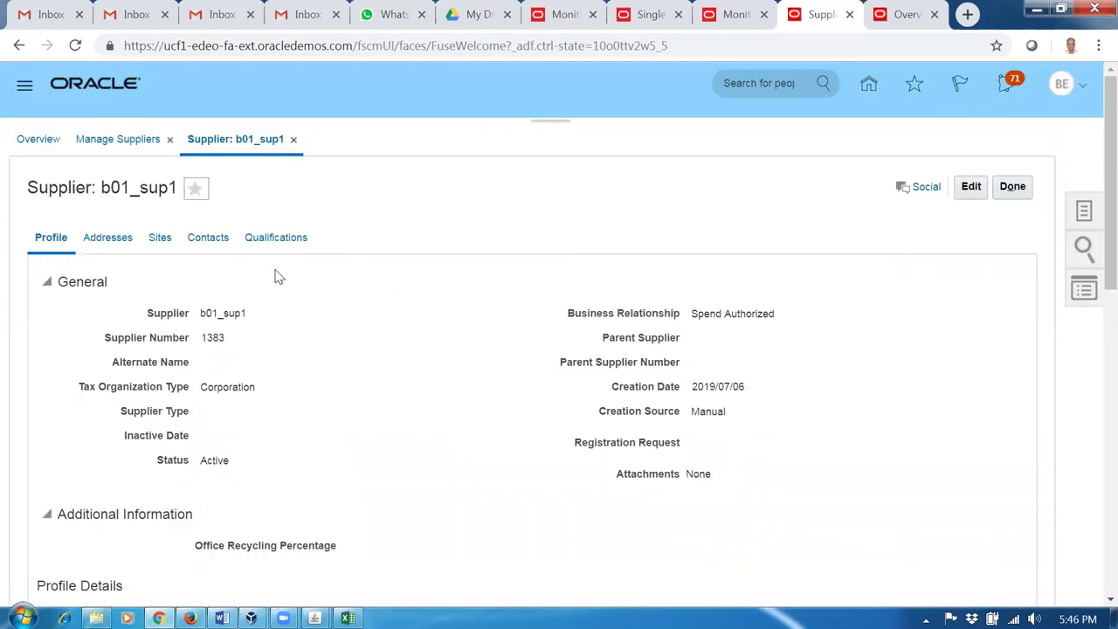
Step: View the sites of b01_sup1, read the warning attached to Site 5 and dismiss it
click(157, 238)
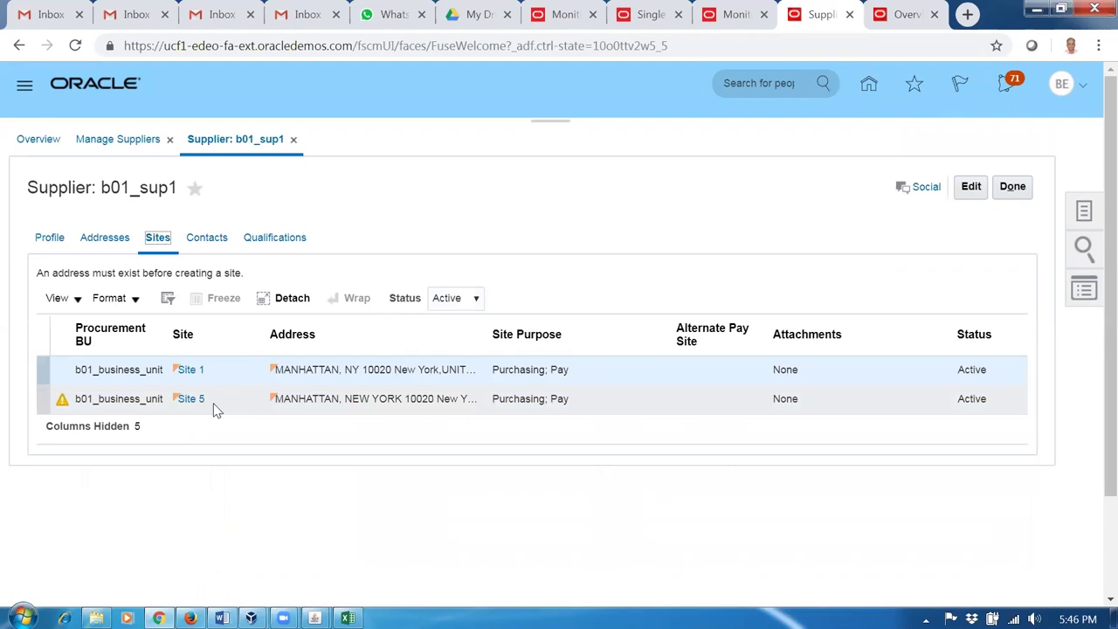
click(62, 400)
click(62, 400)
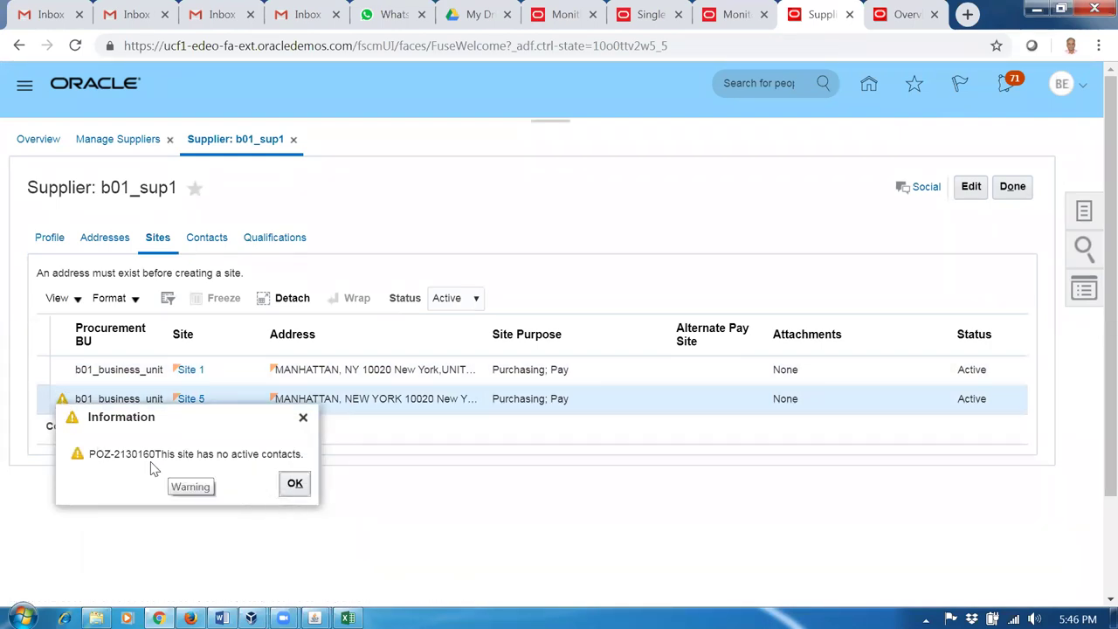
click(295, 483)
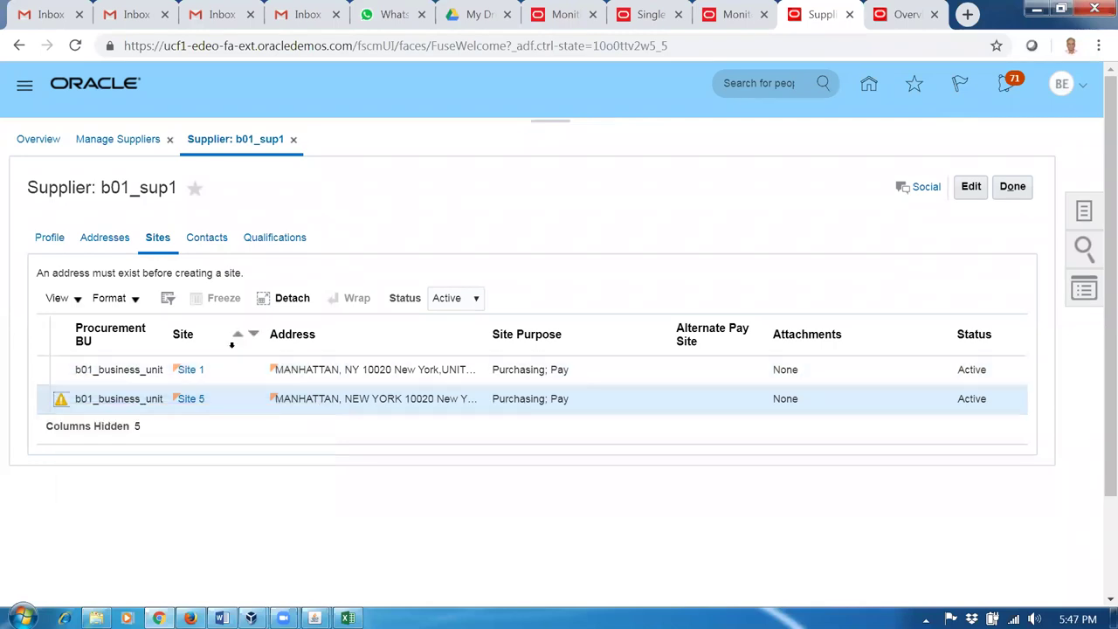
Step: Examine the Site 5 details of b01_sup1, then close the site and the supplier record
click(182, 405)
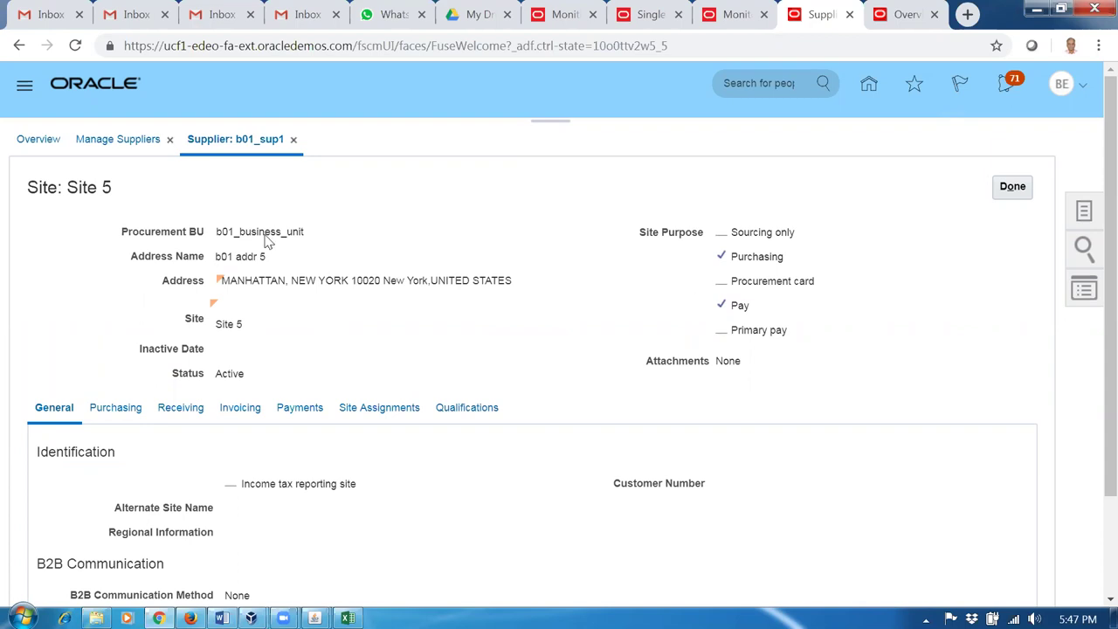
drag(53, 192, 114, 207)
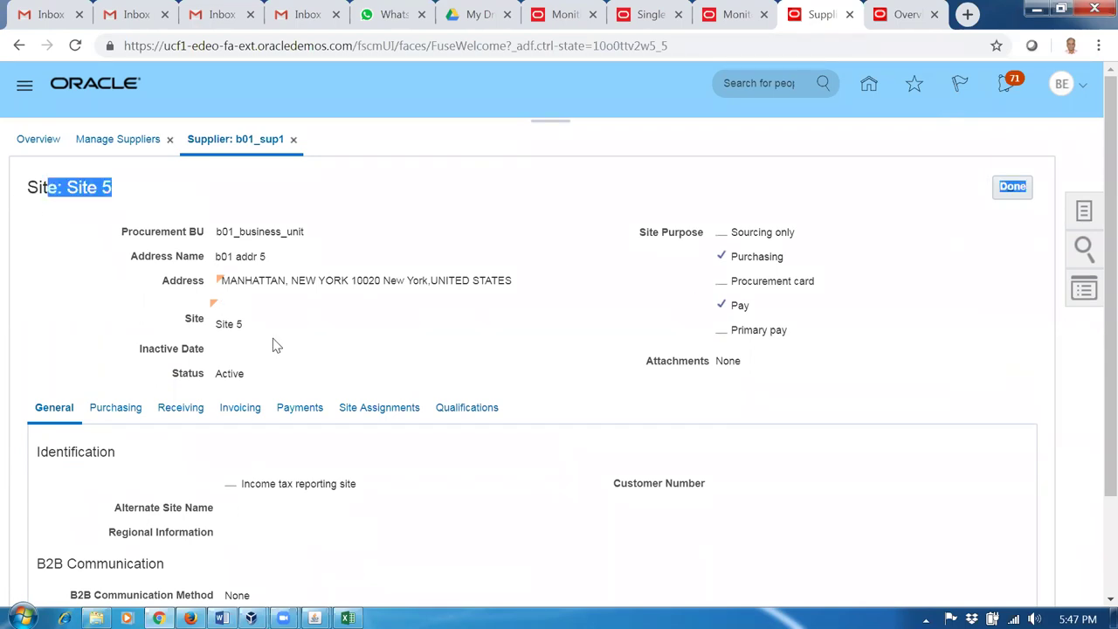
click(908, 245)
click(1002, 194)
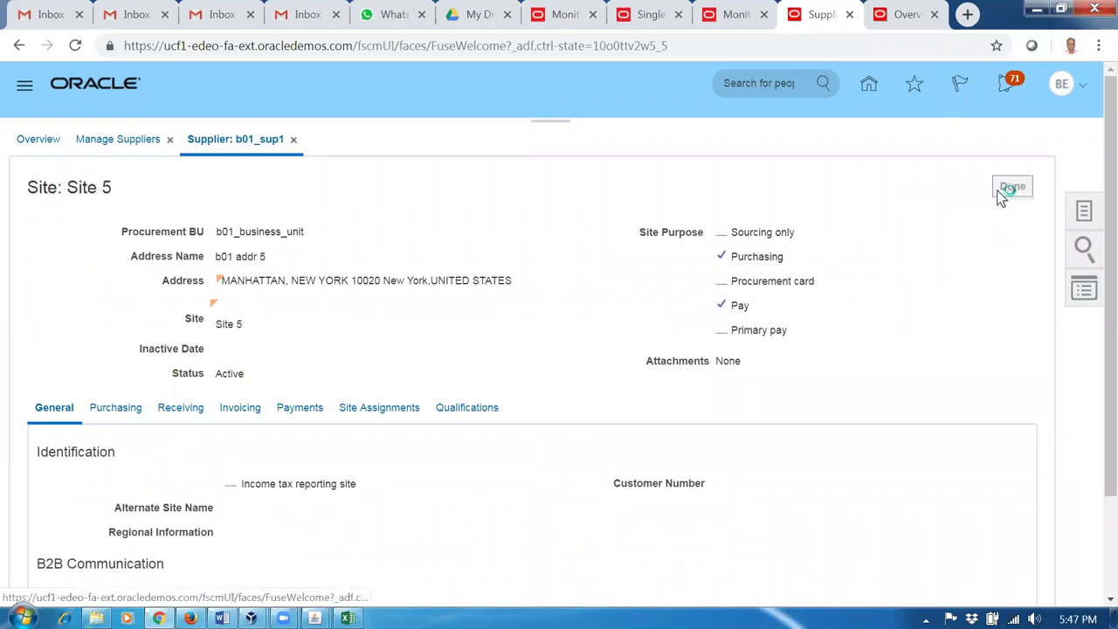
click(1011, 193)
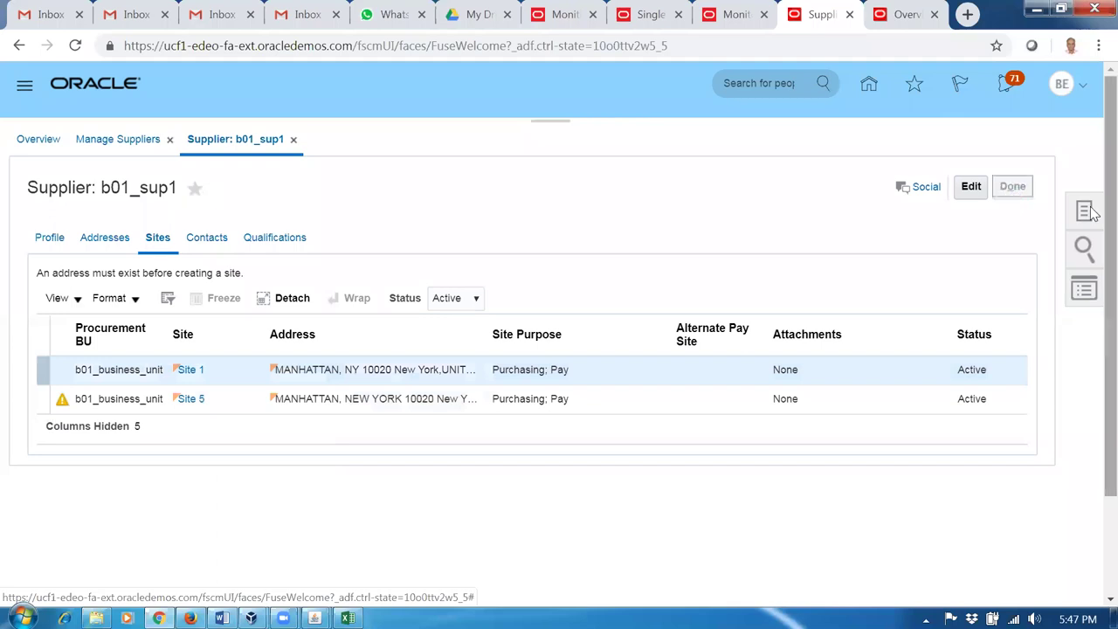
click(1011, 190)
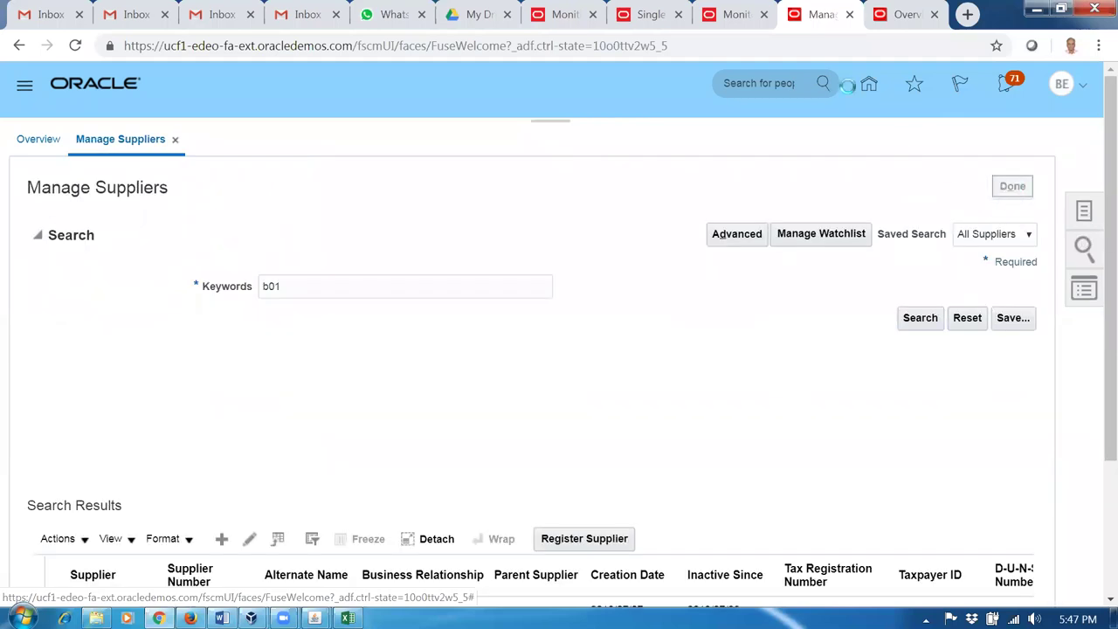
Step: Go to Purchase Orders under Procurement from the home page and start creating a new order
click(868, 83)
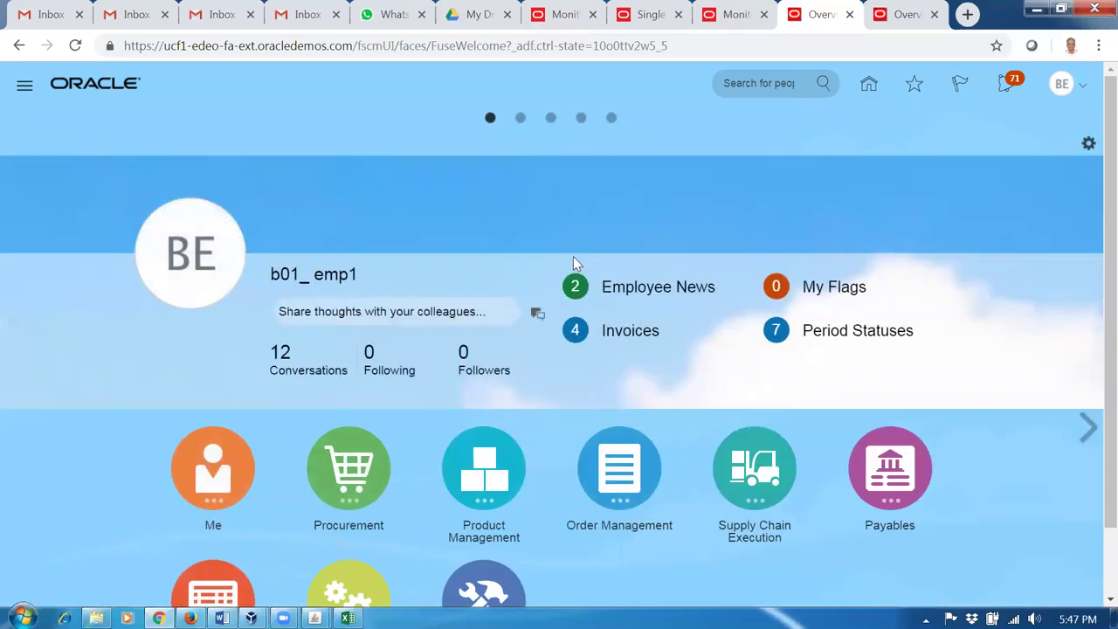
scroll(654, 591, down, 2)
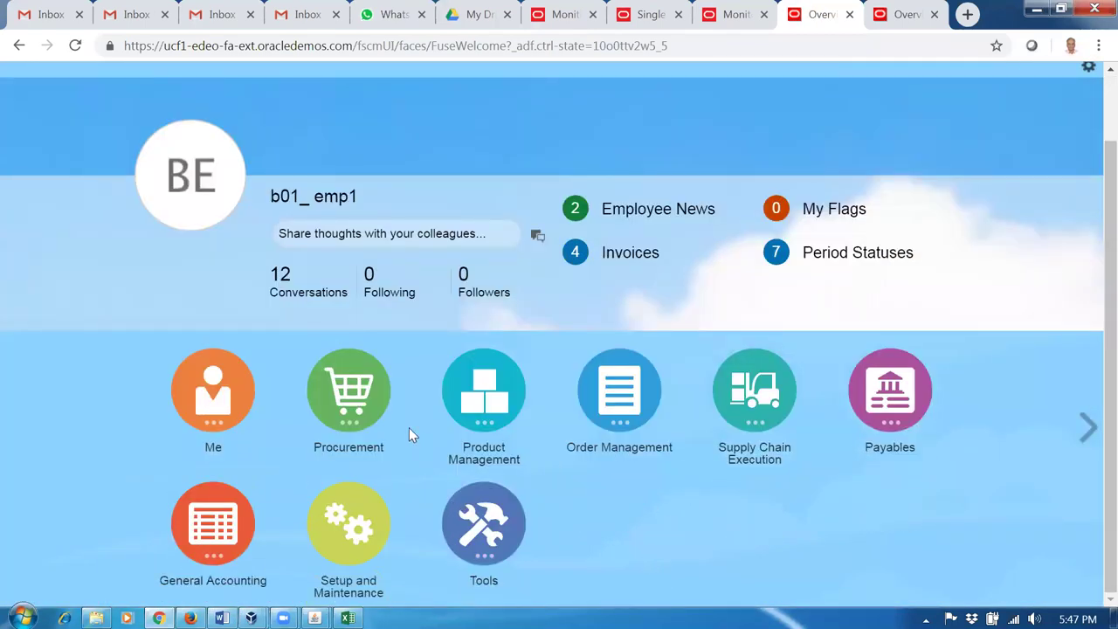
click(358, 404)
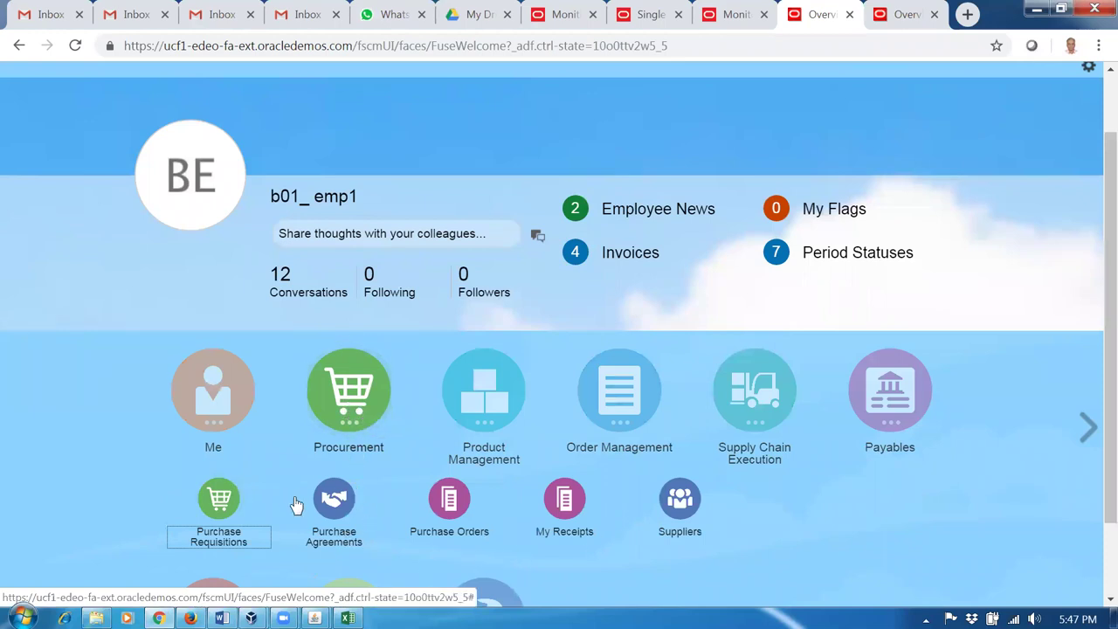
click(452, 505)
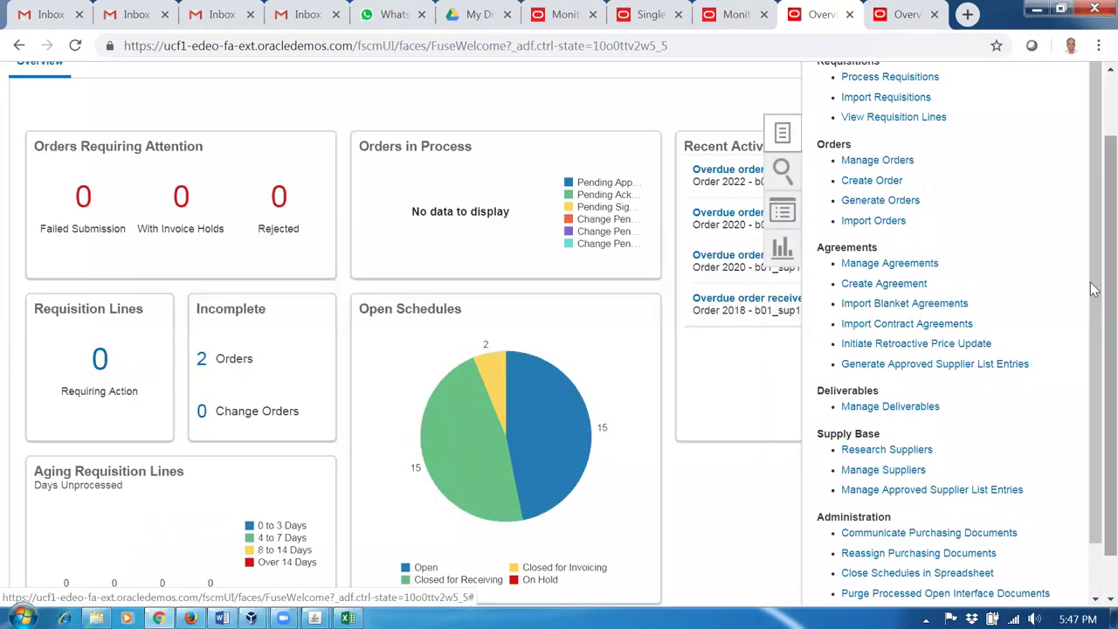
scroll(1094, 289, up, 1)
click(853, 264)
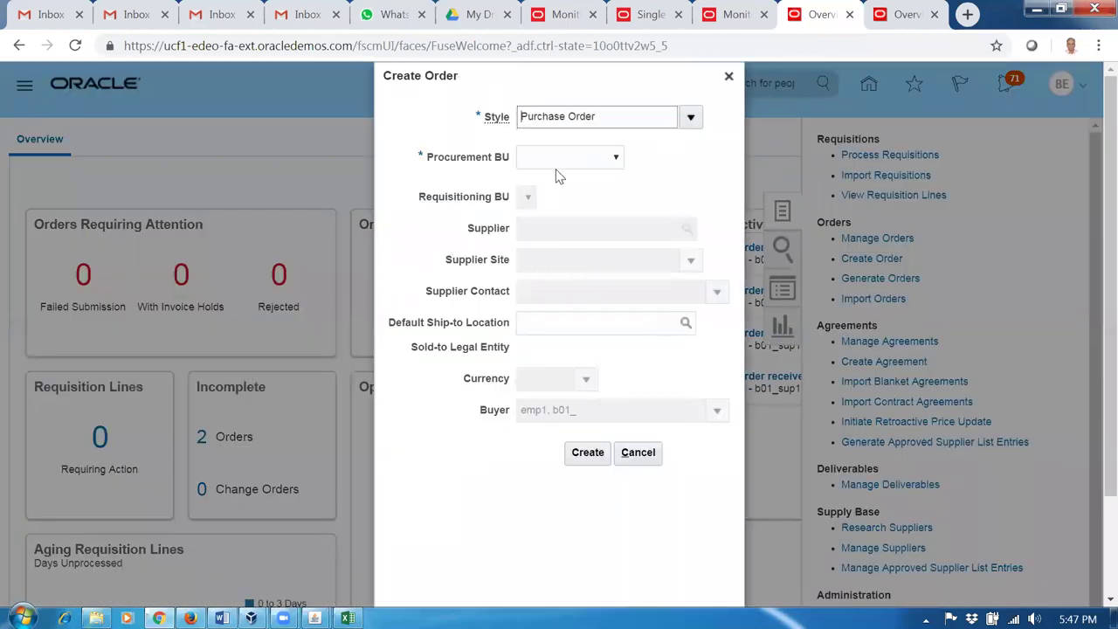
Step: Set the order's Procurement BU to b01_business_unit and its supplier to b01_sup1, and open the supplier site choices
click(553, 162)
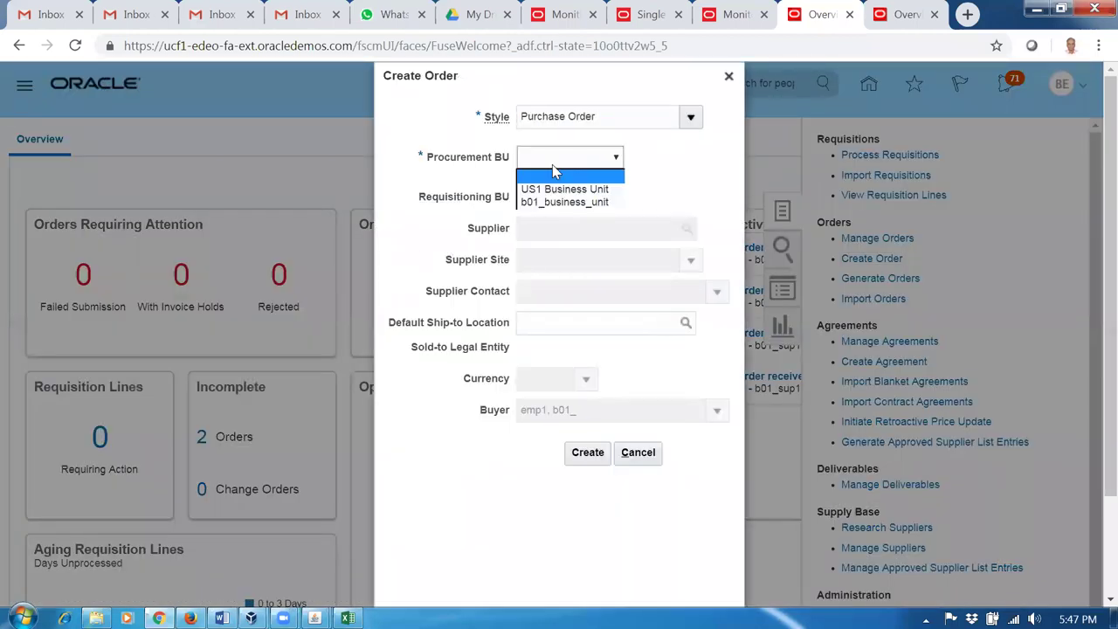
click(559, 202)
click(557, 232)
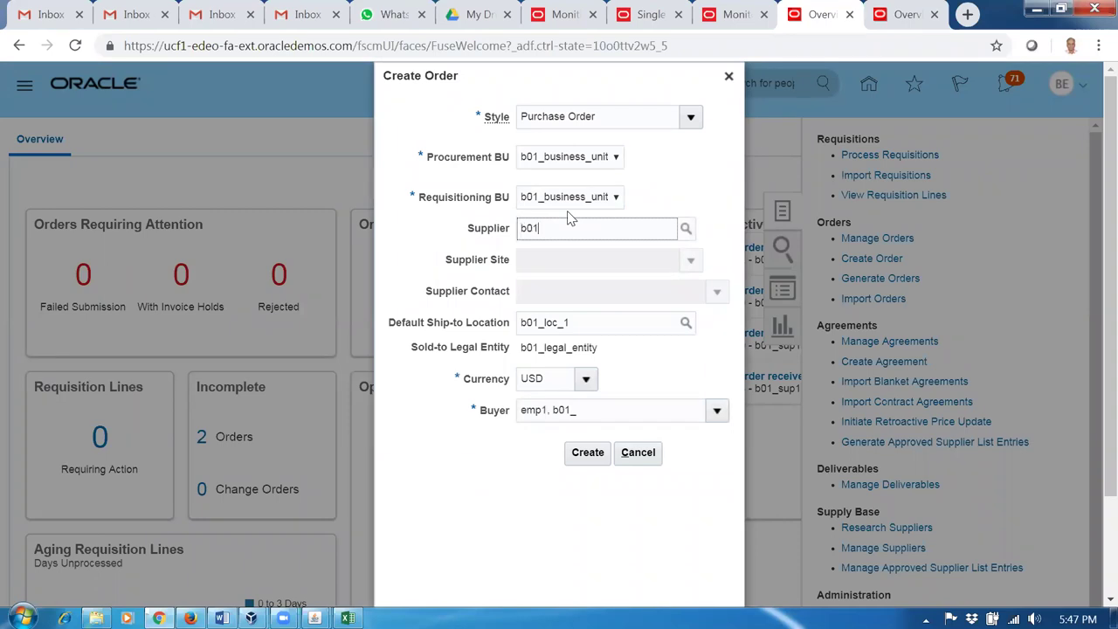
click(588, 255)
click(691, 259)
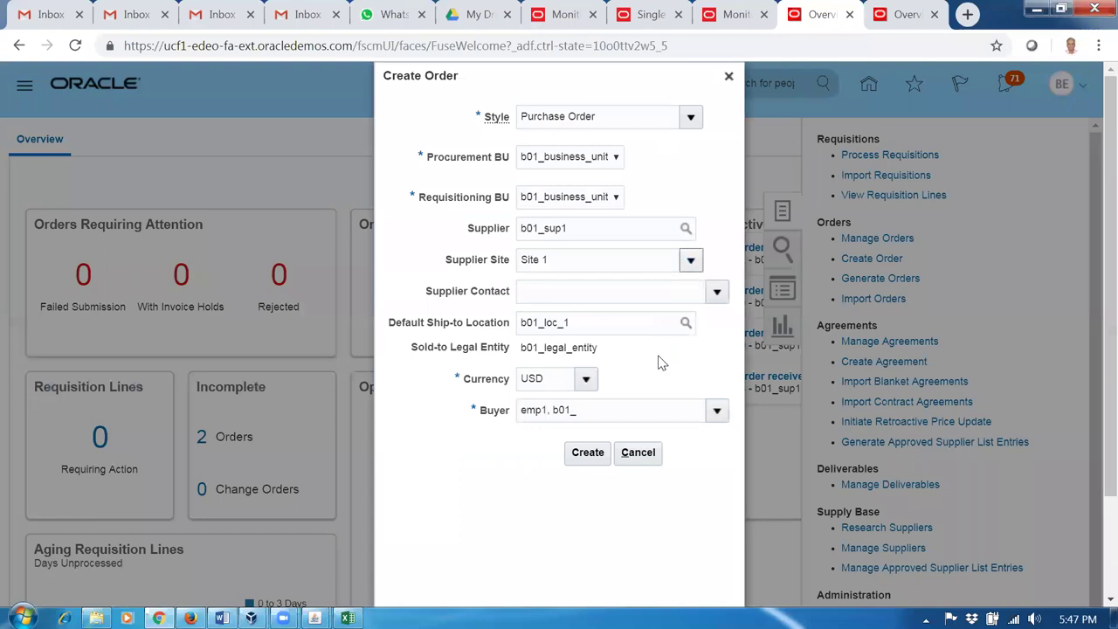
Step: Search all supplier sites available for b01_sup1 without a site filter, then cancel the site selection and the order
click(531, 316)
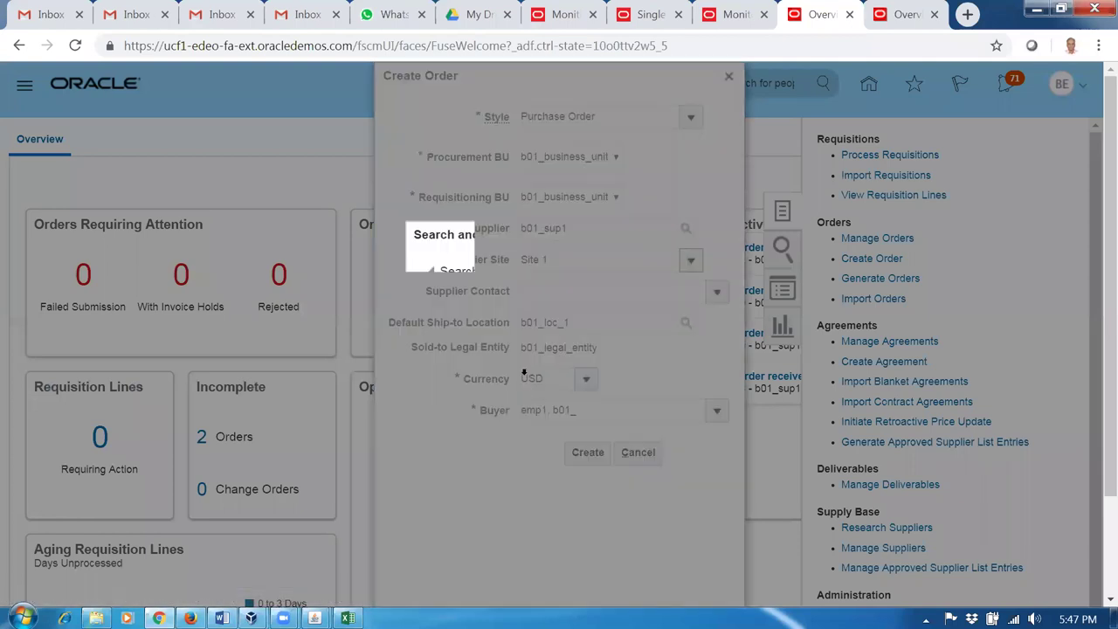
key(ctrl+a)
key(BackSpace)
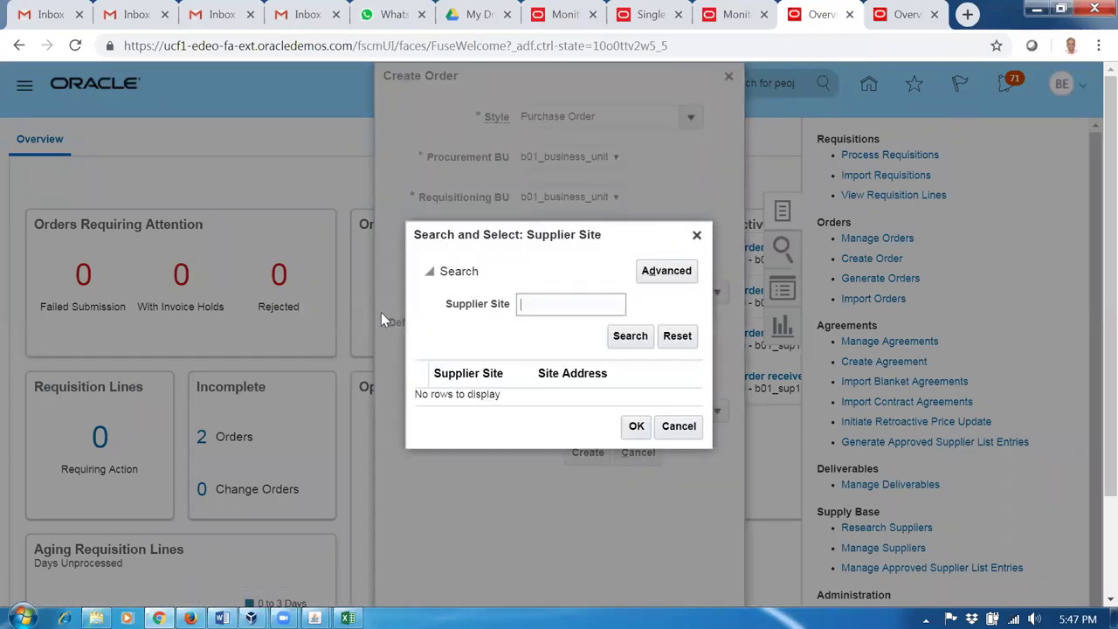
click(625, 341)
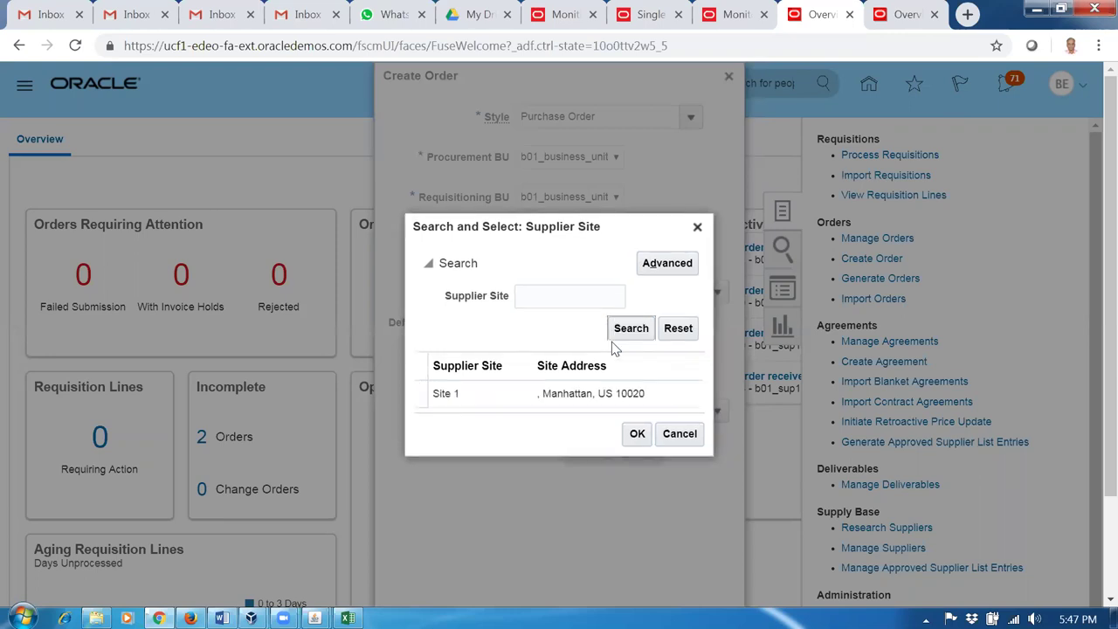
click(684, 431)
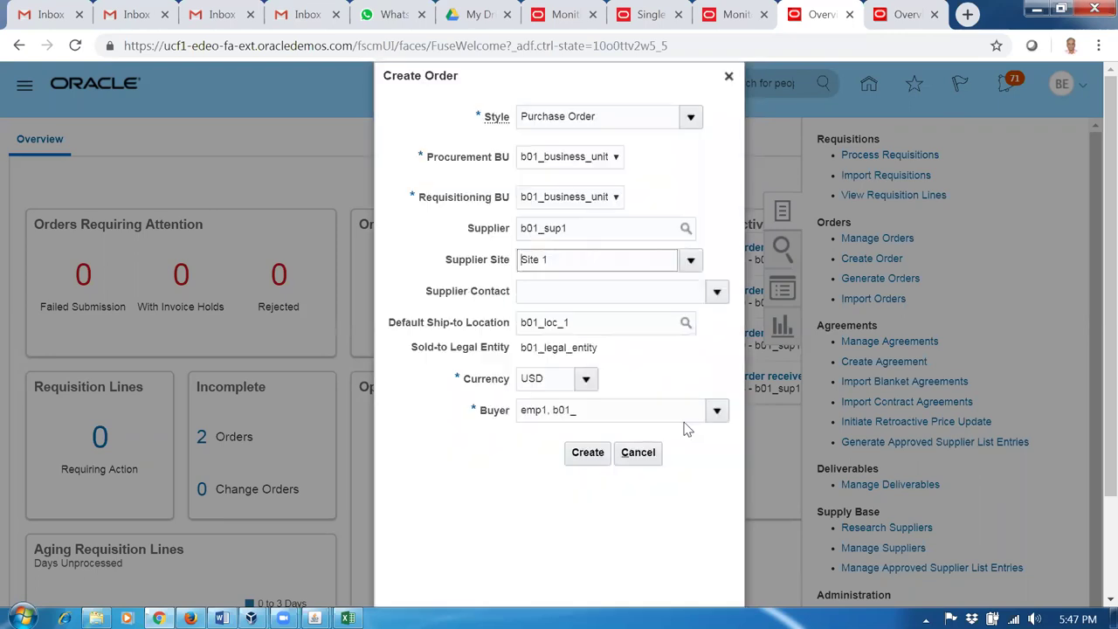
click(636, 460)
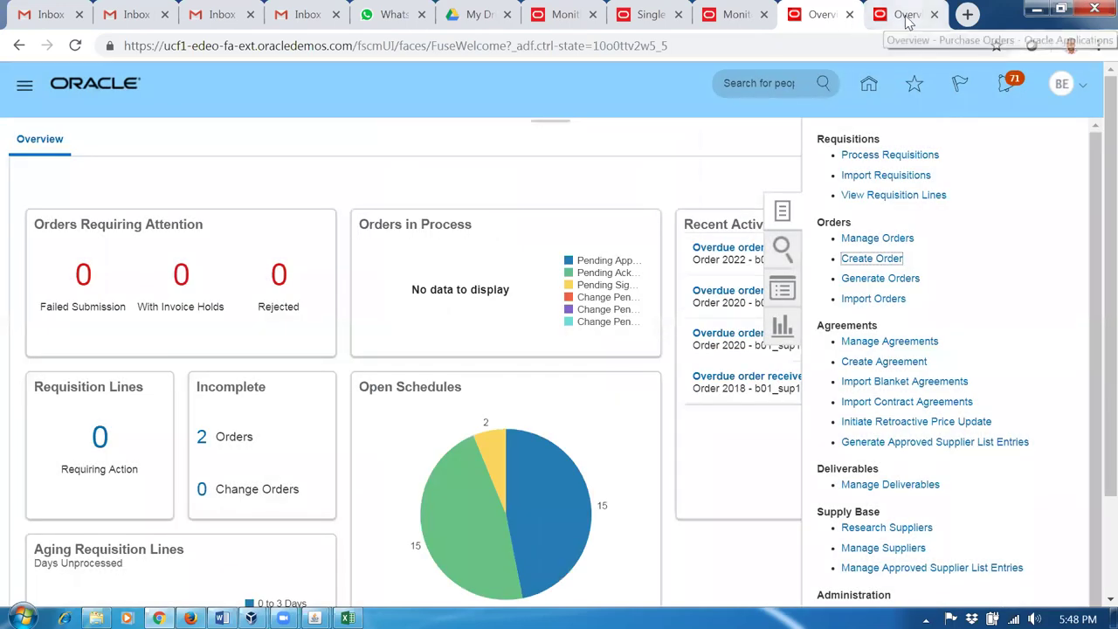
Step: Switch to the other Oracle browser session, reload it after the inactivity timeout and bring up its home page
click(908, 22)
click(730, 79)
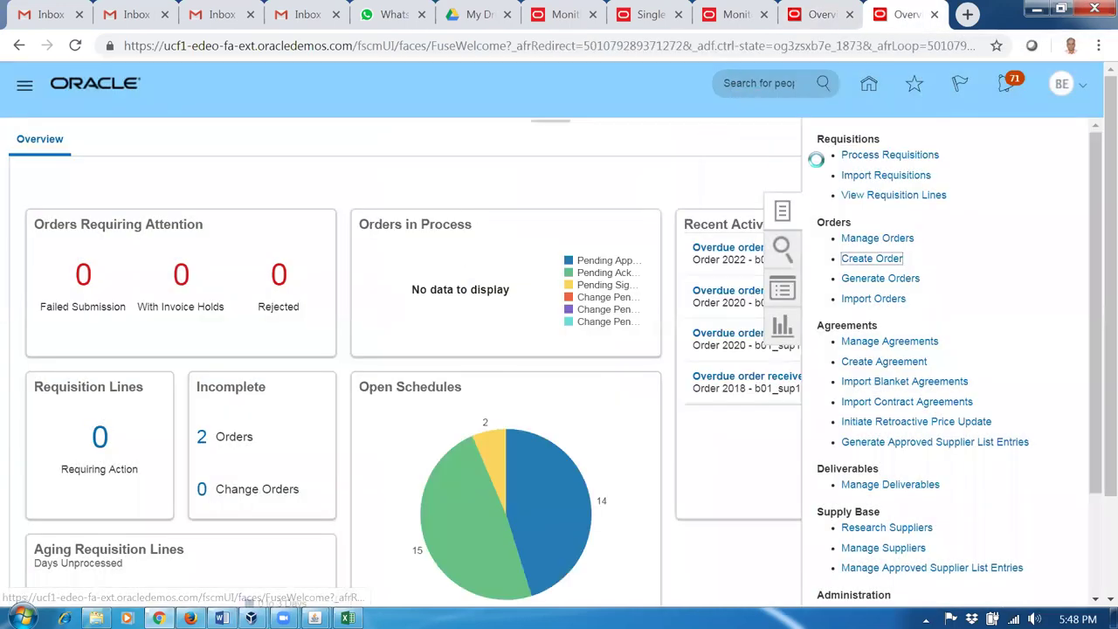
click(868, 84)
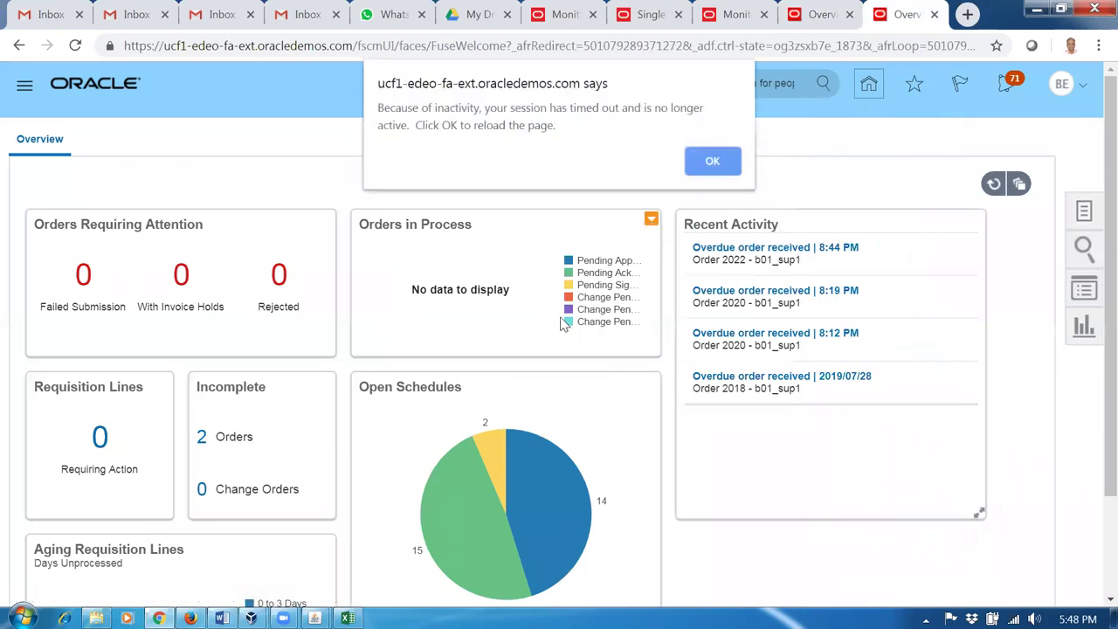
click(712, 162)
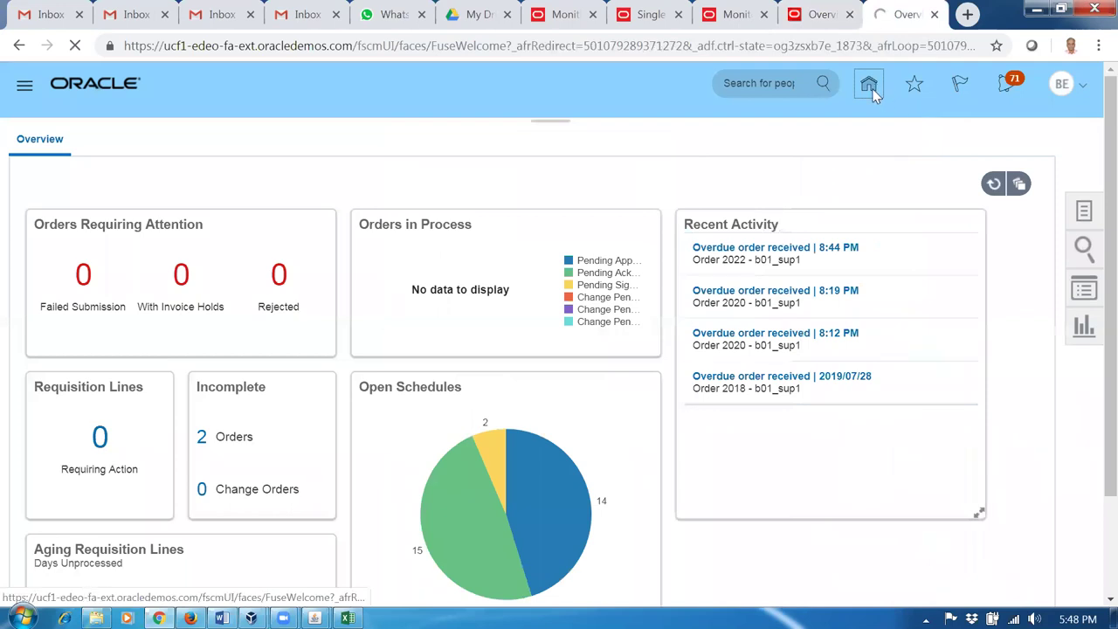
click(550, 46)
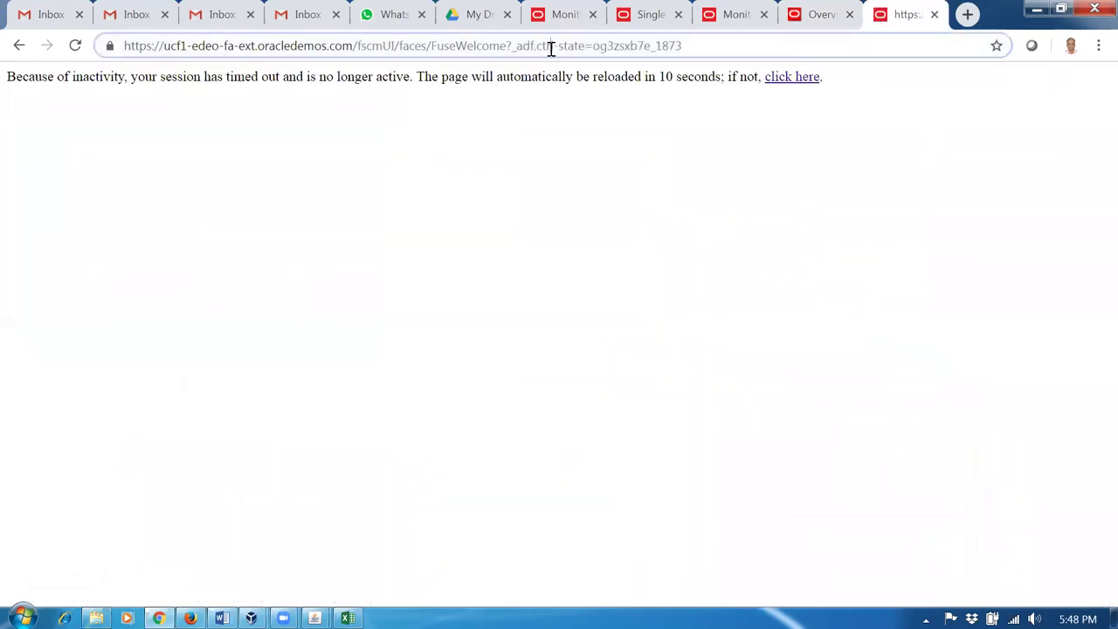
key(Return)
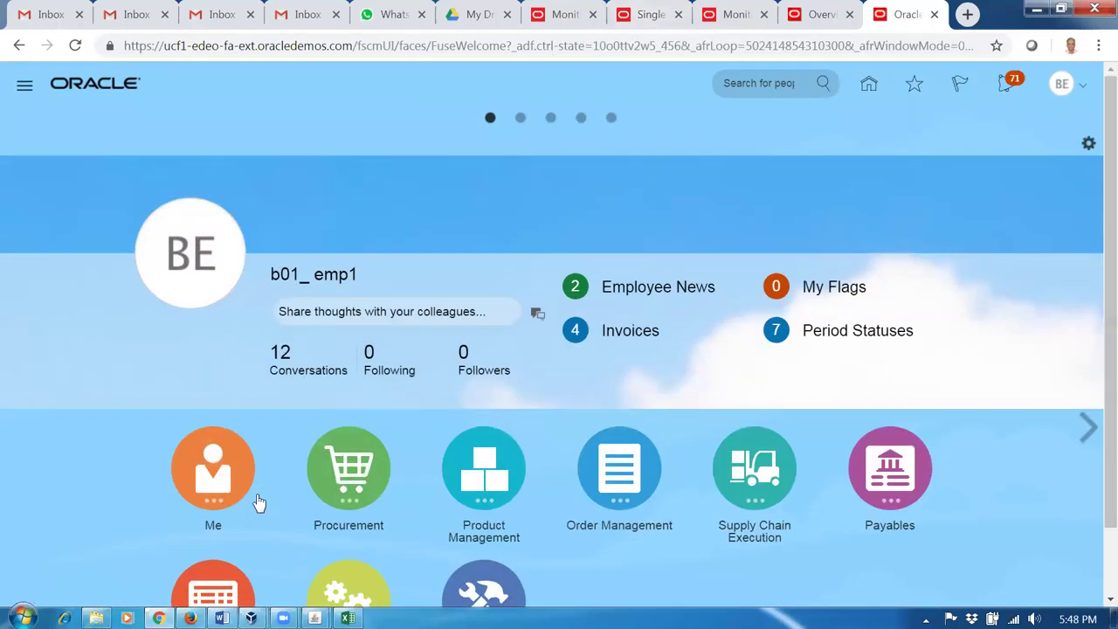
Step: Go to Suppliers under Procurement and open the Manage Suppliers task
click(311, 476)
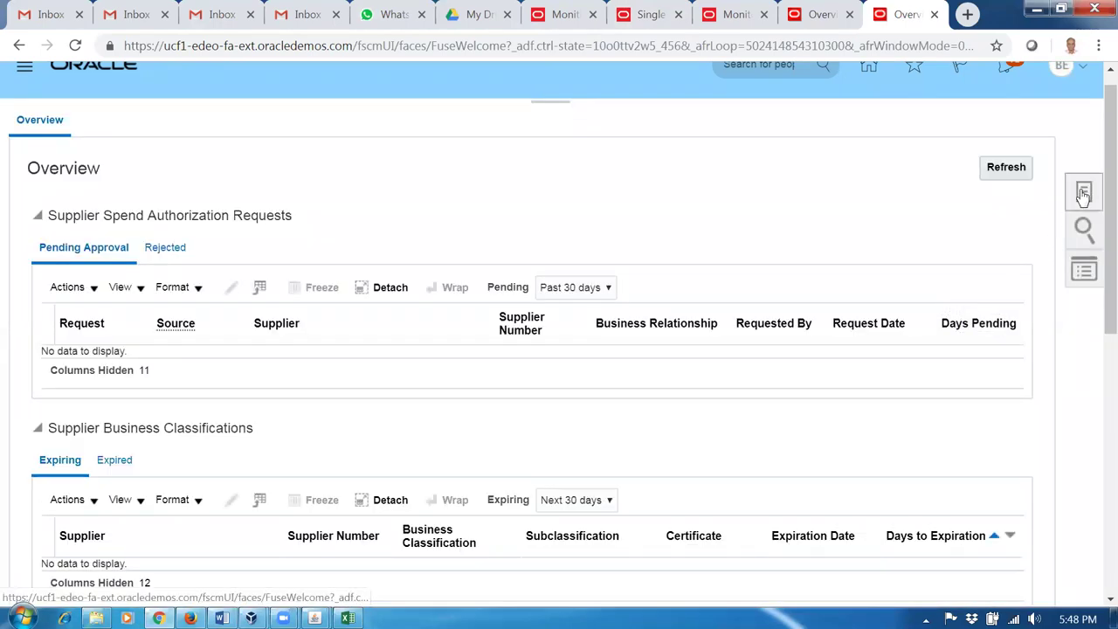
click(1083, 194)
click(909, 129)
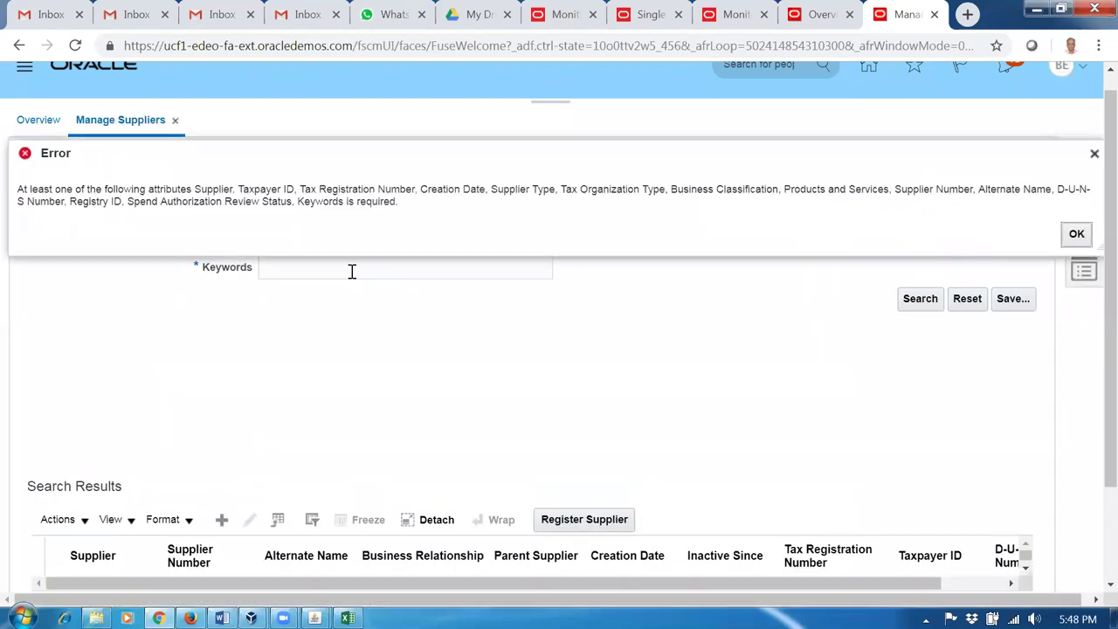
Step: Search the suppliers by keyword b01 and open b01_sup1 for editing
click(348, 272)
text(b)
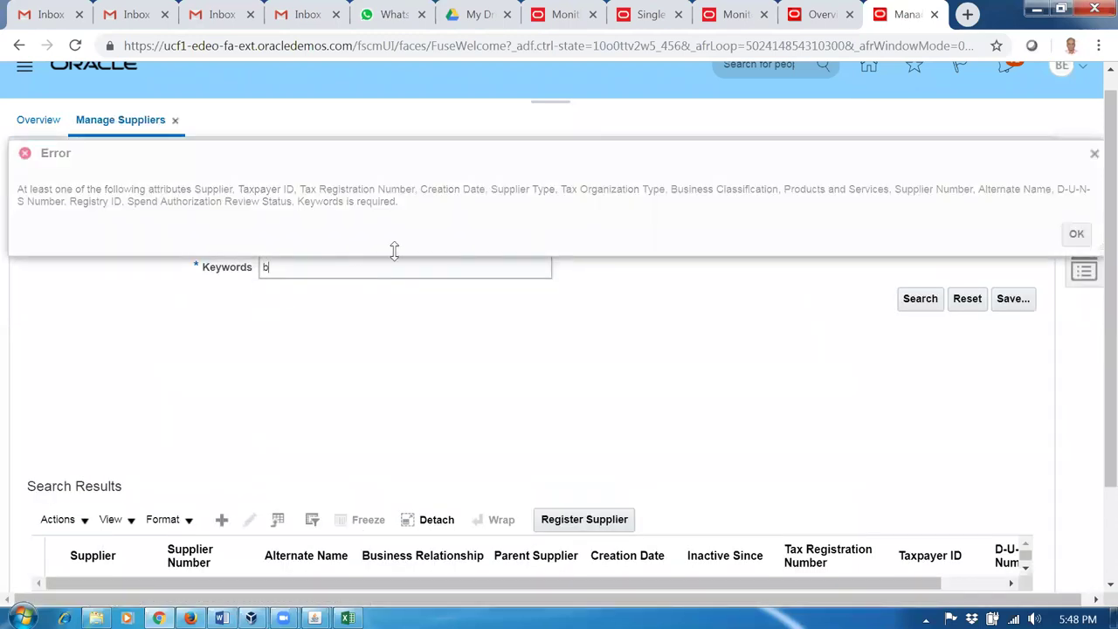
text(01)
key(Return)
click(911, 304)
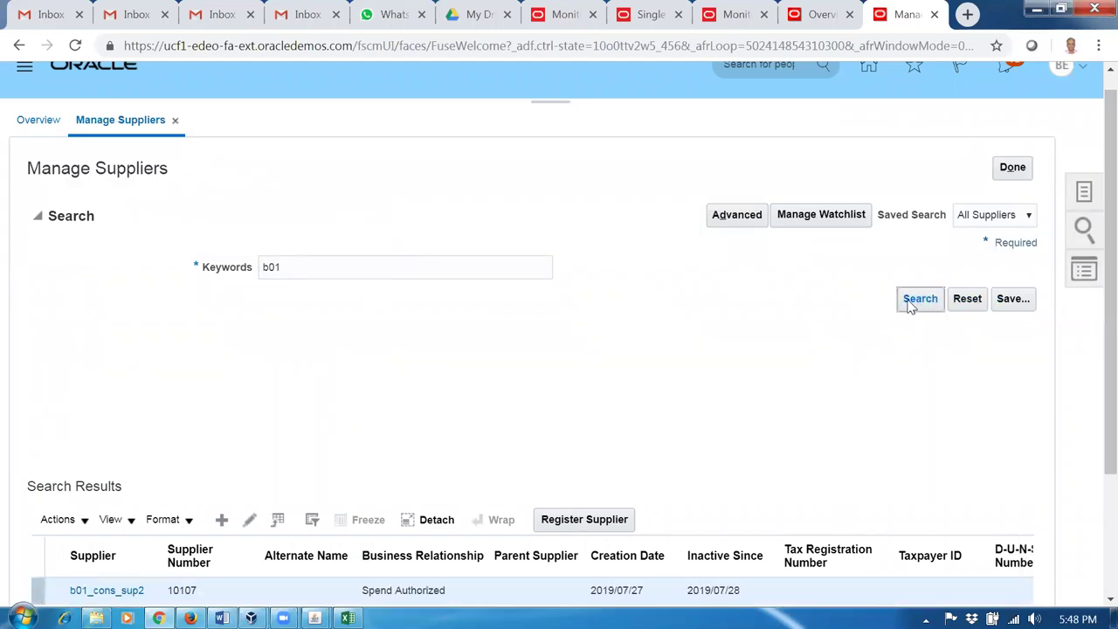
scroll(327, 371, down, 2)
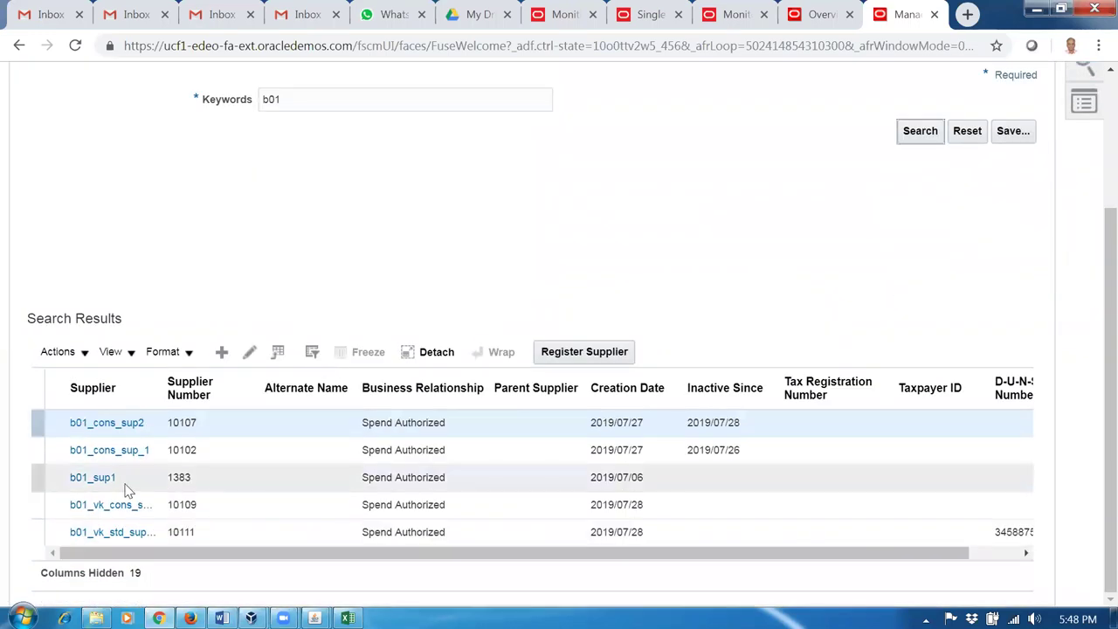
click(39, 477)
click(249, 351)
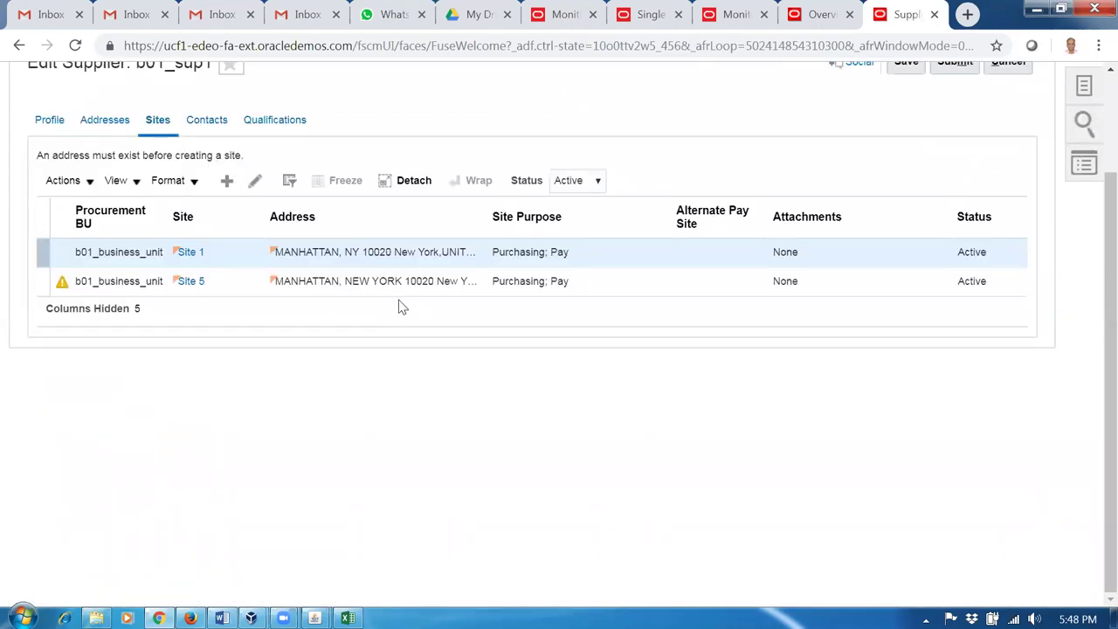
Step: Open Site 5 of b01_sup1 to check its general details, then cancel out of the site
click(125, 282)
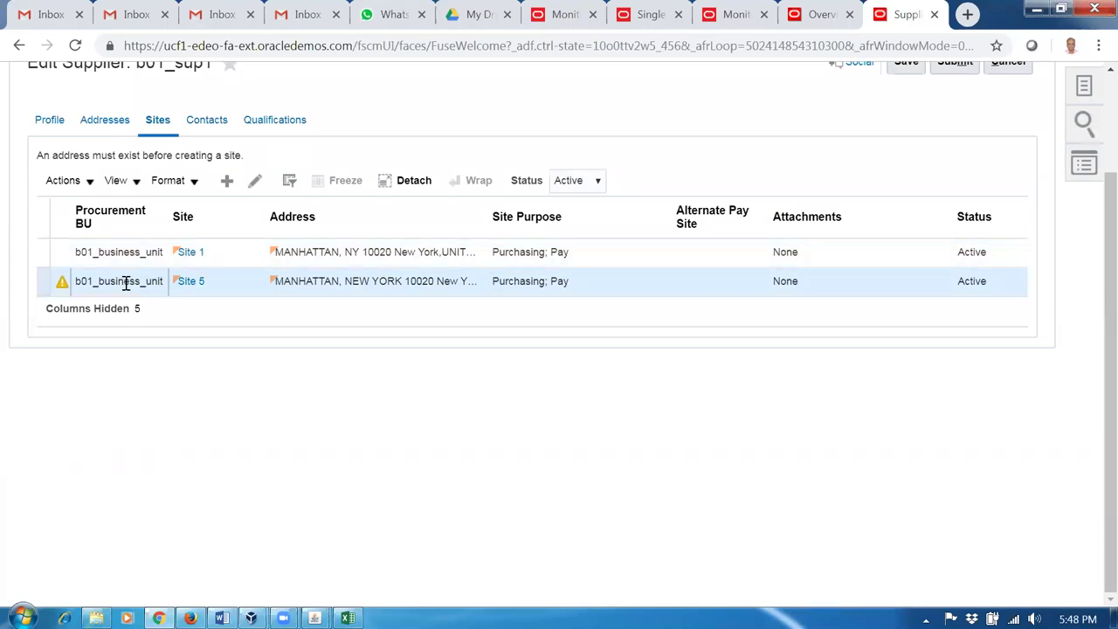
click(254, 180)
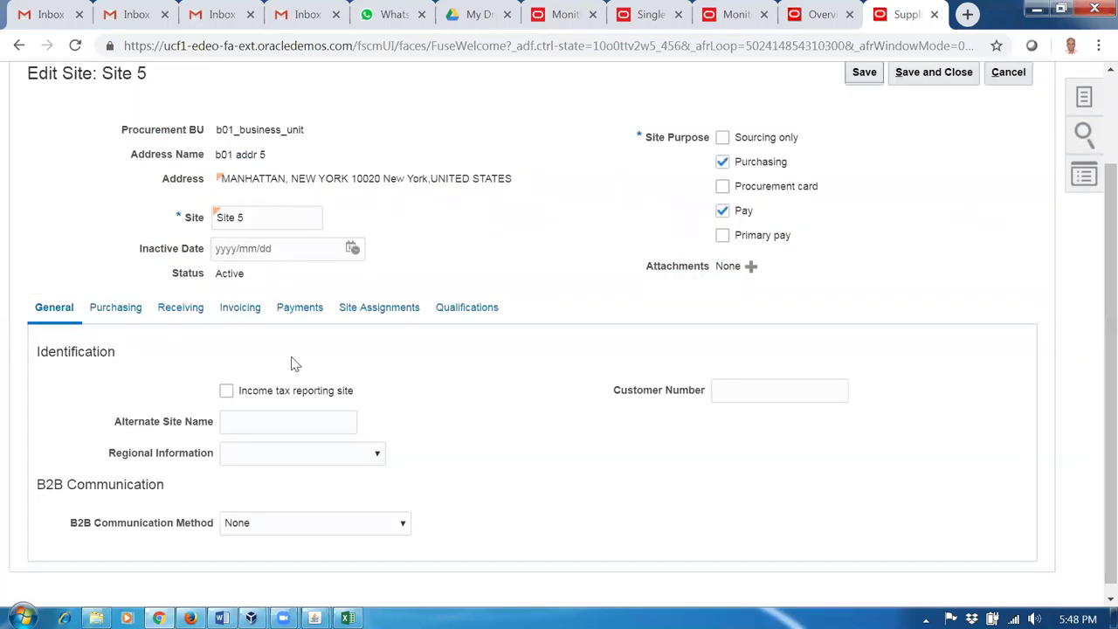
click(1008, 72)
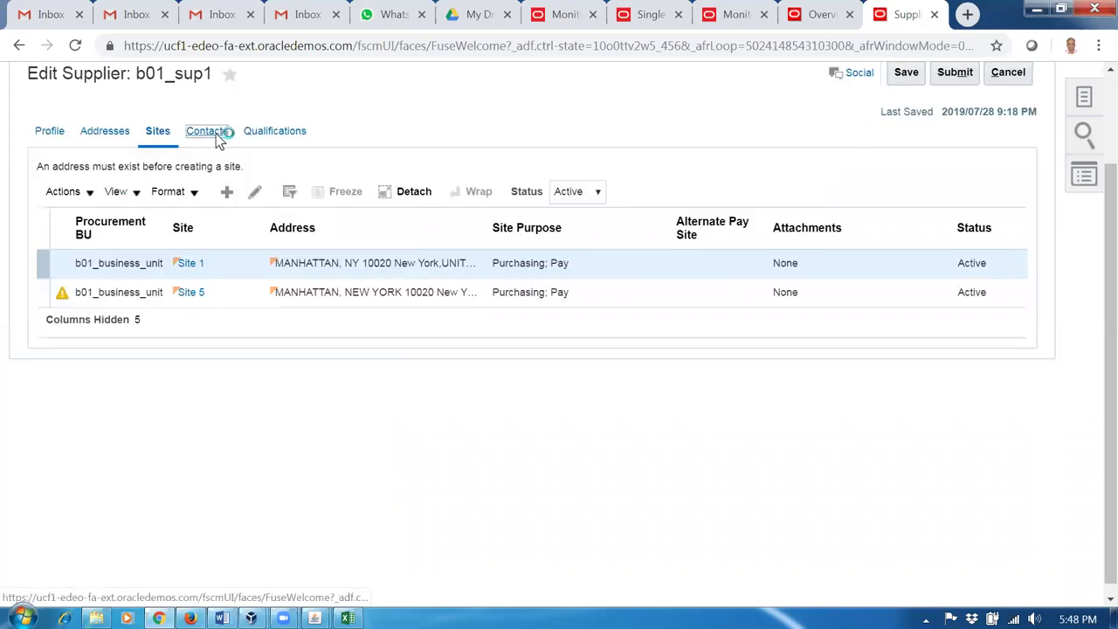
Step: Start a new contact for b01_sup1 and enter the contact's first and last name
click(220, 133)
click(228, 179)
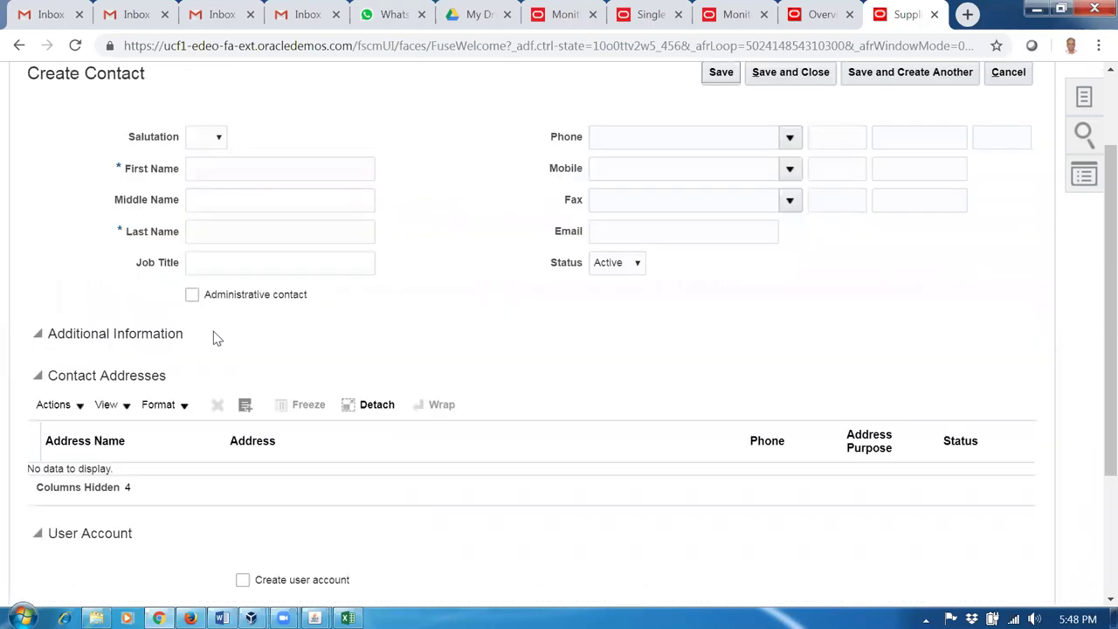
click(226, 171)
text(nan)
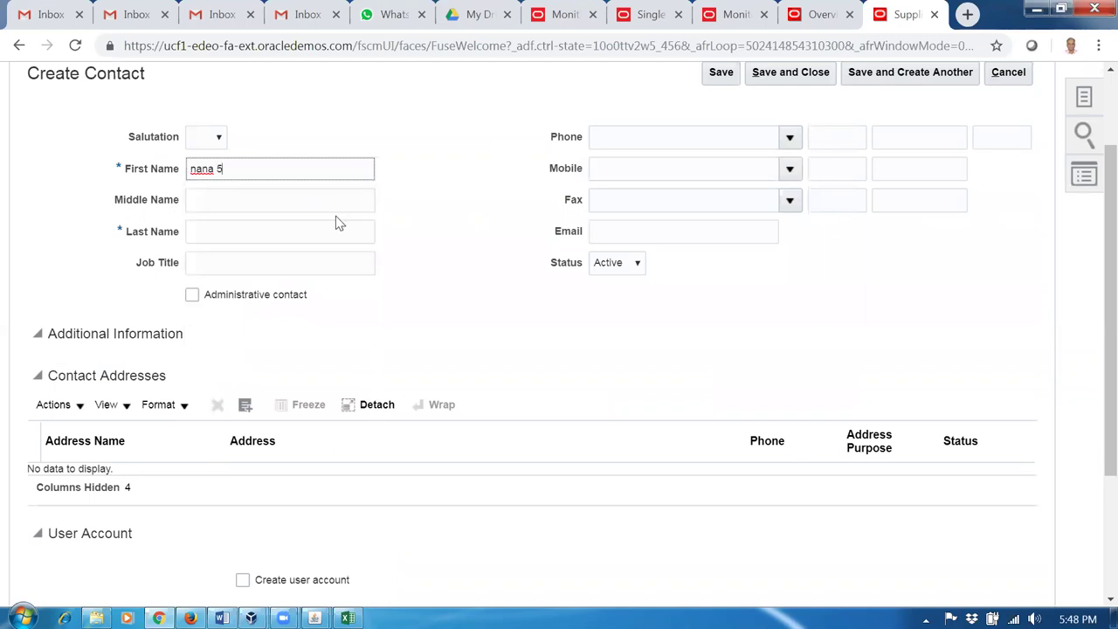
text(a 5)
scroll(335, 215, up, 2)
click(234, 349)
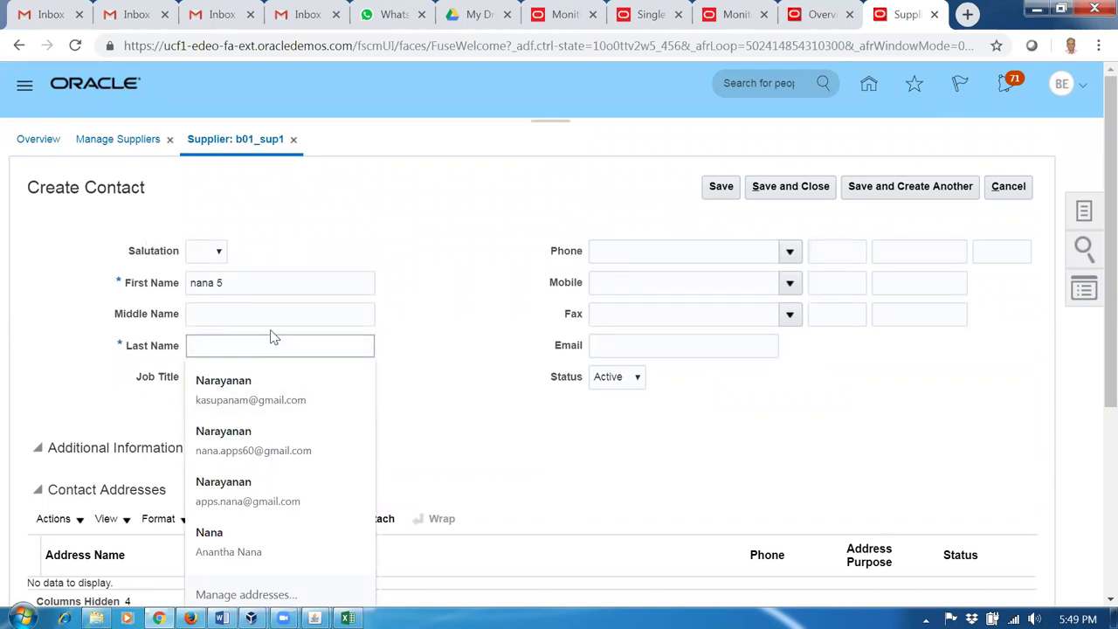
text(anantha 5)
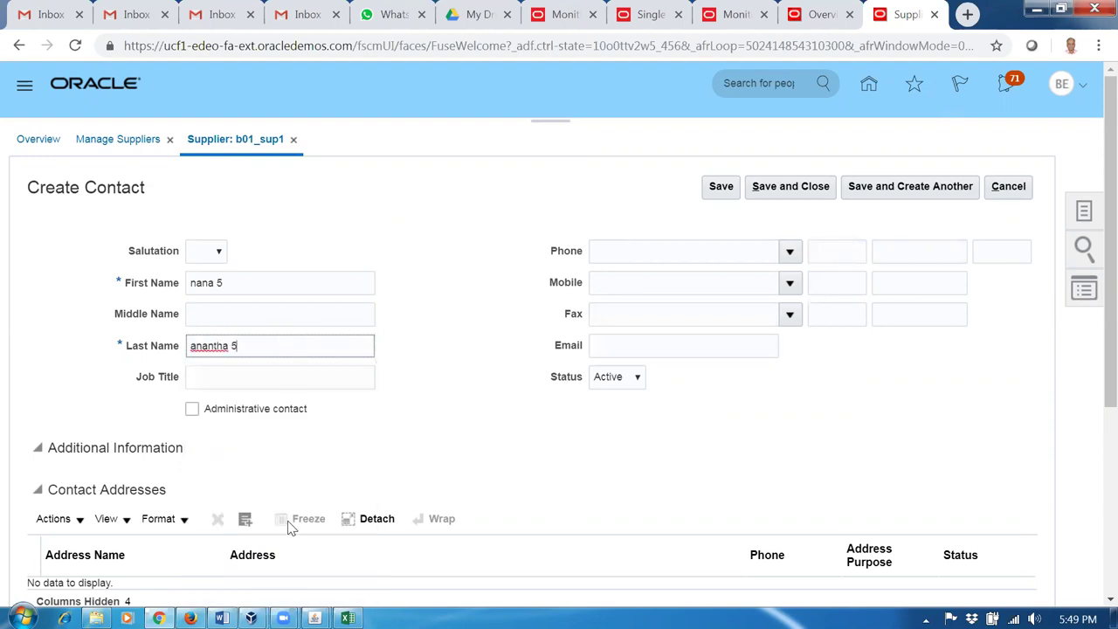
Step: Add the address b01 addr 5 to the new contact, then save and close the contact
scroll(287, 495, down, 1)
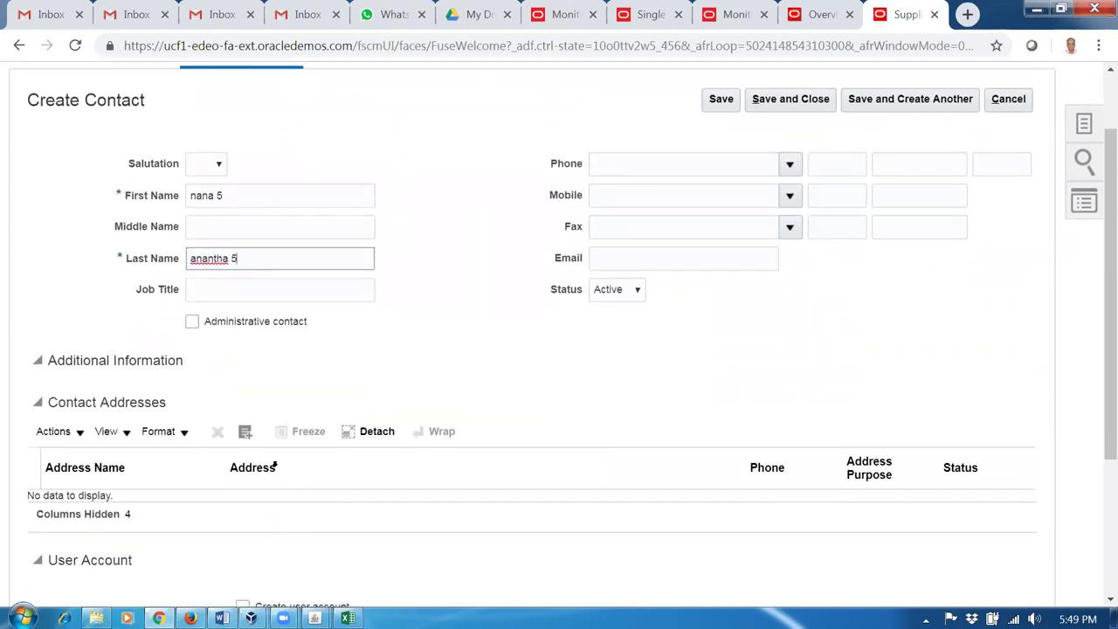
click(57, 433)
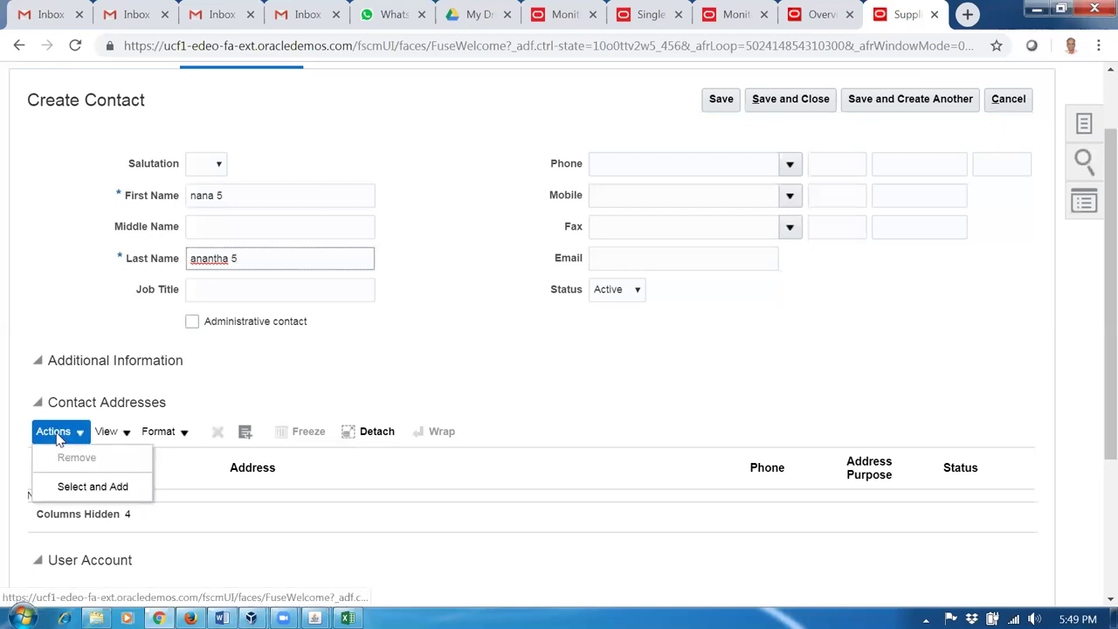
click(77, 486)
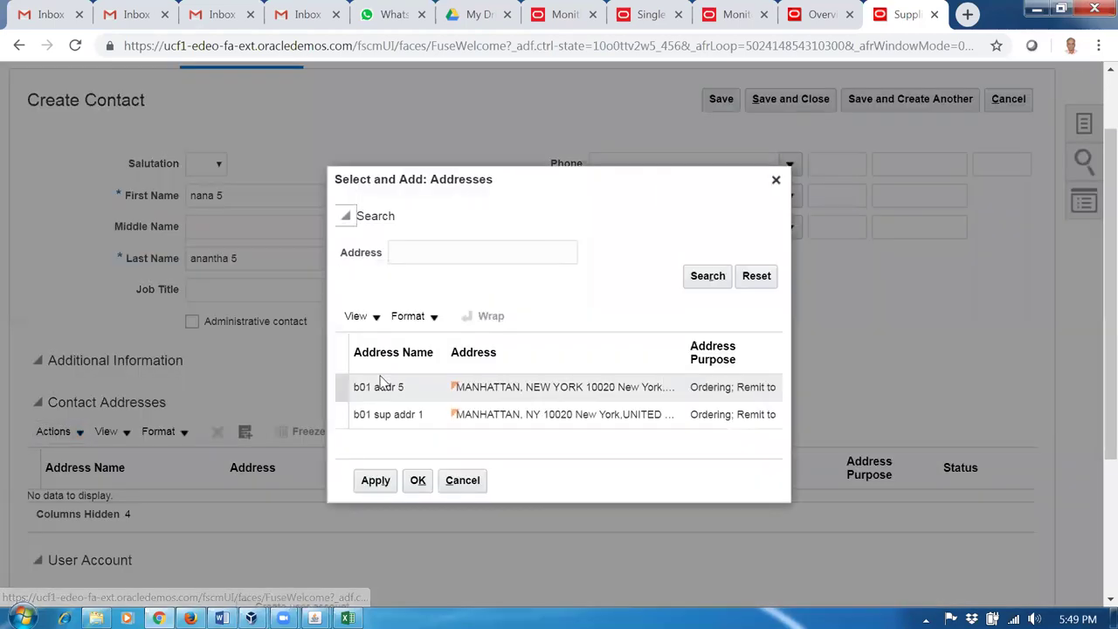
click(405, 391)
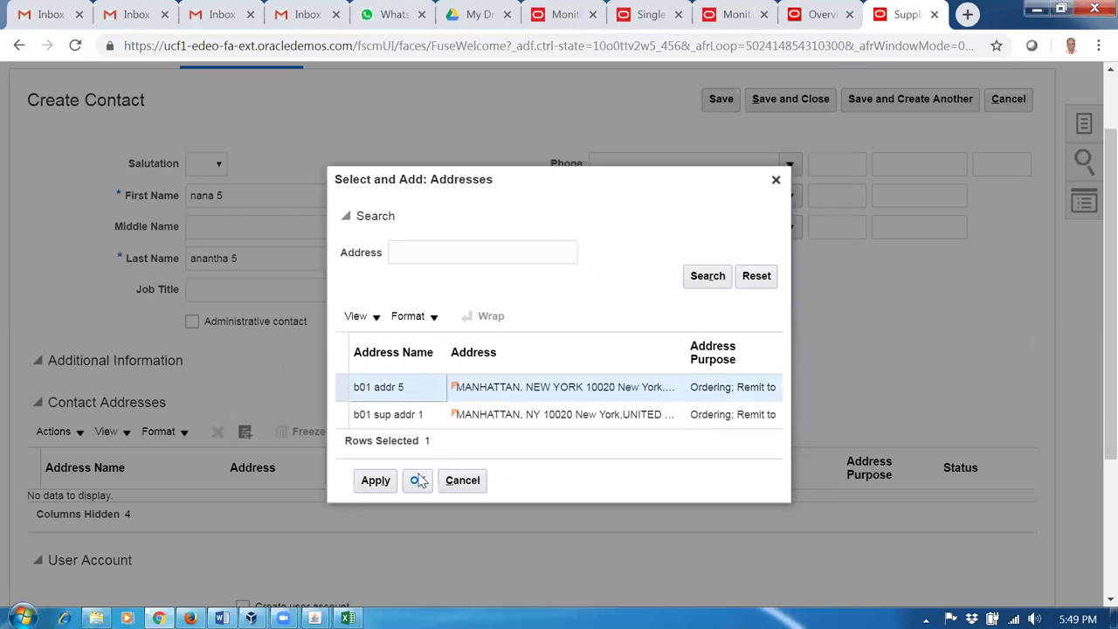
click(372, 481)
click(416, 485)
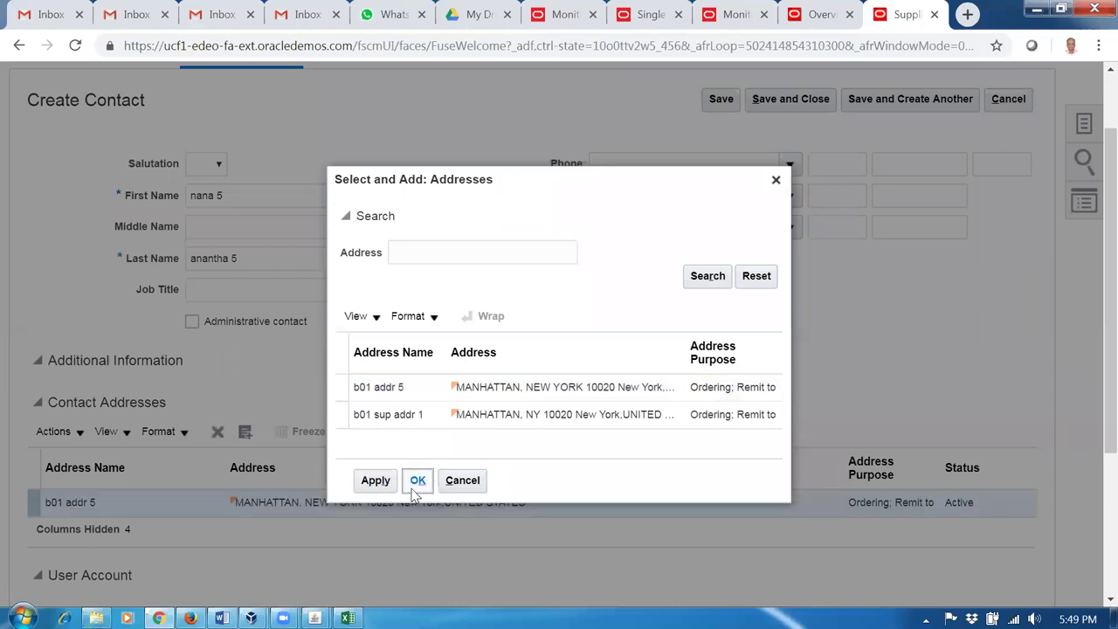
scroll(487, 341, up, 1)
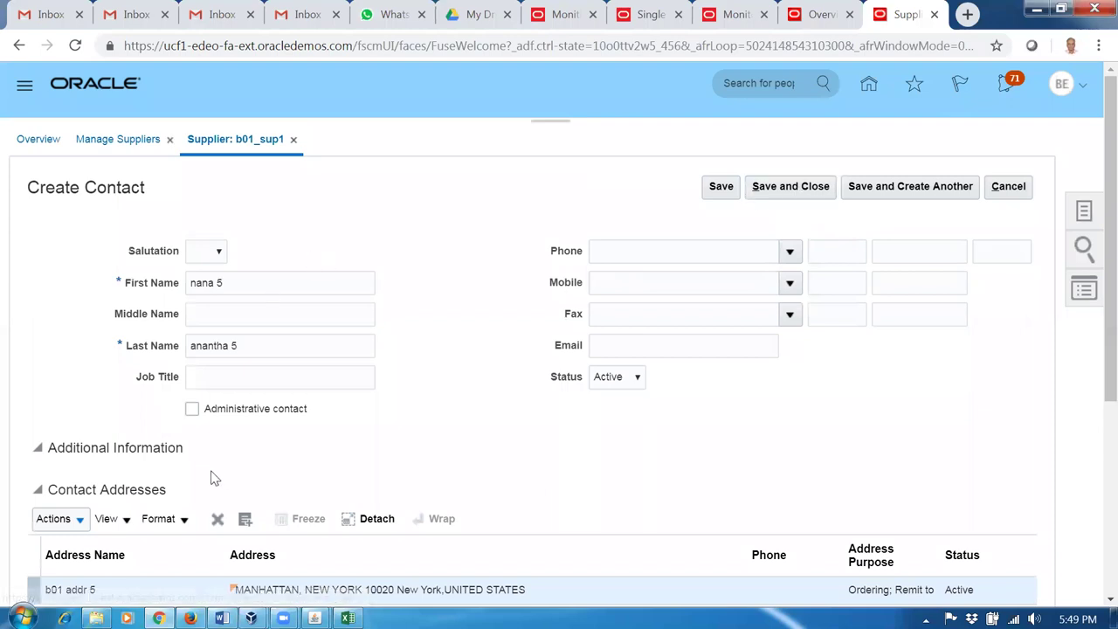
scroll(167, 507, down, 3)
scroll(968, 214, up, 3)
click(824, 186)
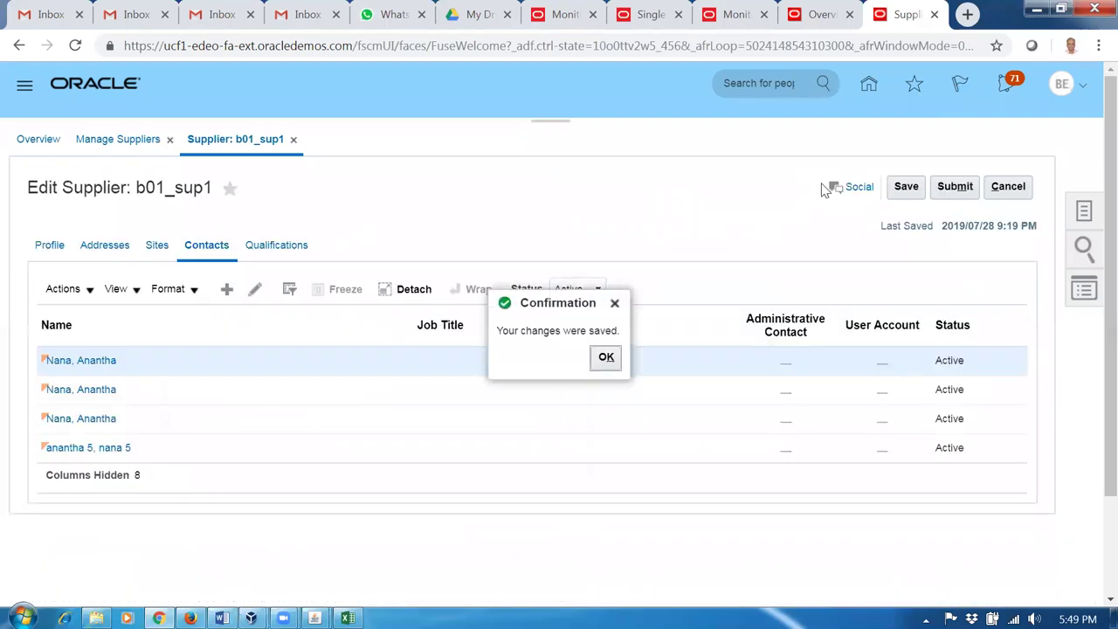
click(604, 357)
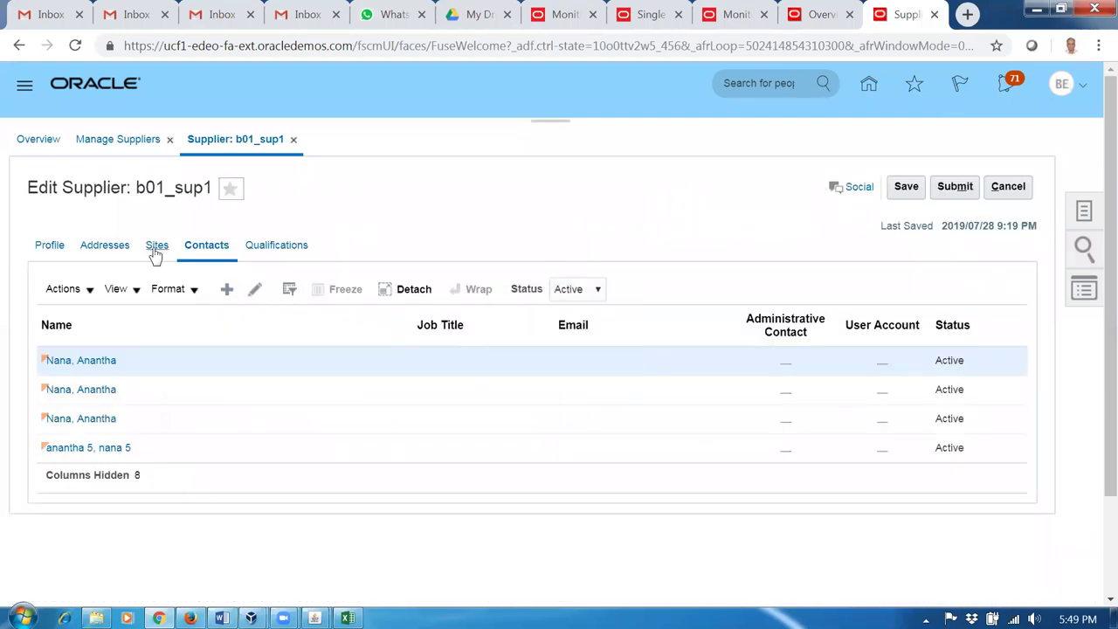
Step: Check the sites list of b01_sup1, submit the supplier changes and finish managing suppliers
click(154, 247)
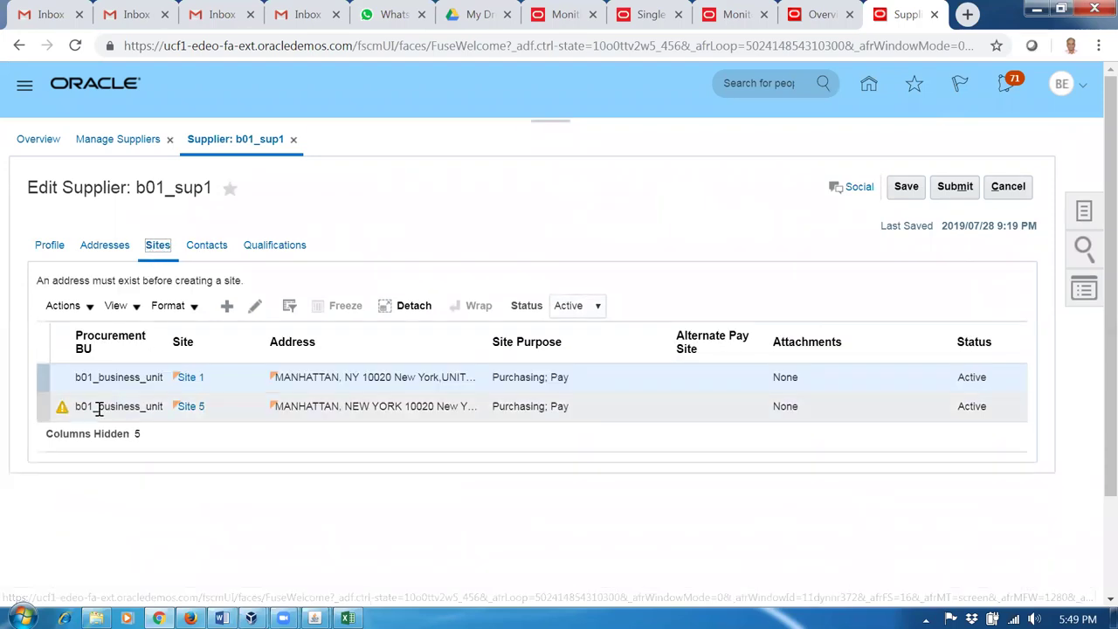
click(950, 190)
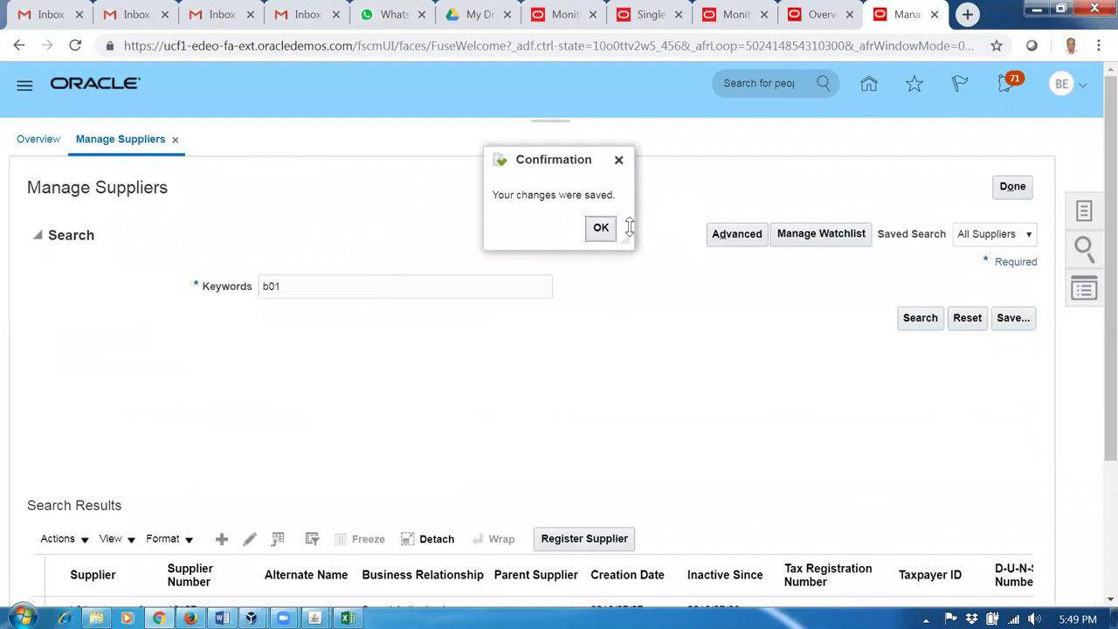
click(614, 232)
click(1020, 186)
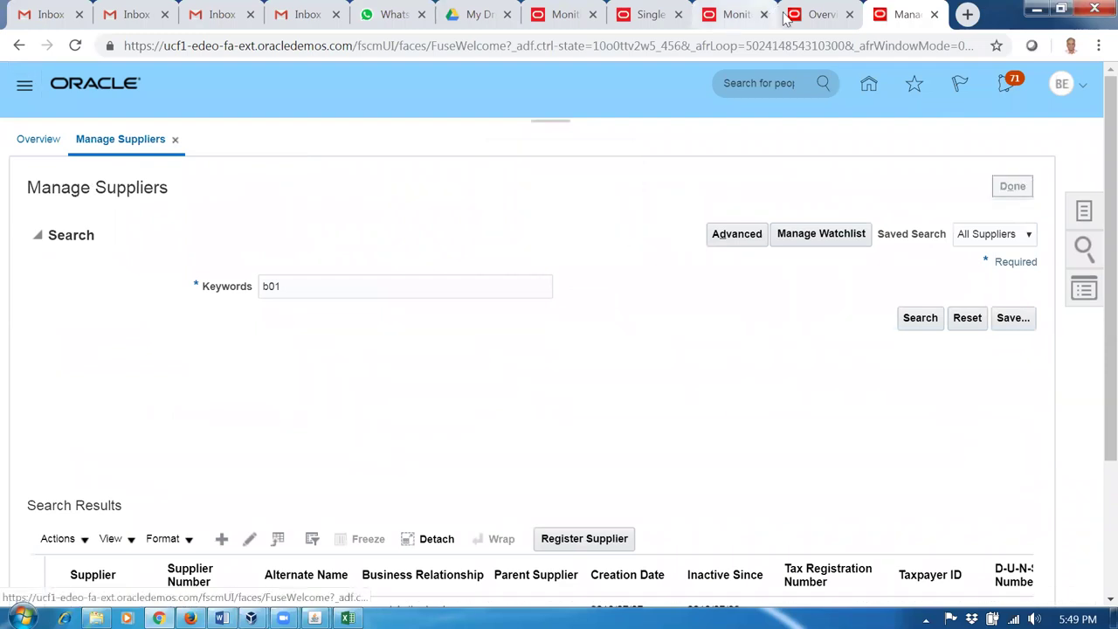
Step: Return to the Purchase Orders session and start a new order with Procurement BU b01_business_unit and supplier b01_sup1
click(821, 17)
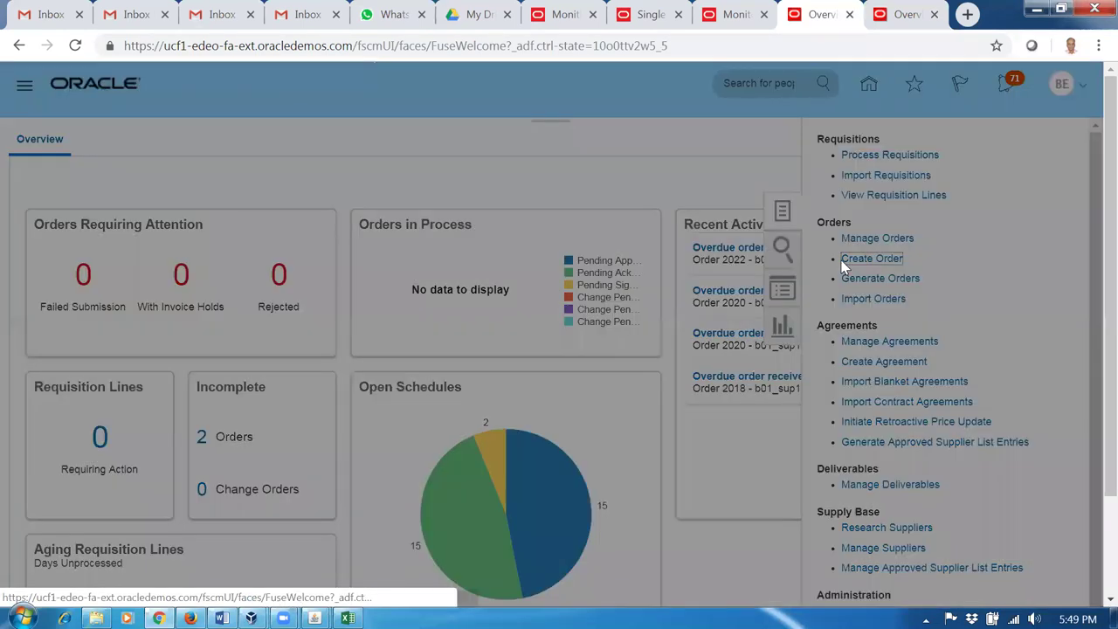
click(552, 158)
click(570, 202)
click(550, 232)
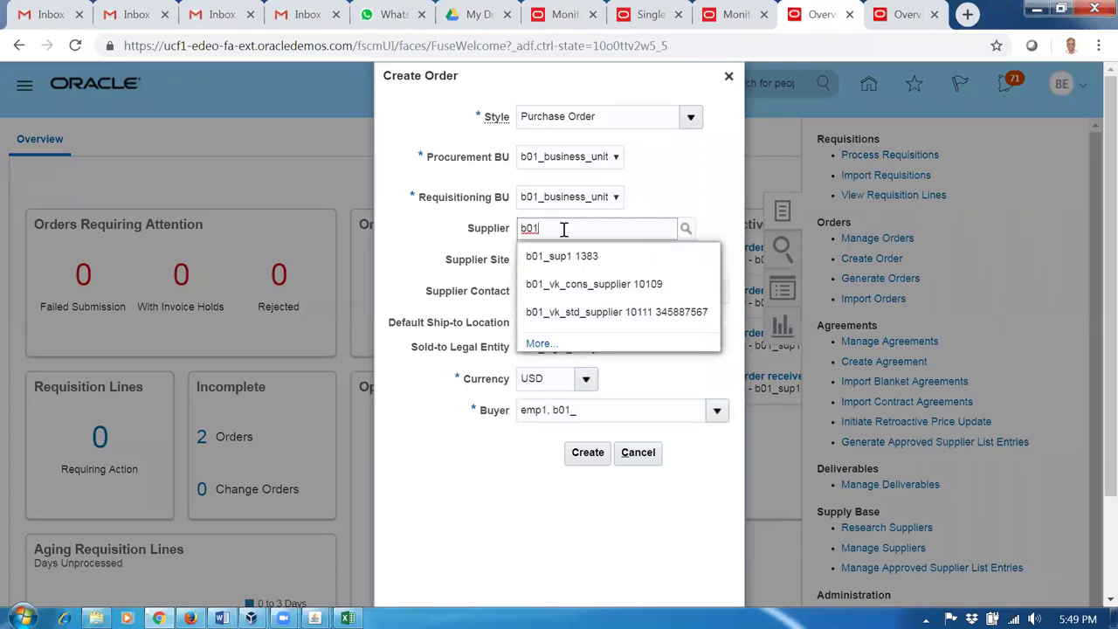
click(572, 255)
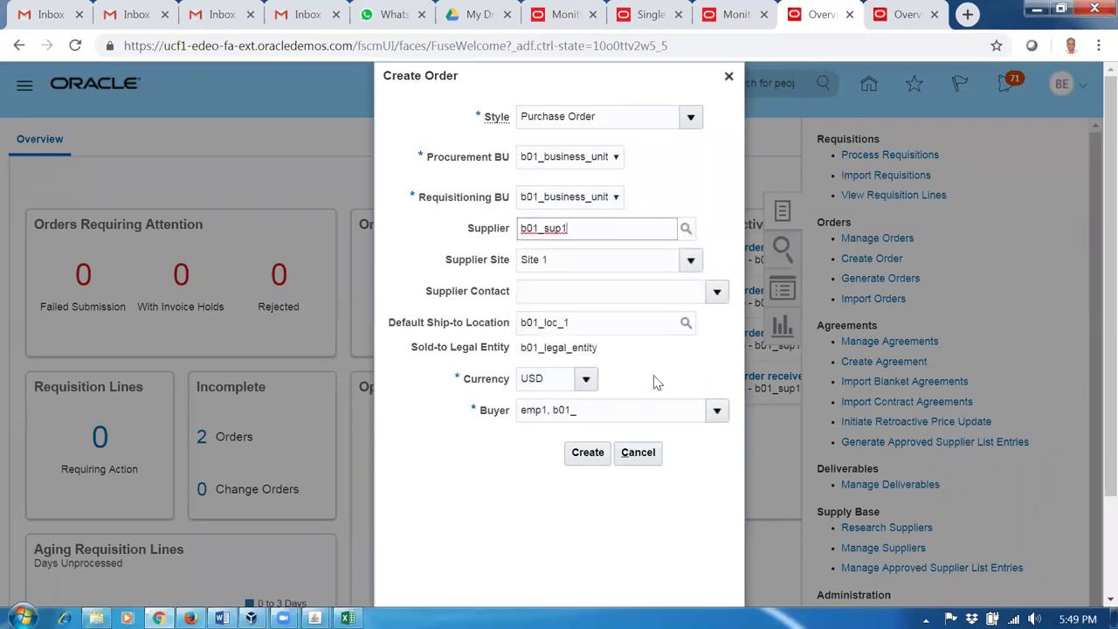
Step: Search all available supplier sites for b01_sup1 in the new order, then cancel the site search and the order
click(690, 260)
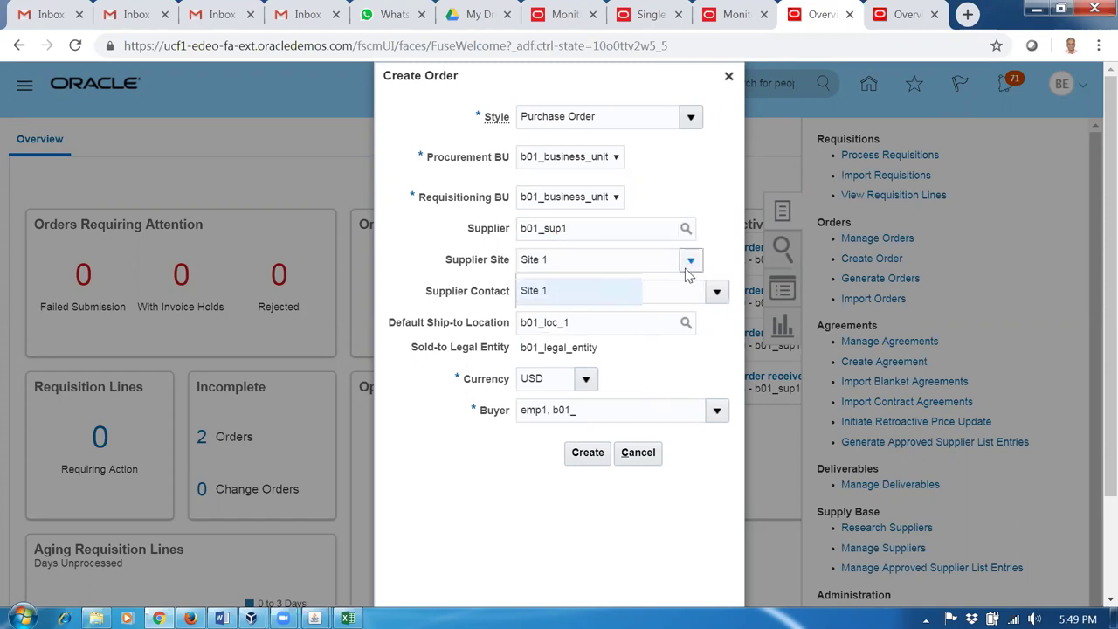
click(540, 314)
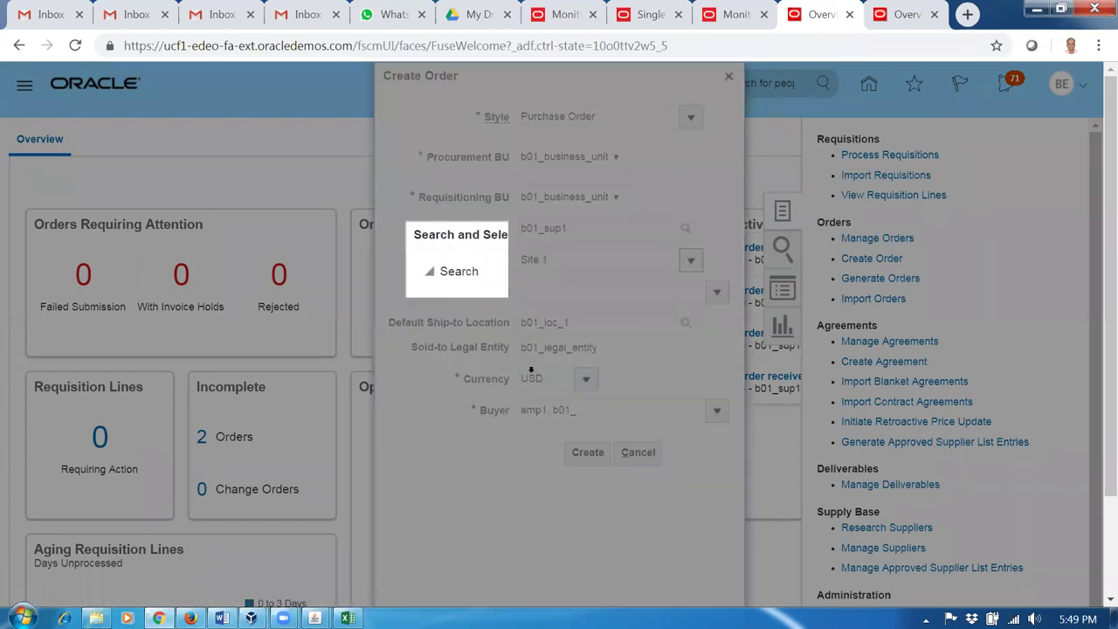
key(BackSpace)
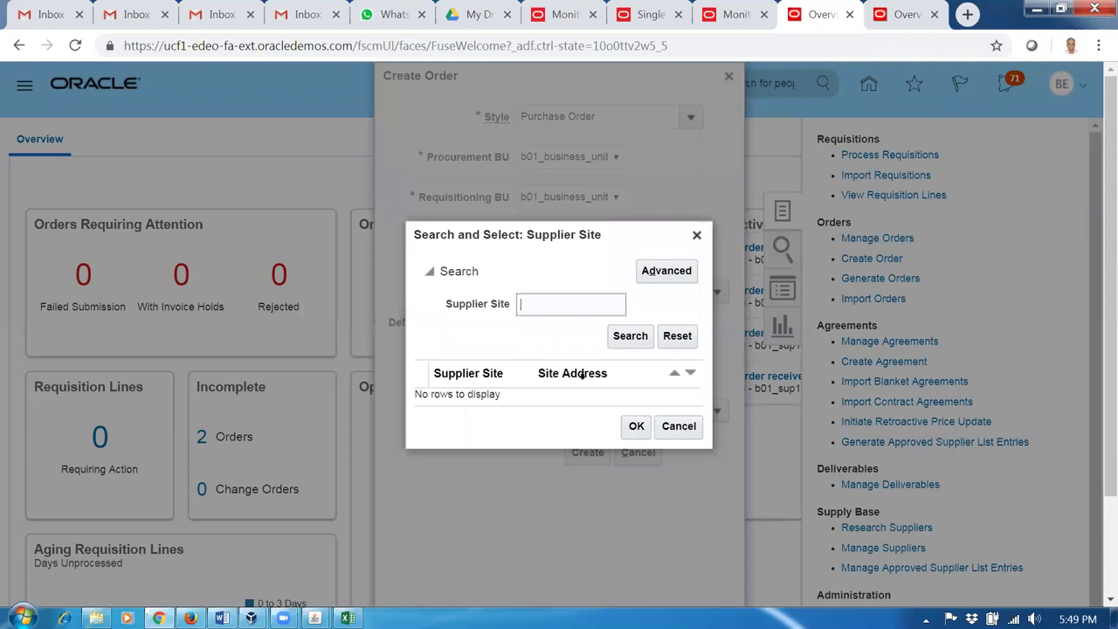
click(622, 337)
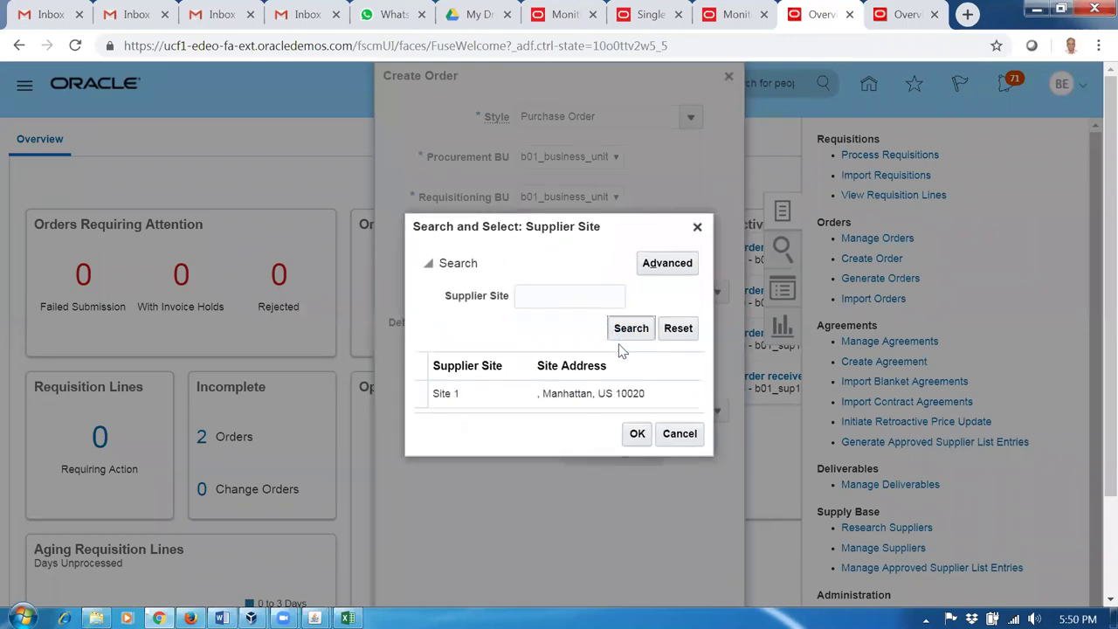
click(686, 440)
click(647, 461)
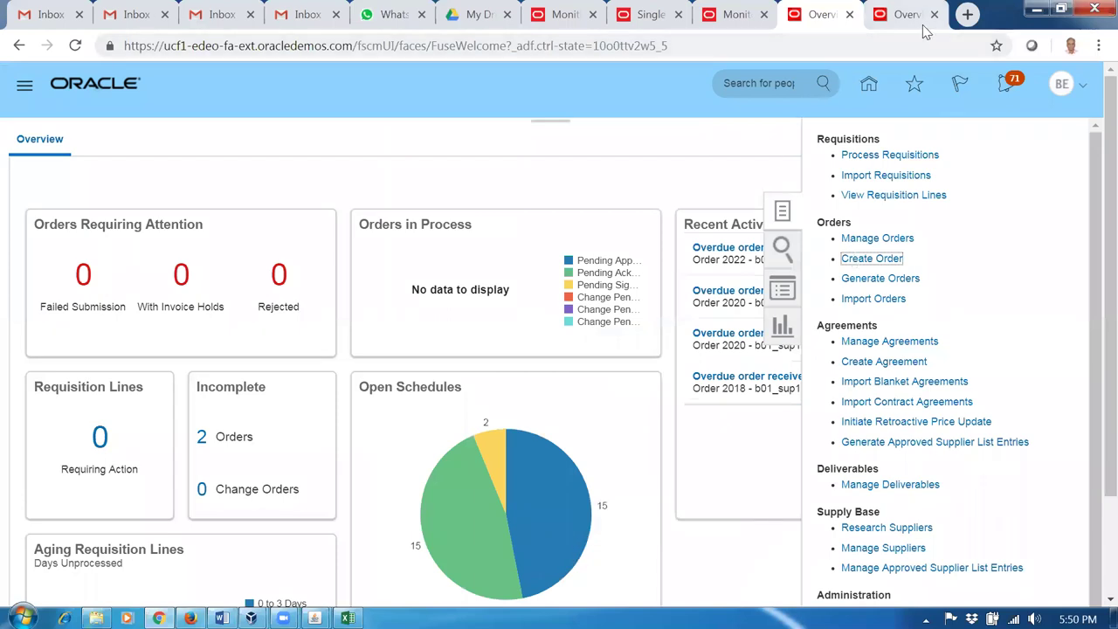
Step: Return to the Suppliers session, start managing suppliers and search for the keyword b01
click(908, 15)
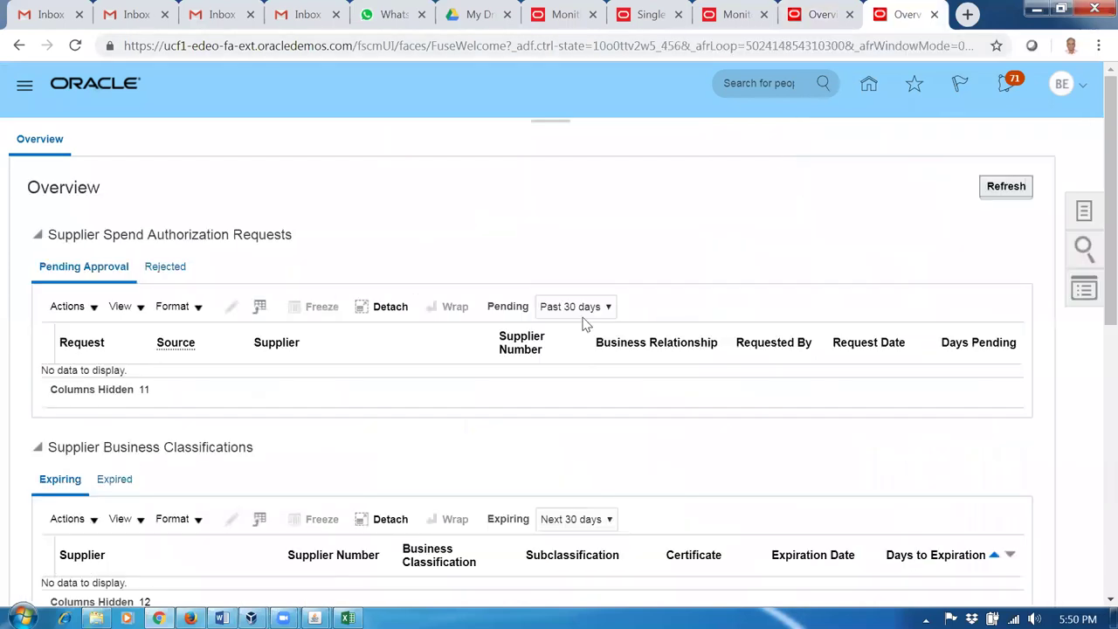
click(1085, 211)
click(929, 144)
click(424, 282)
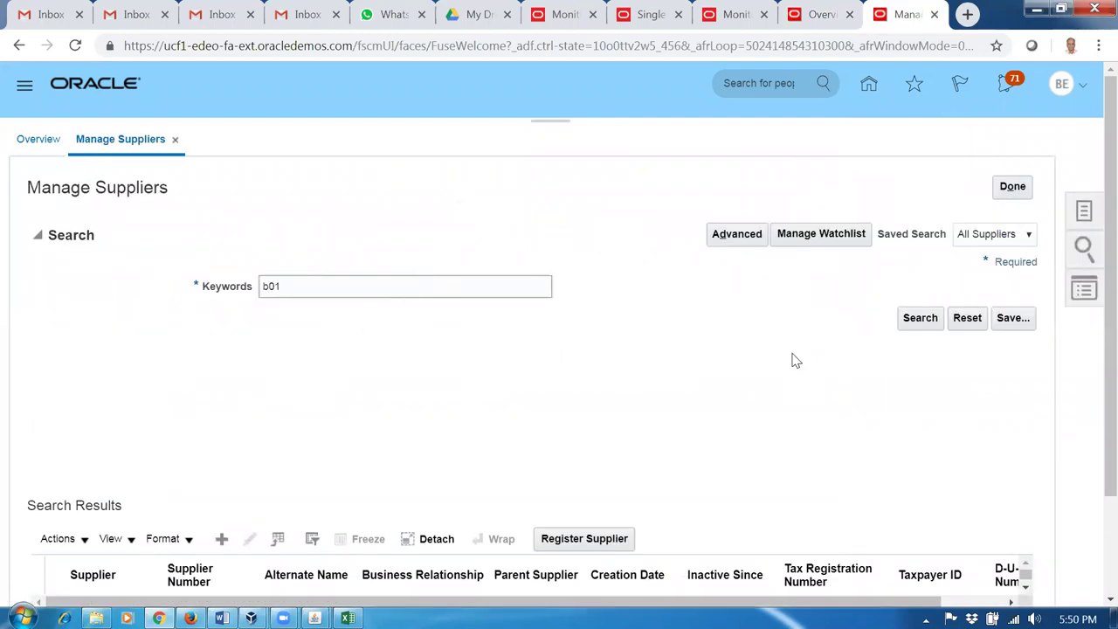
click(920, 318)
Step: Open supplier b01_sup1 for editing, check its list of sites, and cancel the editing
scroll(389, 382, down, 2)
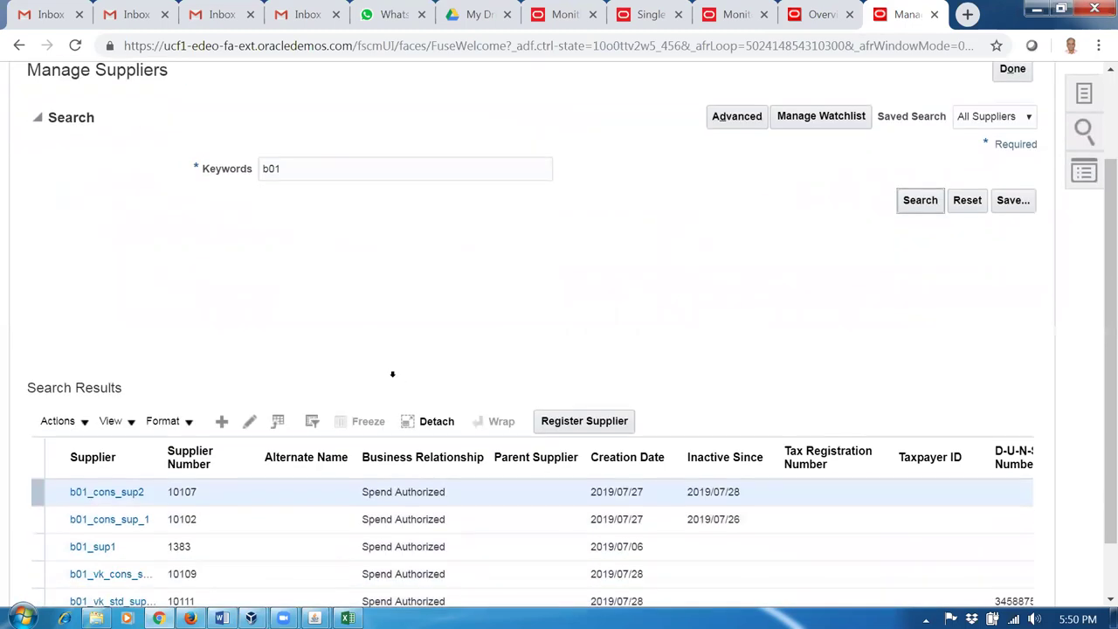
click(32, 477)
click(250, 352)
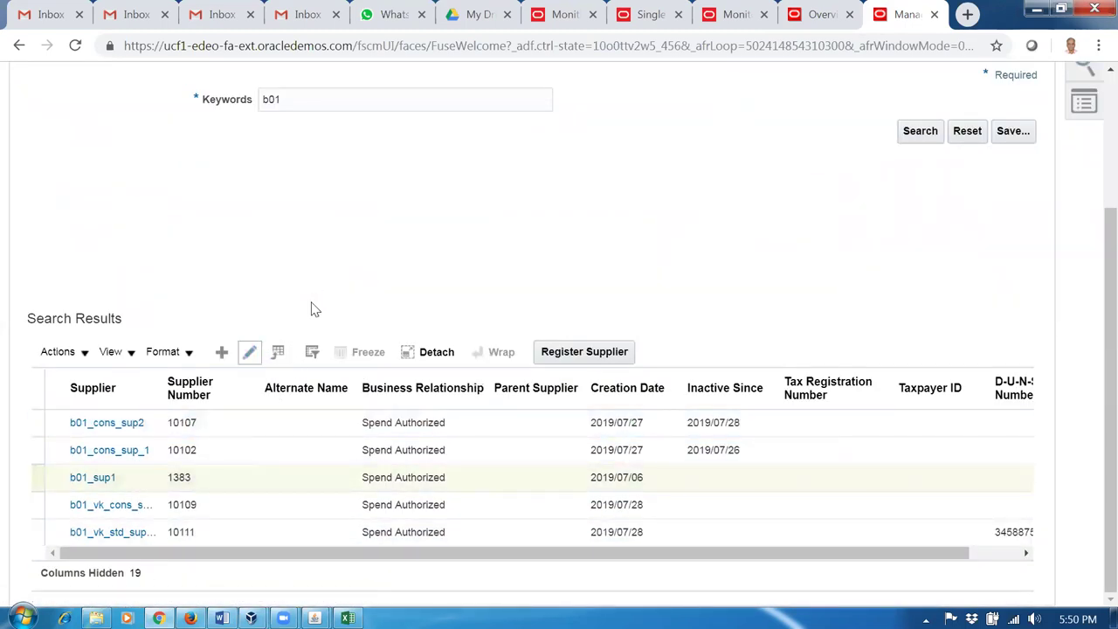
click(159, 249)
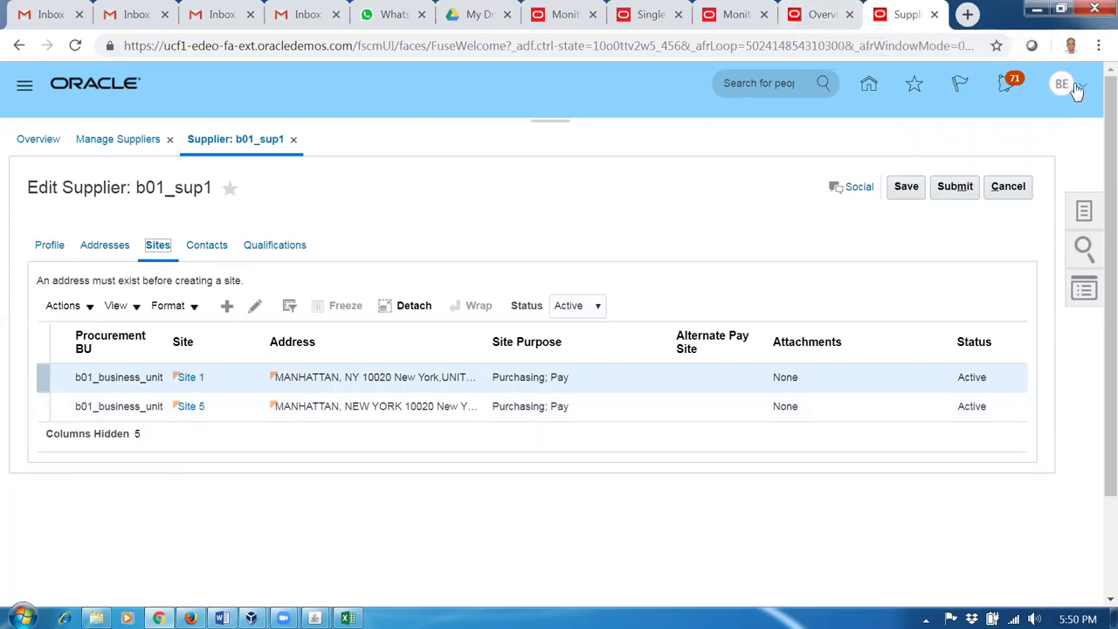
click(1009, 188)
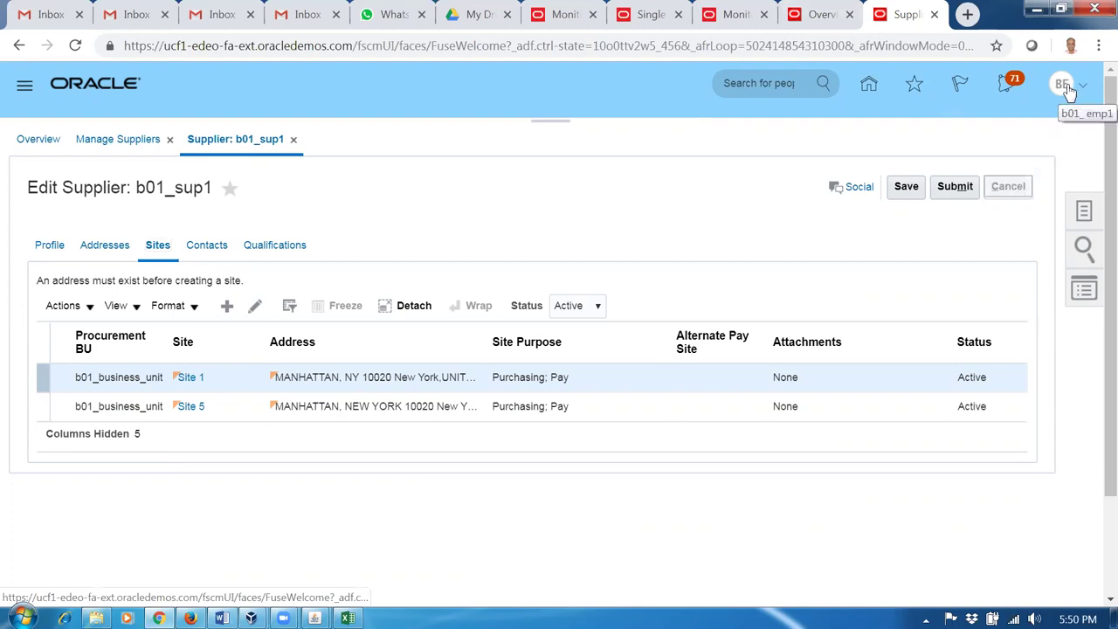
Step: Sign out of the application, confirm the logout, and sign back in with the prefilled b01_emp1 credentials
click(1065, 91)
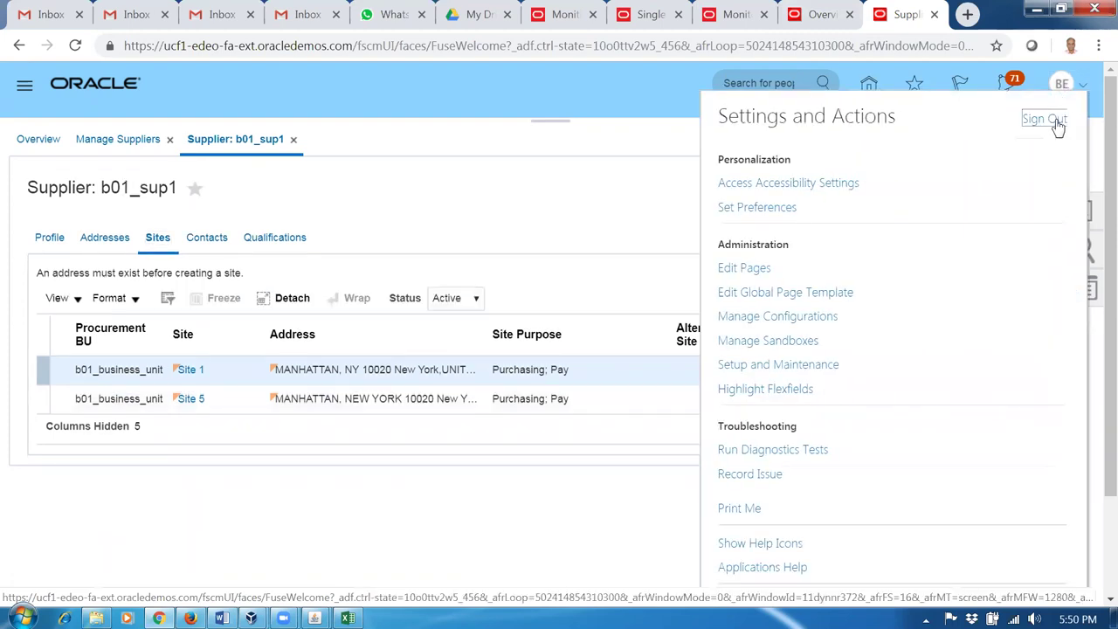
click(1054, 119)
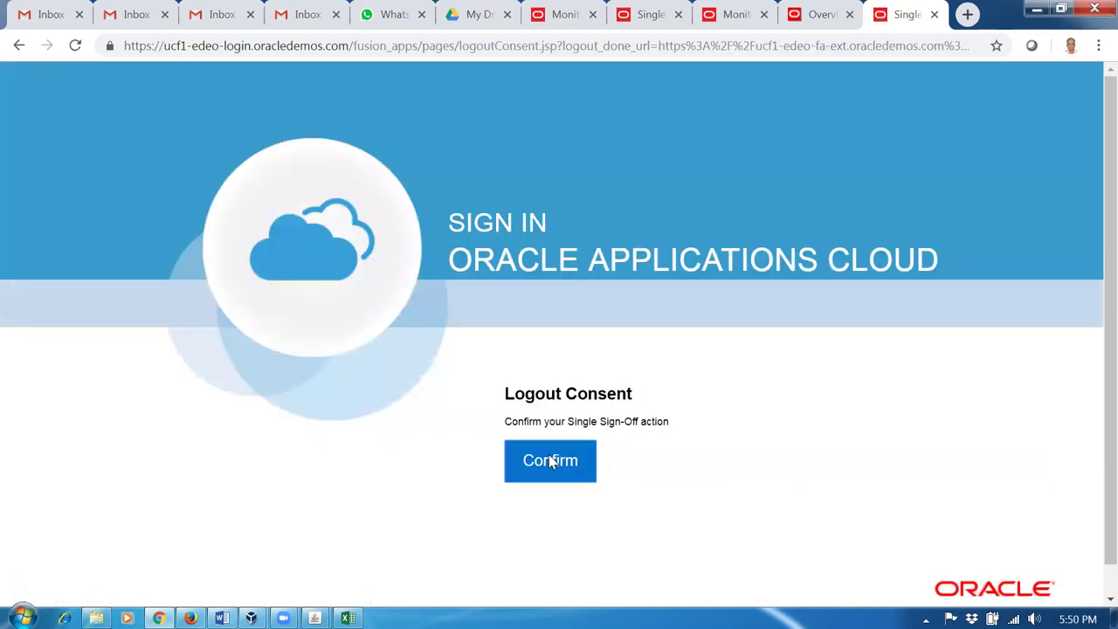
click(547, 461)
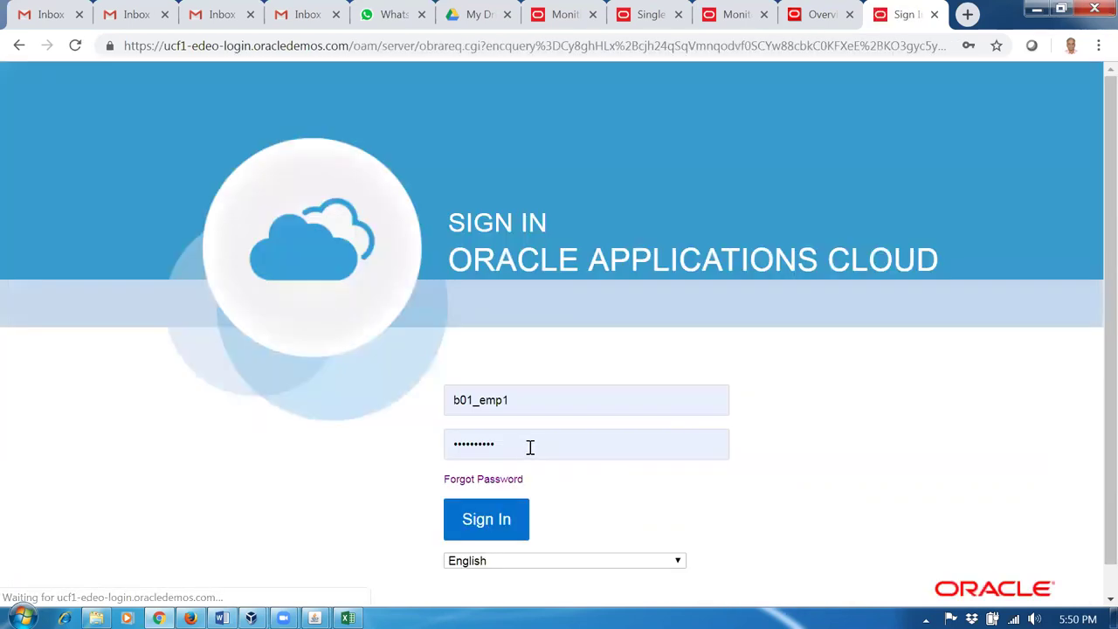
click(497, 531)
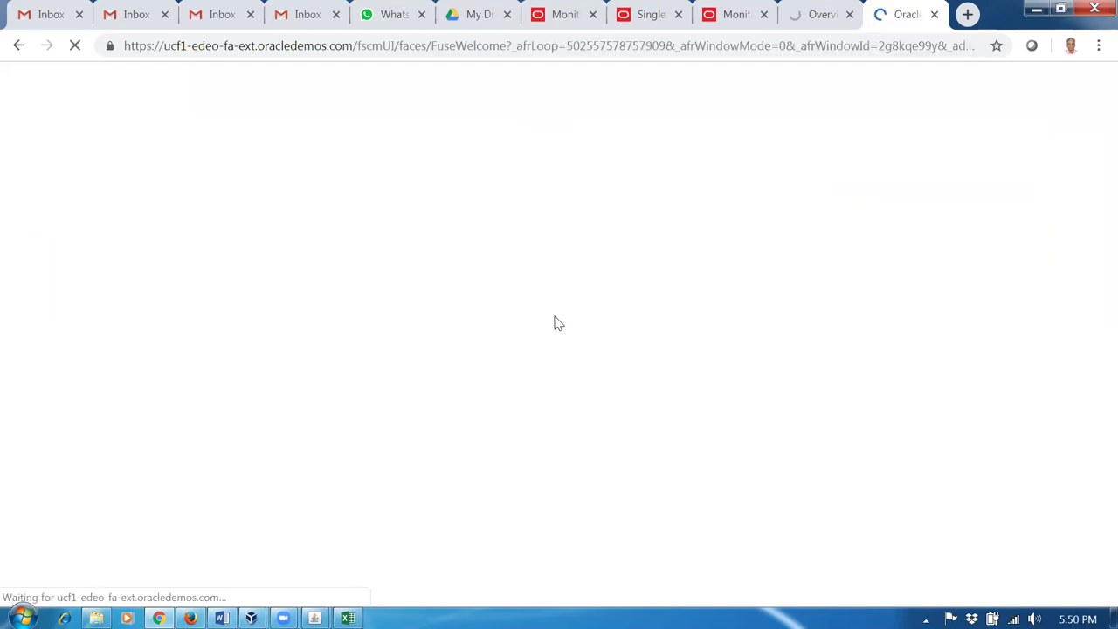
Step: Open the Purchase Orders work area from Procurement and start creating a new order
scroll(399, 394, down, 2)
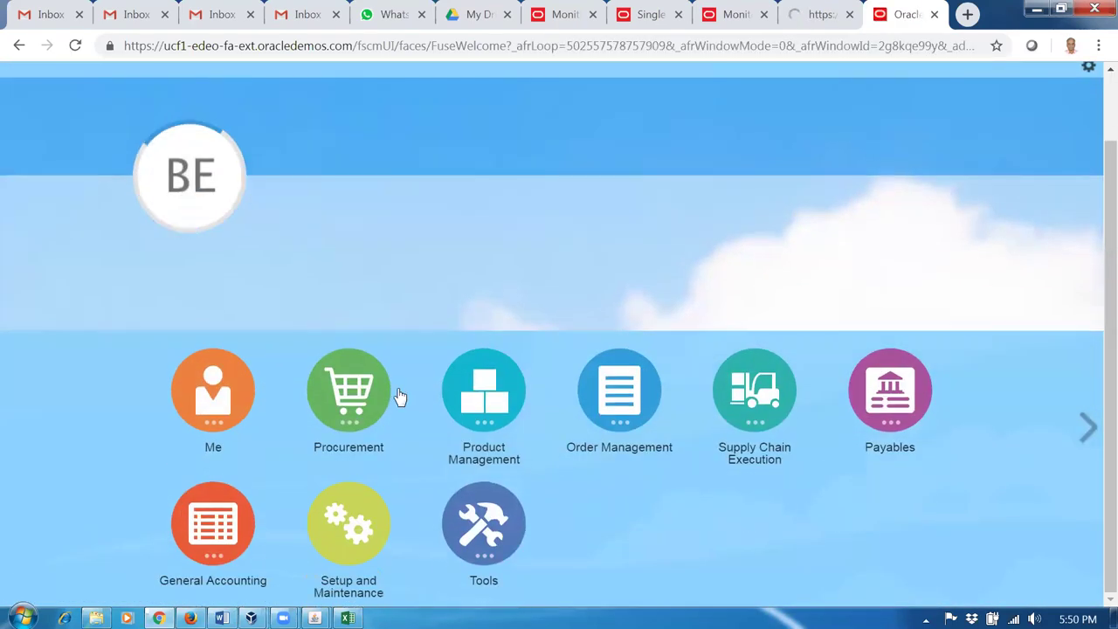
click(363, 404)
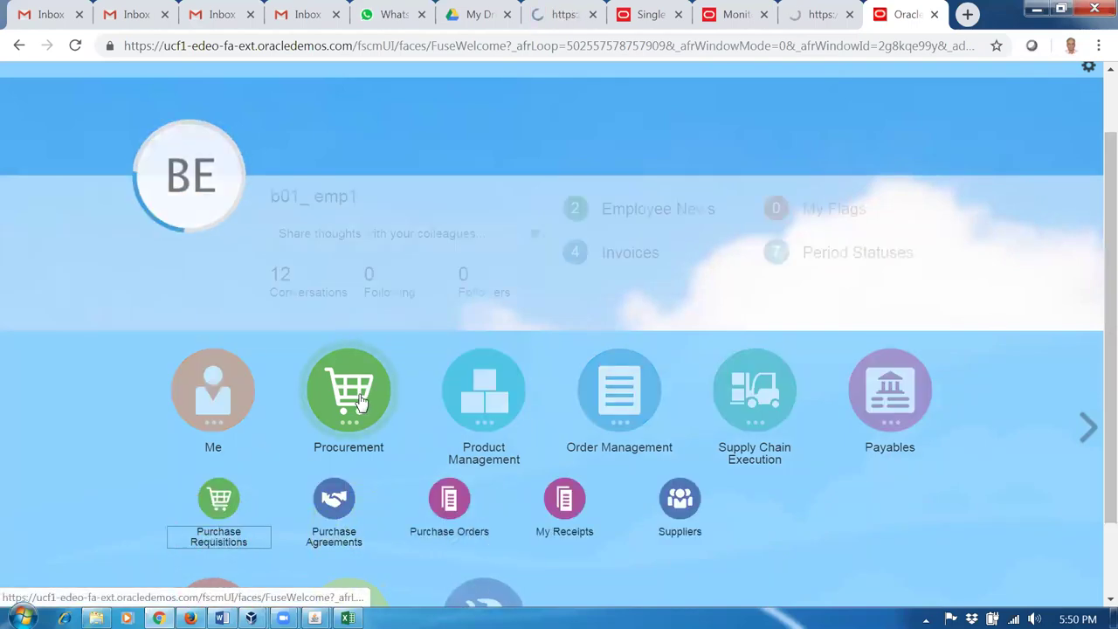
click(449, 498)
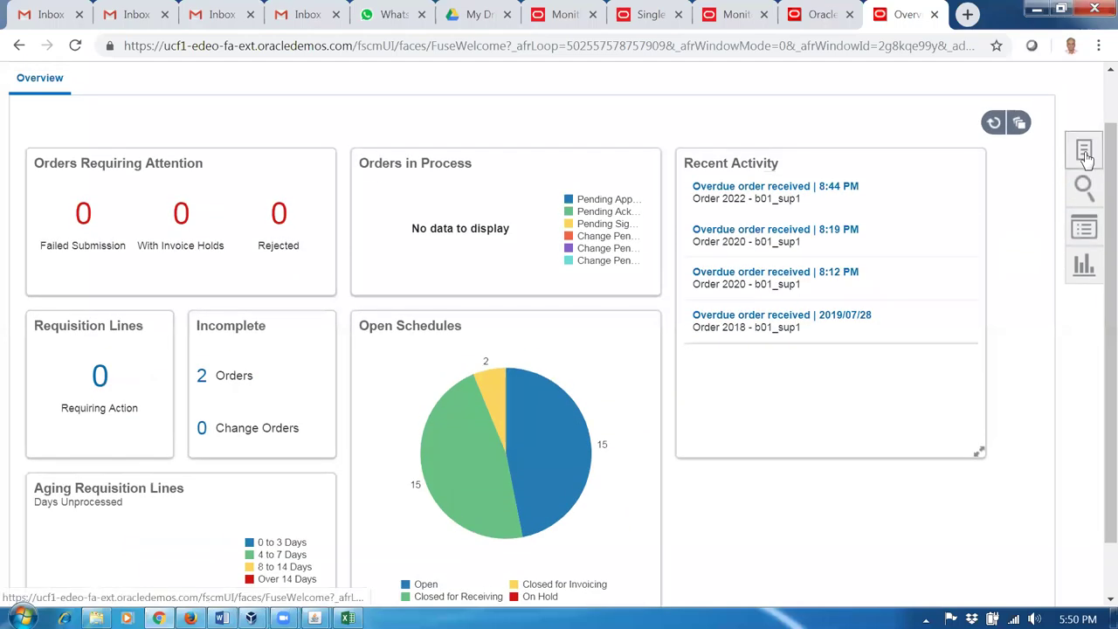
click(1088, 158)
click(871, 200)
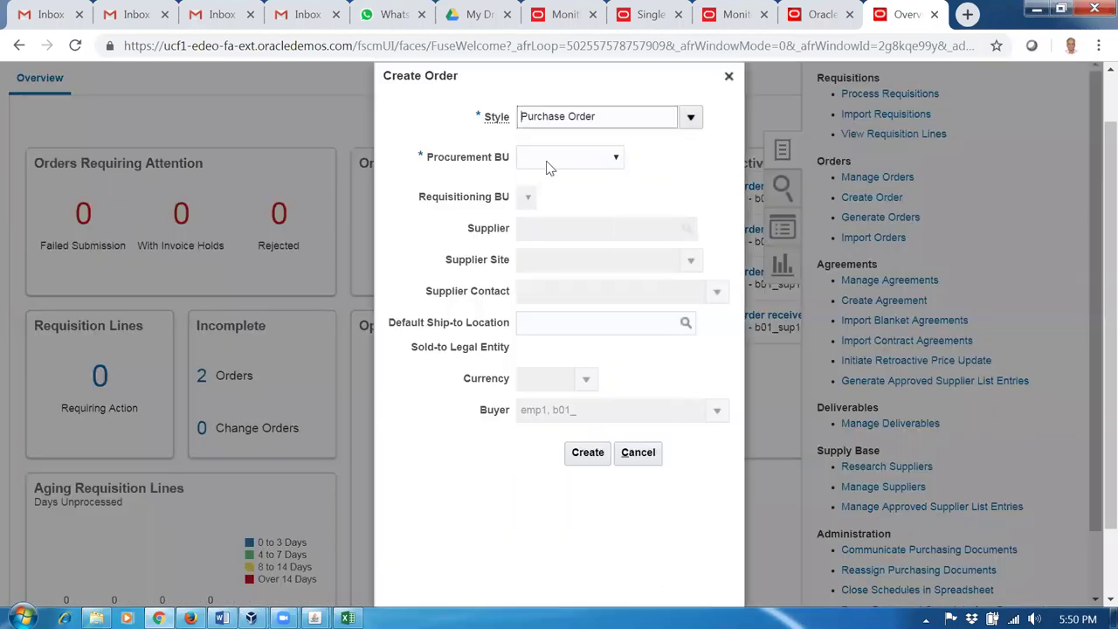
Step: Set the order's Procurement BU to b01_business_unit and choose b01_sup1 as the supplier by searching for b01
click(546, 161)
click(549, 198)
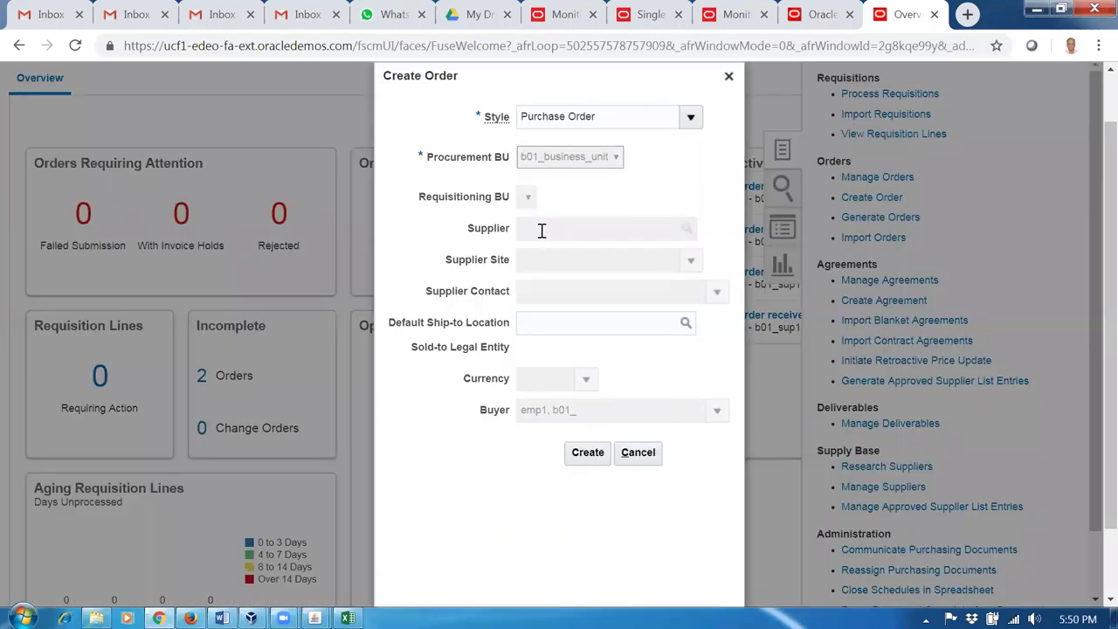
click(542, 229)
text(b01)
key(Tab)
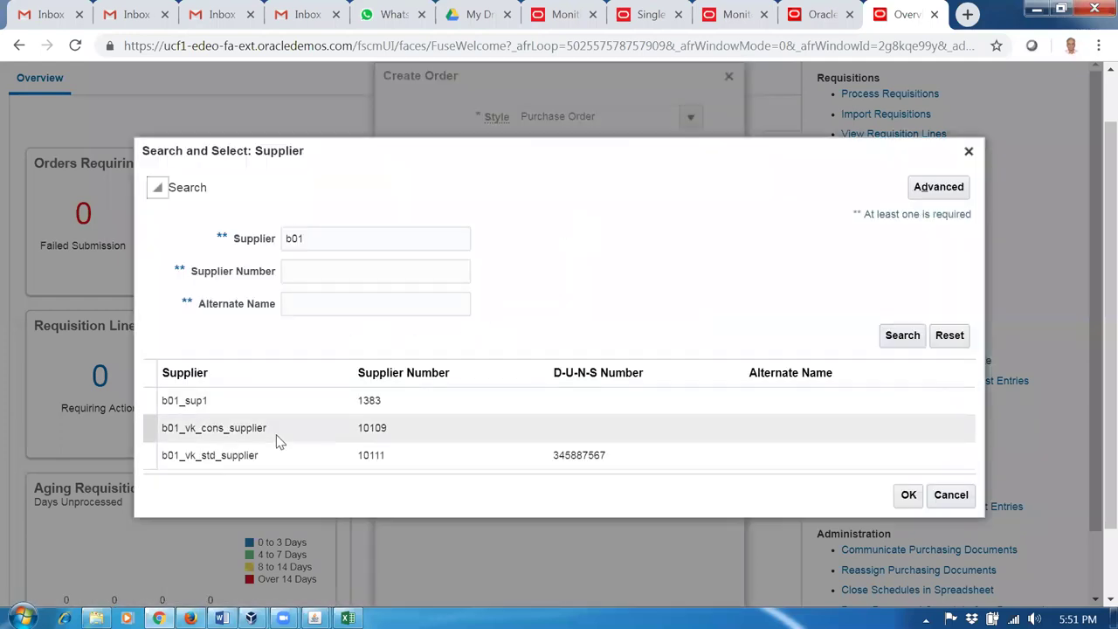
click(294, 408)
click(909, 494)
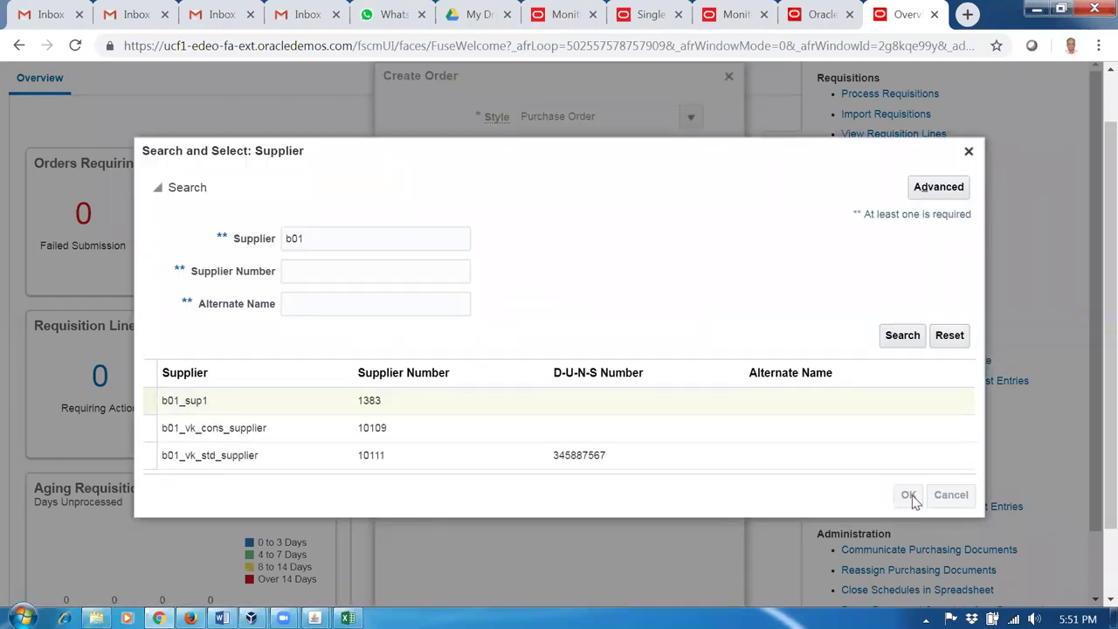
Step: Recheck the supplier sites offered for b01_sup1 with an unfiltered site search, then cancel the search and the new order
click(690, 261)
click(535, 315)
key(BackSpace)
click(631, 341)
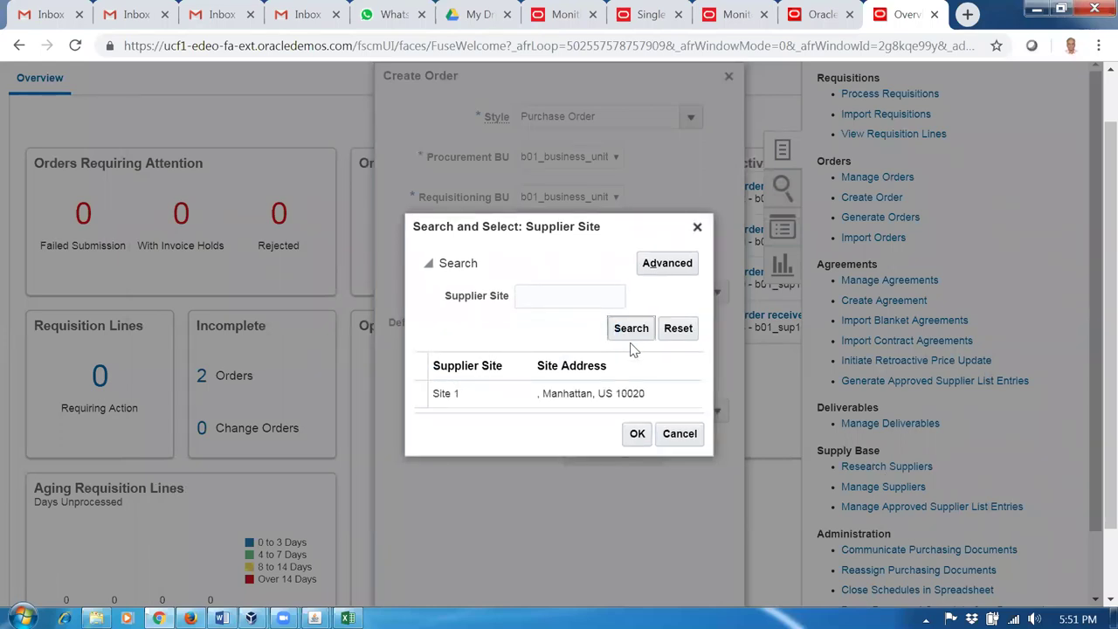
click(678, 434)
click(647, 463)
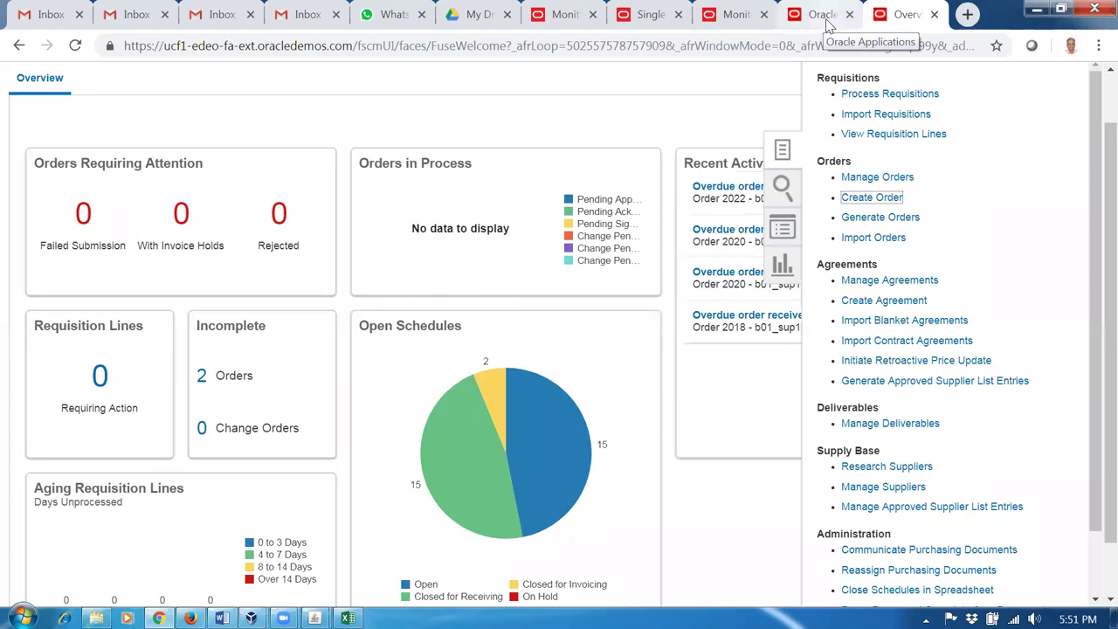
Step: Switch to the other browser session showing the application's home page
click(826, 23)
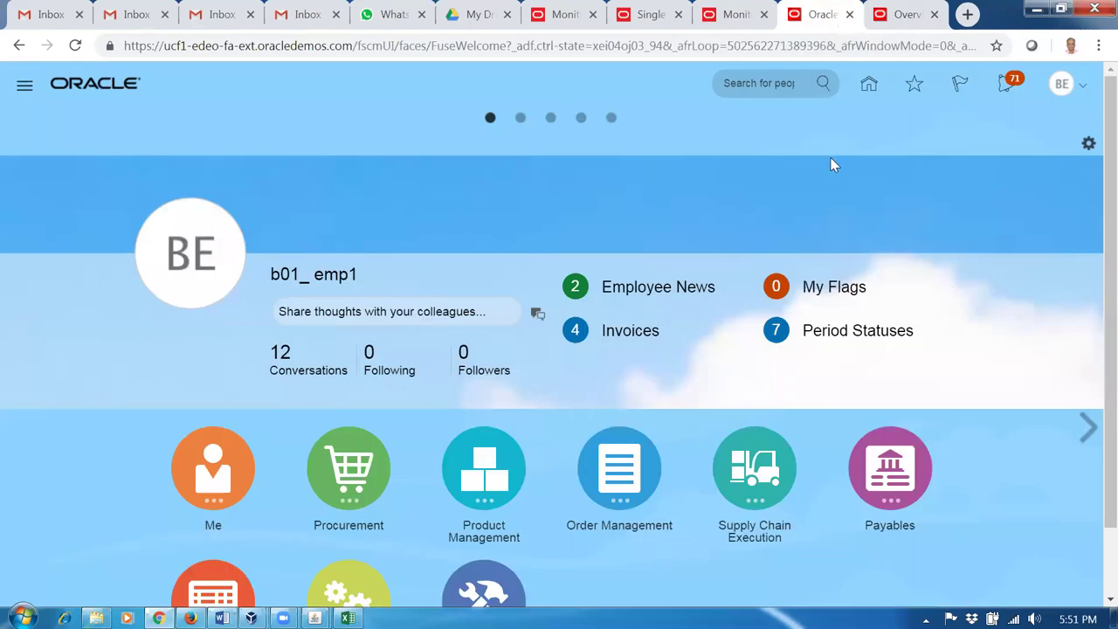